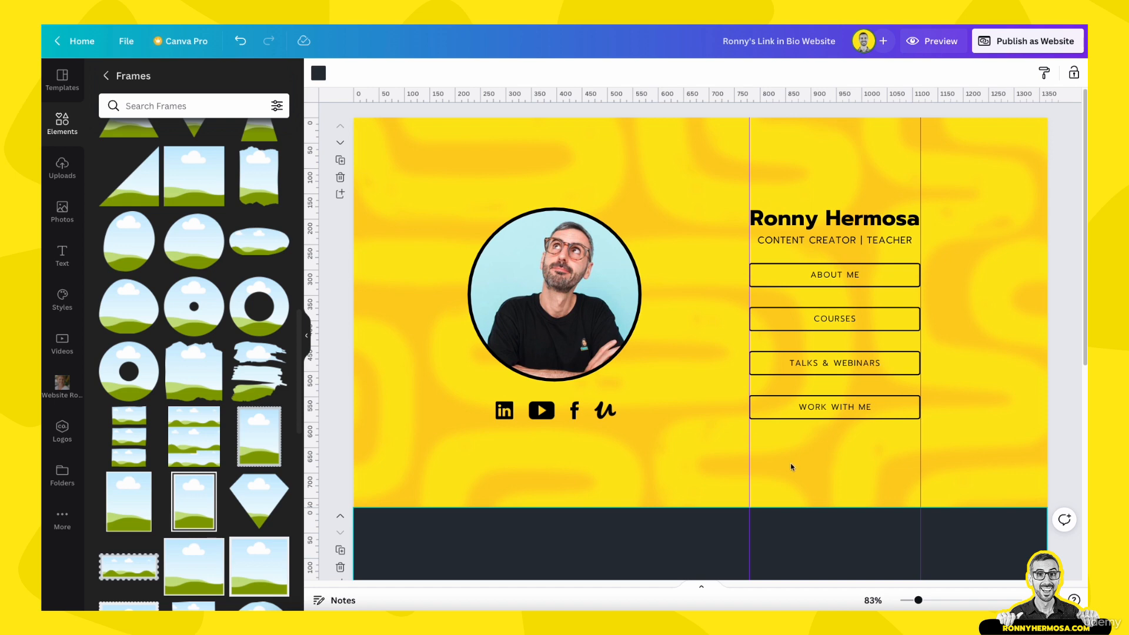
Switch the editor sidebar to Templates to browse website templates
{"action": "left_click", "coordinate": [62, 79]}
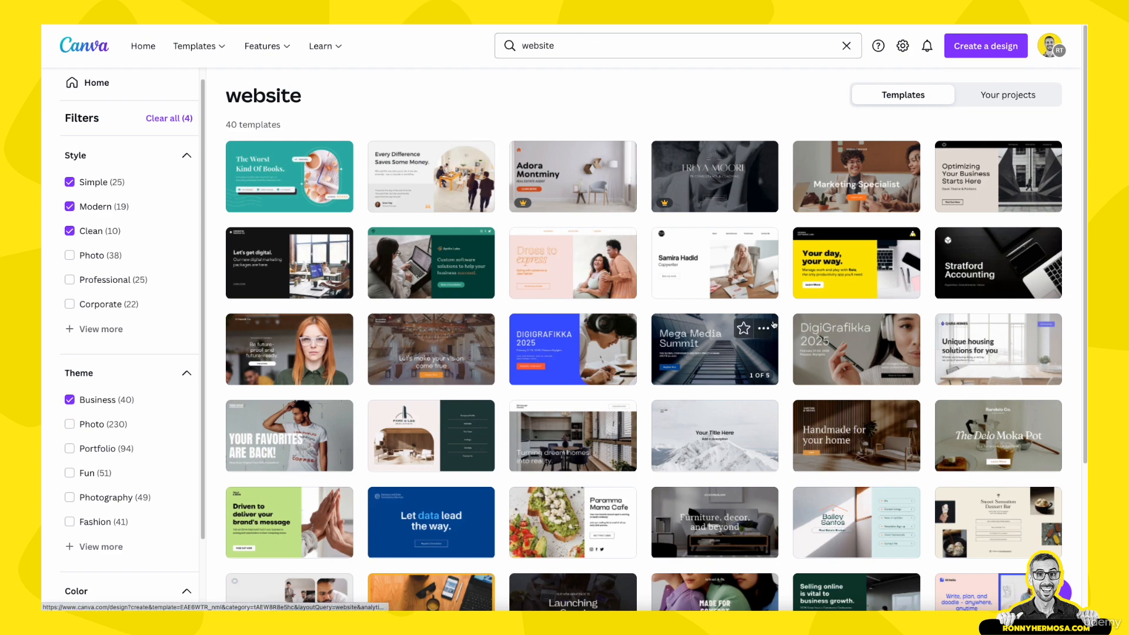
{"action": "scroll", "coordinate": [765, 329], "scroll_direction": "down", "scroll_amount": 3}
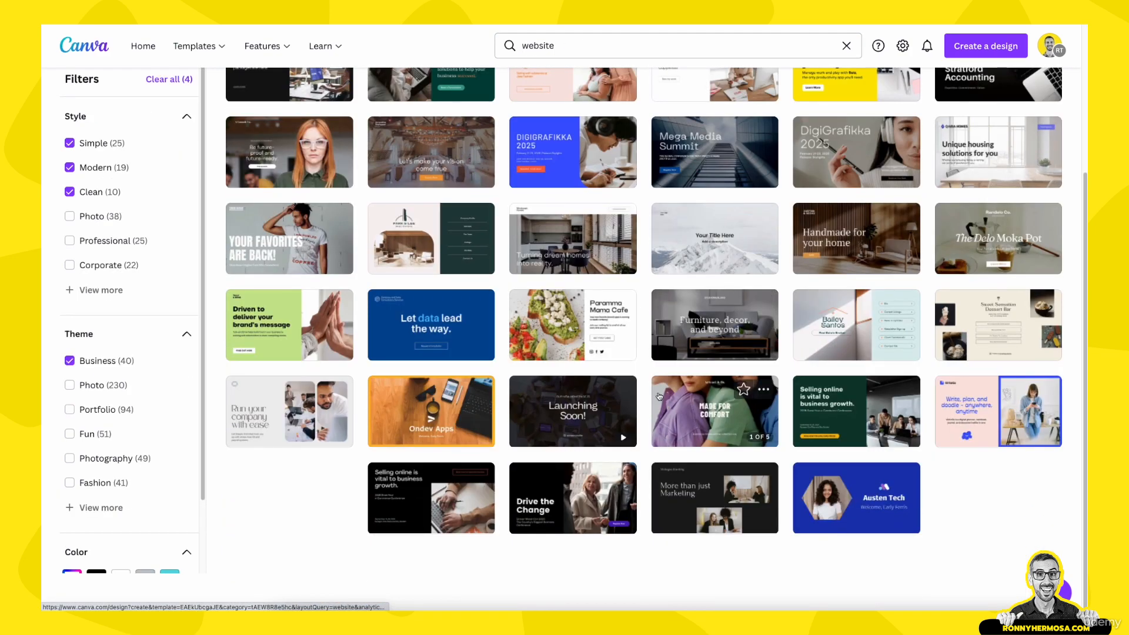
{"action": "scroll", "coordinate": [736, 353], "scroll_direction": "up", "scroll_amount": 3}
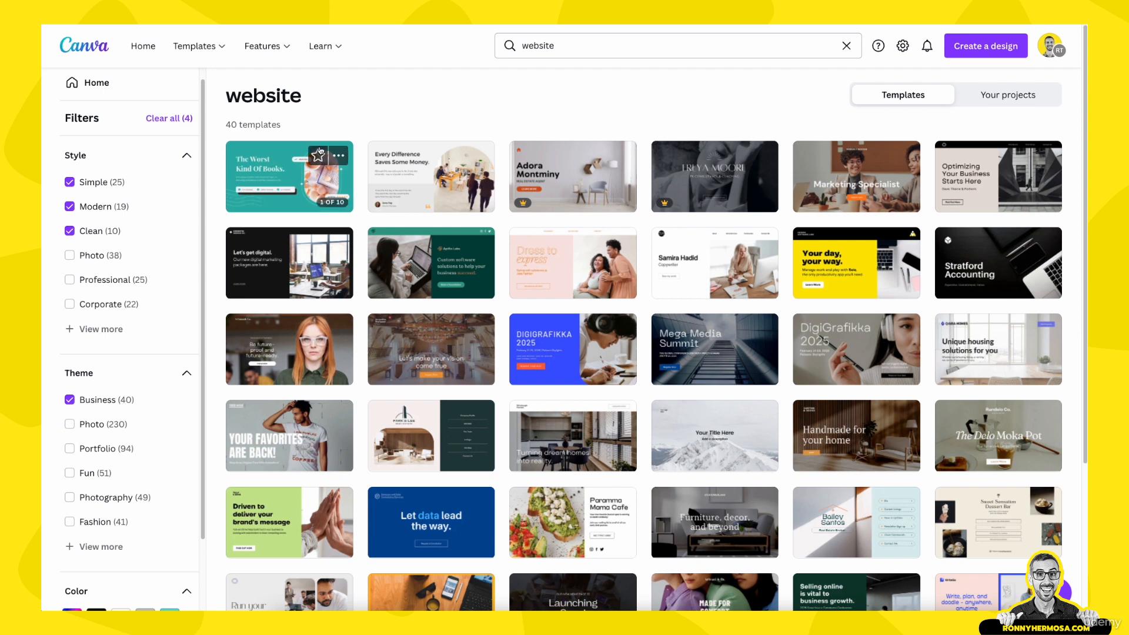
{"action": "scroll", "coordinate": [876, 277], "scroll_direction": "down", "scroll_amount": 1}
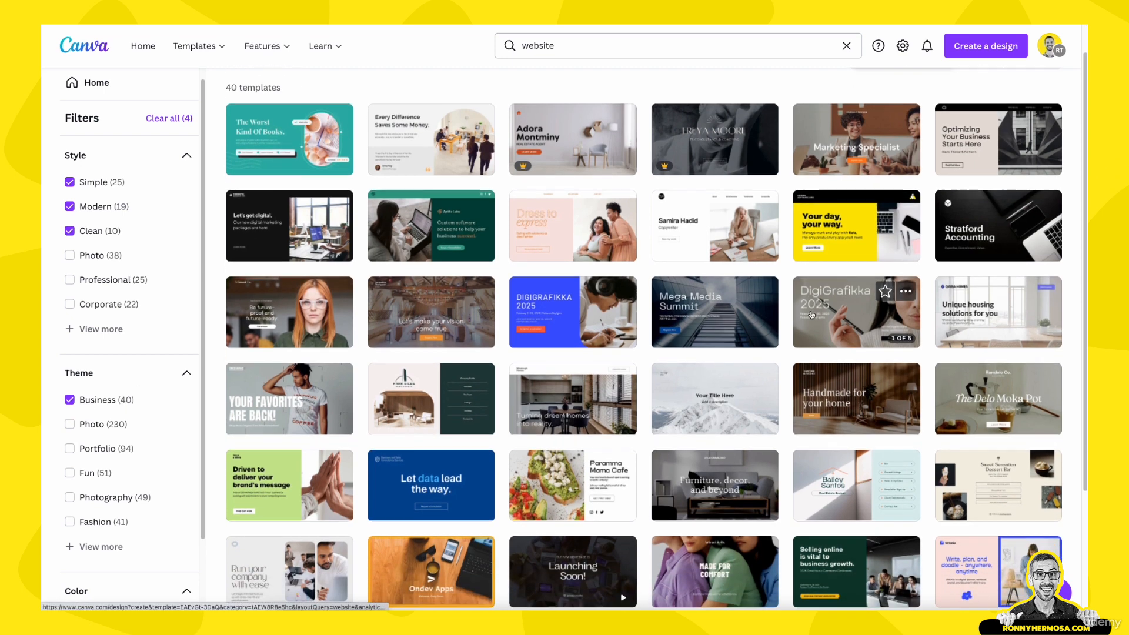
{"action": "scroll", "coordinate": [812, 315], "scroll_direction": "down", "scroll_amount": 2}
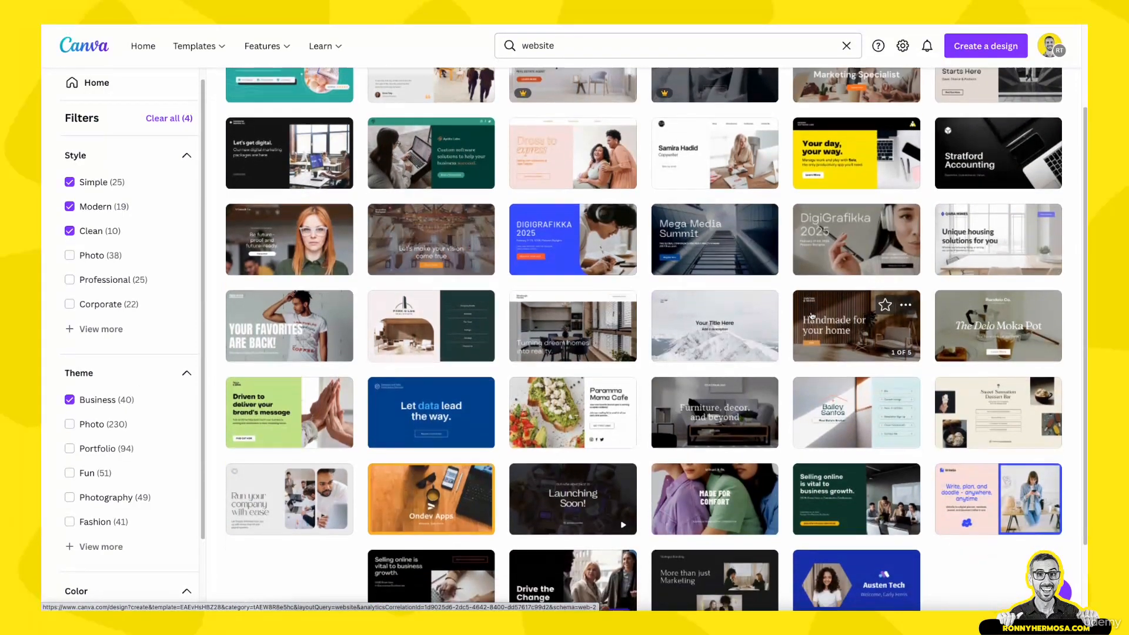
{"action": "scroll", "coordinate": [240, 117], "scroll_direction": "up", "scroll_amount": 3}
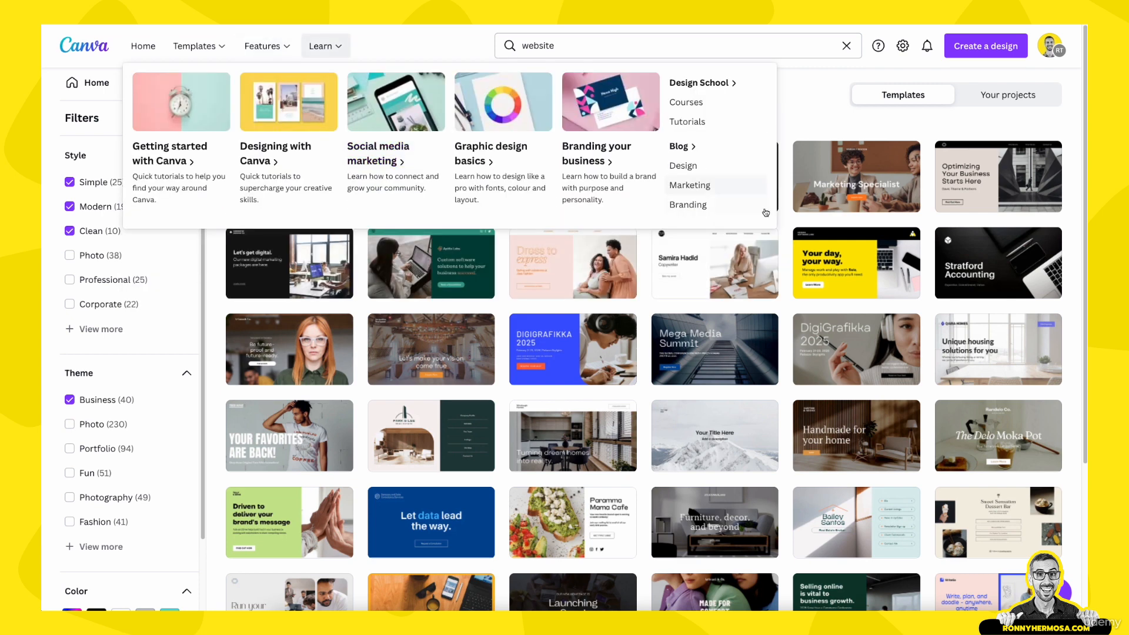
{"action": "mouse_move", "coordinate": [845, 266]}
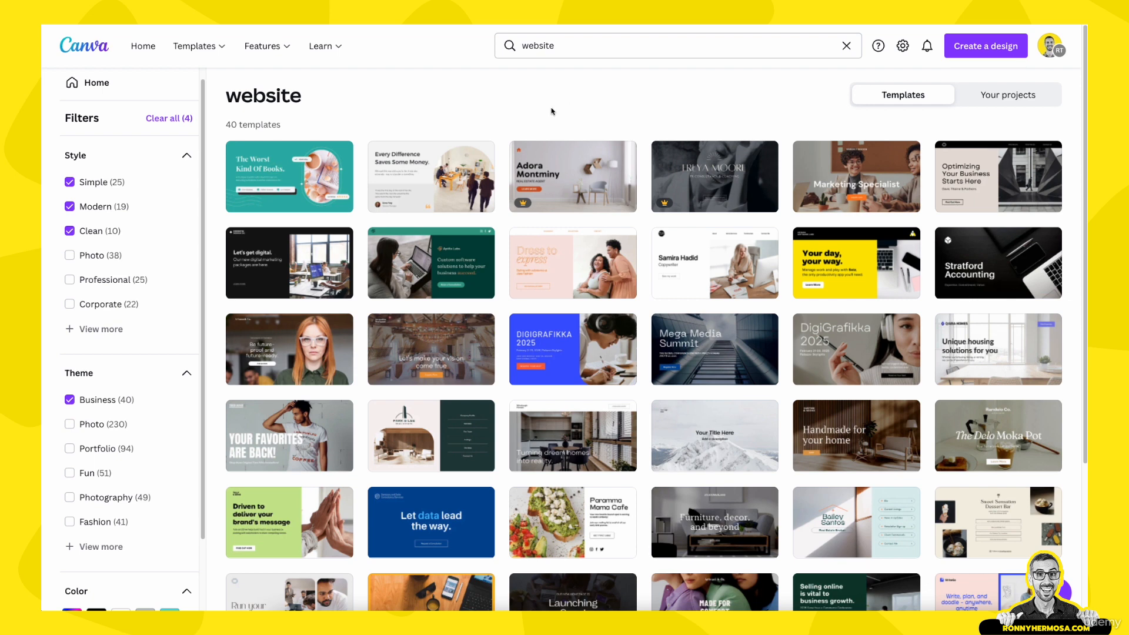
{"action": "scroll", "coordinate": [759, 456], "scroll_direction": "down", "scroll_amount": 2}
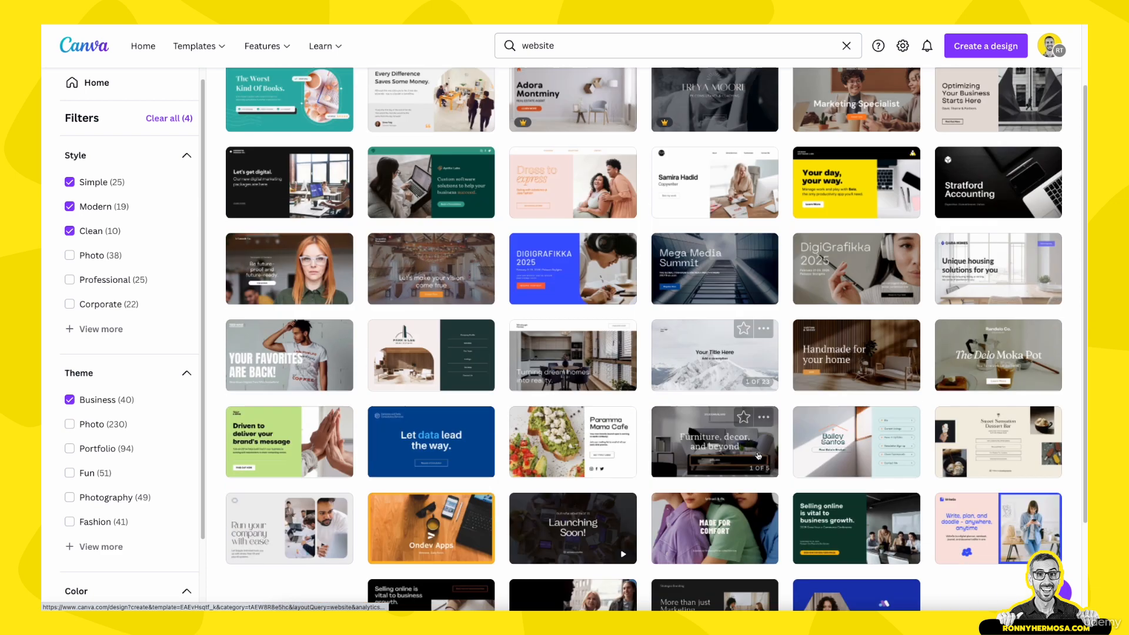
{"action": "scroll", "coordinate": [656, 292], "scroll_direction": "up", "scroll_amount": 2}
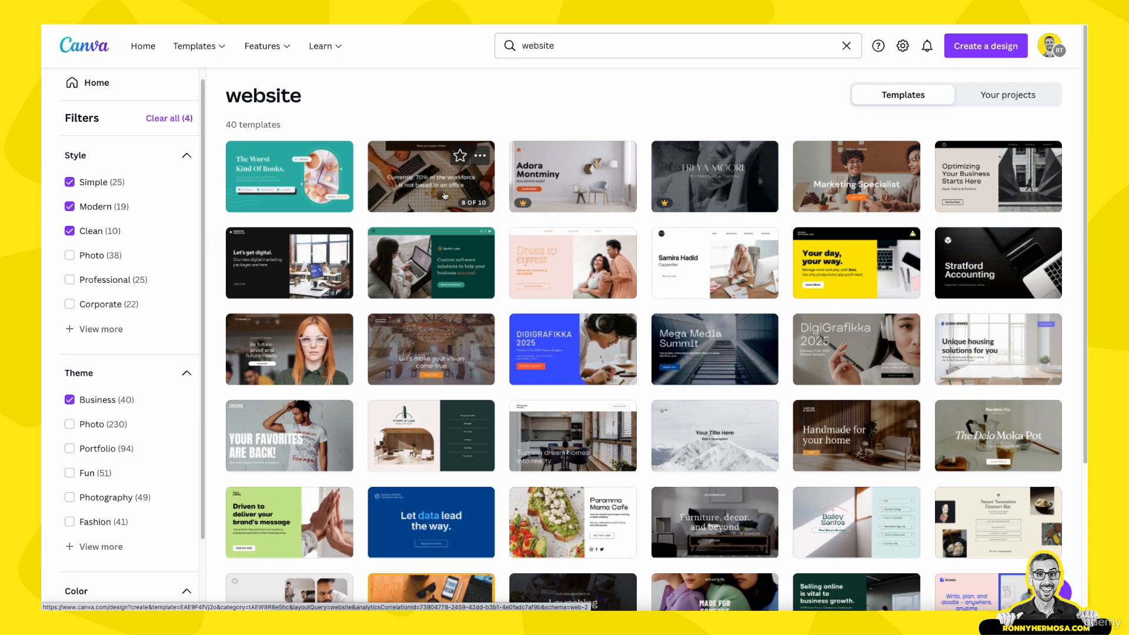
{"action": "mouse_move", "coordinate": [590, 194]}
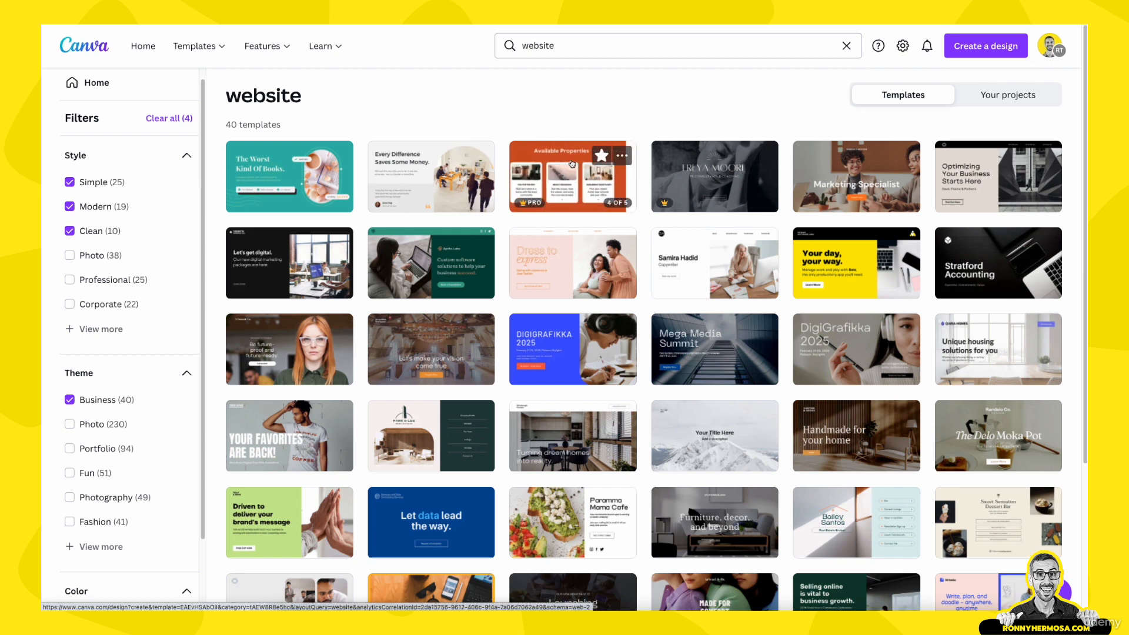
Scroll through the White and Orange real estate portfolio template's preview and add it to favourites
{"action": "left_click", "coordinate": [622, 156]}
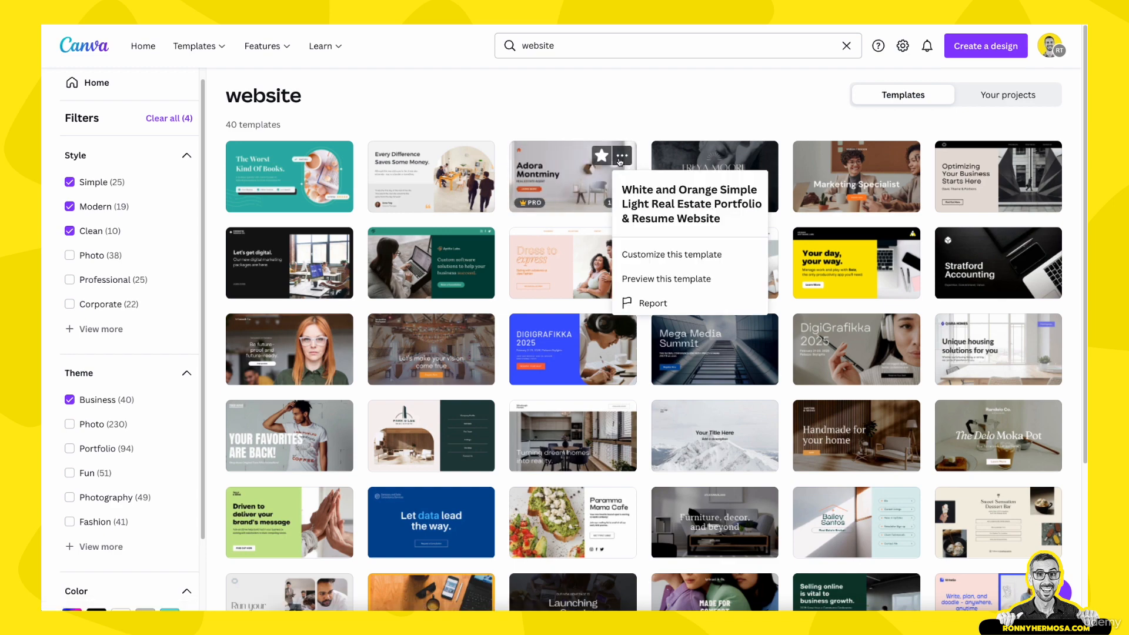
{"action": "left_click", "coordinate": [646, 276]}
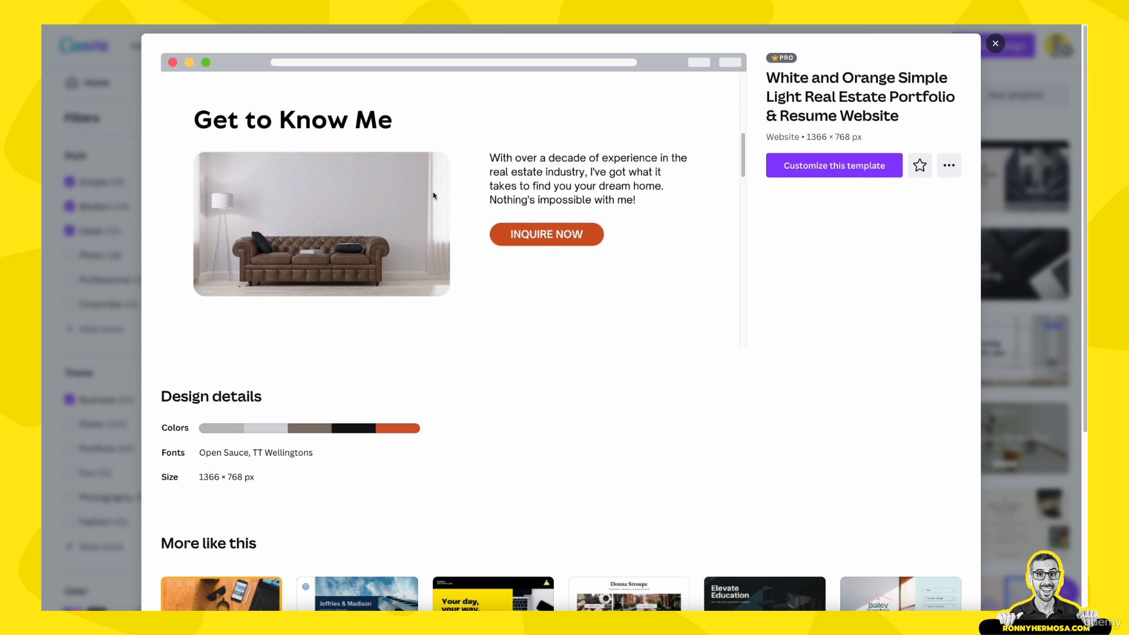
{"action": "scroll", "coordinate": [433, 191], "scroll_direction": "down", "scroll_amount": 5}
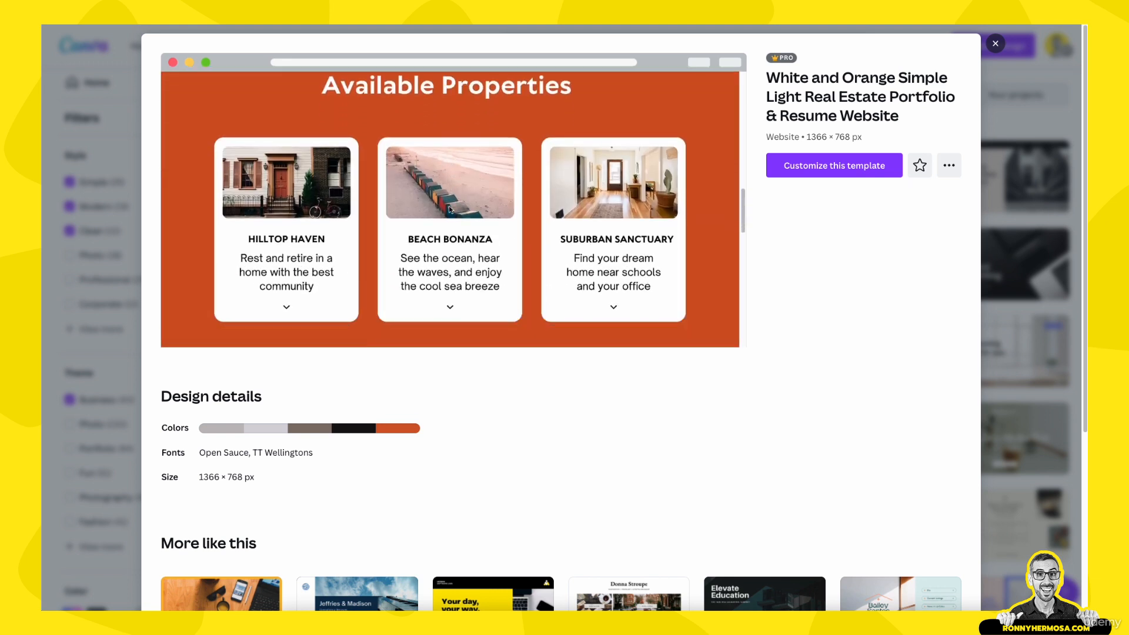
{"action": "scroll", "coordinate": [451, 209], "scroll_direction": "down", "scroll_amount": 2}
{"action": "scroll", "coordinate": [457, 199], "scroll_direction": "up", "scroll_amount": 1}
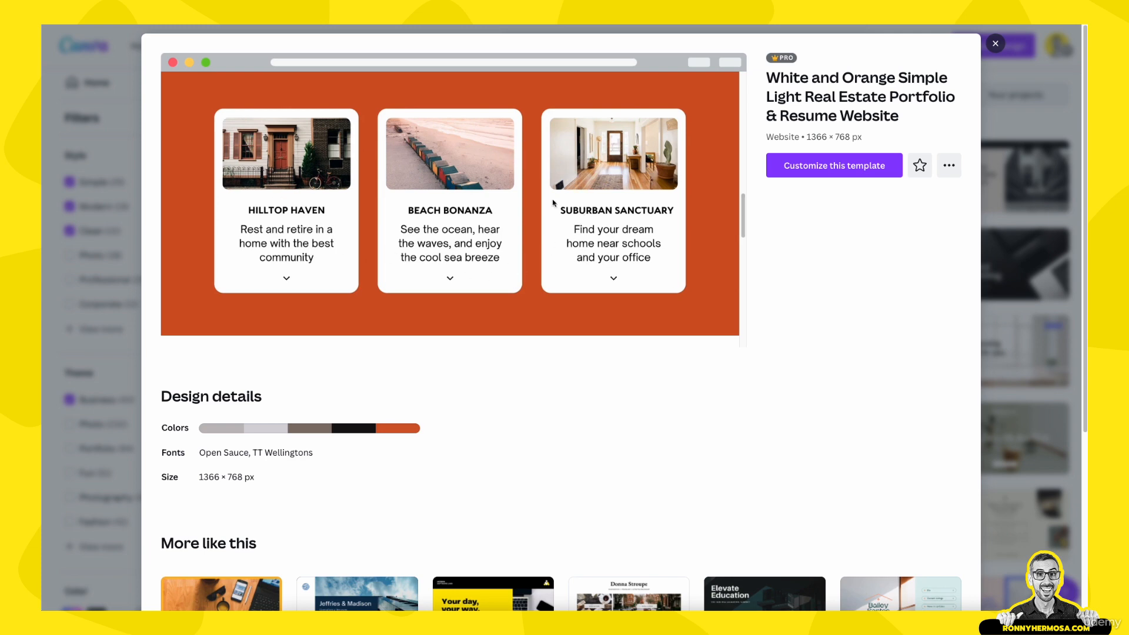
{"action": "scroll", "coordinate": [505, 198], "scroll_direction": "down", "scroll_amount": 3}
{"action": "scroll", "coordinate": [505, 198], "scroll_direction": "down", "scroll_amount": 1}
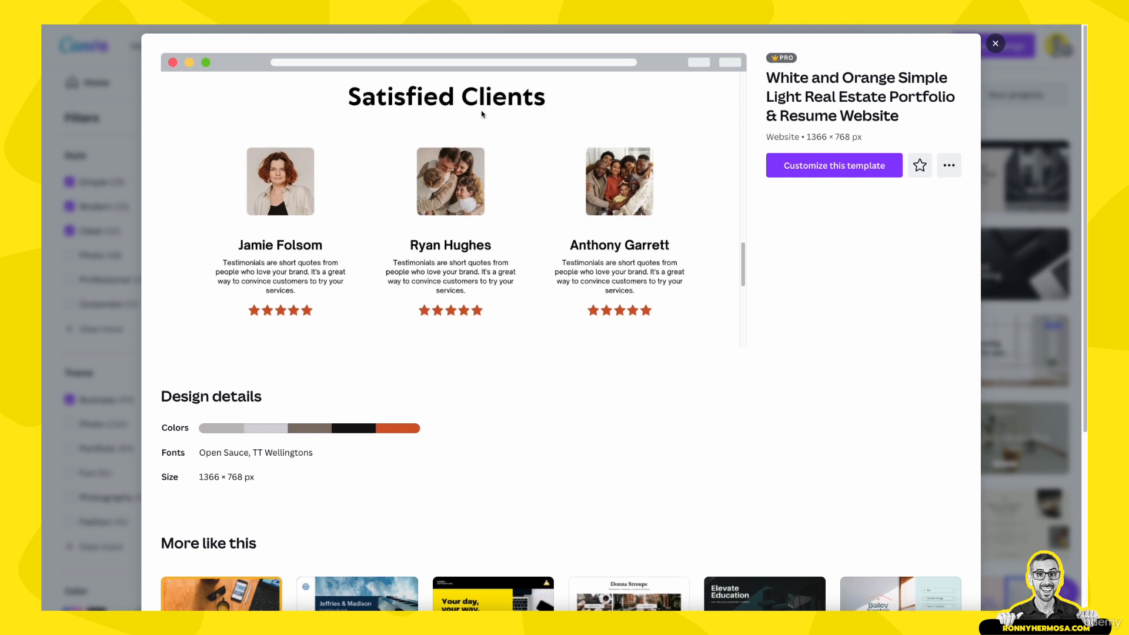
{"action": "scroll", "coordinate": [542, 207], "scroll_direction": "down", "scroll_amount": 1}
{"action": "scroll", "coordinate": [432, 247], "scroll_direction": "down", "scroll_amount": 5}
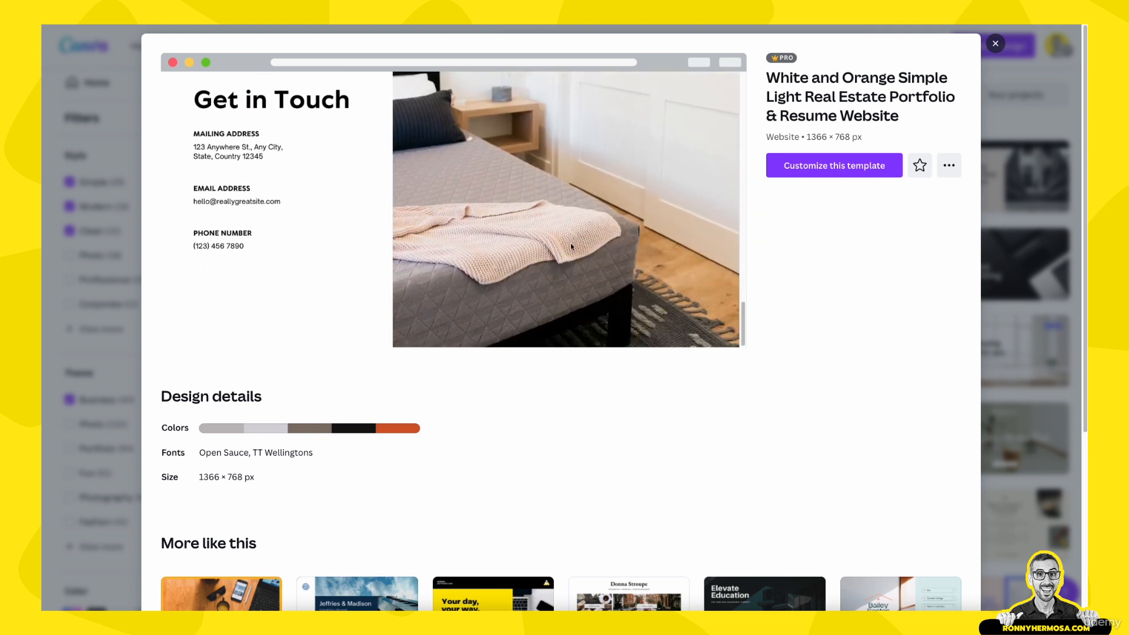
{"action": "scroll", "coordinate": [571, 242], "scroll_direction": "up", "scroll_amount": 10}
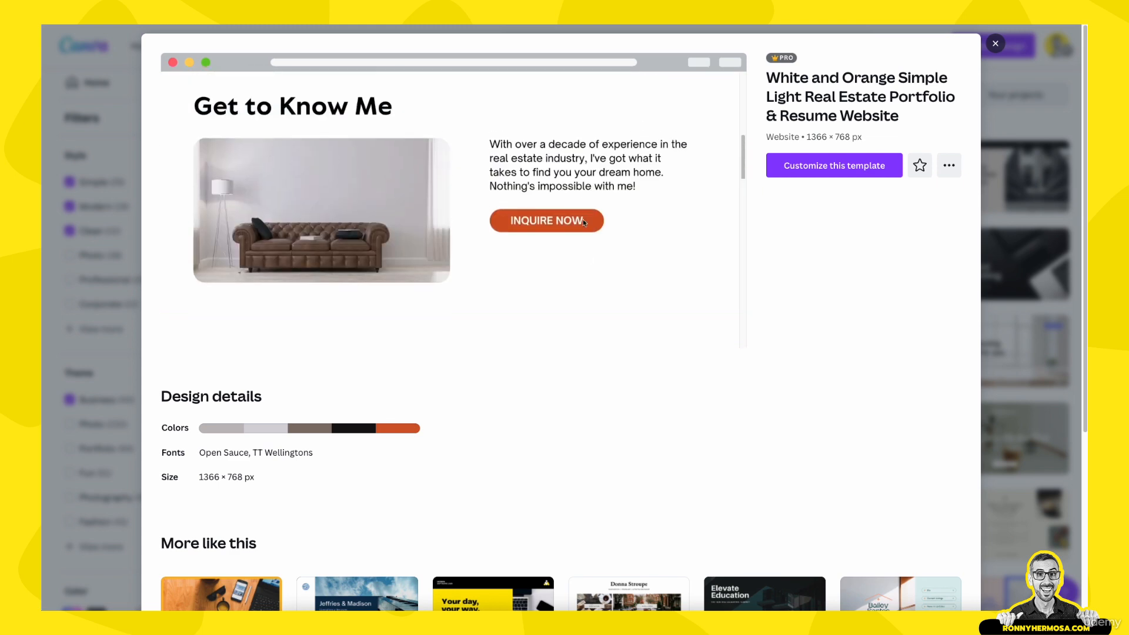
{"action": "scroll", "coordinate": [583, 220], "scroll_direction": "up", "scroll_amount": 4}
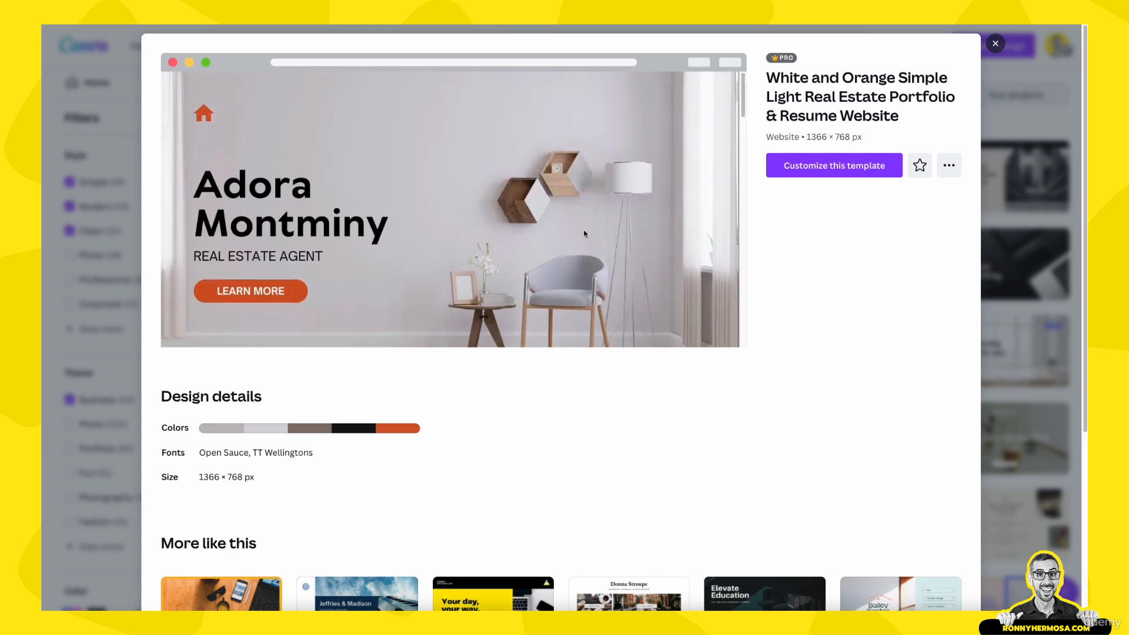
{"action": "left_click", "coordinate": [918, 166]}
Close the real estate template preview and scroll the 40 website results down and back
{"action": "left_click", "coordinate": [996, 44]}
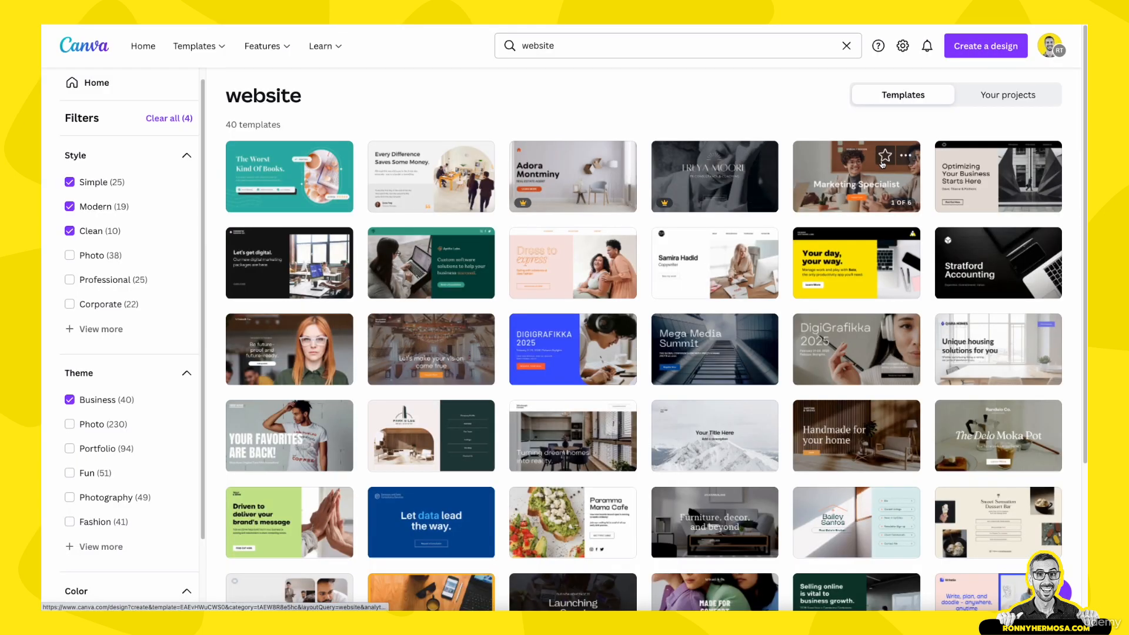
{"action": "scroll", "coordinate": [876, 235], "scroll_direction": "down", "scroll_amount": 4}
{"action": "scroll", "coordinate": [876, 250], "scroll_direction": "up", "scroll_amount": 4}
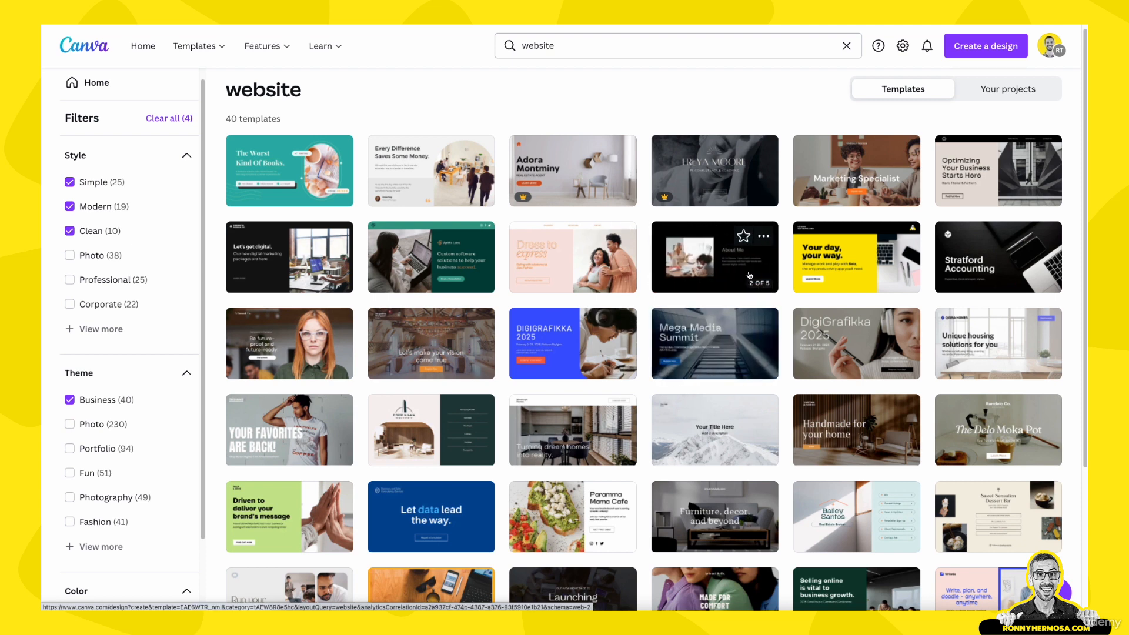
Preview the Black and White Copywriter/Editor Freelance template, star it, and close the preview
{"action": "left_click", "coordinate": [771, 243]}
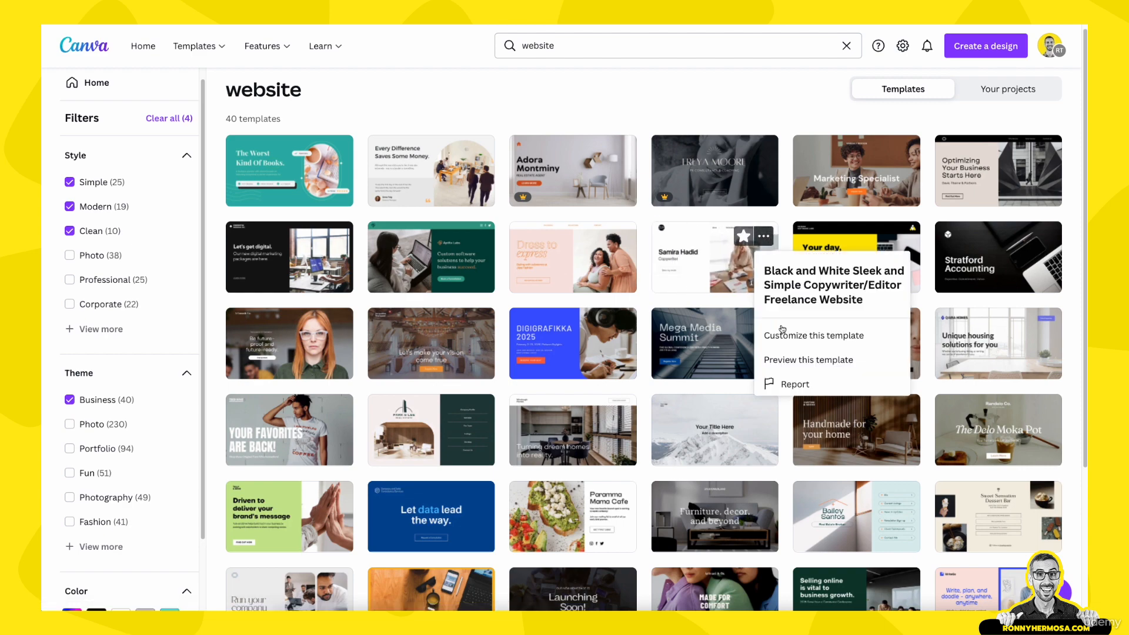
{"action": "left_click", "coordinate": [801, 359]}
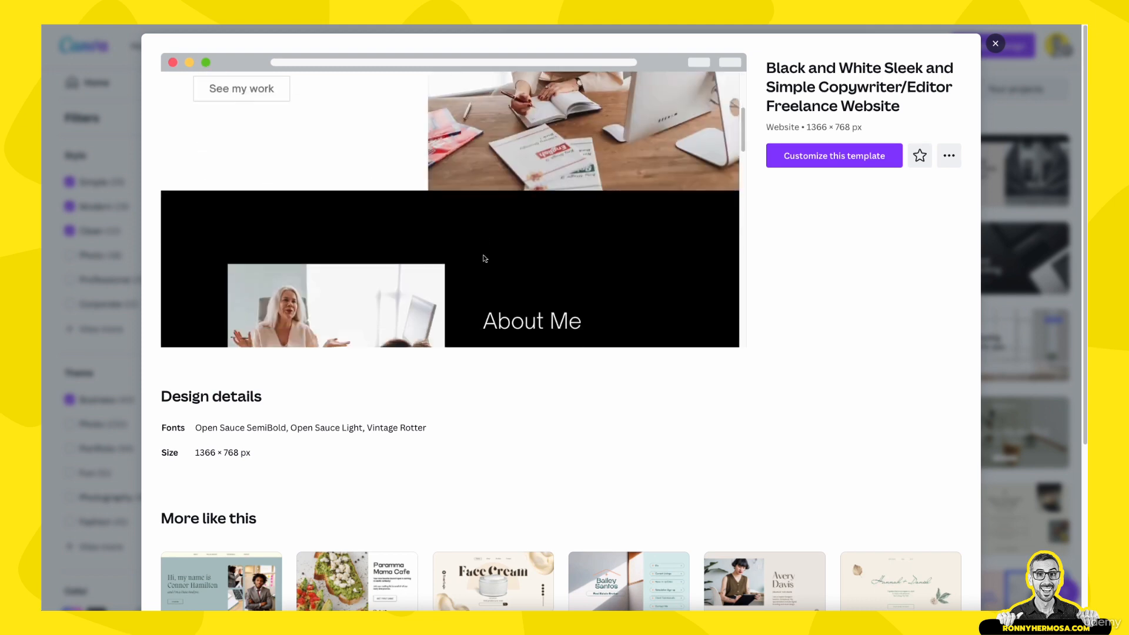
{"action": "scroll", "coordinate": [484, 259], "scroll_direction": "up", "scroll_amount": 2}
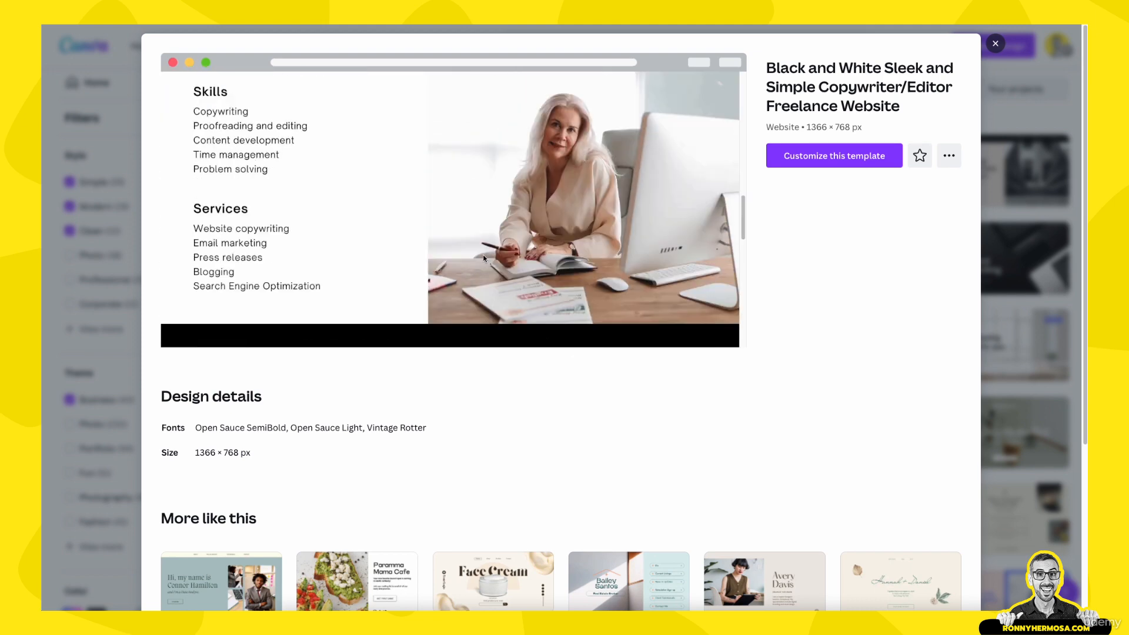
{"action": "scroll", "coordinate": [343, 147], "scroll_direction": "up", "scroll_amount": 2}
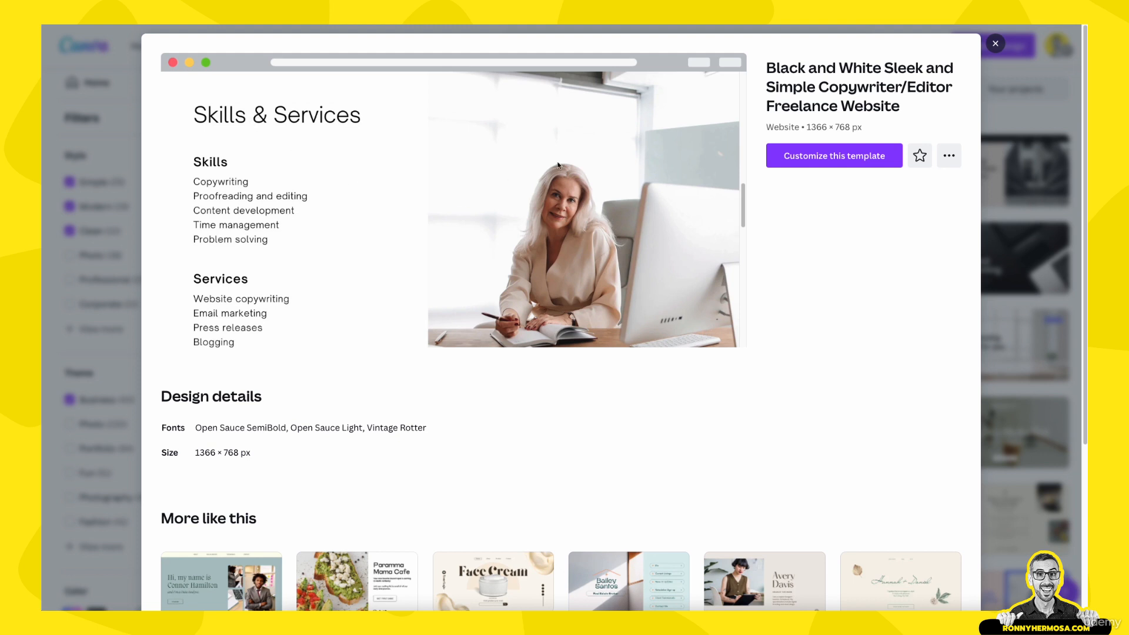
{"action": "scroll", "coordinate": [558, 166], "scroll_direction": "down", "scroll_amount": 1}
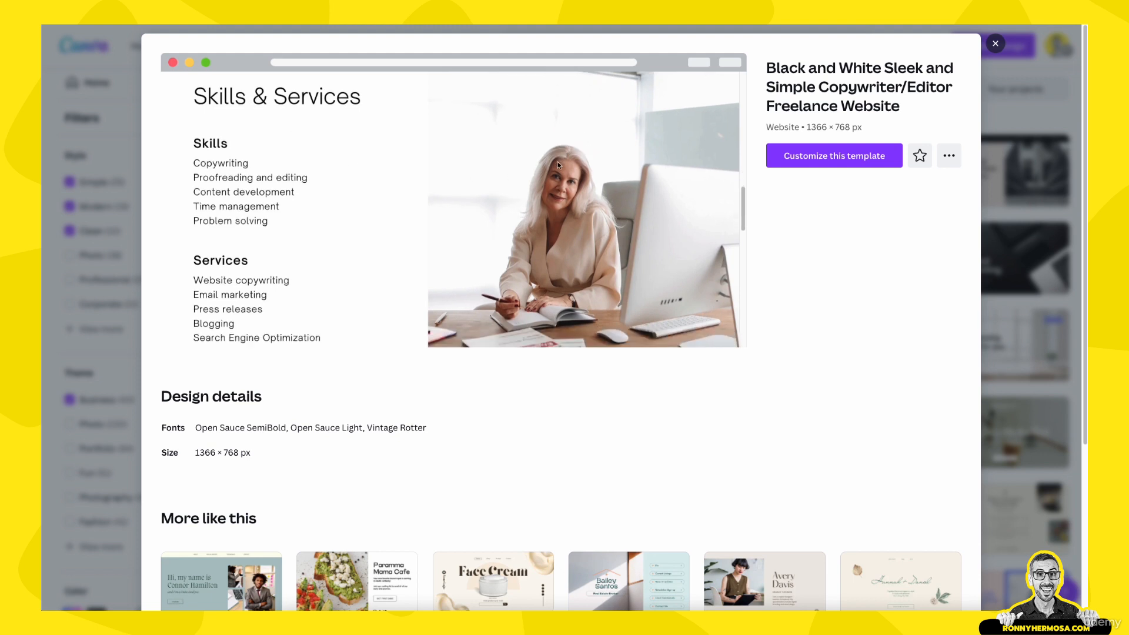
{"action": "scroll", "coordinate": [559, 165], "scroll_direction": "down", "scroll_amount": 1}
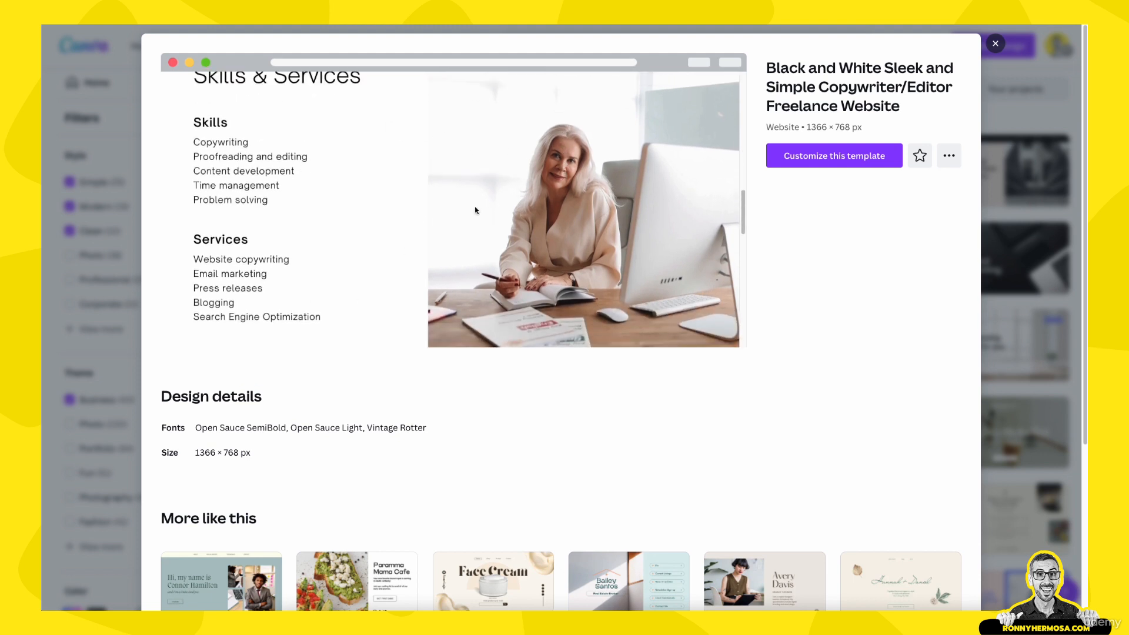
{"action": "left_click", "coordinate": [921, 156]}
{"action": "left_click", "coordinate": [995, 44]}
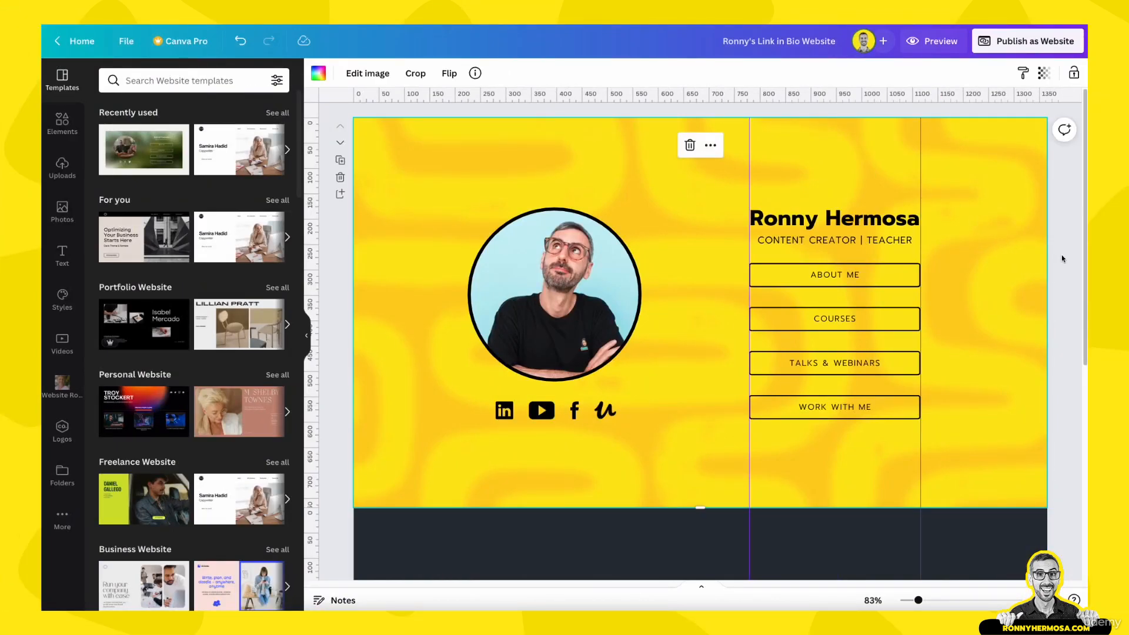
Remove the dark background from the second page so it turns white
{"action": "left_click", "coordinate": [1062, 258]}
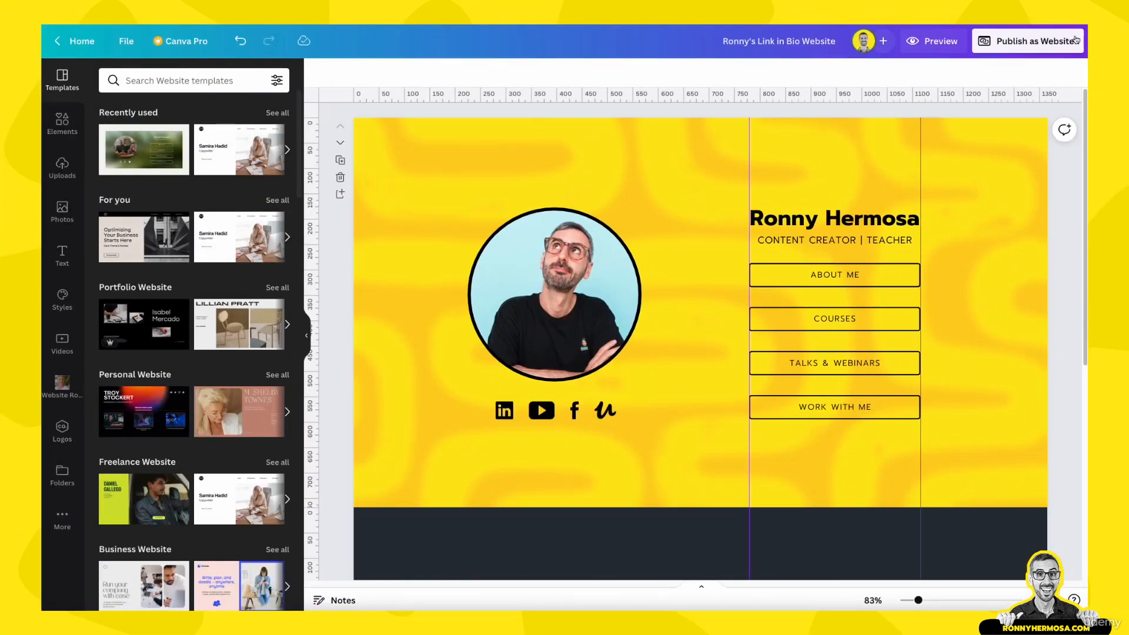
{"action": "scroll", "coordinate": [720, 194], "scroll_direction": "down", "scroll_amount": 5}
{"action": "scroll", "coordinate": [726, 276], "scroll_direction": "up", "scroll_amount": 4}
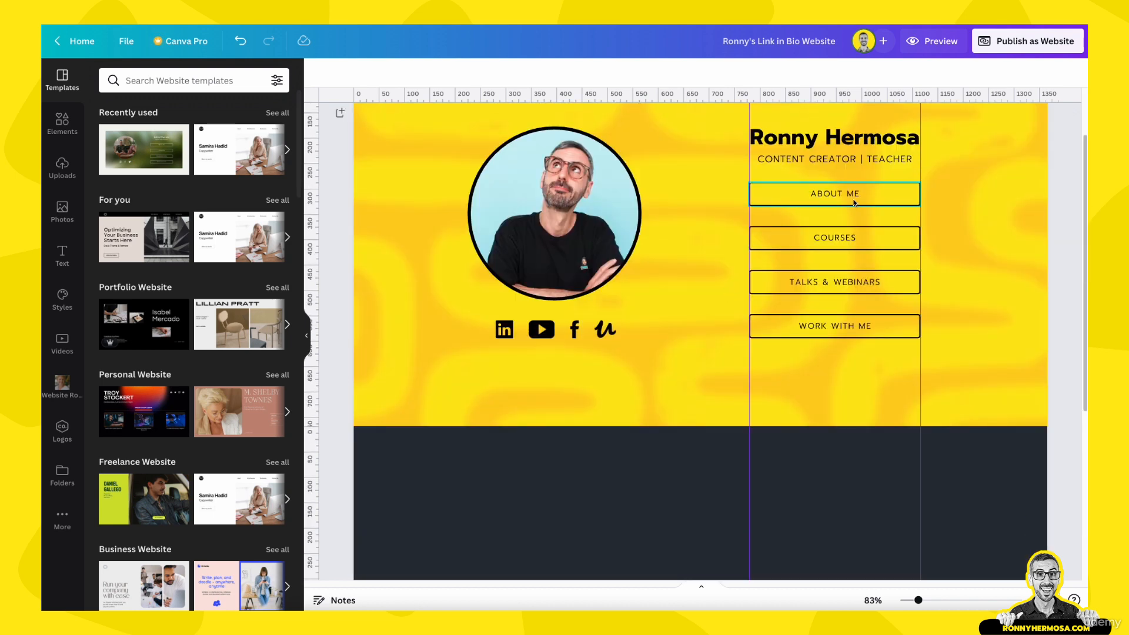
{"action": "scroll", "coordinate": [764, 264], "scroll_direction": "down", "scroll_amount": 5}
{"action": "left_click", "coordinate": [614, 338]}
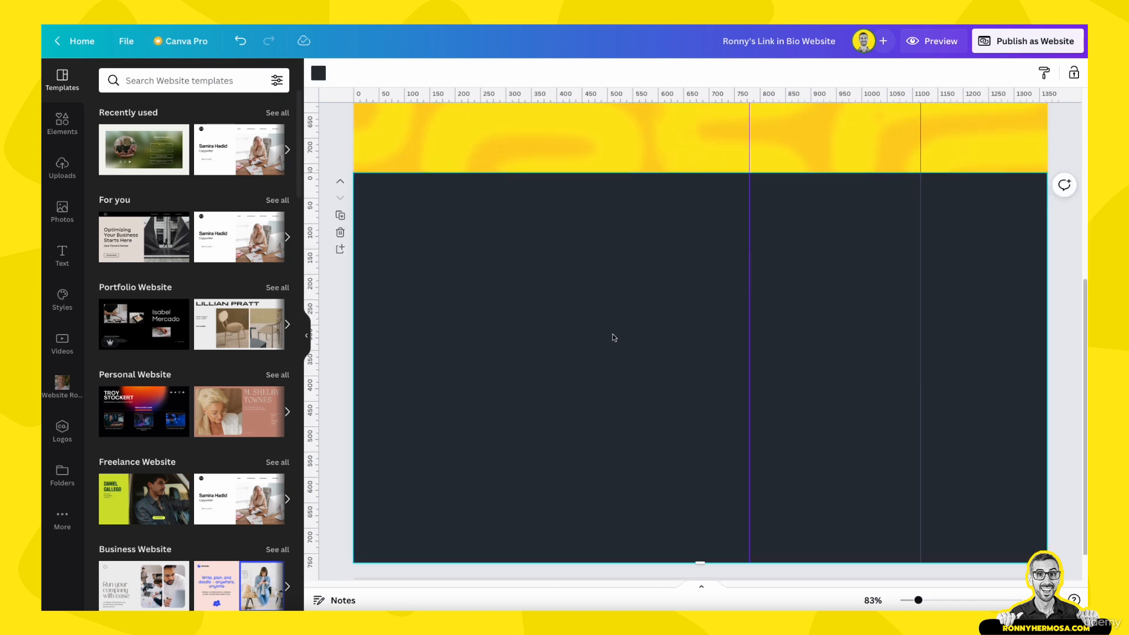
{"action": "key", "text": "Delete"}
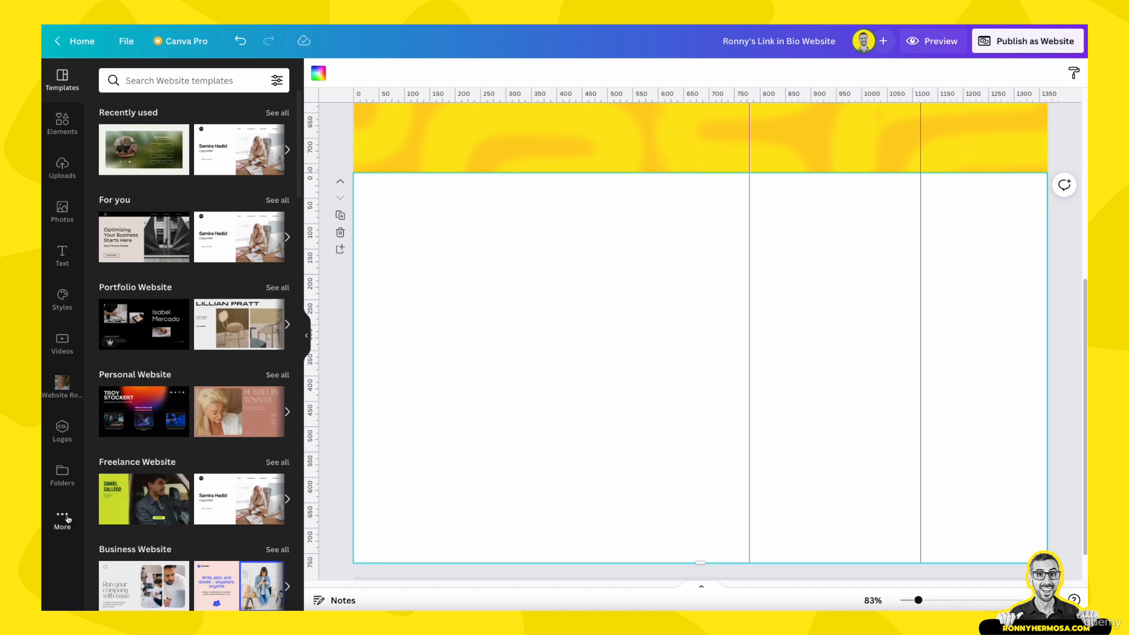
Add the grey wave pattern image from the Website Ronny uploads to the white page
{"action": "left_click", "coordinate": [64, 381]}
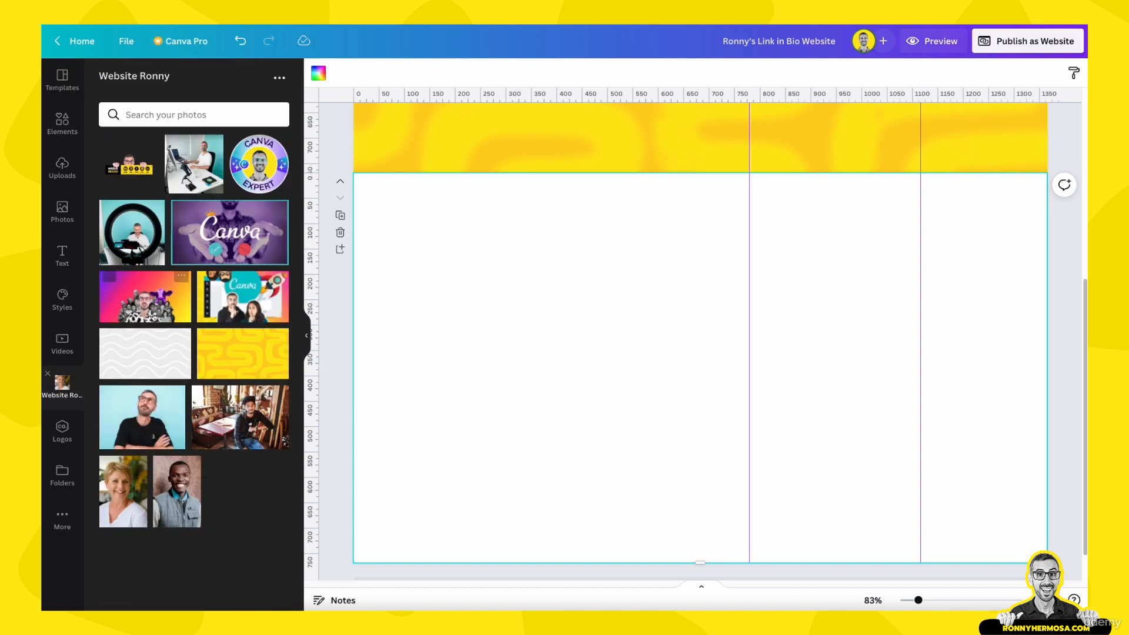
{"action": "left_click", "coordinate": [150, 354]}
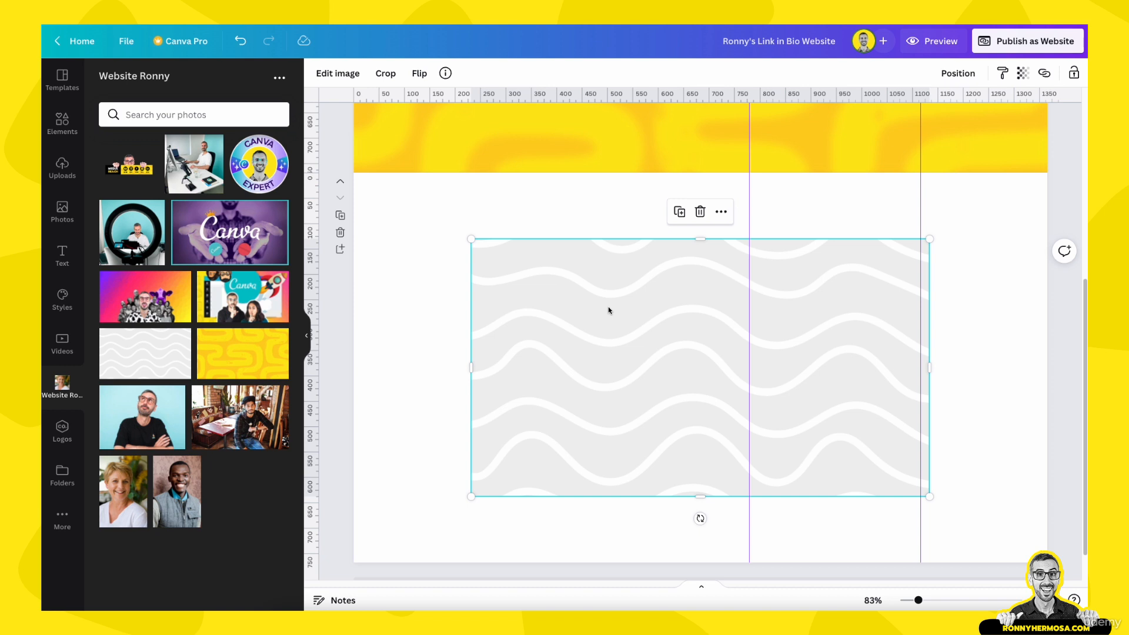
{"action": "left_click", "coordinate": [405, 324]}
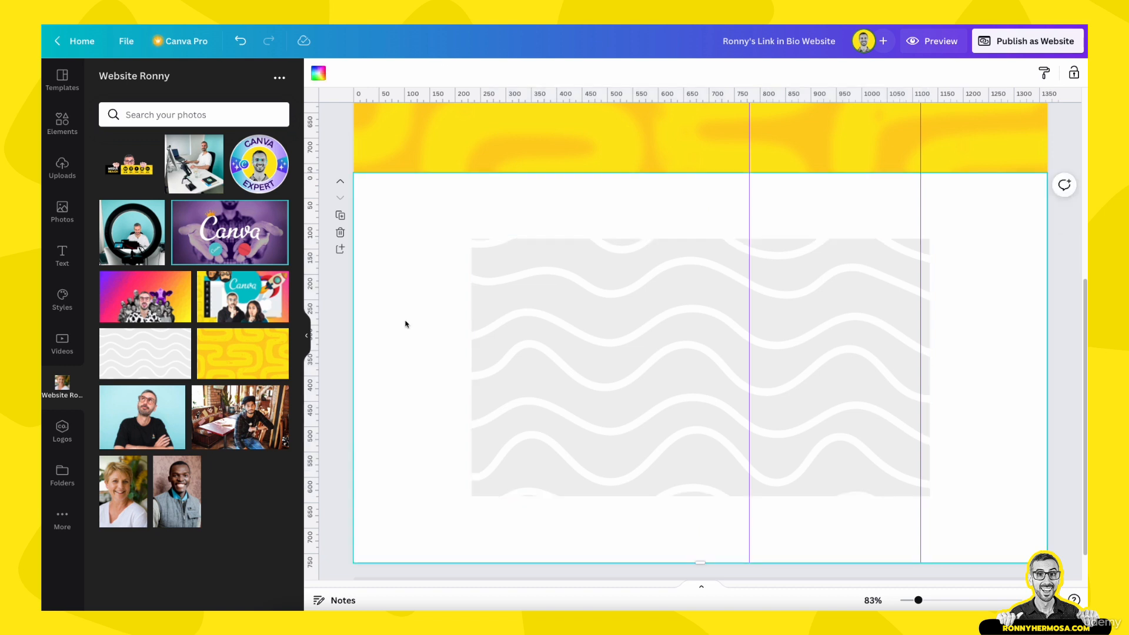
{"action": "left_click", "coordinate": [573, 328]}
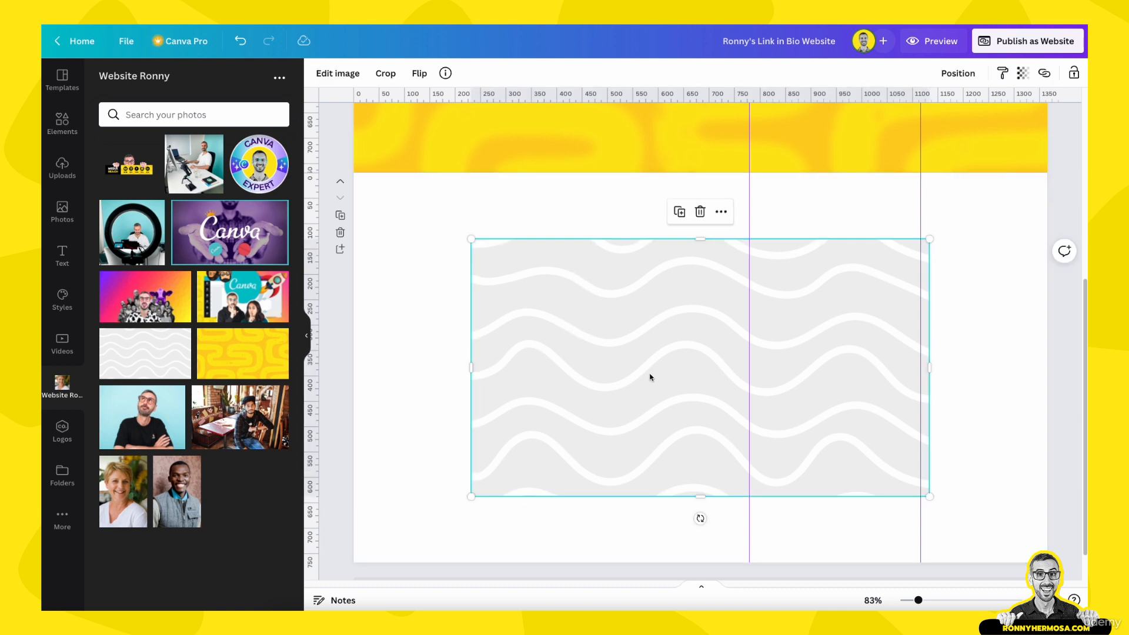
{"action": "scroll", "coordinate": [575, 362], "scroll_direction": "up", "scroll_amount": 4}
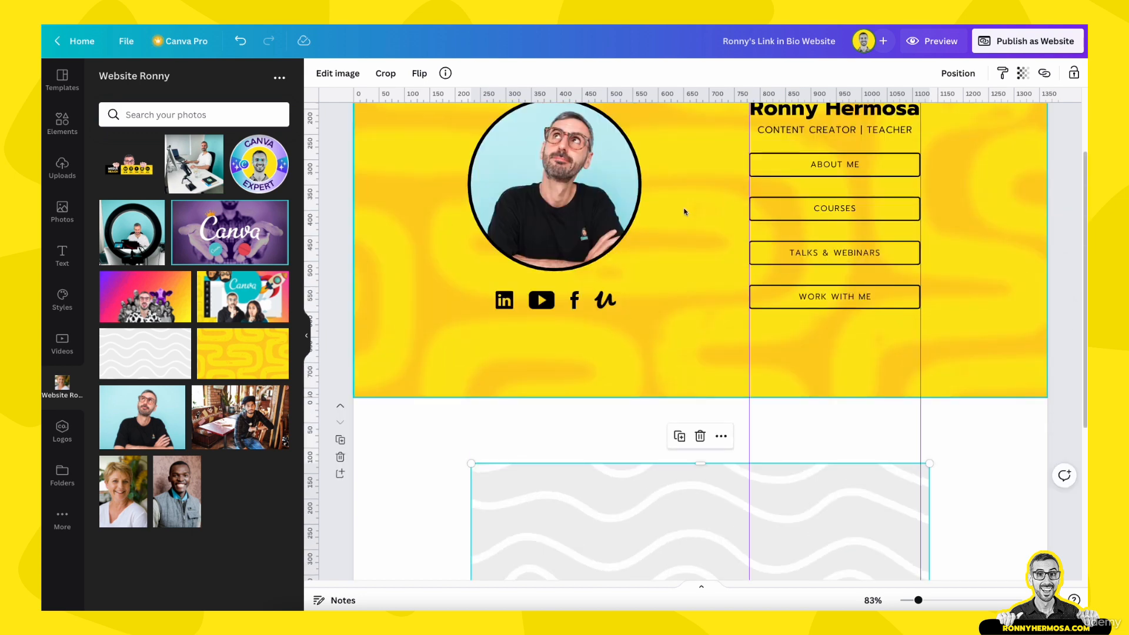
{"action": "scroll", "coordinate": [705, 237], "scroll_direction": "down", "scroll_amount": 1}
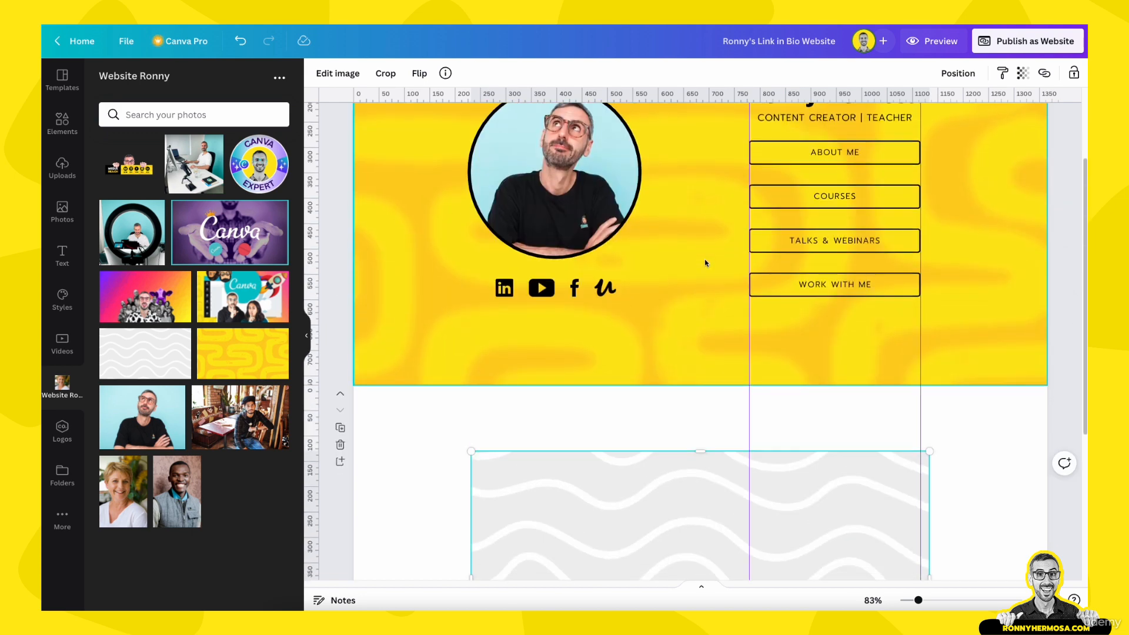
{"action": "scroll", "coordinate": [702, 264], "scroll_direction": "up", "scroll_amount": 3}
{"action": "scroll", "coordinate": [702, 267], "scroll_direction": "down", "scroll_amount": 3}
{"action": "scroll", "coordinate": [697, 226], "scroll_direction": "down", "scroll_amount": 2}
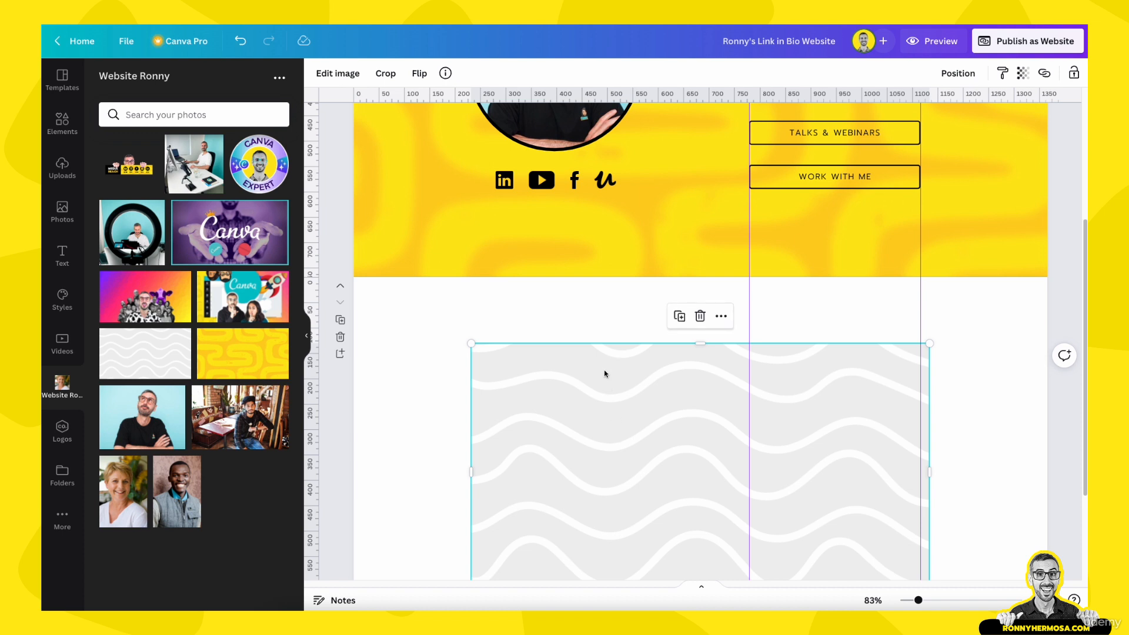
Set the wave image's Blur adjustment to 21
{"action": "left_click", "coordinate": [340, 75]}
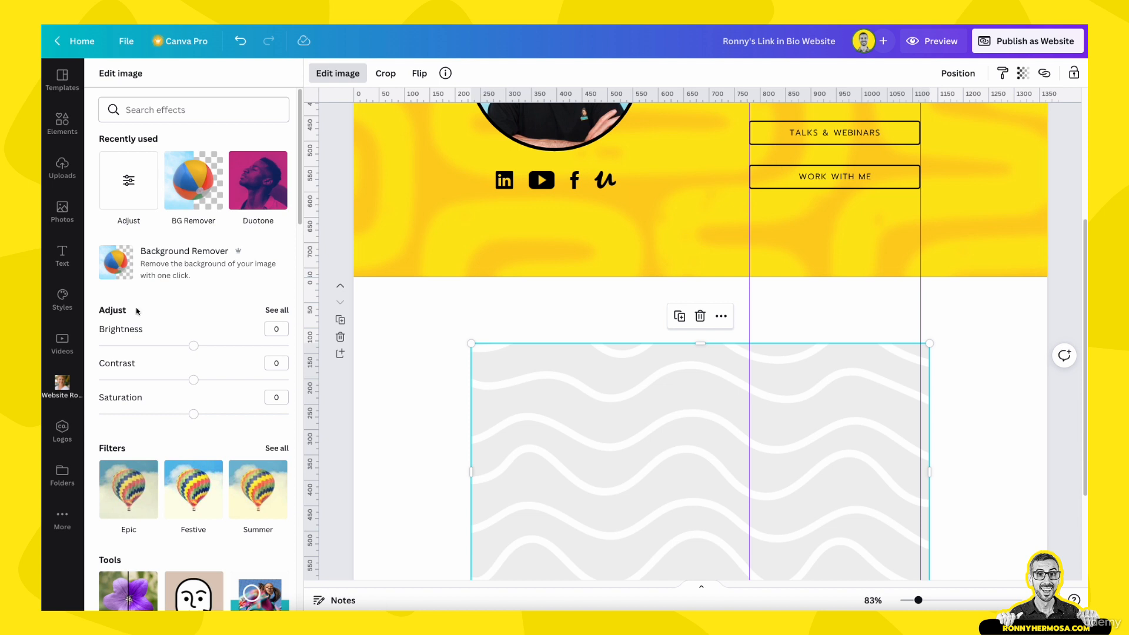
{"action": "left_click", "coordinate": [274, 312]}
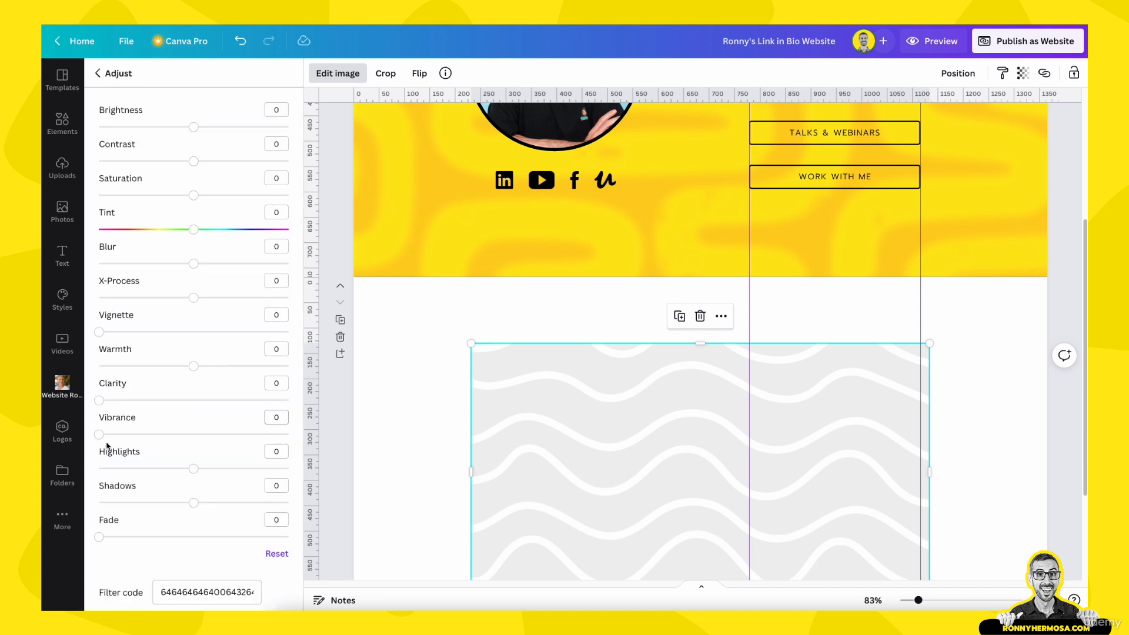
{"action": "left_click_drag", "start_coordinate": [193, 265], "coordinate": [214, 268]}
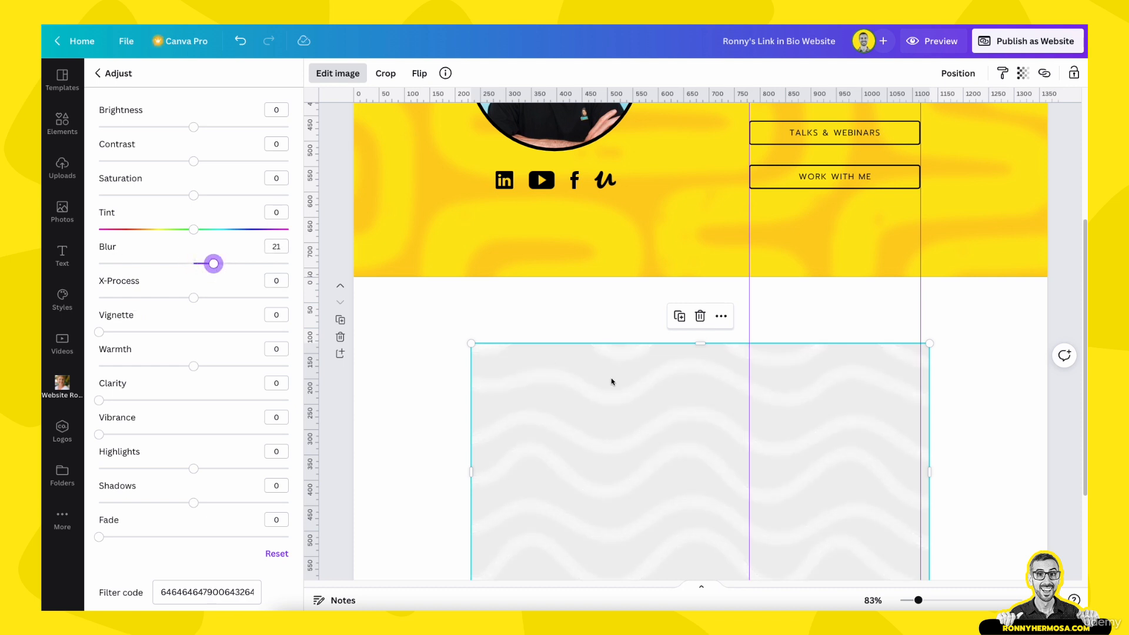
{"action": "scroll", "coordinate": [613, 383], "scroll_direction": "down", "scroll_amount": 3}
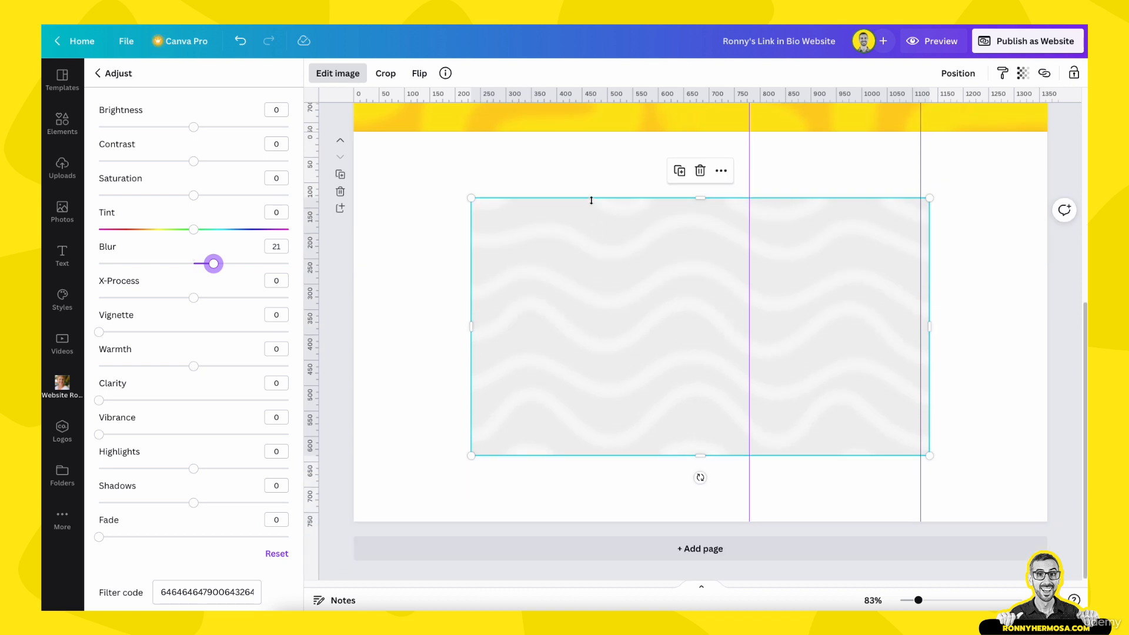
{"action": "left_click", "coordinate": [619, 288]}
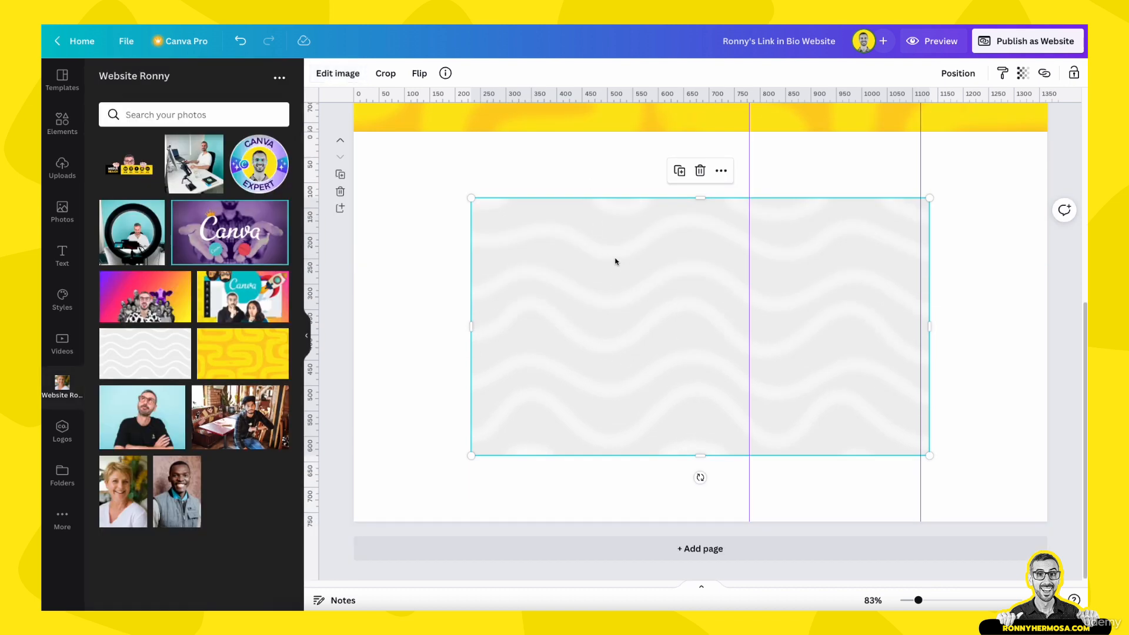
Set the blurred wave image as the second page's background, enlarged and centred to cover it
{"action": "right_click", "coordinate": [615, 261]}
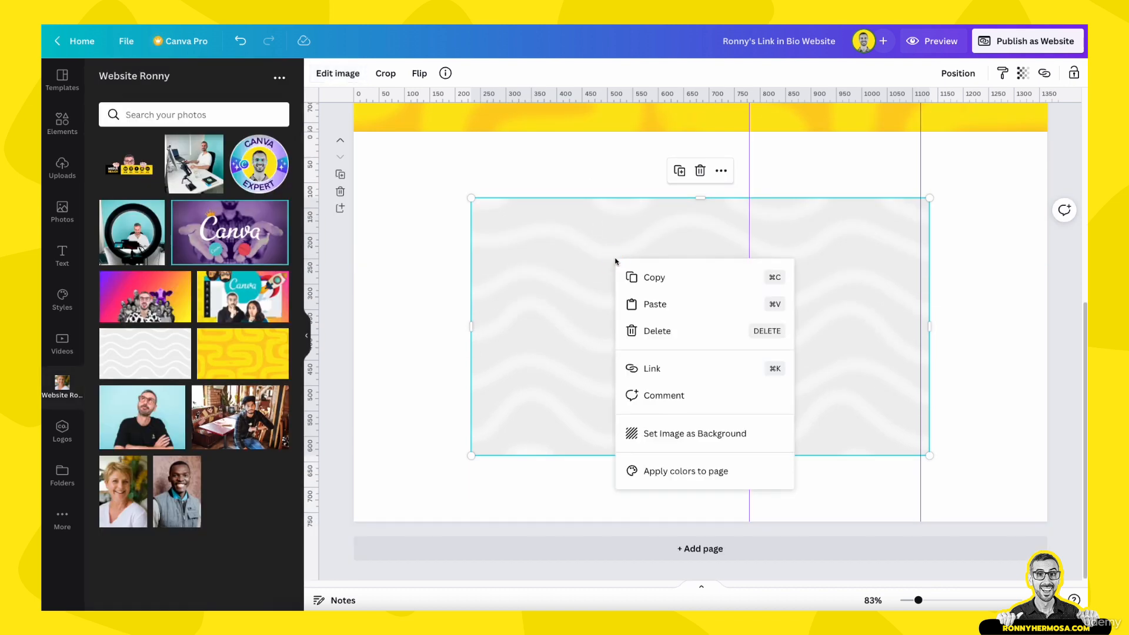
{"action": "left_click", "coordinate": [672, 435]}
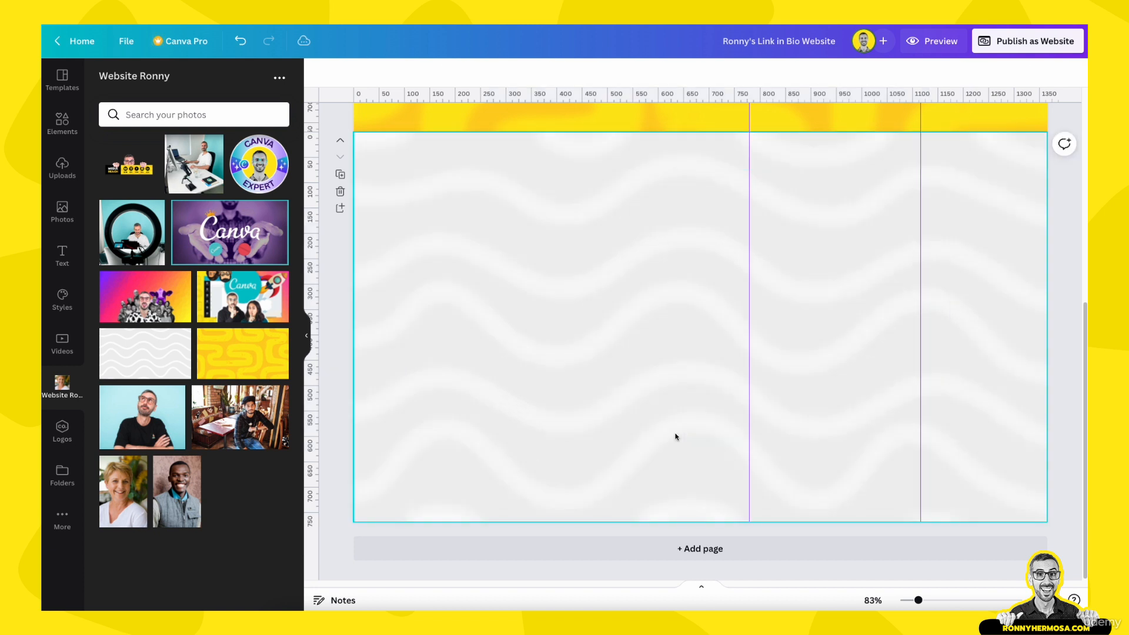
{"action": "double_click", "coordinate": [624, 331]}
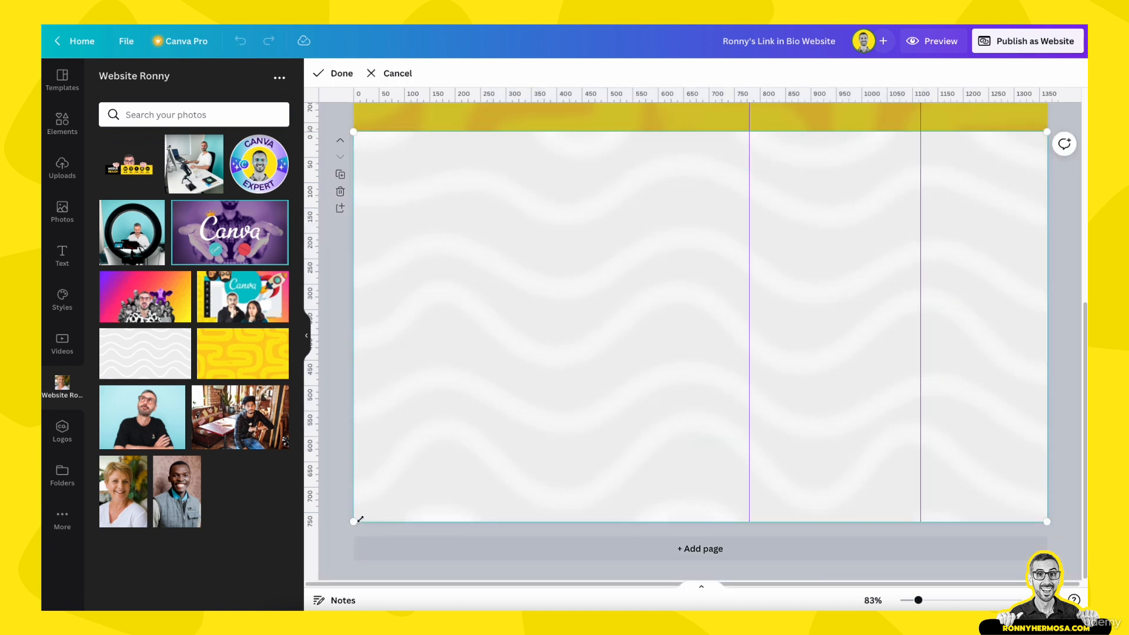
{"action": "left_click_drag", "start_coordinate": [354, 523], "coordinate": [170, 625]}
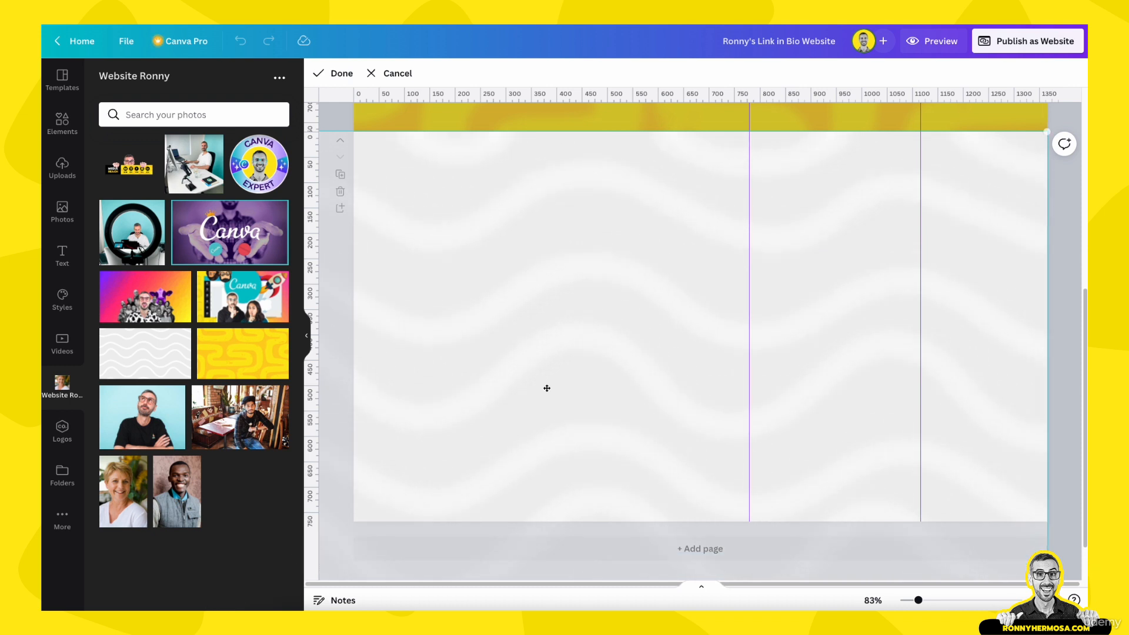
{"action": "left_click_drag", "start_coordinate": [609, 368], "coordinate": [691, 397]}
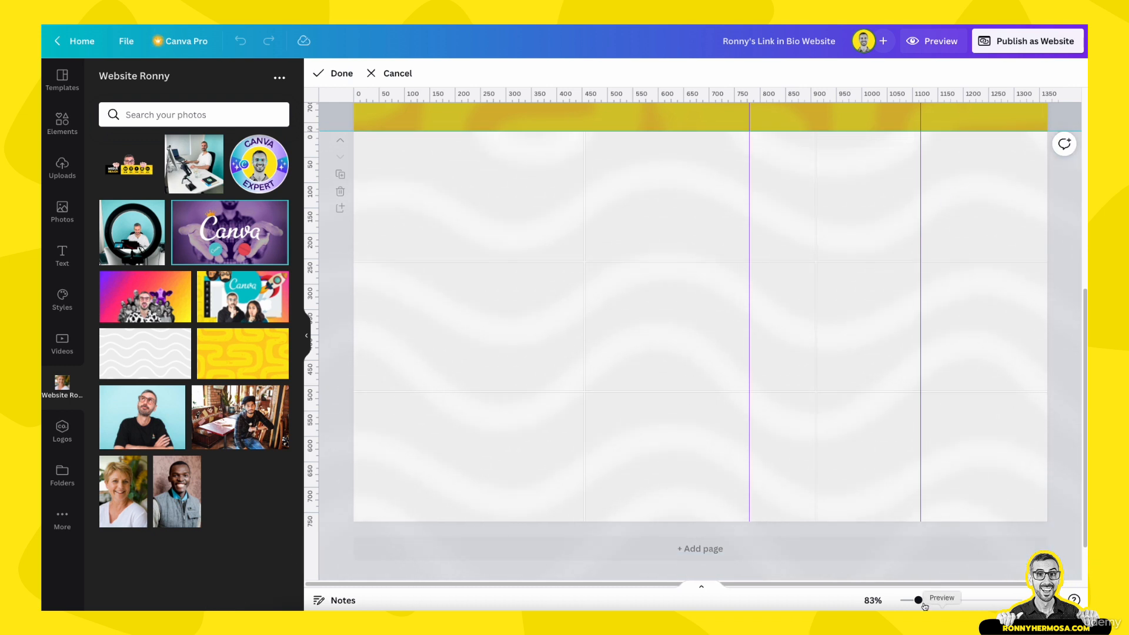
{"action": "left_click_drag", "start_coordinate": [918, 600], "coordinate": [909, 600]}
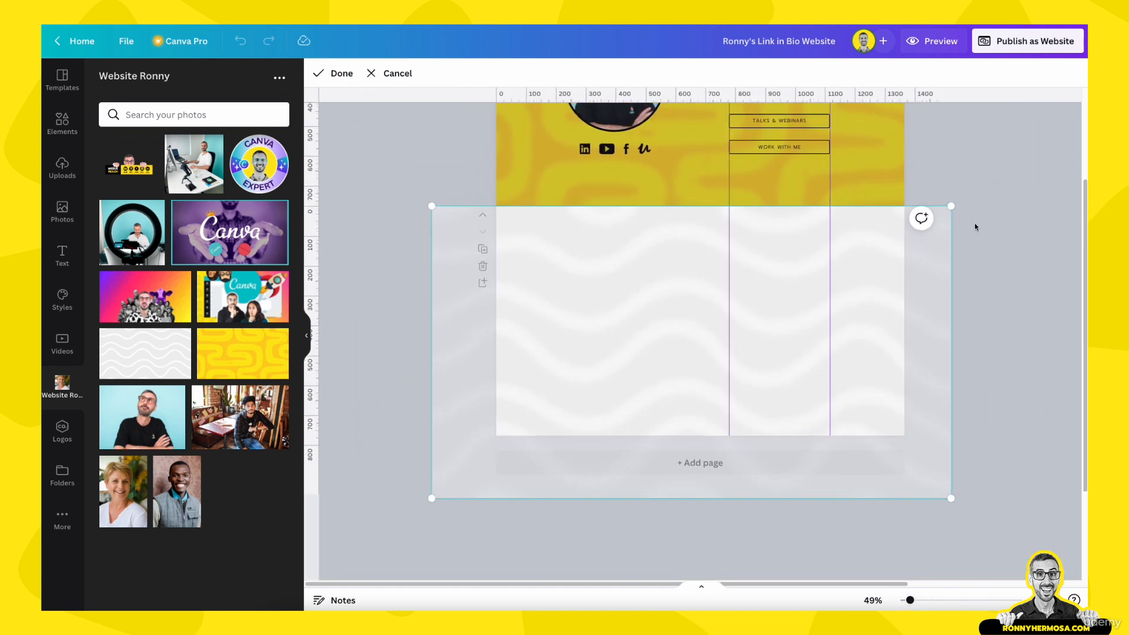
{"action": "left_click_drag", "start_coordinate": [953, 211], "coordinate": [1034, 167]}
{"action": "left_click_drag", "start_coordinate": [607, 340], "coordinate": [596, 311]}
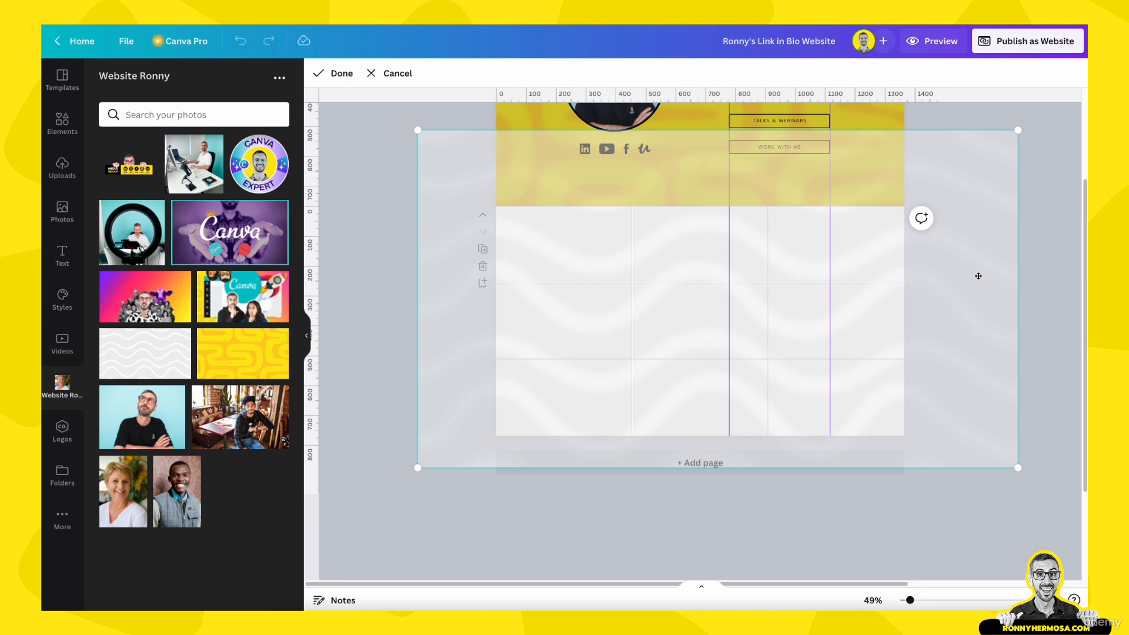
{"action": "left_click_drag", "start_coordinate": [477, 271], "coordinate": [481, 295]}
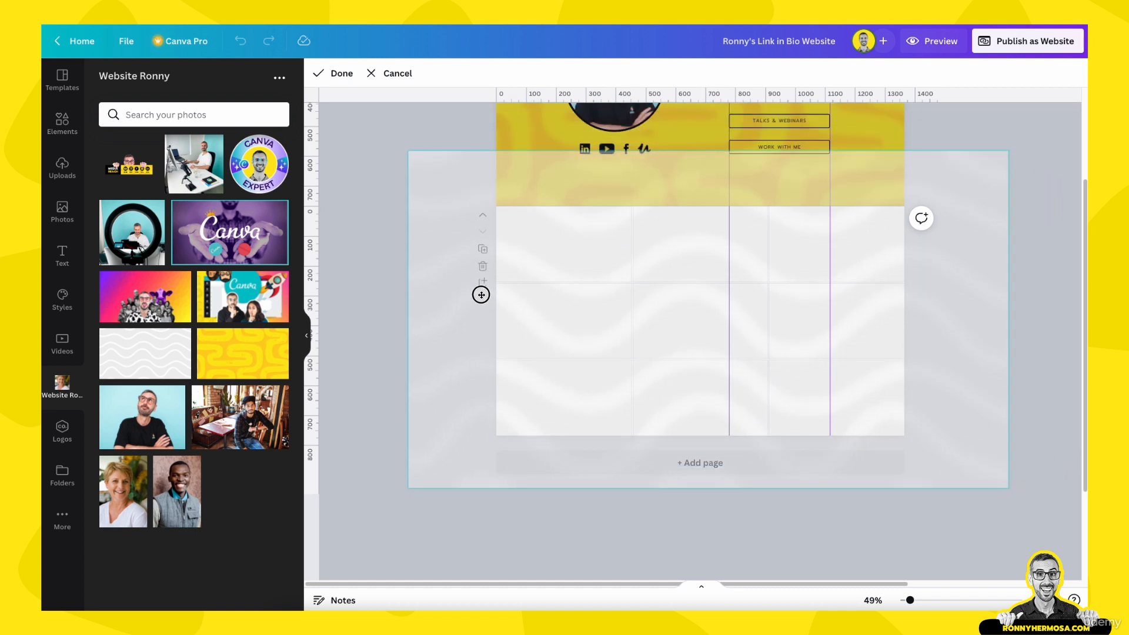
{"action": "left_click", "coordinate": [628, 519]}
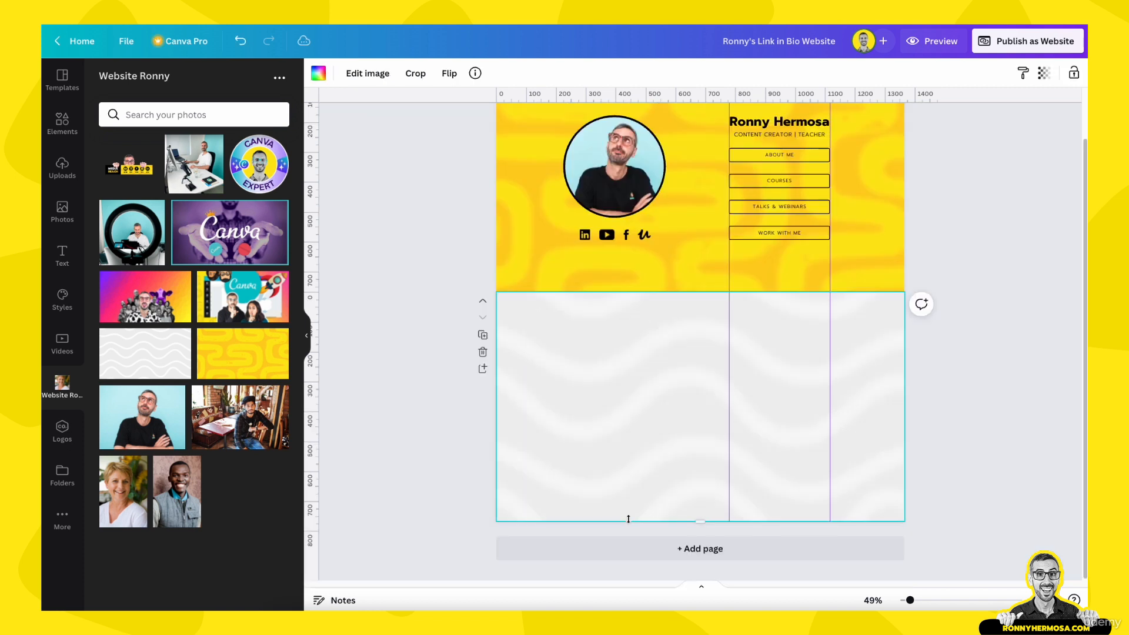
Add a new blank page below the wavy second section
{"action": "left_click", "coordinate": [986, 446]}
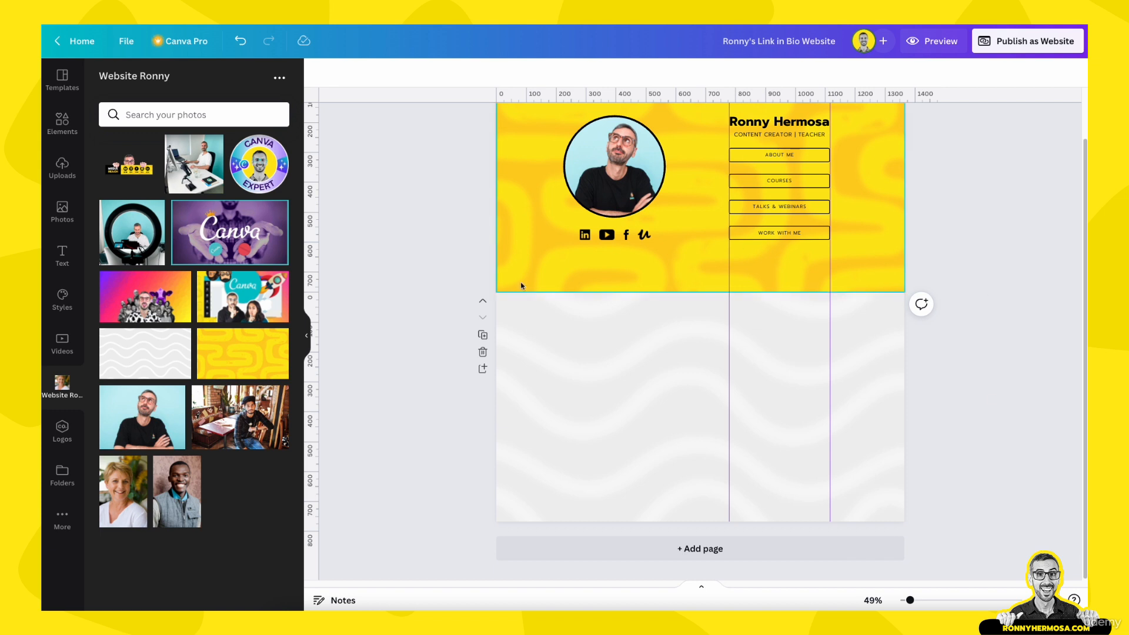
{"action": "scroll", "coordinate": [680, 210], "scroll_direction": "up", "scroll_amount": 1}
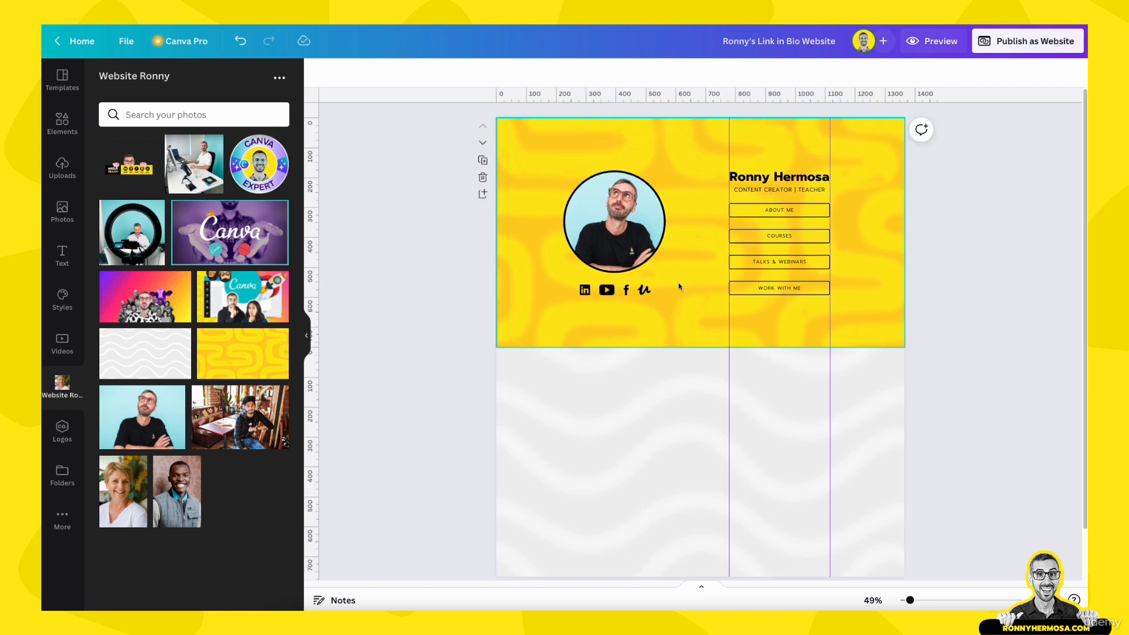
{"action": "left_click", "coordinate": [701, 171]}
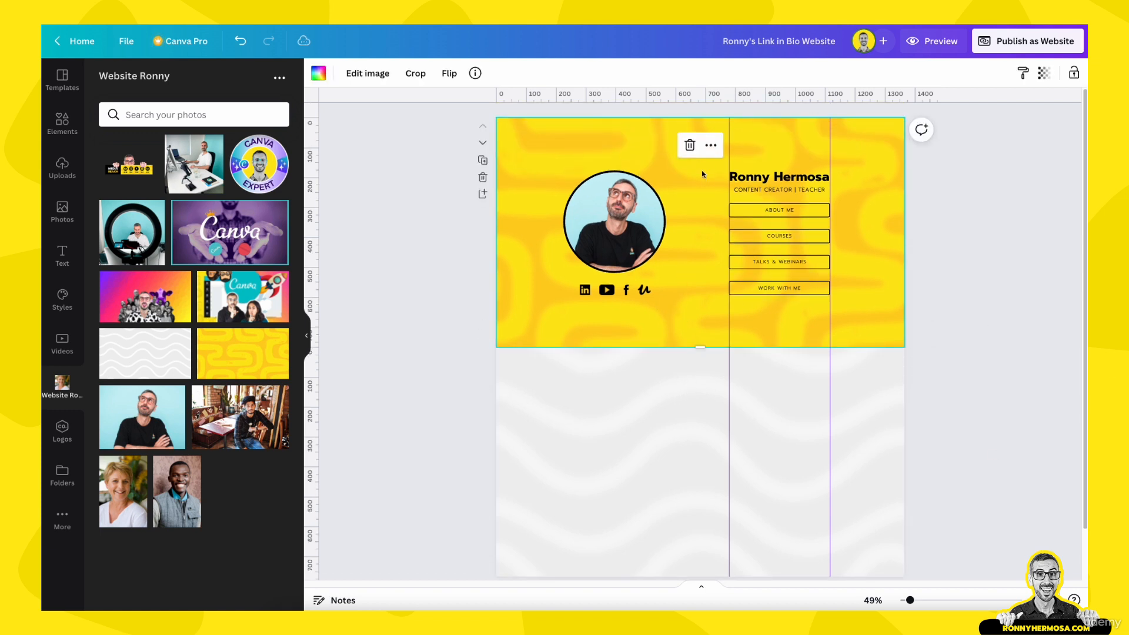
{"action": "left_click", "coordinate": [673, 422]}
{"action": "scroll", "coordinate": [673, 422], "scroll_direction": "down", "scroll_amount": 1}
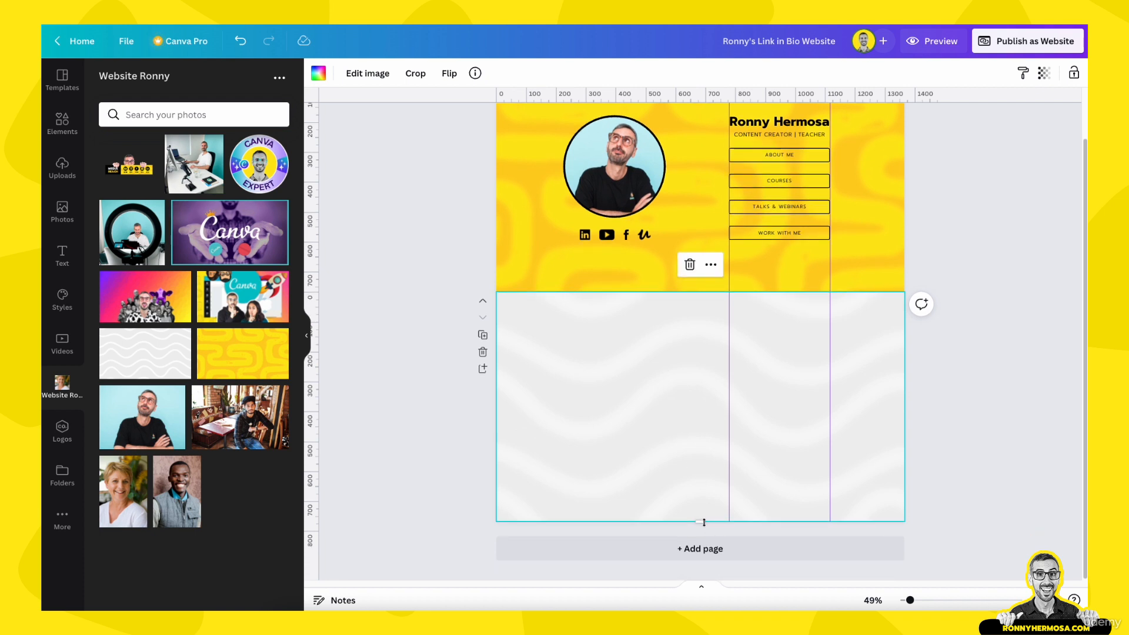
{"action": "left_click", "coordinate": [704, 549]}
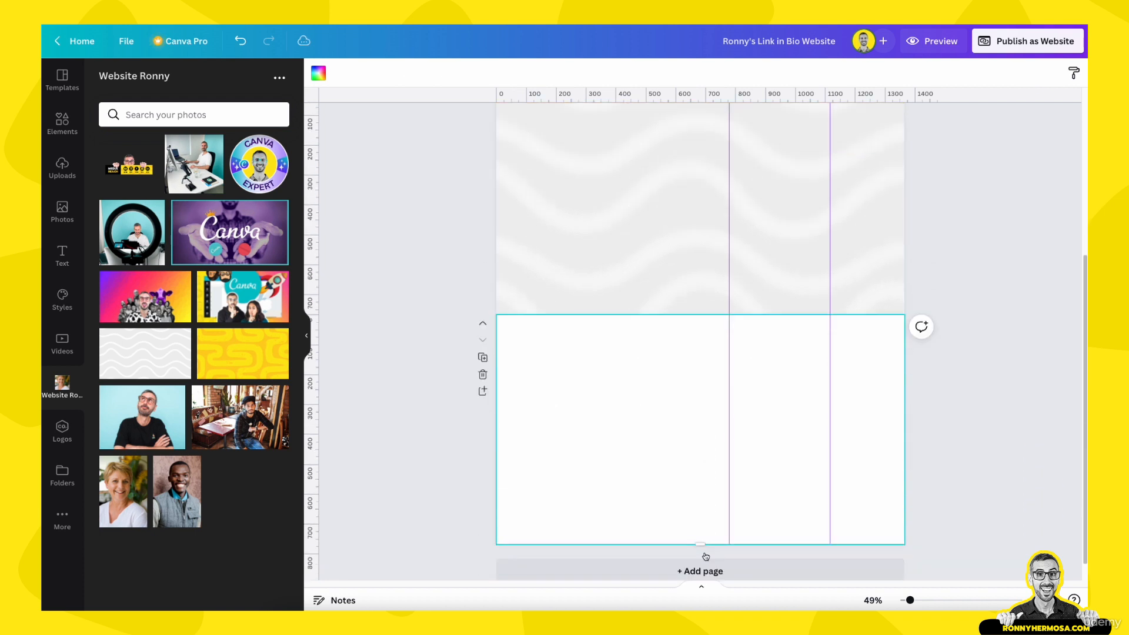
Resize the new blank page down to a 1,366 × 40 strip
{"action": "left_click_drag", "start_coordinate": [699, 523], "coordinate": [710, 578]}
{"action": "scroll", "coordinate": [704, 500], "scroll_direction": "down", "scroll_amount": 2}
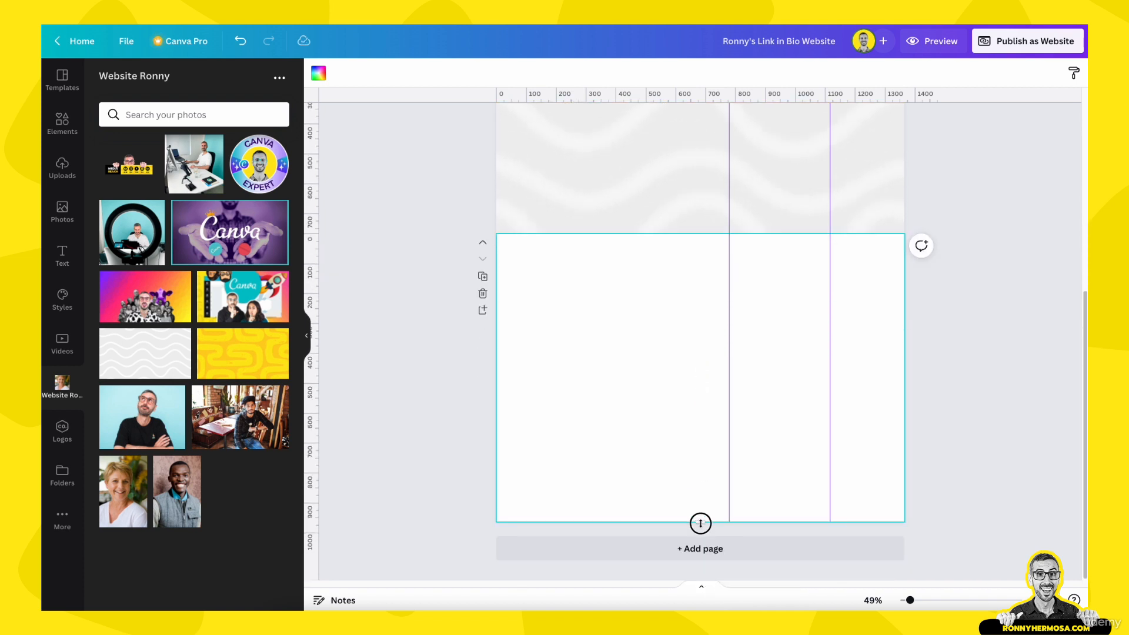
{"action": "left_click_drag", "start_coordinate": [700, 523], "coordinate": [708, 595]}
{"action": "scroll", "coordinate": [698, 460], "scroll_direction": "down", "scroll_amount": 2}
{"action": "left_click_drag", "start_coordinate": [704, 518], "coordinate": [725, 474]}
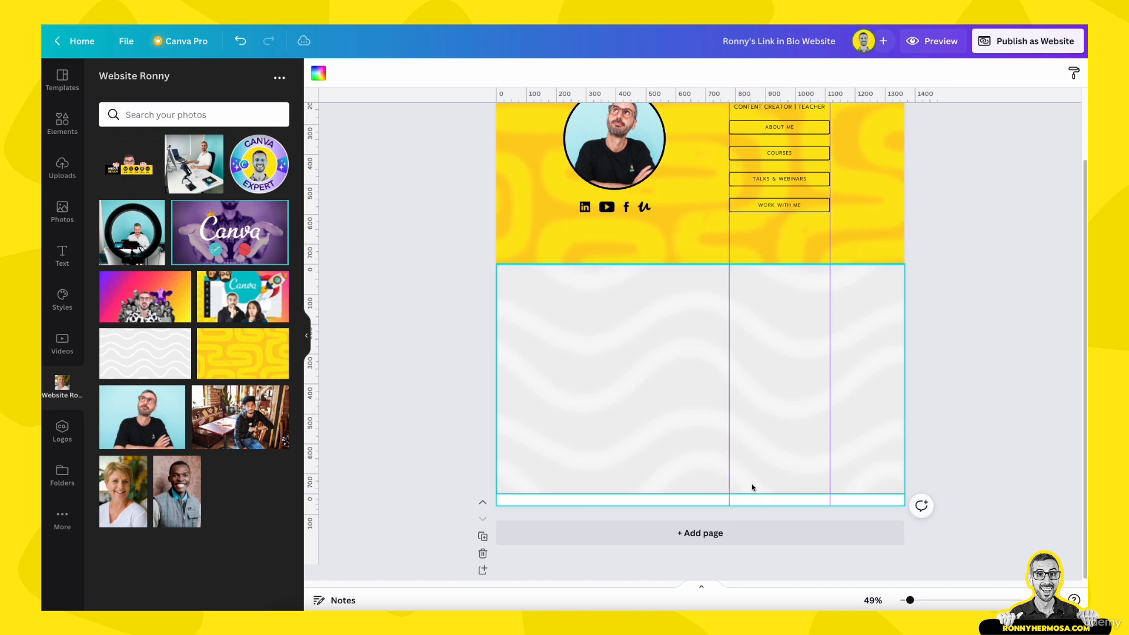
{"action": "mouse_move", "coordinate": [720, 504]}
{"action": "left_mouse_down"}
{"action": "mouse_move", "coordinate": [725, 522]}
{"action": "mouse_move", "coordinate": [726, 500]}
{"action": "left_mouse_up"}
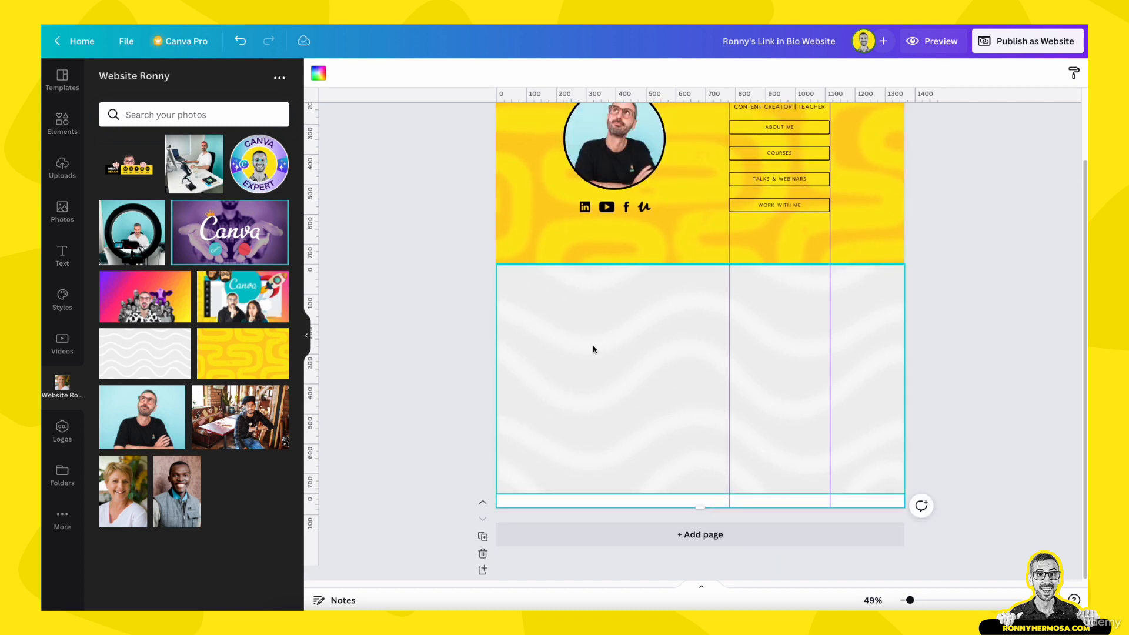
{"action": "scroll", "coordinate": [593, 348], "scroll_direction": "up", "scroll_amount": 2}
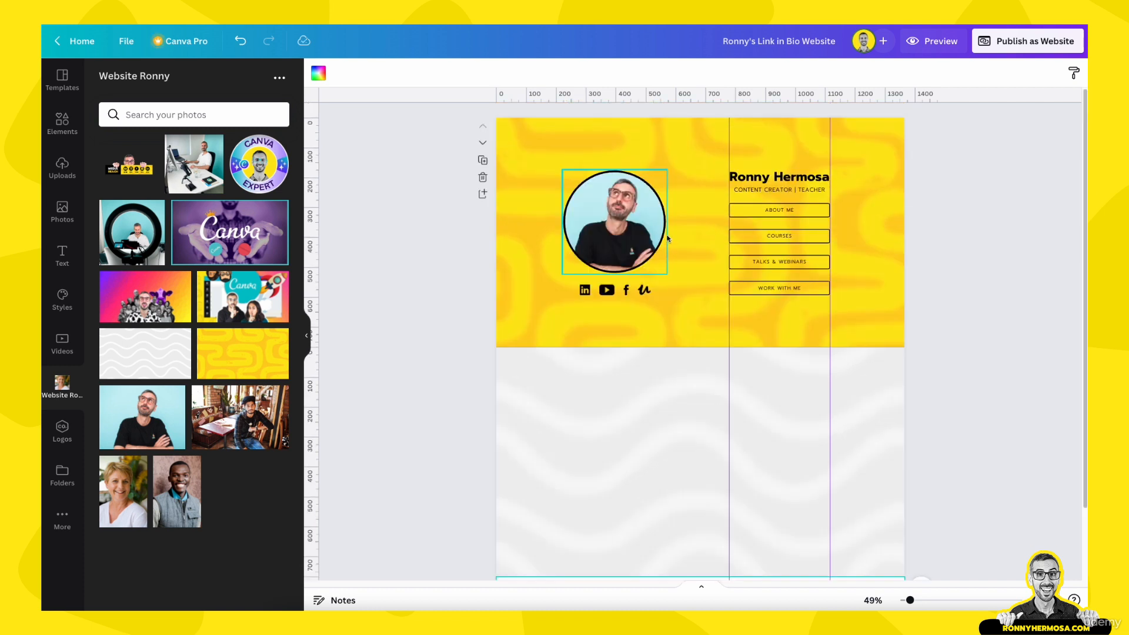
Delete the thin white strip page below the wave-background section
{"action": "left_click", "coordinate": [682, 153]}
{"action": "scroll", "coordinate": [676, 441], "scroll_direction": "down", "scroll_amount": 2}
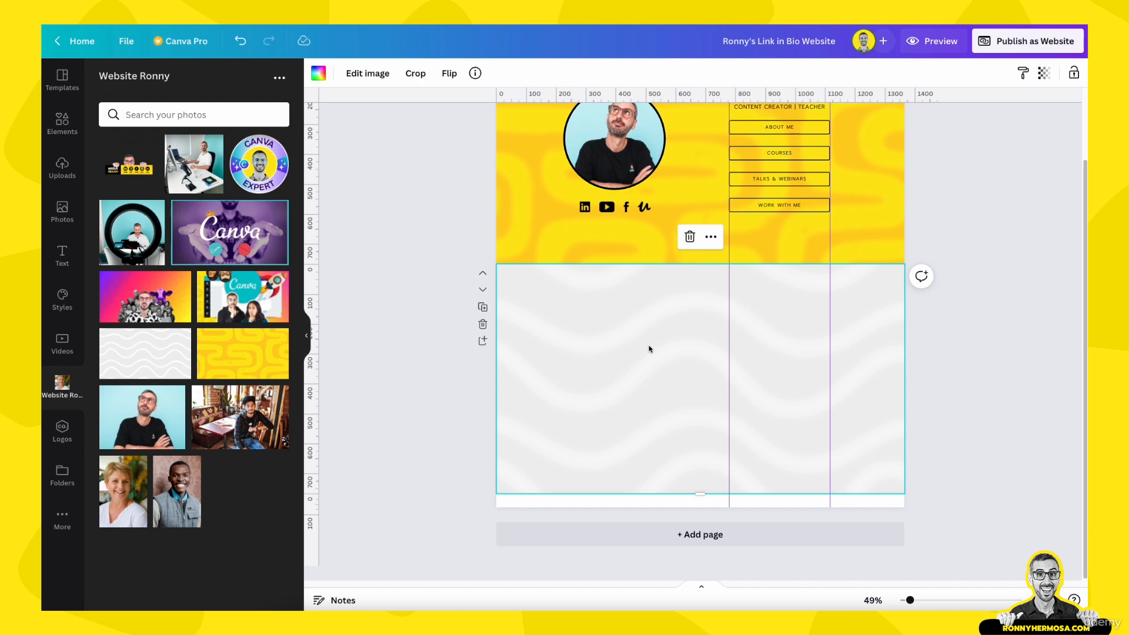
{"action": "left_click", "coordinate": [661, 504]}
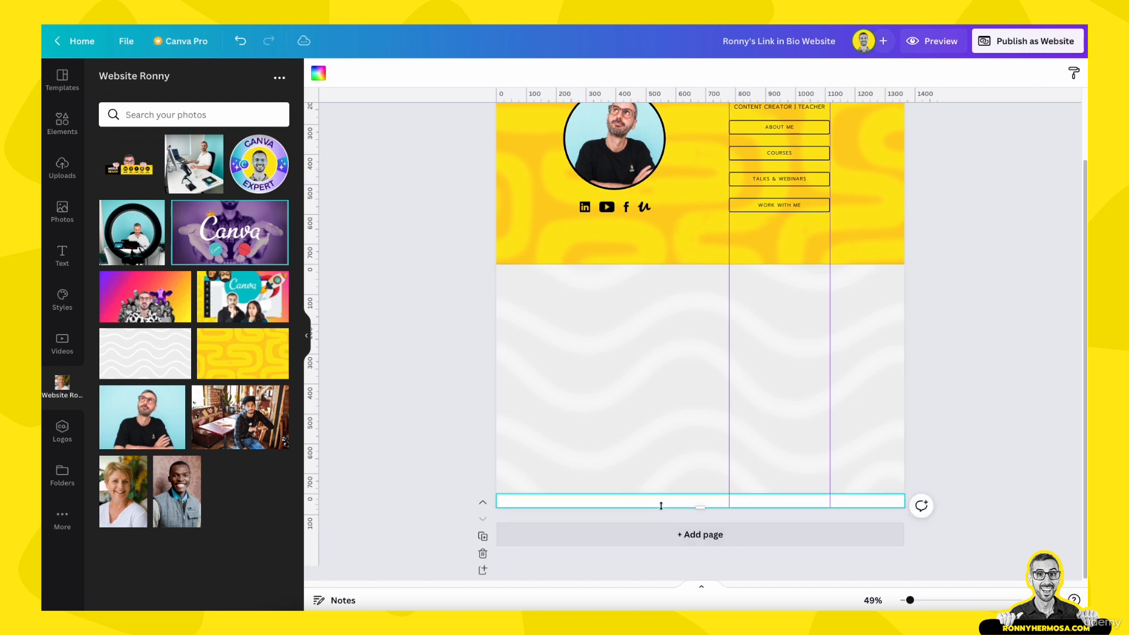
{"action": "left_click_drag", "start_coordinate": [702, 507], "coordinate": [702, 534]}
{"action": "scroll", "coordinate": [699, 529], "scroll_direction": "down", "scroll_amount": 1}
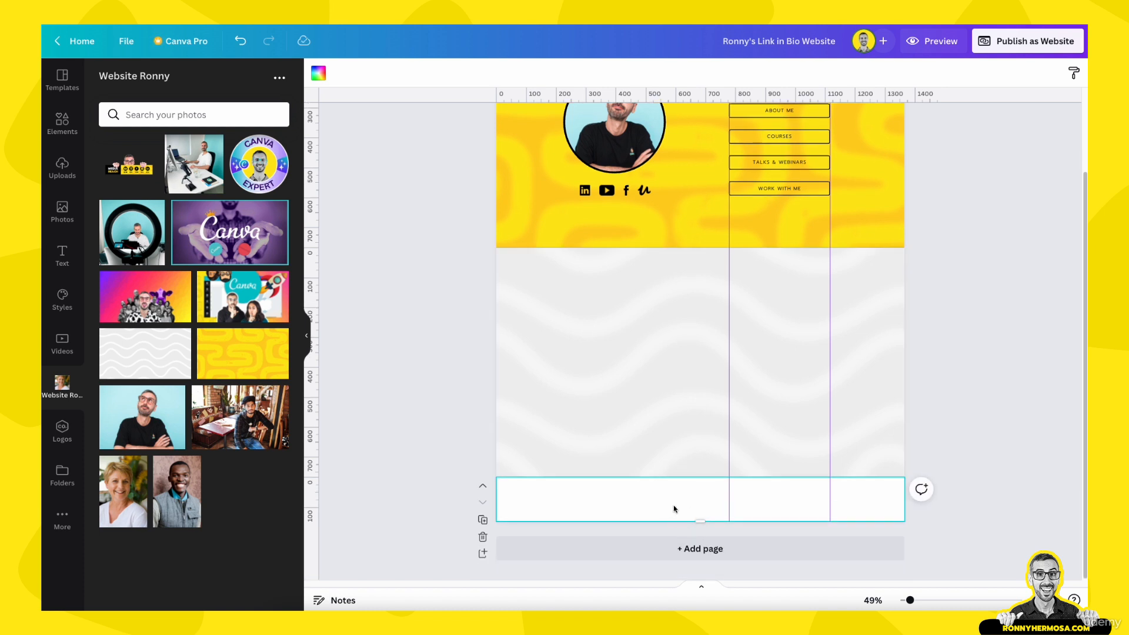
{"action": "left_click", "coordinate": [482, 537]}
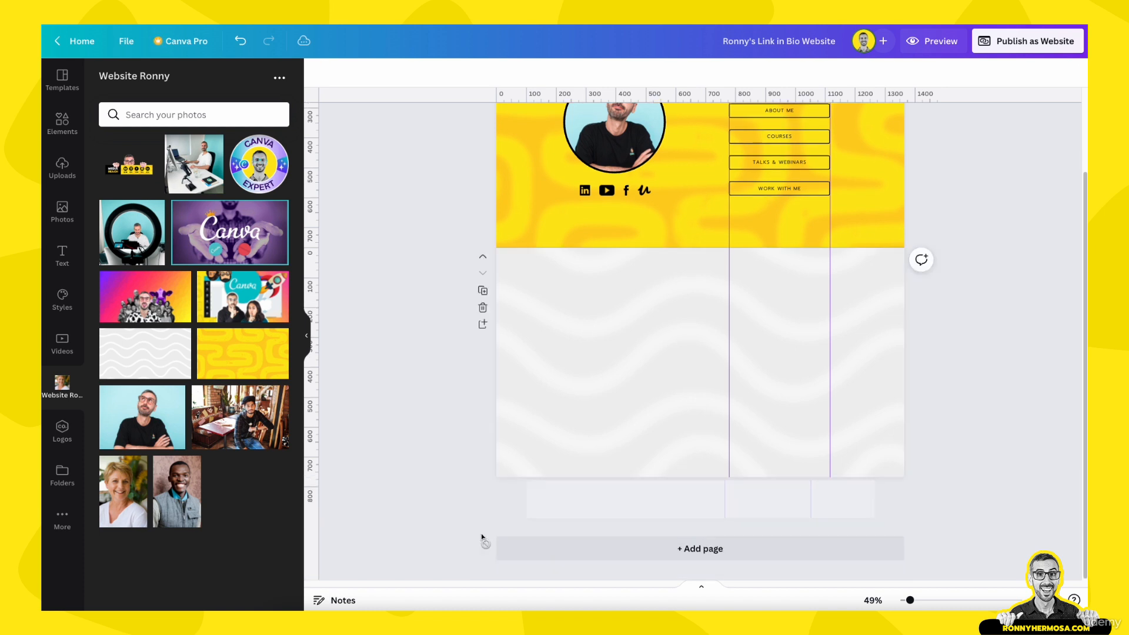
{"action": "left_click", "coordinate": [673, 405]}
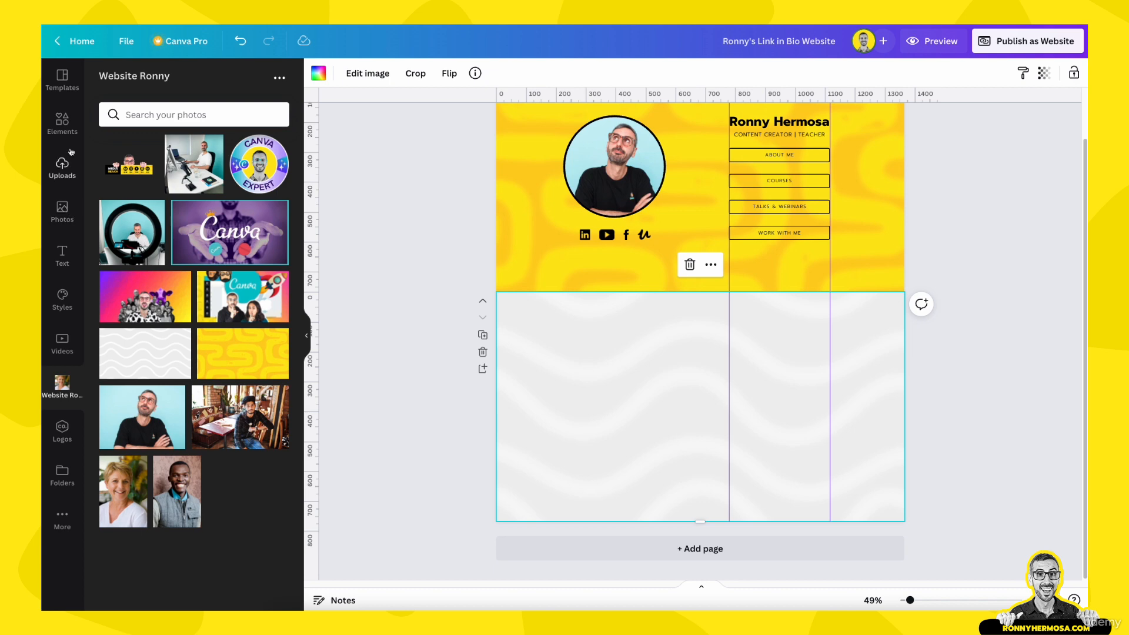
Open the starred real estate website template's pages from the Starred folder
{"action": "left_click", "coordinate": [61, 79]}
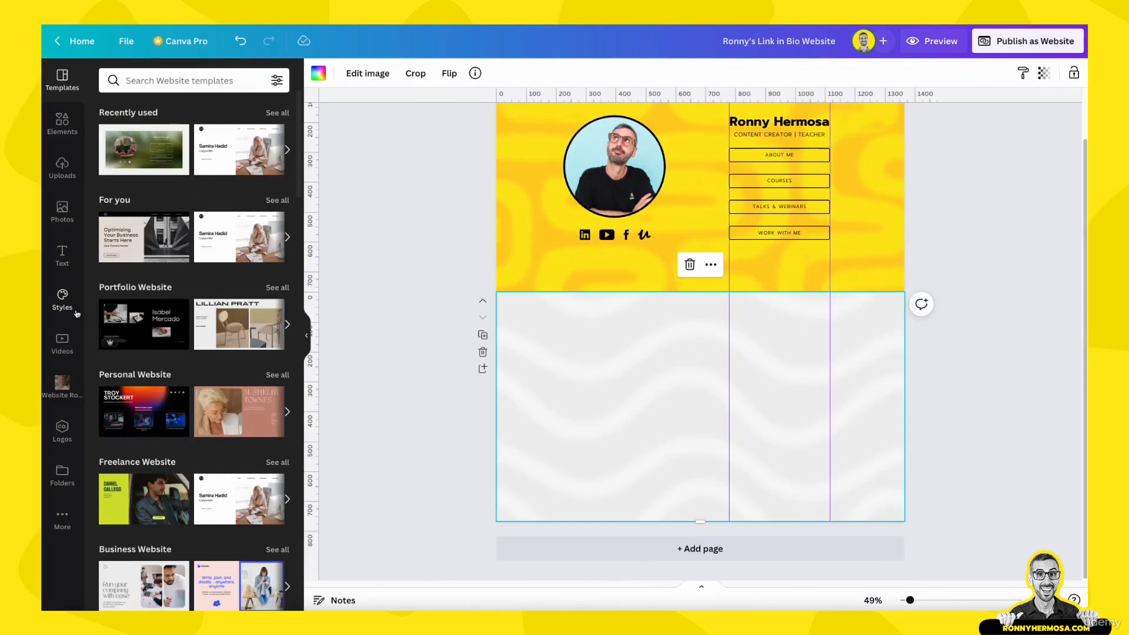
{"action": "left_click", "coordinate": [58, 480]}
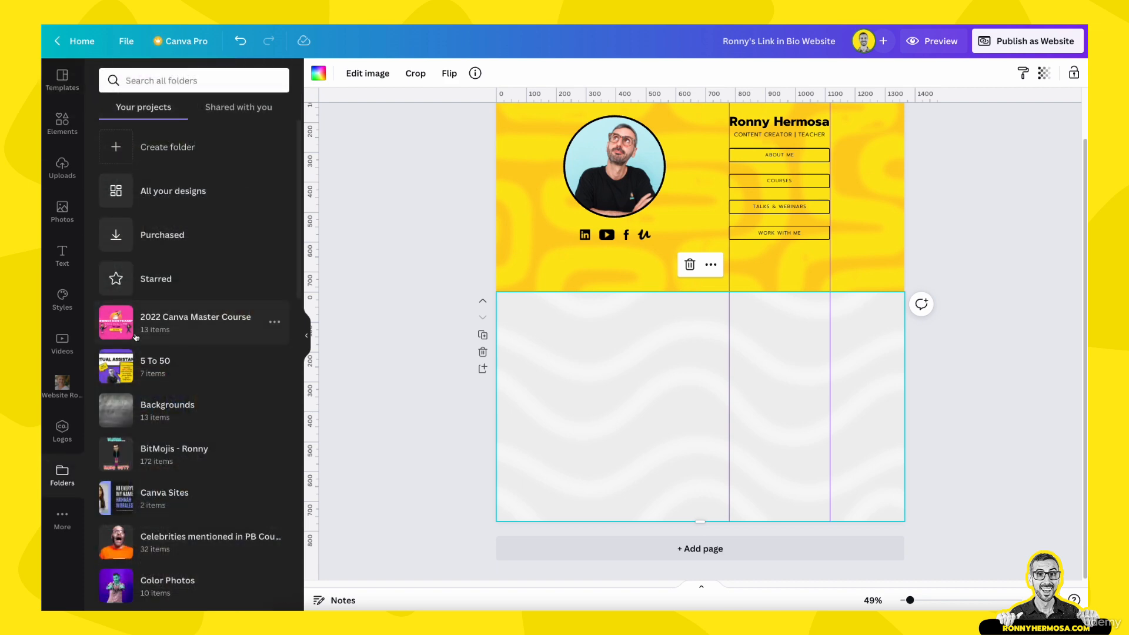
{"action": "left_click", "coordinate": [154, 279]}
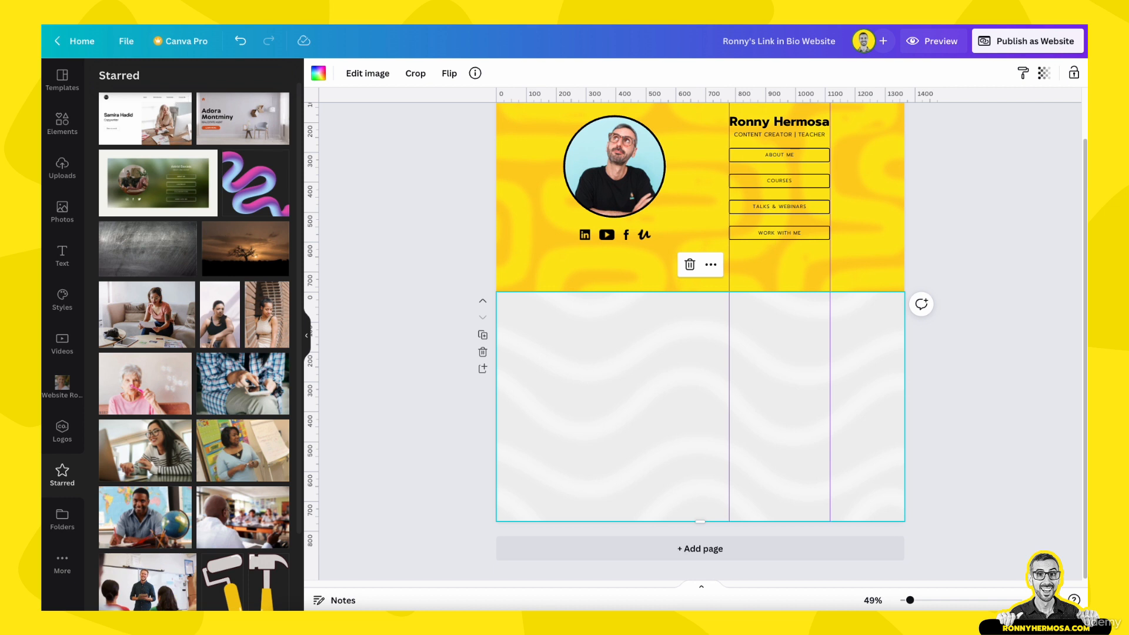
{"action": "scroll", "coordinate": [150, 608], "scroll_direction": "down", "scroll_amount": 2}
{"action": "scroll", "coordinate": [221, 360], "scroll_direction": "up", "scroll_amount": 2}
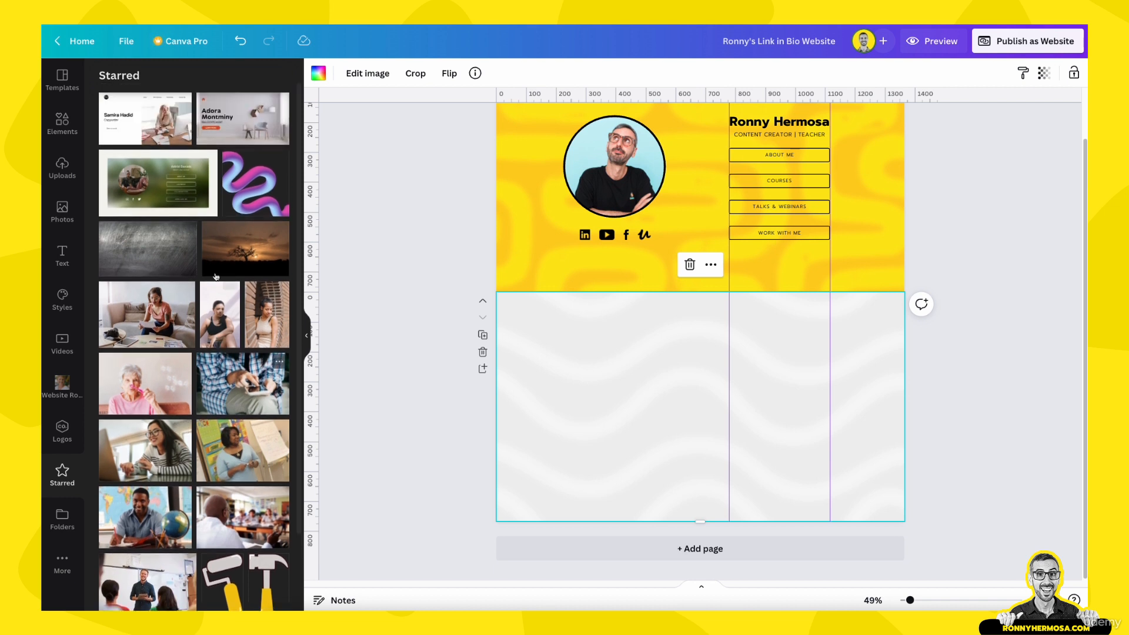
{"action": "left_click", "coordinate": [244, 113]}
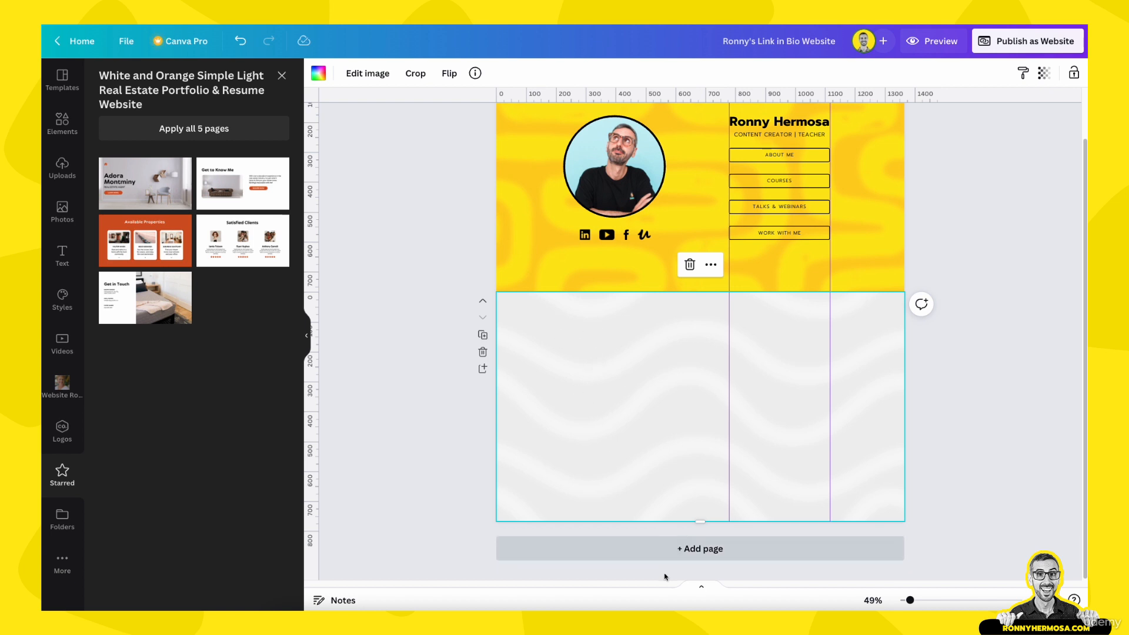
Add a page below the wave section using the template's Get to Know Me layout, selecting its elements
{"action": "left_click", "coordinate": [666, 547]}
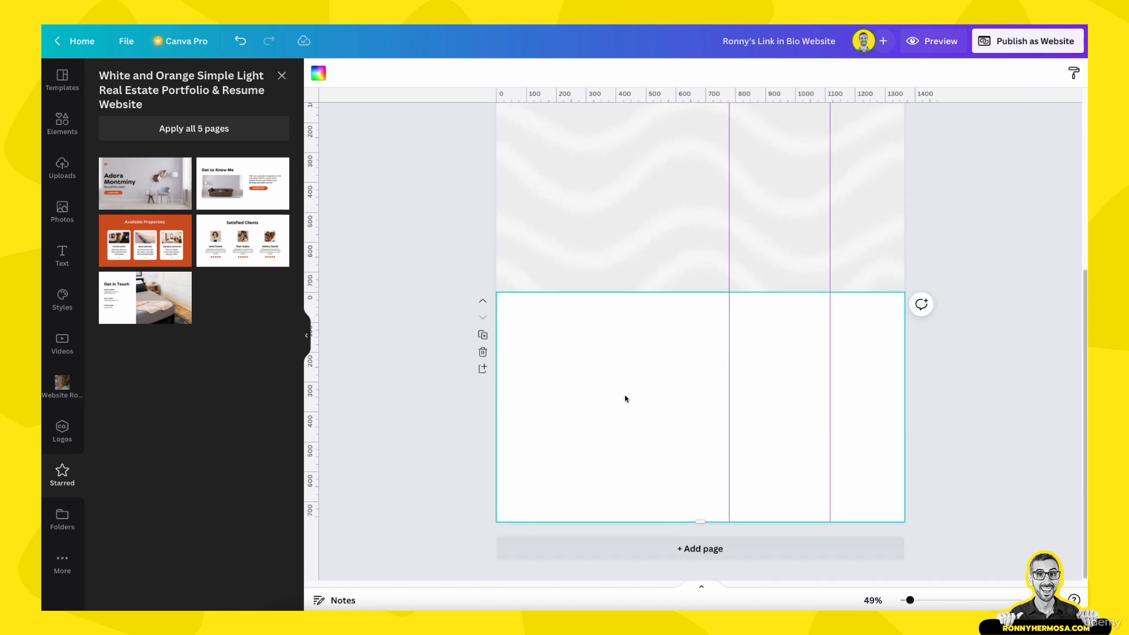
{"action": "scroll", "coordinate": [625, 397], "scroll_direction": "up", "scroll_amount": 3}
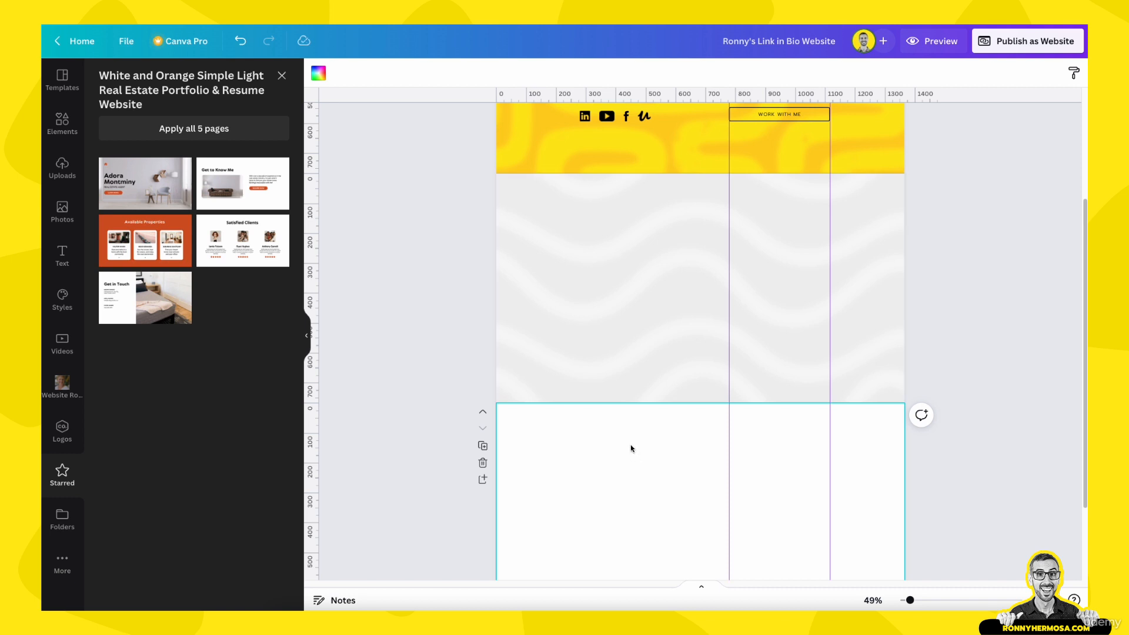
{"action": "scroll", "coordinate": [631, 449], "scroll_direction": "down", "scroll_amount": 2}
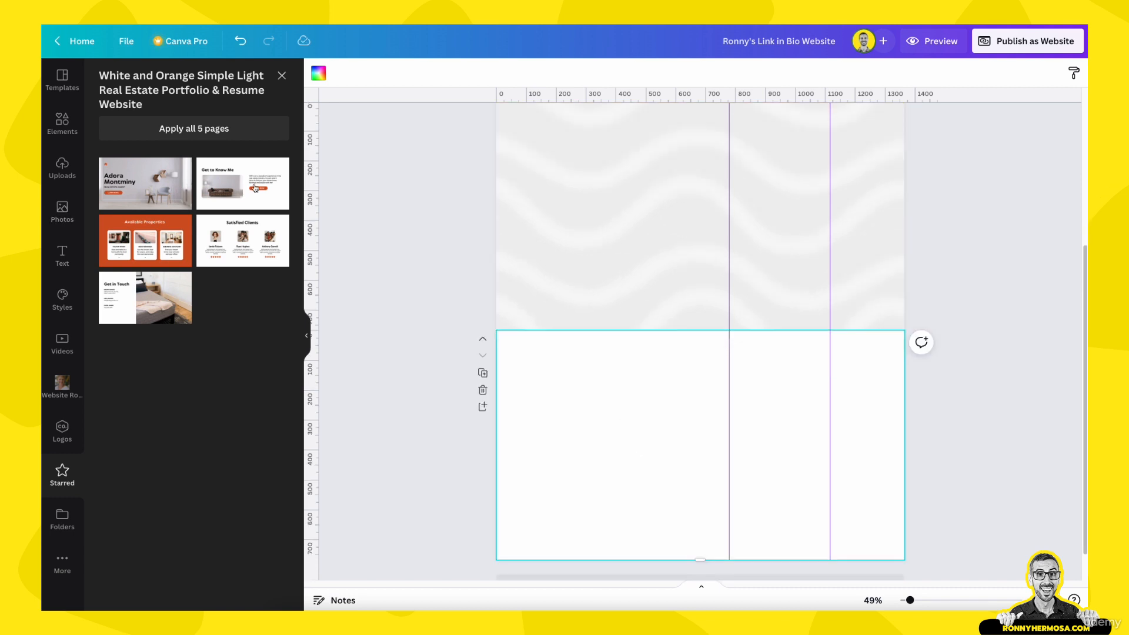
{"action": "left_click", "coordinate": [274, 179]}
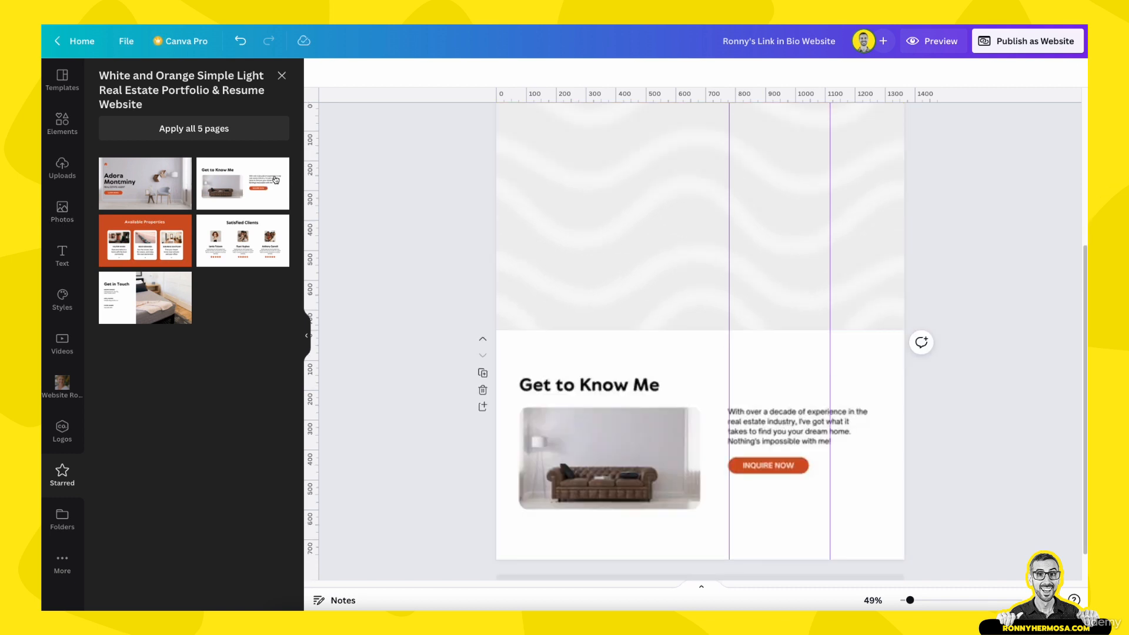
{"action": "left_click", "coordinate": [437, 447]}
{"action": "left_click_drag", "start_coordinate": [400, 353], "coordinate": [847, 534]}
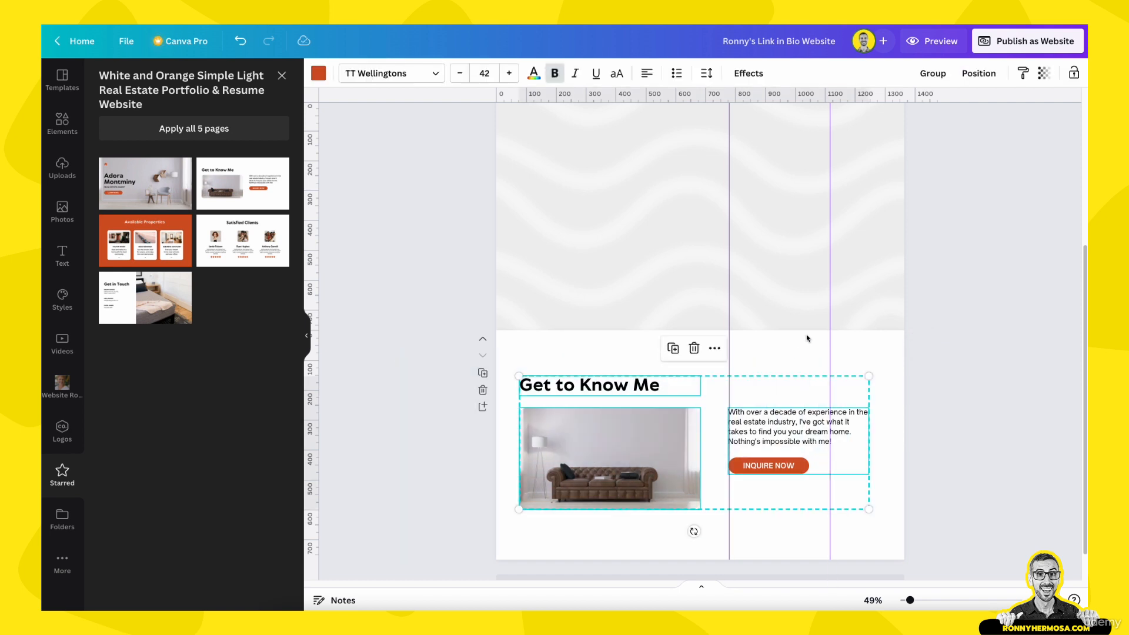
Clear both vertical guides and move the Get to Know Me heading, photo, text and button onto the wavy section
{"action": "left_click_drag", "start_coordinate": [886, 319], "coordinate": [960, 332]}
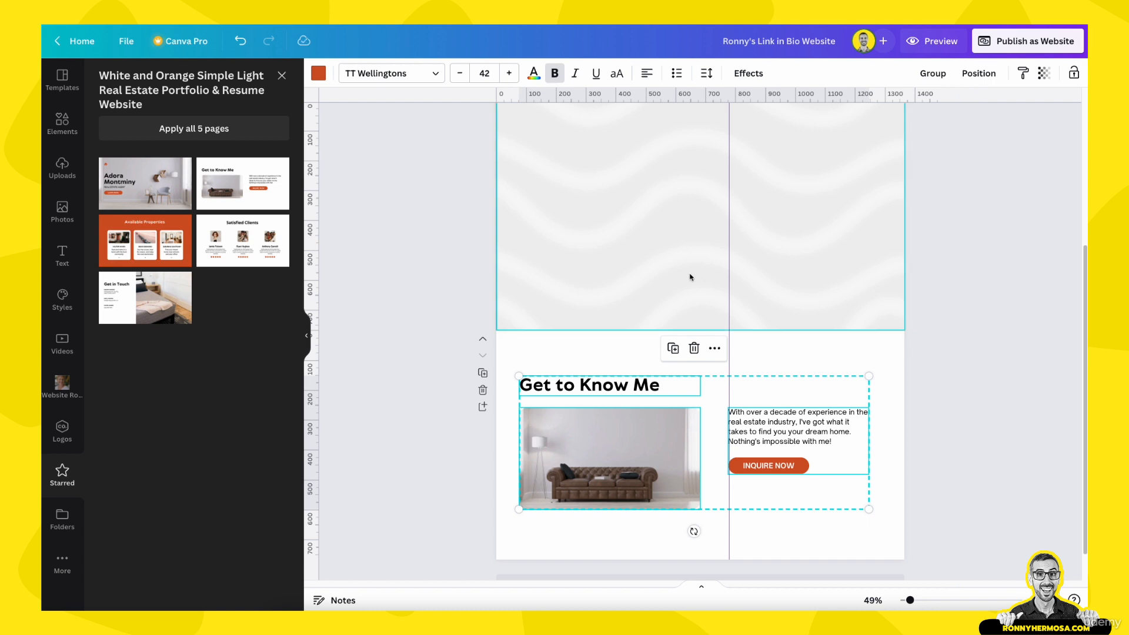
{"action": "mouse_move", "coordinate": [728, 280]}
{"action": "left_mouse_down"}
{"action": "mouse_move", "coordinate": [373, 298]}
{"action": "mouse_move", "coordinate": [385, 310]}
{"action": "left_mouse_up"}
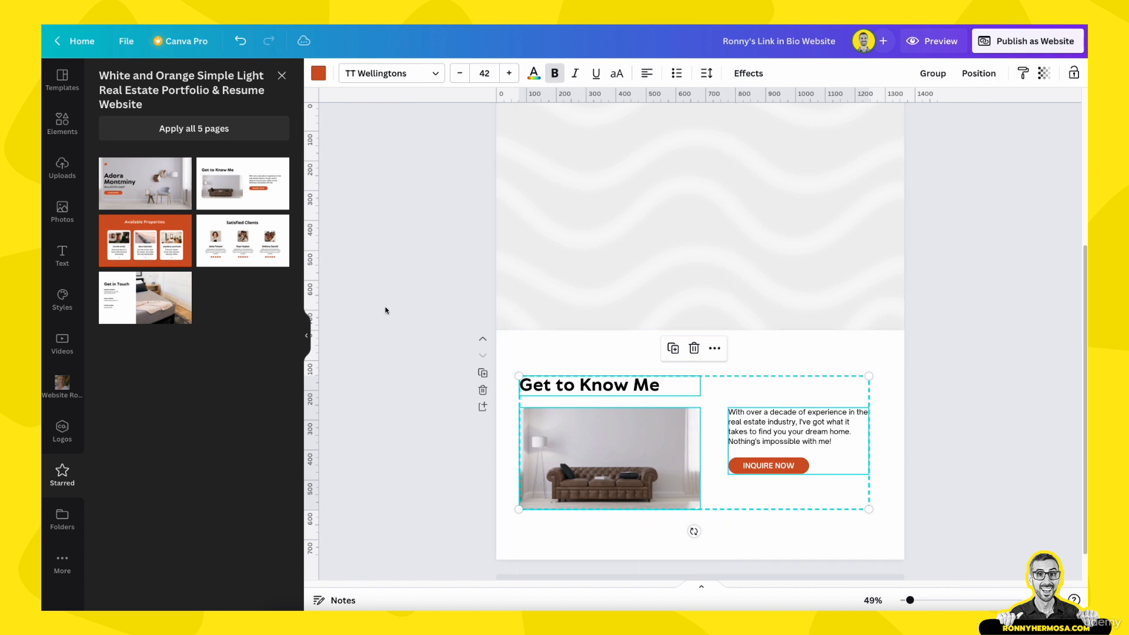
{"action": "left_click_drag", "start_coordinate": [413, 355], "coordinate": [944, 534]}
{"action": "key", "text": "super+x"}
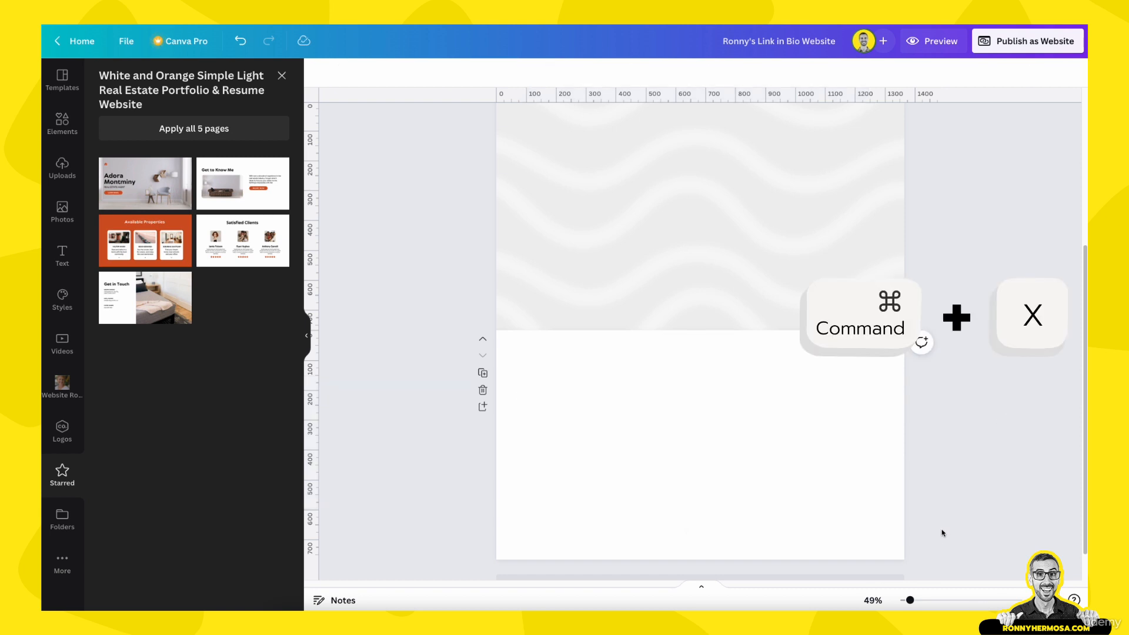
{"action": "scroll", "coordinate": [782, 429], "scroll_direction": "up", "scroll_amount": 3}
{"action": "left_click", "coordinate": [767, 357]}
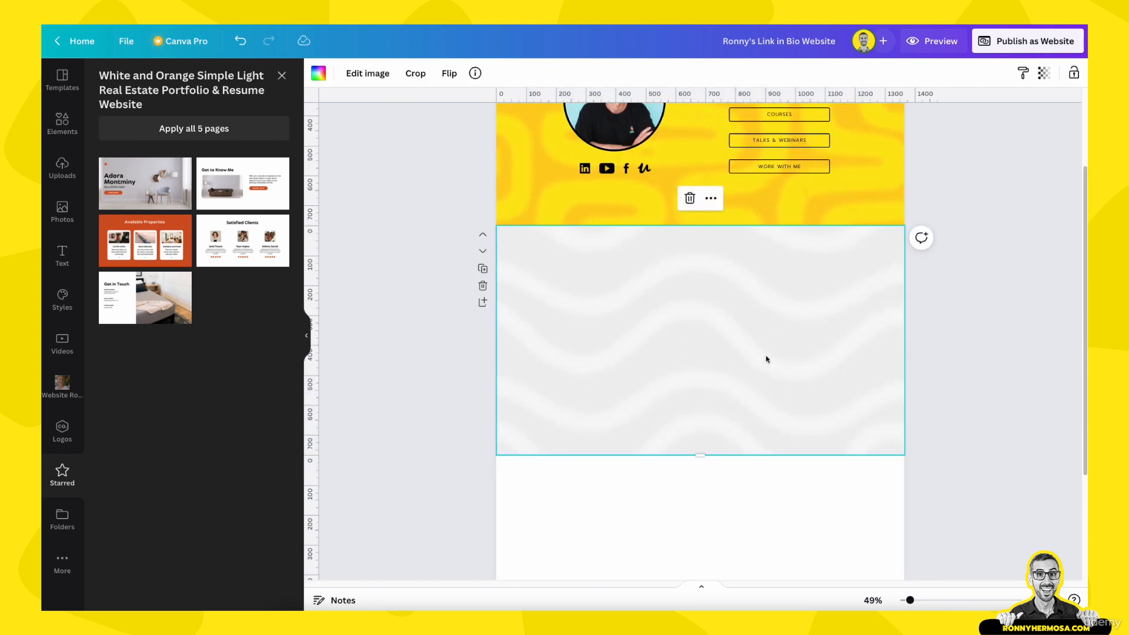
{"action": "key", "text": "ctrl+v"}
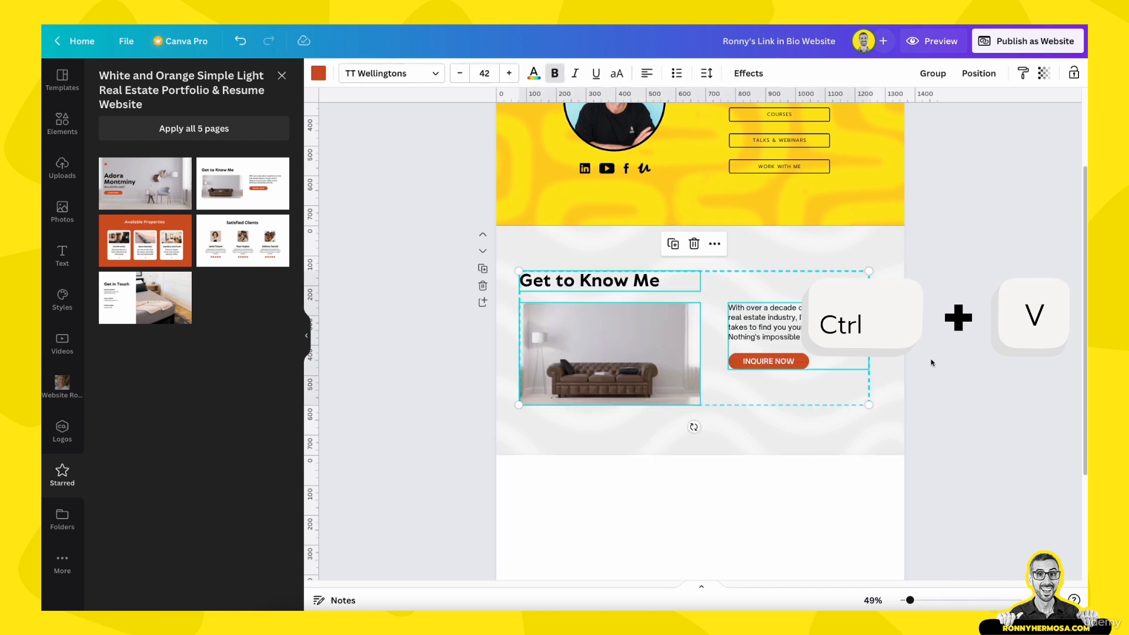
{"action": "left_click", "coordinate": [932, 362]}
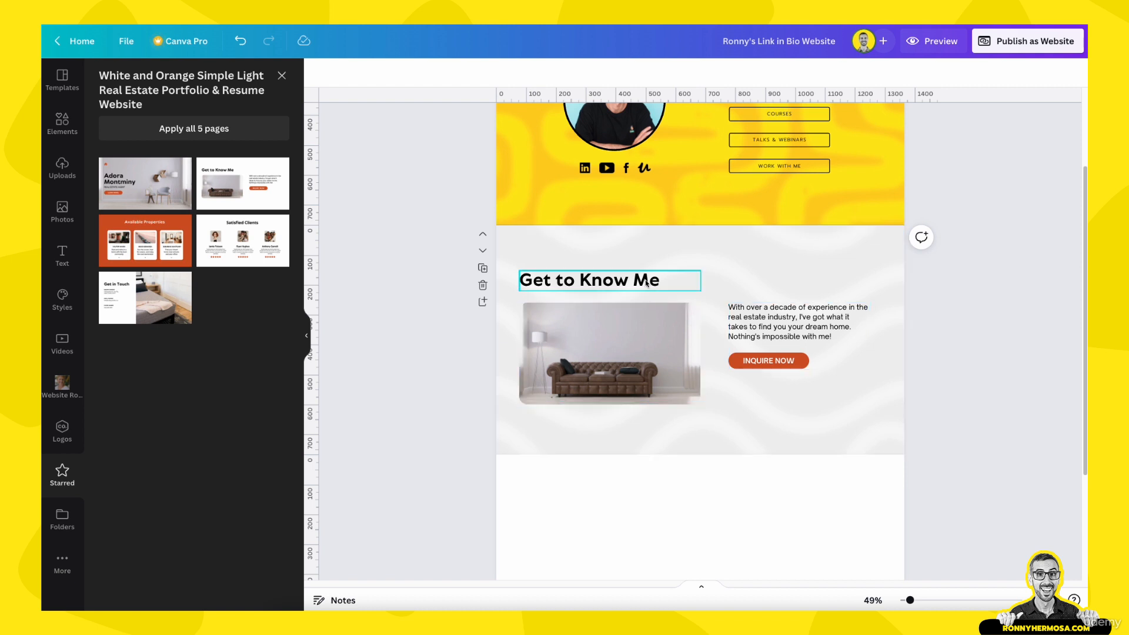
{"action": "left_click", "coordinate": [928, 43]}
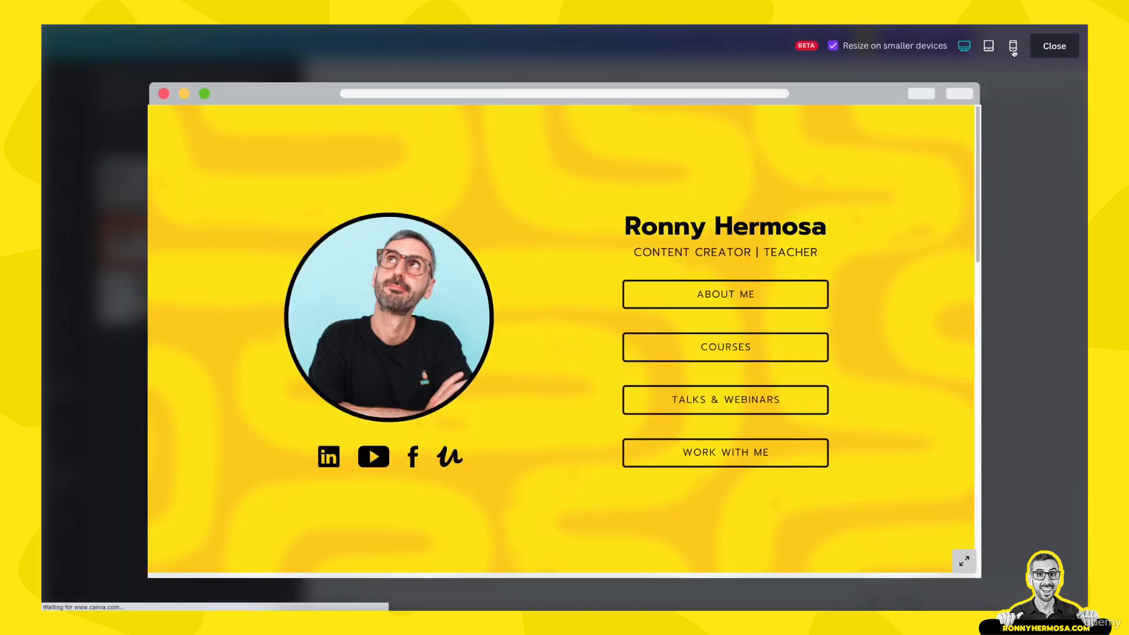
{"action": "left_click", "coordinate": [1013, 47]}
{"action": "scroll", "coordinate": [619, 365], "scroll_direction": "down", "scroll_amount": 5}
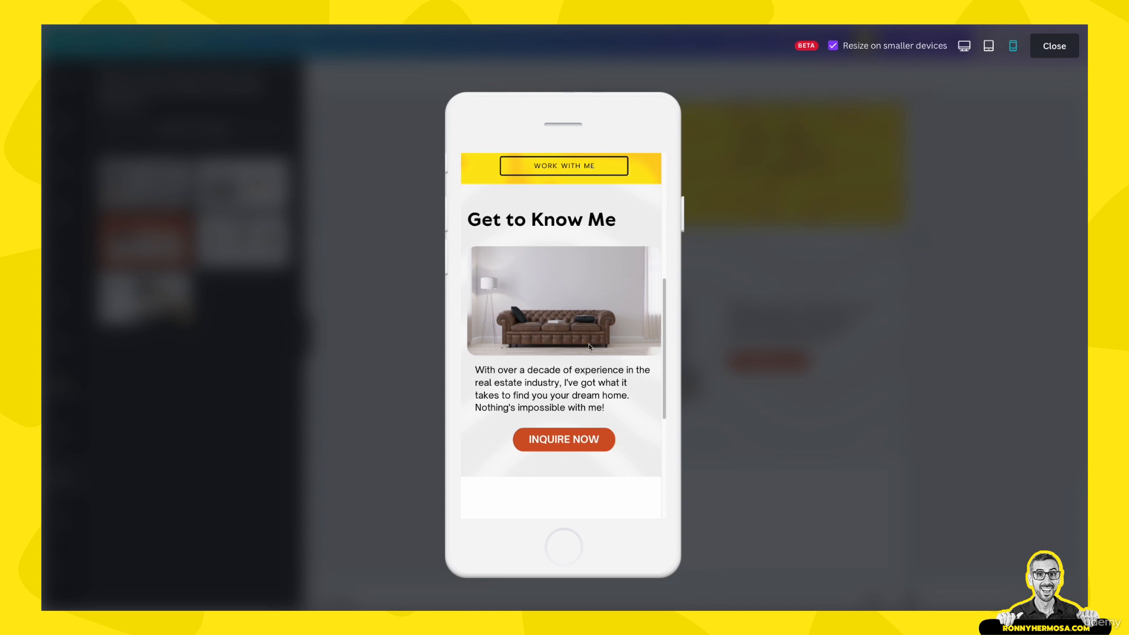
{"action": "scroll", "coordinate": [589, 346], "scroll_direction": "up", "scroll_amount": 1}
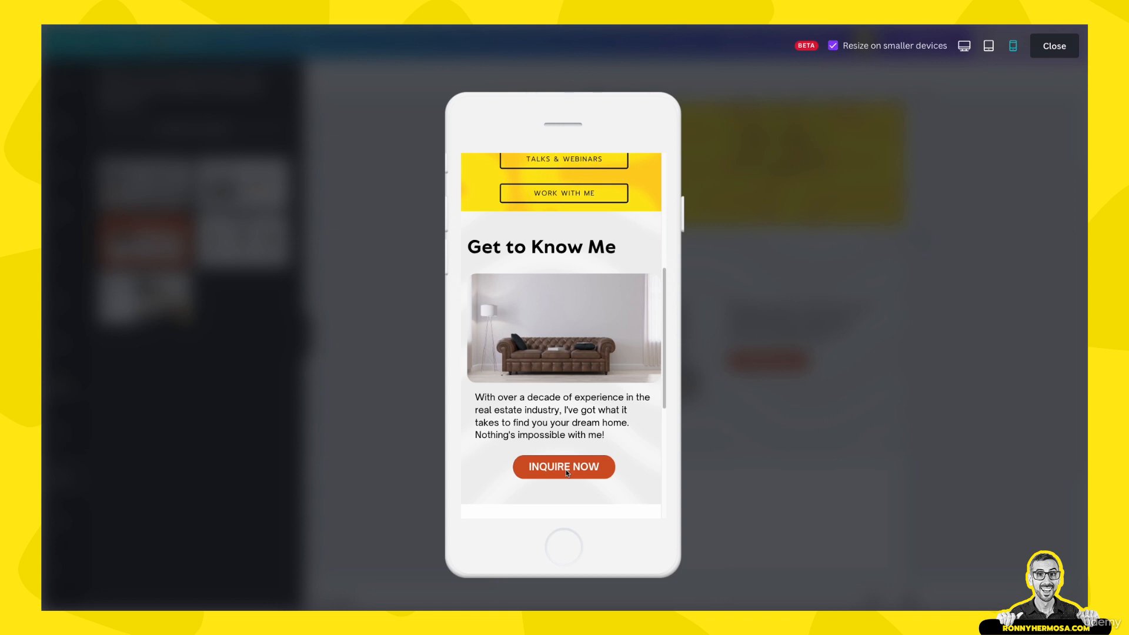
{"action": "scroll", "coordinate": [513, 351], "scroll_direction": "down", "scroll_amount": 2}
{"action": "scroll", "coordinate": [515, 349], "scroll_direction": "up", "scroll_amount": 2}
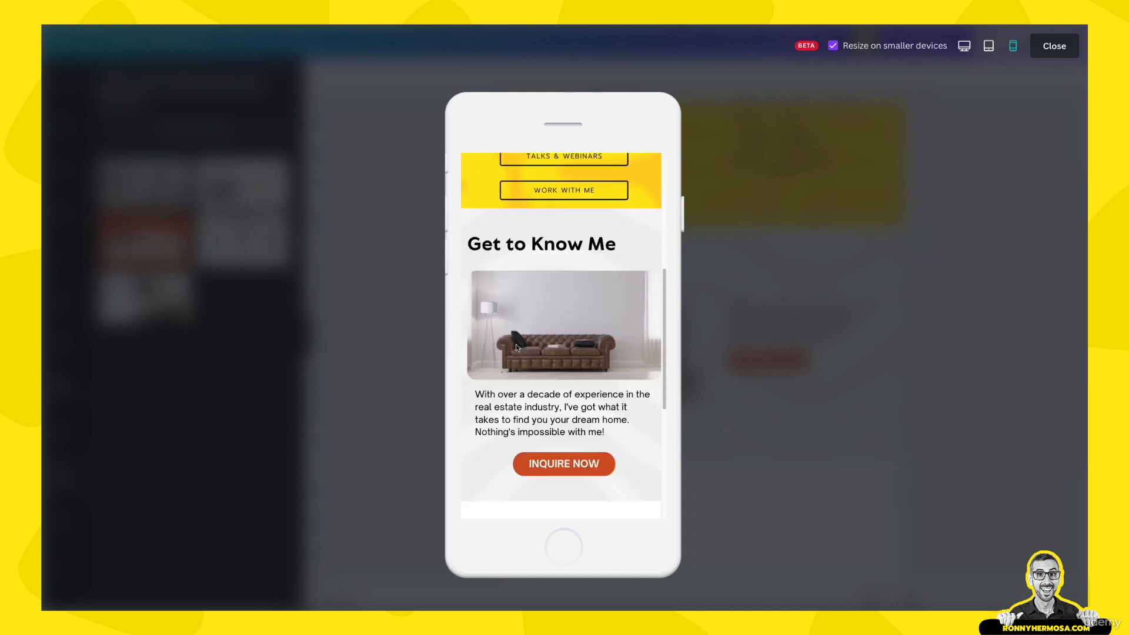
{"action": "left_click", "coordinate": [1054, 46]}
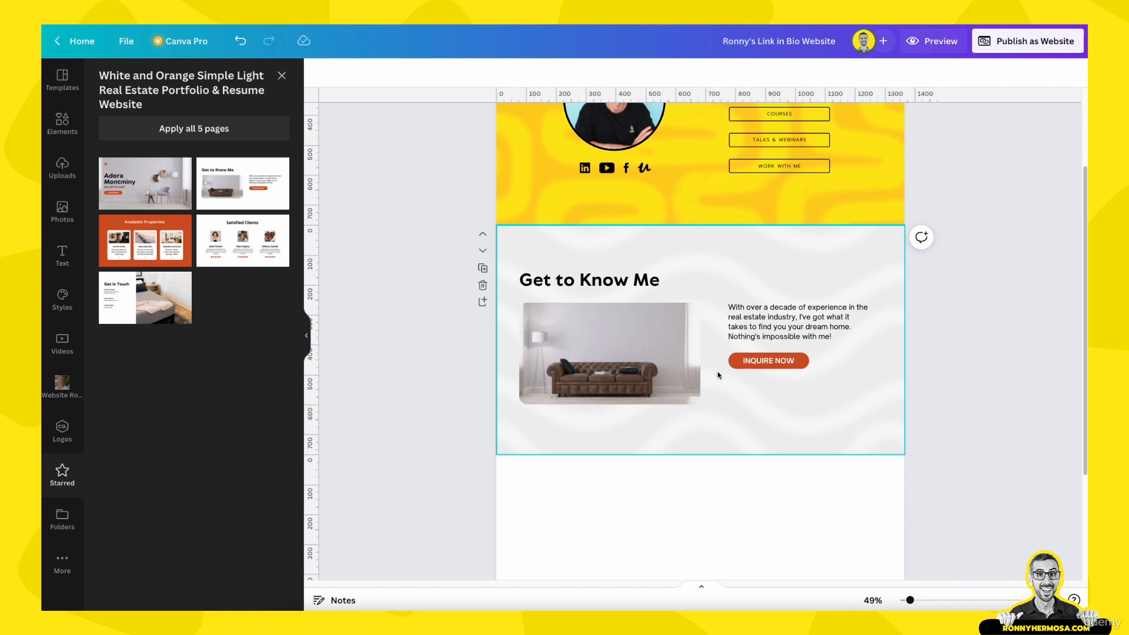
Widen the heading's text box and retype the heading as 'A Creative Entrepreneur'
{"action": "scroll", "coordinate": [700, 400], "scroll_direction": "up", "scroll_amount": 1}
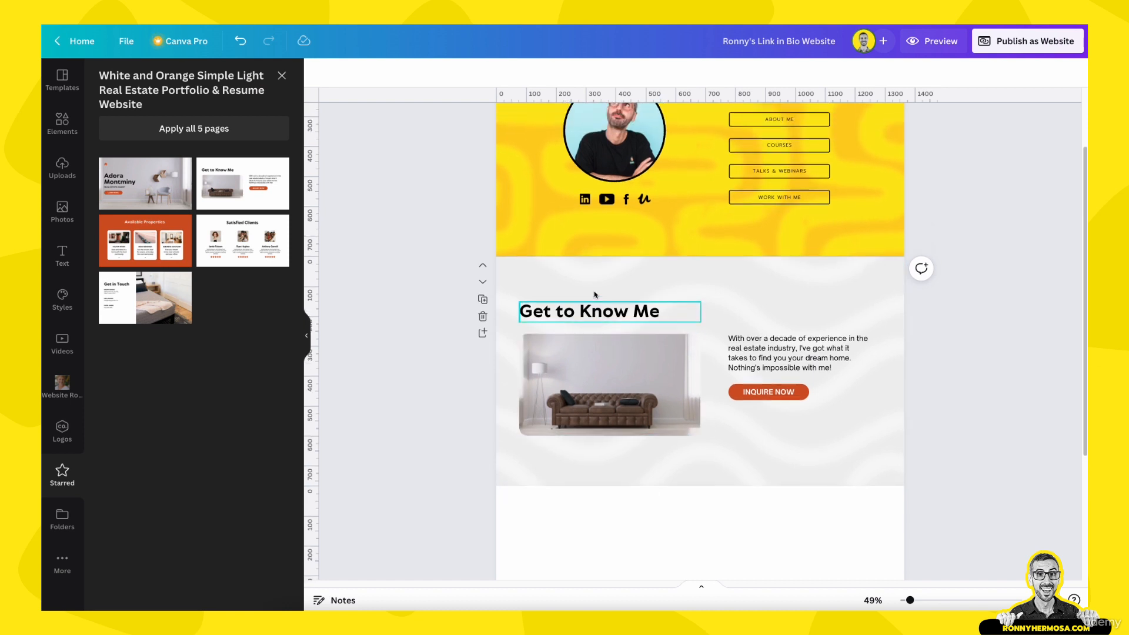
{"action": "left_click", "coordinate": [592, 323]}
{"action": "scroll", "coordinate": [601, 338], "scroll_direction": "up", "scroll_amount": 1}
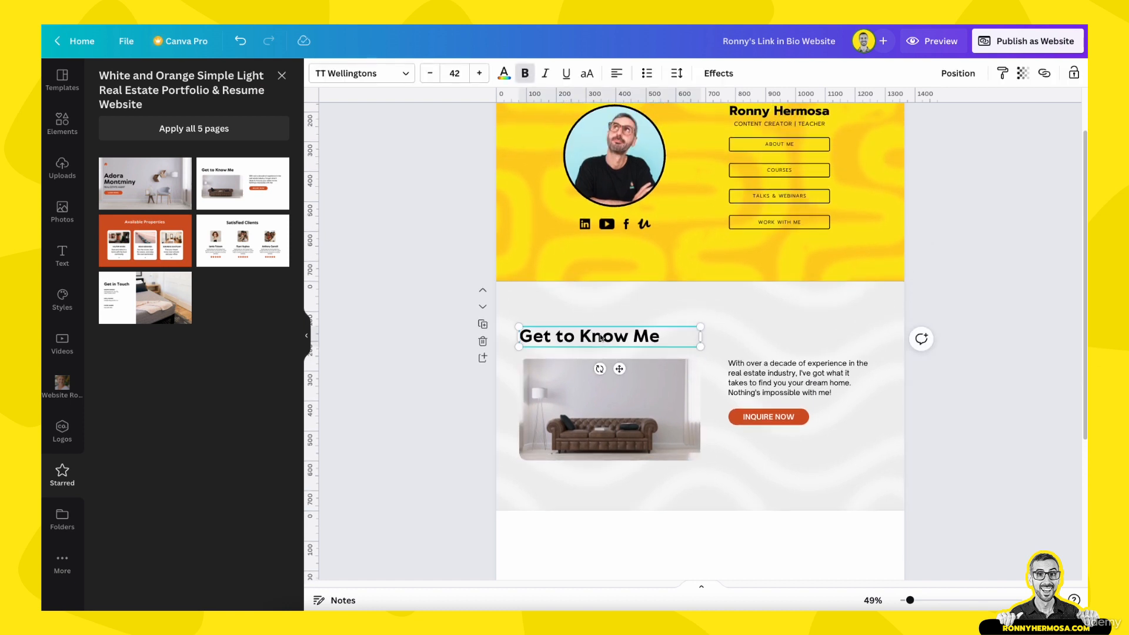
{"action": "scroll", "coordinate": [601, 338], "scroll_direction": "up", "scroll_amount": 1}
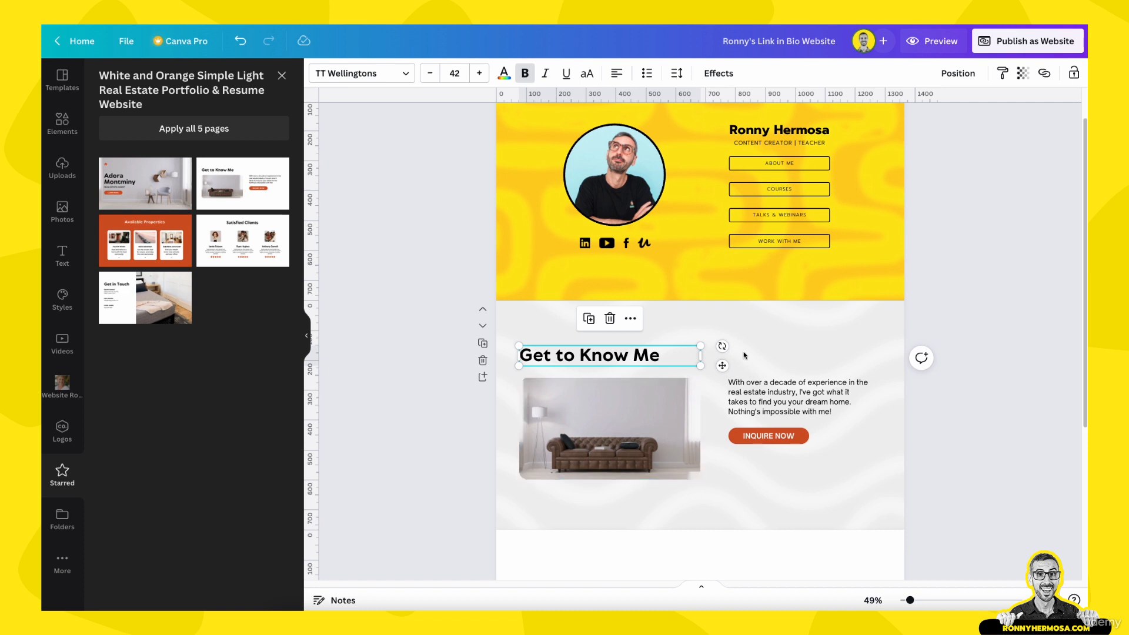
{"action": "left_click_drag", "start_coordinate": [701, 355], "coordinate": [755, 355]}
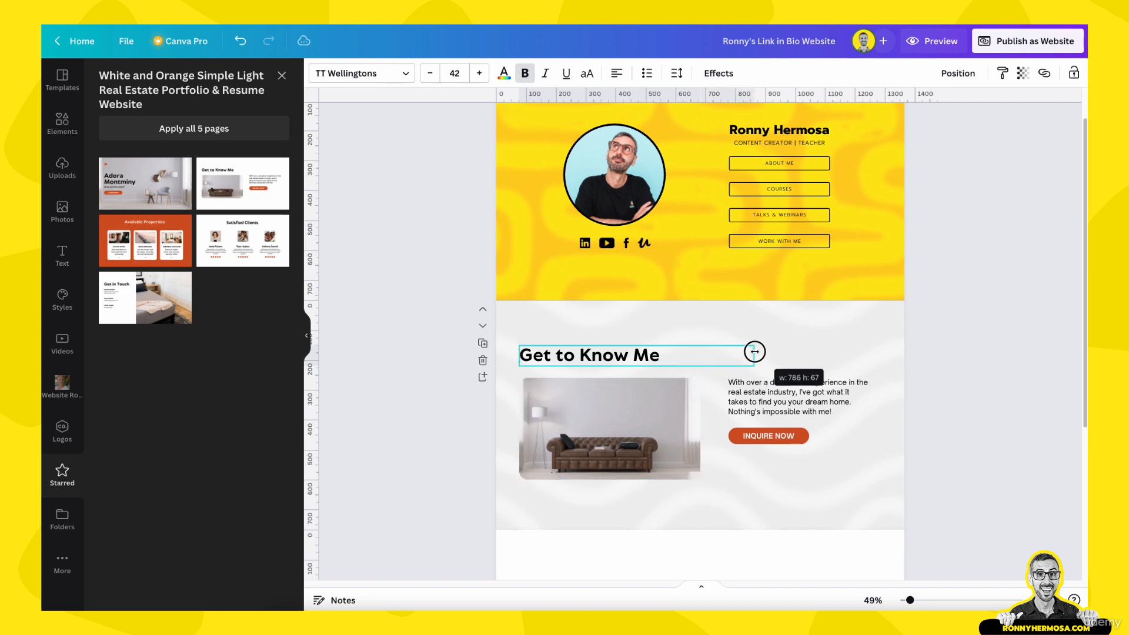
{"action": "double_click", "coordinate": [651, 360]}
{"action": "type", "text": "A"}
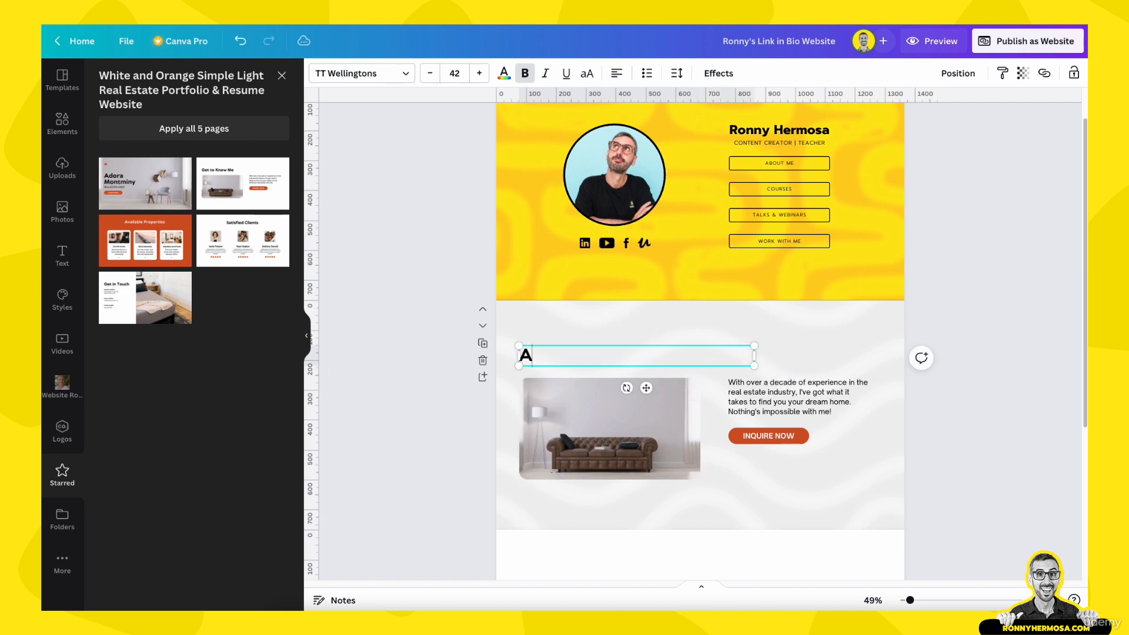
{"action": "type", "text": " Creative "}
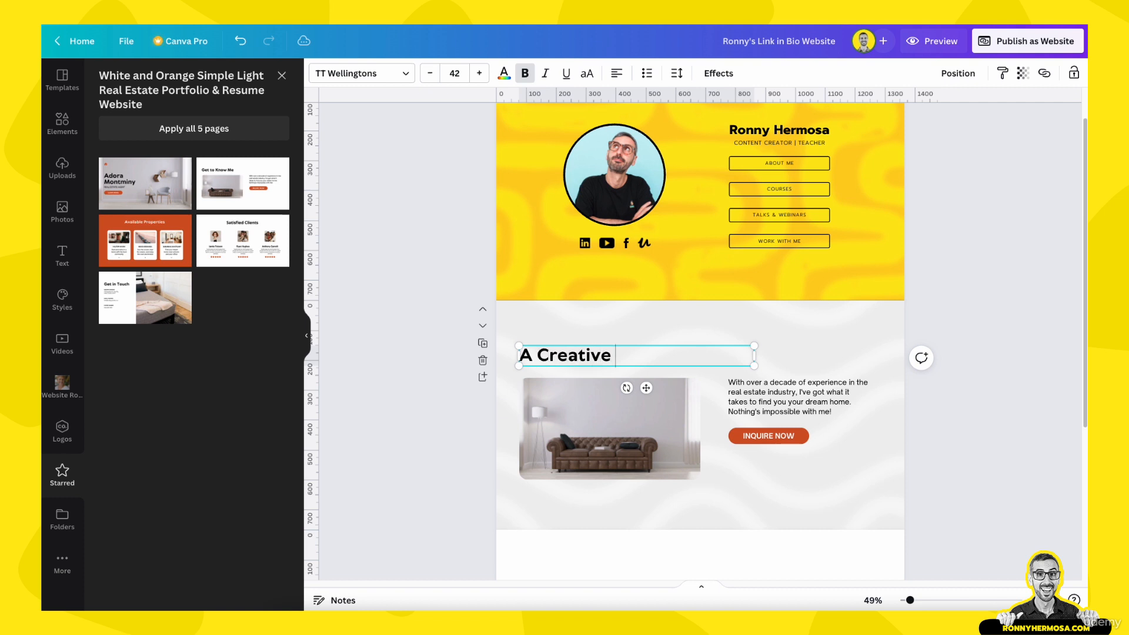
{"action": "type", "text": "Entrepreneur"}
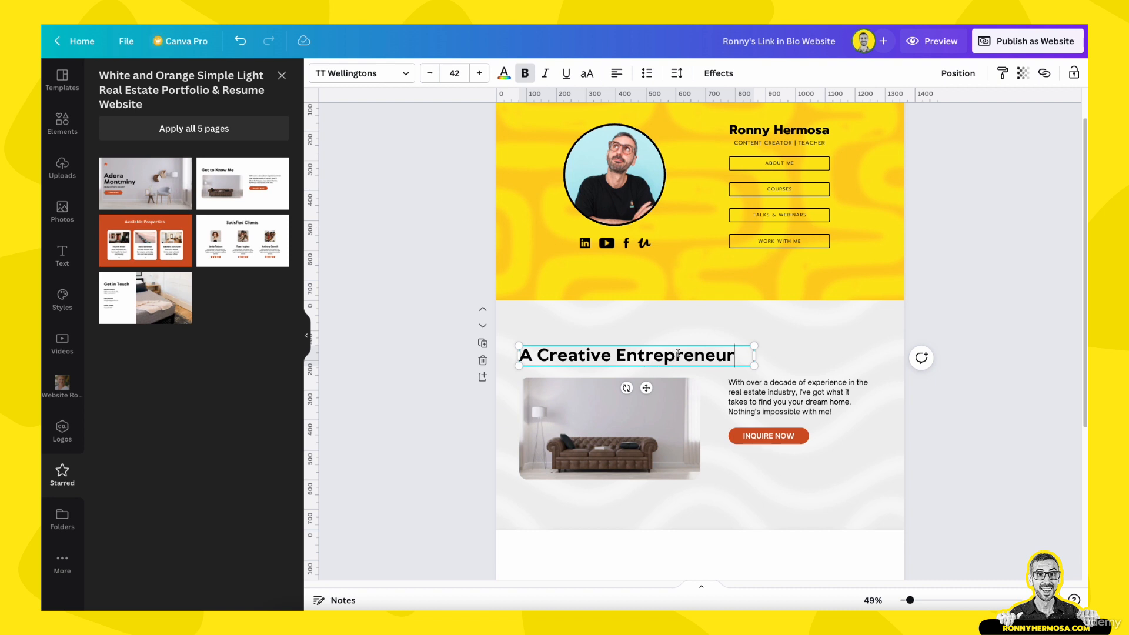
{"action": "left_click_drag", "start_coordinate": [744, 356], "coordinate": [520, 353]}
Set the 'A Creative Entrepreneur' heading to Prompt Bold and narrow its text box to fit
{"action": "left_click", "coordinate": [386, 74]}
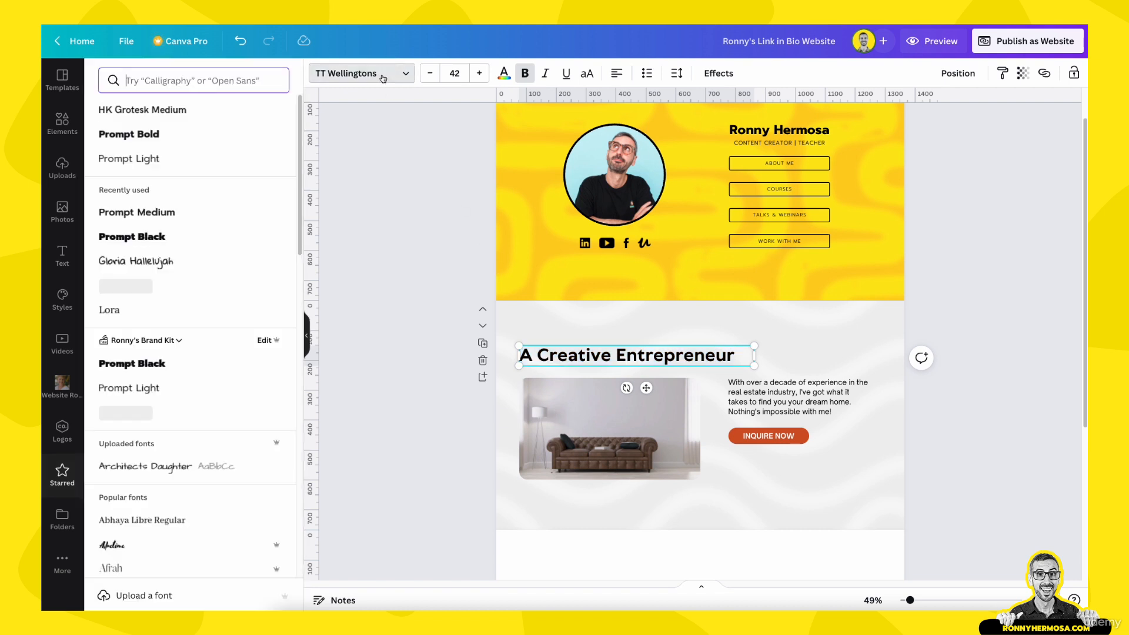
{"action": "left_click", "coordinate": [140, 135]}
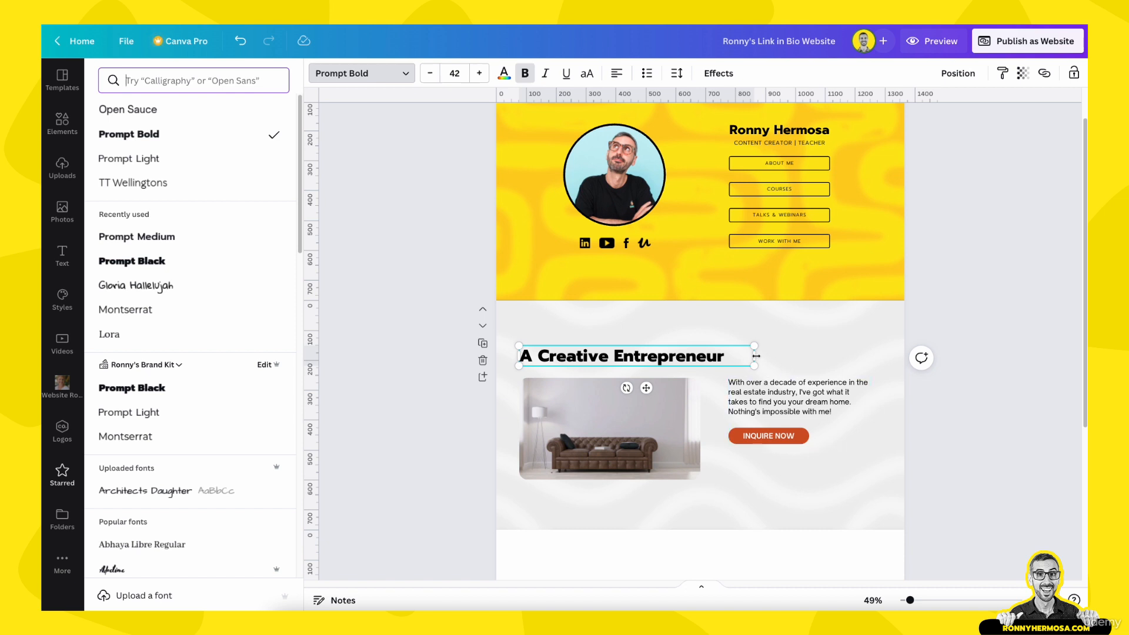
{"action": "left_click_drag", "start_coordinate": [757, 356], "coordinate": [729, 356]}
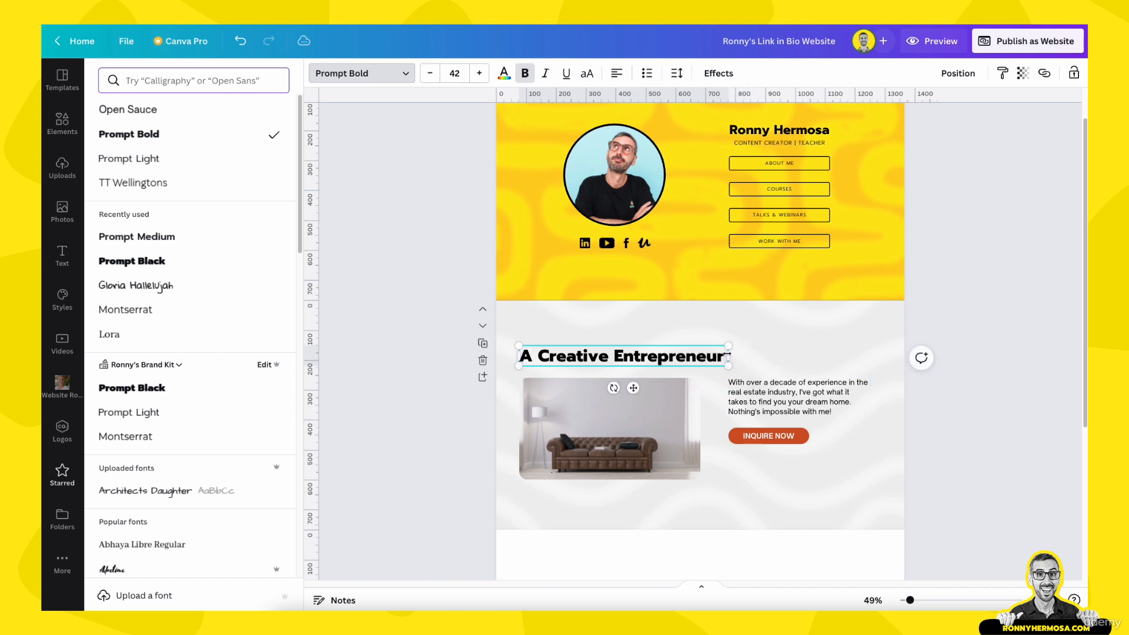
{"action": "left_click", "coordinate": [662, 332]}
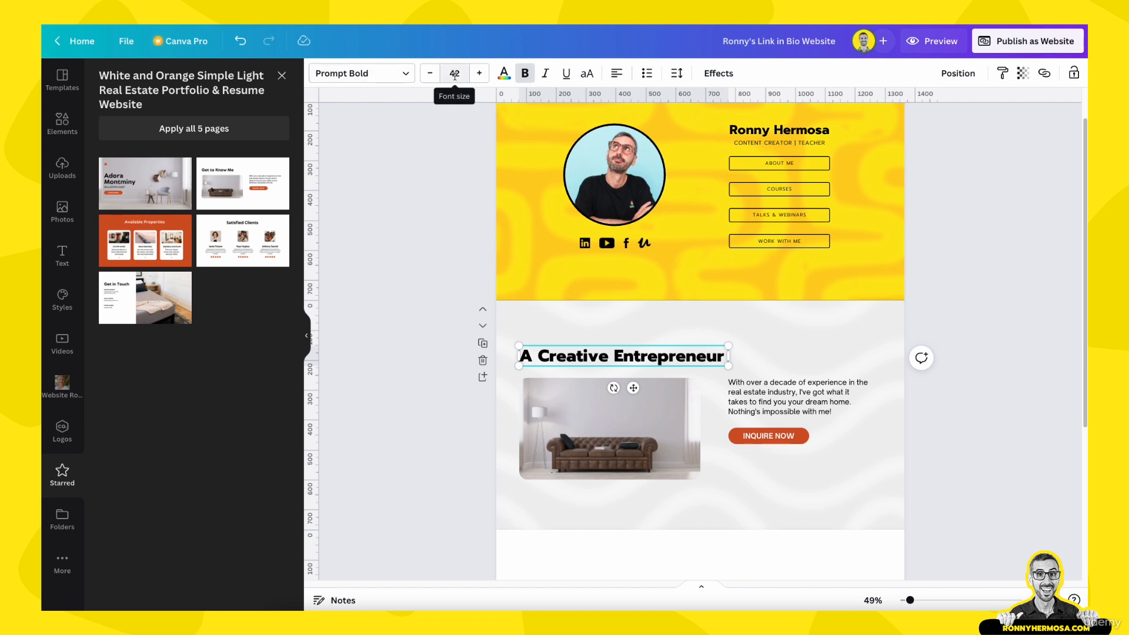
{"action": "left_click", "coordinate": [935, 41]}
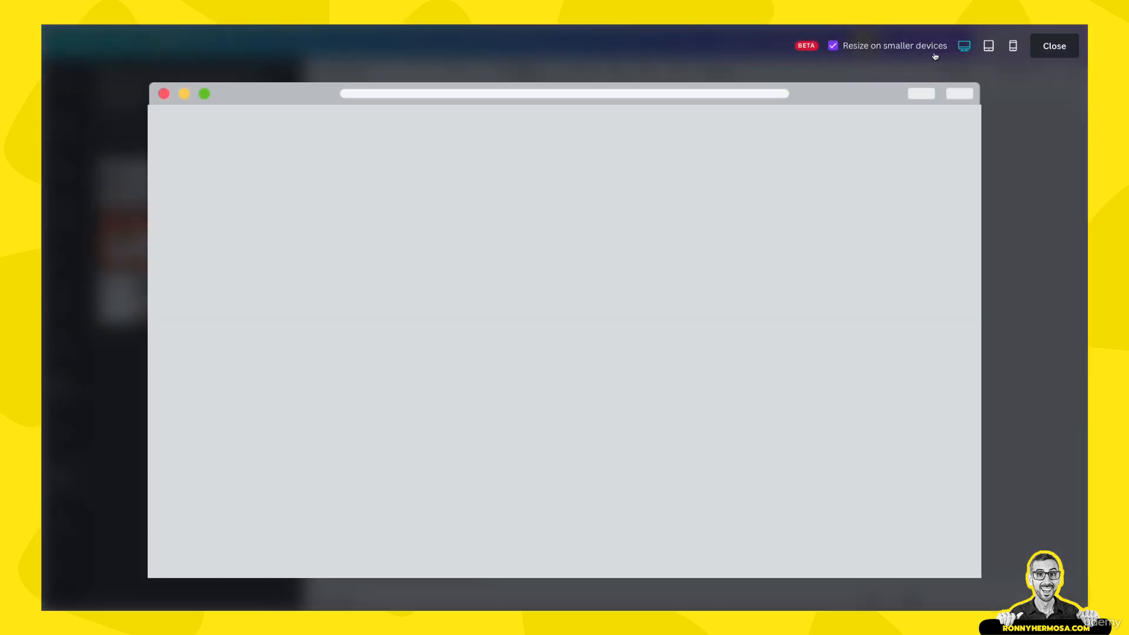
{"action": "left_click", "coordinate": [1014, 49]}
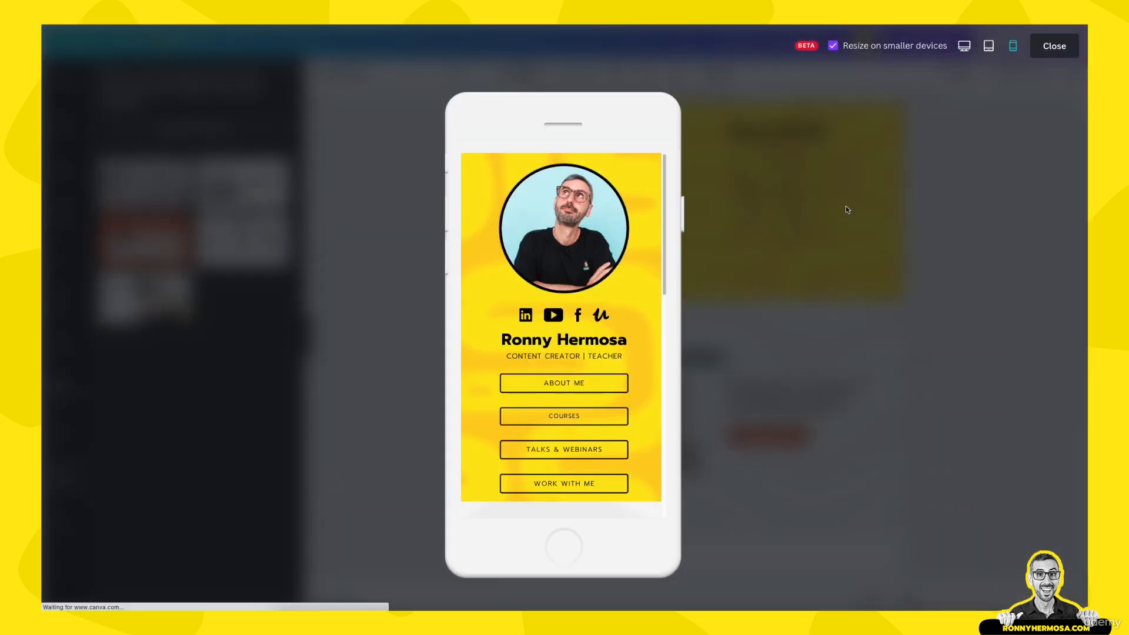
{"action": "scroll", "coordinate": [597, 418], "scroll_direction": "down", "scroll_amount": 3}
{"action": "scroll", "coordinate": [597, 417], "scroll_direction": "down", "scroll_amount": 1}
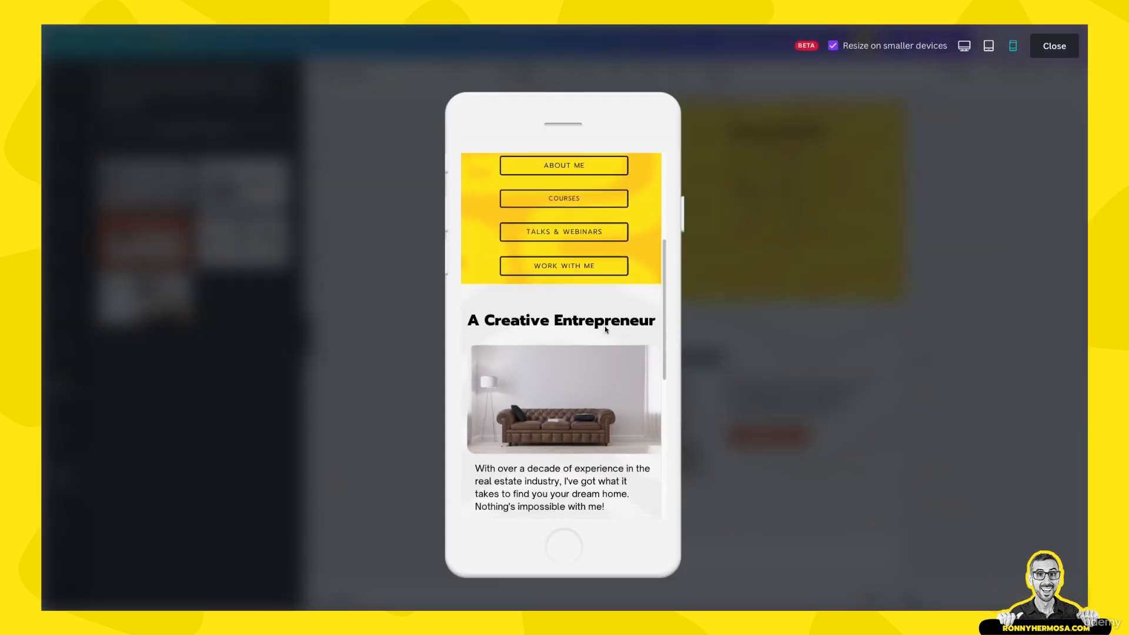
{"action": "scroll", "coordinate": [601, 362], "scroll_direction": "down", "scroll_amount": 4}
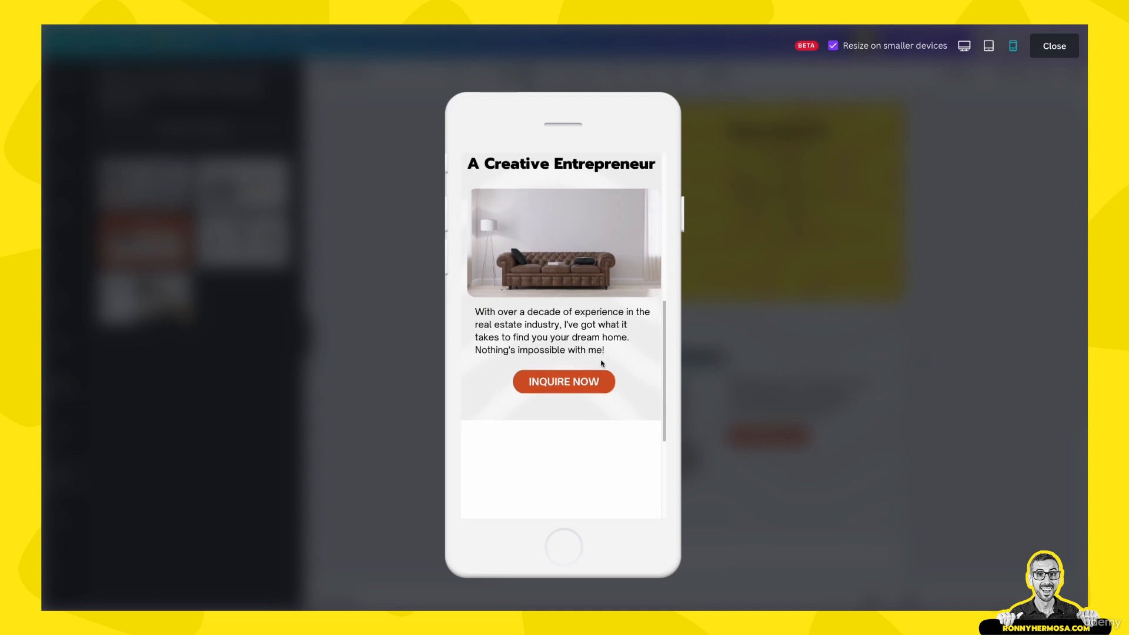
{"action": "scroll", "coordinate": [601, 362], "scroll_direction": "up", "scroll_amount": 1}
{"action": "left_click", "coordinate": [1054, 46]}
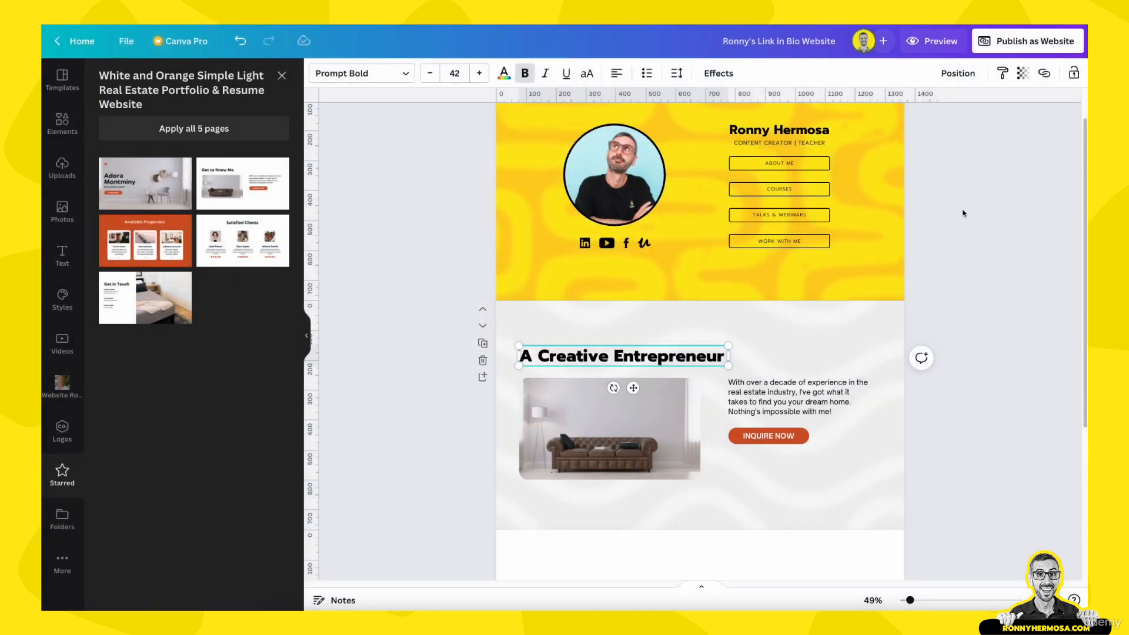
Nudge the heading higher and add the Media Reach image from the Website Ronny folder
{"action": "left_click", "coordinate": [692, 302]}
{"action": "left_click_drag", "start_coordinate": [664, 328], "coordinate": [663, 318]}
{"action": "left_click", "coordinate": [618, 374]}
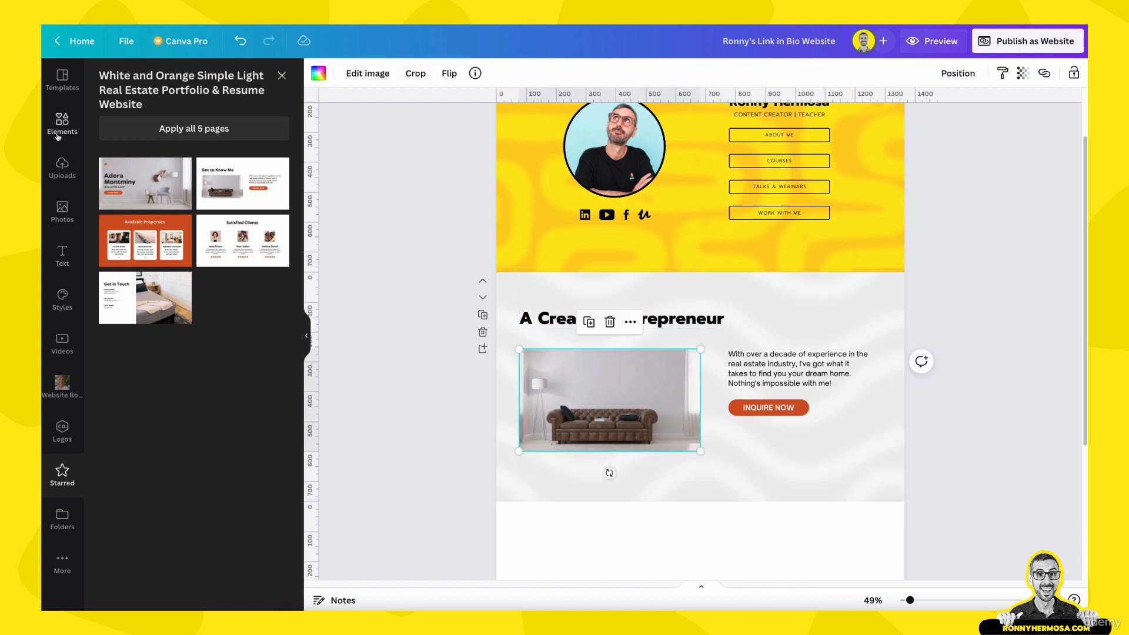
{"action": "left_click", "coordinate": [62, 385]}
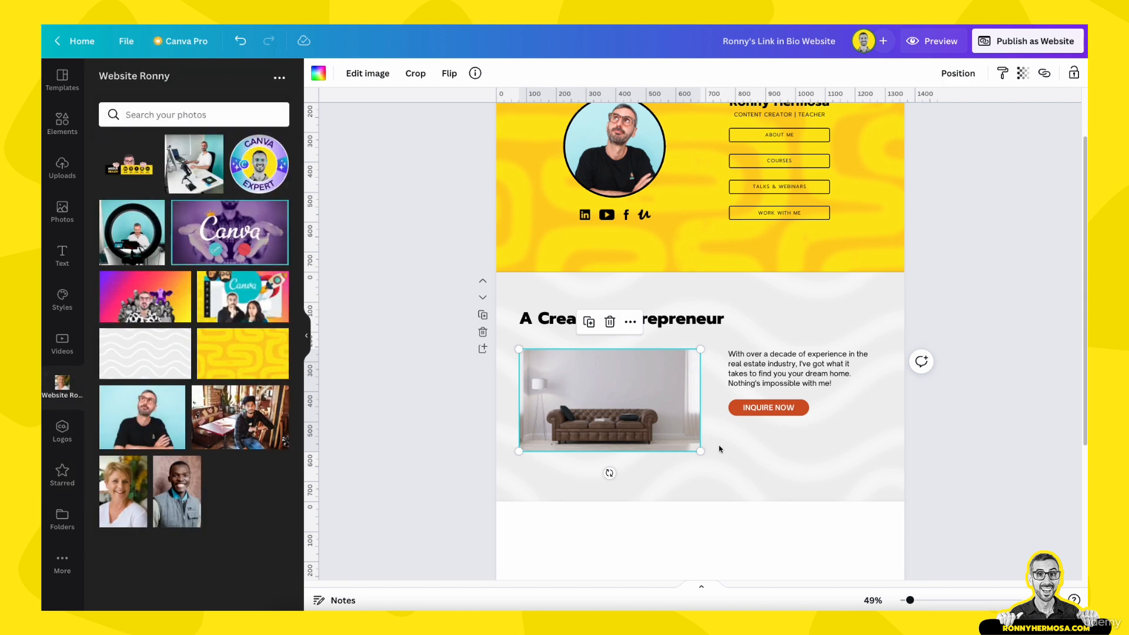
{"action": "left_click", "coordinate": [110, 145]}
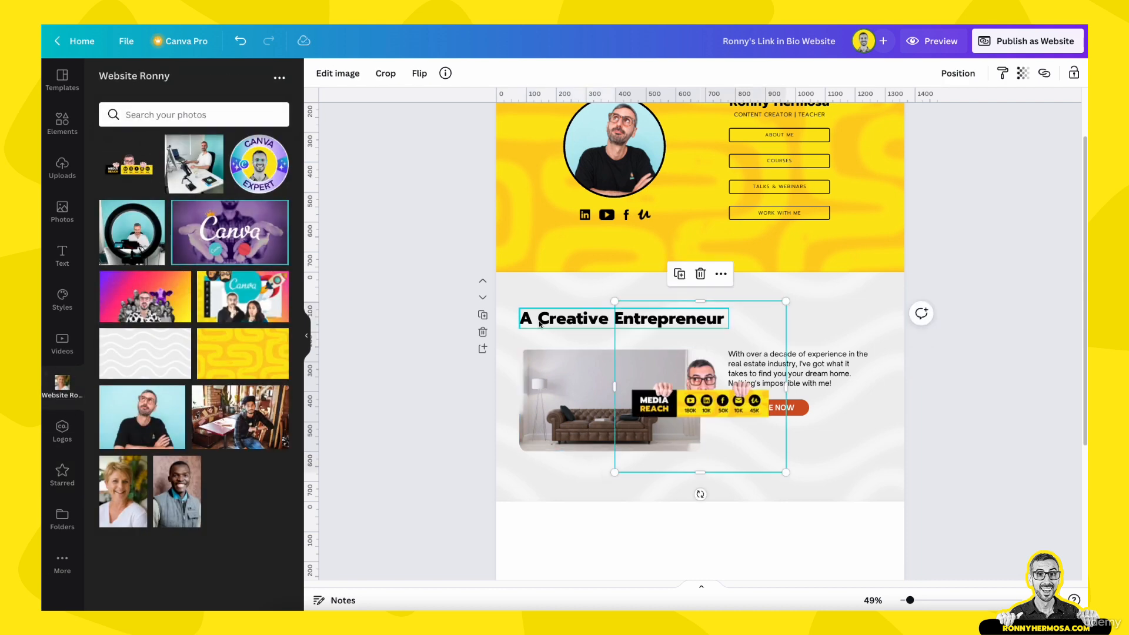
Crop the Media Reach image on all four edges, enlarge it, and drop it into the sofa frame
{"action": "left_click_drag", "start_coordinate": [712, 299], "coordinate": [713, 348]}
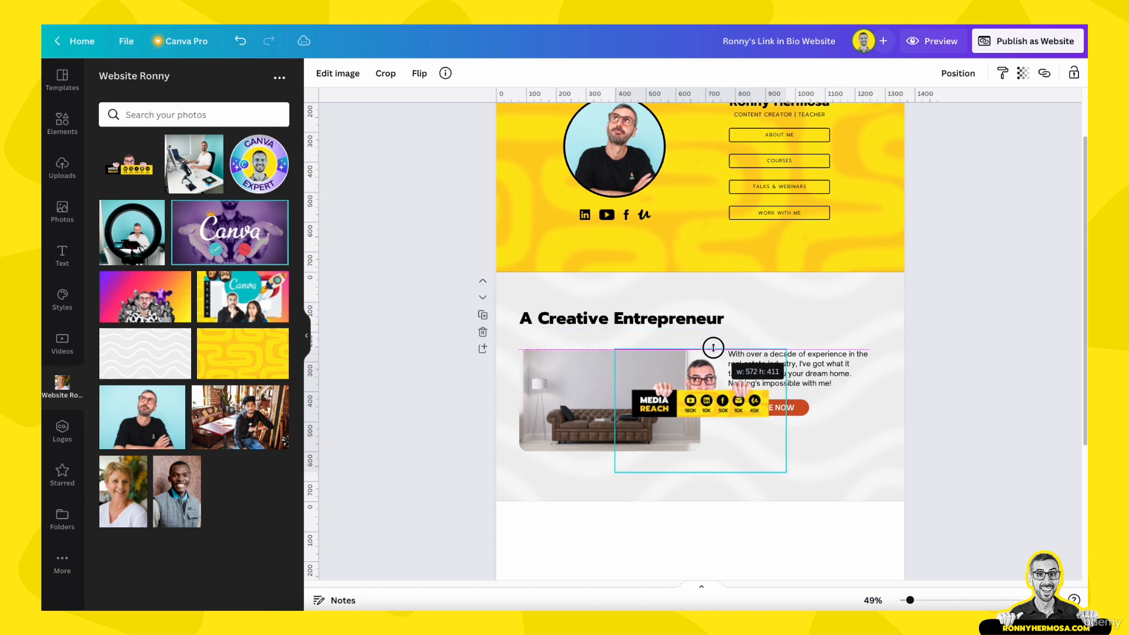
{"action": "left_click_drag", "start_coordinate": [699, 475], "coordinate": [700, 427]}
{"action": "left_click_drag", "start_coordinate": [614, 386], "coordinate": [624, 388]}
{"action": "left_click_drag", "start_coordinate": [786, 389], "coordinate": [780, 387]}
{"action": "left_click_drag", "start_coordinate": [625, 348], "coordinate": [597, 341]}
{"action": "left_click_drag", "start_coordinate": [655, 396], "coordinate": [588, 419]}
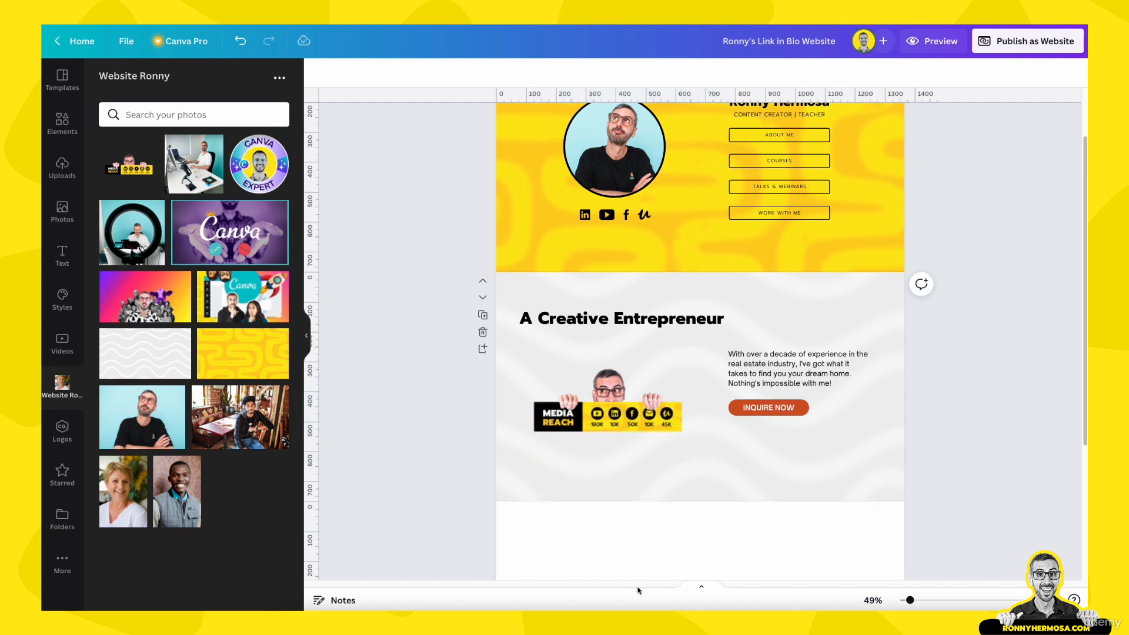
Scale up and shift the Media Reach image within its frame, then confirm the crop
{"action": "left_click", "coordinate": [622, 397]}
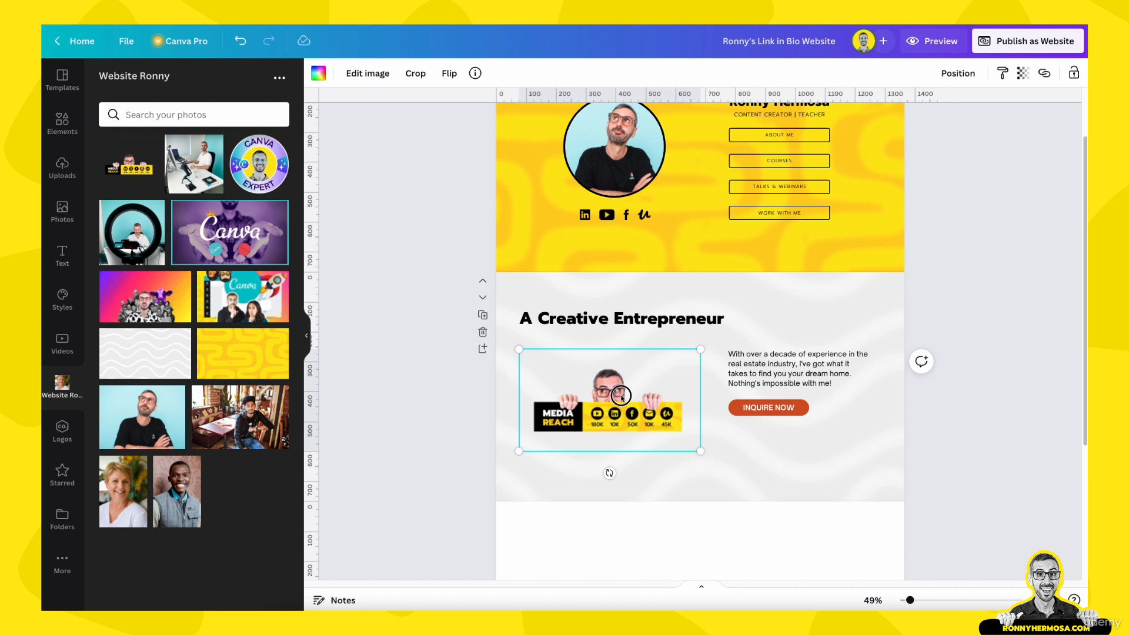
{"action": "double_click", "coordinate": [622, 397]}
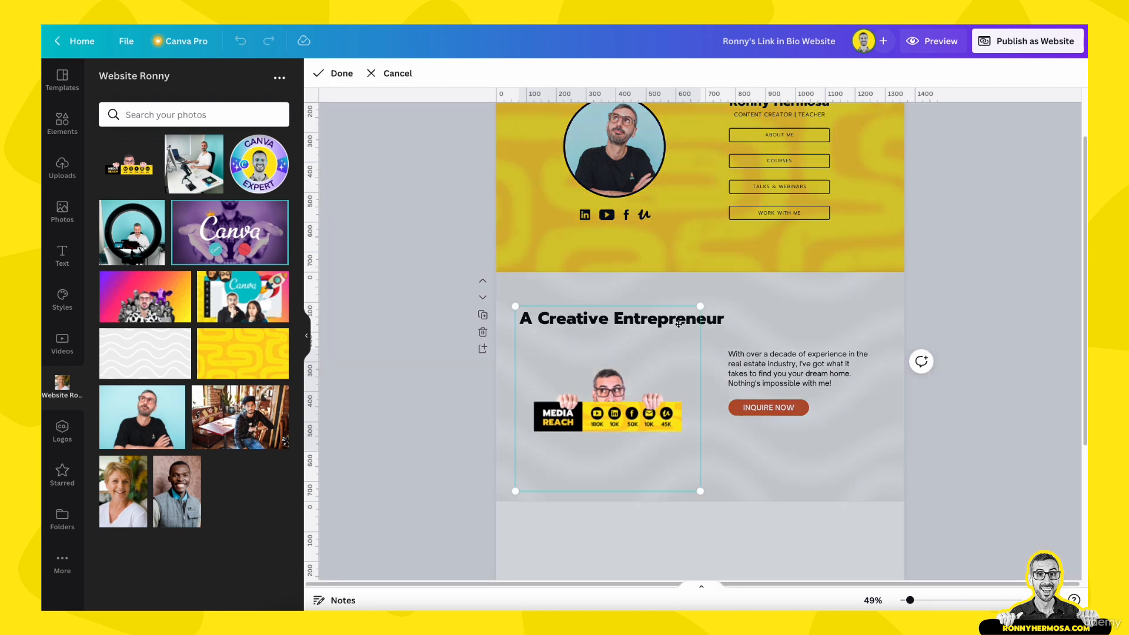
{"action": "left_click_drag", "start_coordinate": [696, 311], "coordinate": [716, 297]}
{"action": "left_click_drag", "start_coordinate": [604, 412], "coordinate": [604, 408]}
{"action": "left_click", "coordinate": [792, 449]}
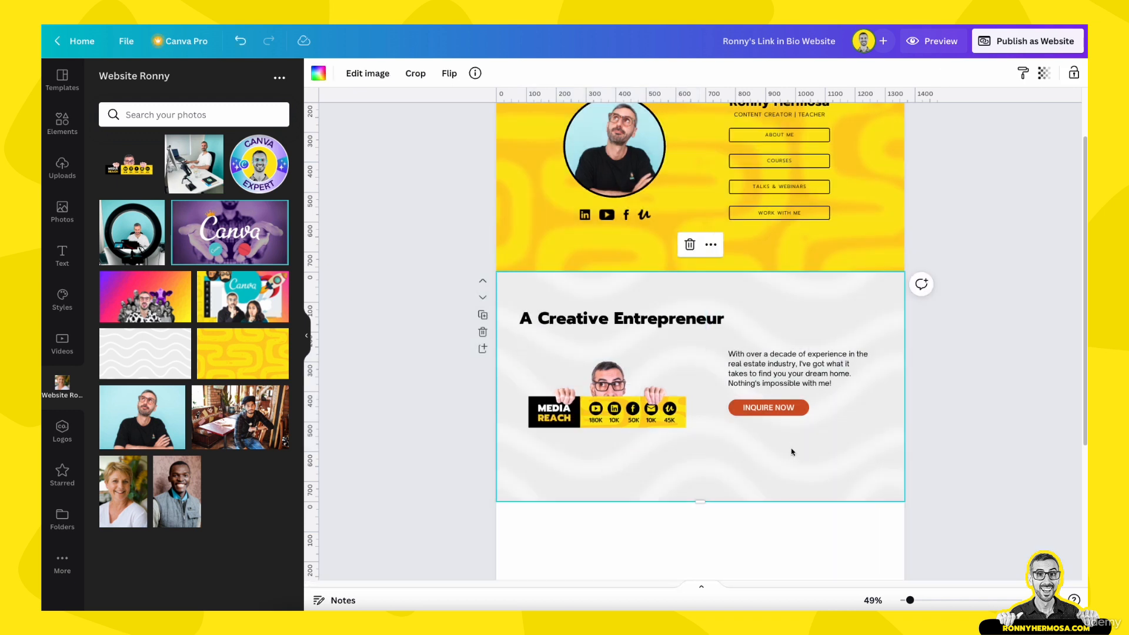
Ungroup the intro paragraph from the INQUIRE NOW button and move the button lower, then undo once
{"action": "left_click", "coordinate": [791, 392]}
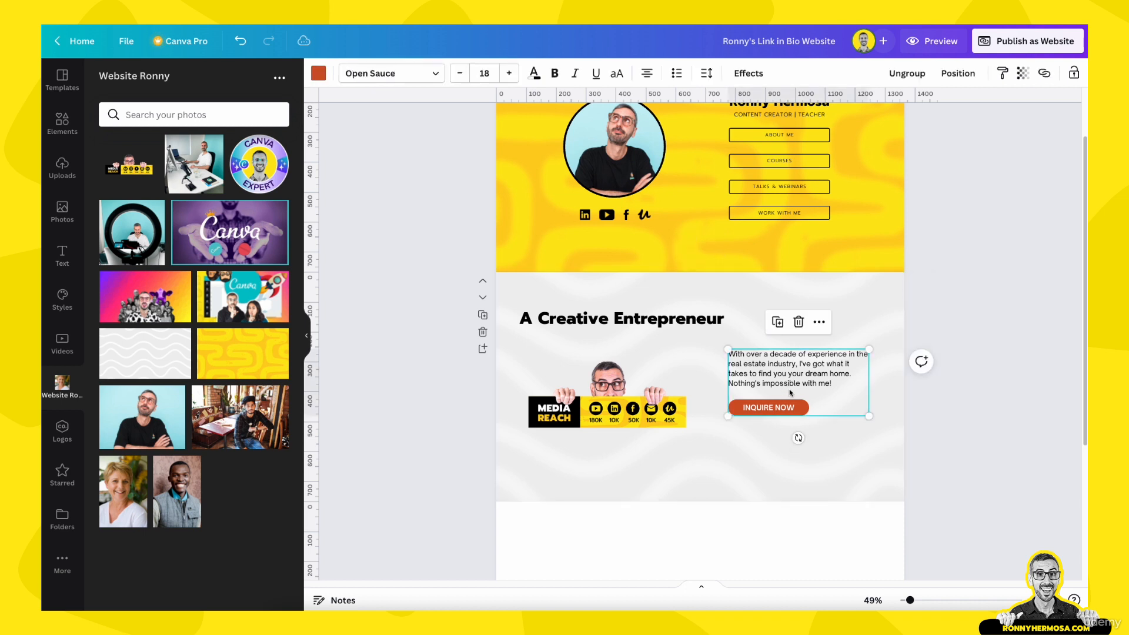
{"action": "left_click", "coordinate": [912, 73]}
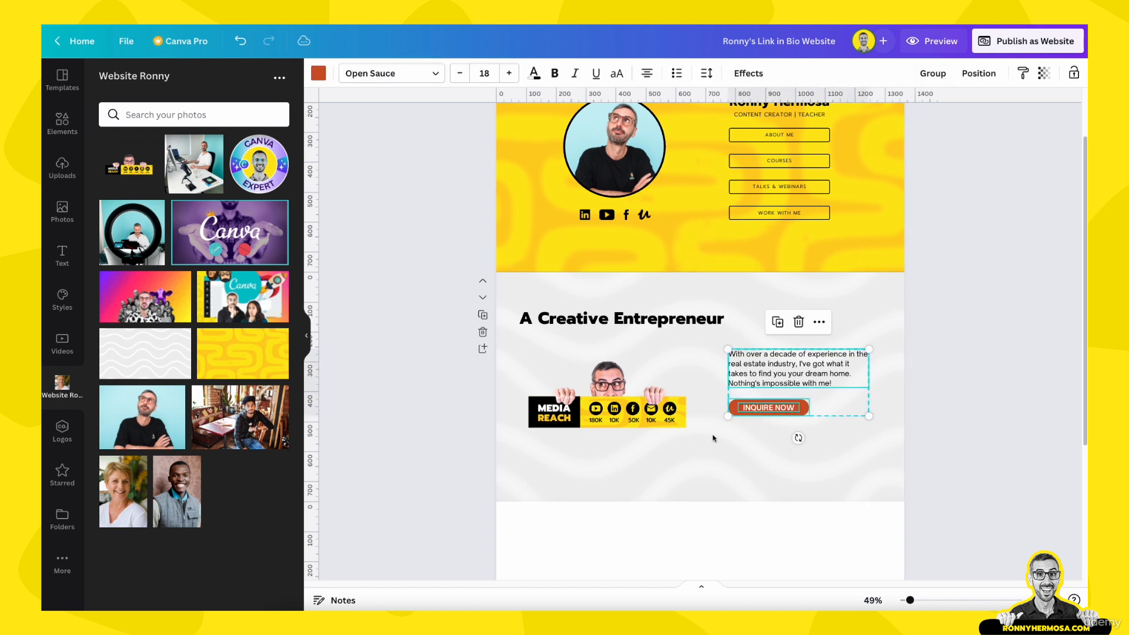
{"action": "left_click", "coordinate": [775, 468]}
{"action": "left_click", "coordinate": [775, 407]}
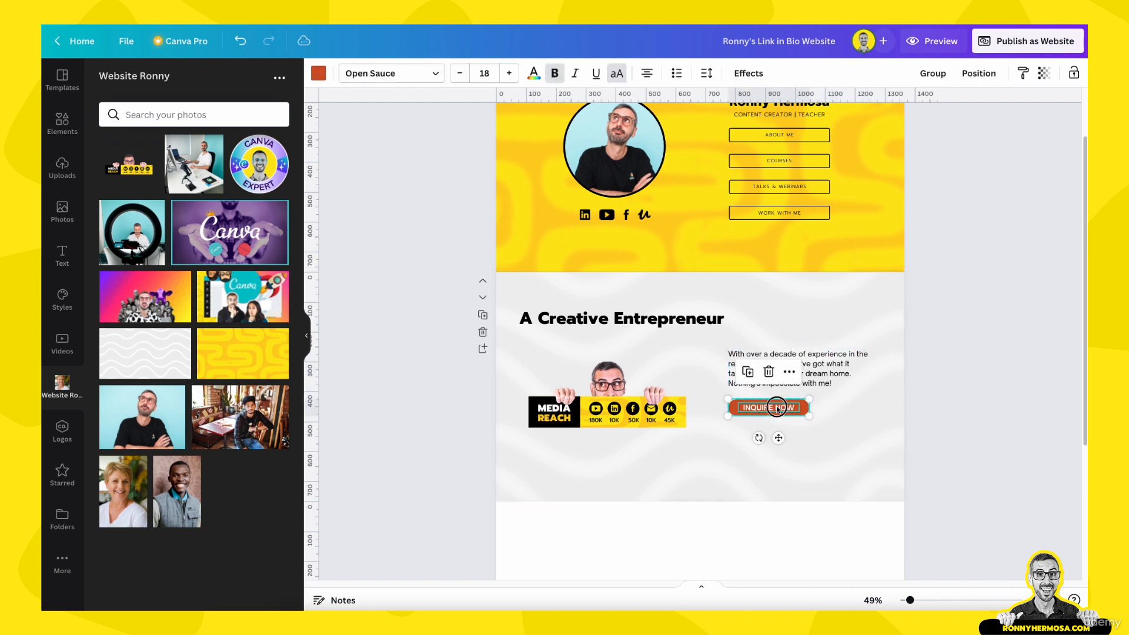
{"action": "left_click_drag", "start_coordinate": [775, 407], "coordinate": [775, 442]}
{"action": "left_click", "coordinate": [771, 372]}
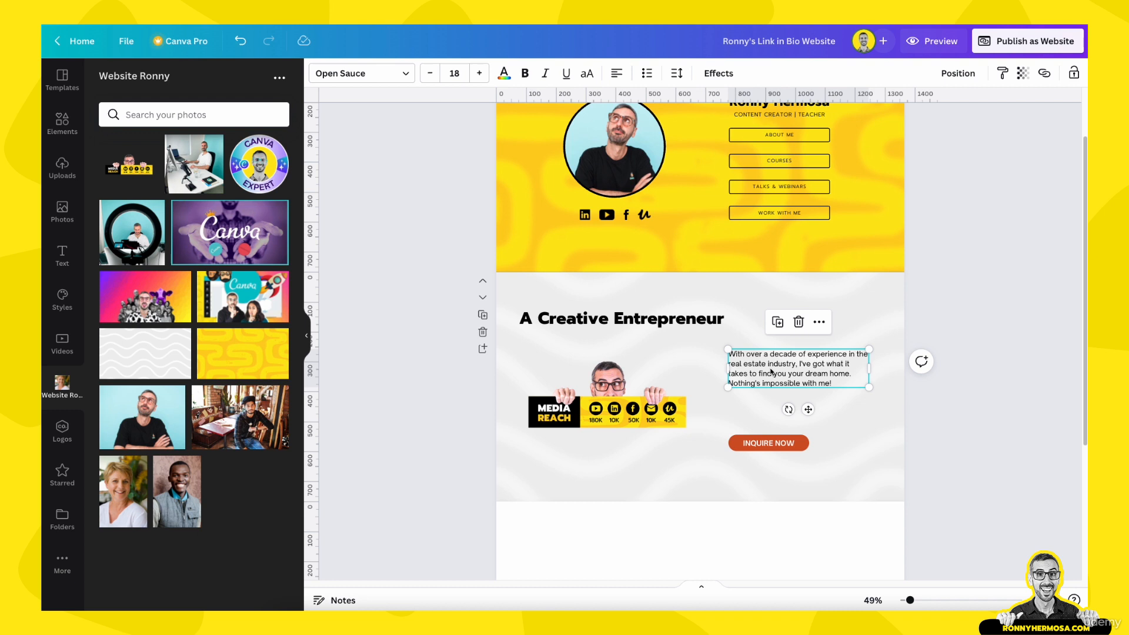
{"action": "key", "text": "ctrl+z"}
Set the paragraph to Prompt Light, paste the new 'I have 2 passions' text, and delete its blank last line
{"action": "left_click", "coordinate": [404, 75]}
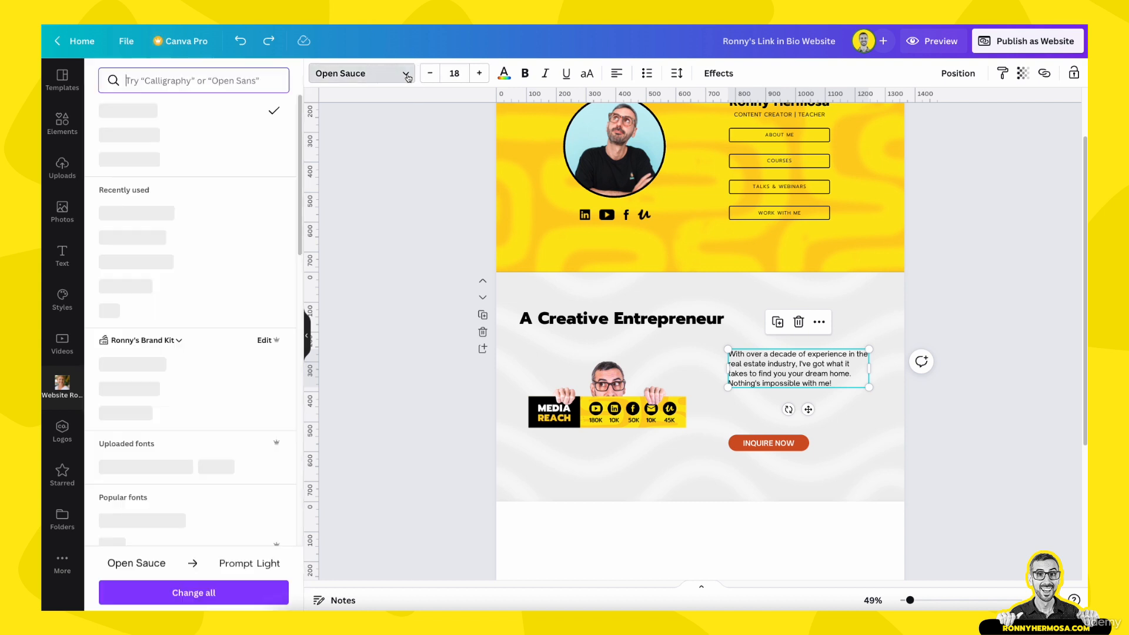
{"action": "left_click", "coordinate": [140, 160]}
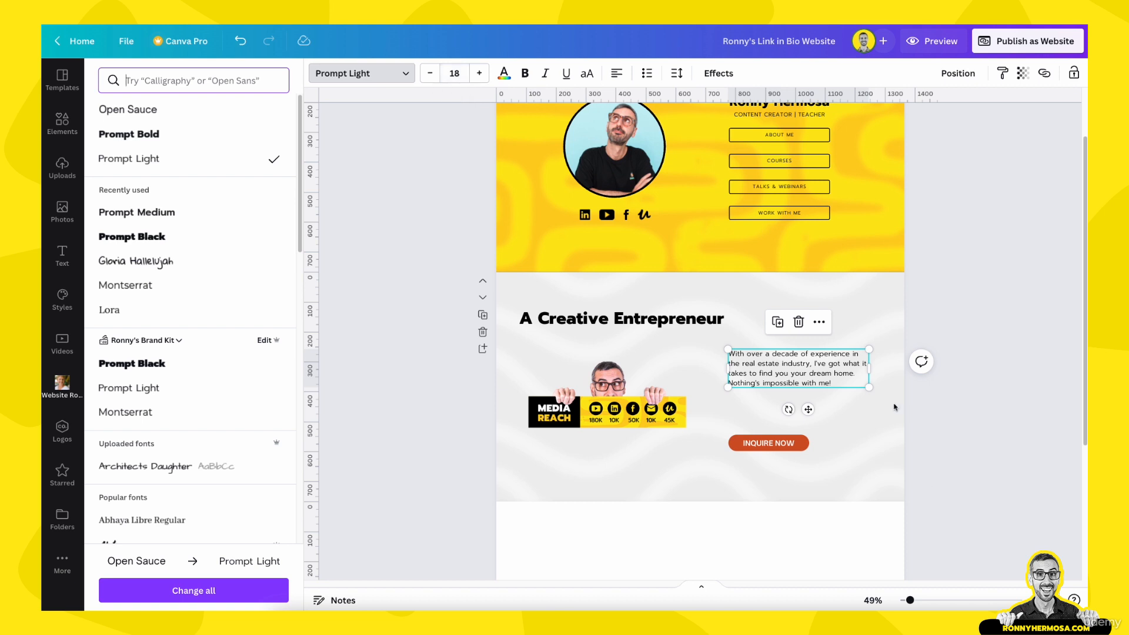
{"action": "double_click", "coordinate": [833, 375]}
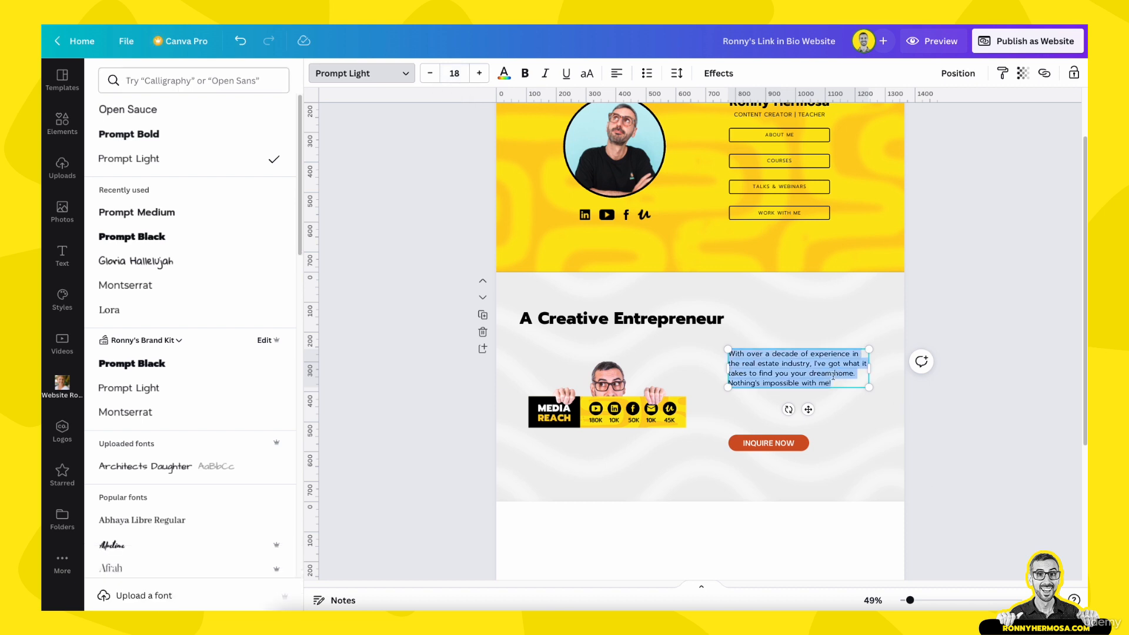
{"action": "type", "text": "I have 2 passions: teaching and building communities. I see Canva as a powerful tool to generate an income while doing what you love. That's why I teach about it! I worked at Canva for 2 years and now I focus on my online courses and YouTube channel."}
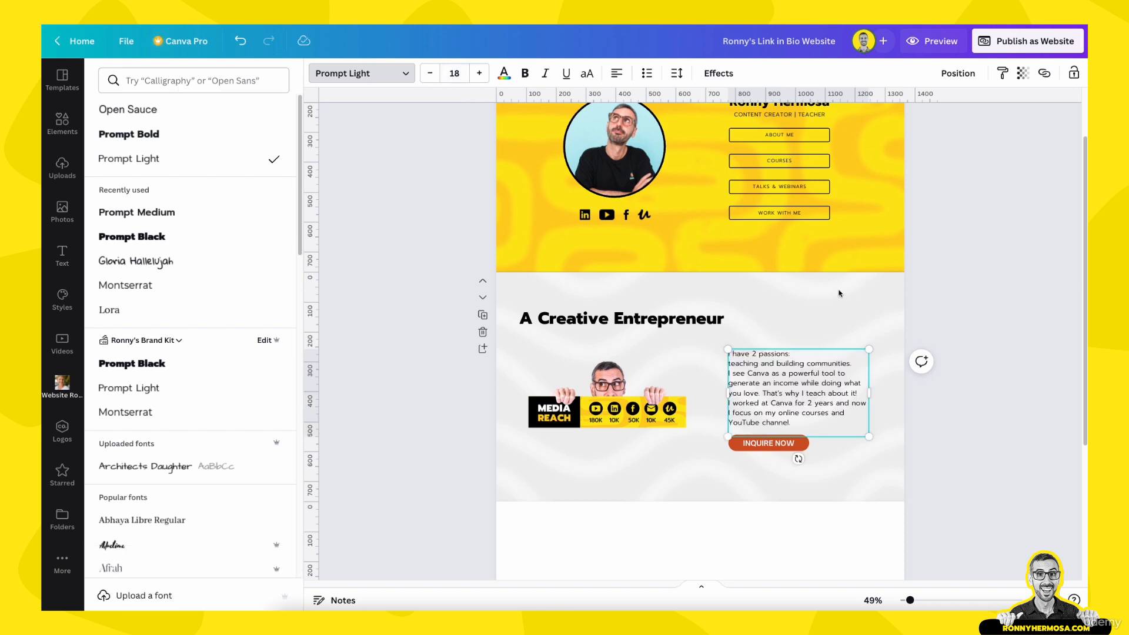
{"action": "key", "text": "BackSpace"}
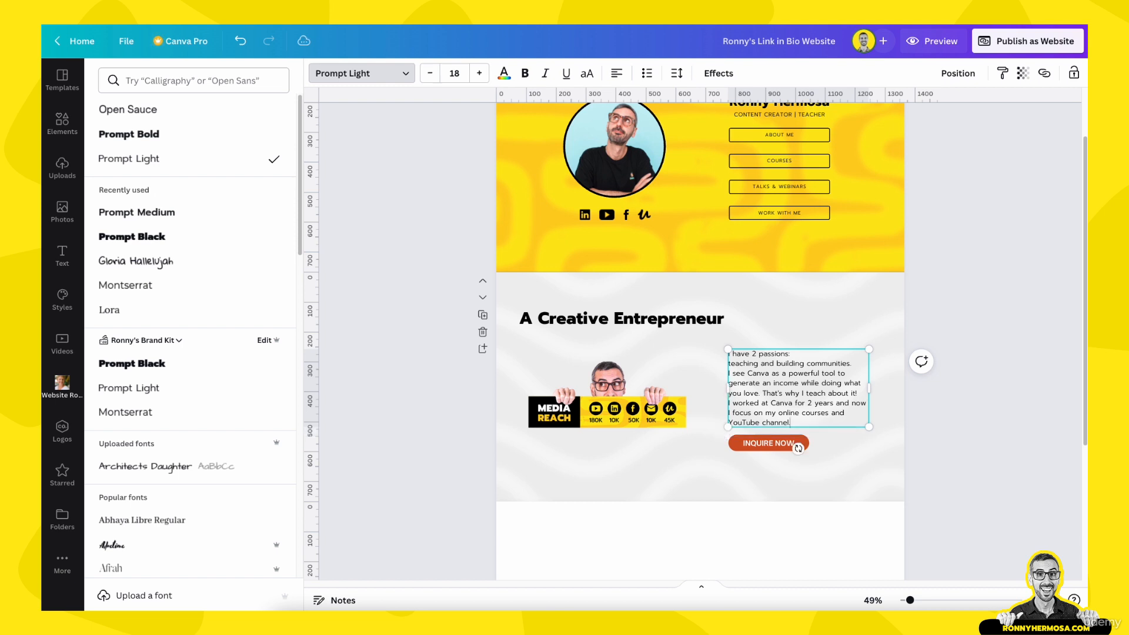
{"action": "key", "text": "Escape"}
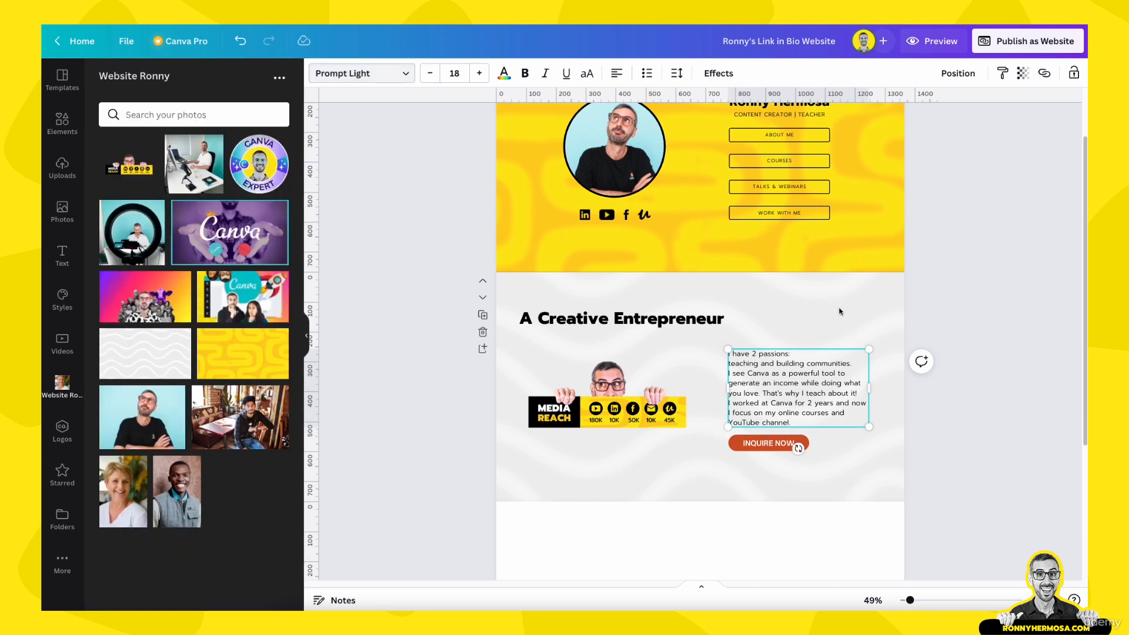
{"action": "left_click", "coordinate": [862, 470]}
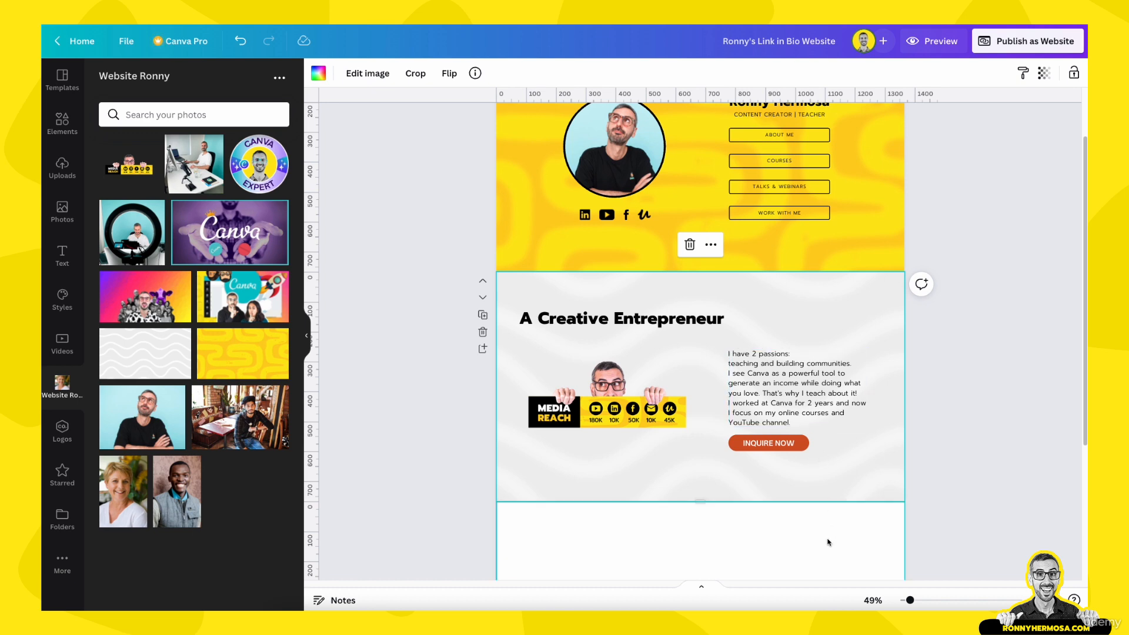
Zoom to Fit and nudge the 'A Creative Entrepreneur' heading and Media Reach image slightly higher
{"action": "left_click", "coordinate": [873, 600]}
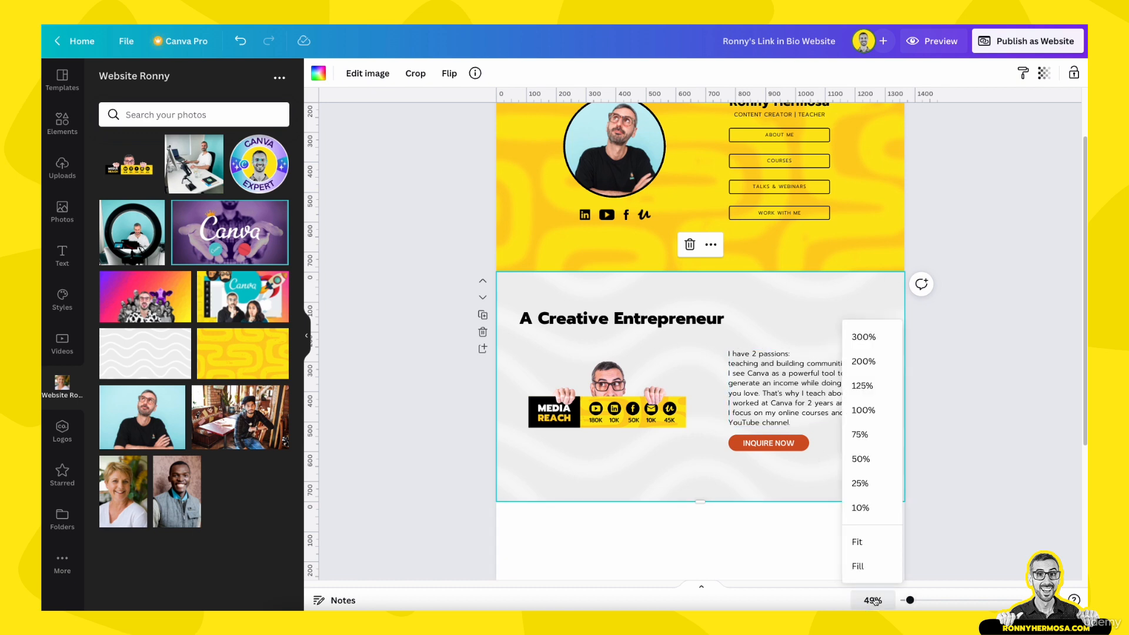
{"action": "left_click", "coordinate": [869, 546]}
{"action": "scroll", "coordinate": [874, 565], "scroll_direction": "down", "scroll_amount": 1}
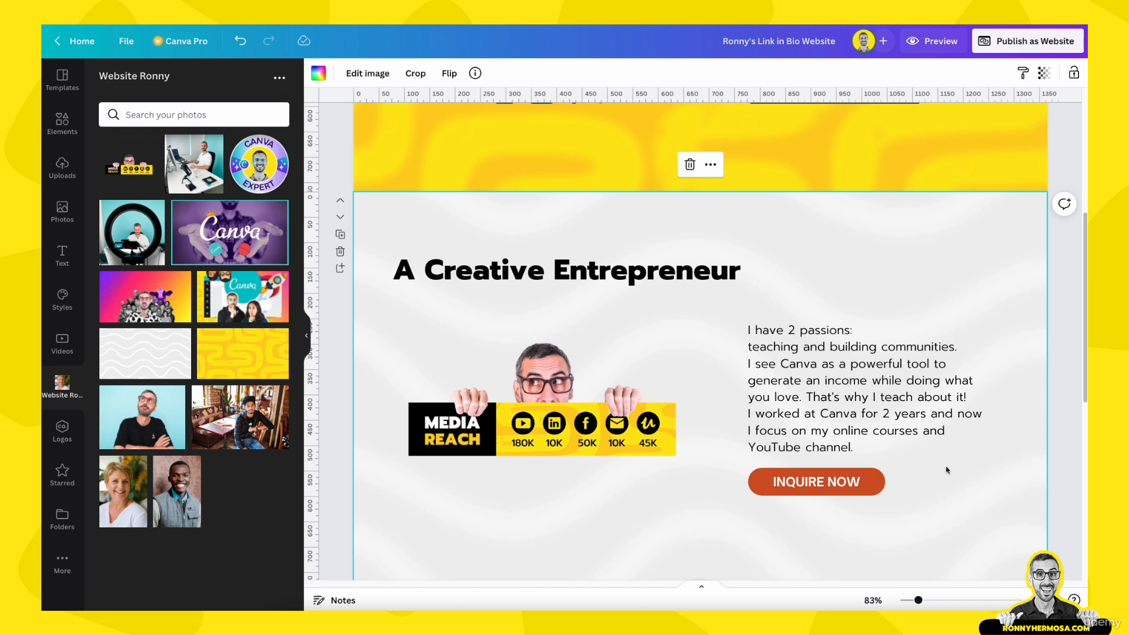
{"action": "scroll", "coordinate": [946, 469], "scroll_direction": "down", "scroll_amount": 3}
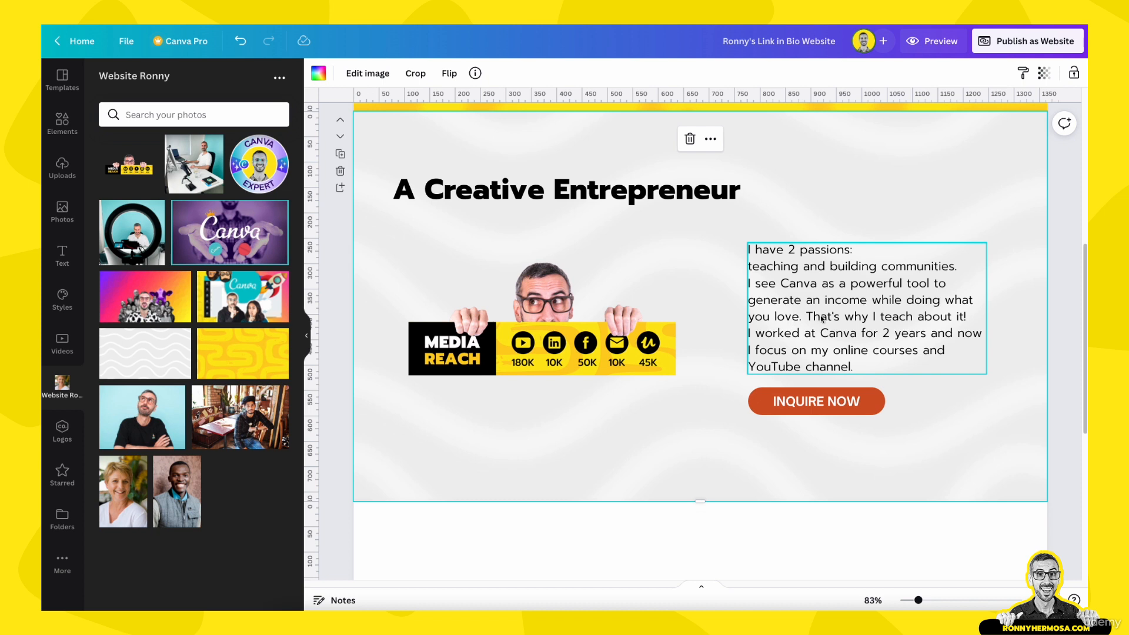
{"action": "left_click_drag", "start_coordinate": [822, 318], "coordinate": [821, 312]}
{"action": "left_click_drag", "start_coordinate": [597, 201], "coordinate": [597, 193]}
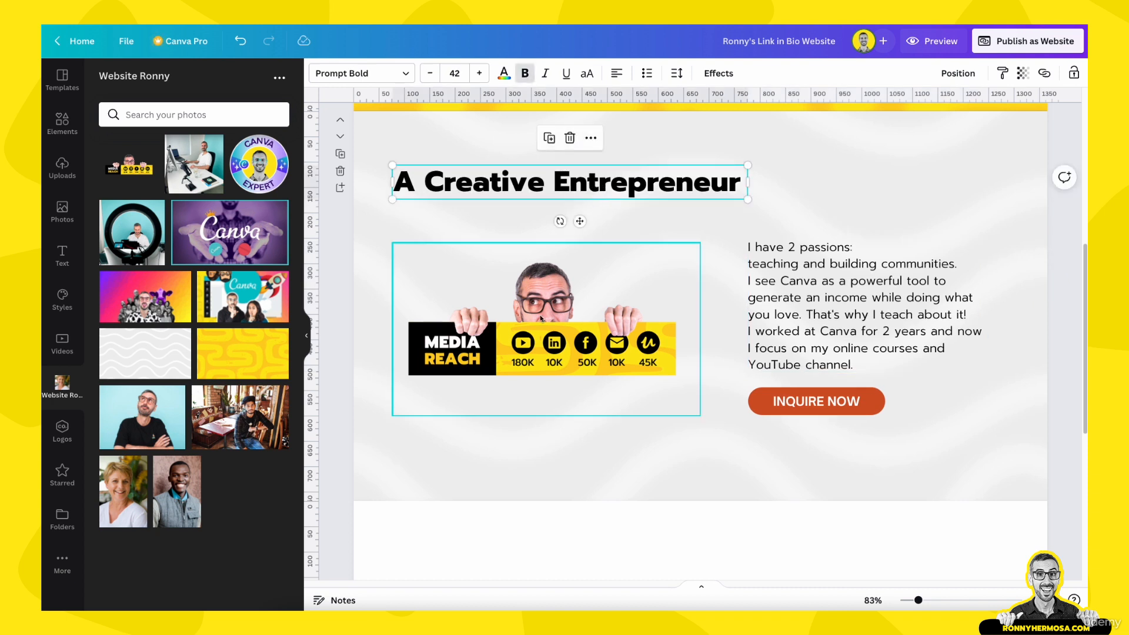
{"action": "left_click_drag", "start_coordinate": [542, 321], "coordinate": [543, 318]}
Inspect the INQUIRE NOW button's text by entering and leaving text editing
{"action": "left_click", "coordinate": [814, 423]}
{"action": "double_click", "coordinate": [812, 402]}
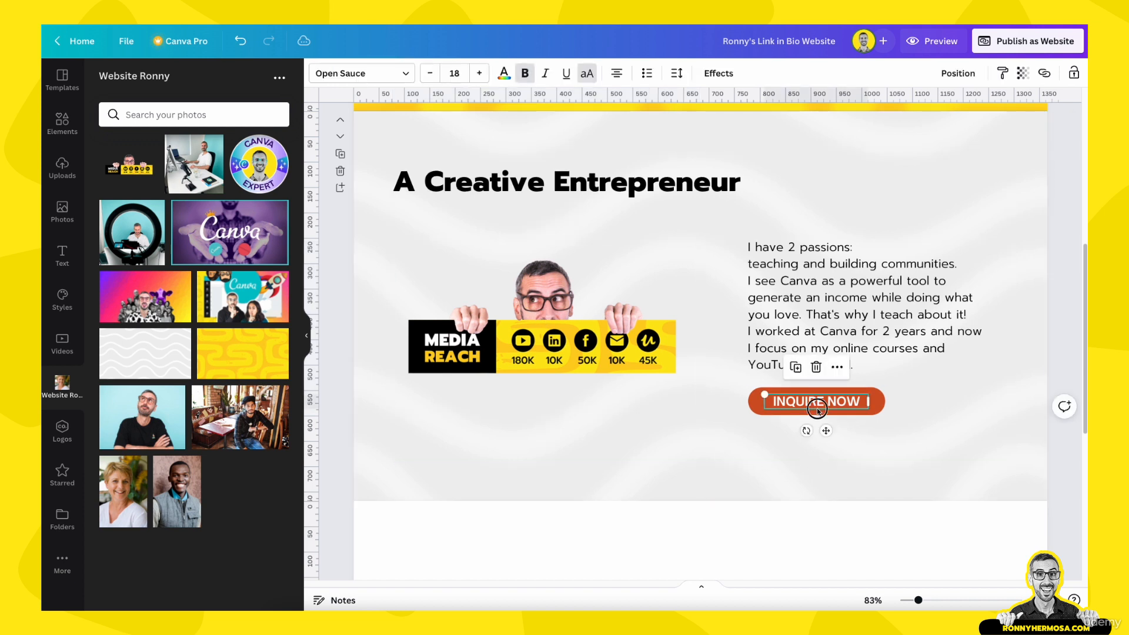
{"action": "left_click", "coordinate": [823, 443]}
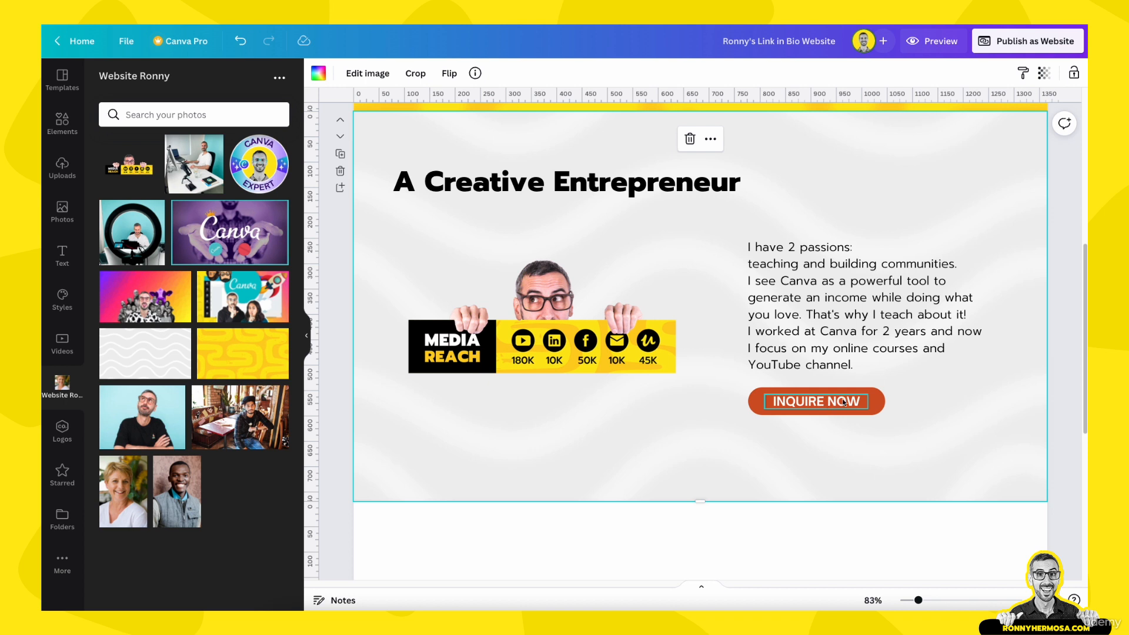
{"action": "left_click", "coordinate": [878, 406]}
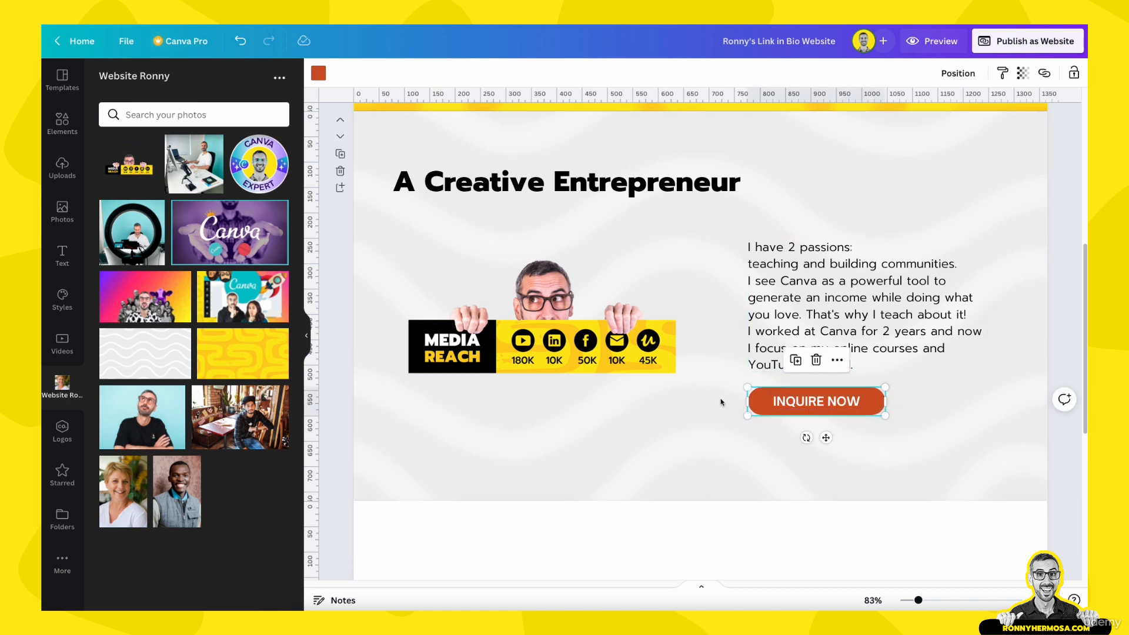
{"action": "left_click", "coordinate": [821, 403]}
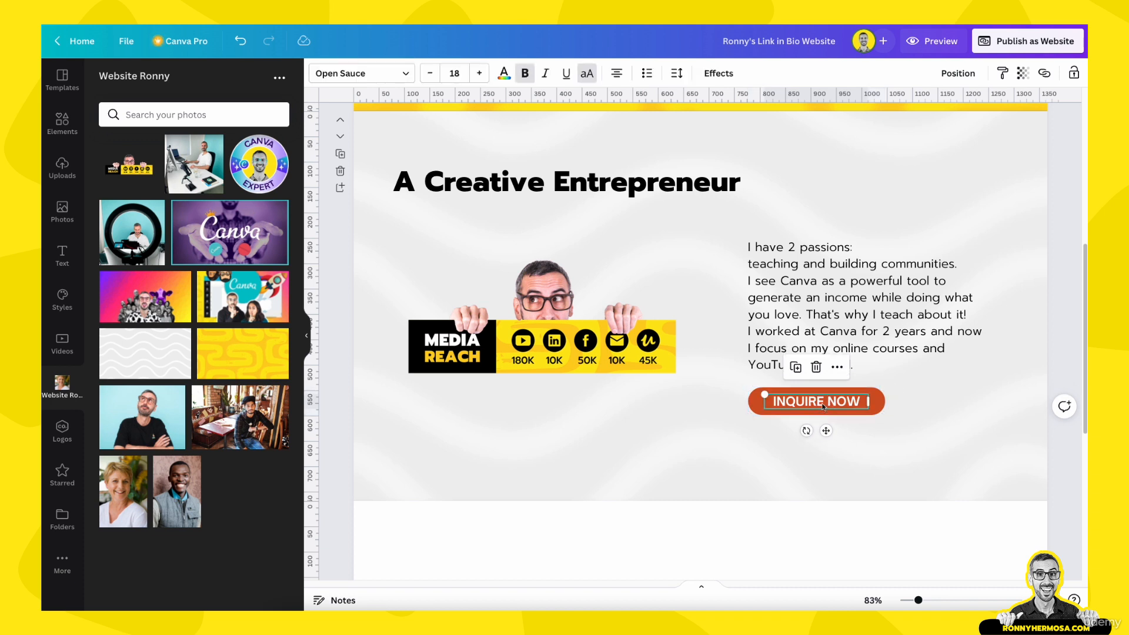
Select the WORK WITH ME button in the yellow header
{"action": "scroll", "coordinate": [772, 286], "scroll_direction": "up", "scroll_amount": 5}
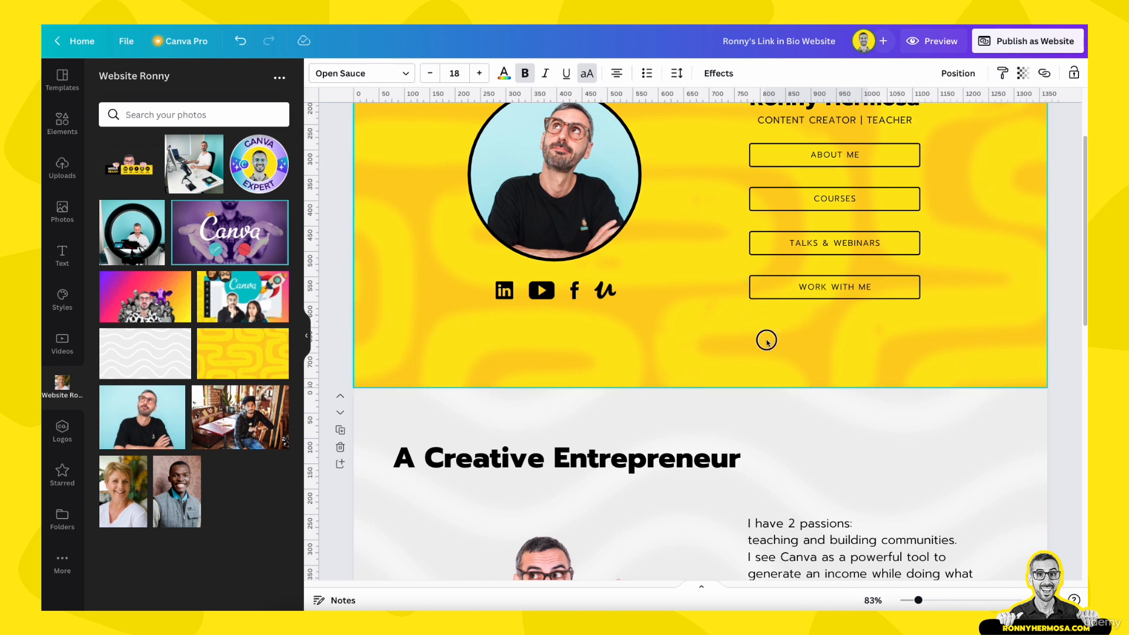
{"action": "left_click_drag", "start_coordinate": [767, 341], "coordinate": [922, 272]}
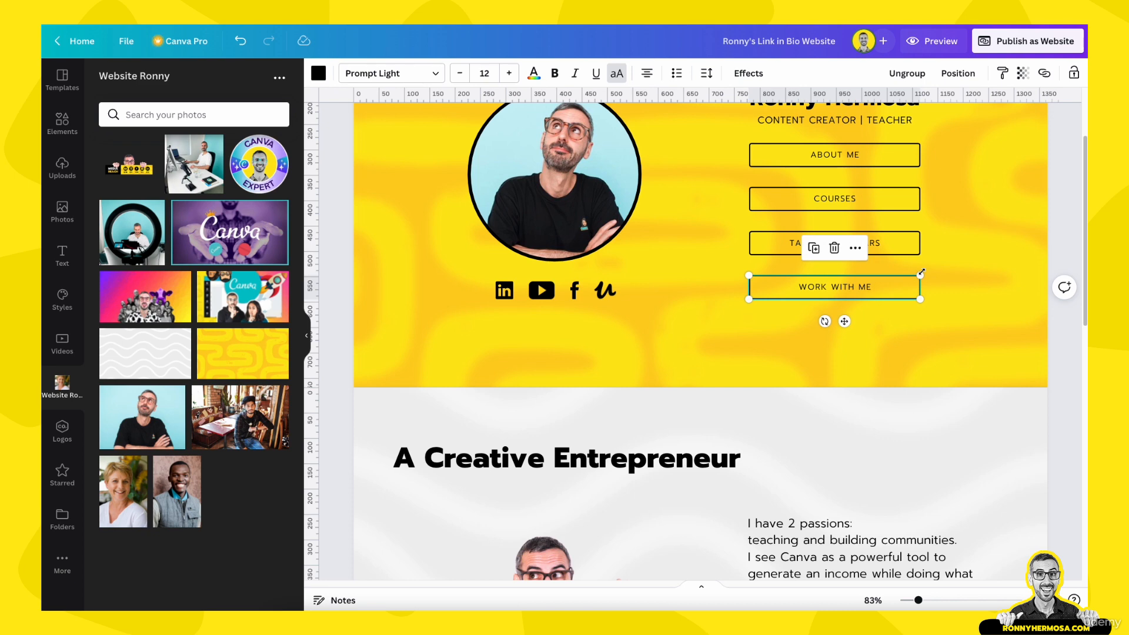
{"action": "scroll", "coordinate": [922, 272], "scroll_direction": "down", "scroll_amount": 4}
Copy the header's WORK WITH ME button and delete the INQUIRE NOW button
{"action": "left_click", "coordinate": [595, 490]}
{"action": "key", "text": "ctrl+c"}
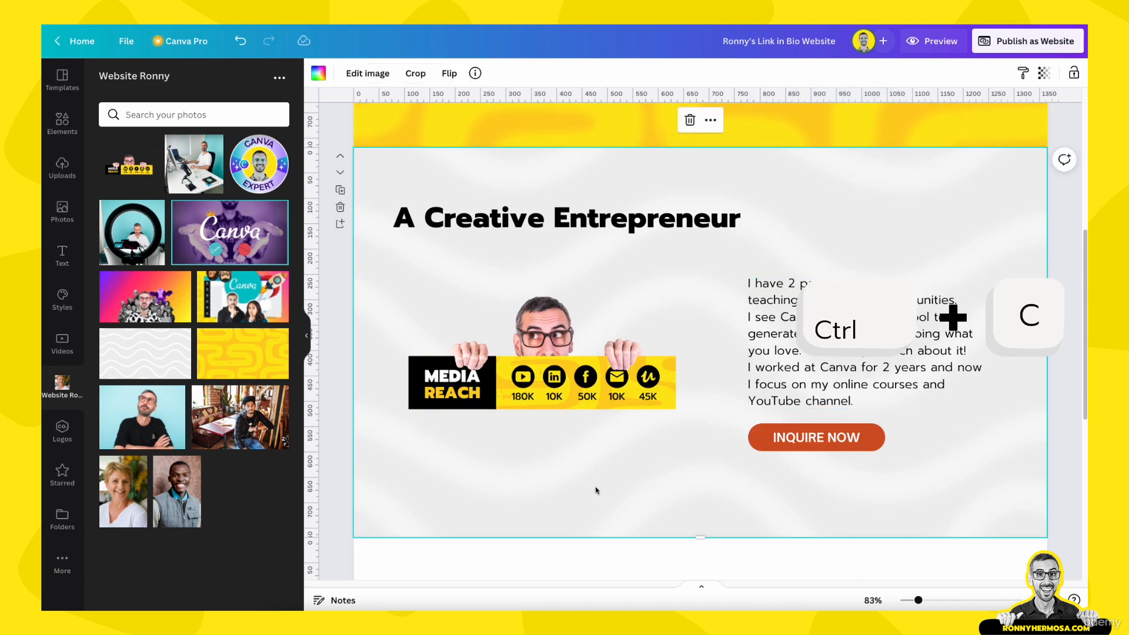
{"action": "scroll", "coordinate": [802, 259], "scroll_direction": "up", "scroll_amount": 3}
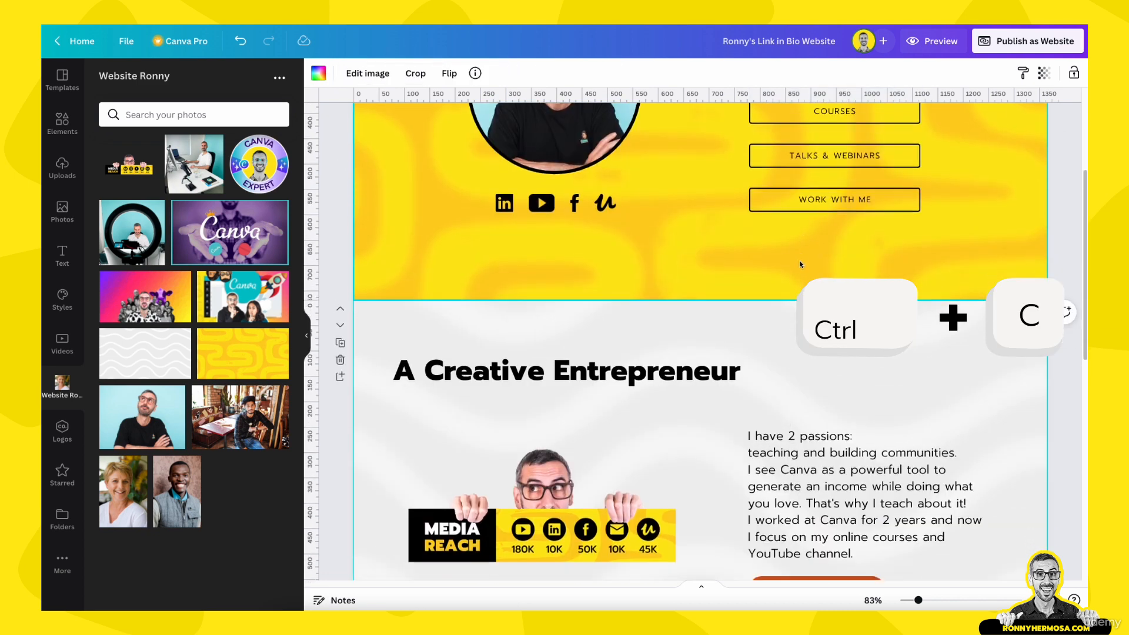
{"action": "scroll", "coordinate": [802, 258], "scroll_direction": "down", "scroll_amount": 2}
{"action": "scroll", "coordinate": [951, 414], "scroll_direction": "down", "scroll_amount": 1}
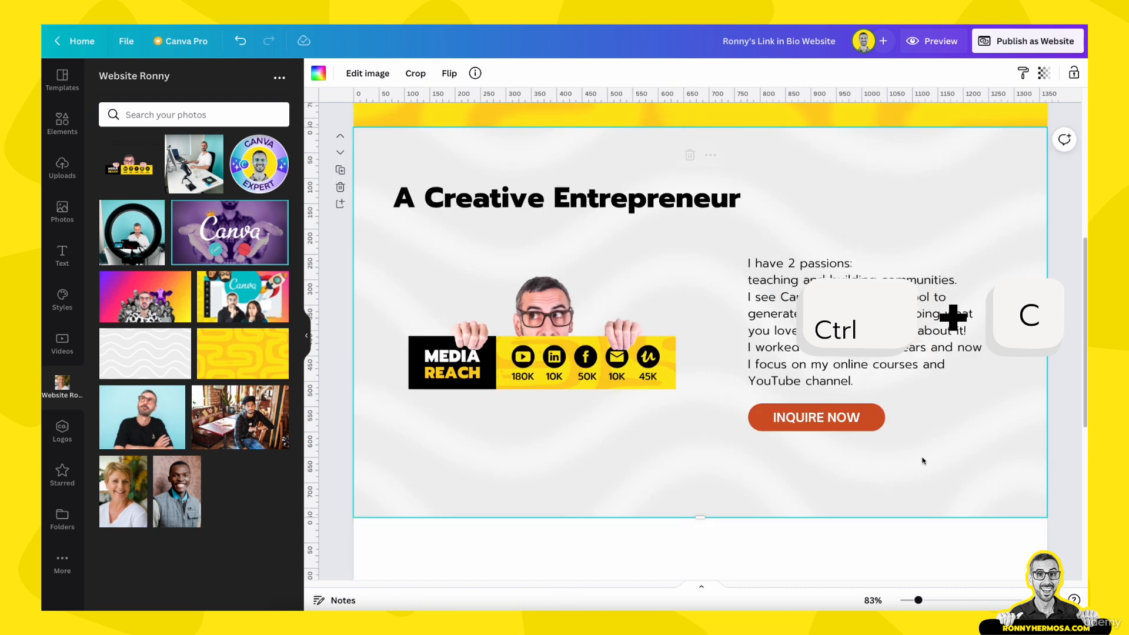
{"action": "left_click", "coordinate": [810, 403]}
{"action": "key", "text": "Delete"}
Paste the WORK WITH ME button into the section, place it under the paragraph, and select its wording
{"action": "left_click", "coordinate": [816, 449]}
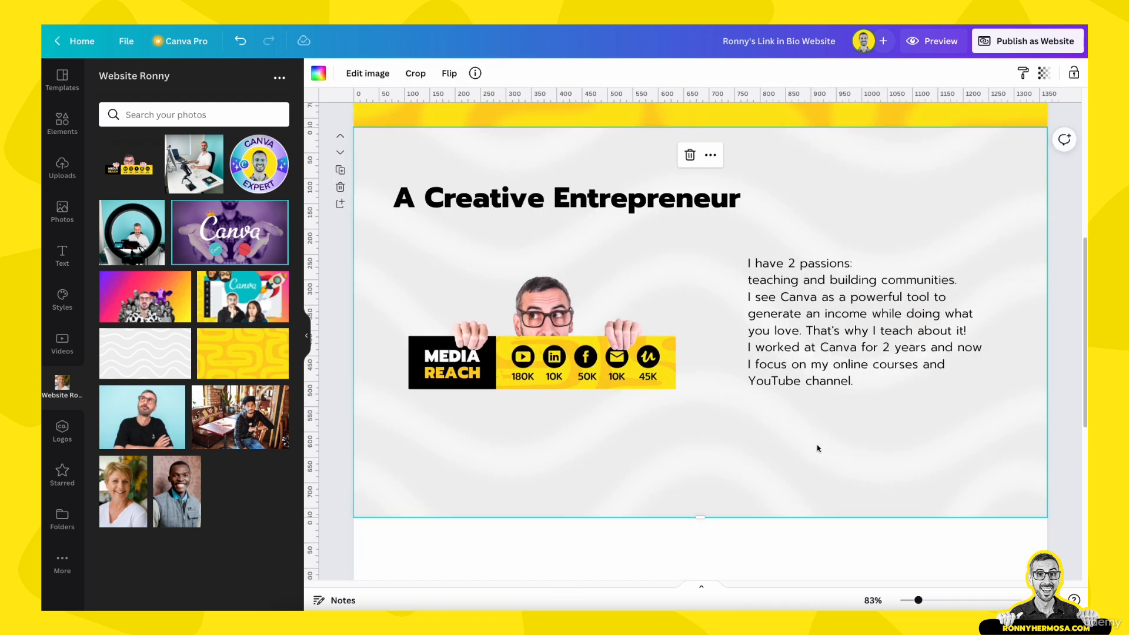
{"action": "key", "text": "ctrl+v"}
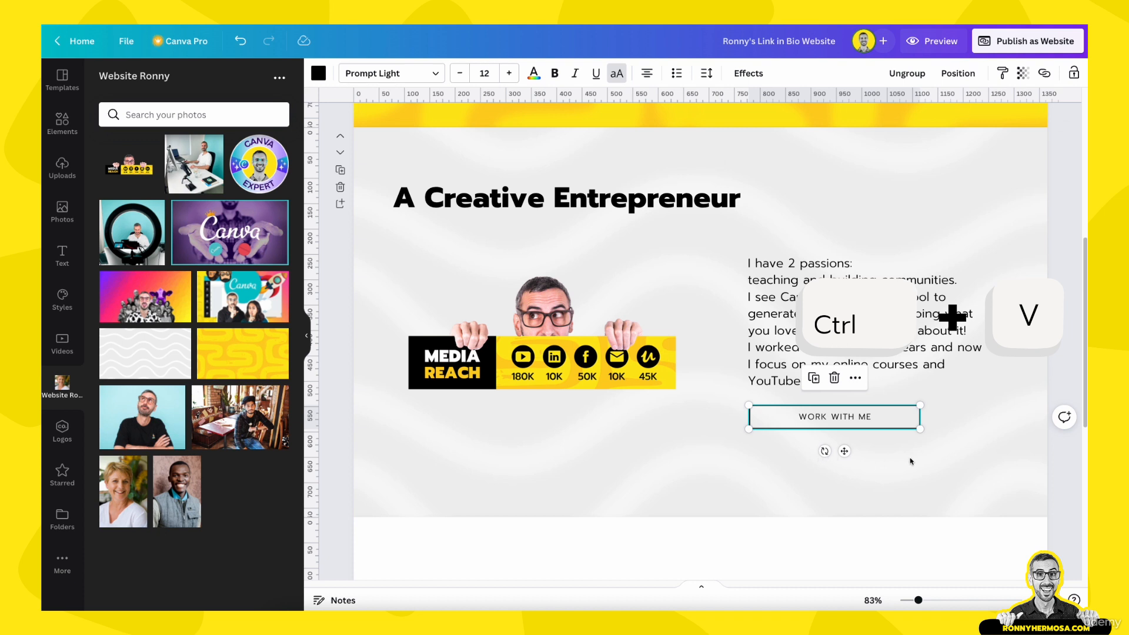
{"action": "left_click", "coordinate": [911, 461]}
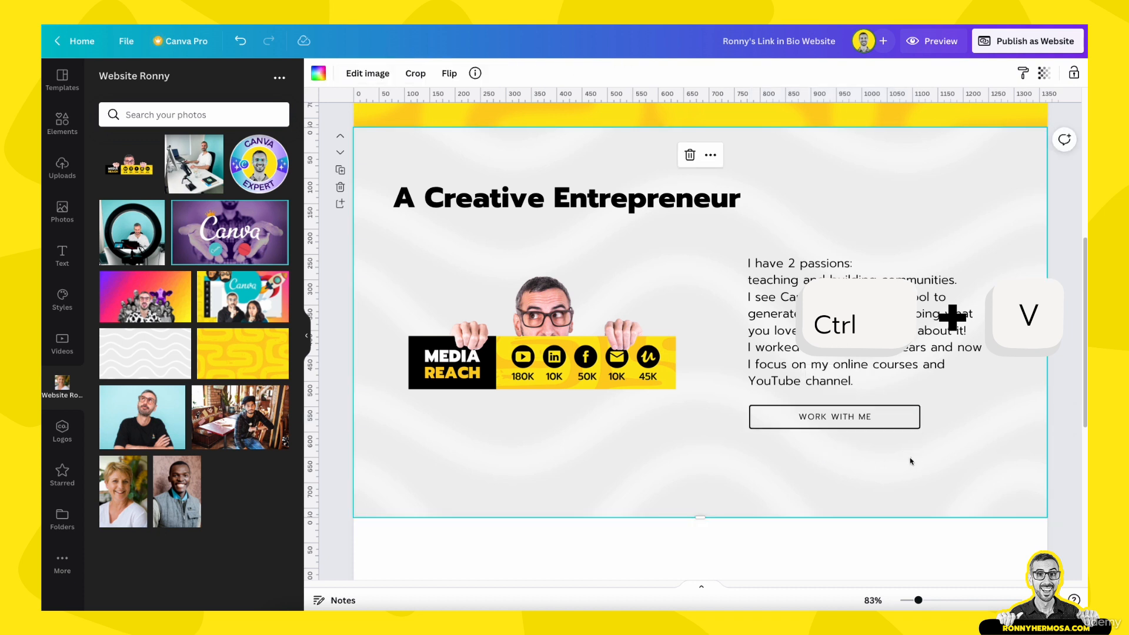
{"action": "left_click", "coordinate": [831, 418]}
{"action": "left_click_drag", "start_coordinate": [832, 418], "coordinate": [867, 426]}
{"action": "left_click", "coordinate": [824, 476]}
{"action": "left_click", "coordinate": [860, 425]}
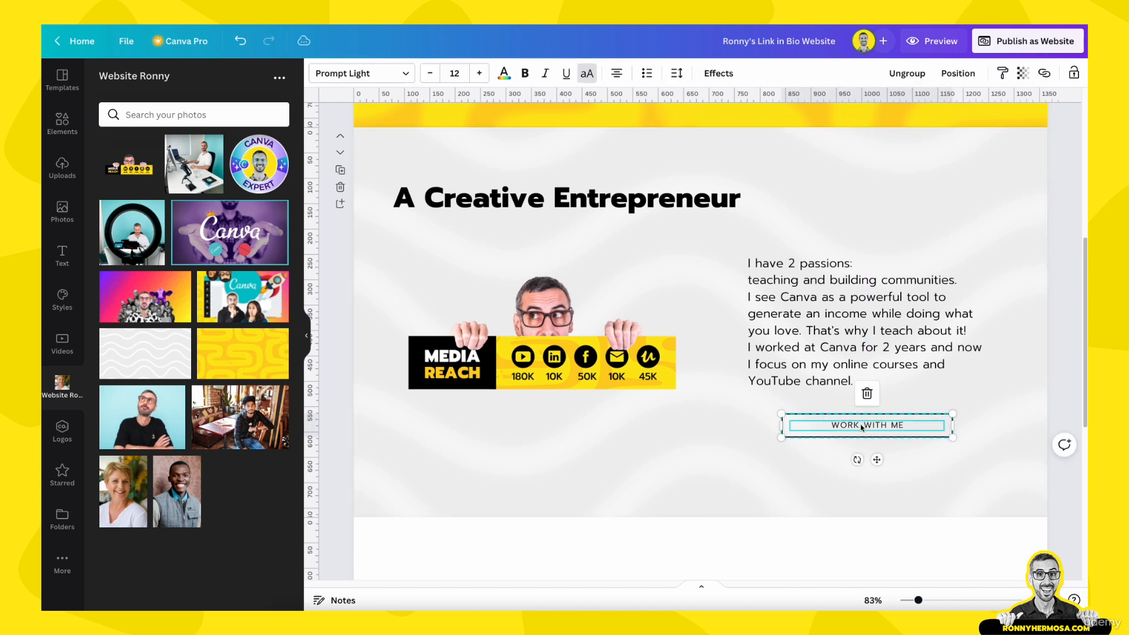
{"action": "left_click", "coordinate": [861, 425]}
{"action": "left_click_drag", "start_coordinate": [908, 426], "coordinate": [832, 424]}
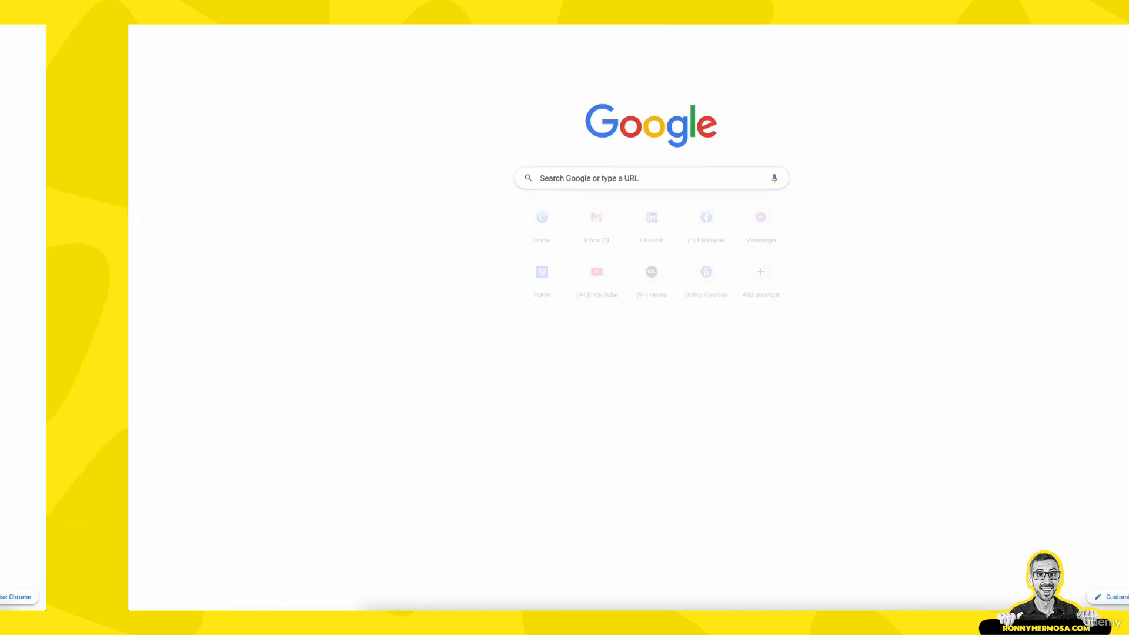
Open the presenter's published website in Chrome
{"action": "left_click", "coordinate": [236, 12]}
{"action": "type", "text": "ronn"}
{"action": "key", "text": "Return"}
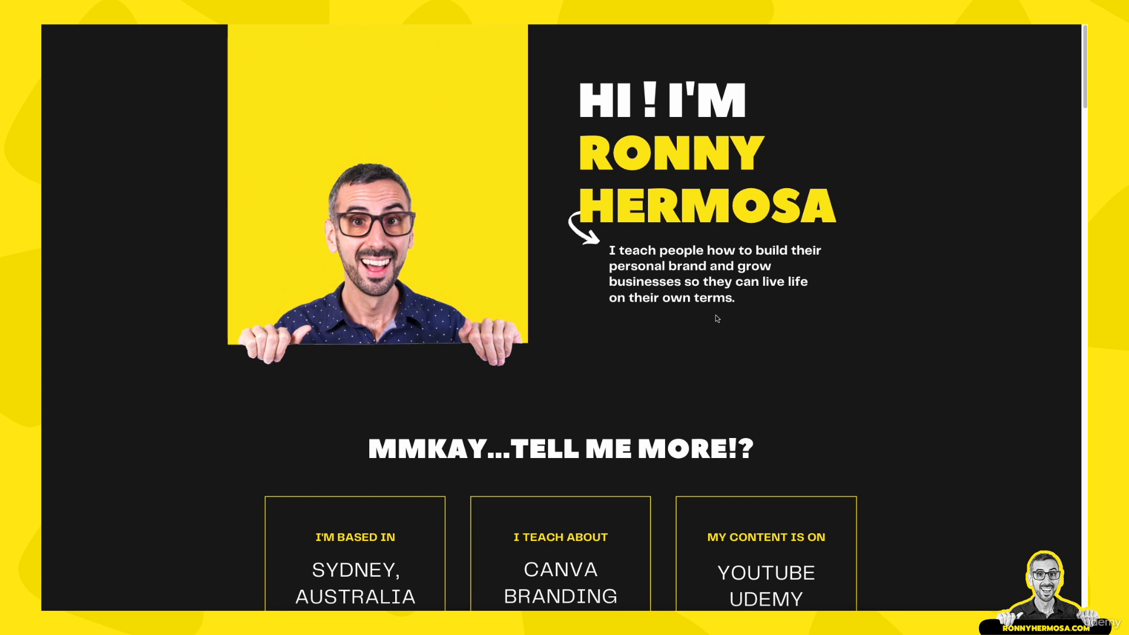
Scroll through the WHAT PEOPLE ARE SAYING reviews down to the Start Creating Canva Pro trial section
{"action": "scroll", "coordinate": [717, 318], "scroll_direction": "down", "scroll_amount": 5}
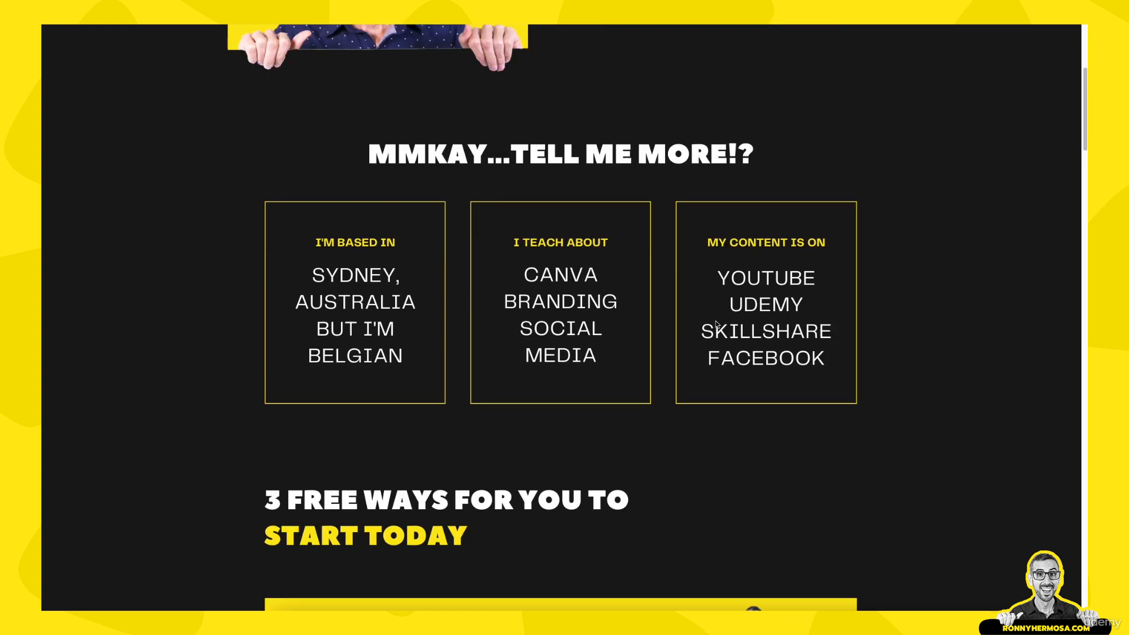
{"action": "scroll", "coordinate": [716, 324], "scroll_direction": "up", "scroll_amount": 4}
{"action": "scroll", "coordinate": [717, 323], "scroll_direction": "down", "scroll_amount": 3}
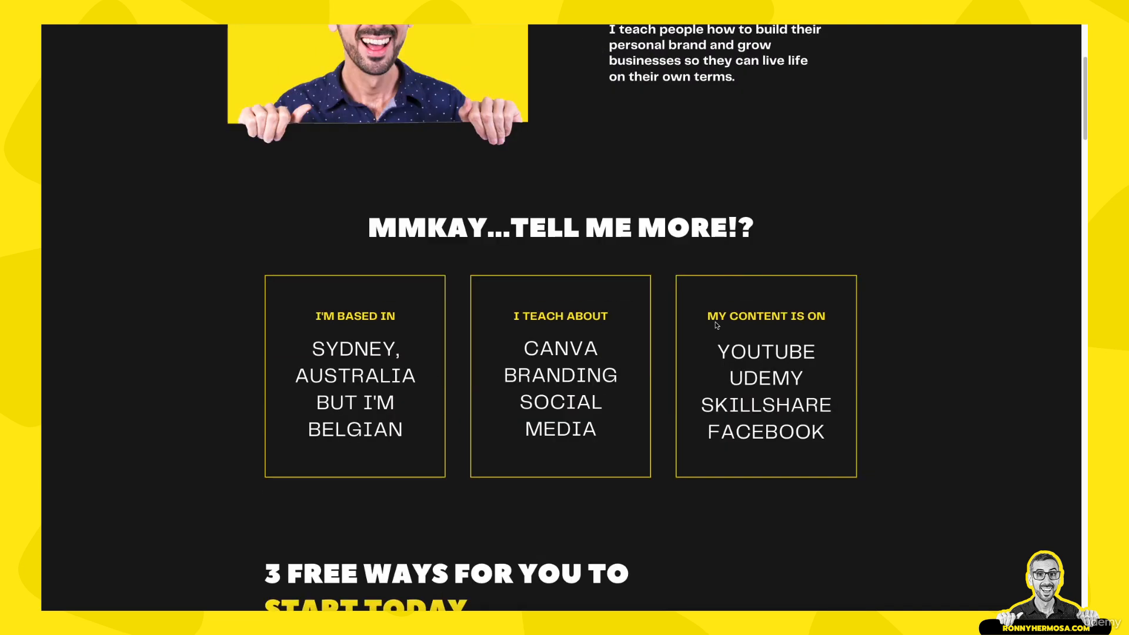
{"action": "scroll", "coordinate": [717, 325], "scroll_direction": "down", "scroll_amount": 5}
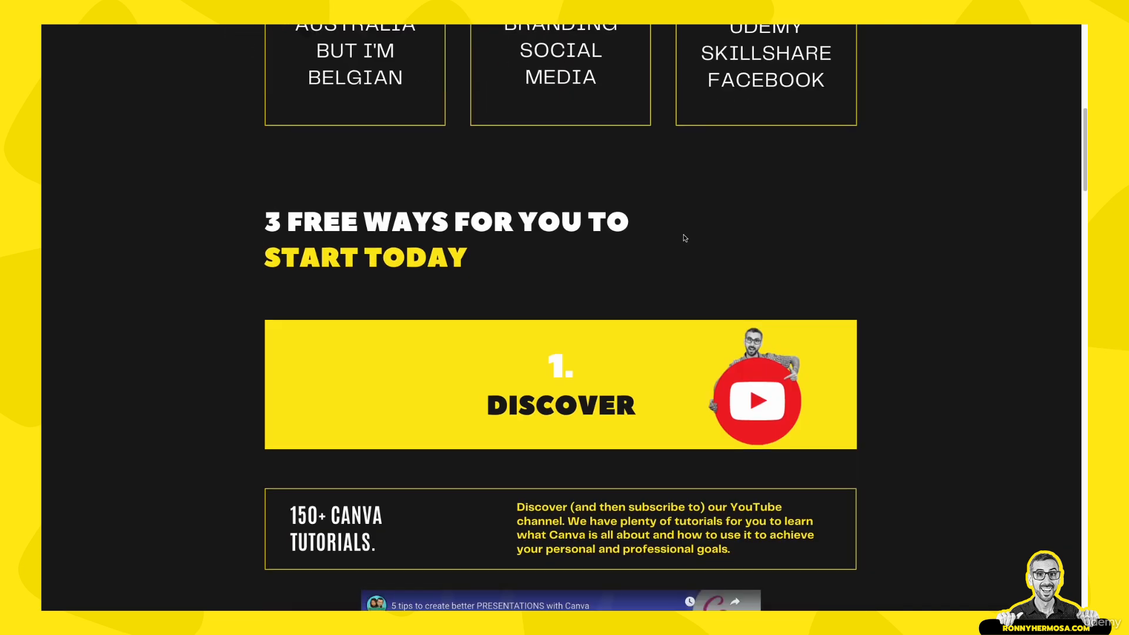
{"action": "scroll", "coordinate": [685, 237], "scroll_direction": "down", "scroll_amount": 2}
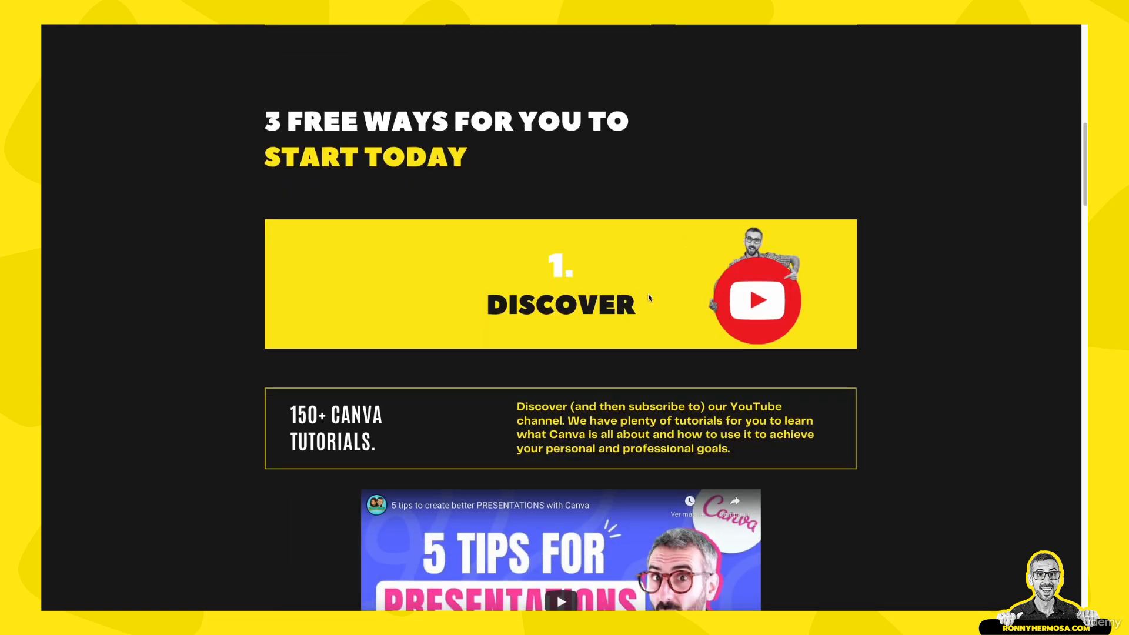
{"action": "scroll", "coordinate": [650, 297], "scroll_direction": "down", "scroll_amount": 2}
{"action": "scroll", "coordinate": [650, 297], "scroll_direction": "down", "scroll_amount": 15}
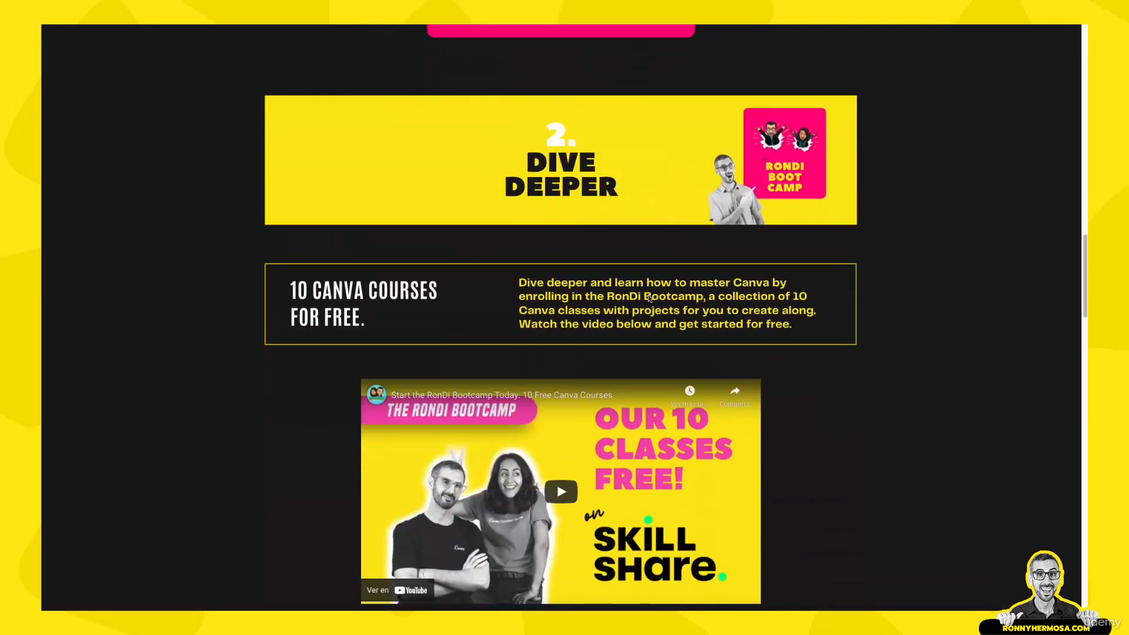
{"action": "scroll", "coordinate": [649, 299], "scroll_direction": "down", "scroll_amount": 8}
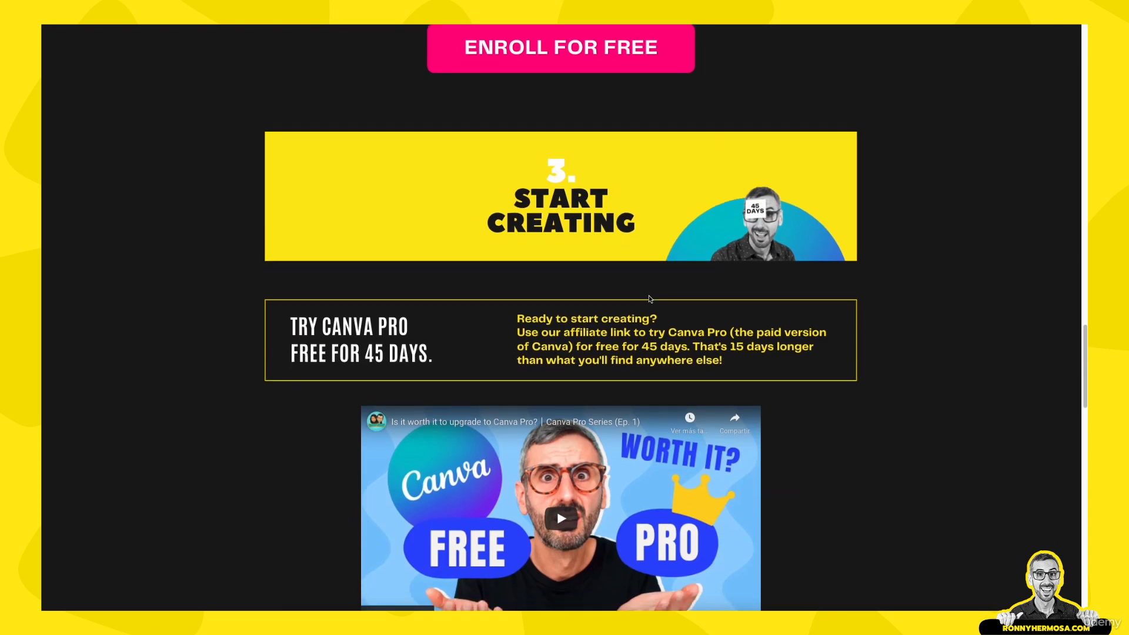
{"action": "scroll", "coordinate": [649, 298], "scroll_direction": "down", "scroll_amount": 5}
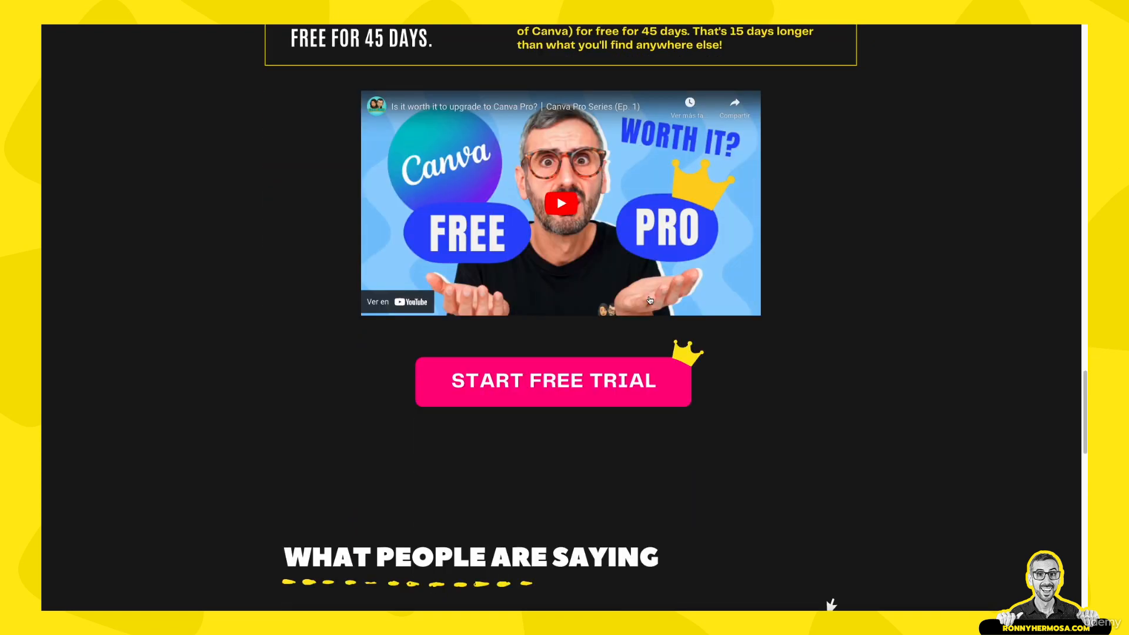
{"action": "scroll", "coordinate": [650, 301], "scroll_direction": "down", "scroll_amount": 8}
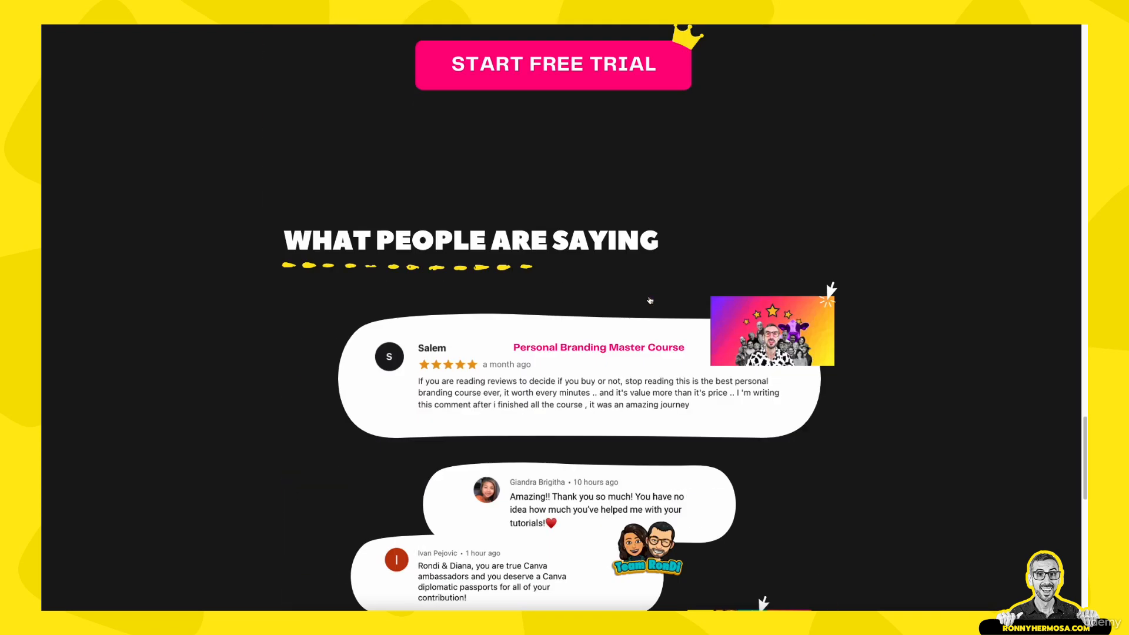
{"action": "scroll", "coordinate": [650, 301], "scroll_direction": "down", "scroll_amount": 2}
{"action": "scroll", "coordinate": [649, 300], "scroll_direction": "up", "scroll_amount": 13}
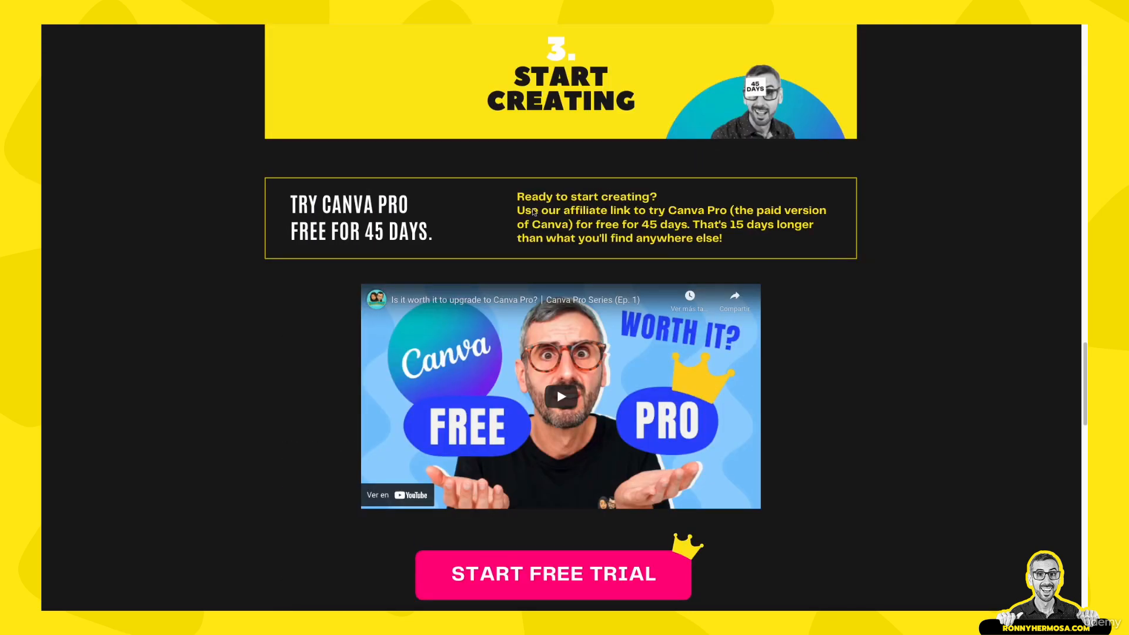
{"action": "scroll", "coordinate": [535, 213], "scroll_direction": "up", "scroll_amount": 13}
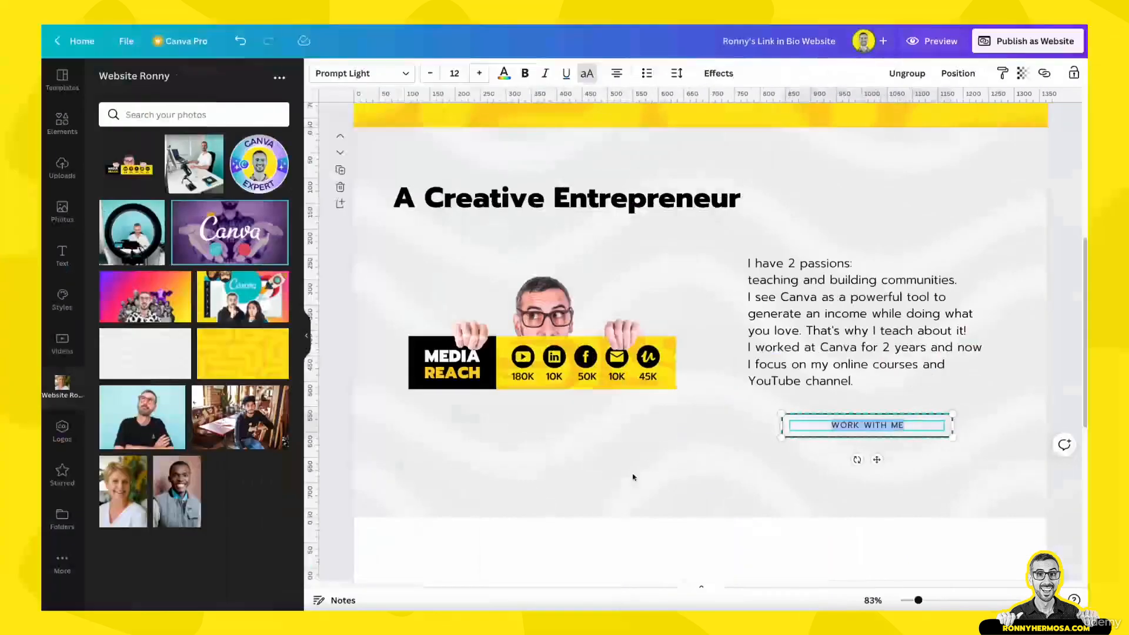
Replace the WORK WITH ME button wording with 'START YOUR CANVA JOURNEY', fixing the typo
{"action": "left_click", "coordinate": [744, 473]}
{"action": "double_click", "coordinate": [881, 426]}
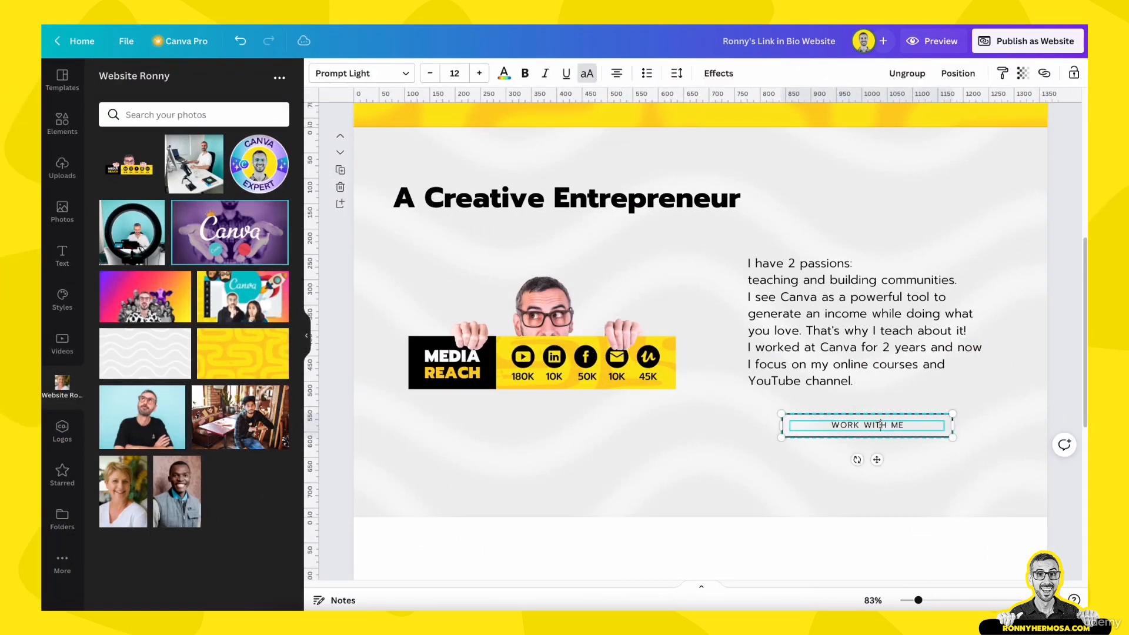
{"action": "left_click_drag", "start_coordinate": [913, 428], "coordinate": [817, 423]}
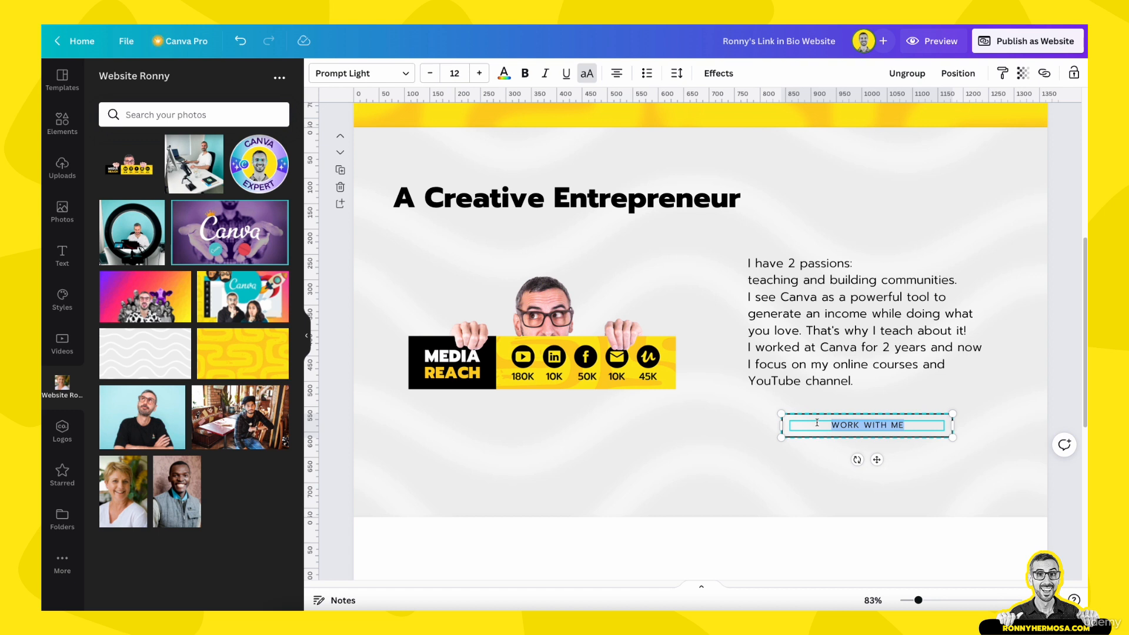
{"action": "key", "text": "BackSpace"}
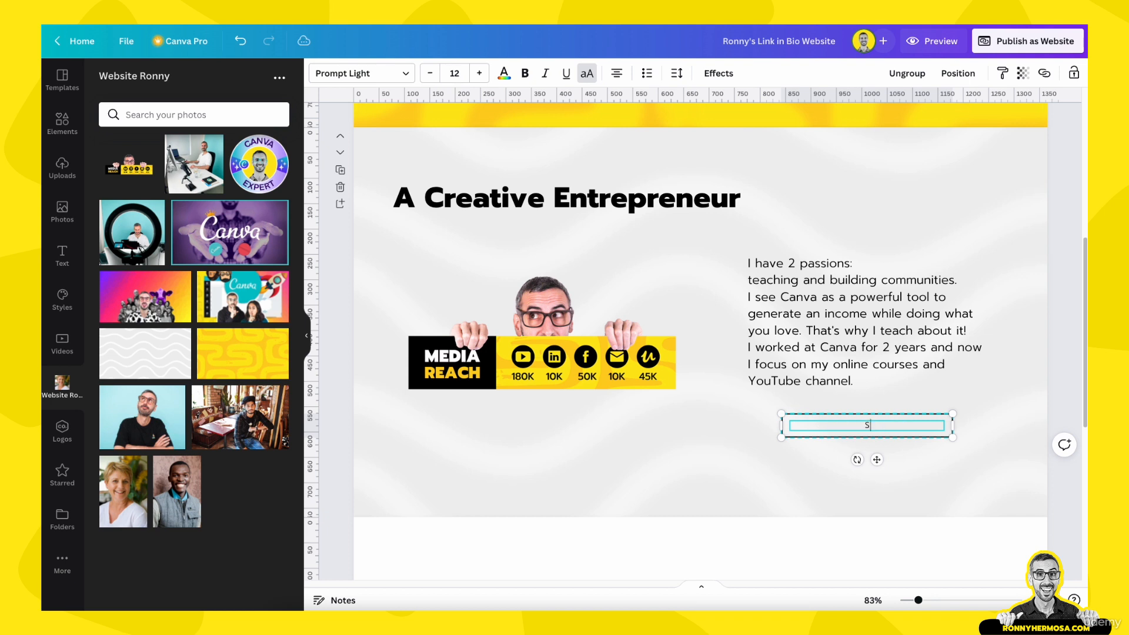
{"action": "type", "text": "START YOU"}
{"action": "type", "text": "R CANVA JOUR"}
{"action": "type", "text": "ENUY"}
{"action": "key", "text": "BackSpace"}
{"action": "key", "text": "BackSpace"}
{"action": "key", "text": "BackSpace"}
{"action": "key", "text": "BackSpace"}
{"action": "type", "text": "NEY"}
{"action": "left_click", "coordinate": [806, 502]}
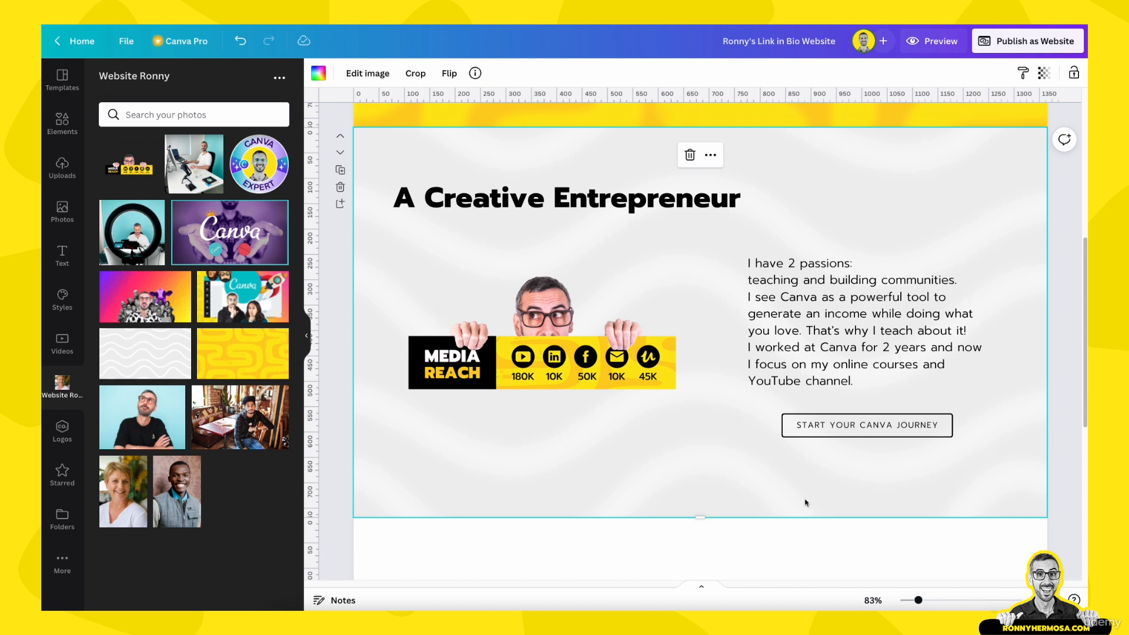
{"action": "left_click", "coordinate": [823, 430]}
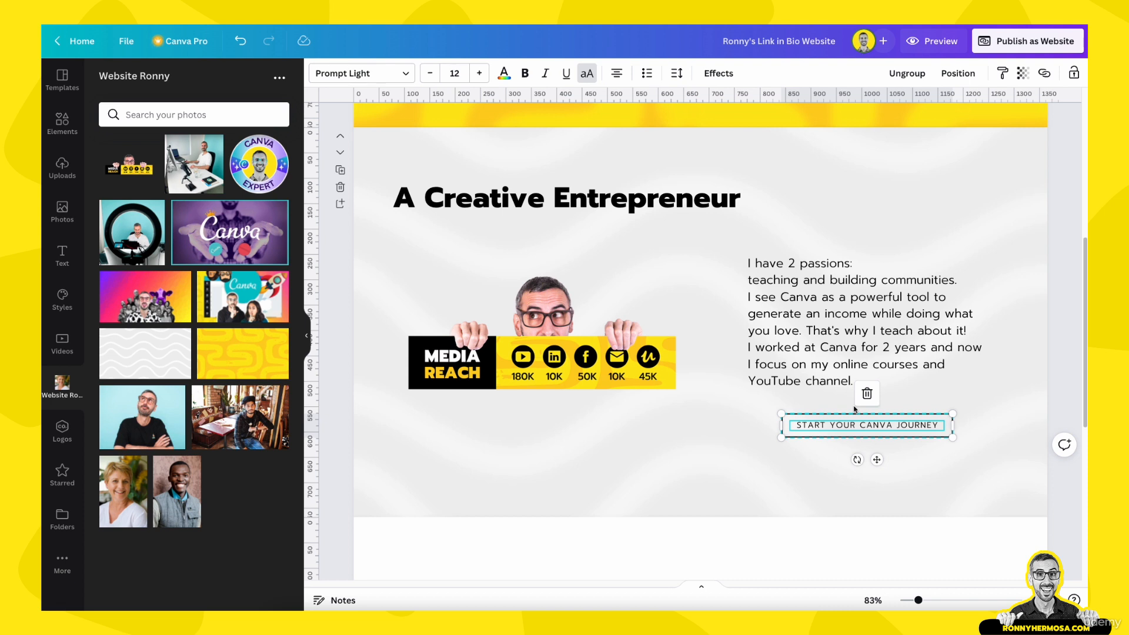
{"action": "left_click", "coordinate": [784, 465]}
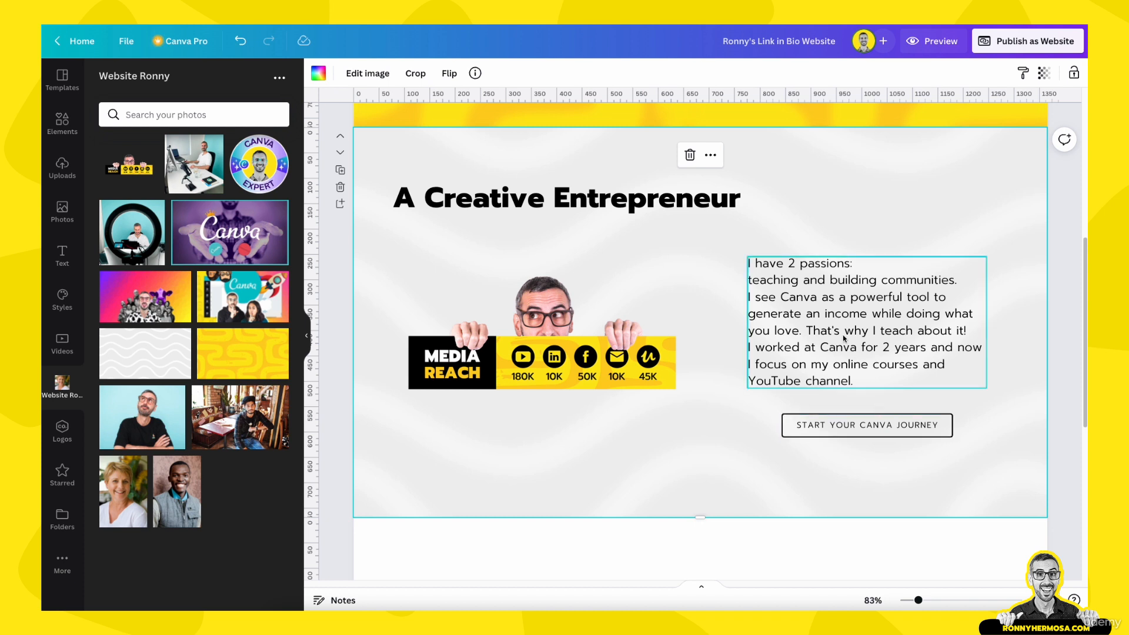
{"action": "left_click", "coordinate": [850, 432]}
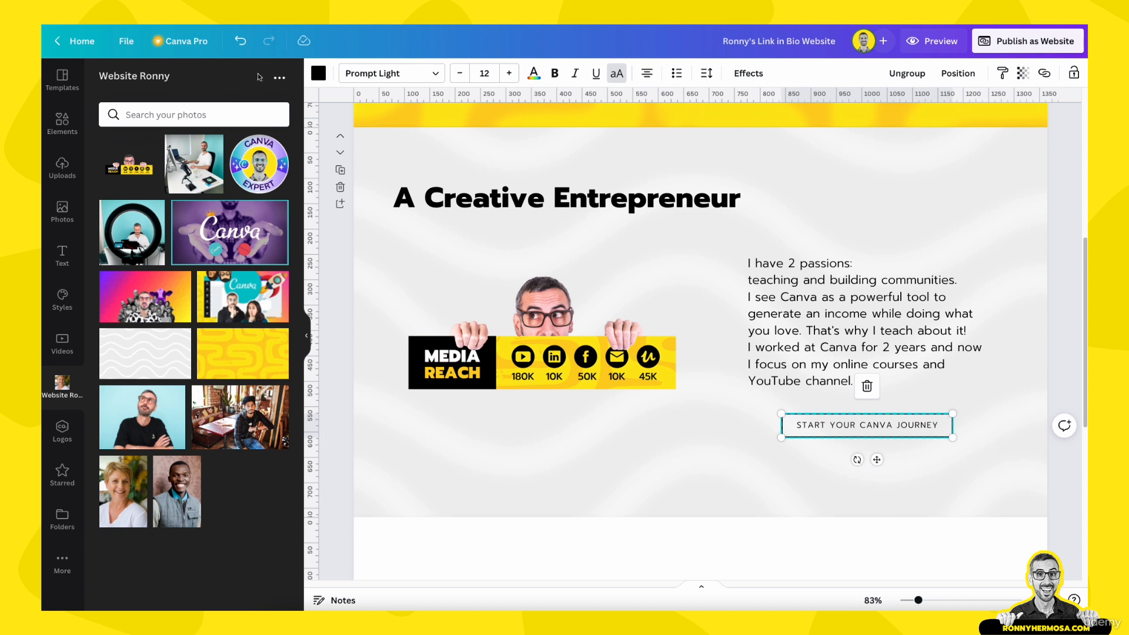
Outline the button in pink from the Learn with Ronny brand kit palette
{"action": "left_click", "coordinate": [318, 73]}
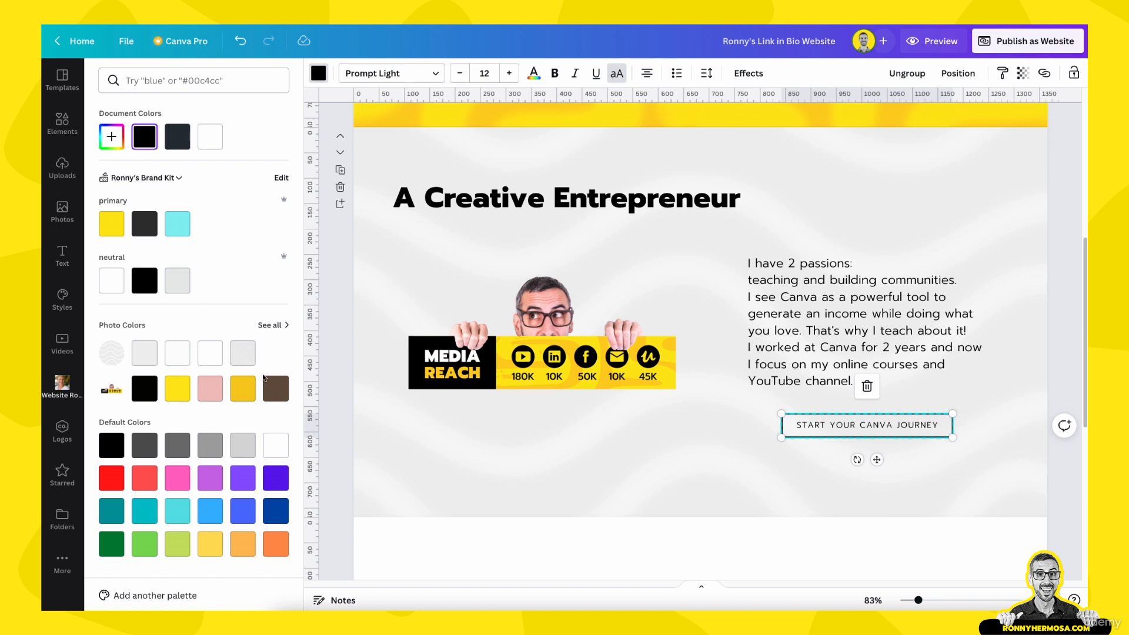
{"action": "left_click", "coordinate": [178, 178]}
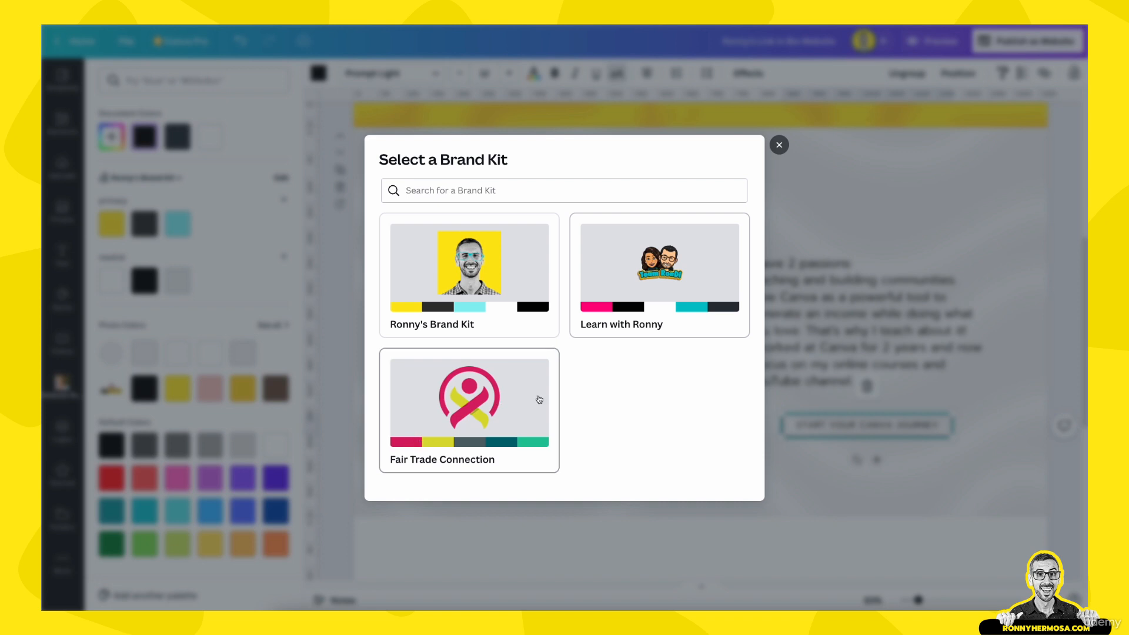
{"action": "left_click", "coordinate": [696, 263]}
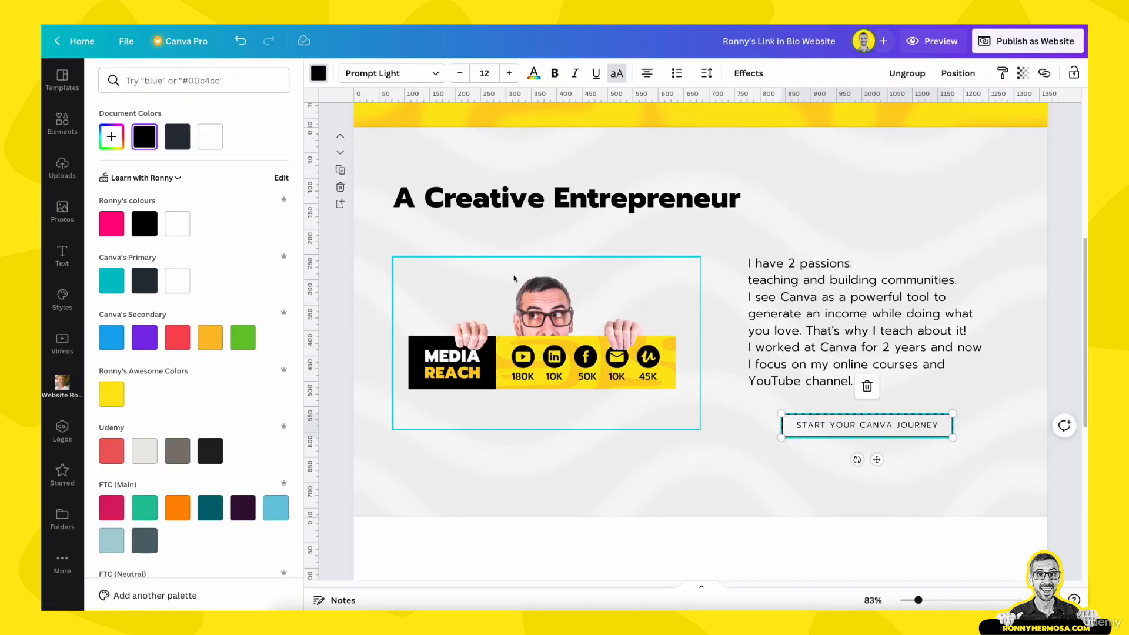
{"action": "left_click", "coordinate": [114, 226]}
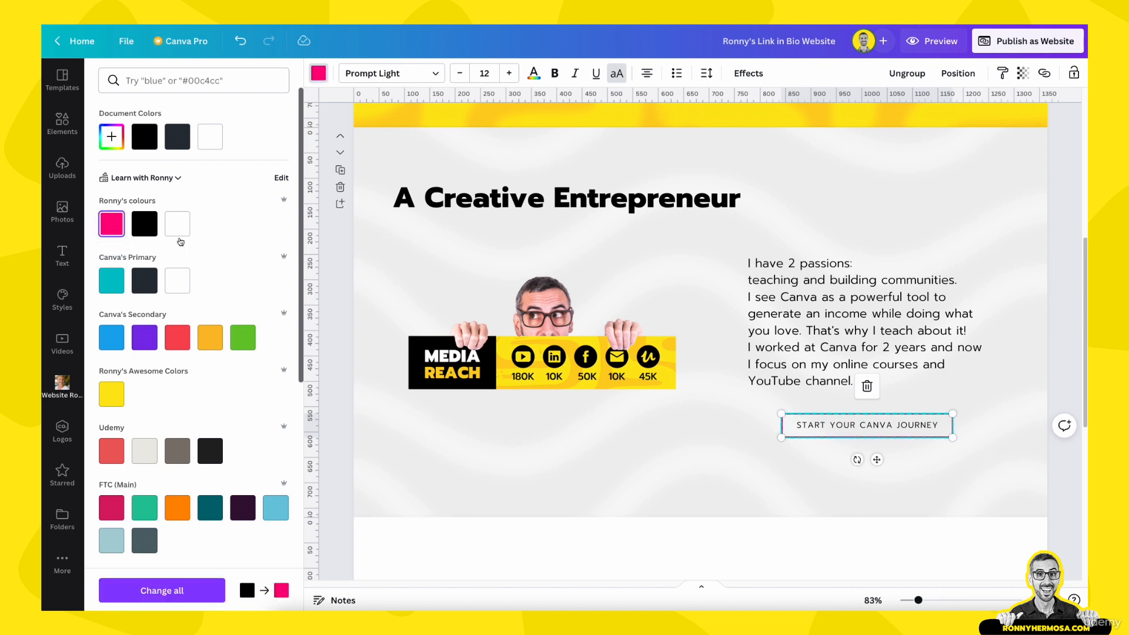
{"action": "left_click", "coordinate": [671, 481]}
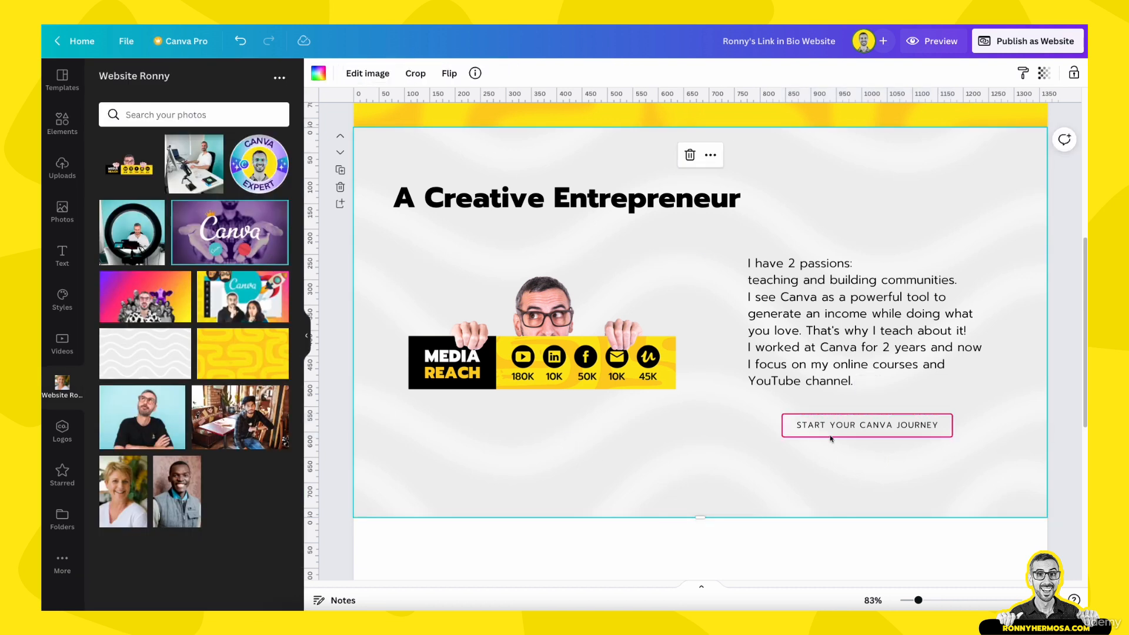
{"action": "left_click", "coordinate": [923, 427]}
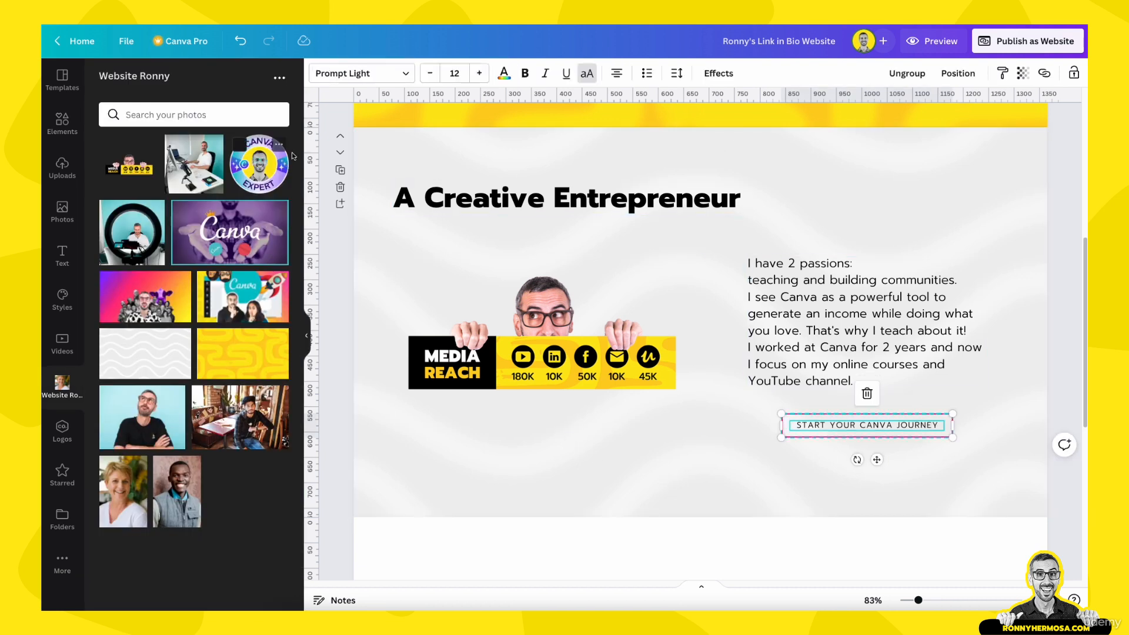
Make the button wording pink and bold, in the Prompt Bold font
{"action": "left_click", "coordinate": [504, 73]}
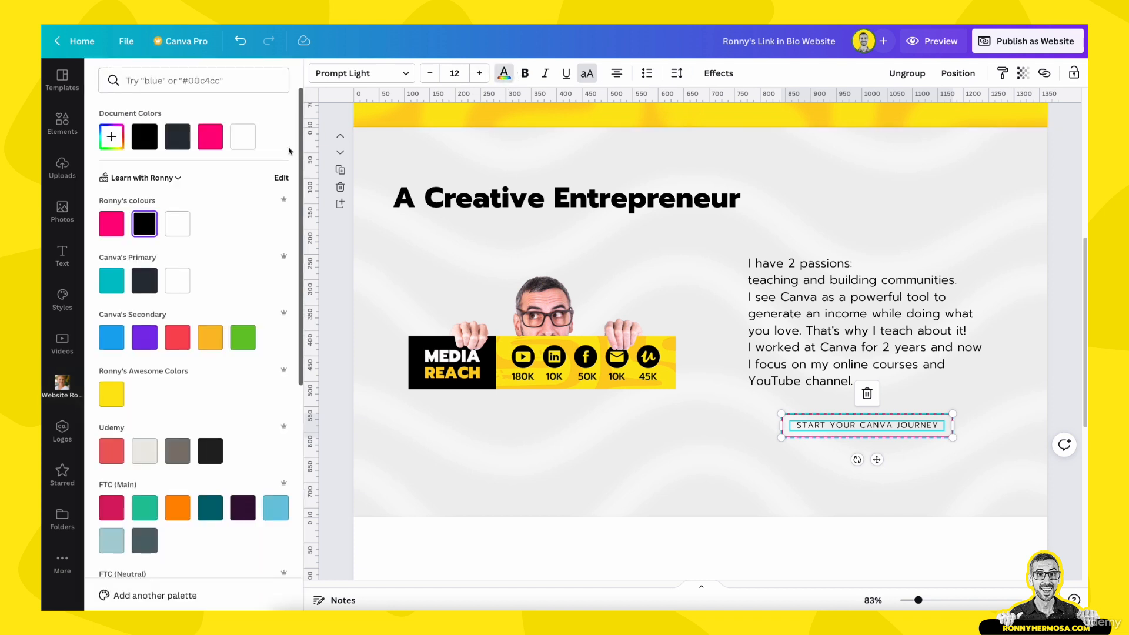
{"action": "left_click", "coordinate": [210, 137]}
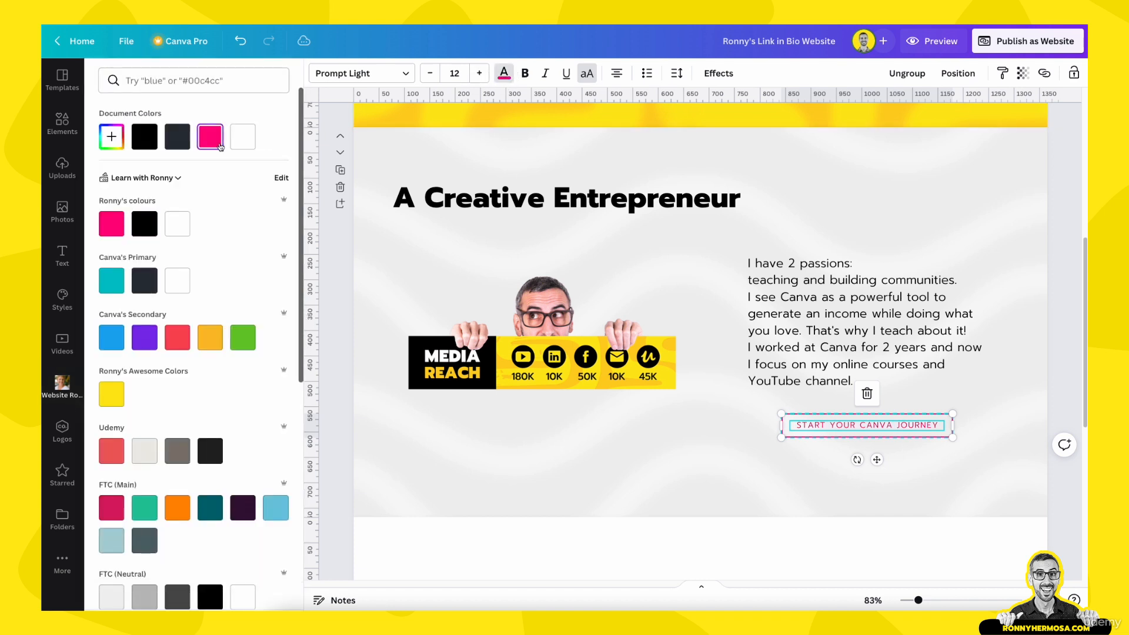
{"action": "left_click", "coordinate": [526, 76]}
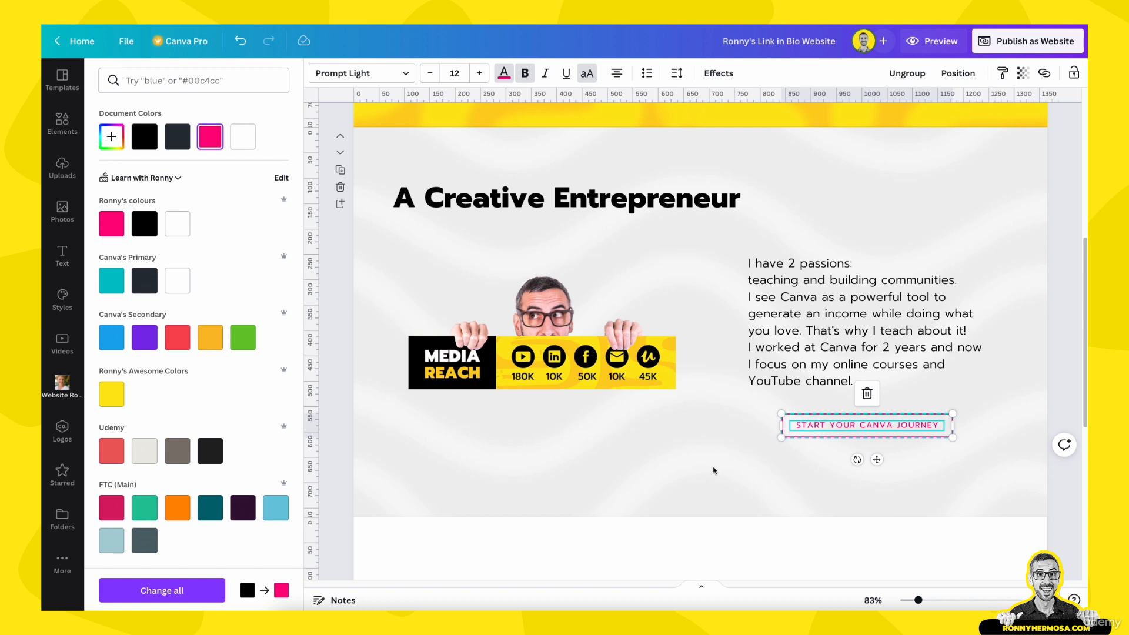
{"action": "left_click", "coordinate": [405, 74]}
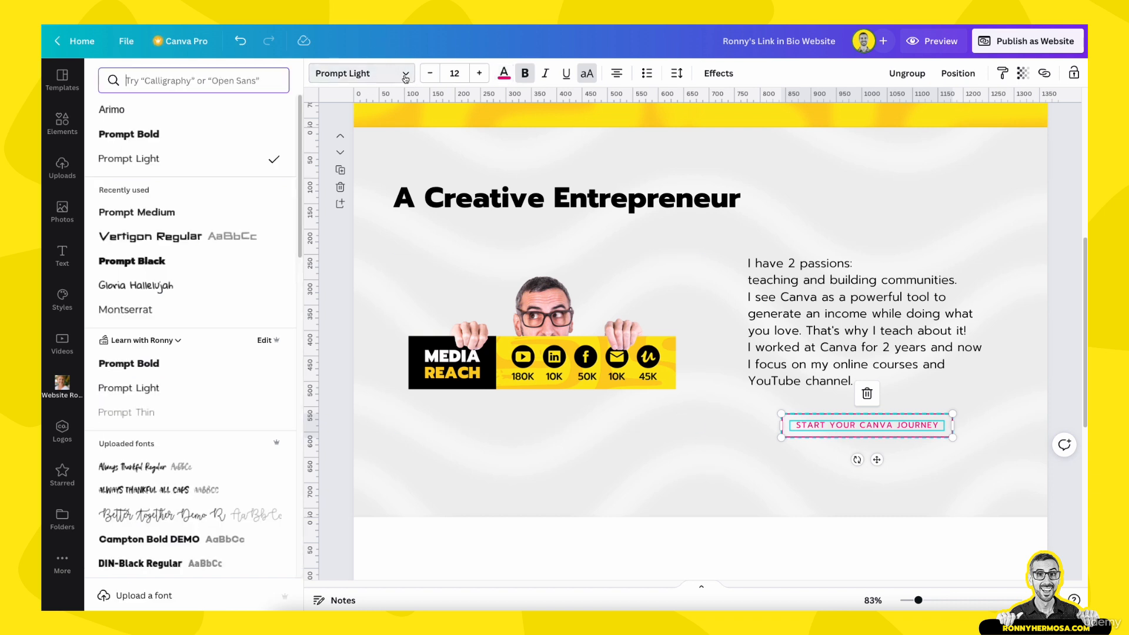
{"action": "left_click", "coordinate": [219, 143]}
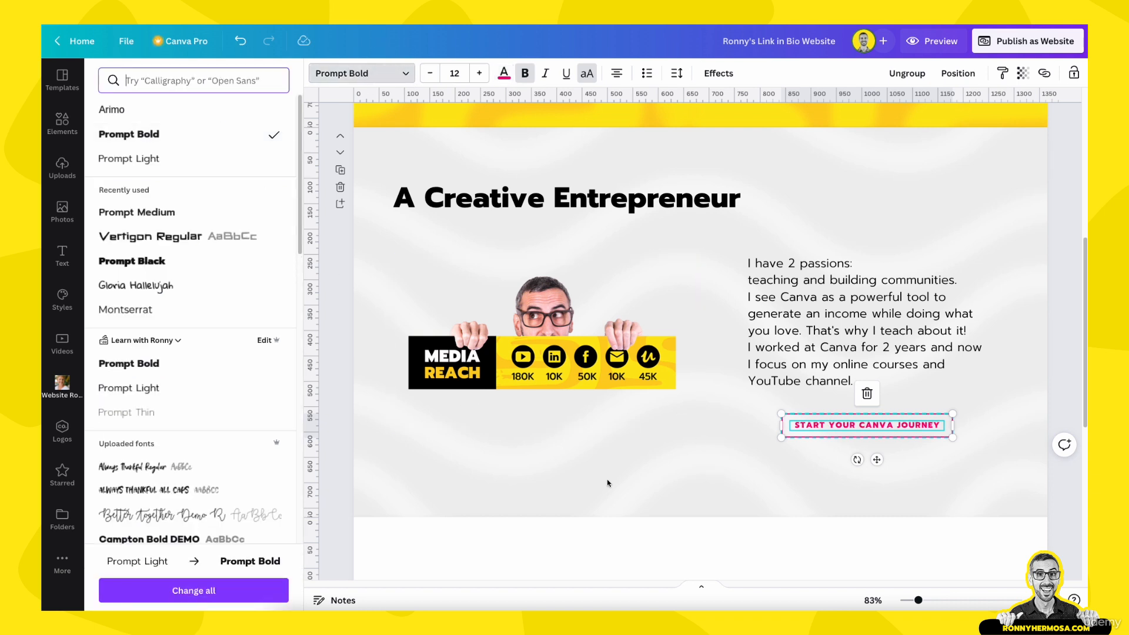
{"action": "double_click", "coordinate": [637, 486]}
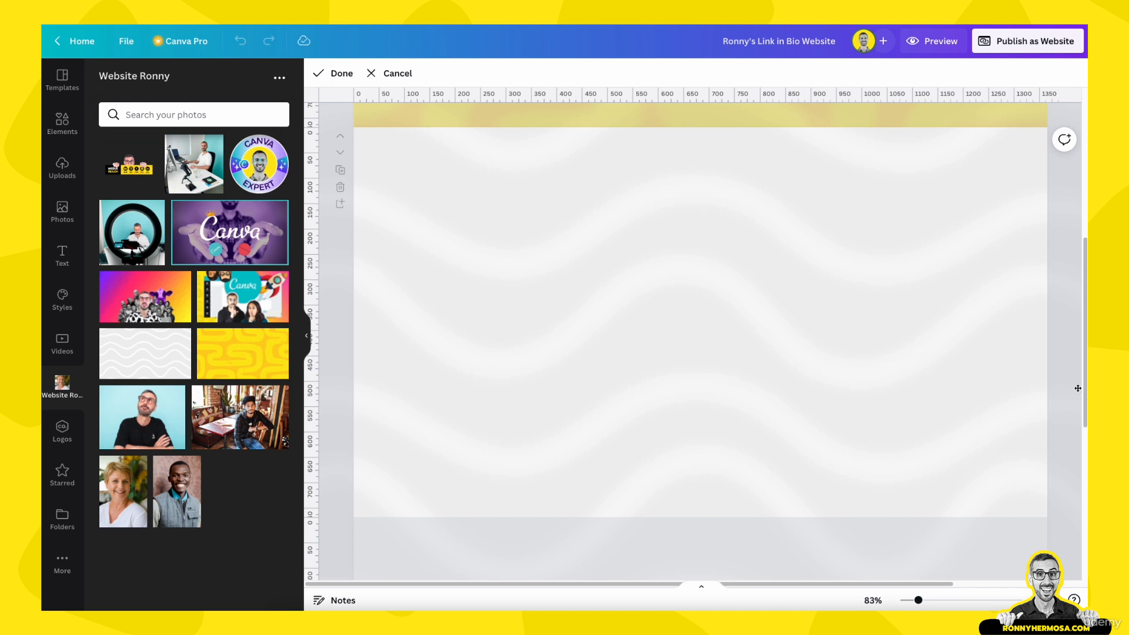
{"action": "left_click", "coordinate": [1060, 393]}
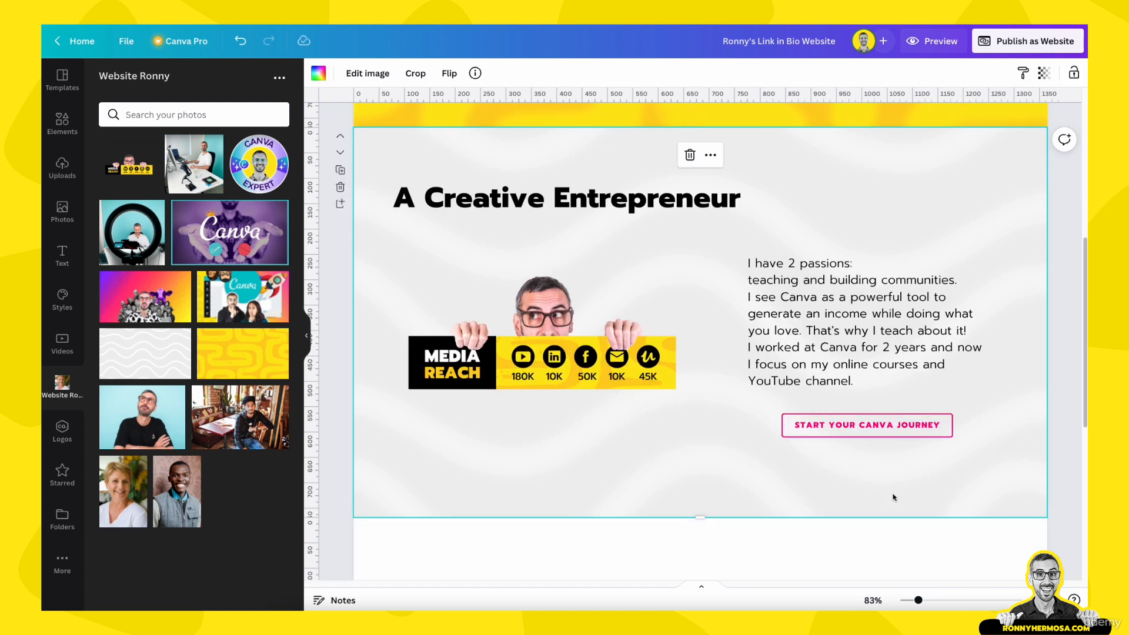
Raise the button text to size 15 and widen the button to fit one line
{"action": "left_click", "coordinate": [873, 428]}
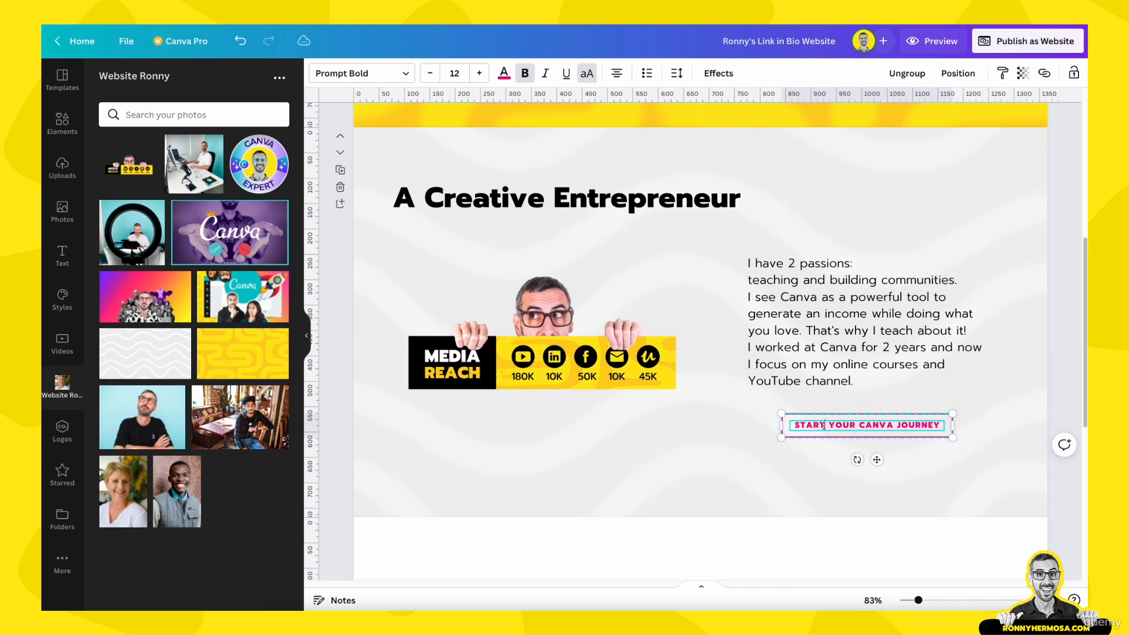
{"action": "left_click", "coordinate": [480, 73]}
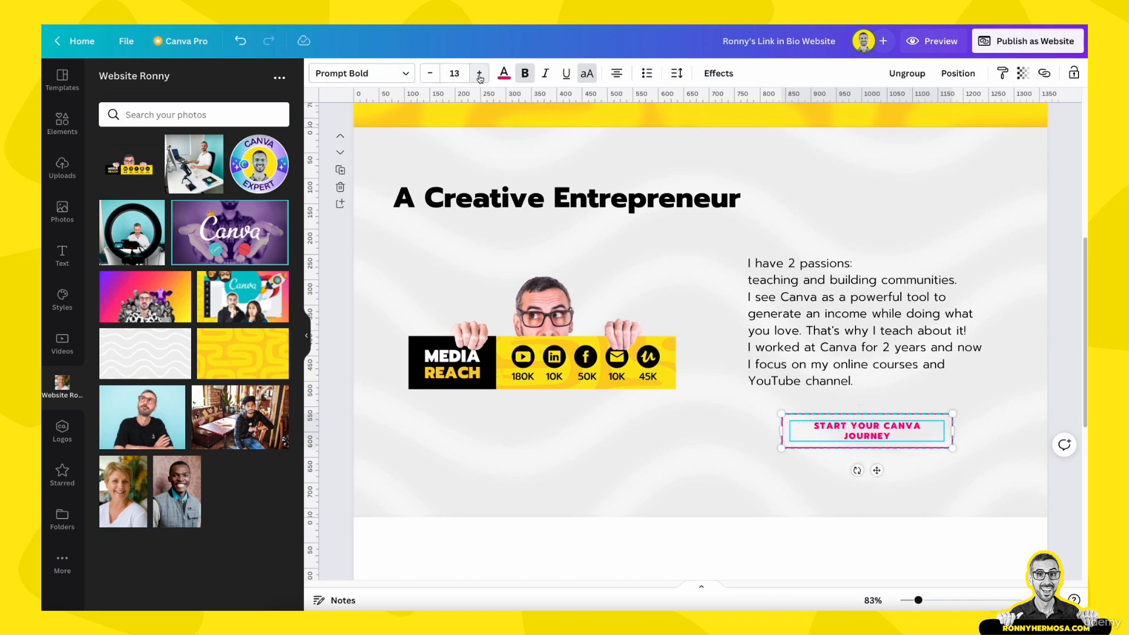
{"action": "left_click", "coordinate": [479, 73]}
{"action": "left_click", "coordinate": [479, 73]}
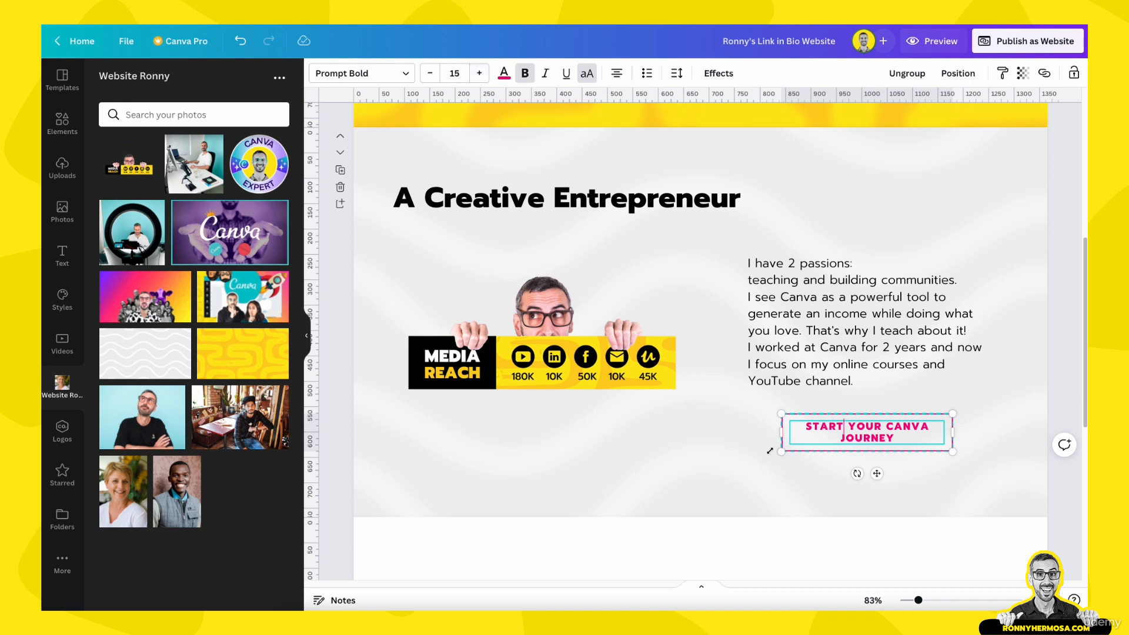
{"action": "left_click_drag", "start_coordinate": [786, 435], "coordinate": [744, 431]}
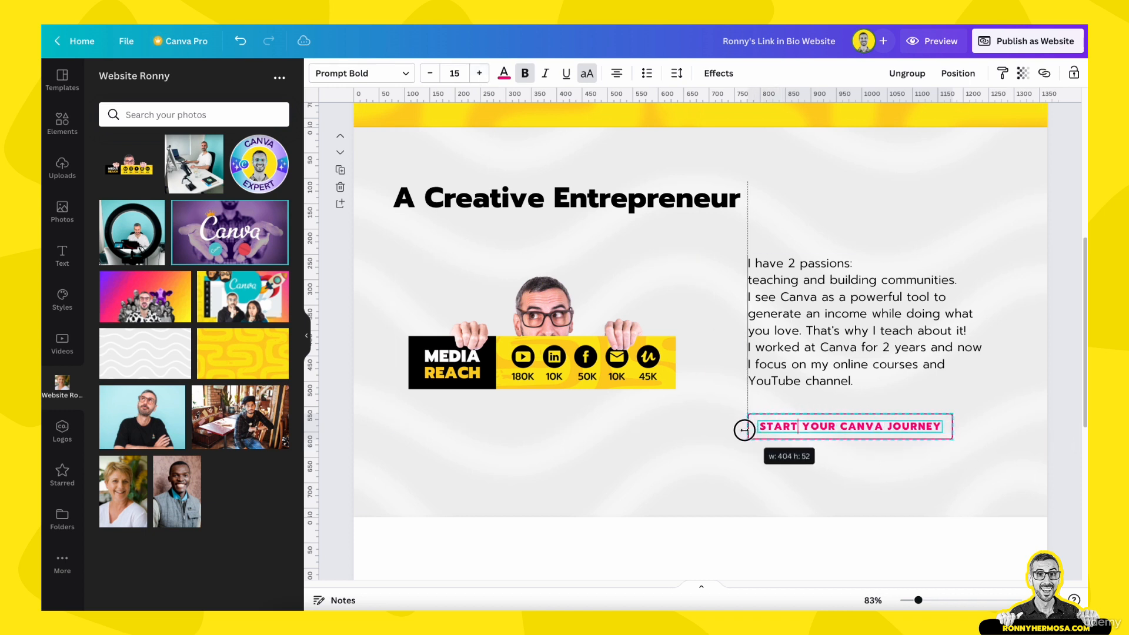
Nudge the button into place just below the passions paragraph
{"action": "left_click", "coordinate": [719, 467]}
{"action": "left_click_drag", "start_coordinate": [835, 430], "coordinate": [851, 425]}
{"action": "left_click", "coordinate": [821, 507]}
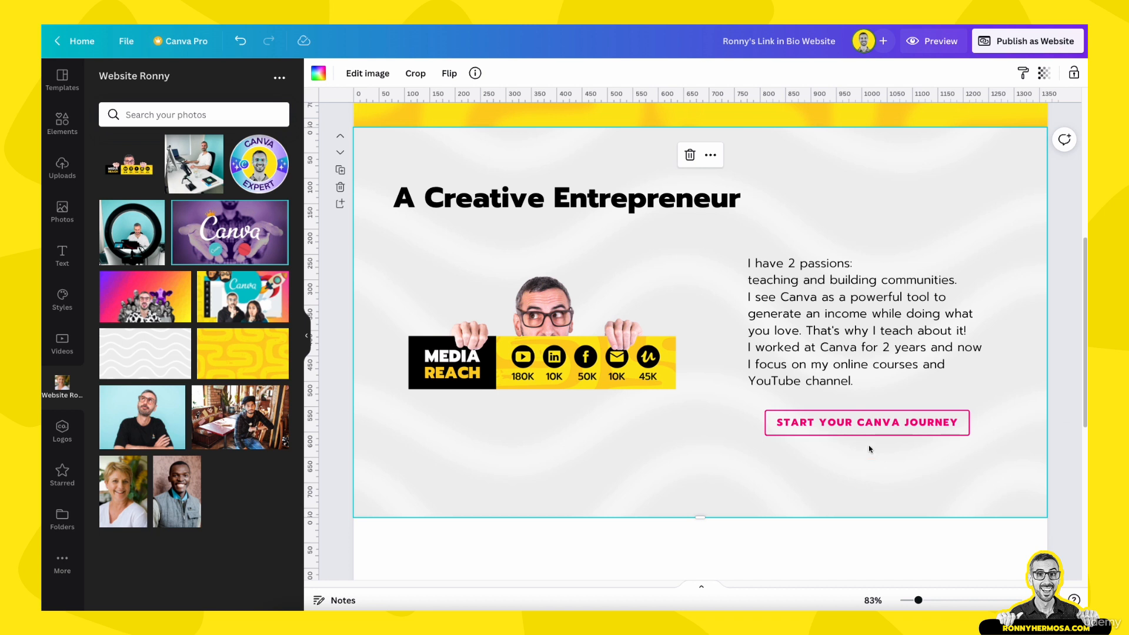
{"action": "left_click", "coordinate": [873, 428]}
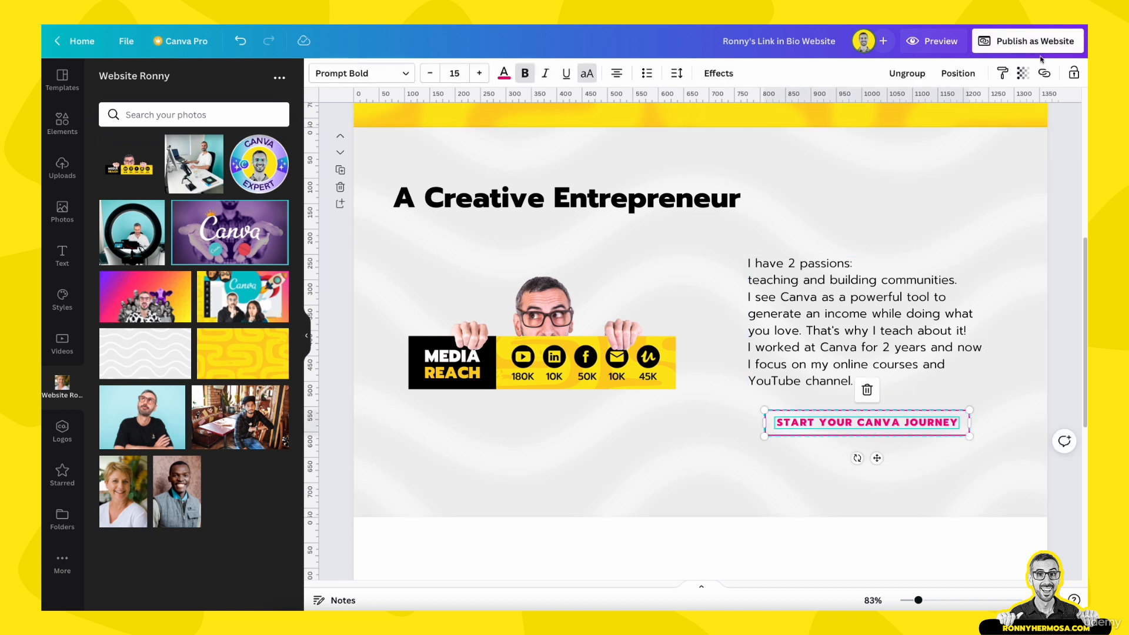
Link the button text to the site's canva.site address and toggle its underline
{"action": "left_click", "coordinate": [1045, 73]}
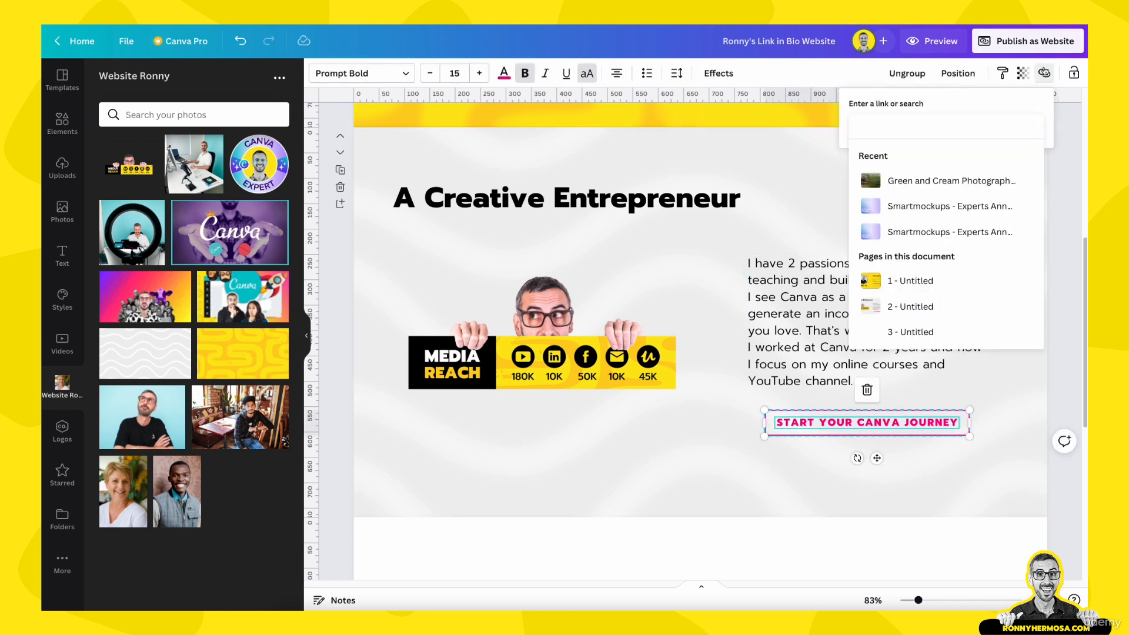
{"action": "type", "text": "https://ronnyhermosa.my.canva.site/"}
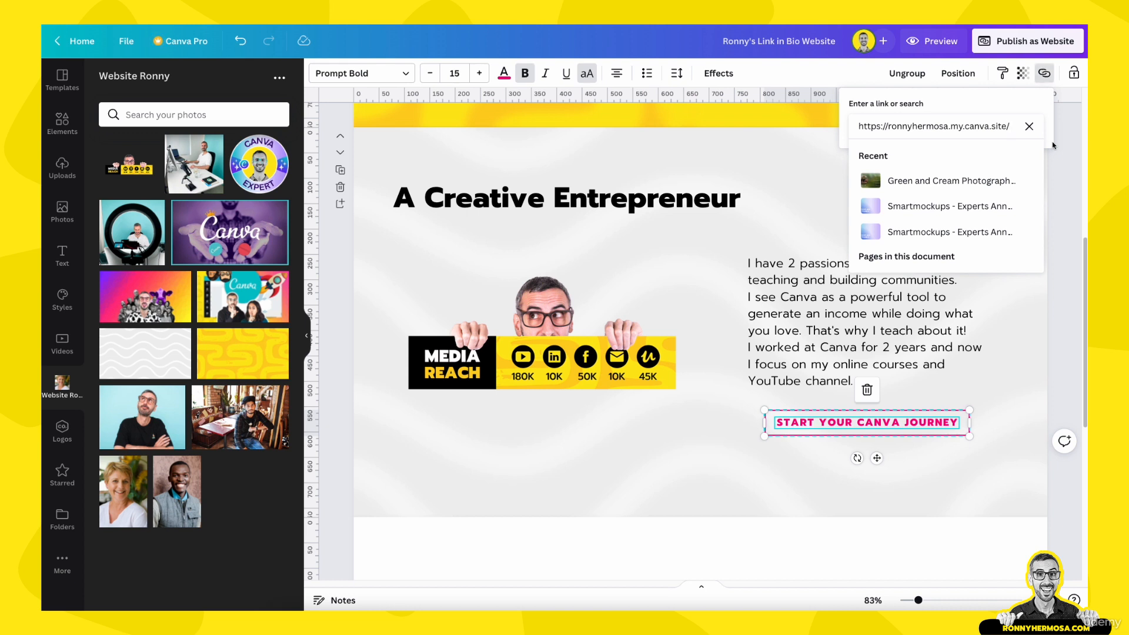
{"action": "key", "text": "Return"}
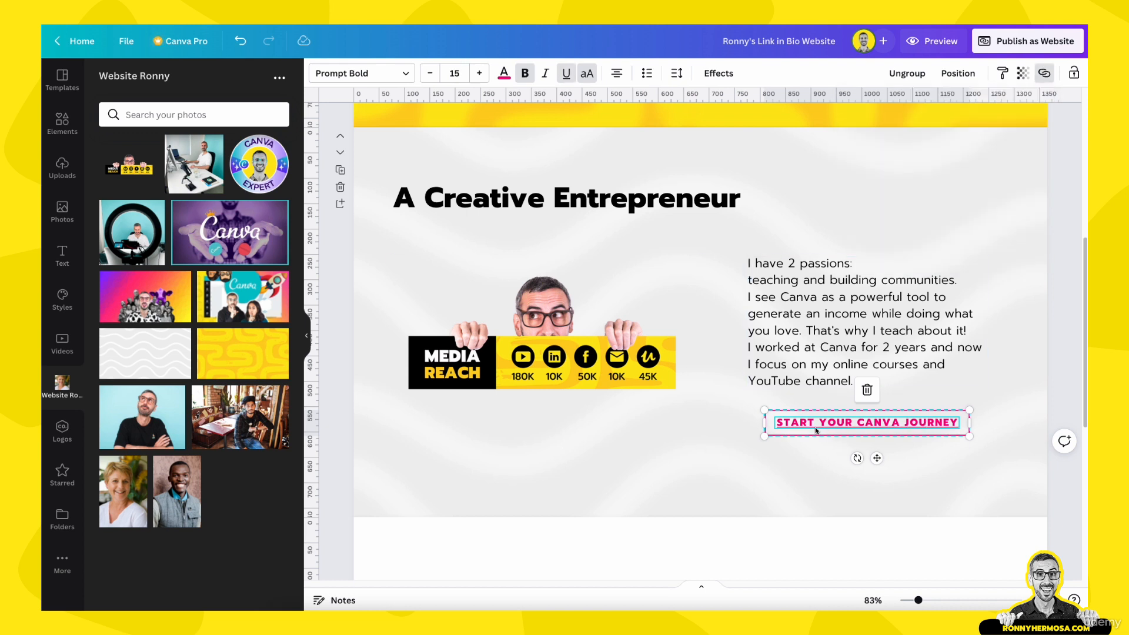
{"action": "left_click", "coordinate": [566, 75]}
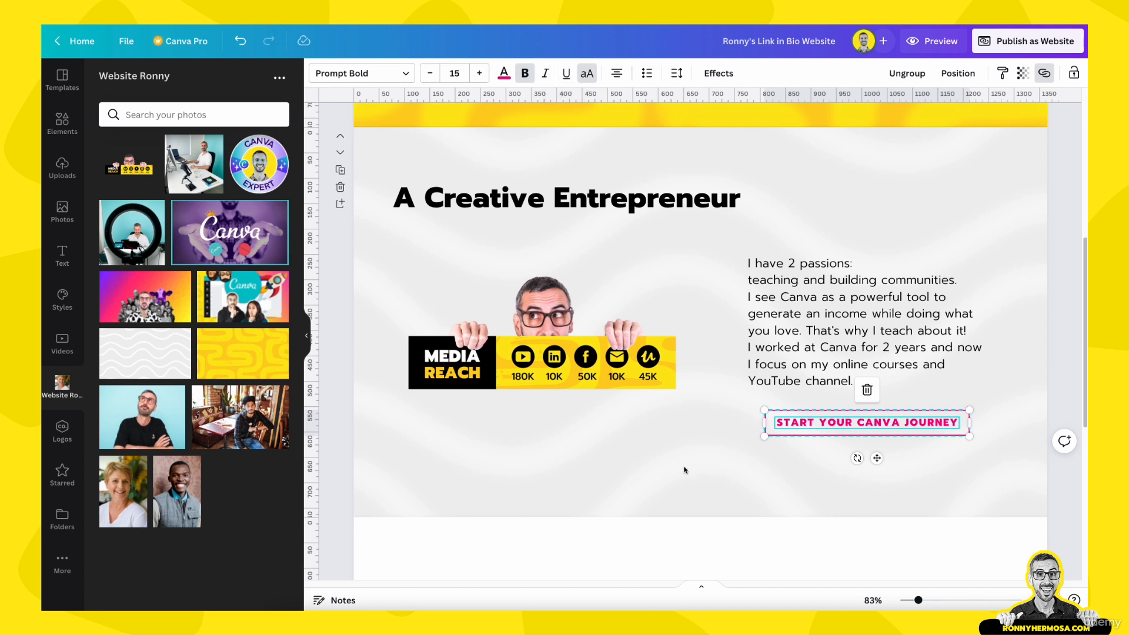
Select the whole button group and check the link already on its text
{"action": "left_click", "coordinate": [753, 473]}
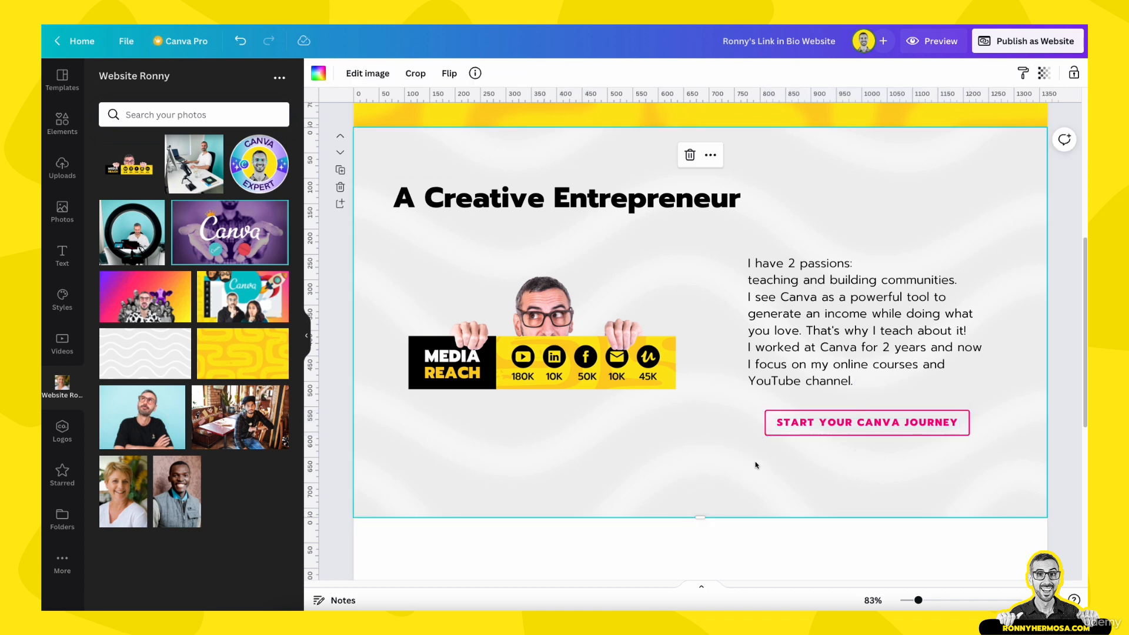
{"action": "left_click", "coordinate": [768, 430]}
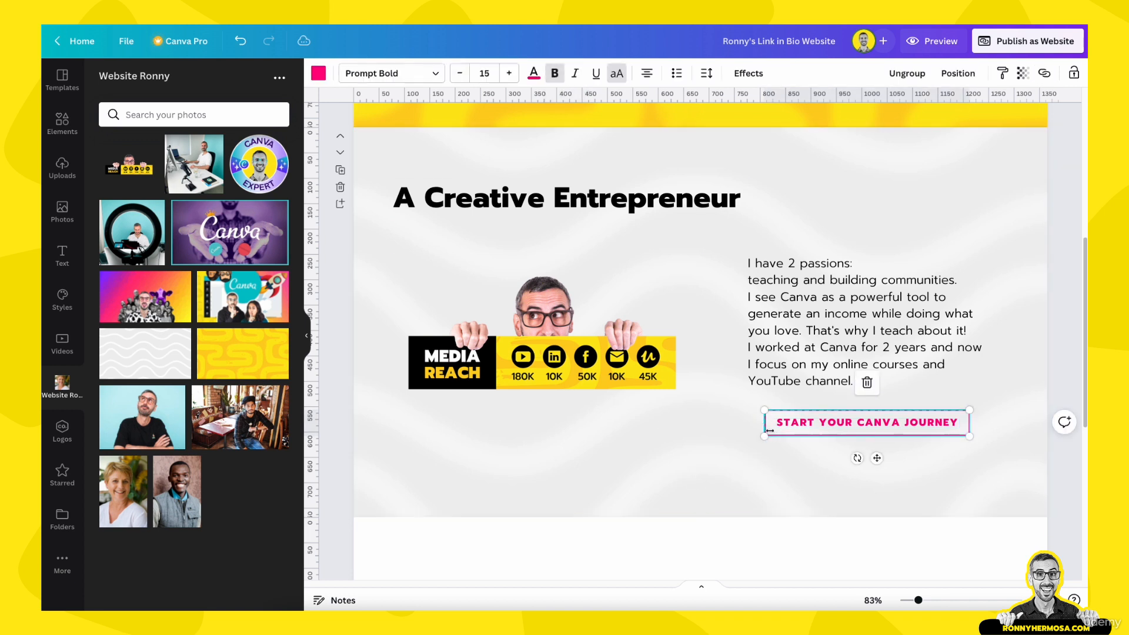
{"action": "left_click", "coordinate": [786, 466]}
{"action": "left_click", "coordinate": [796, 424]}
{"action": "left_click", "coordinate": [799, 483]}
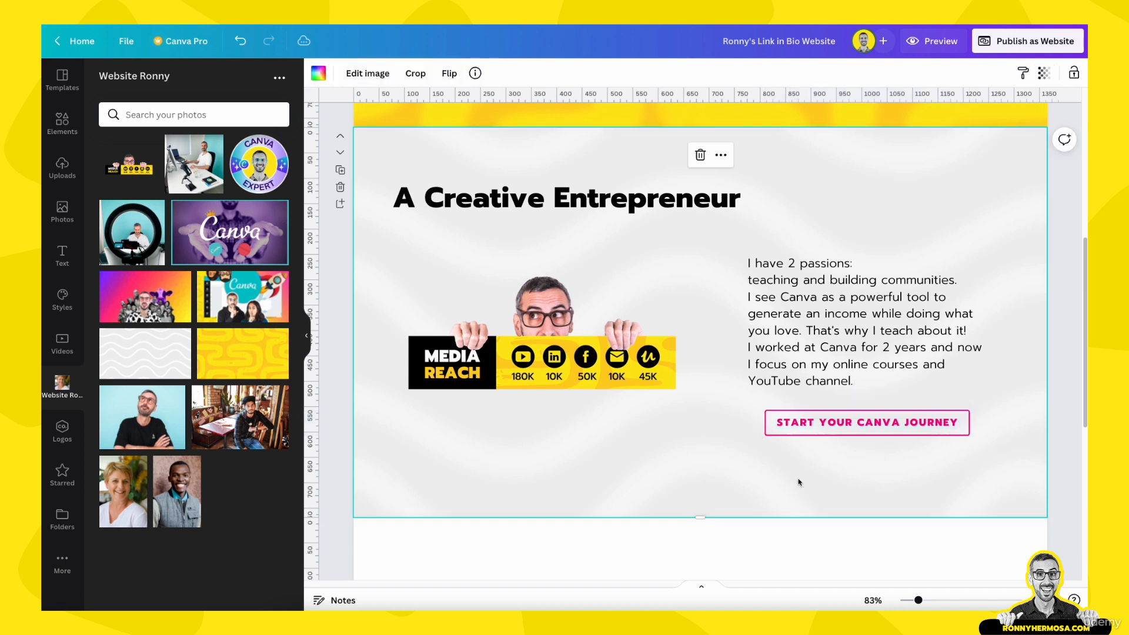
{"action": "left_click", "coordinate": [799, 424]}
{"action": "left_click", "coordinate": [705, 433]}
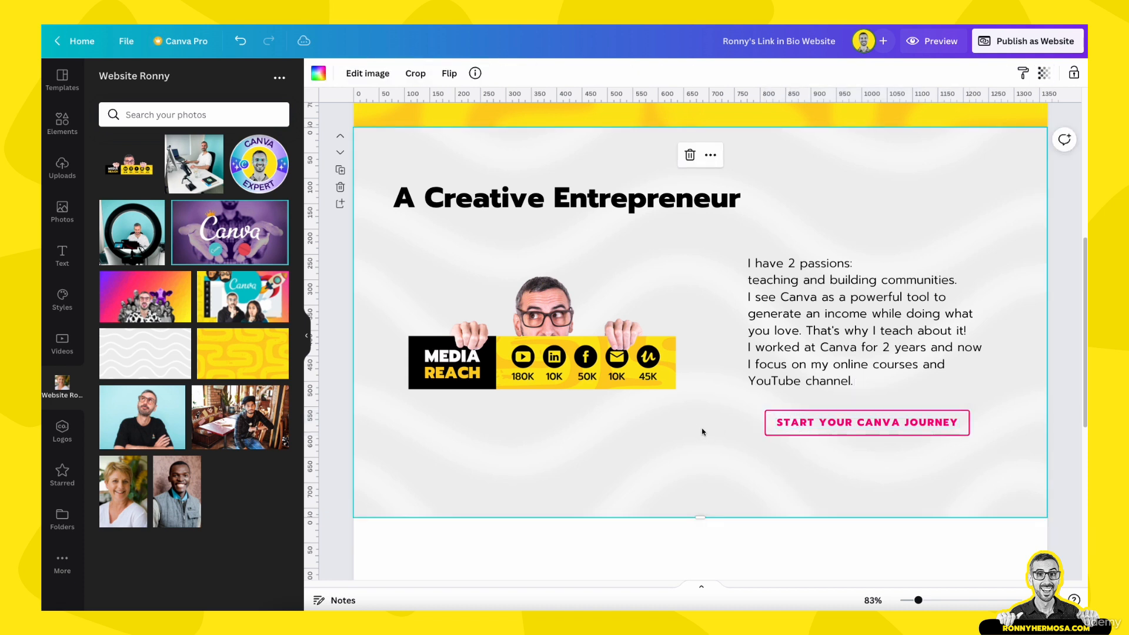
{"action": "left_click", "coordinate": [785, 425]}
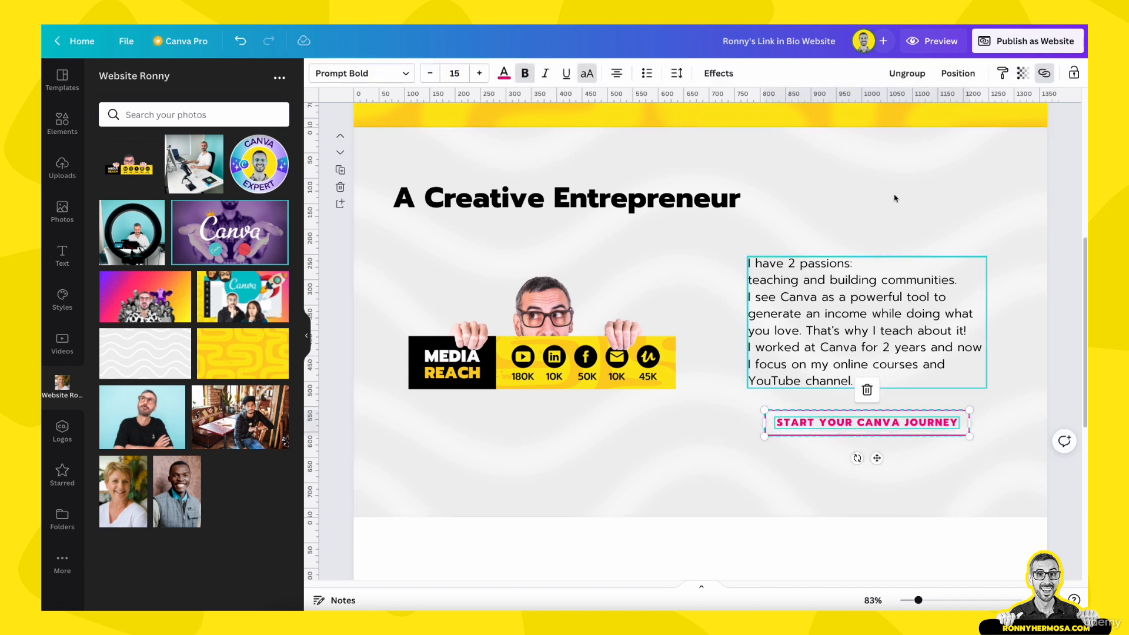
{"action": "left_click", "coordinate": [1044, 76]}
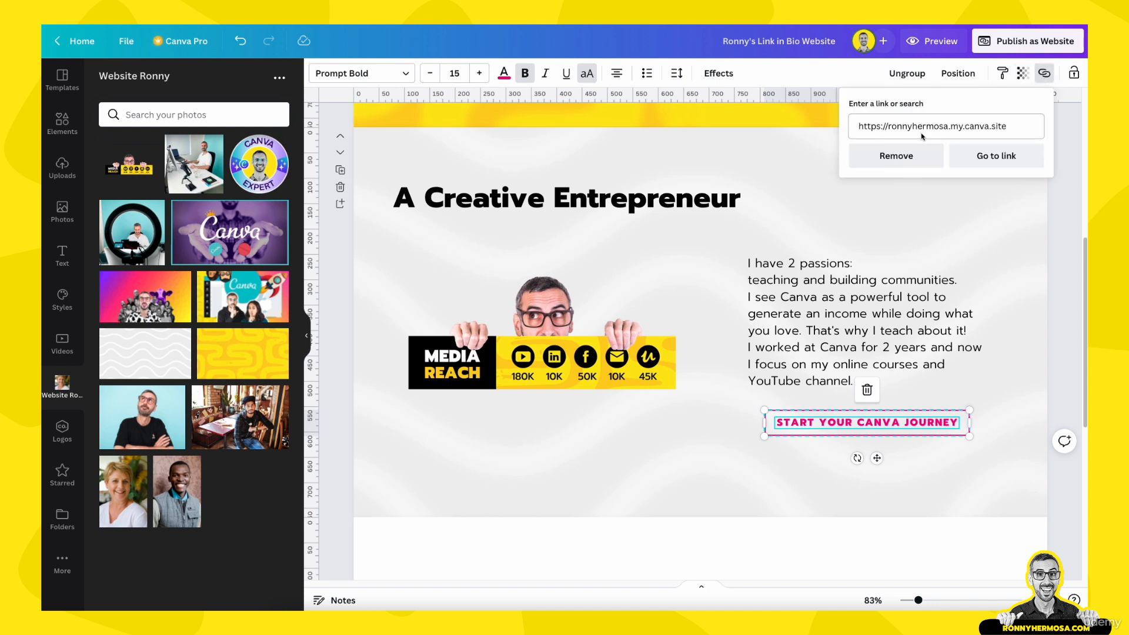
{"action": "left_click", "coordinate": [991, 450]}
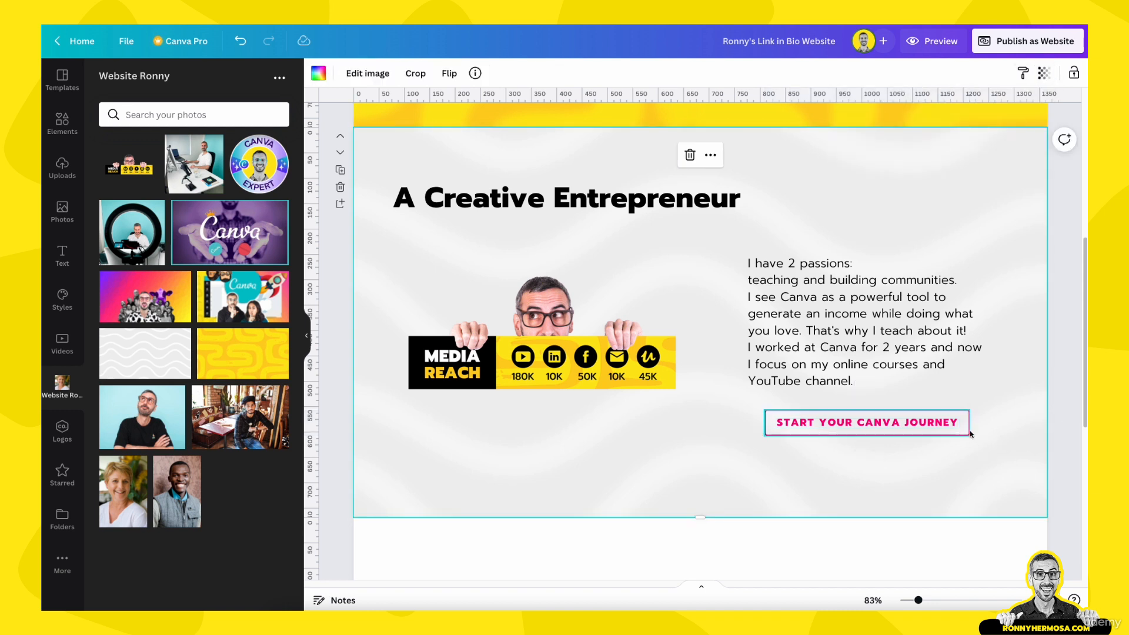
Link the whole button group to the website's canva.site address
{"action": "left_click", "coordinate": [969, 431]}
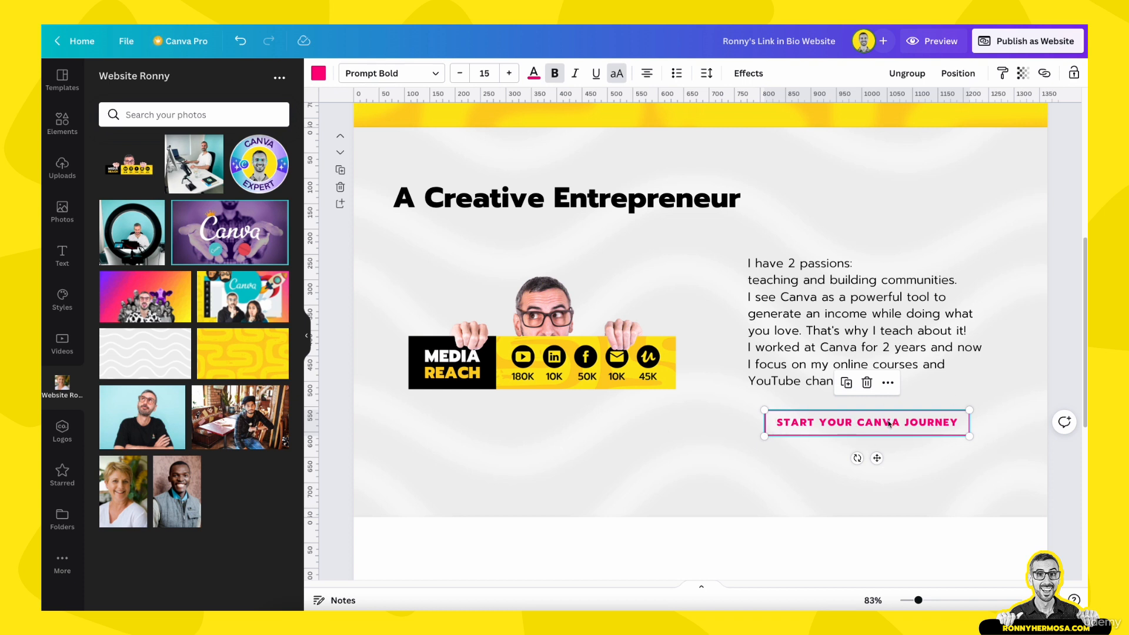
{"action": "left_click", "coordinate": [1044, 74]}
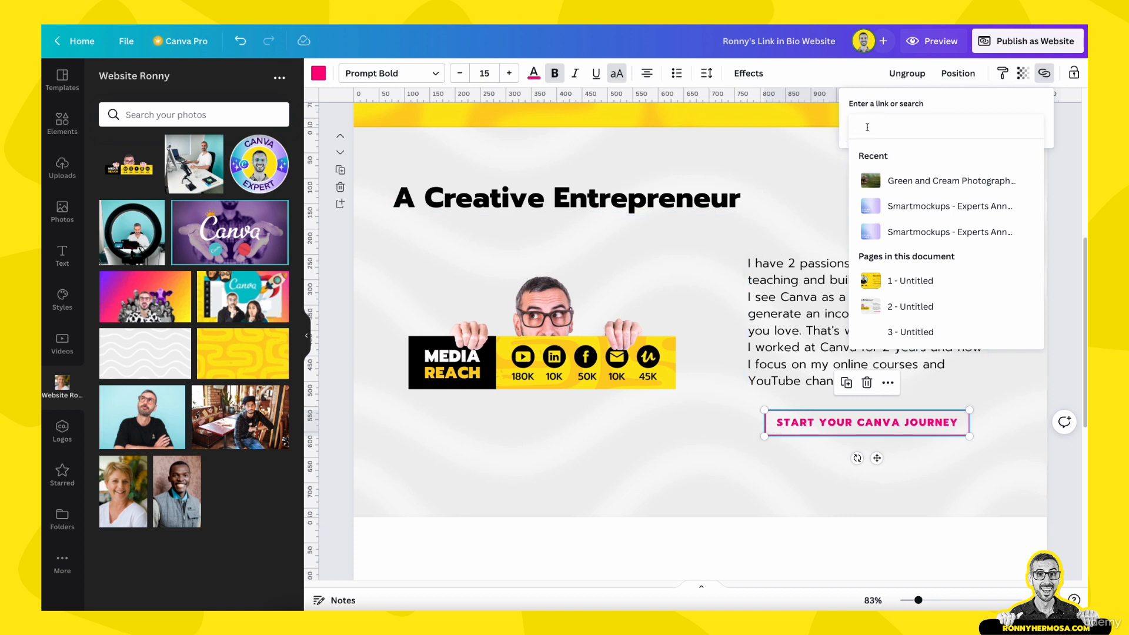
{"action": "type", "text": "https://ronnyhermosa.my.canva.site/"}
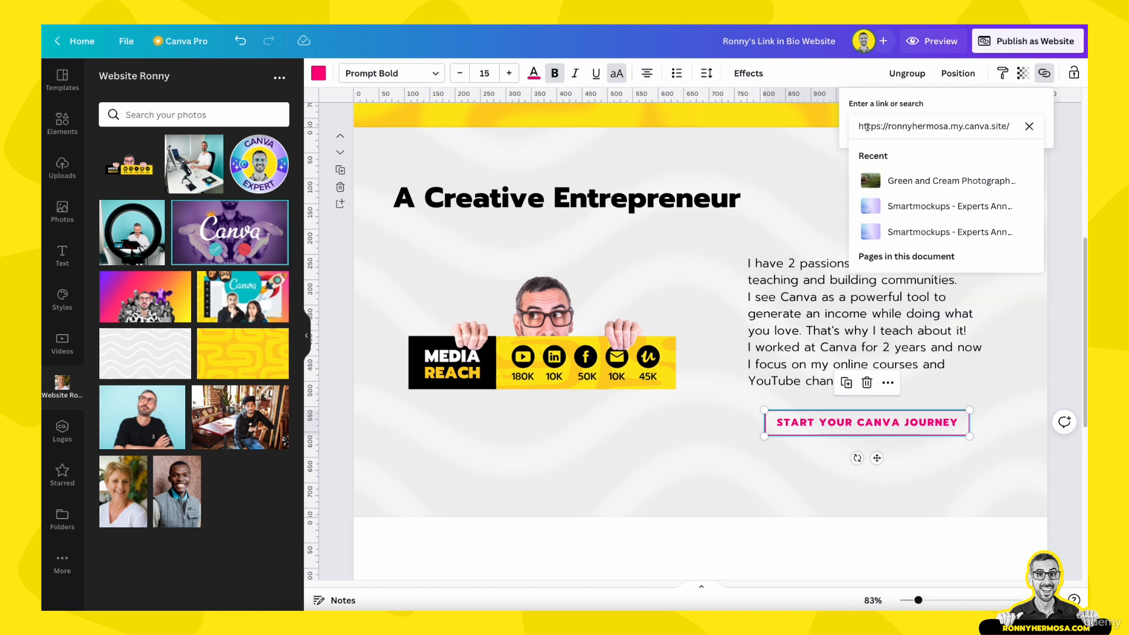
{"action": "key", "text": "Return"}
{"action": "left_click", "coordinate": [743, 468]}
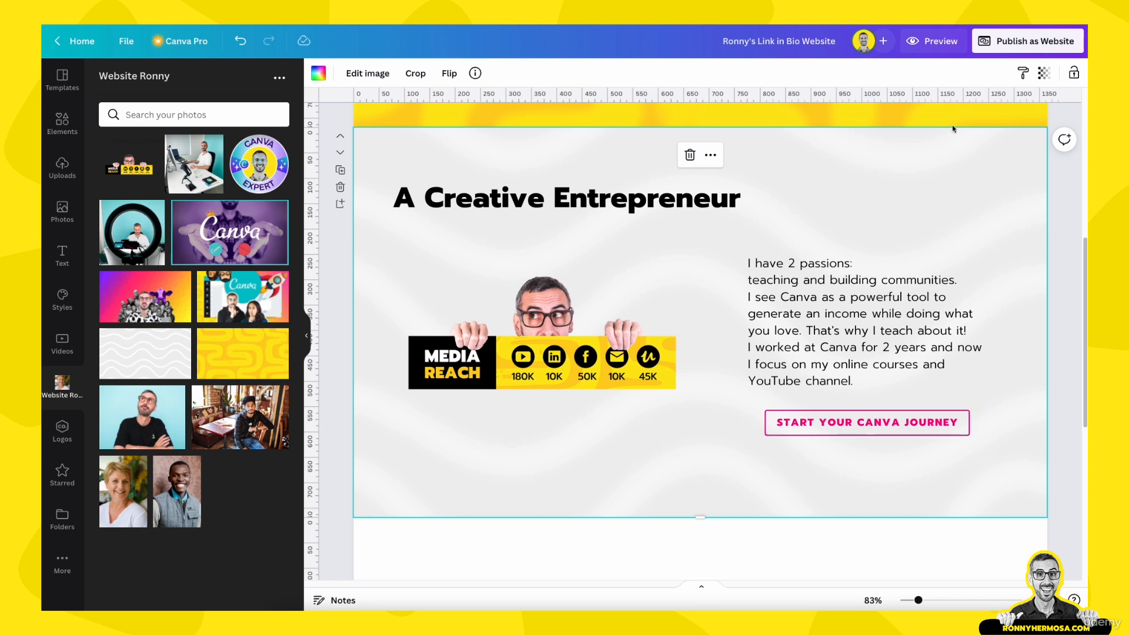
Scroll through the website preview on desktop, then in the phone layout
{"action": "left_click", "coordinate": [948, 41]}
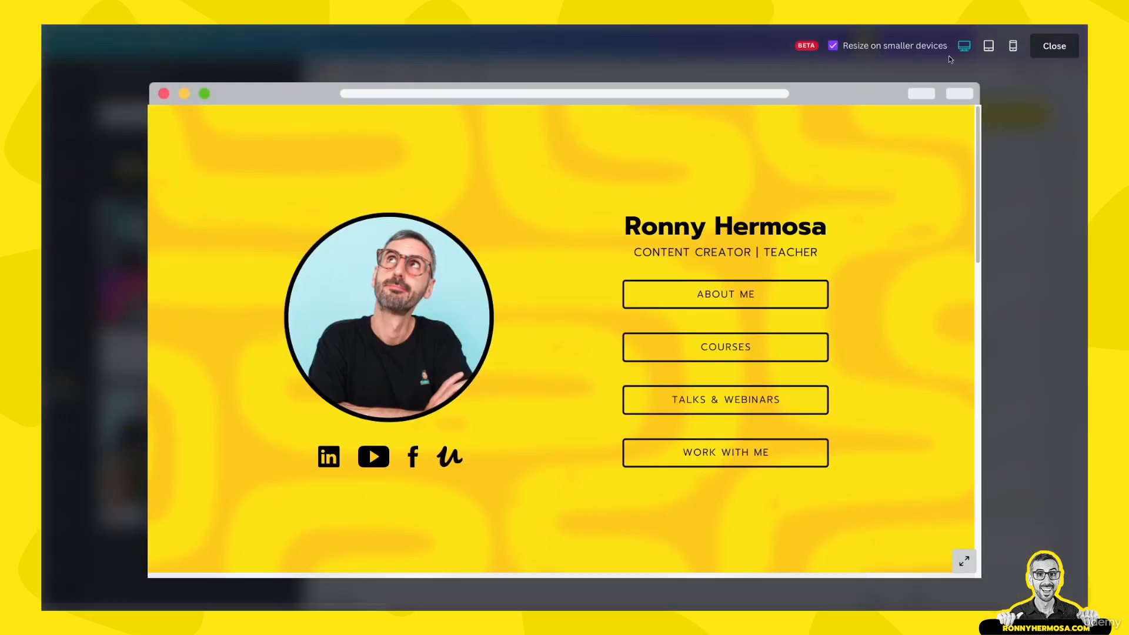
{"action": "scroll", "coordinate": [880, 269], "scroll_direction": "down", "scroll_amount": 2}
{"action": "scroll", "coordinate": [881, 268], "scroll_direction": "down", "scroll_amount": 6}
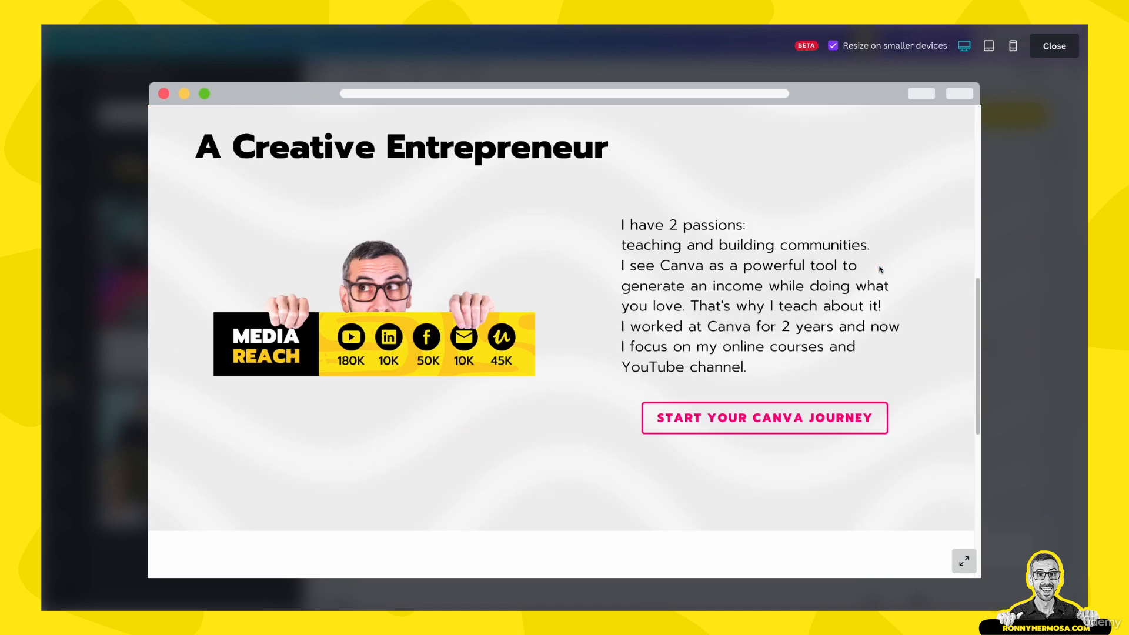
{"action": "scroll", "coordinate": [880, 269], "scroll_direction": "up", "scroll_amount": 5}
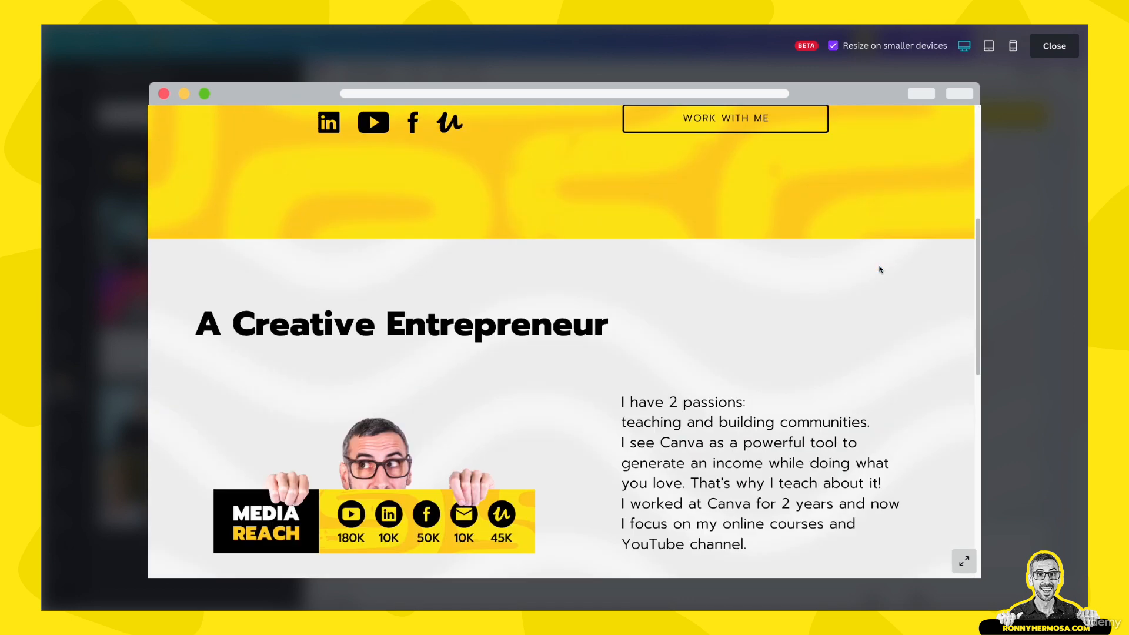
{"action": "left_click", "coordinate": [1015, 47]}
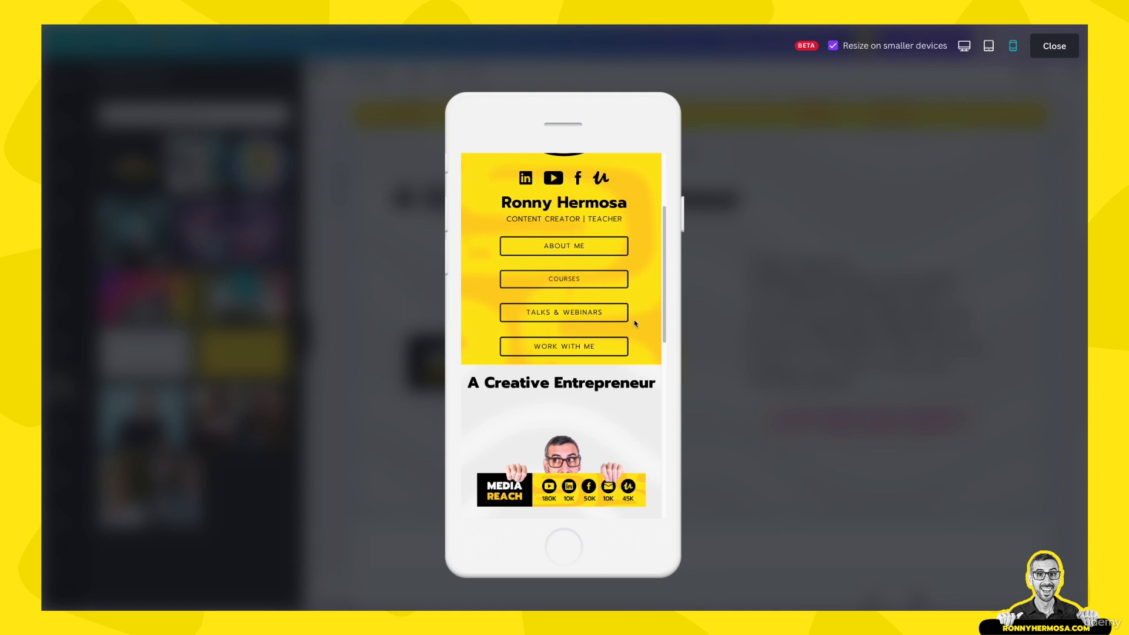
{"action": "scroll", "coordinate": [565, 341], "scroll_direction": "down", "scroll_amount": 4}
{"action": "scroll", "coordinate": [581, 348], "scroll_direction": "up", "scroll_amount": 3}
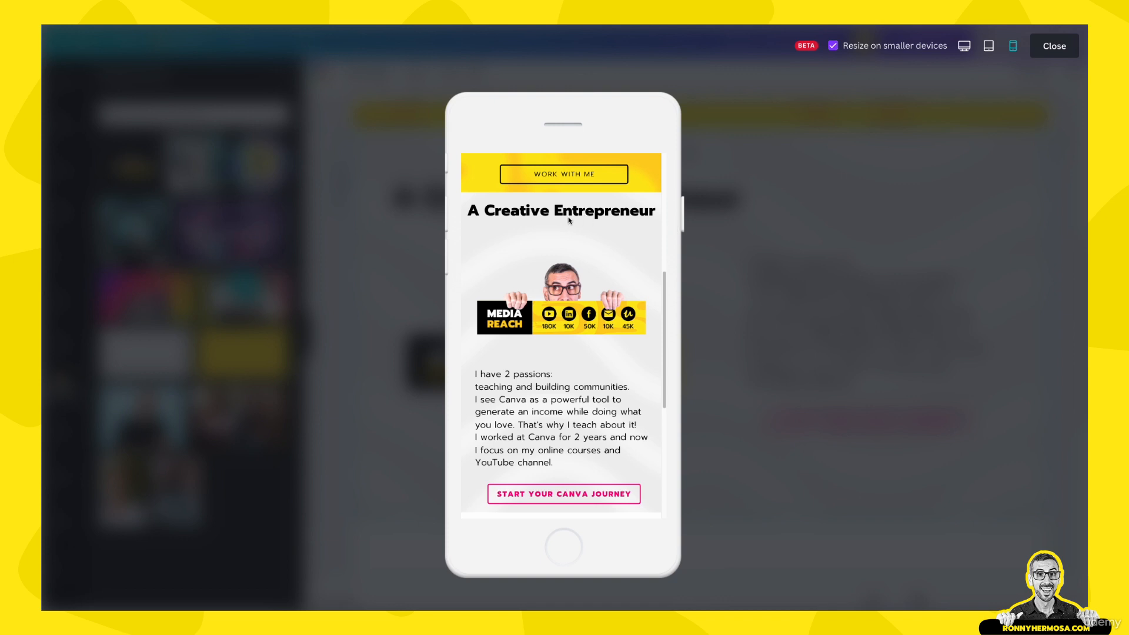
{"action": "scroll", "coordinate": [573, 356], "scroll_direction": "down", "scroll_amount": 1}
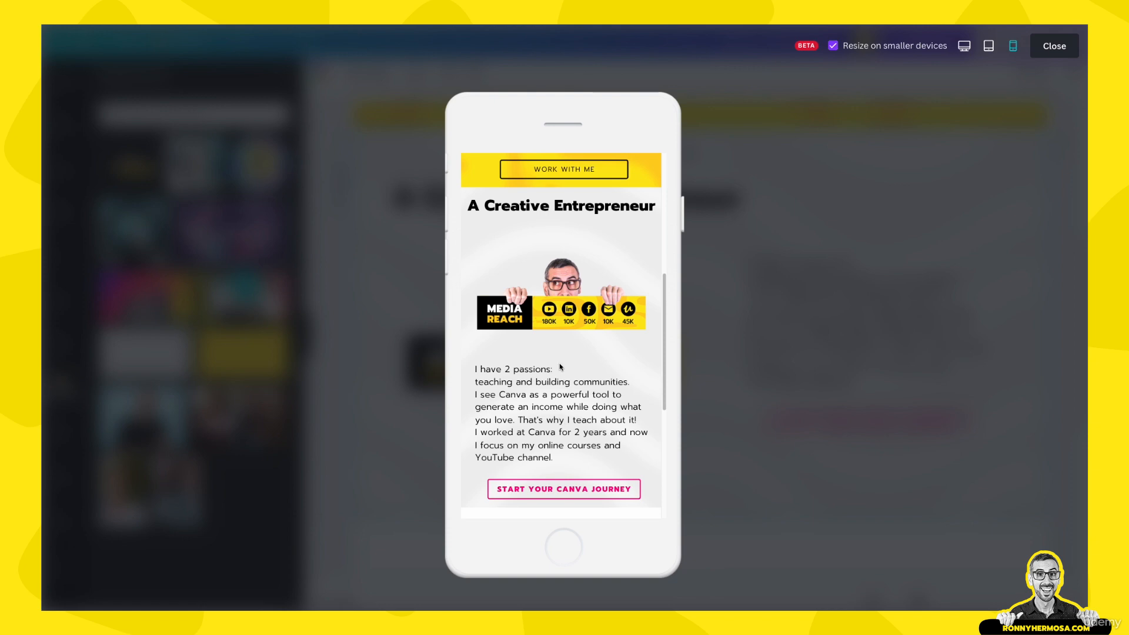
{"action": "scroll", "coordinate": [561, 366], "scroll_direction": "up", "scroll_amount": 1}
{"action": "scroll", "coordinate": [562, 469], "scroll_direction": "down", "scroll_amount": 2}
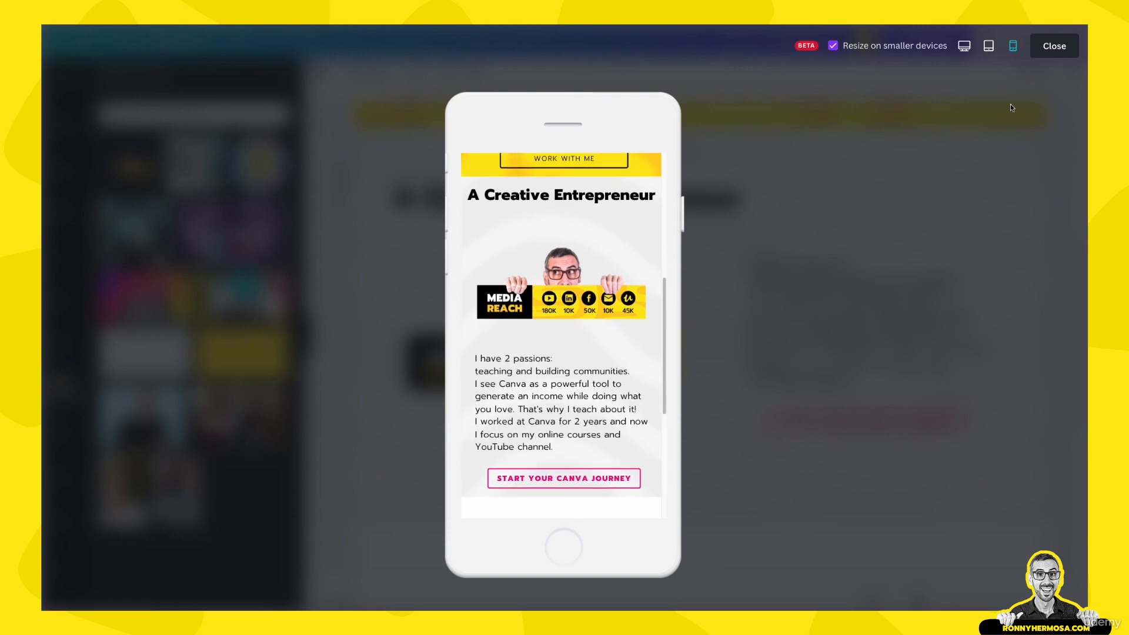
{"action": "left_click", "coordinate": [1051, 54]}
Move the bio paragraph up slightly and recheck the section in the phone preview
{"action": "left_click_drag", "start_coordinate": [852, 302], "coordinate": [854, 299]}
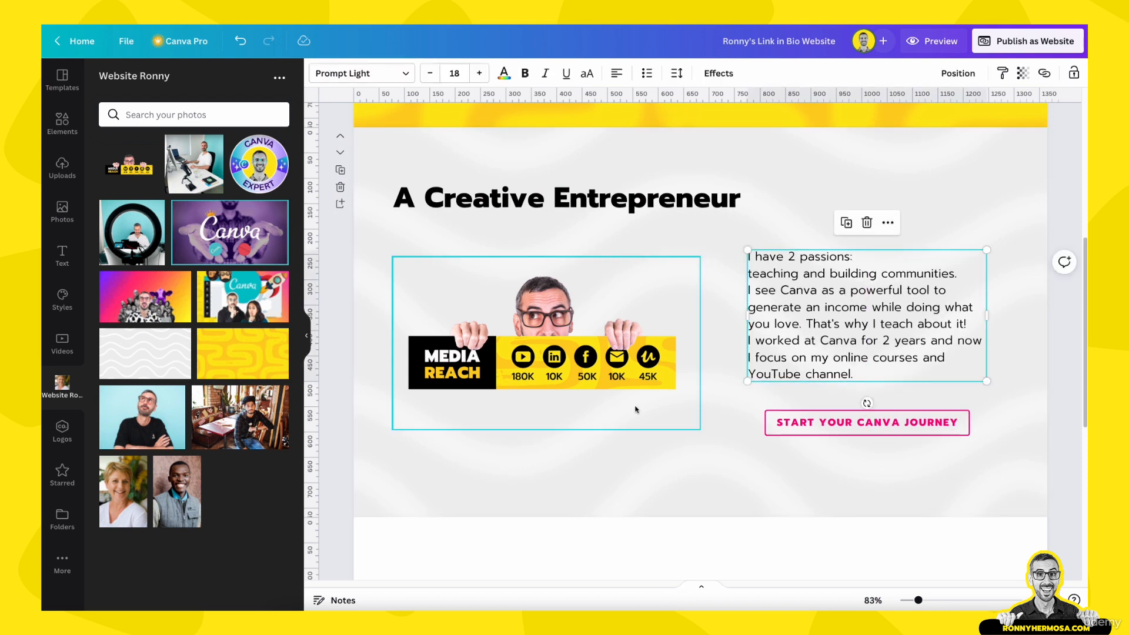
{"action": "left_click_drag", "start_coordinate": [847, 274], "coordinate": [847, 272]}
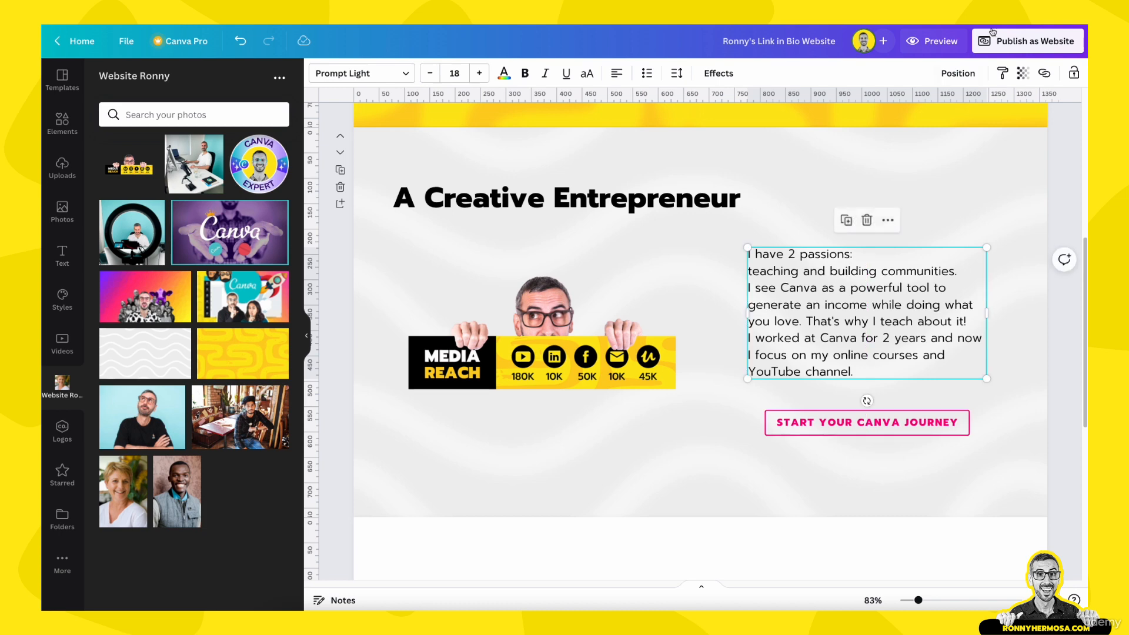
{"action": "left_click", "coordinate": [943, 42]}
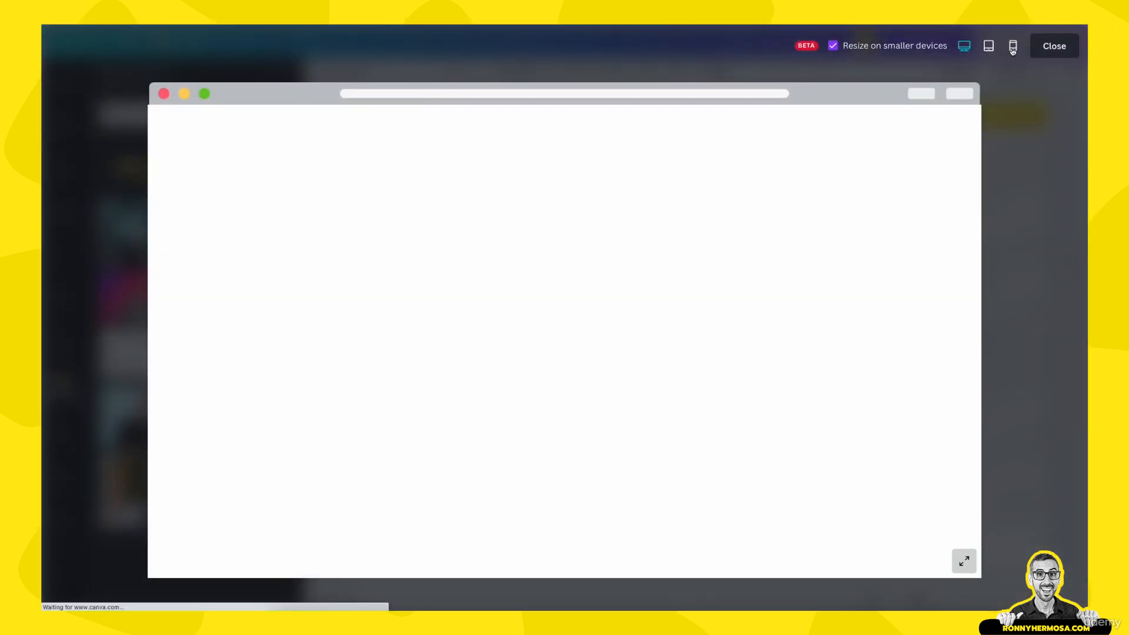
{"action": "left_click", "coordinate": [1013, 47]}
{"action": "scroll", "coordinate": [530, 412], "scroll_direction": "down", "scroll_amount": 5}
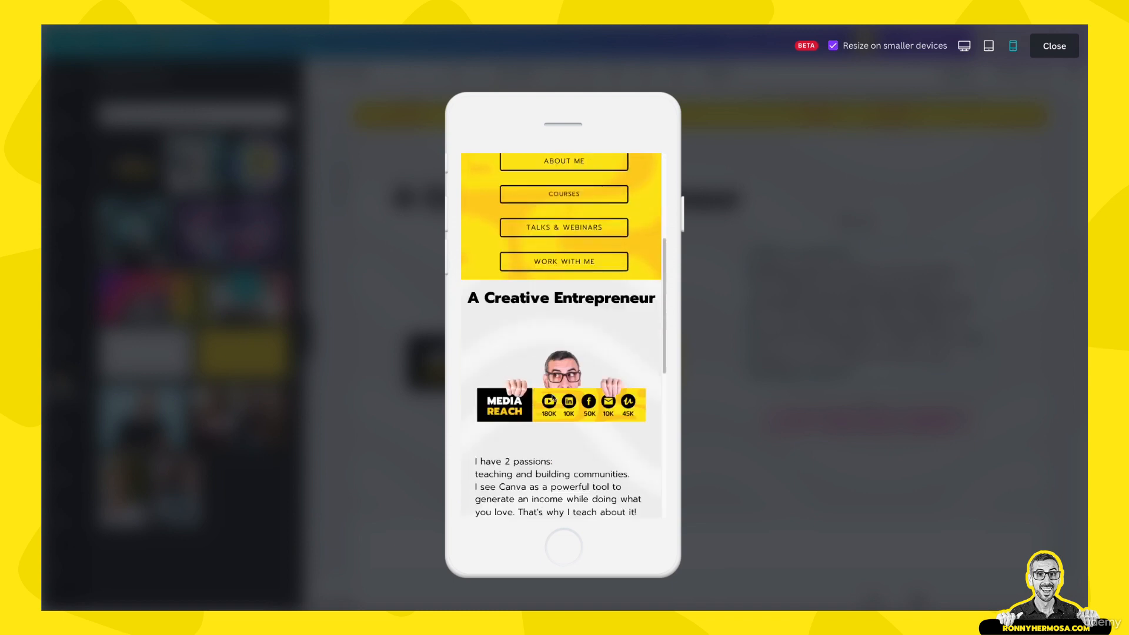
{"action": "scroll", "coordinate": [559, 400], "scroll_direction": "up", "scroll_amount": 2}
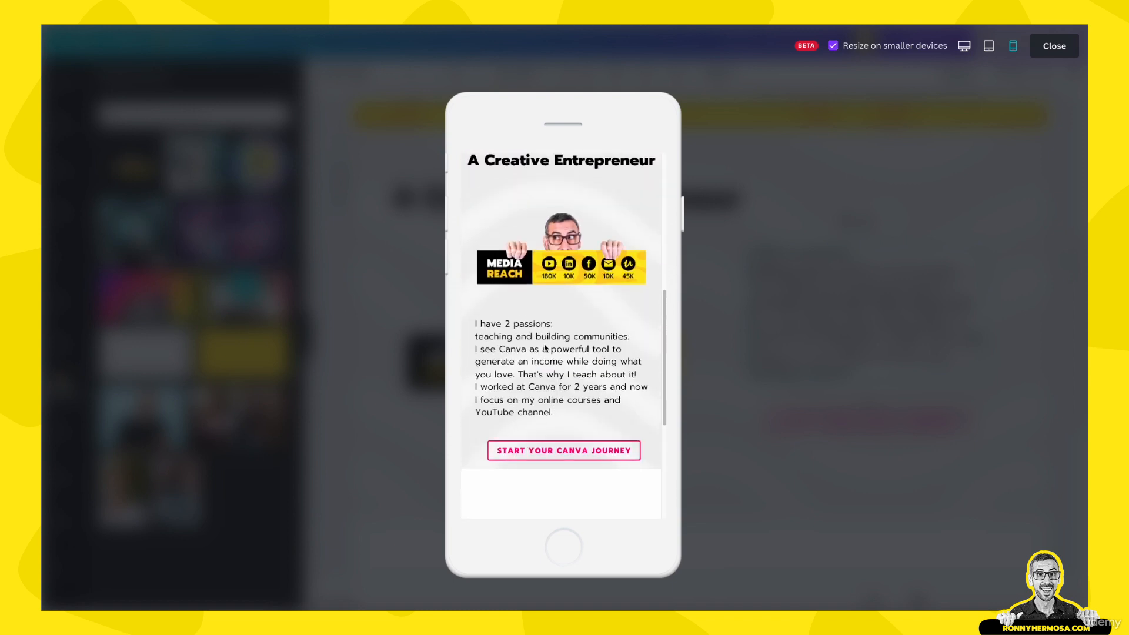
{"action": "scroll", "coordinate": [563, 401], "scroll_direction": "down", "scroll_amount": 1}
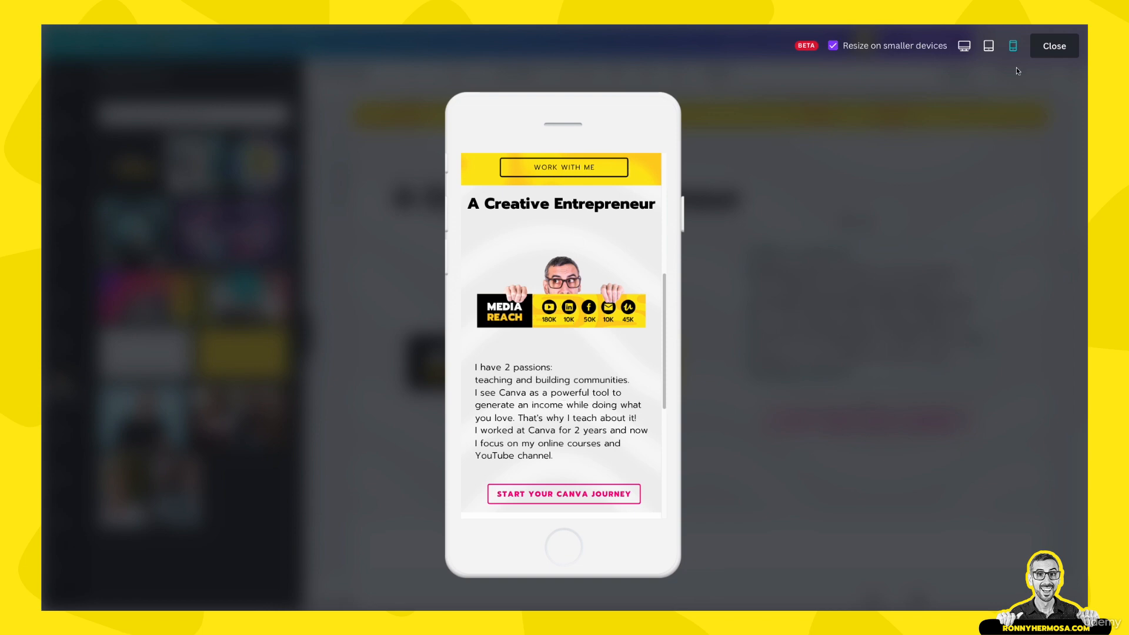
{"action": "left_click", "coordinate": [1055, 47]}
{"action": "scroll", "coordinate": [948, 257], "scroll_direction": "down", "scroll_amount": 5}
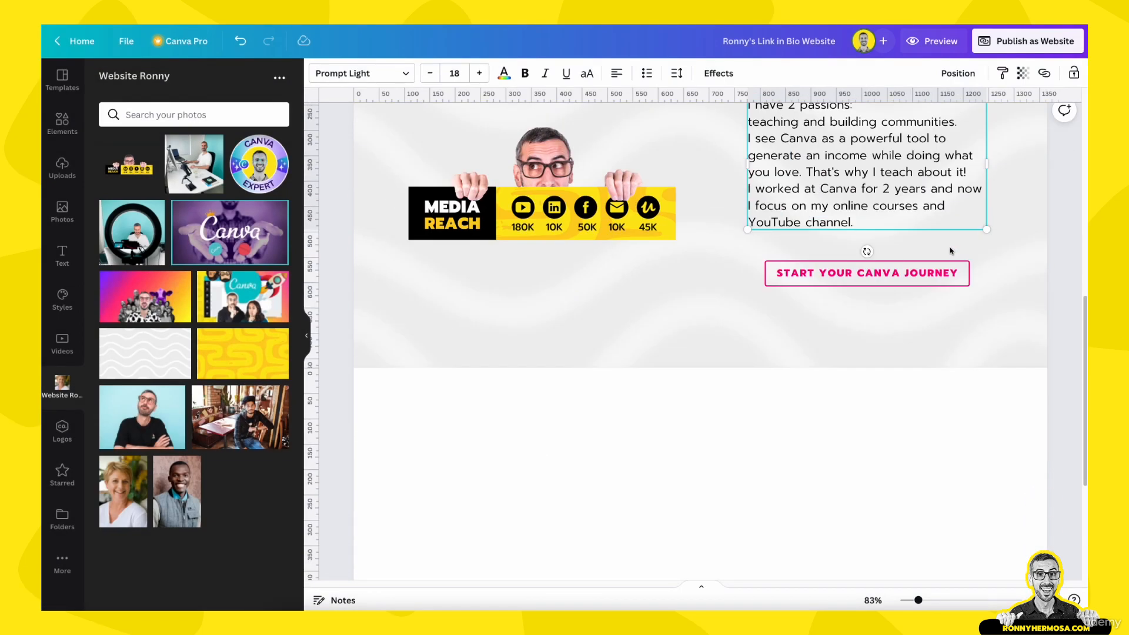
Duplicate the yellow bio page below Creative Entrepreneur and delete all its photo, text and icons
{"action": "left_click", "coordinate": [661, 287]}
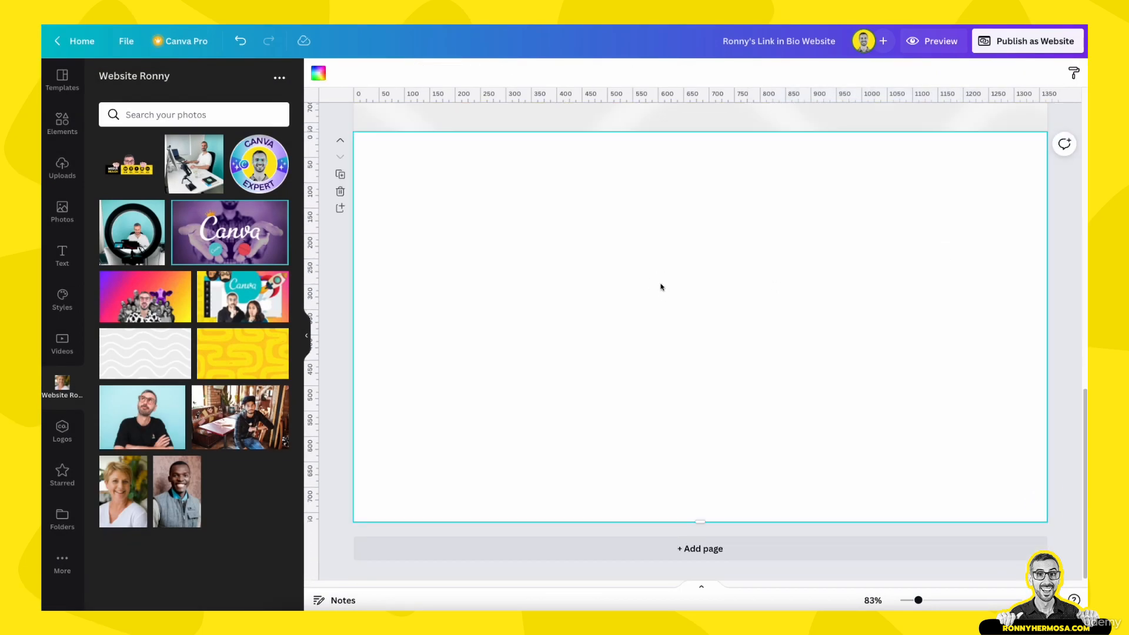
{"action": "scroll", "coordinate": [661, 287], "scroll_direction": "up", "scroll_amount": 8}
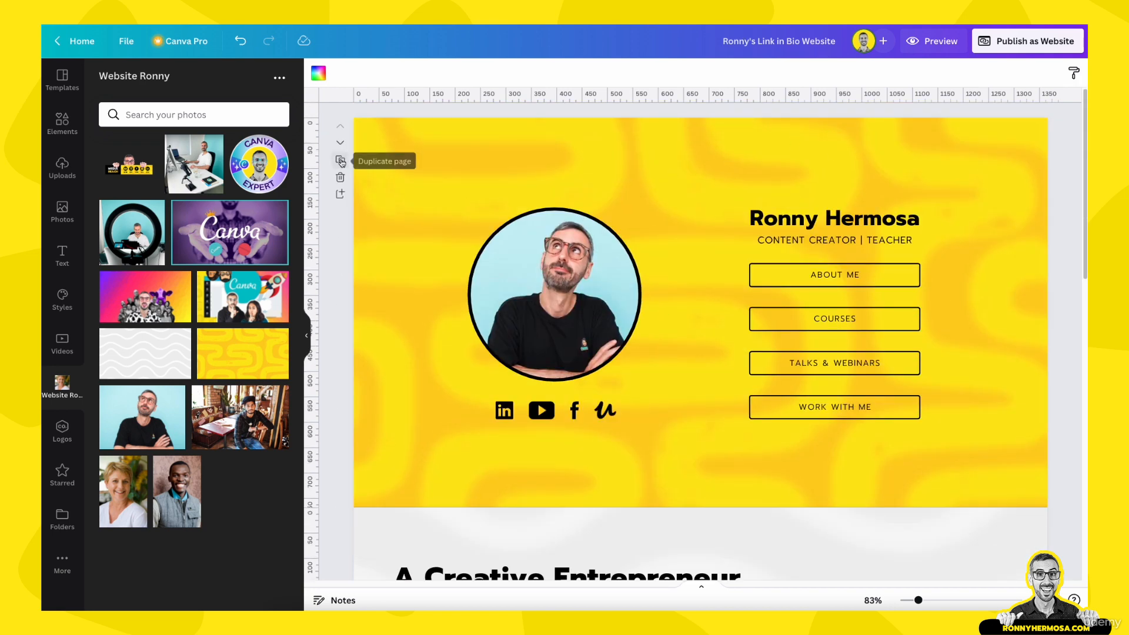
{"action": "left_click", "coordinate": [512, 164]}
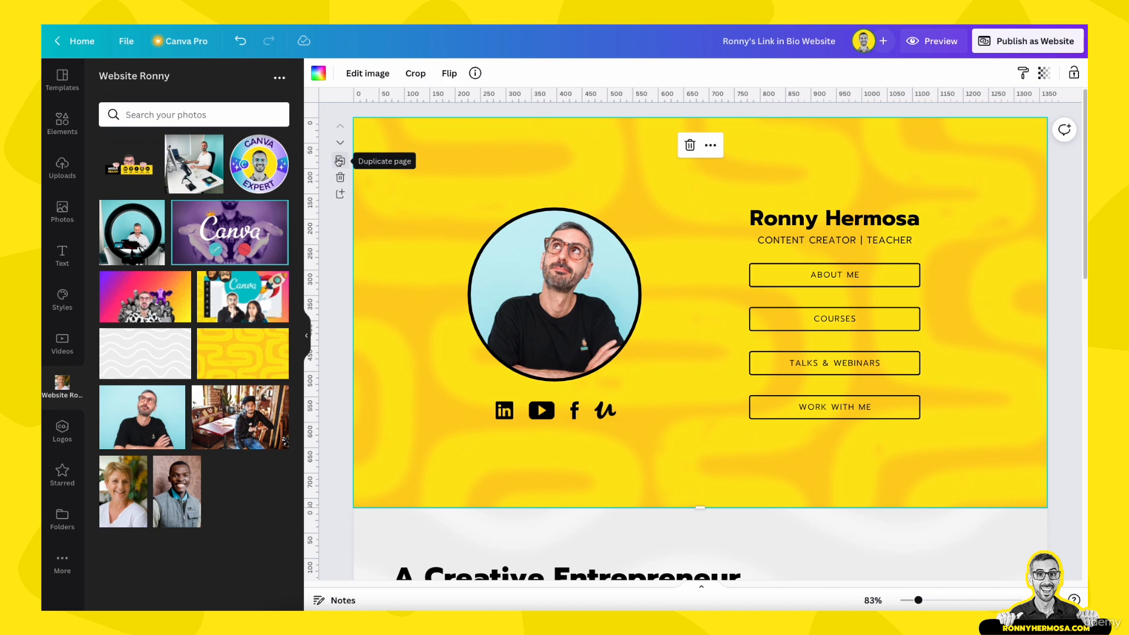
{"action": "left_click", "coordinate": [340, 161]}
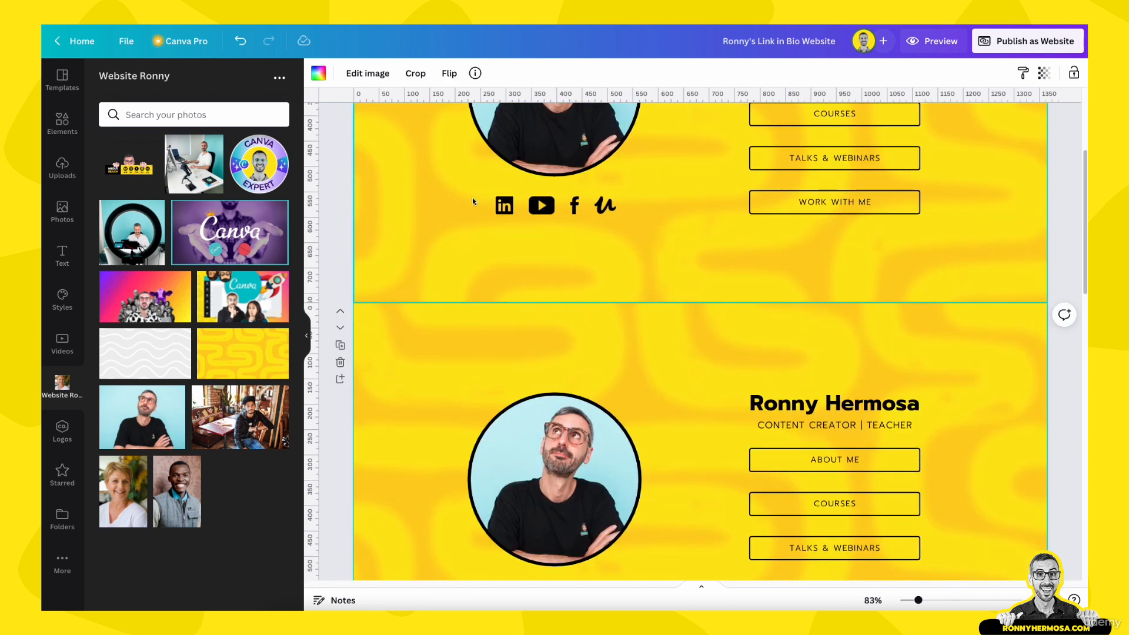
{"action": "left_click", "coordinate": [340, 330]}
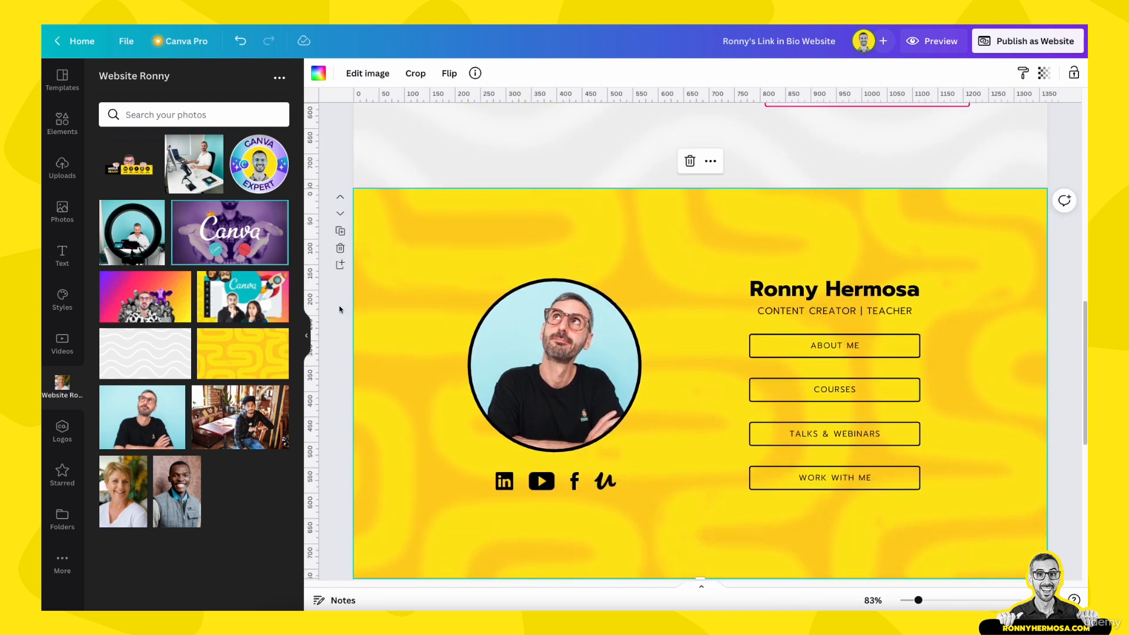
{"action": "left_click_drag", "start_coordinate": [340, 304], "coordinate": [937, 489]}
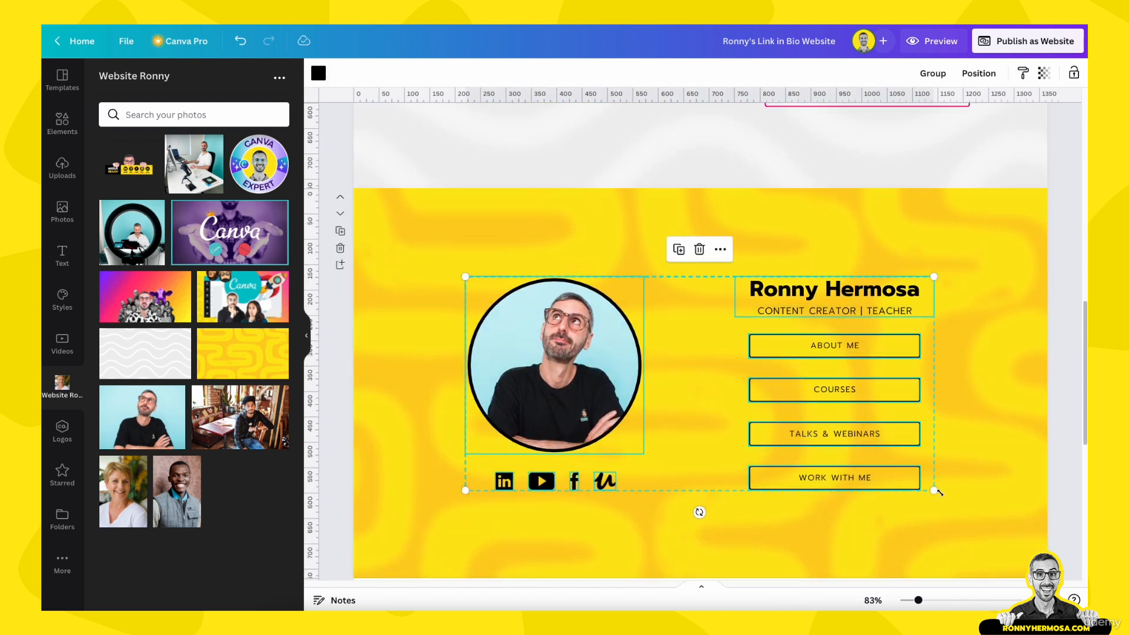
{"action": "key", "text": "Delete"}
Try adjusting the empty section's background image, leaving it unchanged
{"action": "scroll", "coordinate": [935, 406], "scroll_direction": "down", "scroll_amount": 1}
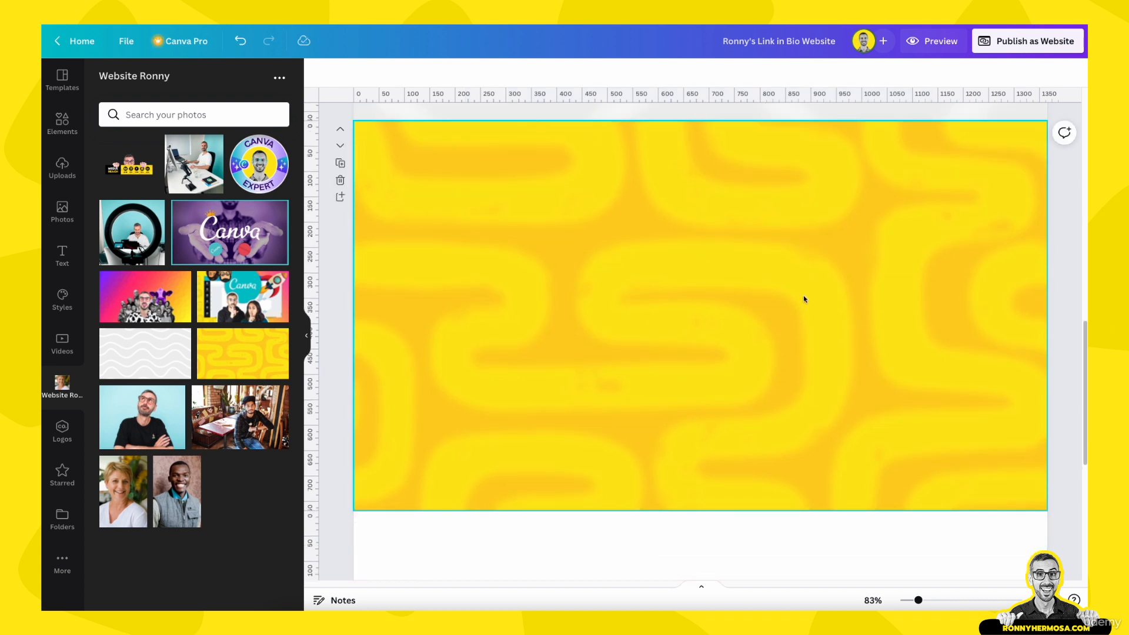
{"action": "scroll", "coordinate": [803, 295], "scroll_direction": "up", "scroll_amount": 2}
{"action": "scroll", "coordinate": [803, 296], "scroll_direction": "down", "scroll_amount": 1}
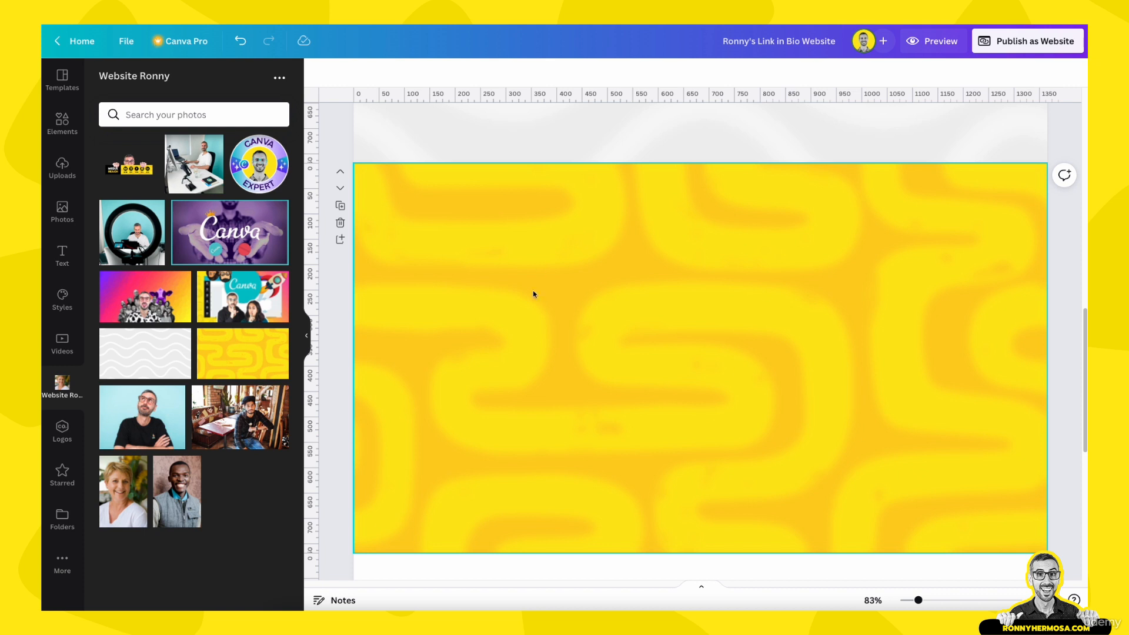
{"action": "double_click", "coordinate": [686, 369]}
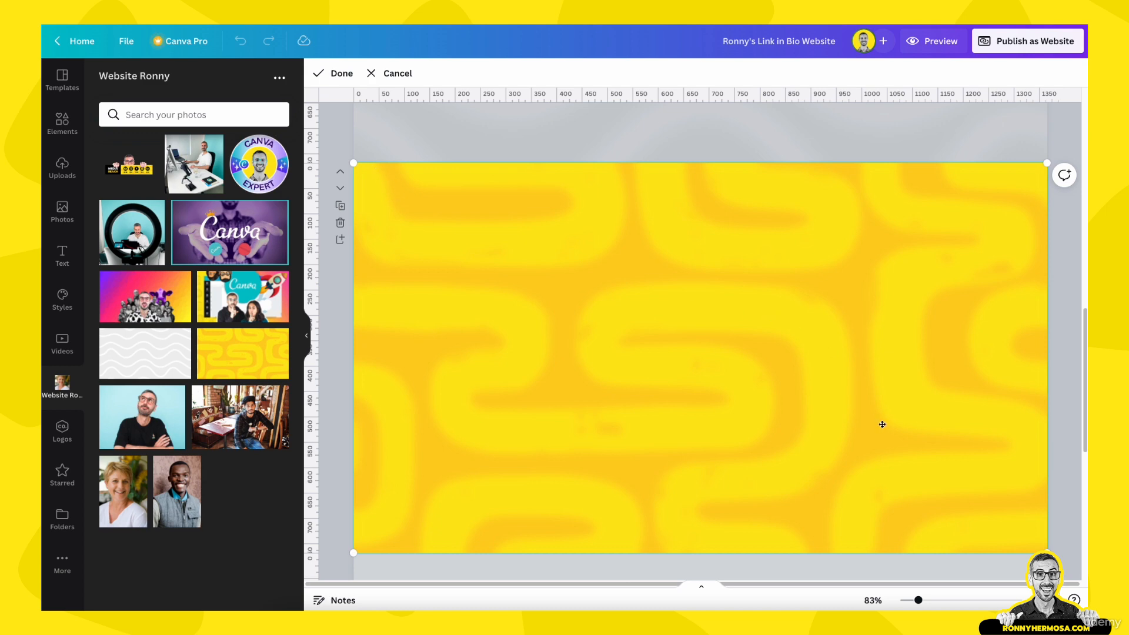
{"action": "left_click", "coordinate": [1072, 300]}
Enlarge the top section's patterned background past the page edges, zoomed out to 59%
{"action": "scroll", "coordinate": [947, 383], "scroll_direction": "up", "scroll_amount": 10}
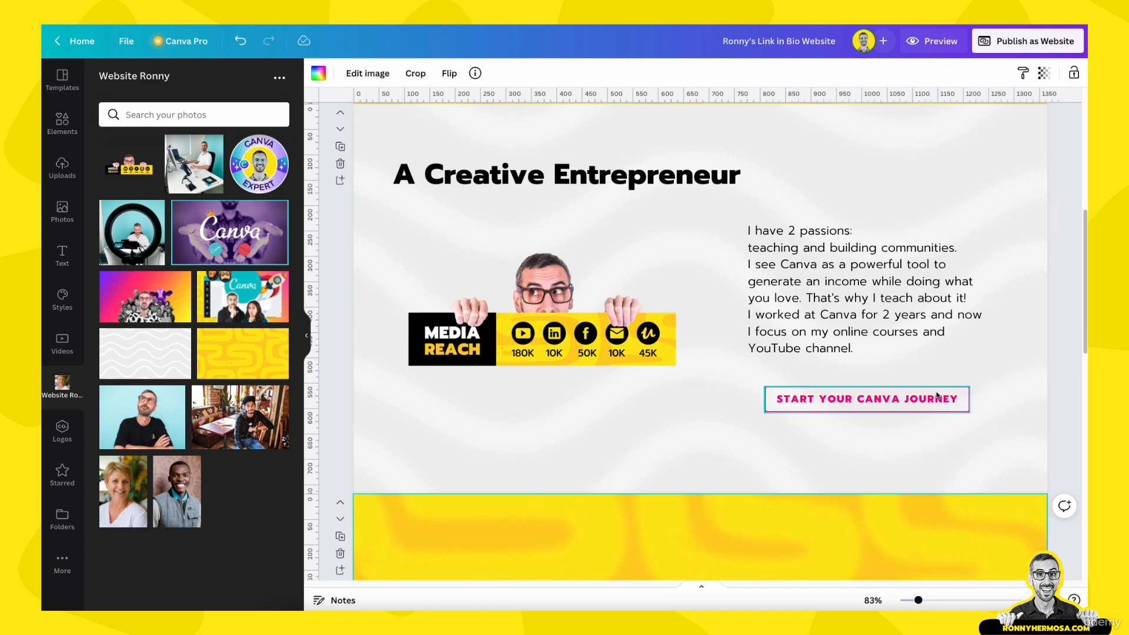
{"action": "double_click", "coordinate": [1007, 281]}
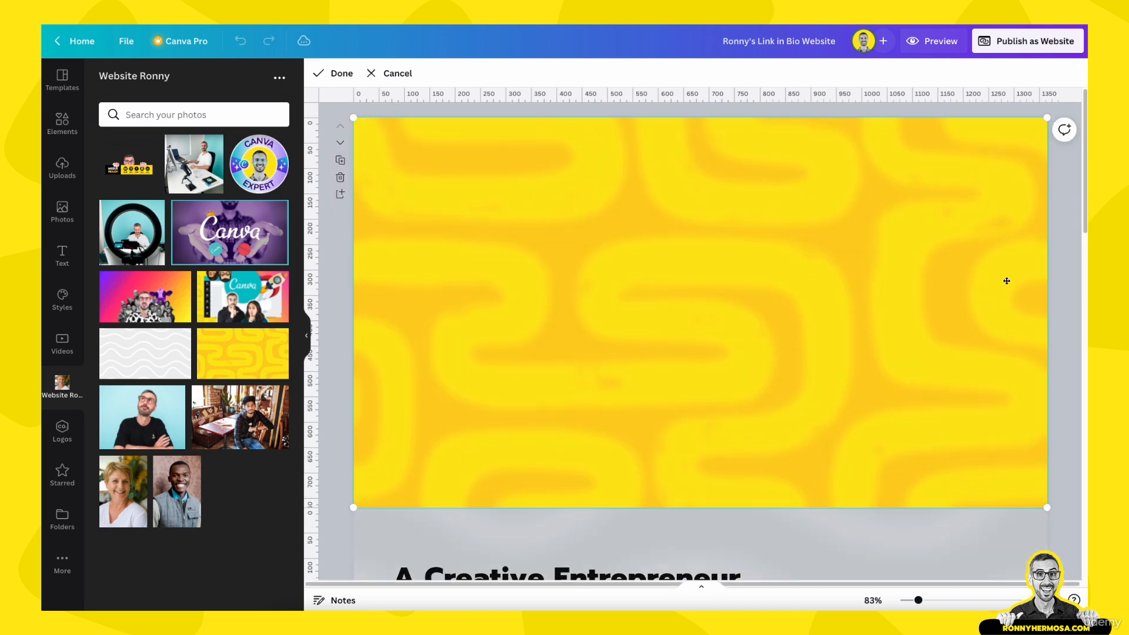
{"action": "left_click_drag", "start_coordinate": [919, 601], "coordinate": [912, 600]}
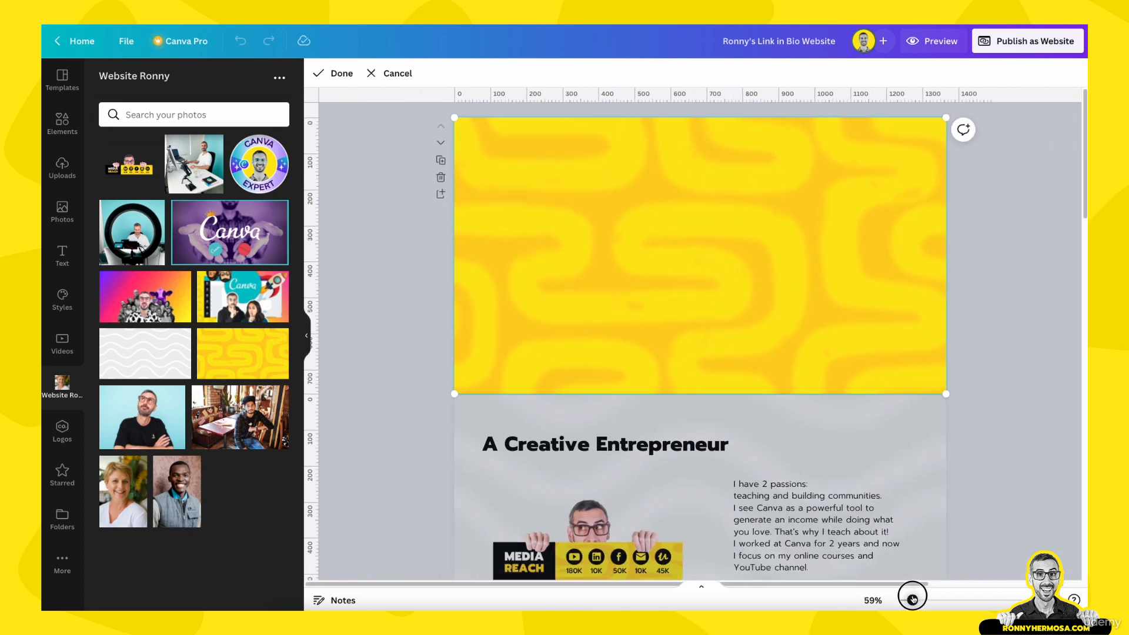
{"action": "left_click_drag", "start_coordinate": [944, 392], "coordinate": [1018, 434]}
{"action": "left_click_drag", "start_coordinate": [915, 315], "coordinate": [833, 268]}
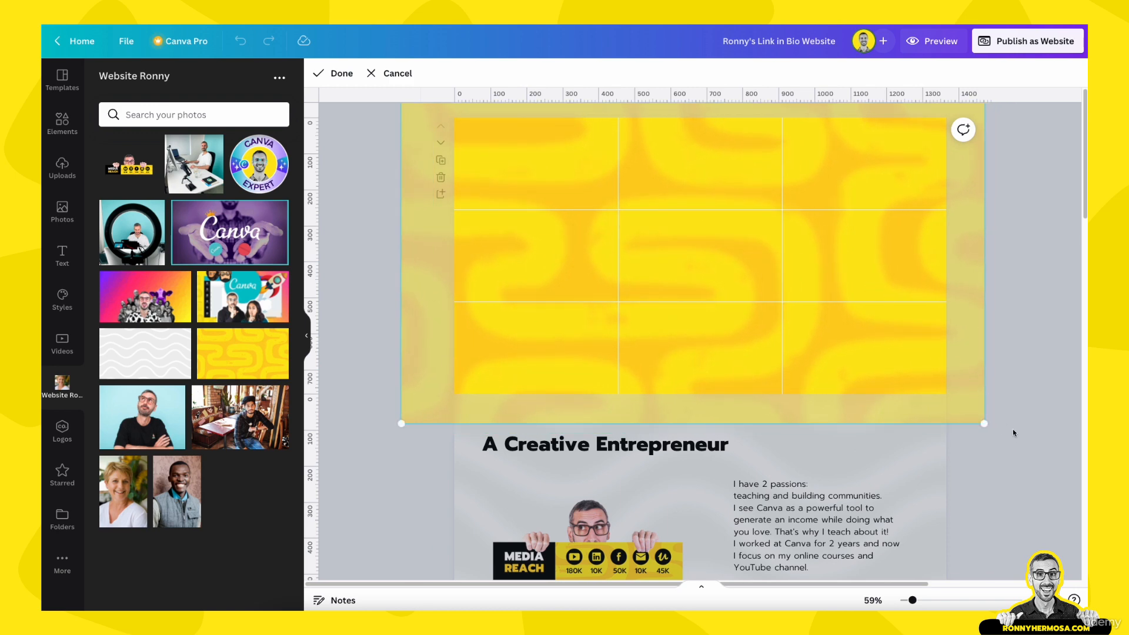
{"action": "left_click", "coordinate": [1013, 429]}
{"action": "scroll", "coordinate": [1015, 436], "scroll_direction": "down", "scroll_amount": 4}
{"action": "scroll", "coordinate": [1016, 436], "scroll_direction": "down", "scroll_amount": 4}
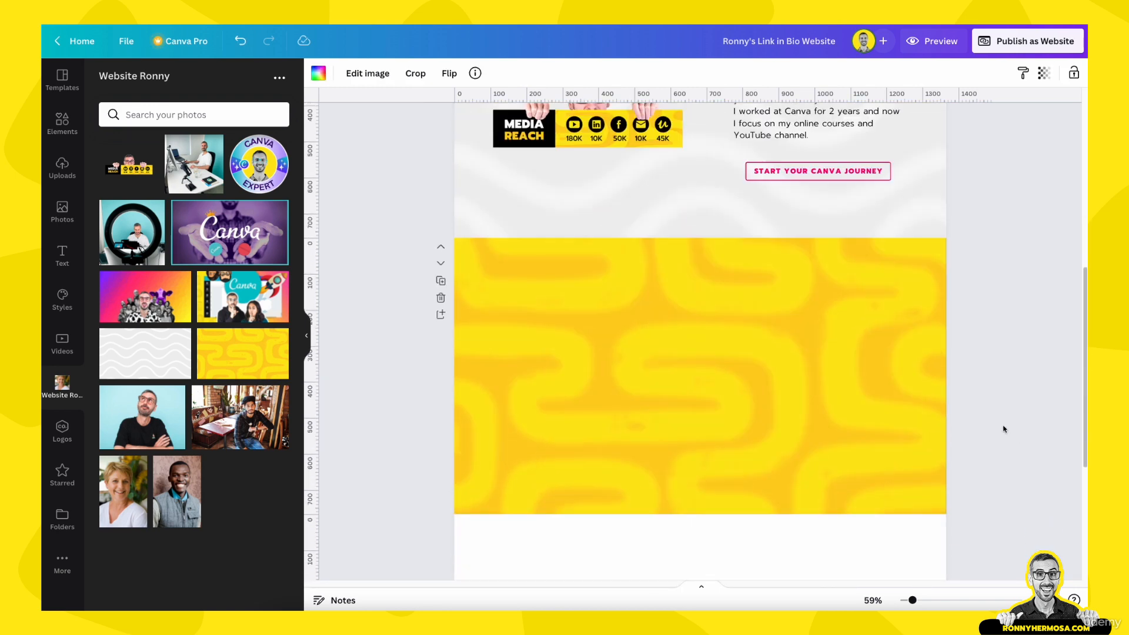
Clear the empty section's background and delete both blank pages beneath Creative Entrepreneur
{"action": "scroll", "coordinate": [858, 345], "scroll_direction": "down", "scroll_amount": 3}
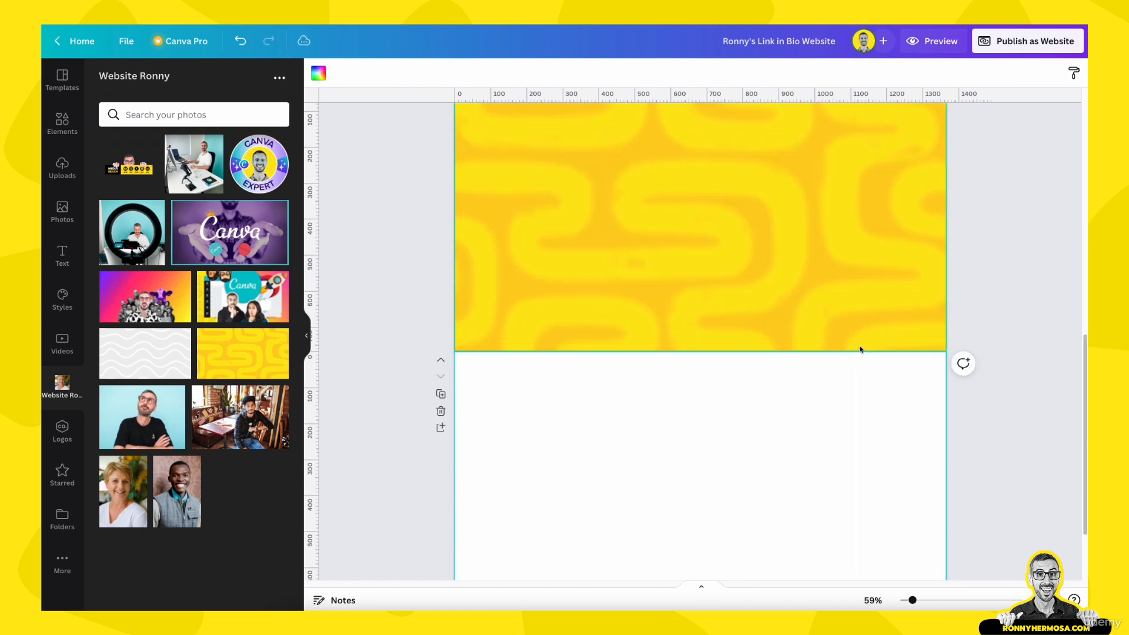
{"action": "key", "text": "Delete"}
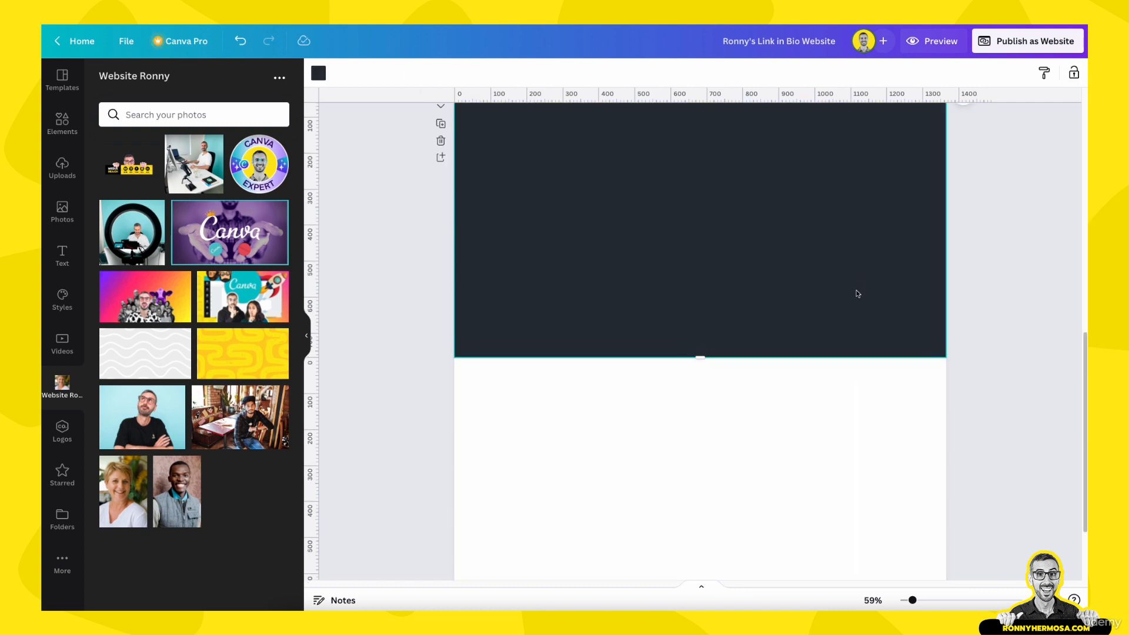
{"action": "scroll", "coordinate": [856, 291], "scroll_direction": "up", "scroll_amount": 4}
{"action": "key", "text": "Delete"}
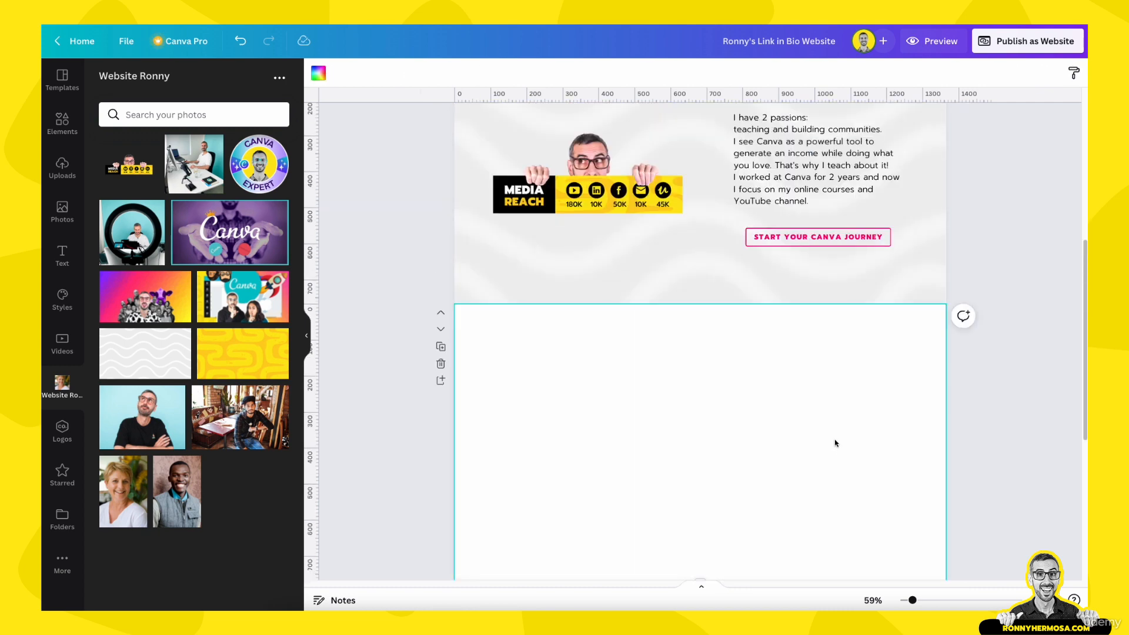
{"action": "left_click", "coordinate": [440, 363]}
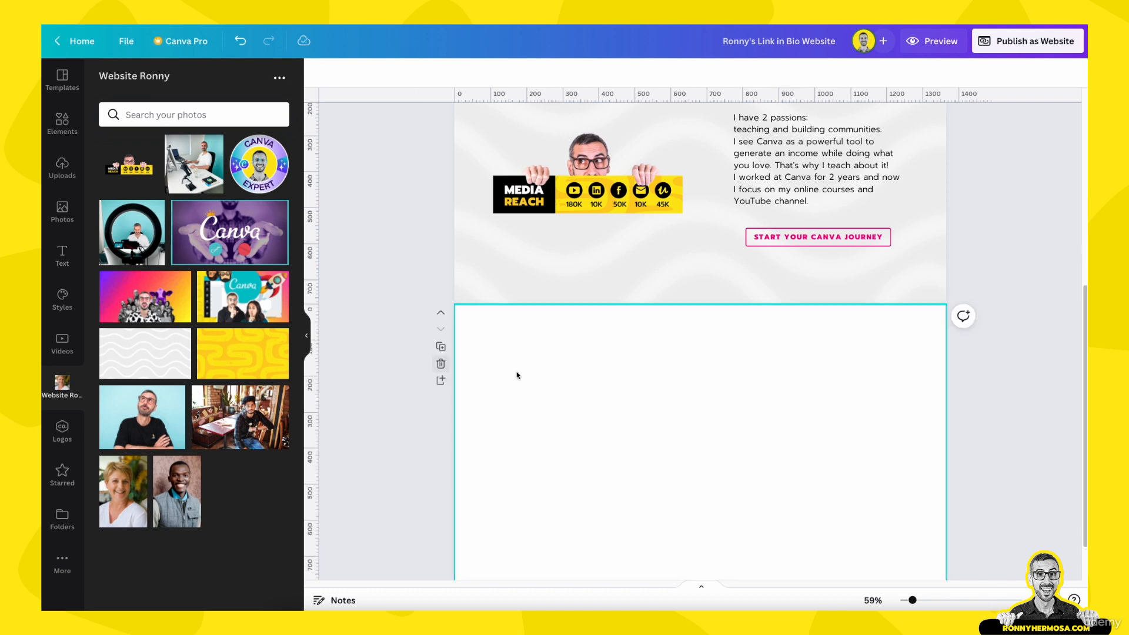
{"action": "left_click", "coordinate": [440, 364]}
{"action": "scroll", "coordinate": [530, 441], "scroll_direction": "up", "scroll_amount": 5}
{"action": "left_click", "coordinate": [472, 207]}
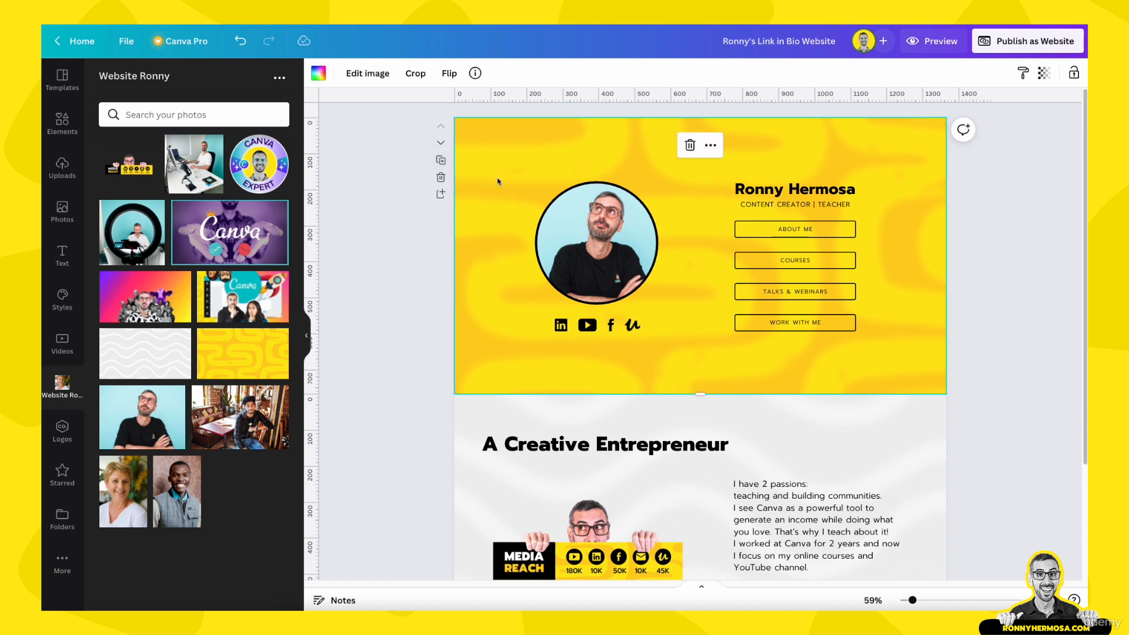
Copy the yellow hero section below A Creative Entrepreneur, delete its content, and shift its pattern left and down
{"action": "left_click", "coordinate": [440, 159]}
{"action": "left_click", "coordinate": [441, 143]}
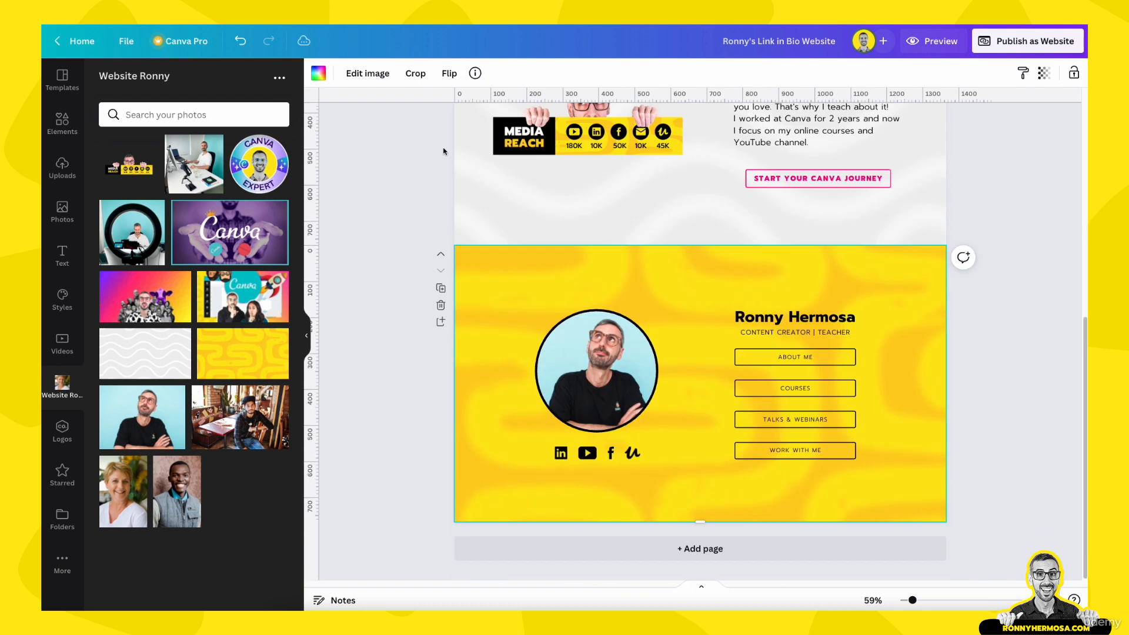
{"action": "left_click_drag", "start_coordinate": [368, 305], "coordinate": [919, 501]}
{"action": "key", "text": "Delete"}
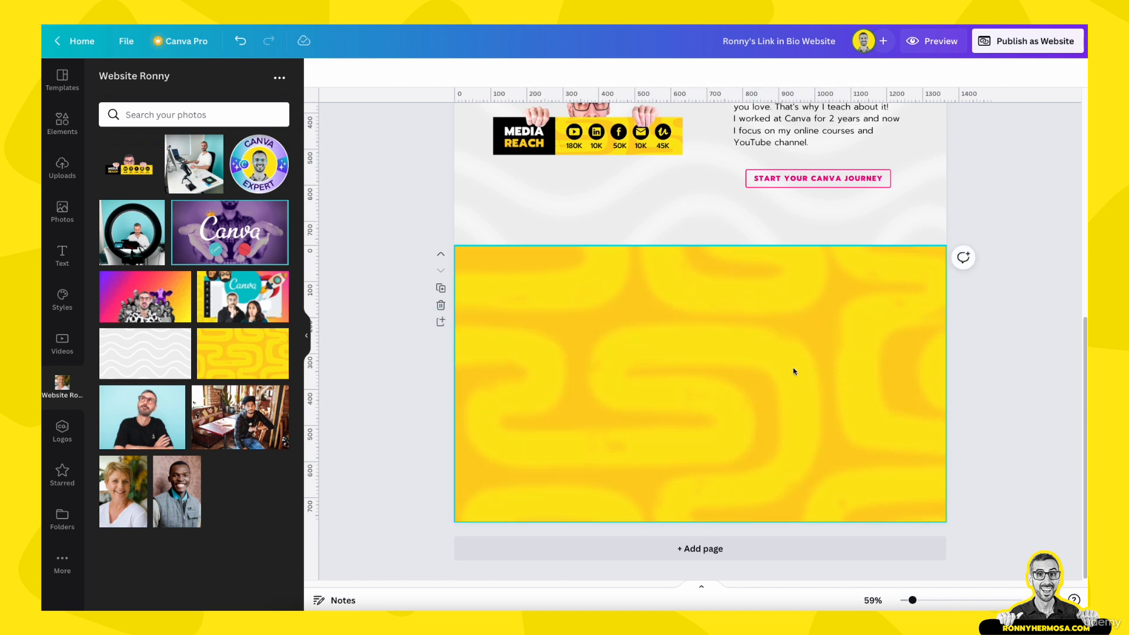
{"action": "double_click", "coordinate": [792, 361]}
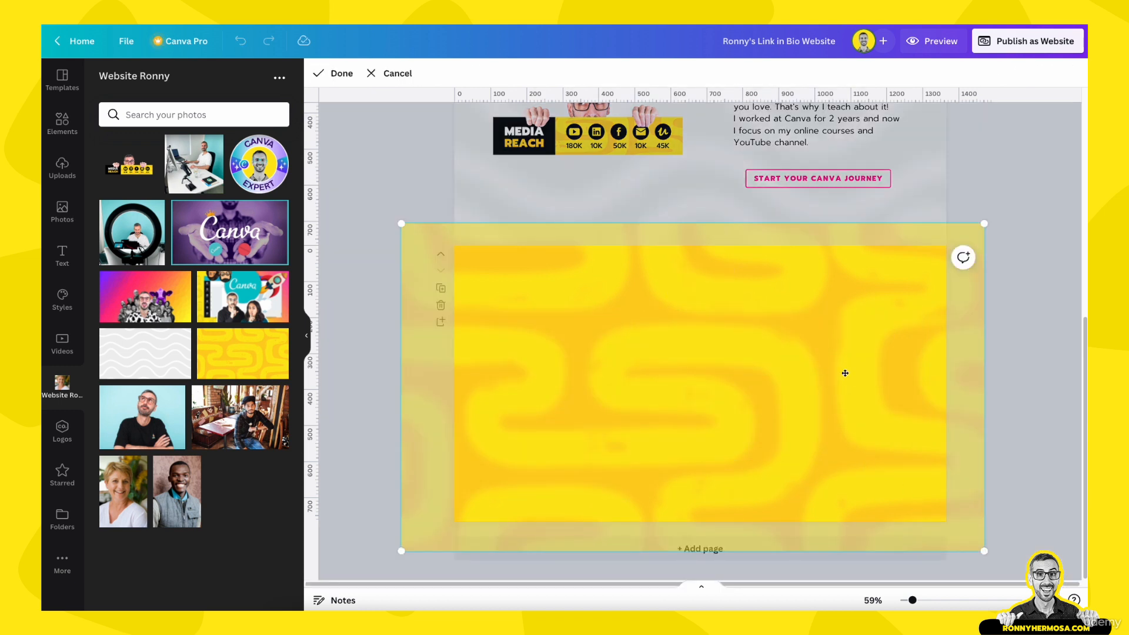
{"action": "left_click_drag", "start_coordinate": [842, 382], "coordinate": [792, 400]}
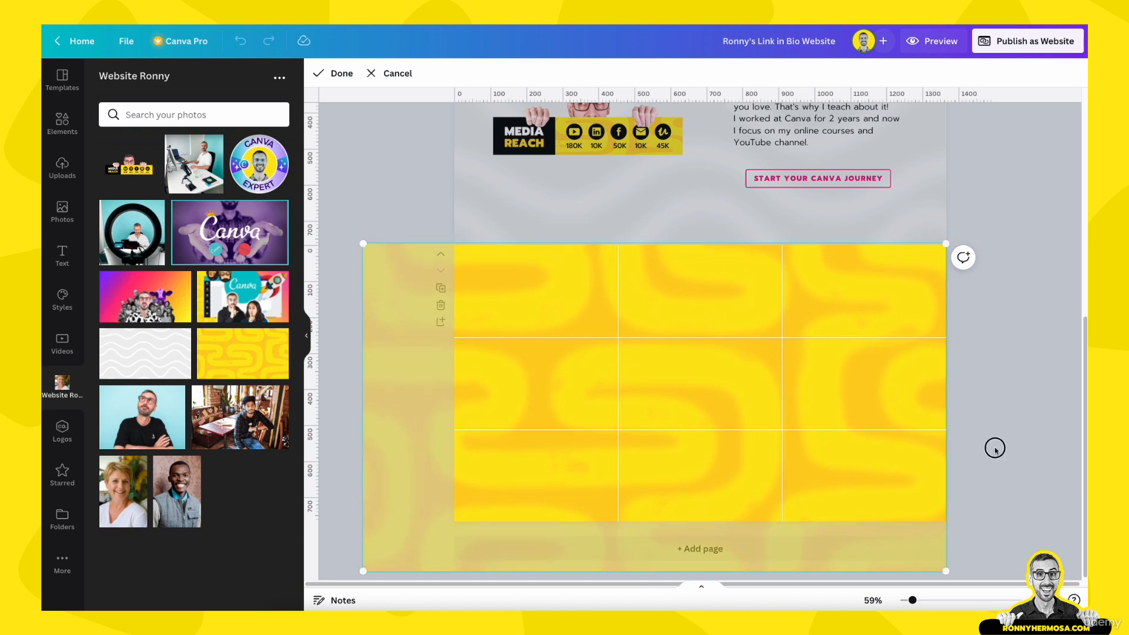
Apply the new pattern position, deselect the section, and scroll to compare the empty yellow section with the others
{"action": "left_click", "coordinate": [995, 448]}
{"action": "left_click", "coordinate": [995, 448]}
{"action": "scroll", "coordinate": [995, 449], "scroll_direction": "up", "scroll_amount": 7}
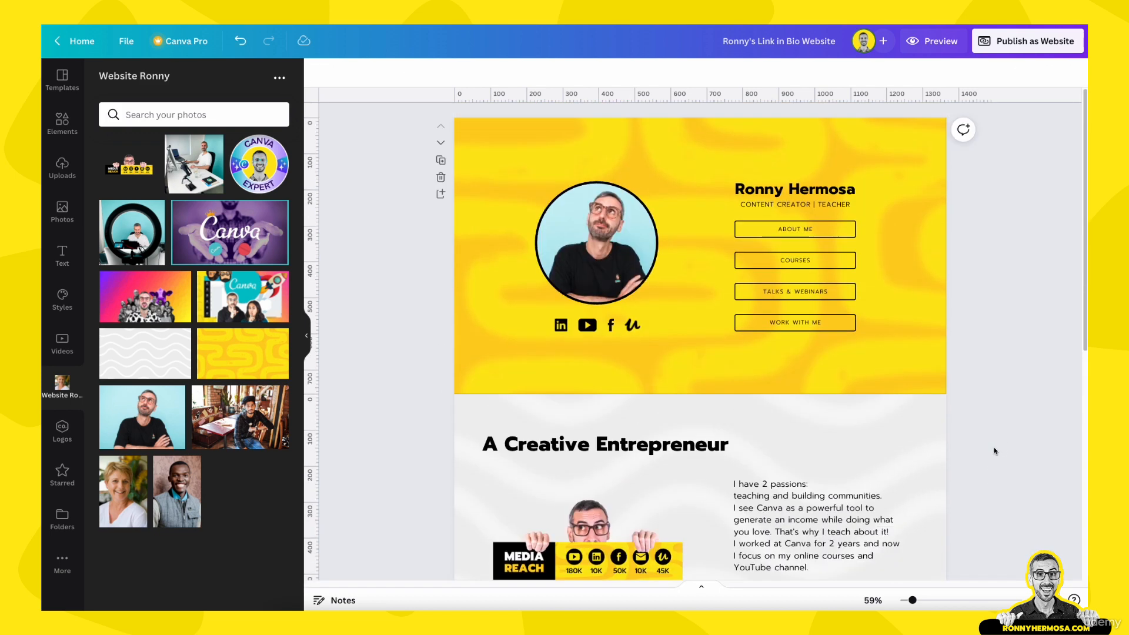
{"action": "scroll", "coordinate": [995, 451], "scroll_direction": "down", "scroll_amount": 7}
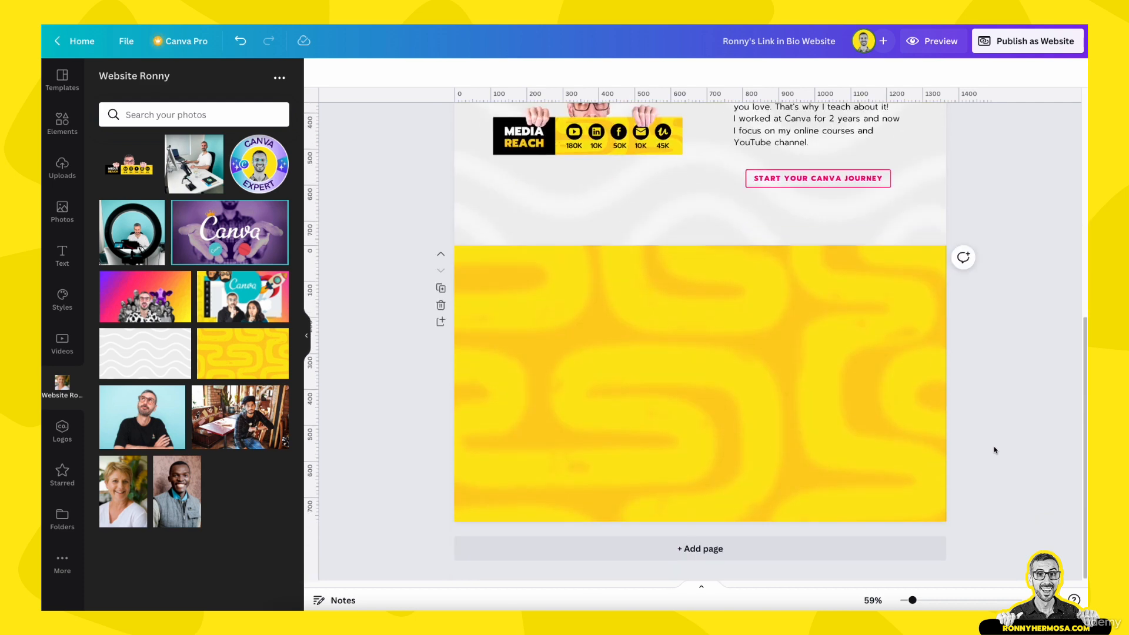
{"action": "scroll", "coordinate": [910, 416], "scroll_direction": "up", "scroll_amount": 7}
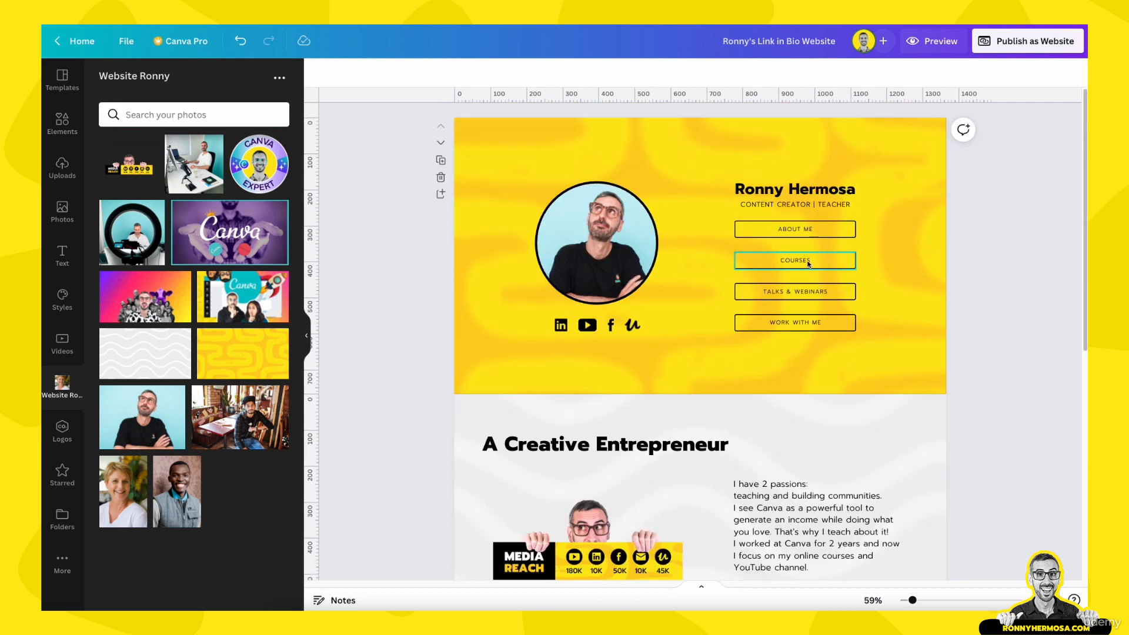
{"action": "scroll", "coordinate": [803, 264], "scroll_direction": "down", "scroll_amount": 6}
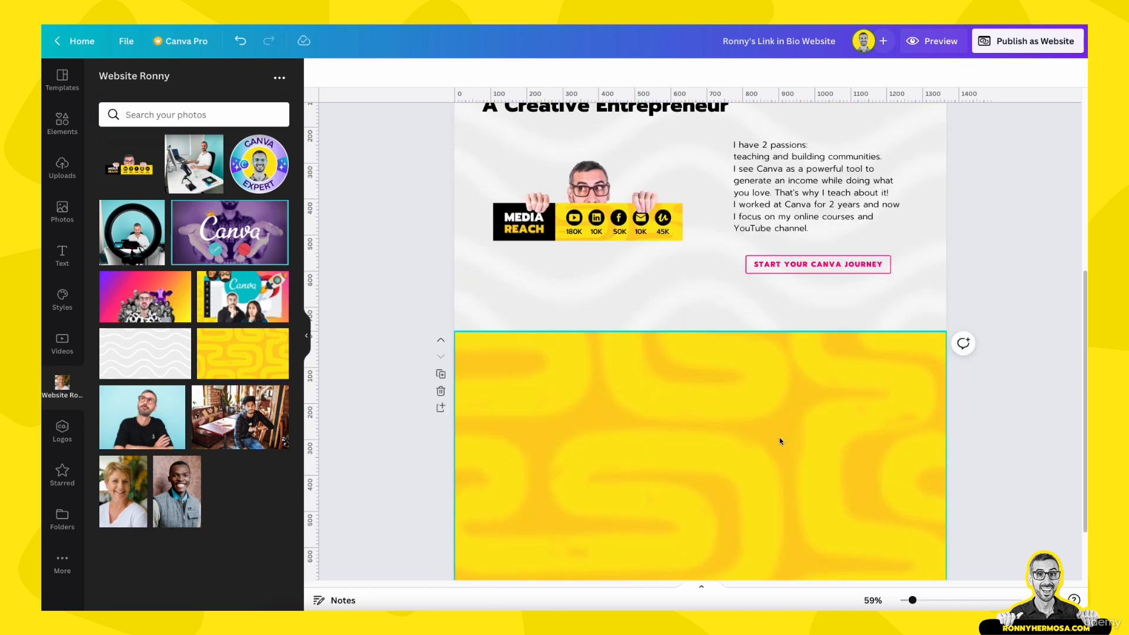
{"action": "scroll", "coordinate": [779, 441], "scroll_direction": "down", "scroll_amount": 2}
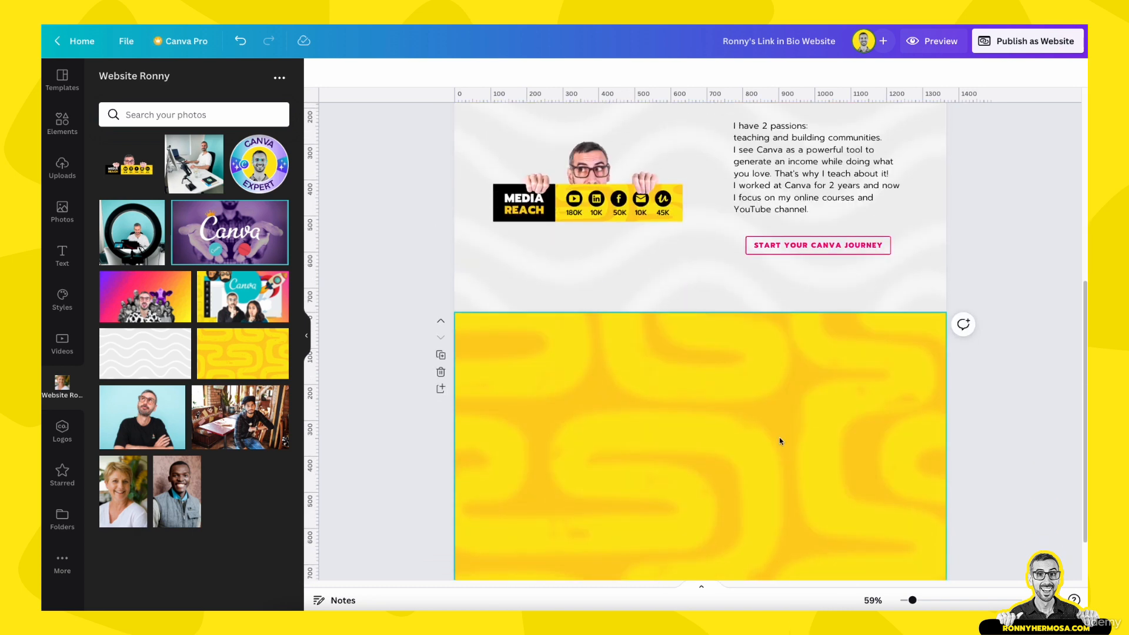
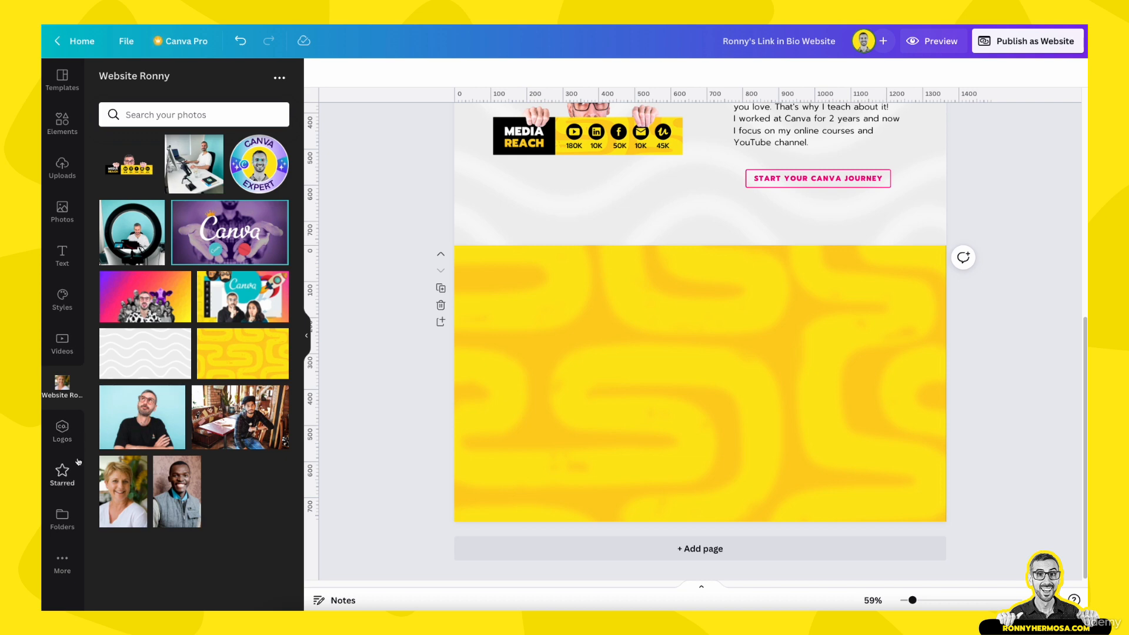
Add a new page below the yellow page using the starred real estate template's Available Properties layout, and select its three property cards
{"action": "left_click", "coordinate": [62, 80]}
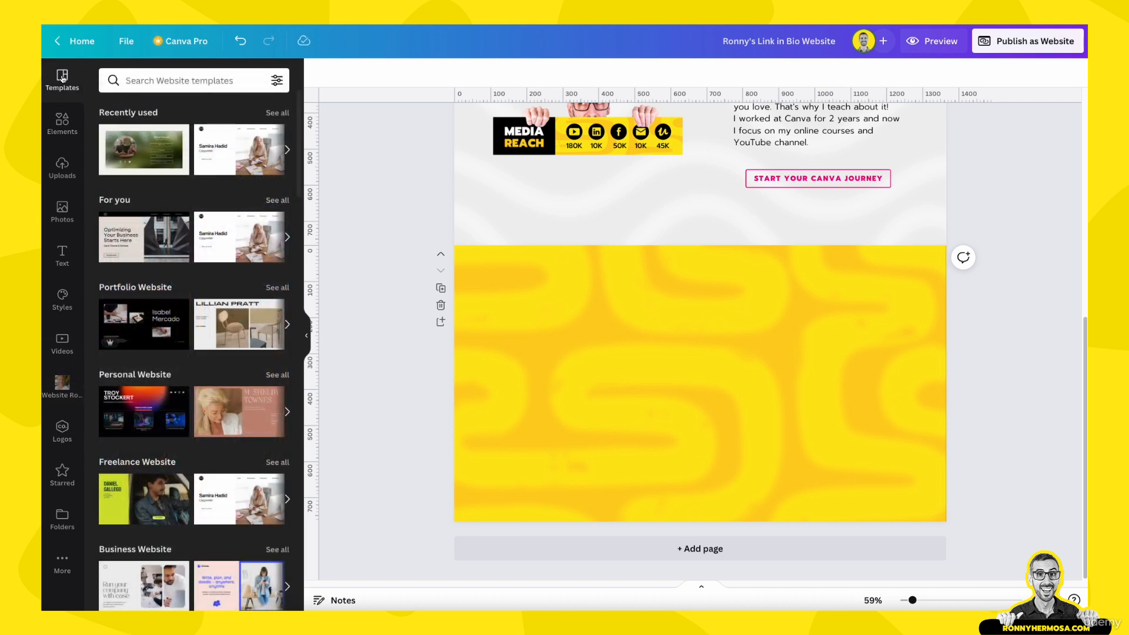
{"action": "left_click", "coordinate": [61, 476]}
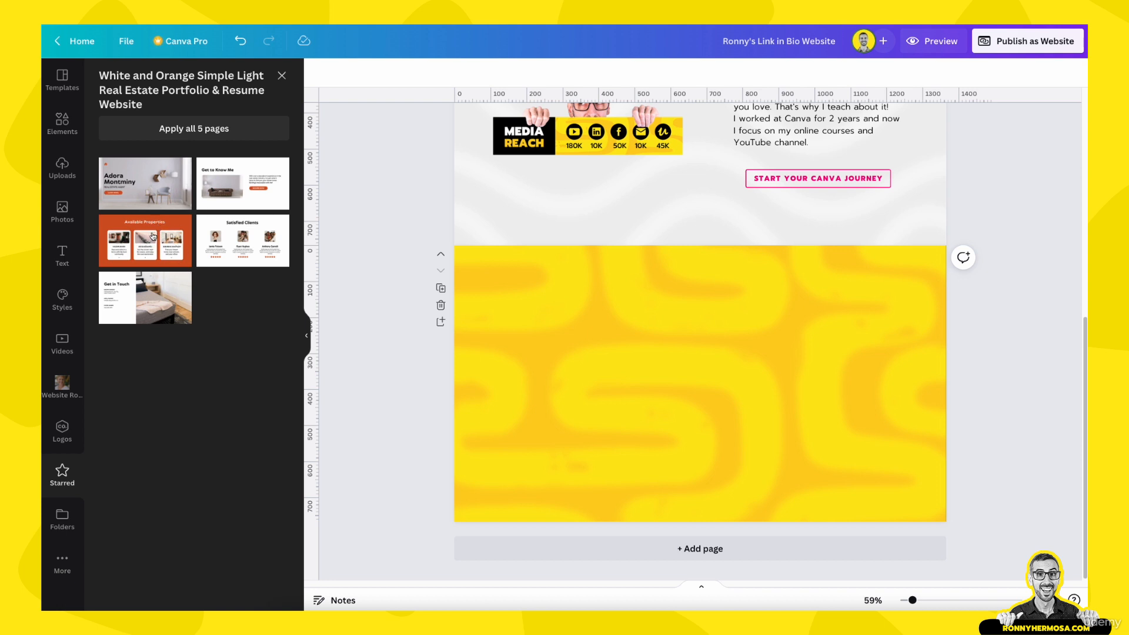
{"action": "left_click", "coordinate": [737, 546]}
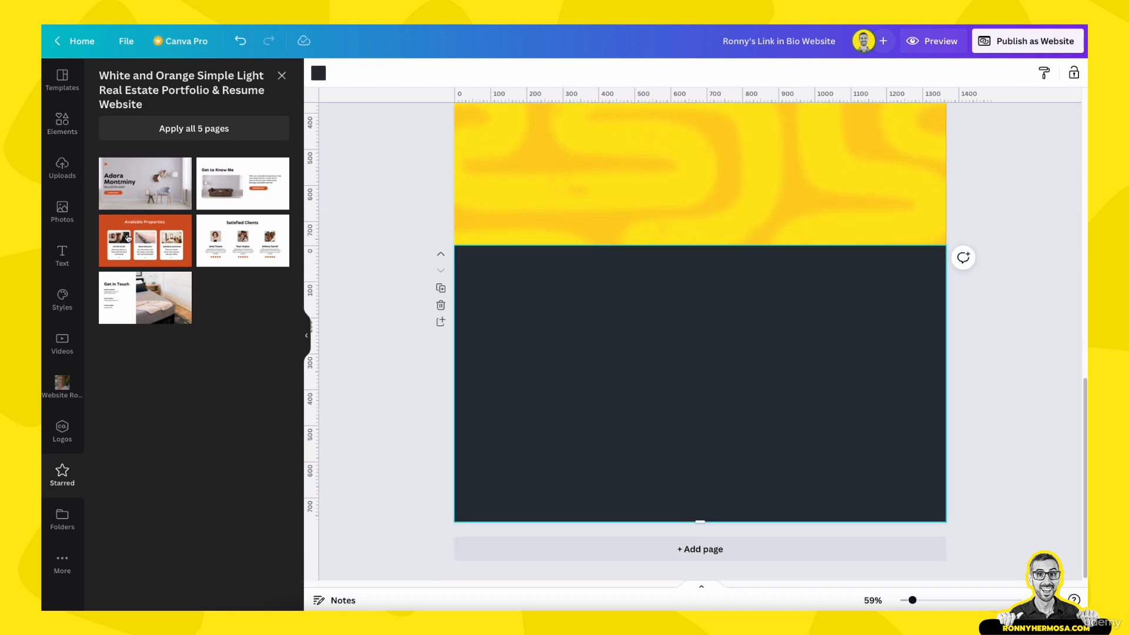
{"action": "left_click", "coordinate": [127, 237]}
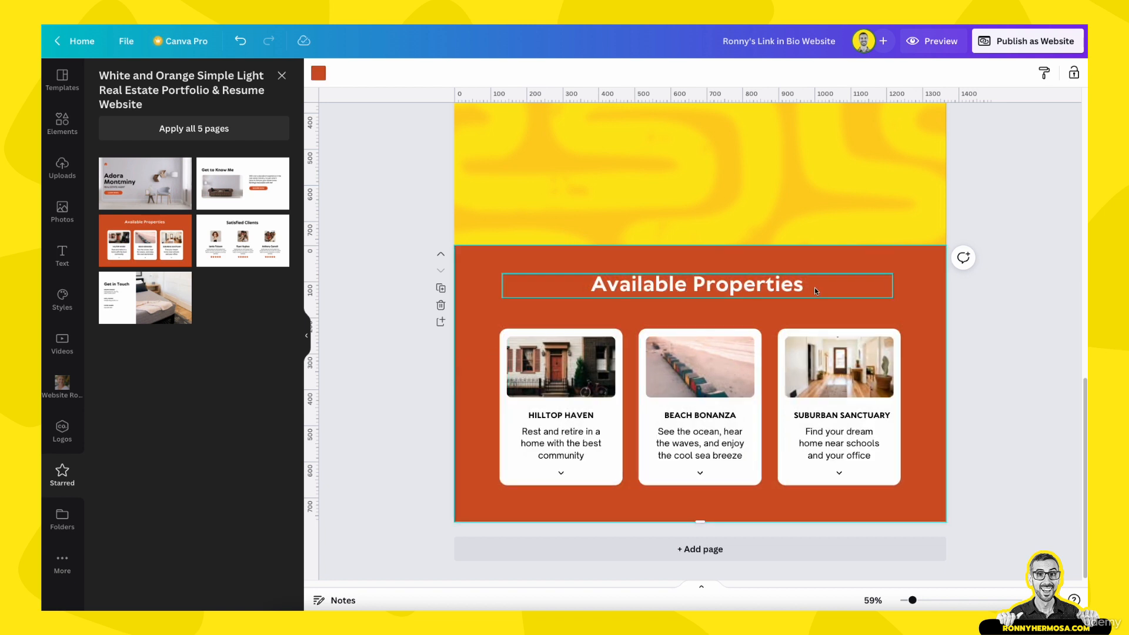
{"action": "left_click_drag", "start_coordinate": [347, 263], "coordinate": [412, 474]}
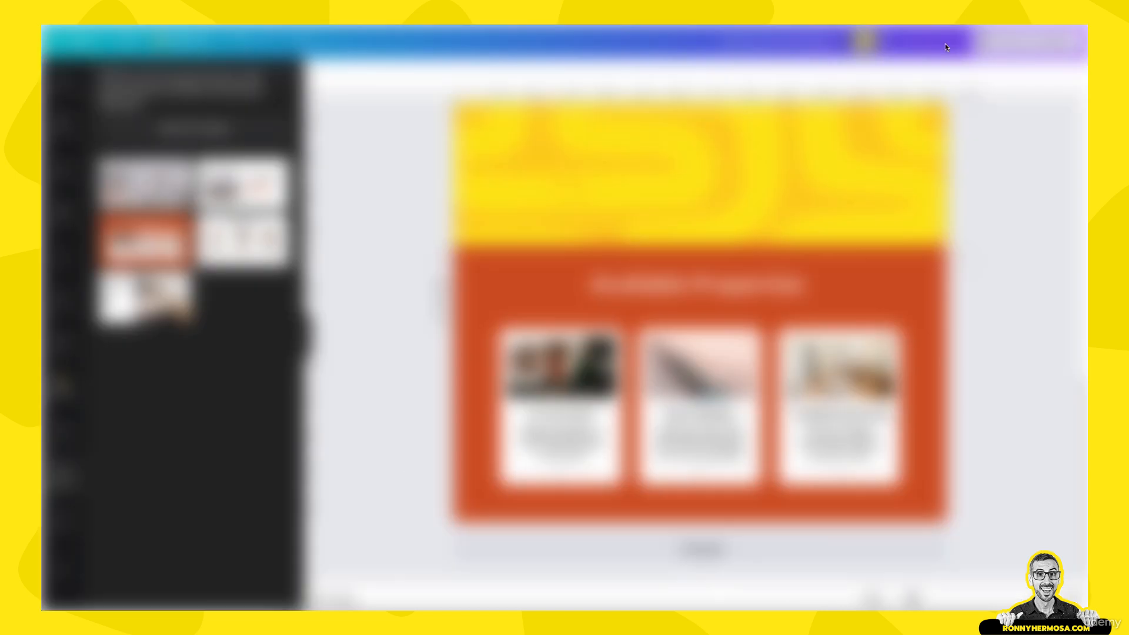
{"action": "left_click", "coordinate": [945, 47]}
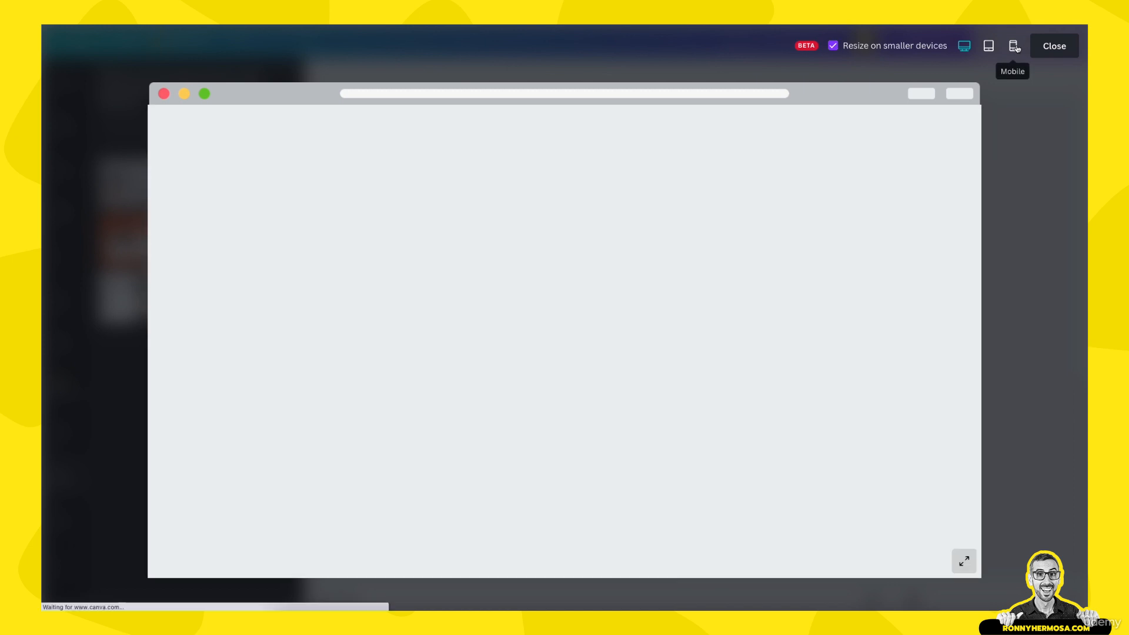
{"action": "left_click", "coordinate": [1016, 48]}
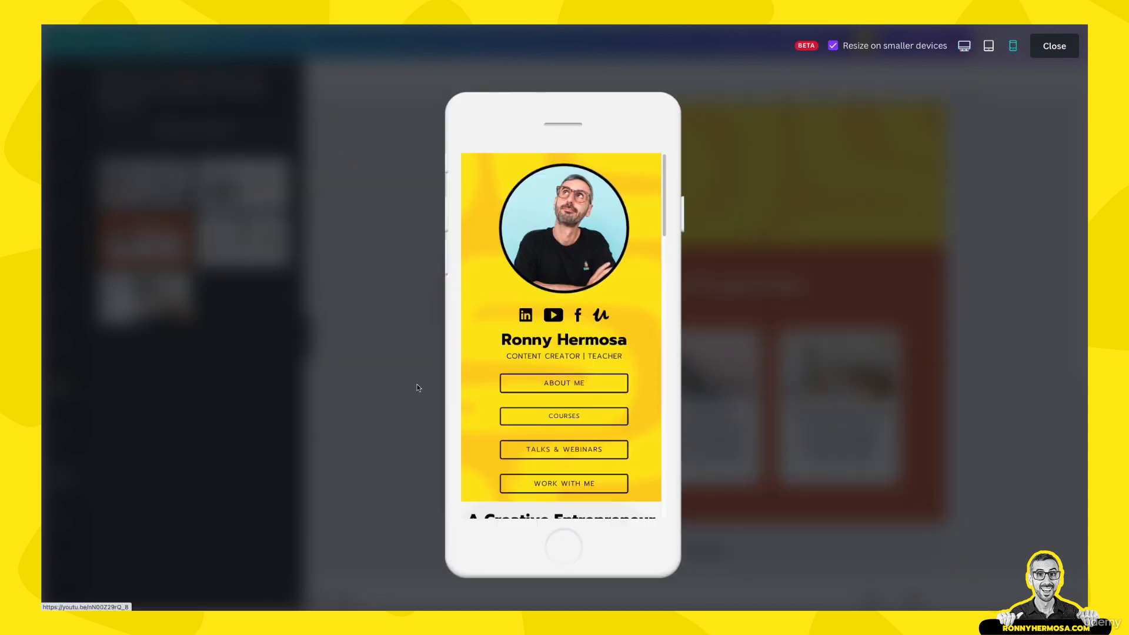
{"action": "scroll", "coordinate": [546, 391], "scroll_direction": "down", "scroll_amount": 10}
{"action": "scroll", "coordinate": [545, 395], "scroll_direction": "down", "scroll_amount": 5}
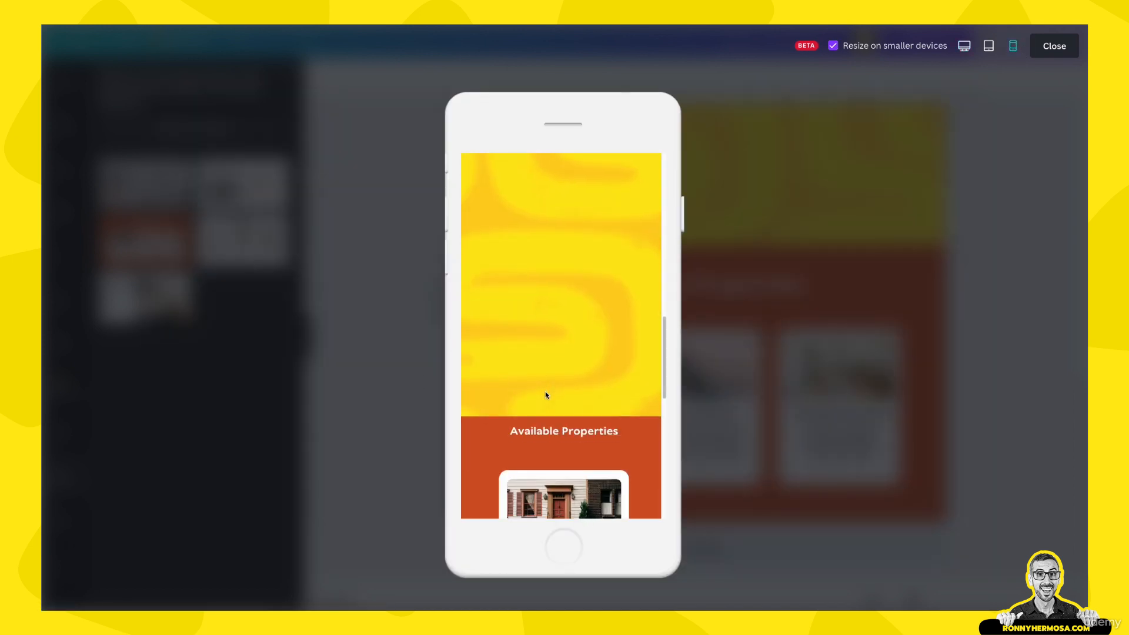
{"action": "scroll", "coordinate": [545, 393], "scroll_direction": "down", "scroll_amount": 4}
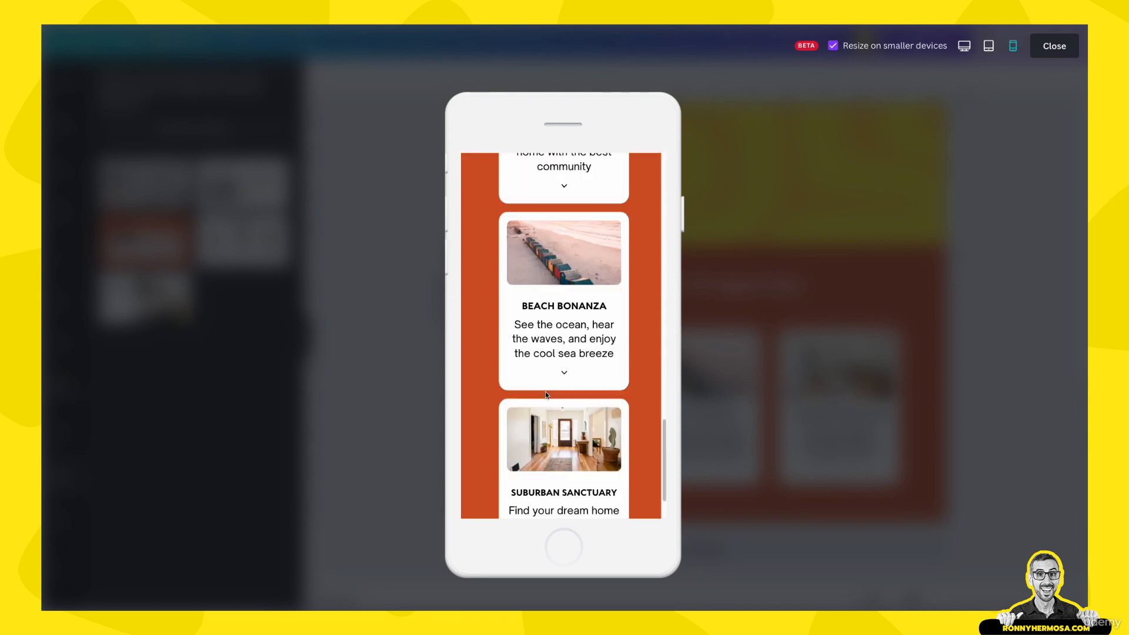
{"action": "scroll", "coordinate": [546, 392], "scroll_direction": "up", "scroll_amount": 5}
{"action": "scroll", "coordinate": [546, 272], "scroll_direction": "up", "scroll_amount": 1}
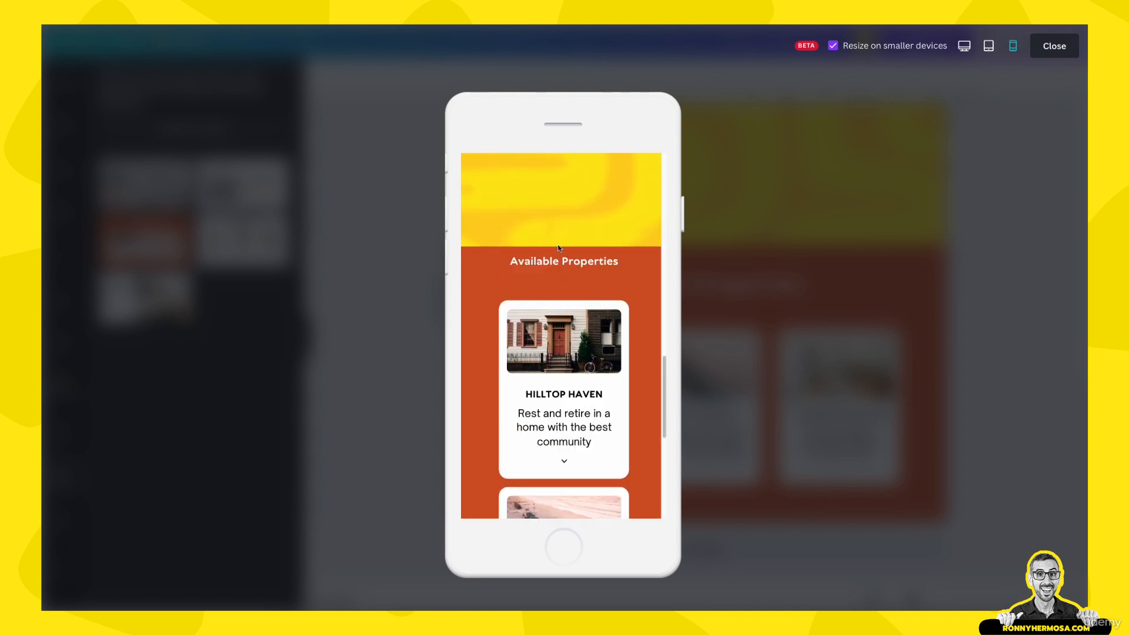
{"action": "scroll", "coordinate": [545, 264], "scroll_direction": "up", "scroll_amount": 15}
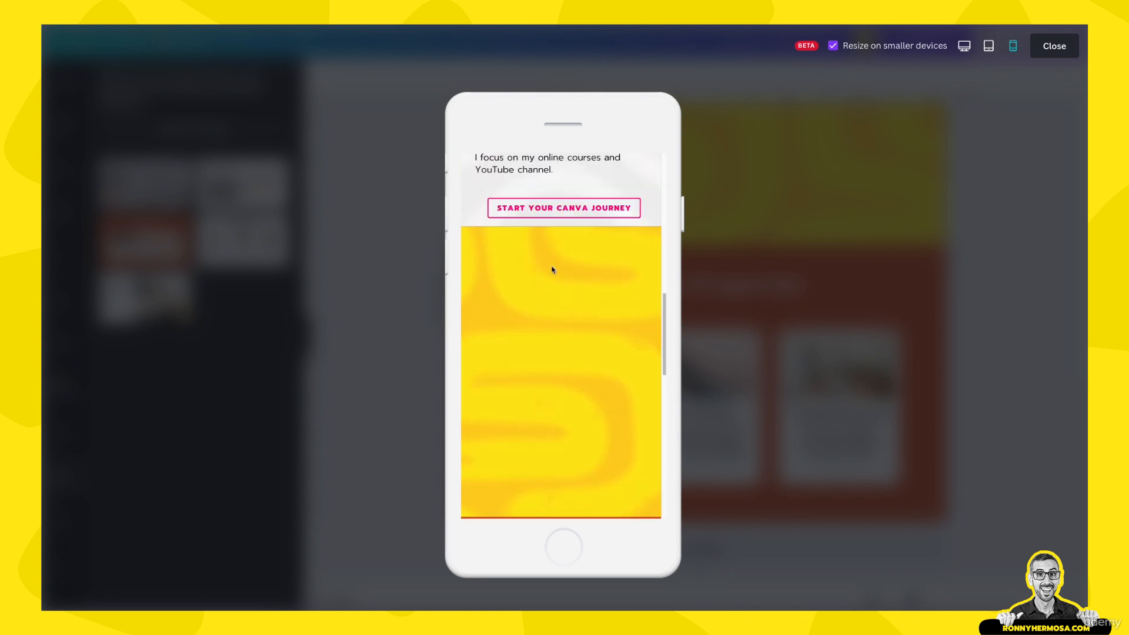
{"action": "scroll", "coordinate": [504, 327], "scroll_direction": "up", "scroll_amount": 4}
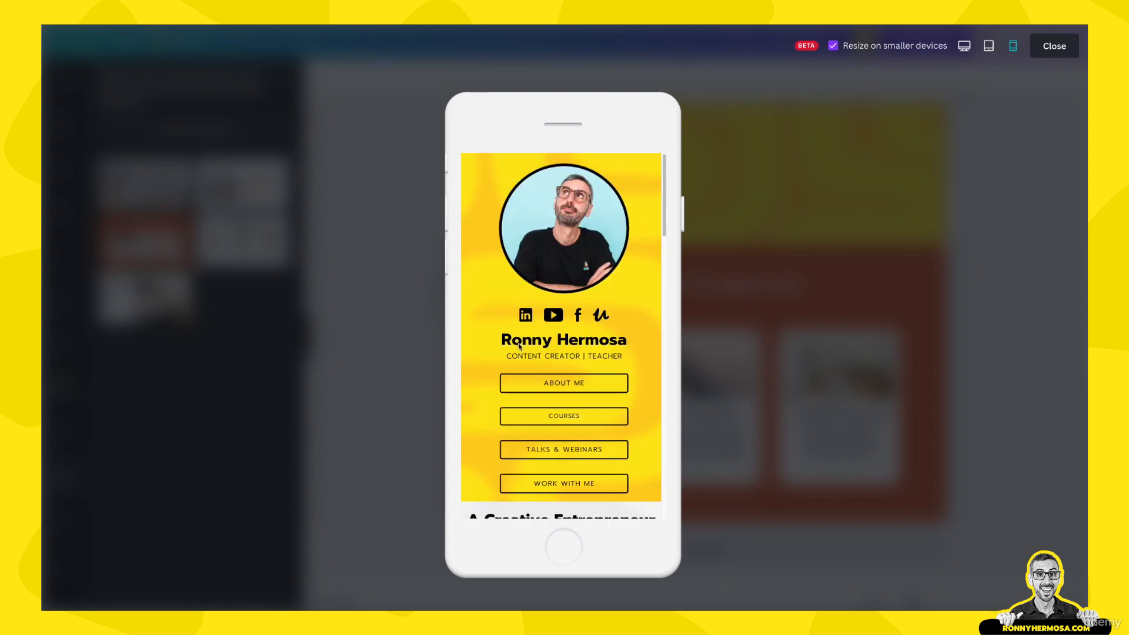
{"action": "scroll", "coordinate": [545, 363], "scroll_direction": "down", "scroll_amount": 4}
{"action": "scroll", "coordinate": [537, 345], "scroll_direction": "down", "scroll_amount": 1}
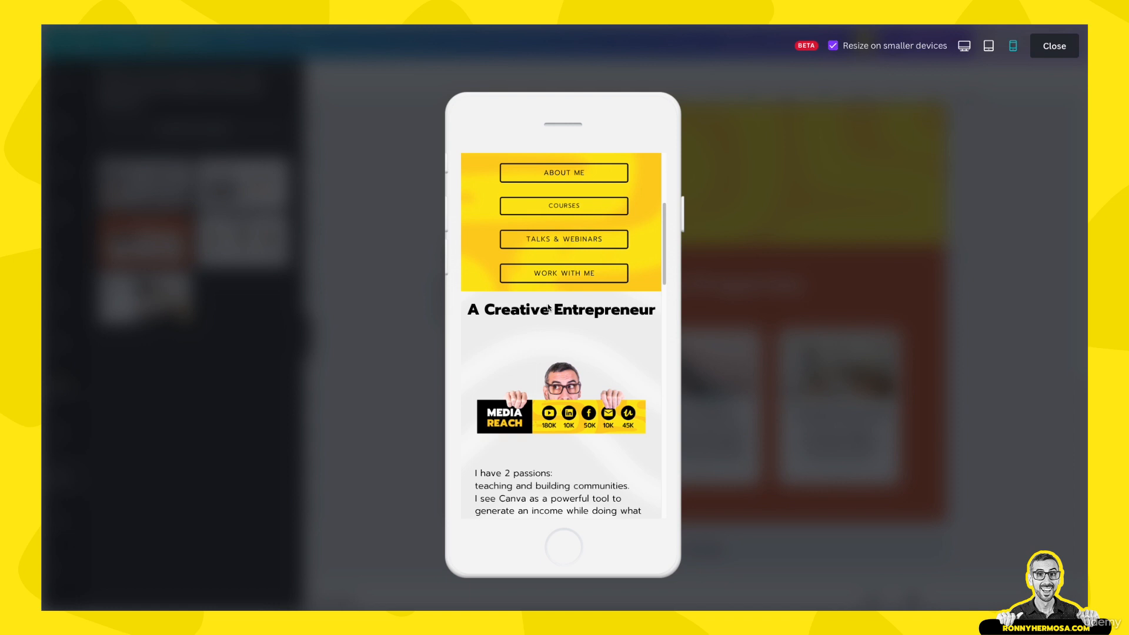
{"action": "scroll", "coordinate": [579, 310], "scroll_direction": "down", "scroll_amount": 15}
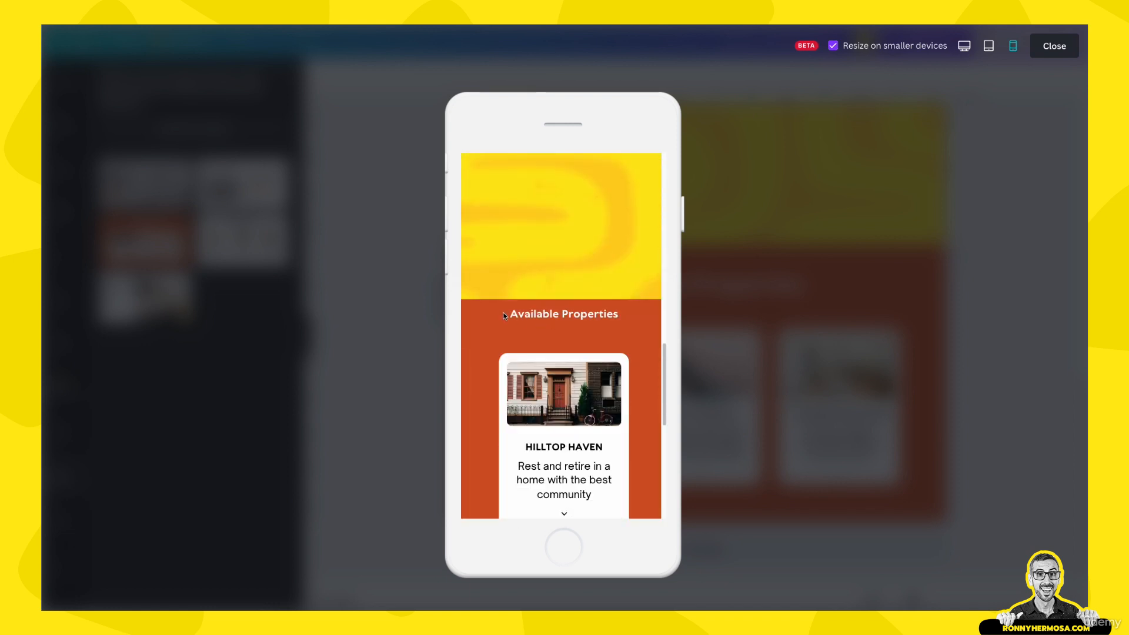
{"action": "scroll", "coordinate": [574, 323], "scroll_direction": "down", "scroll_amount": 5}
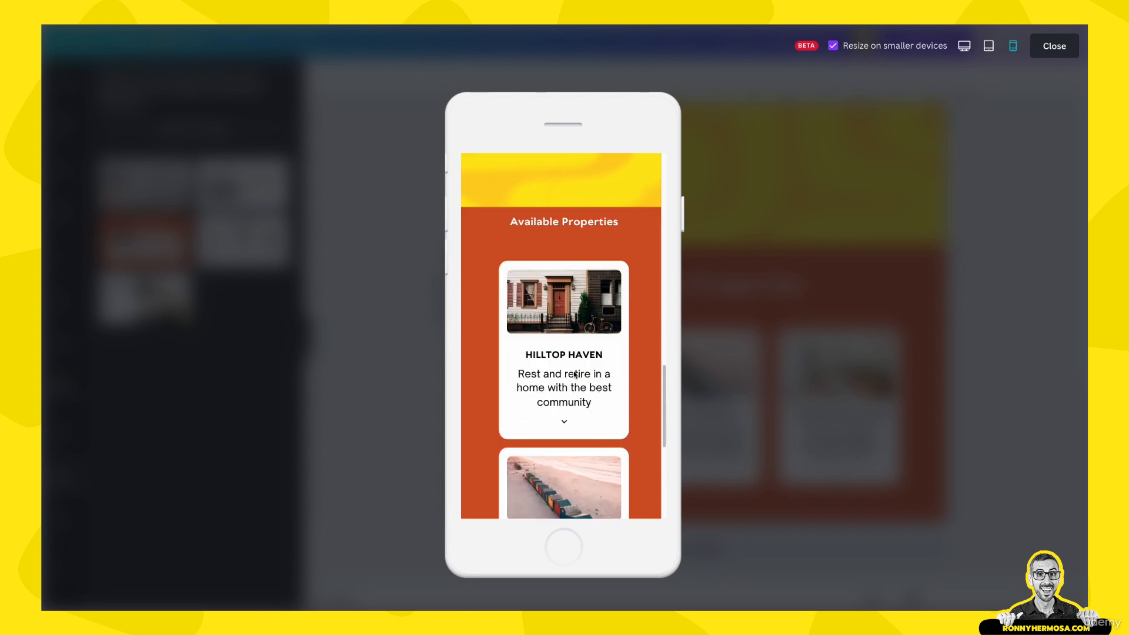
{"action": "scroll", "coordinate": [574, 374], "scroll_direction": "down", "scroll_amount": 2}
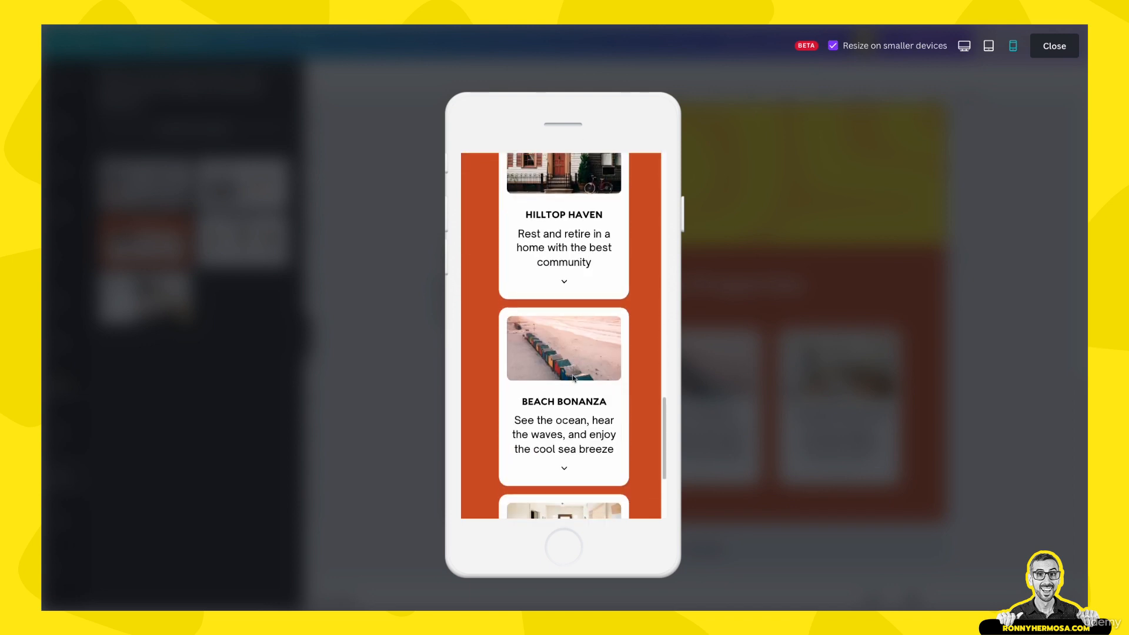
{"action": "scroll", "coordinate": [570, 382], "scroll_direction": "down", "scroll_amount": 3}
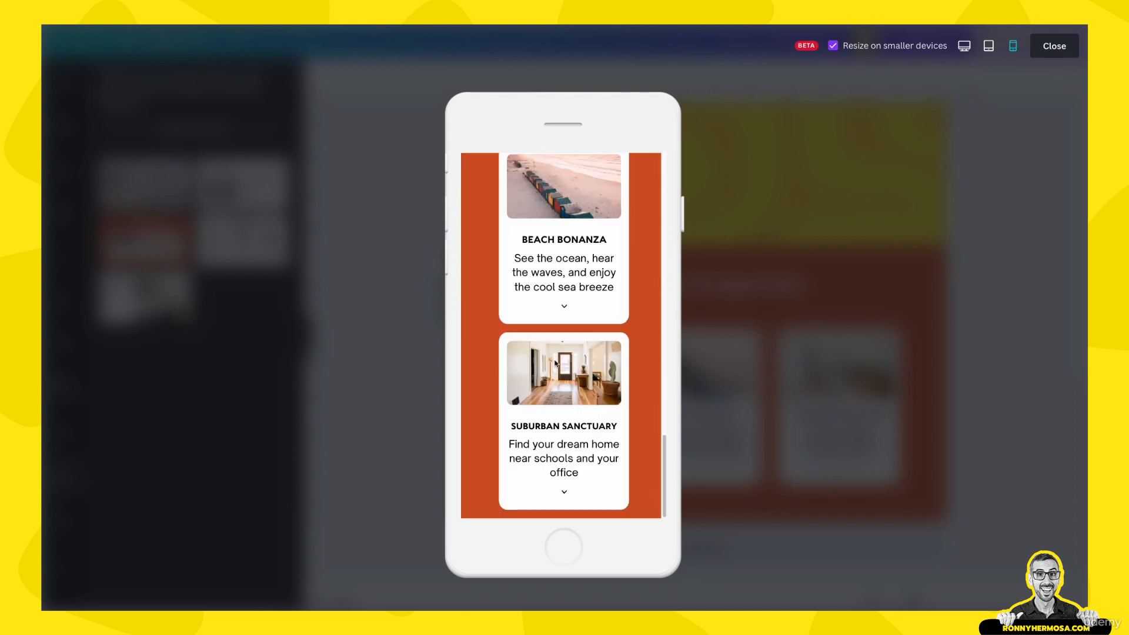
{"action": "scroll", "coordinate": [556, 364], "scroll_direction": "up", "scroll_amount": 5}
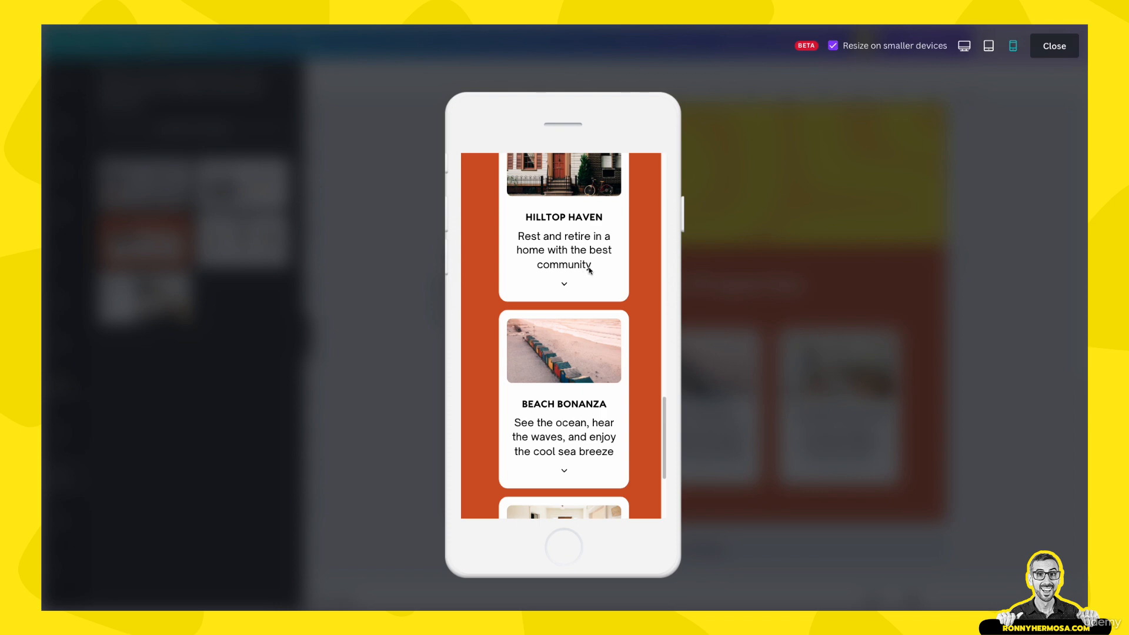
{"action": "left_click", "coordinate": [1037, 56]}
{"action": "scroll", "coordinate": [628, 404], "scroll_direction": "up", "scroll_amount": 5}
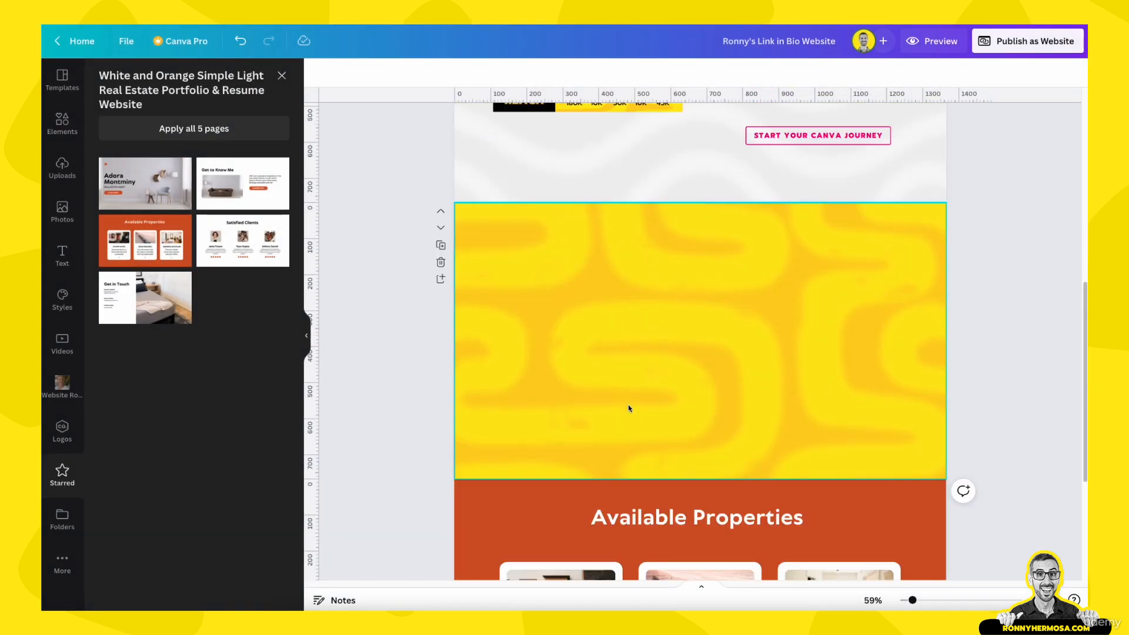
Copy the three property cards and paste them onto the empty yellow page
{"action": "scroll", "coordinate": [700, 420], "scroll_direction": "down", "scroll_amount": 5}
{"action": "left_click_drag", "start_coordinate": [365, 358], "coordinate": [880, 490]}
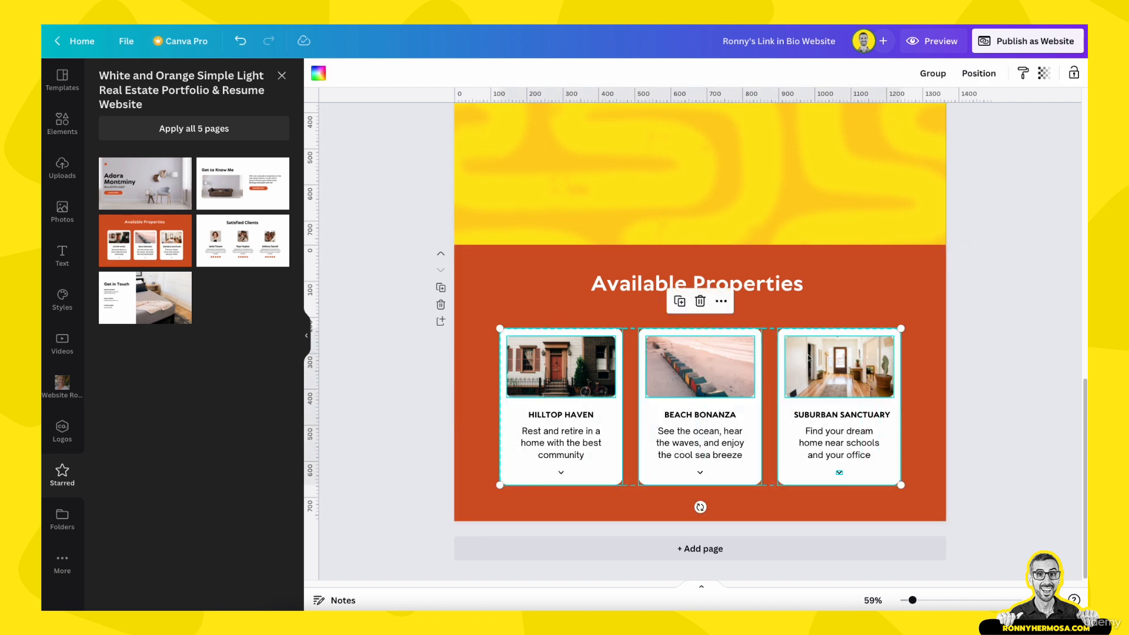
{"action": "key", "text": "ctrl+c"}
{"action": "scroll", "coordinate": [789, 355], "scroll_direction": "up", "scroll_amount": 5}
{"action": "left_click", "coordinate": [740, 436]}
{"action": "key", "text": "ctrl+v"}
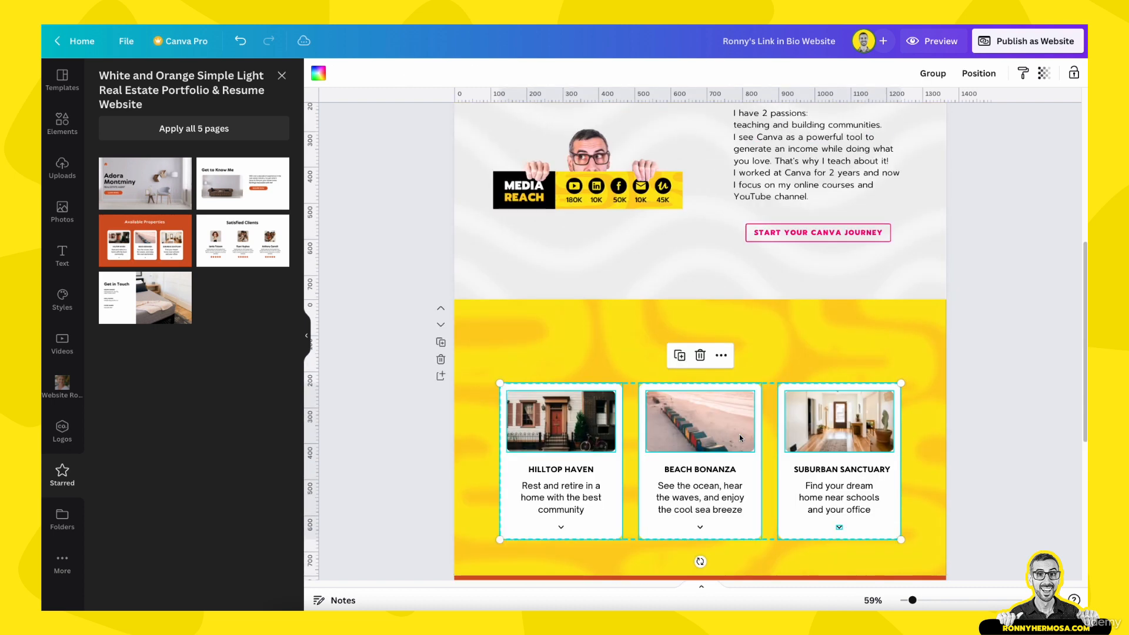
{"action": "key", "text": "Escape"}
Copy the A Creative Entrepreneur heading onto the yellow page and widen its text box
{"action": "scroll", "coordinate": [654, 357], "scroll_direction": "up", "scroll_amount": 5}
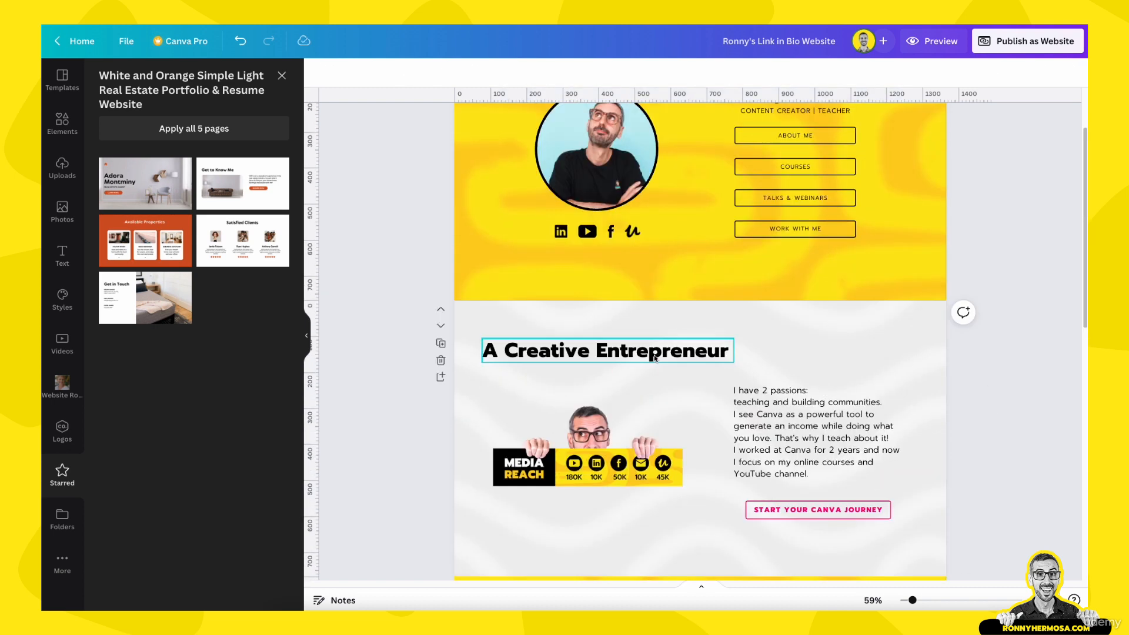
{"action": "left_click", "coordinate": [654, 356]}
{"action": "scroll", "coordinate": [646, 379], "scroll_direction": "down", "scroll_amount": 3}
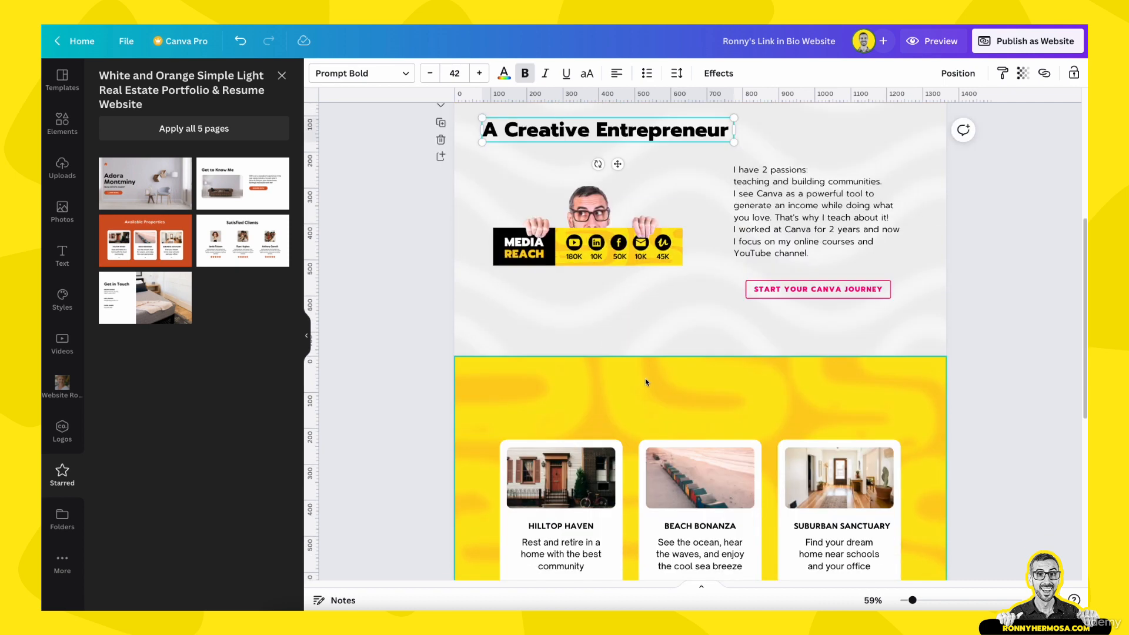
{"action": "key", "text": "ctrl+c"}
{"action": "scroll", "coordinate": [645, 381], "scroll_direction": "down", "scroll_amount": 2}
{"action": "left_click", "coordinate": [662, 290]}
{"action": "key", "text": "ctrl+v"}
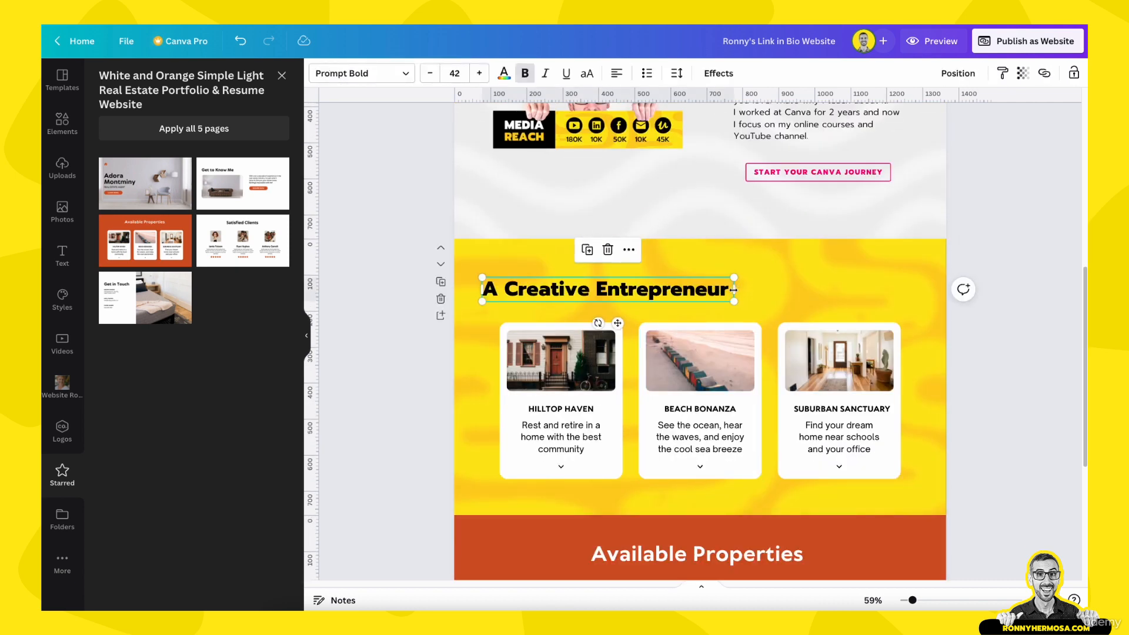
{"action": "left_click_drag", "start_coordinate": [734, 289], "coordinate": [817, 289]}
Change the copied heading to 'Fun & Affordable Courses' and narrow its box to fit the text
{"action": "double_click", "coordinate": [657, 289]}
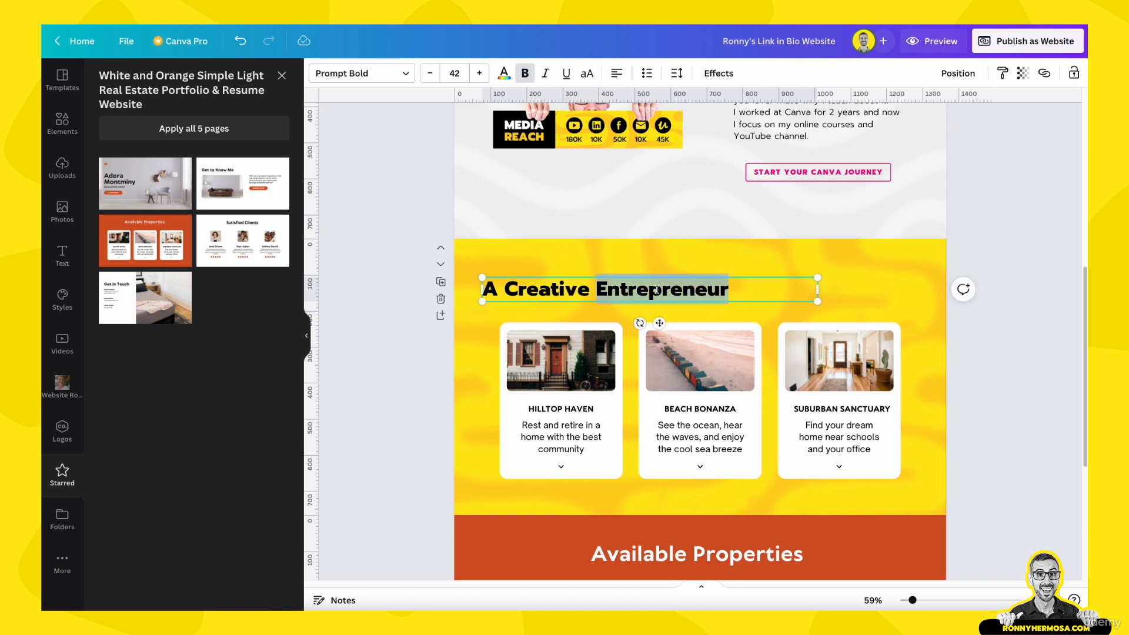
{"action": "triple_click", "coordinate": [657, 289]}
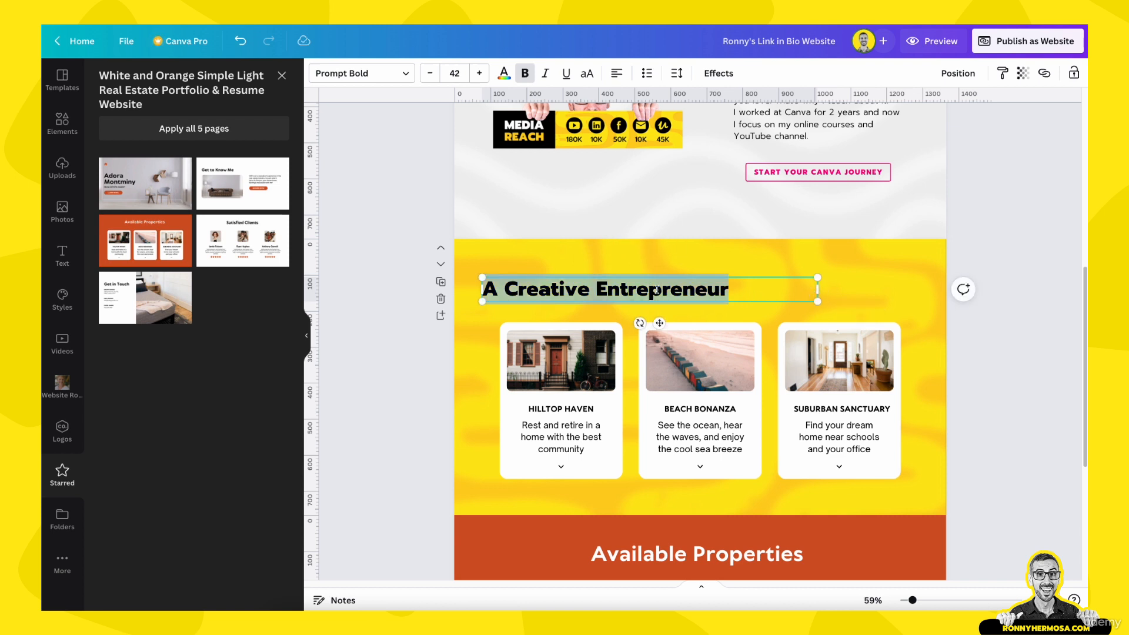
{"action": "type", "text": "Fun"}
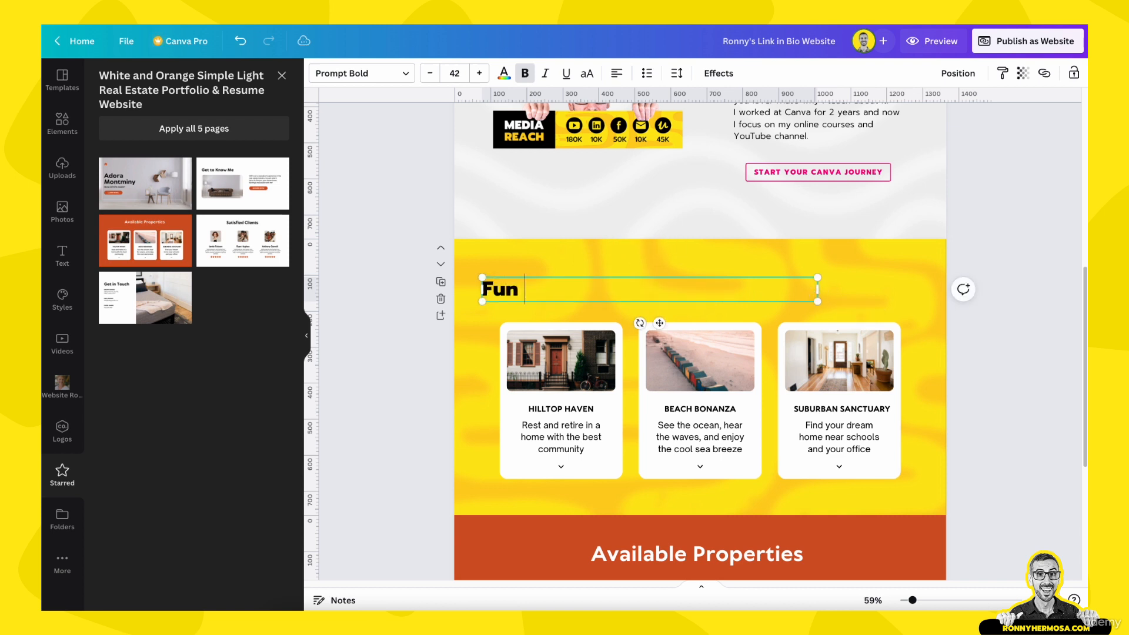
{"action": "type", "text": " & Affordable Courses"}
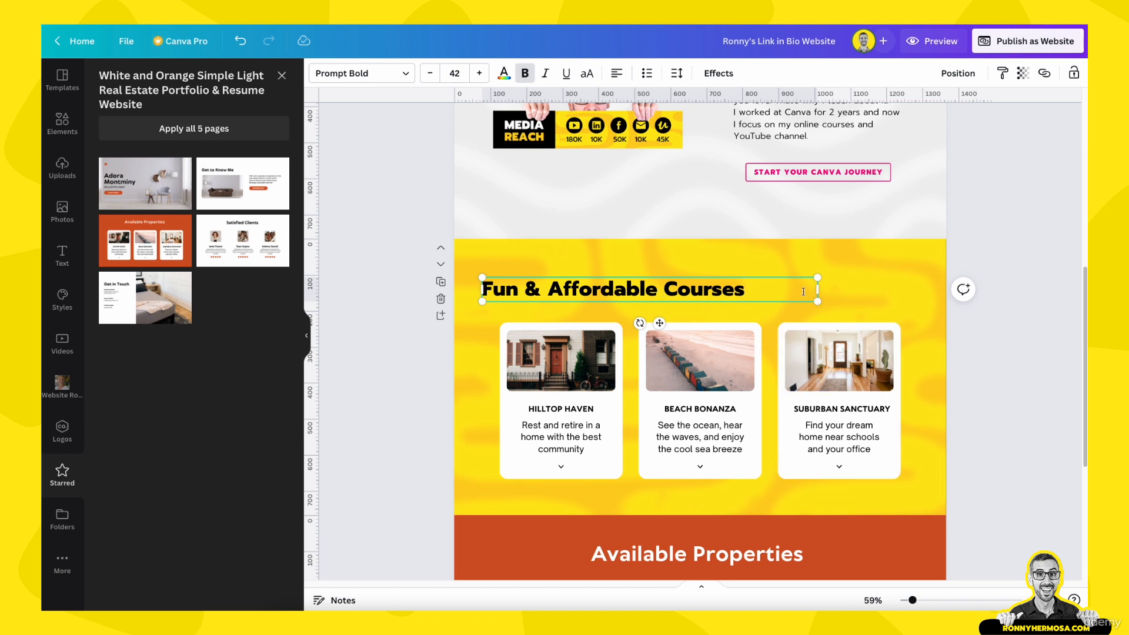
{"action": "left_click_drag", "start_coordinate": [817, 291], "coordinate": [757, 293]}
{"action": "left_click", "coordinate": [1031, 272]}
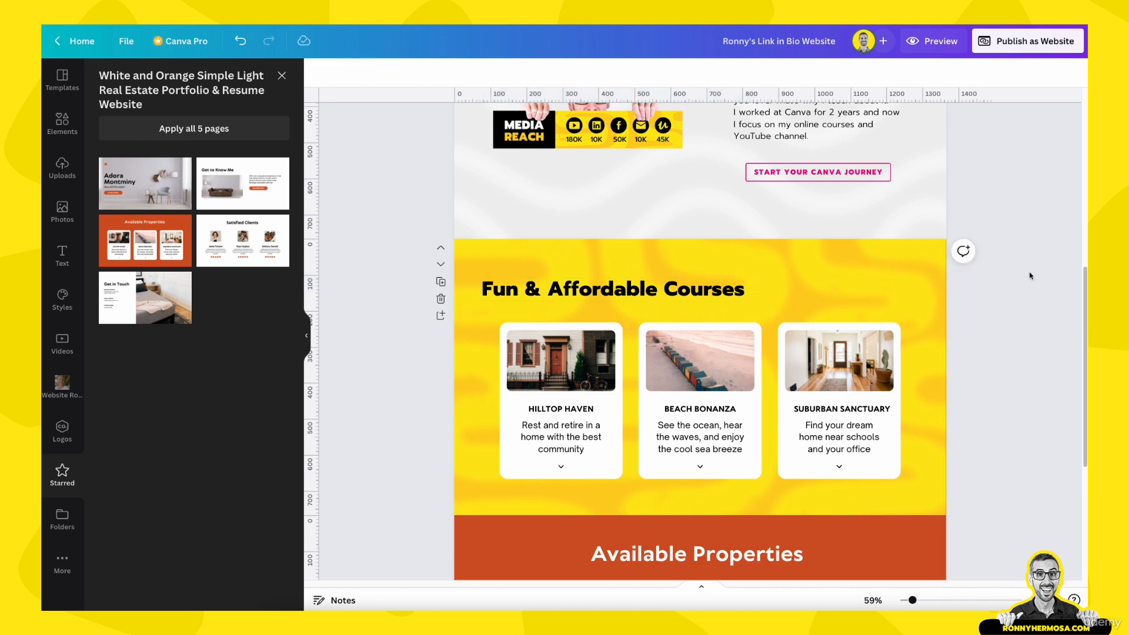
Preview the site at phone size and scroll through the pages
{"action": "scroll", "coordinate": [990, 437], "scroll_direction": "up", "scroll_amount": 4}
{"action": "scroll", "coordinate": [990, 437], "scroll_direction": "down", "scroll_amount": 2}
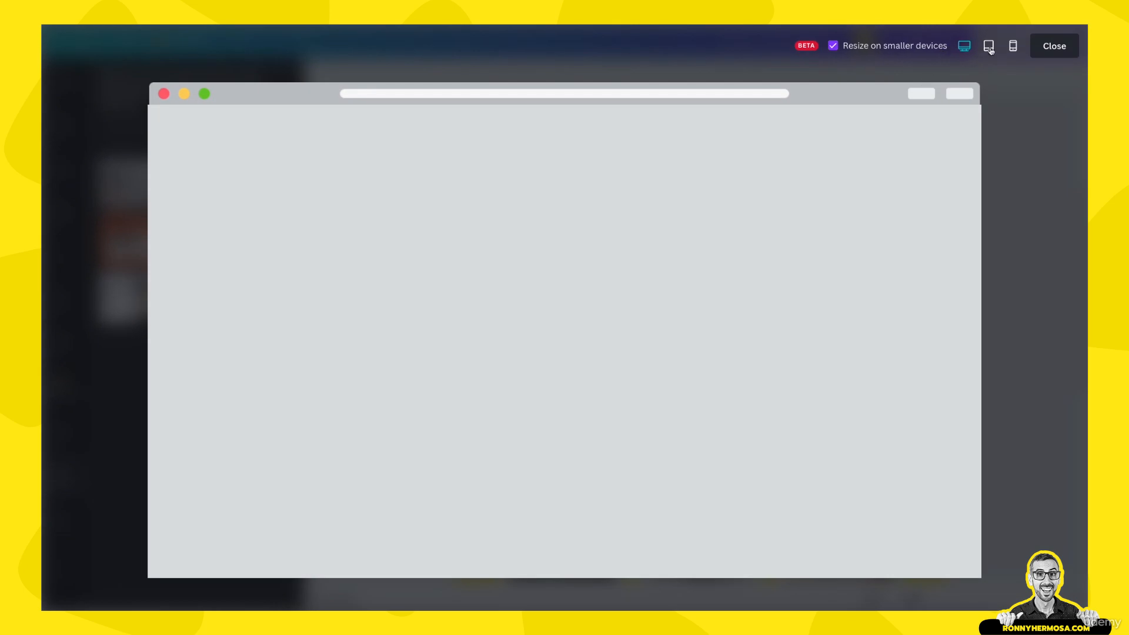
{"action": "left_click", "coordinate": [1013, 46]}
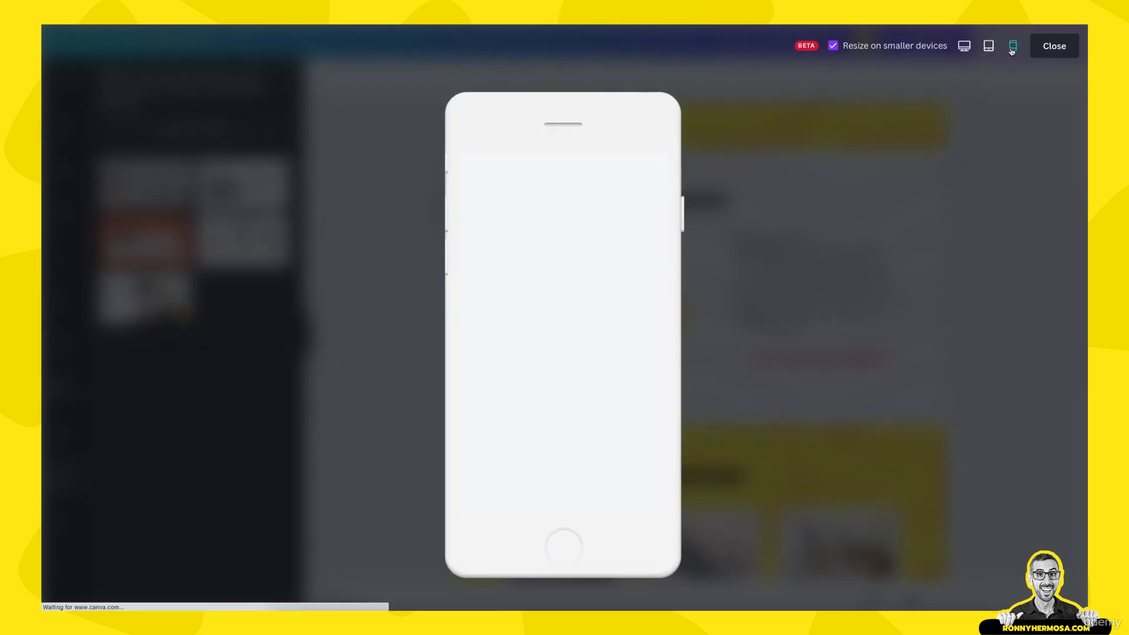
{"action": "scroll", "coordinate": [640, 348], "scroll_direction": "down", "scroll_amount": 8}
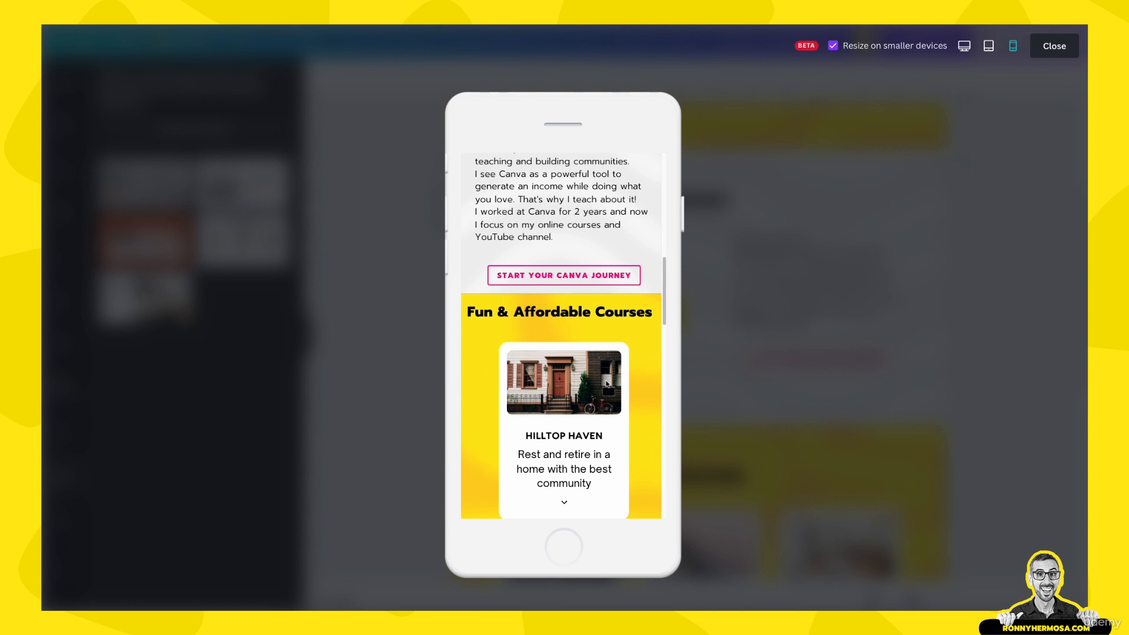
{"action": "scroll", "coordinate": [607, 384], "scroll_direction": "down", "scroll_amount": 3}
{"action": "scroll", "coordinate": [609, 400], "scroll_direction": "up", "scroll_amount": 4}
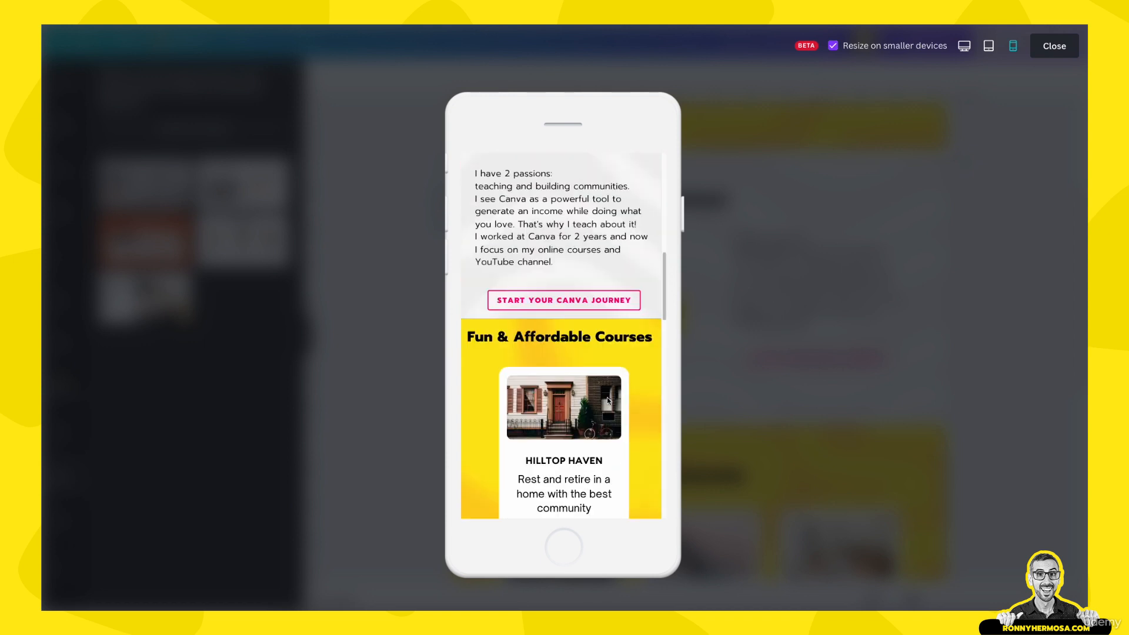
{"action": "scroll", "coordinate": [609, 401], "scroll_direction": "down", "scroll_amount": 1}
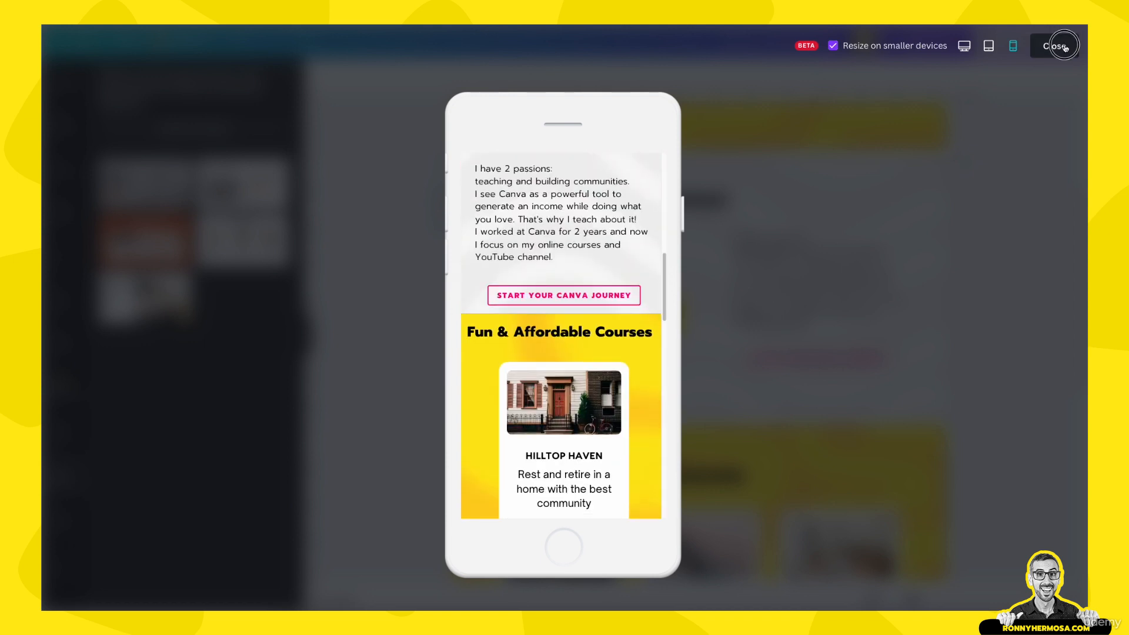
Check the desktop-size preview, then close it and return to the editor
{"action": "left_click", "coordinate": [964, 46]}
{"action": "scroll", "coordinate": [510, 379], "scroll_direction": "down", "scroll_amount": 10}
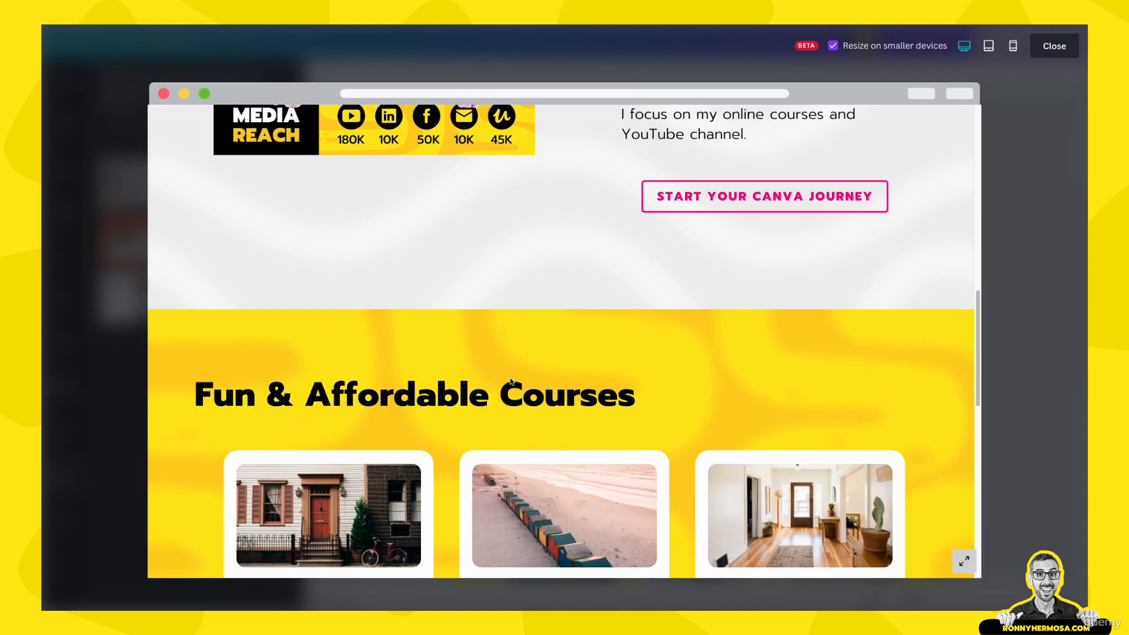
{"action": "scroll", "coordinate": [510, 382], "scroll_direction": "up", "scroll_amount": 5}
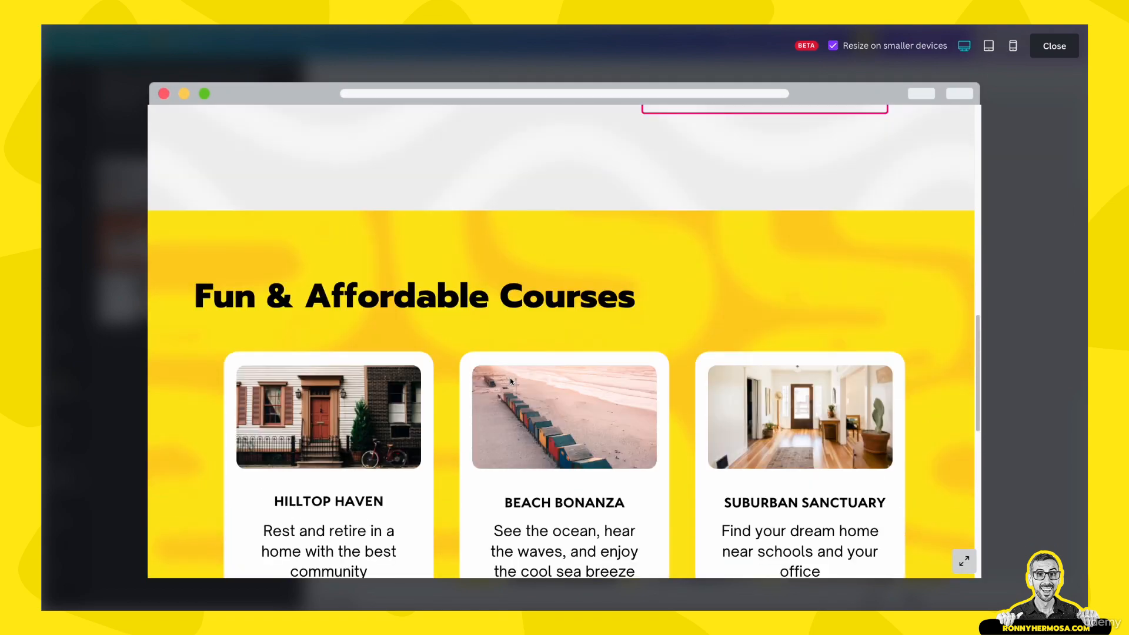
{"action": "scroll", "coordinate": [244, 287], "scroll_direction": "up", "scroll_amount": 6}
{"action": "scroll", "coordinate": [245, 289], "scroll_direction": "down", "scroll_amount": 5}
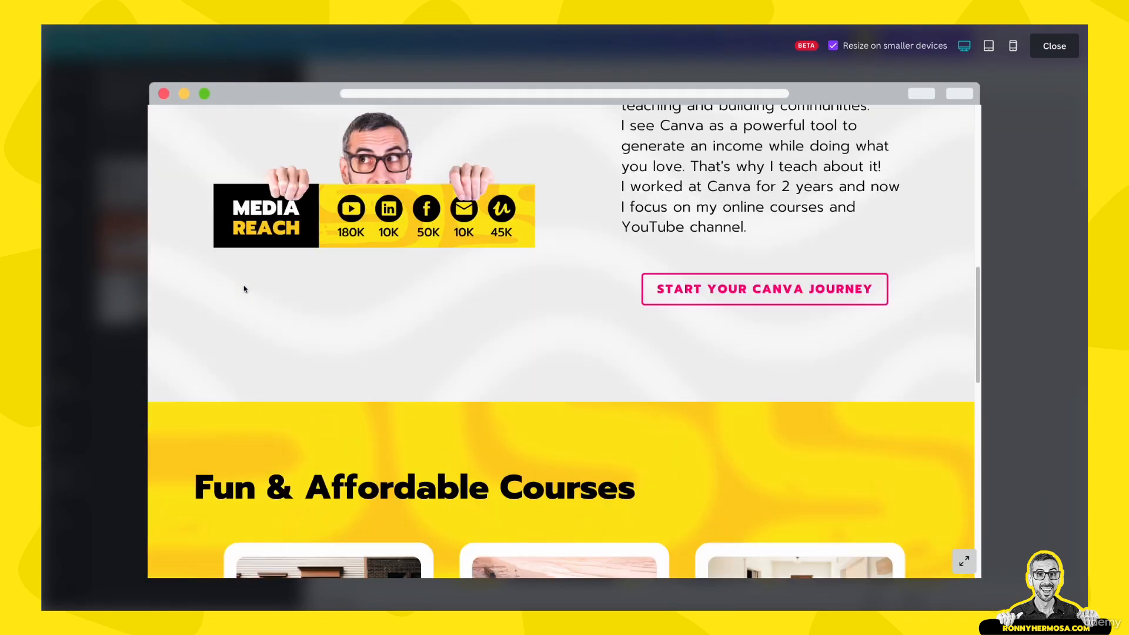
{"action": "left_click", "coordinate": [1054, 46]}
{"action": "scroll", "coordinate": [713, 333], "scroll_direction": "down", "scroll_amount": 3}
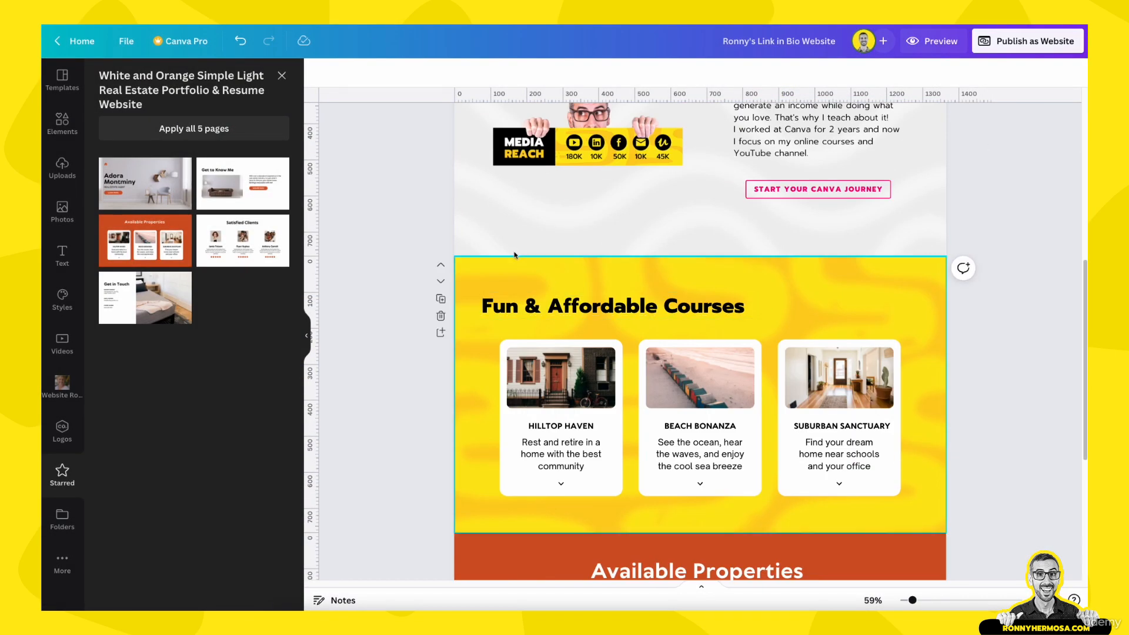
Centre the Fun & Affordable Courses heading horizontally on the yellow page with Position alignment
{"action": "left_click", "coordinate": [701, 311]}
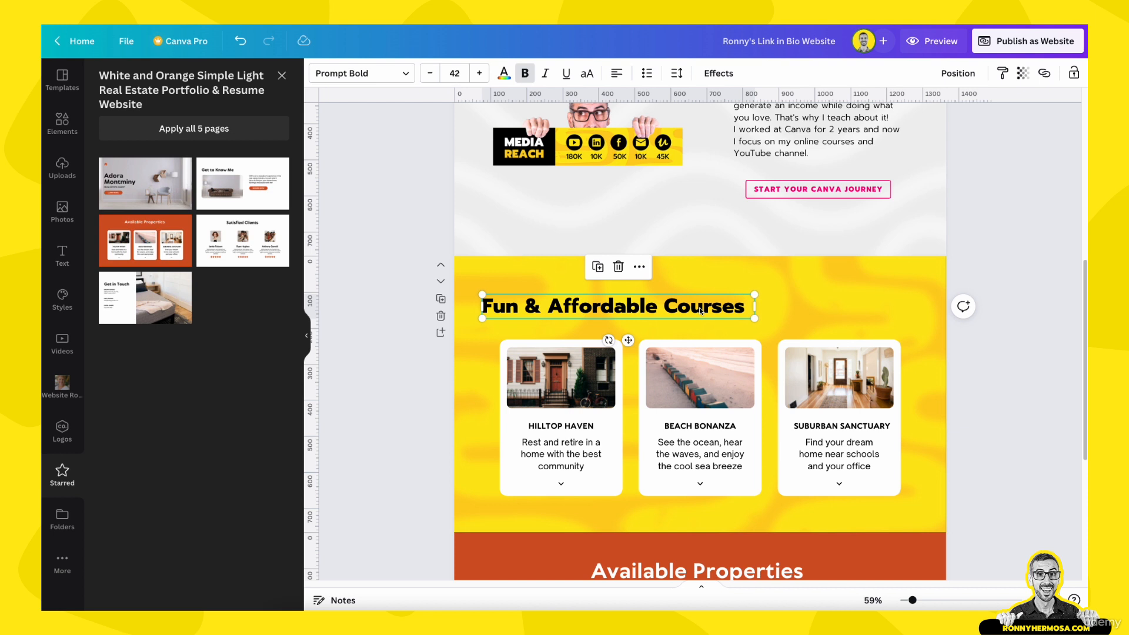
{"action": "left_click", "coordinate": [969, 74]}
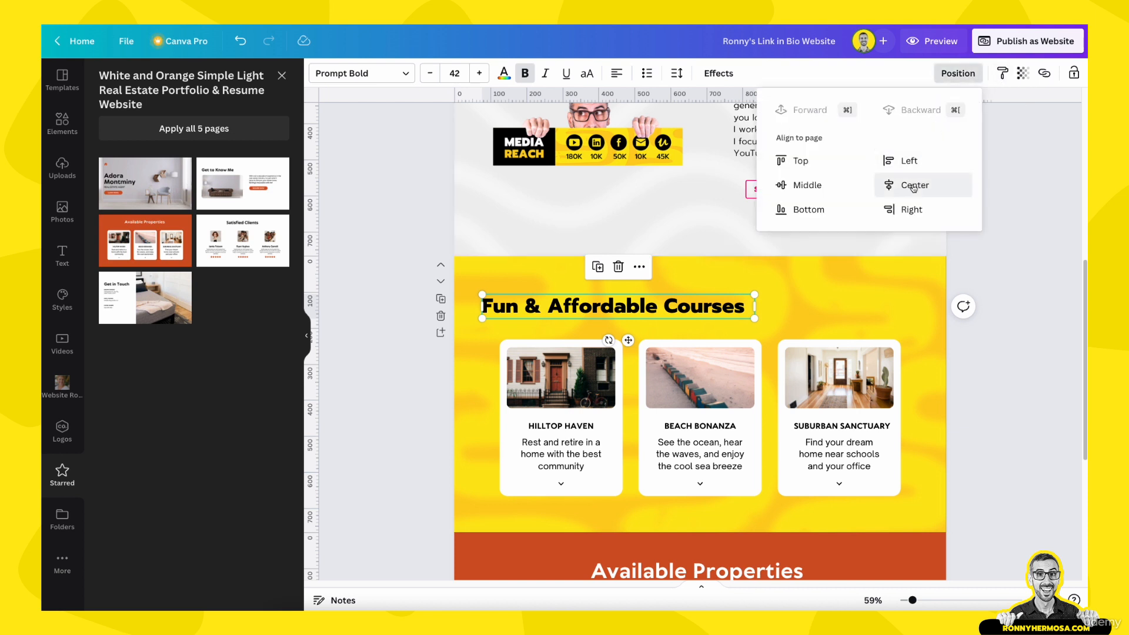
{"action": "left_click", "coordinate": [801, 187]}
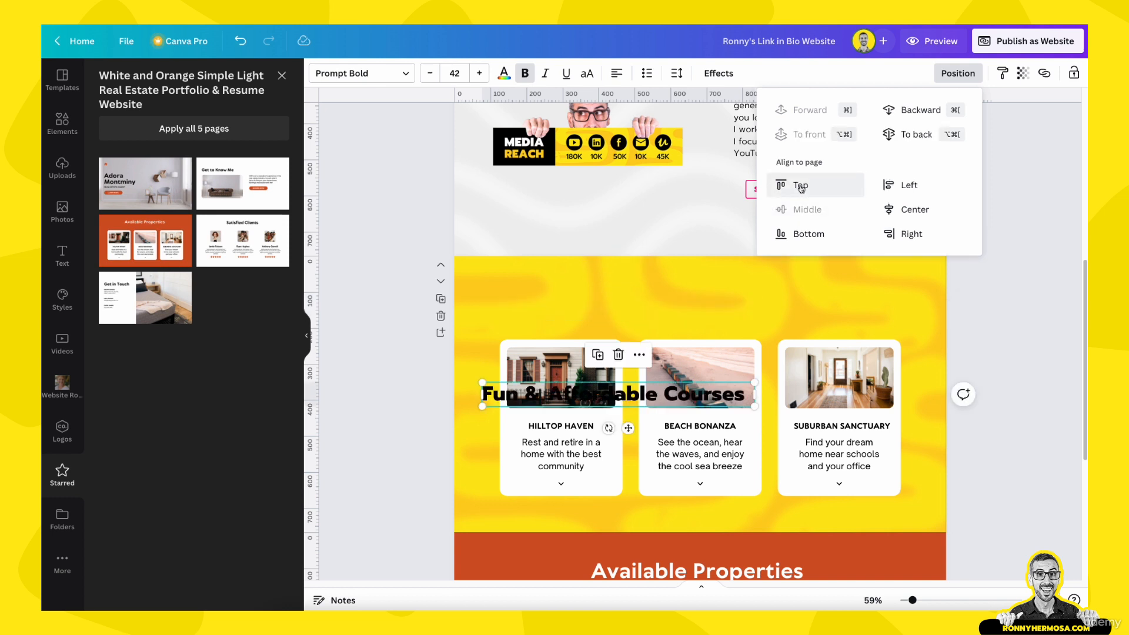
{"action": "left_click", "coordinate": [801, 187]}
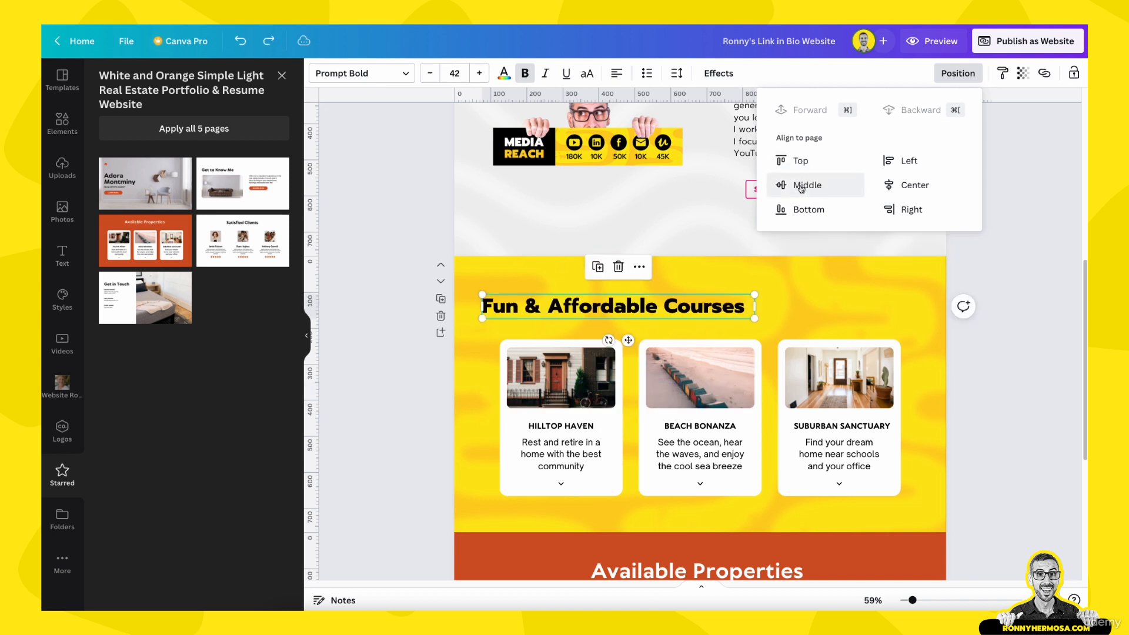
{"action": "left_click", "coordinate": [898, 186]}
{"action": "left_click", "coordinate": [958, 73]}
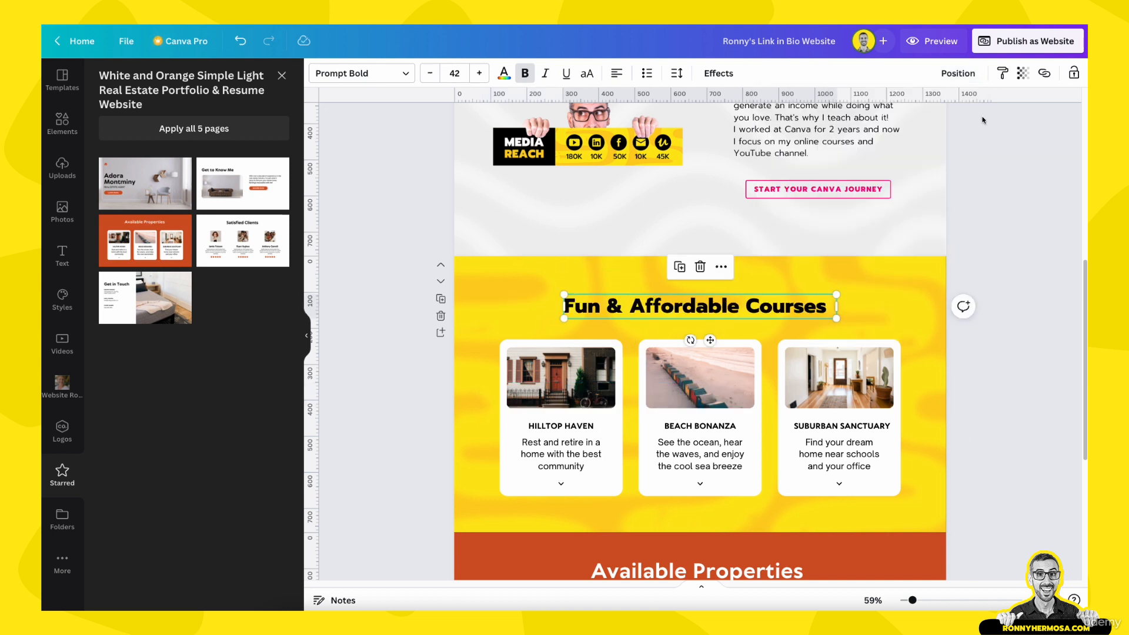
{"action": "left_click", "coordinate": [941, 43]}
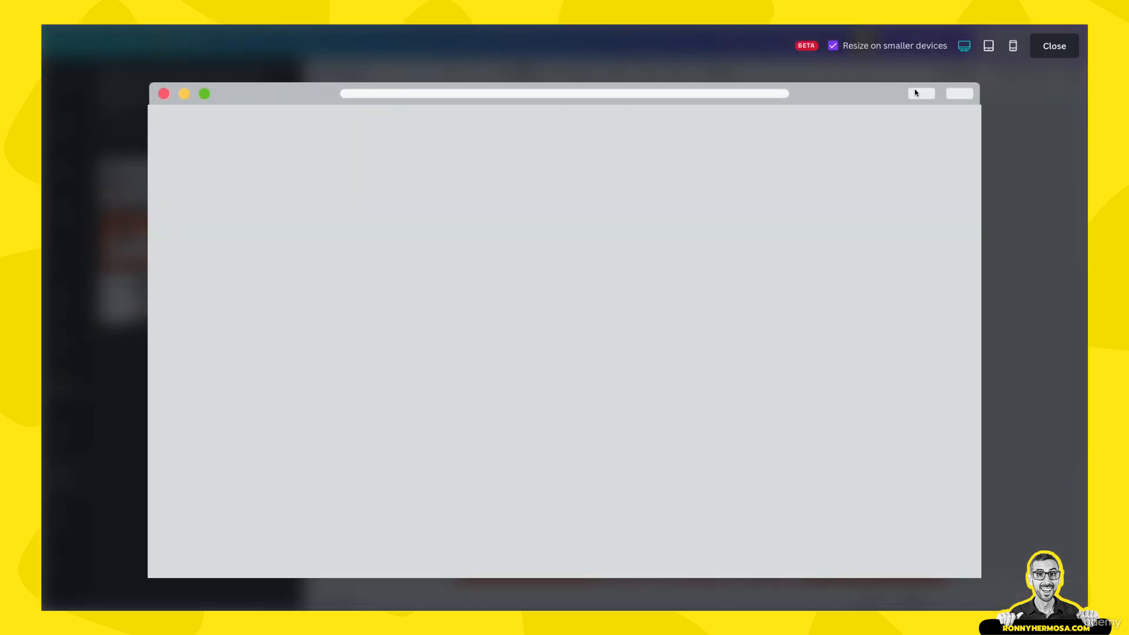
{"action": "left_click", "coordinate": [1014, 52]}
{"action": "scroll", "coordinate": [641, 354], "scroll_direction": "down", "scroll_amount": 8}
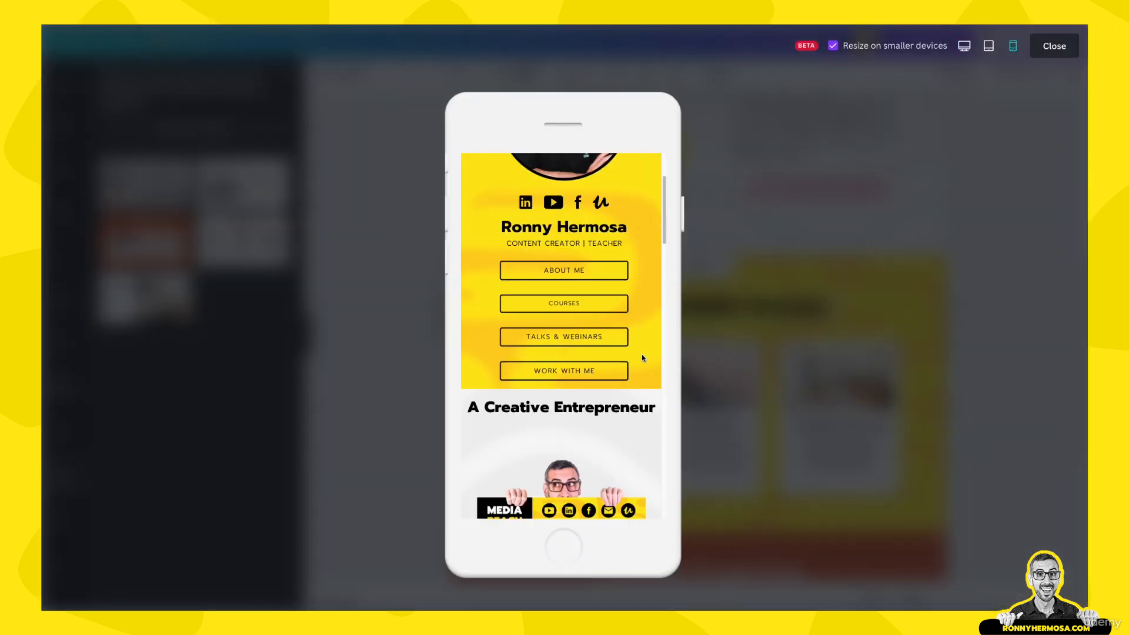
{"action": "scroll", "coordinate": [643, 360], "scroll_direction": "down", "scroll_amount": 1}
{"action": "scroll", "coordinate": [642, 359], "scroll_direction": "down", "scroll_amount": 10}
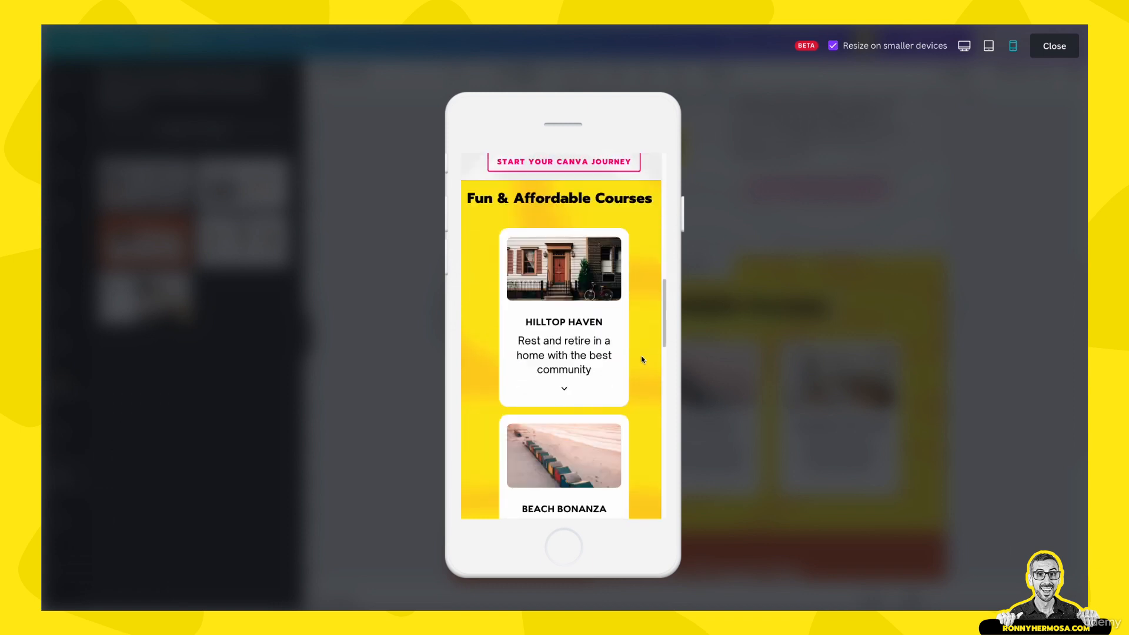
{"action": "scroll", "coordinate": [641, 356], "scroll_direction": "up", "scroll_amount": 10}
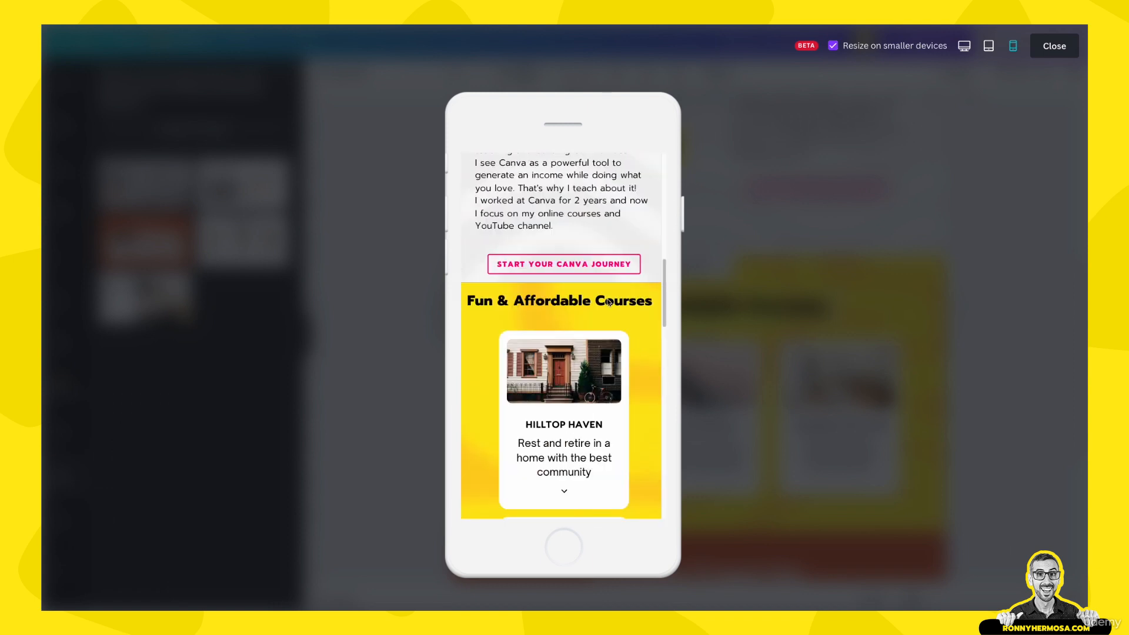
{"action": "scroll", "coordinate": [639, 381], "scroll_direction": "down", "scroll_amount": 1}
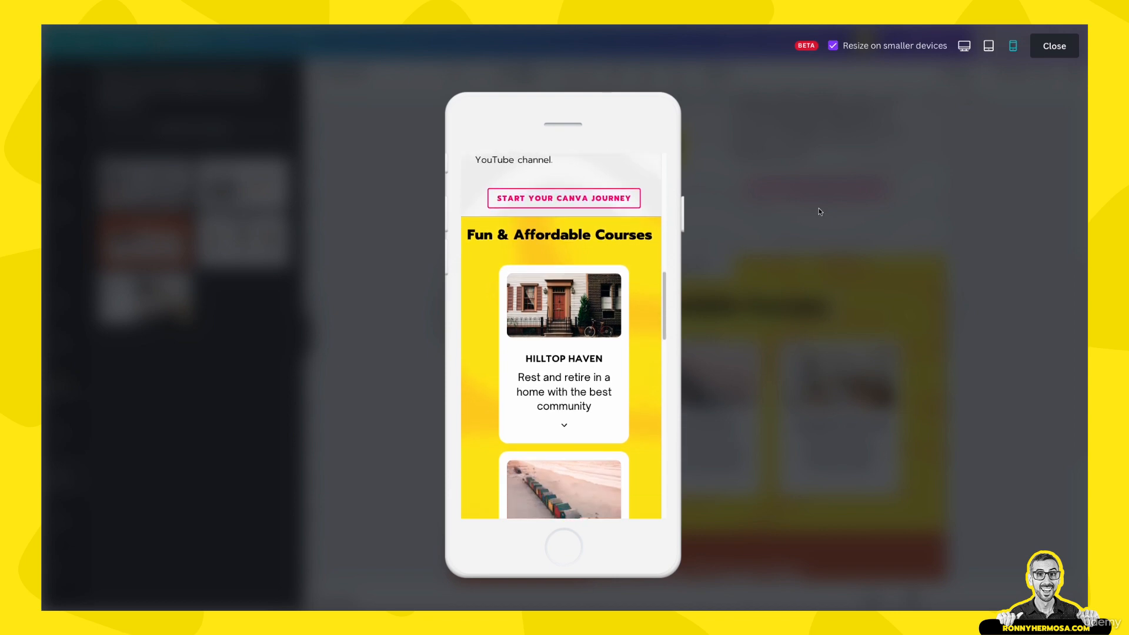
{"action": "left_click", "coordinate": [968, 278]}
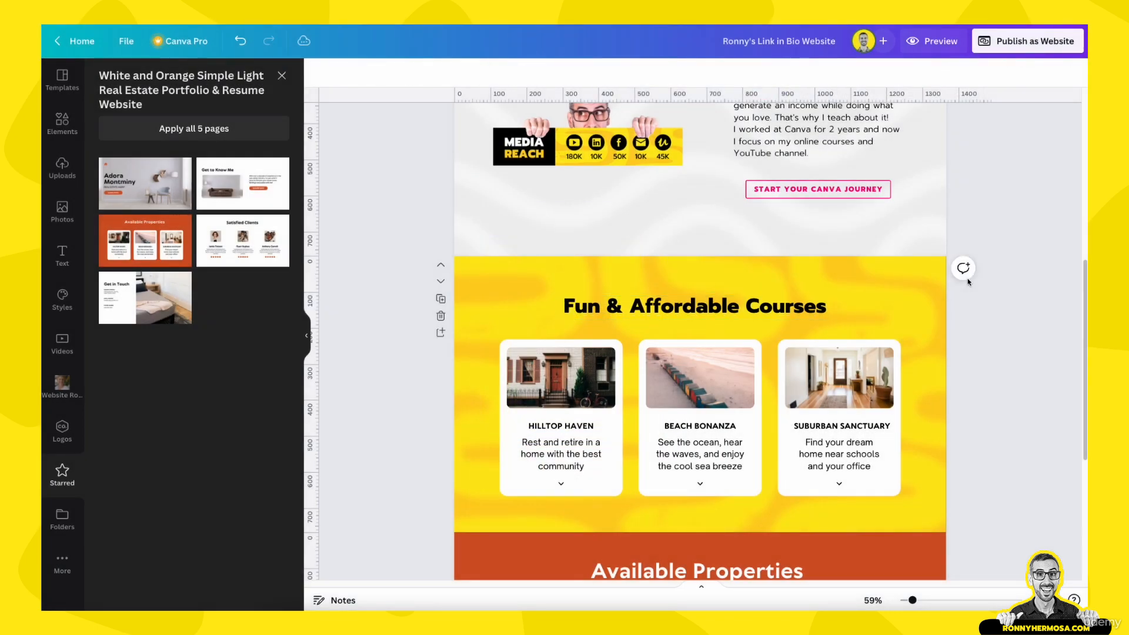
Fill the Hilltop Haven, Beach Bonanza and Suburban Sanctuary card photos with three Website Ronny folder images
{"action": "scroll", "coordinate": [622, 435], "scroll_direction": "down", "scroll_amount": 3}
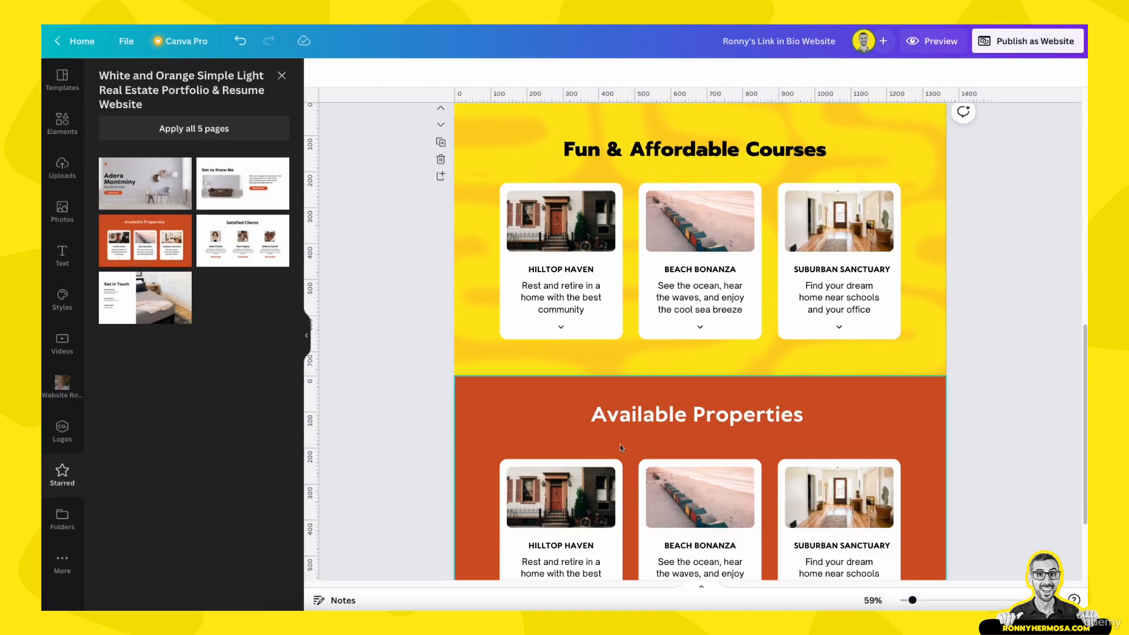
{"action": "left_click", "coordinate": [59, 387]}
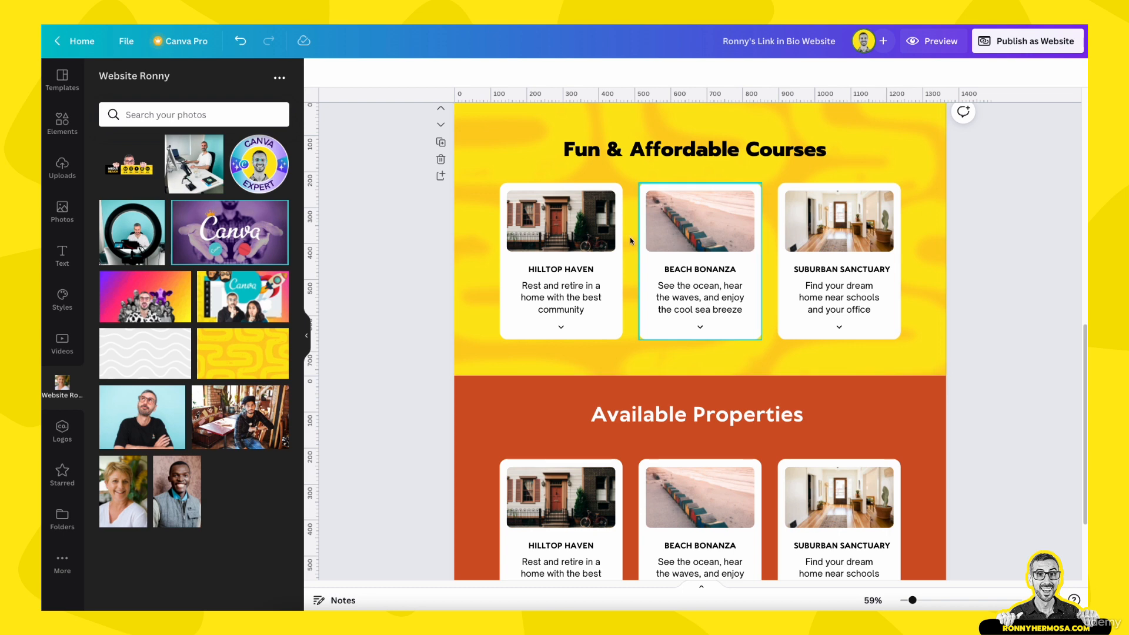
{"action": "left_click_drag", "start_coordinate": [150, 302], "coordinate": [561, 223]}
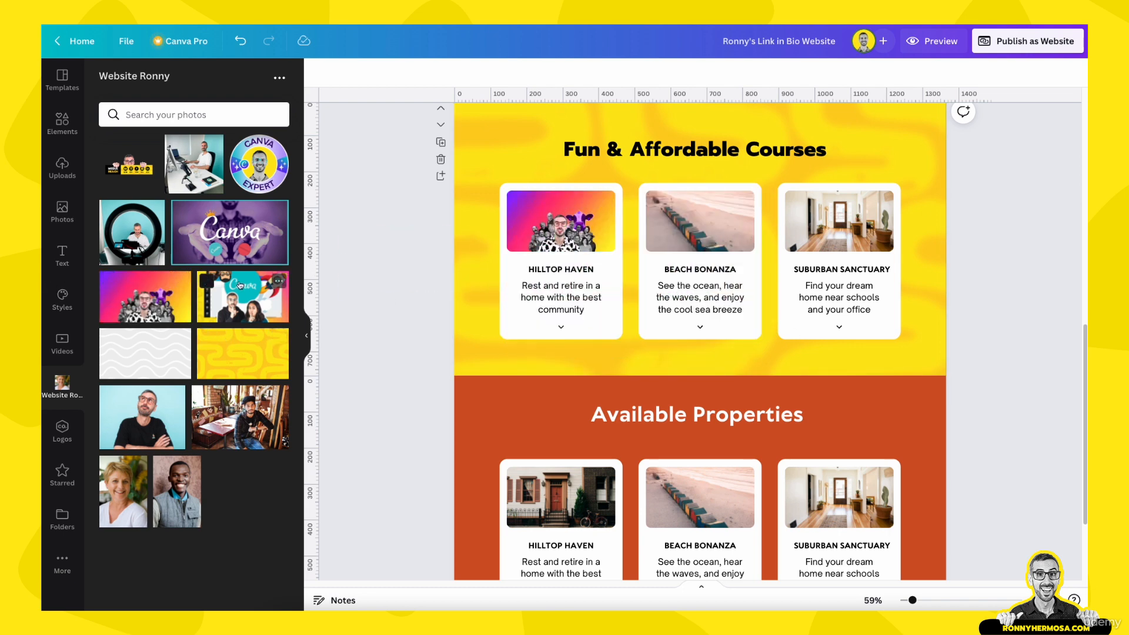
{"action": "left_click_drag", "start_coordinate": [242, 259], "coordinate": [678, 216]}
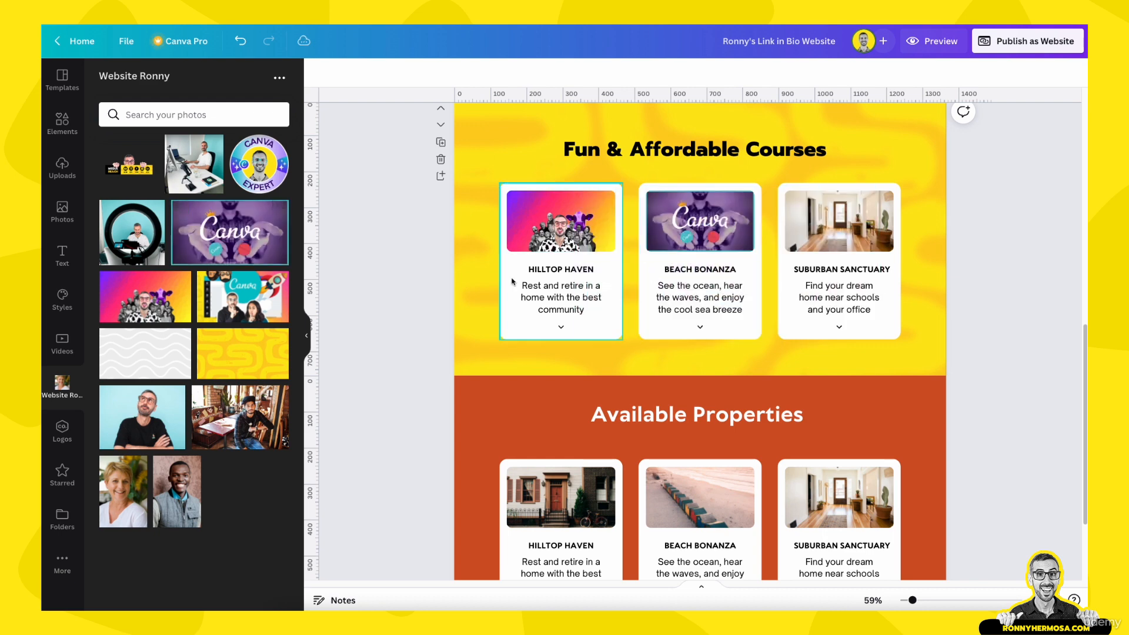
{"action": "left_click_drag", "start_coordinate": [226, 306], "coordinate": [830, 232]}
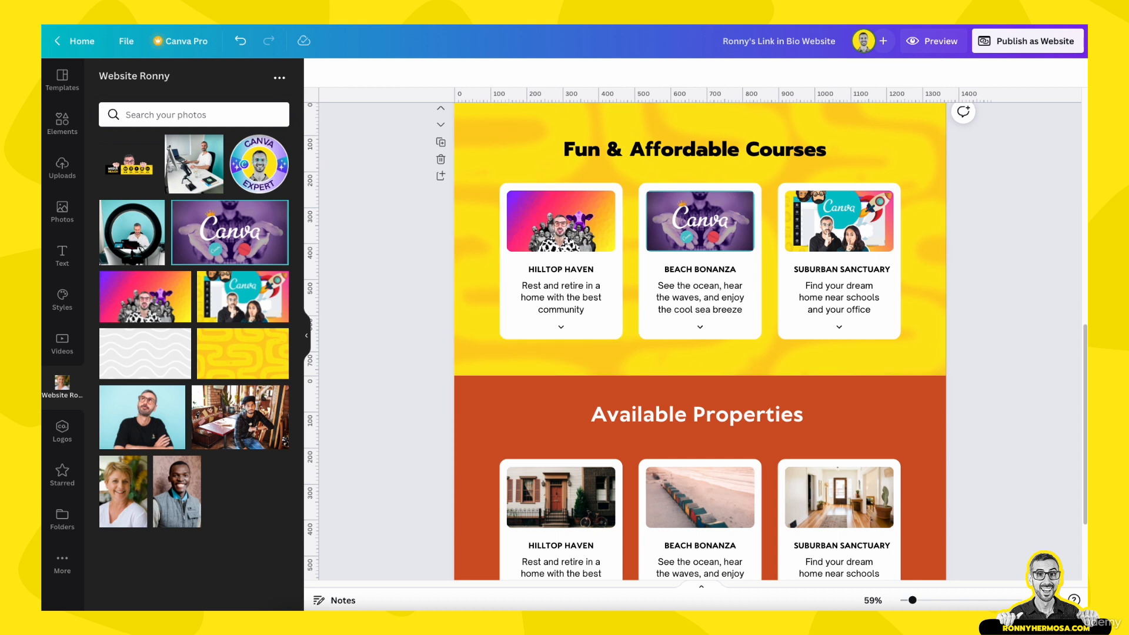
Paste a course name into the Hilltop Haven title, then undo it back to HILLTOP HAVEN
{"action": "double_click", "coordinate": [539, 268]}
{"action": "type", "text": "PERSONAL BRANDING MASTERCOURSE"}
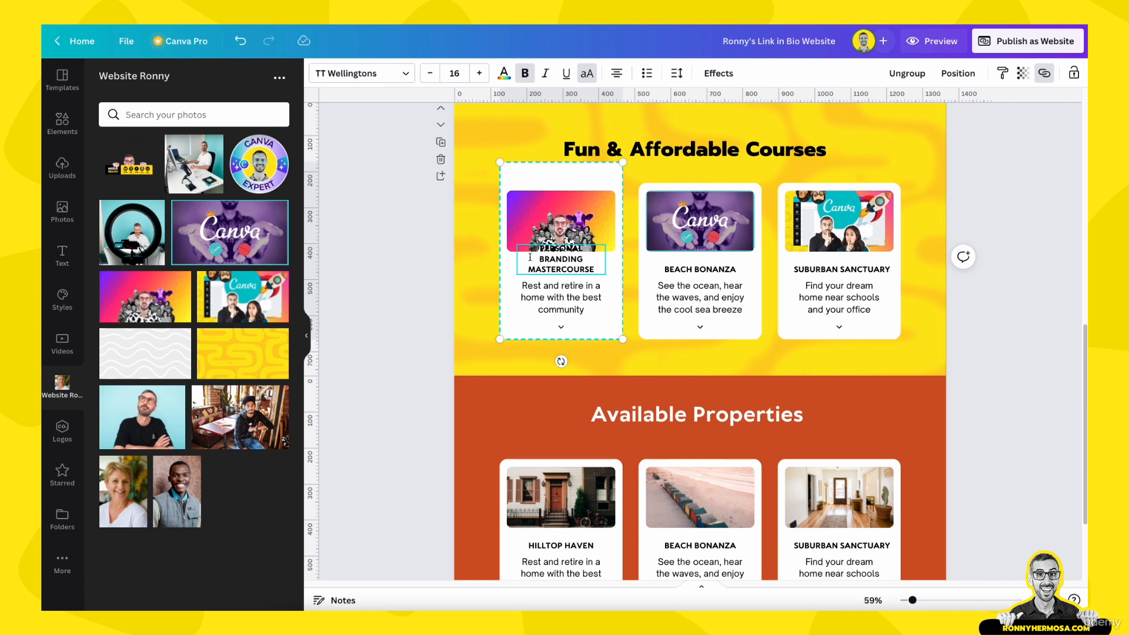
{"action": "left_click", "coordinate": [488, 217]}
{"action": "left_click", "coordinate": [572, 266]}
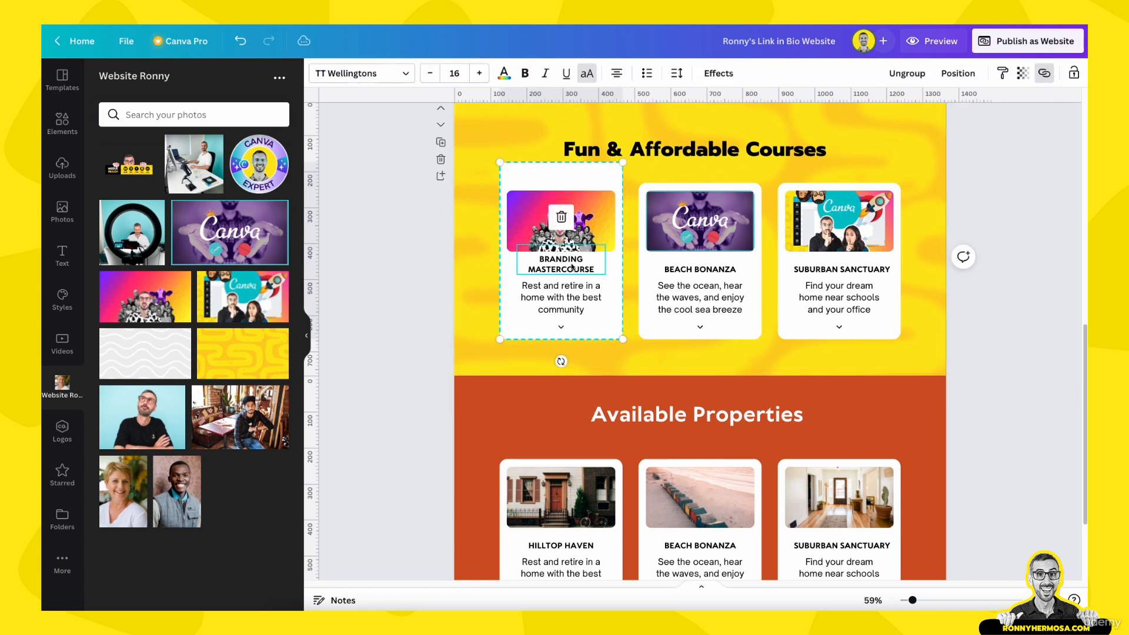
{"action": "left_click", "coordinate": [908, 73]}
{"action": "left_click", "coordinate": [691, 189]}
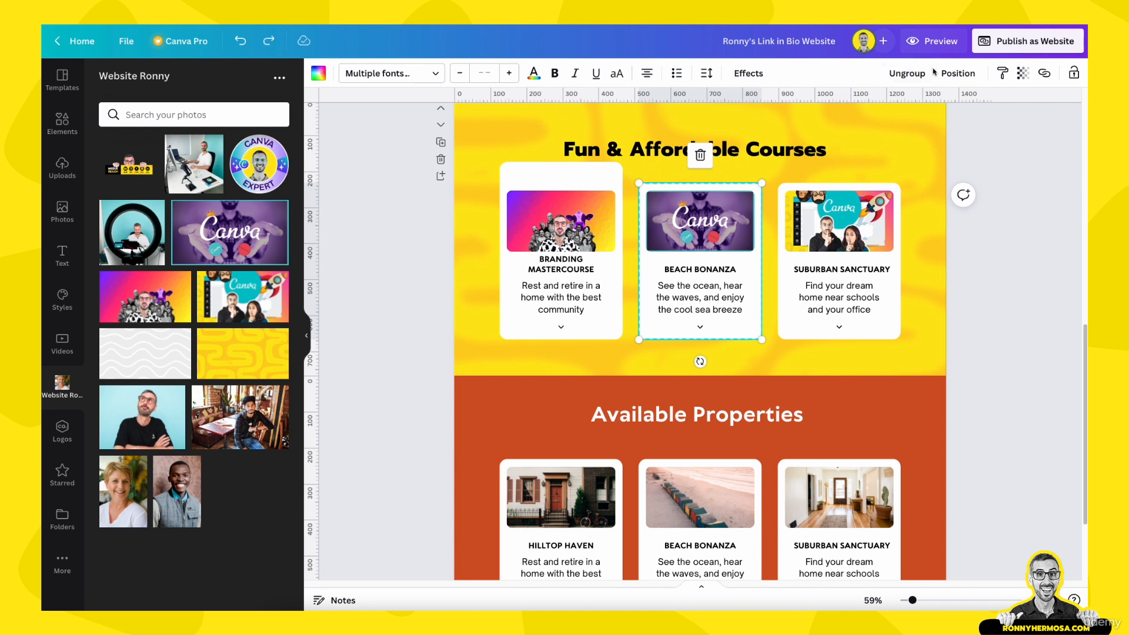
{"action": "key", "text": "ctrl+z"}
{"action": "key", "text": "ctrl+z"}
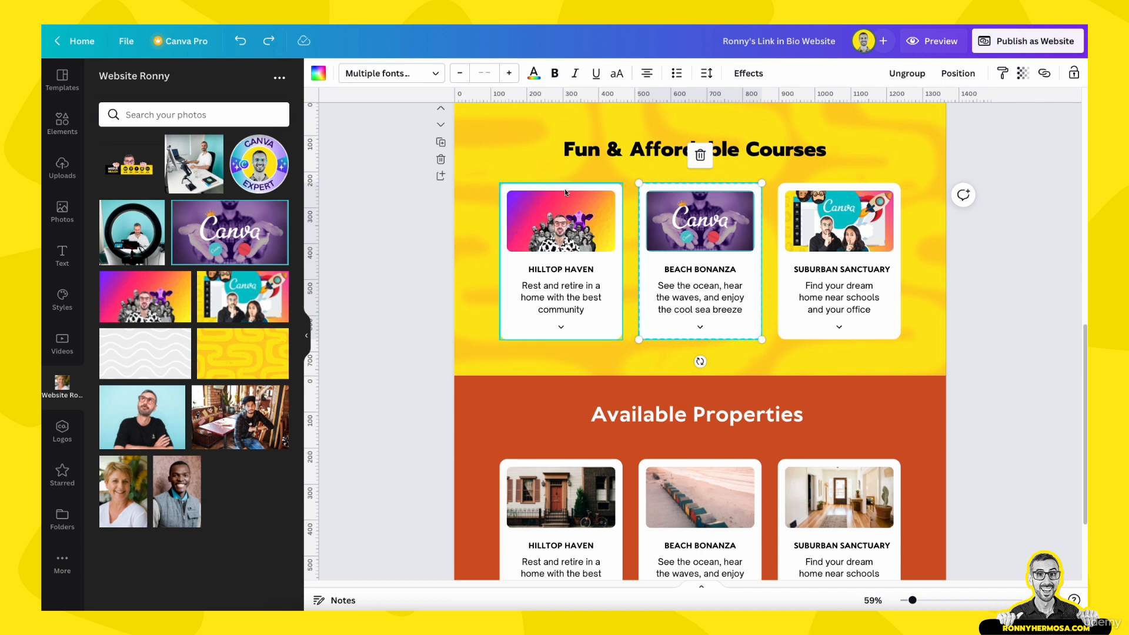
Ungroup the Hilltop Haven, Beach Bonanza and Suburban Sanctuary cards into separate elements
{"action": "left_click", "coordinate": [677, 230]}
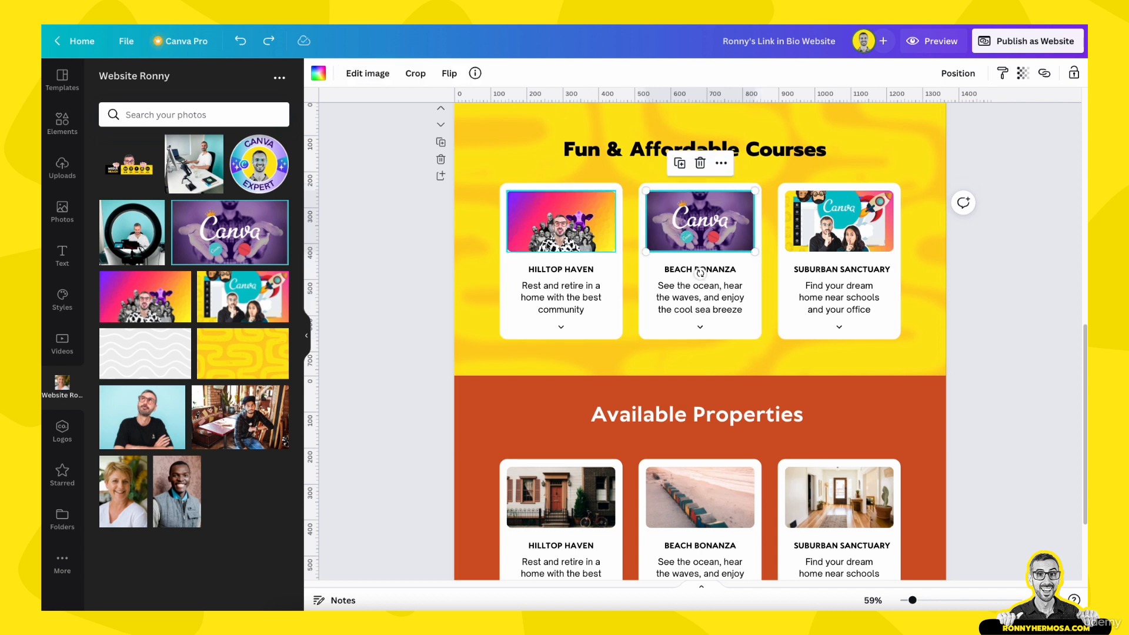
{"action": "left_click", "coordinate": [545, 238]}
{"action": "left_click", "coordinate": [556, 189]}
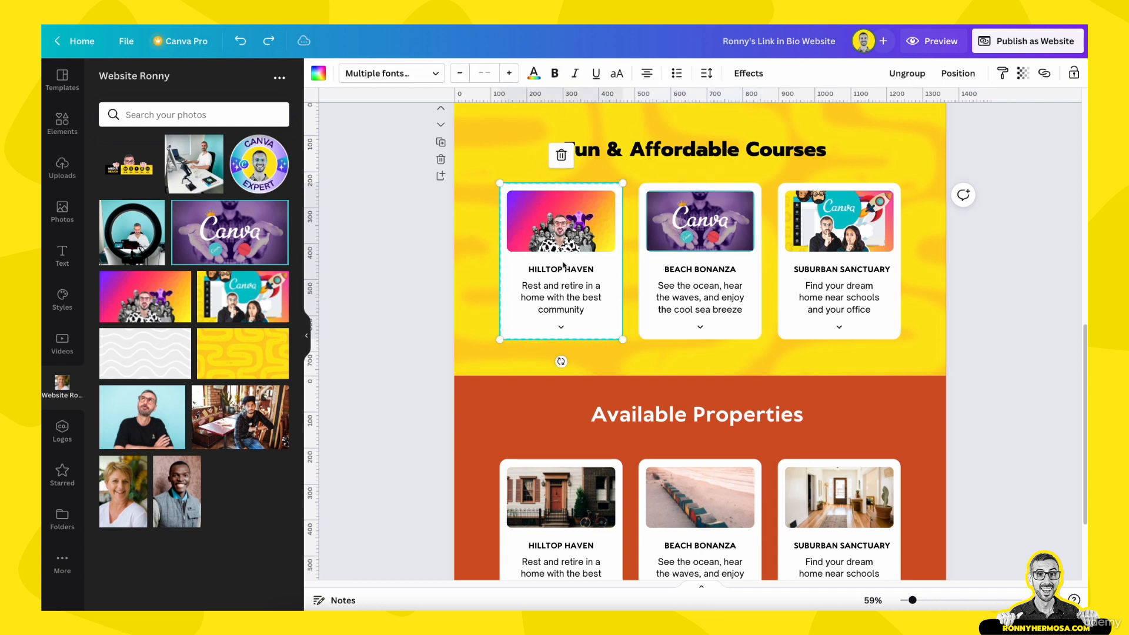
{"action": "left_click", "coordinate": [407, 252]}
{"action": "left_click", "coordinate": [562, 306]}
{"action": "left_click", "coordinate": [561, 307]}
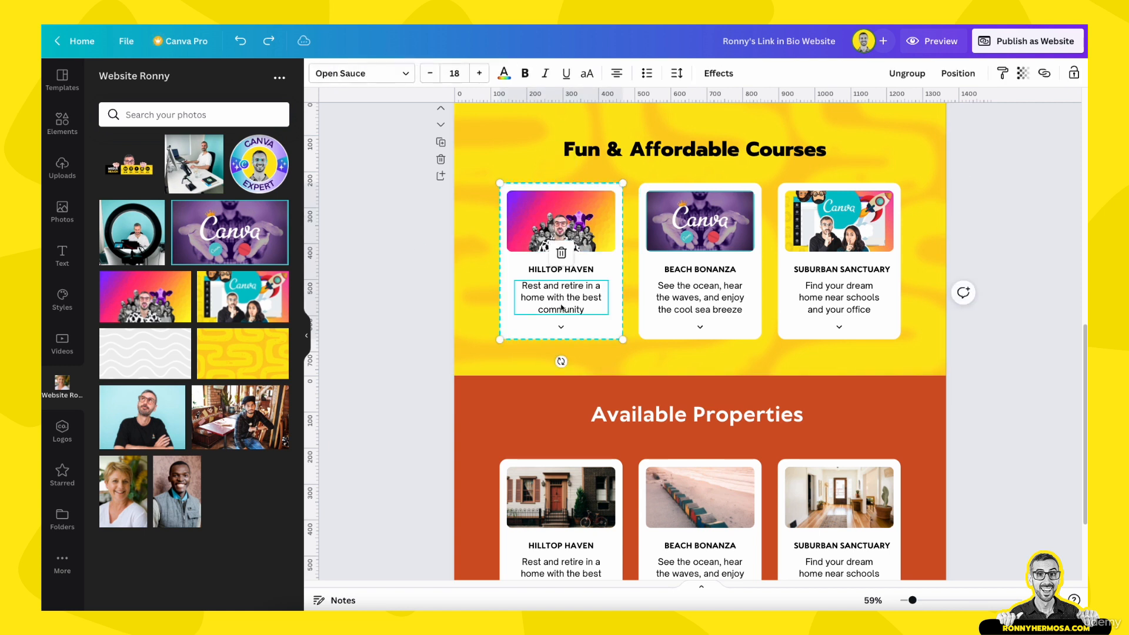
{"action": "left_click", "coordinate": [907, 73]}
{"action": "left_click", "coordinate": [730, 286]}
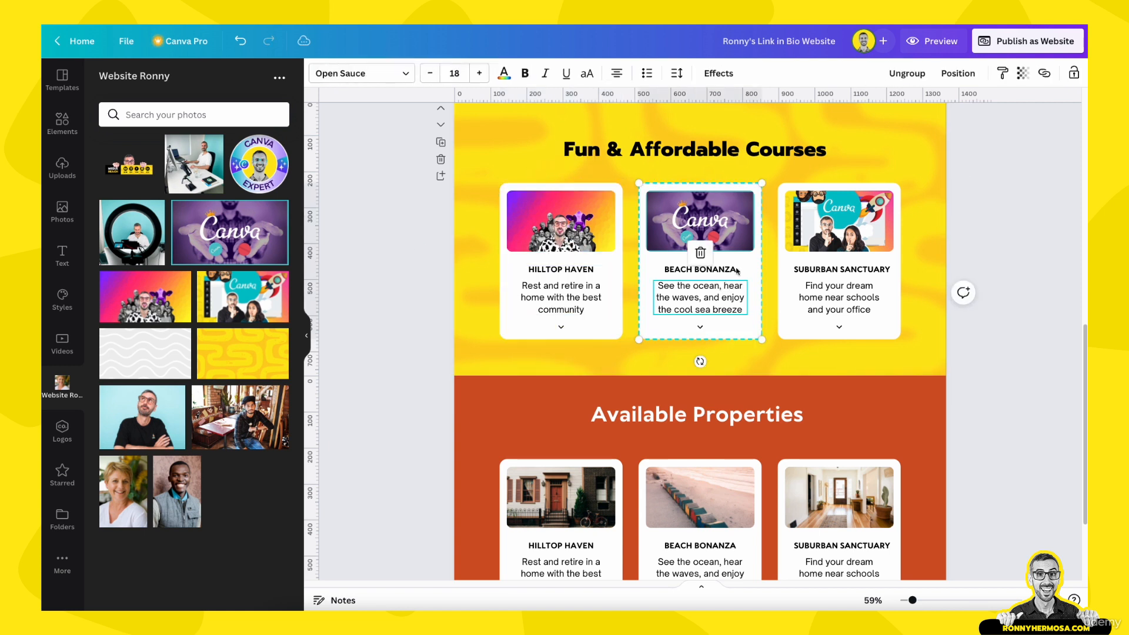
{"action": "left_click", "coordinate": [907, 73]}
{"action": "left_click", "coordinate": [863, 283]}
{"action": "left_click", "coordinate": [910, 81]}
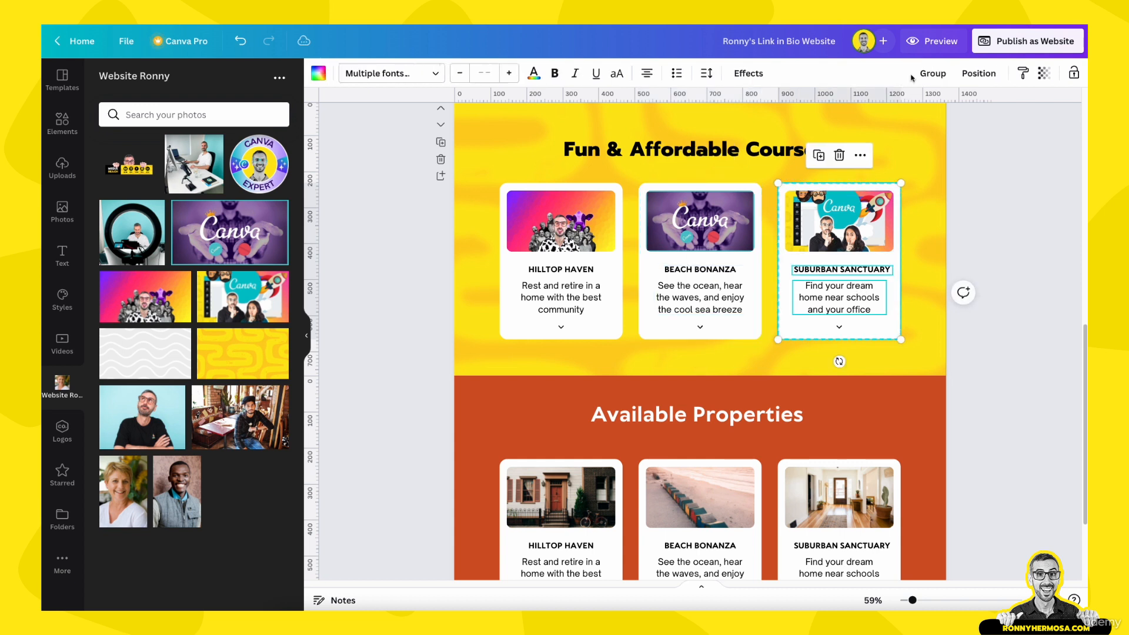
{"action": "left_click", "coordinate": [1013, 222]}
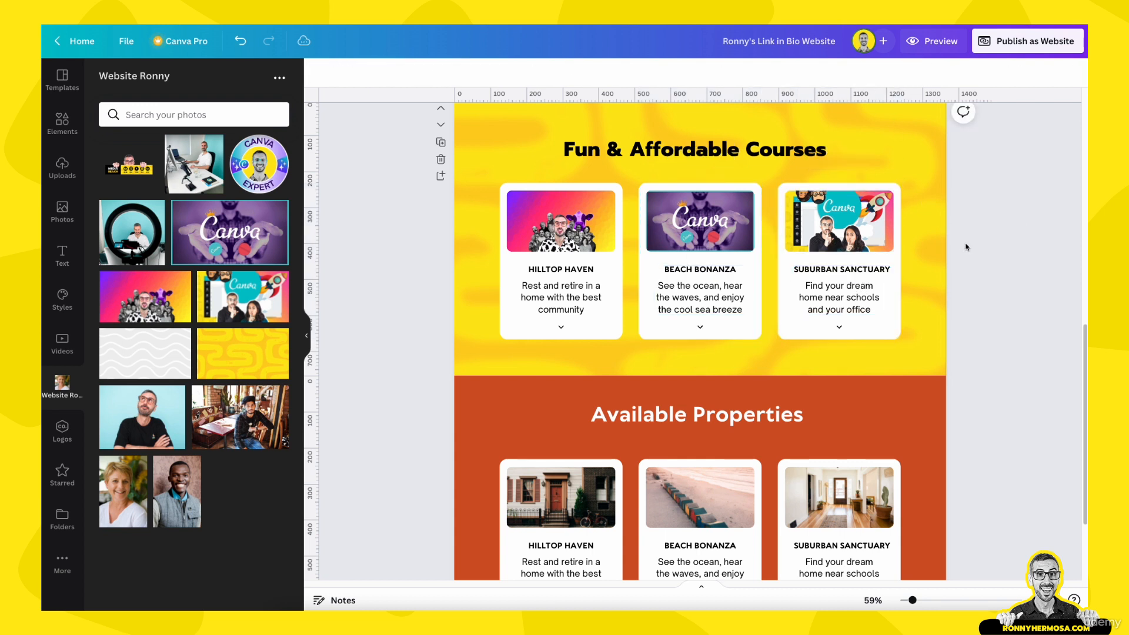
Delete the Suburban Sanctuary card's description text
{"action": "left_click", "coordinate": [839, 297]}
{"action": "key", "text": "Delete"}
{"action": "left_click", "coordinate": [841, 188]}
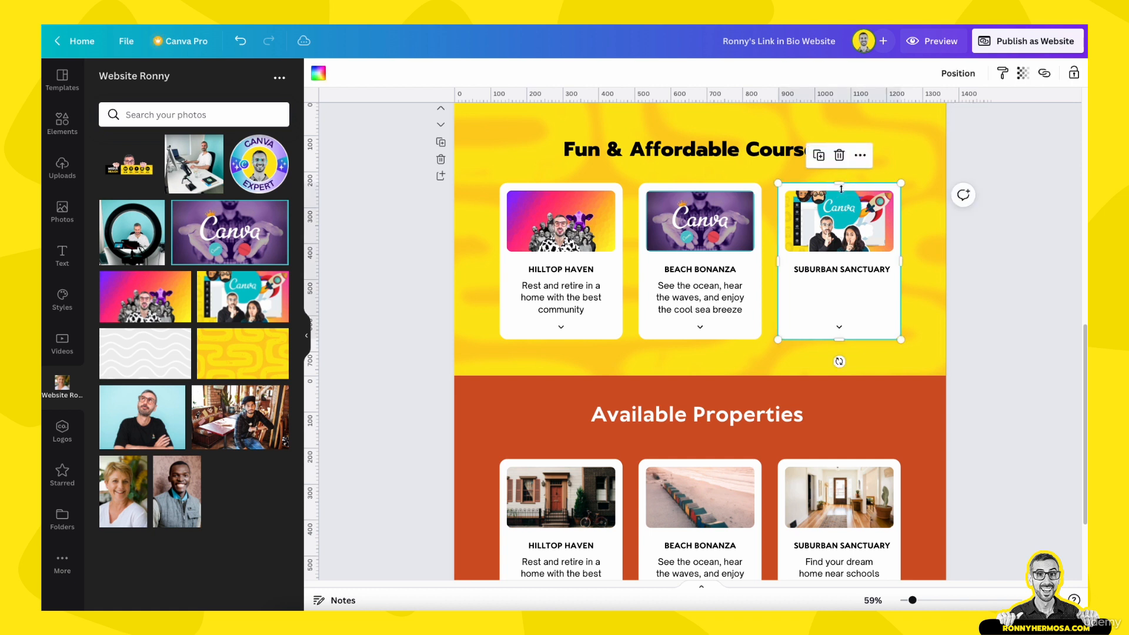
Set the HILLTOP HAVEN, BEACH BONANZA and SUBURBAN SANCTUARY headings to Prompt Bold
{"action": "left_click", "coordinate": [559, 311]}
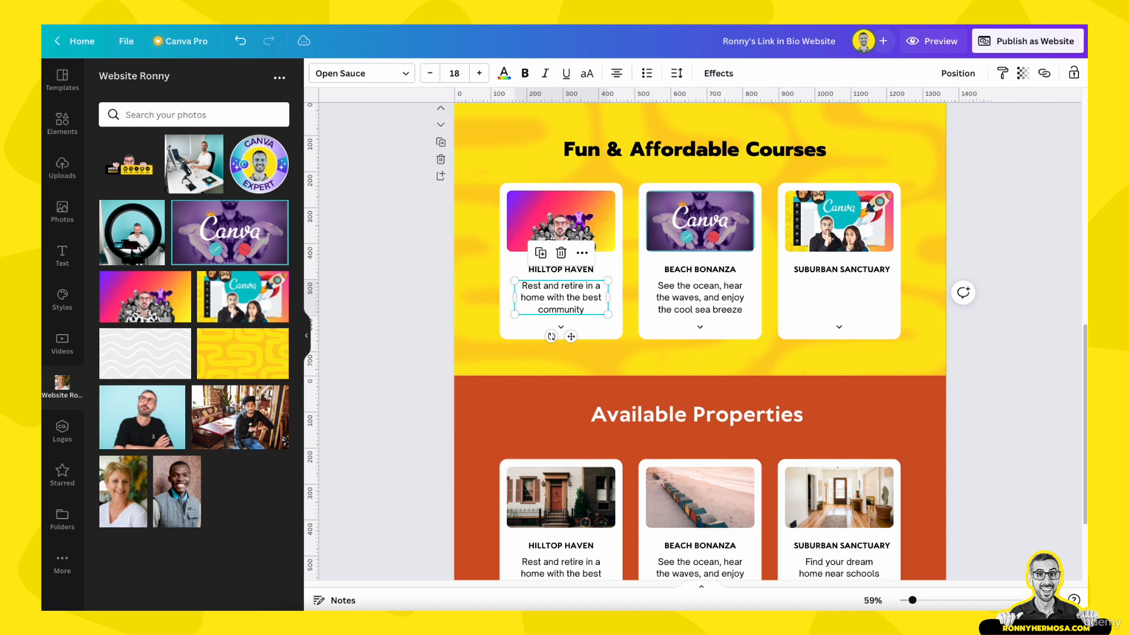
{"action": "left_click", "coordinate": [556, 271]}
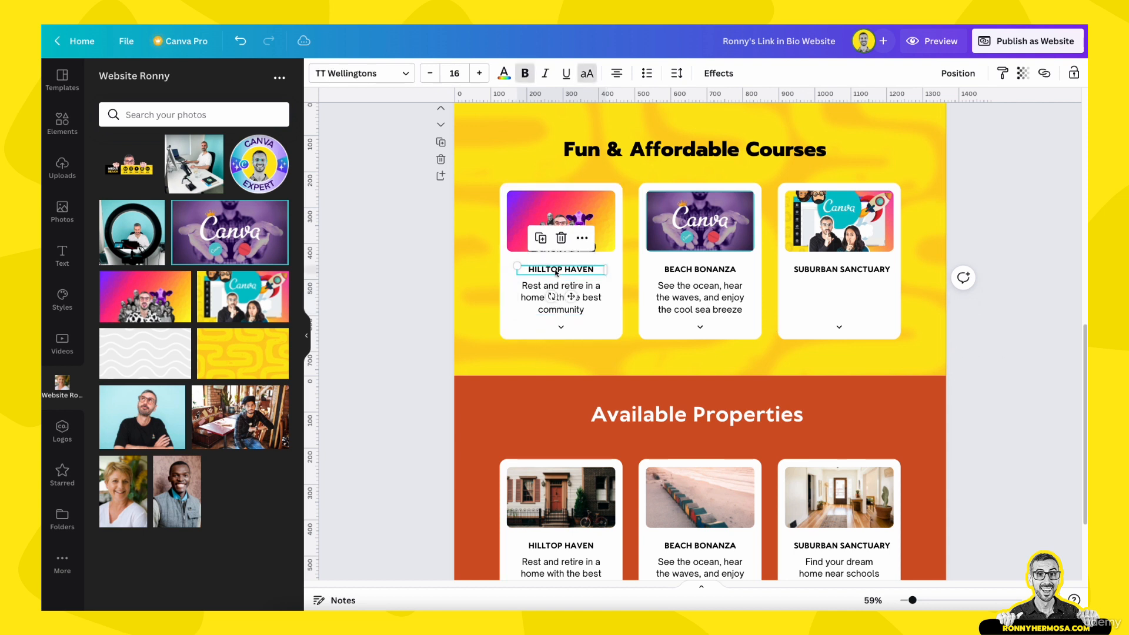
{"action": "left_click", "coordinate": [390, 73]}
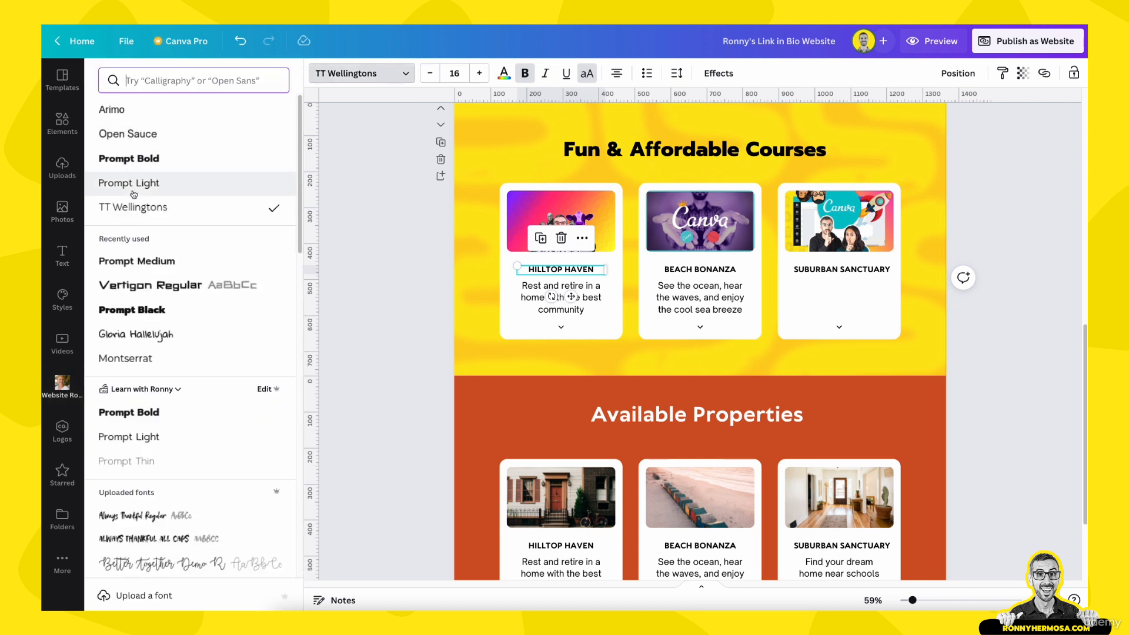
{"action": "left_click", "coordinate": [132, 157]}
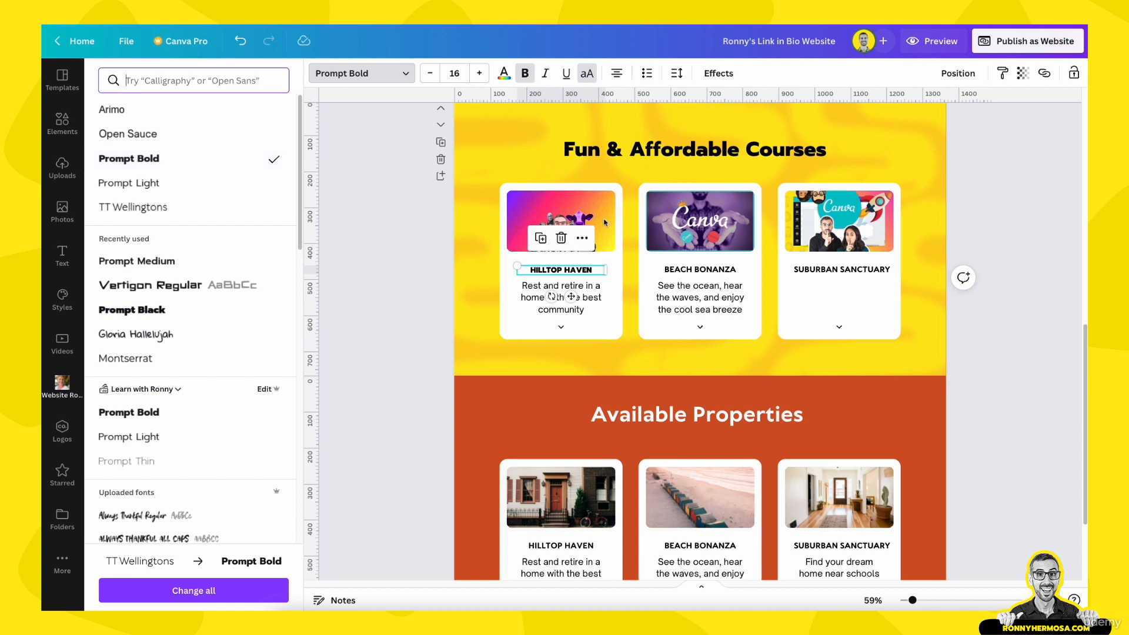
{"action": "left_click", "coordinate": [682, 270]}
{"action": "left_click", "coordinate": [129, 158]}
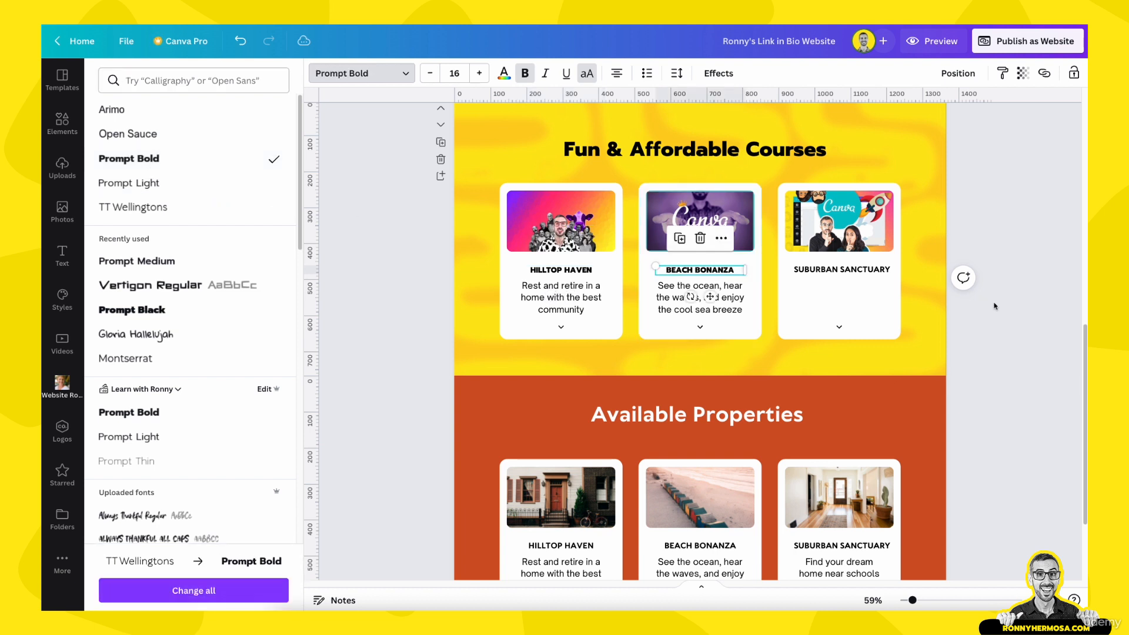
{"action": "left_click", "coordinate": [868, 269]}
{"action": "left_click", "coordinate": [129, 159]}
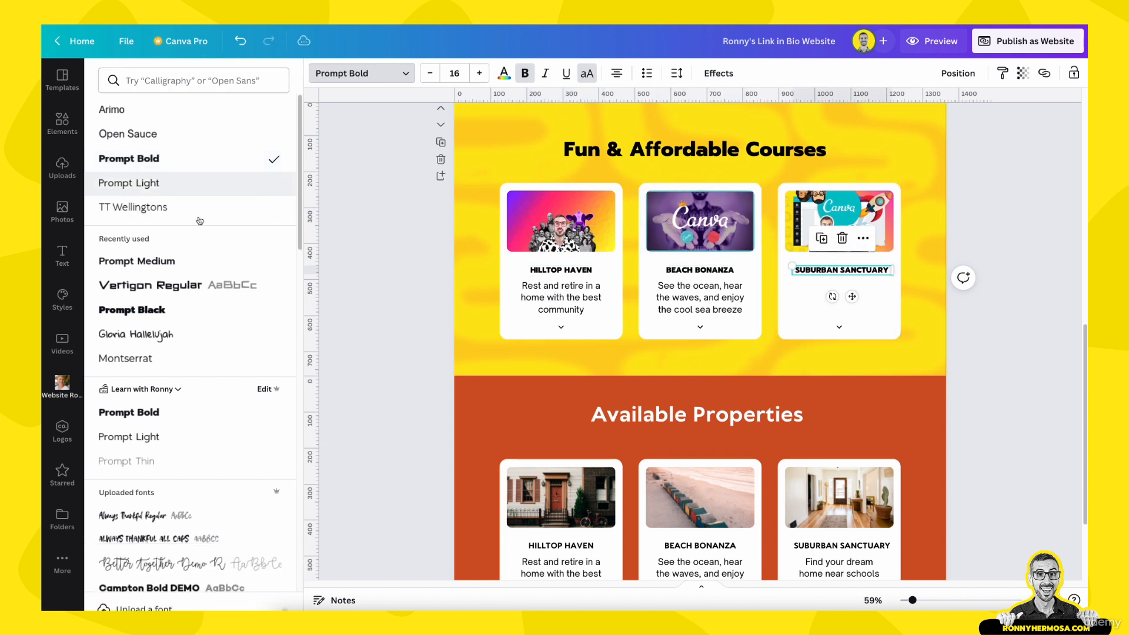
Set the Hilltop Haven description to Prompt Light and copy that style to the Beach Bonanza description
{"action": "left_click", "coordinate": [563, 300]}
{"action": "left_click", "coordinate": [129, 183]}
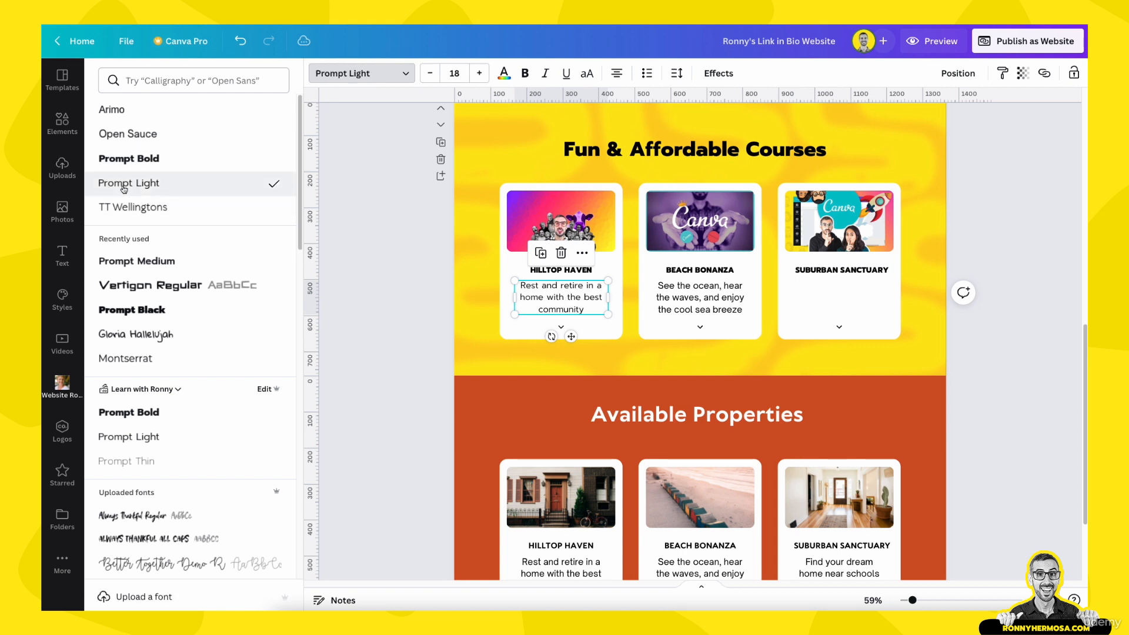
{"action": "left_click", "coordinate": [1004, 74]}
{"action": "left_click", "coordinate": [676, 305]}
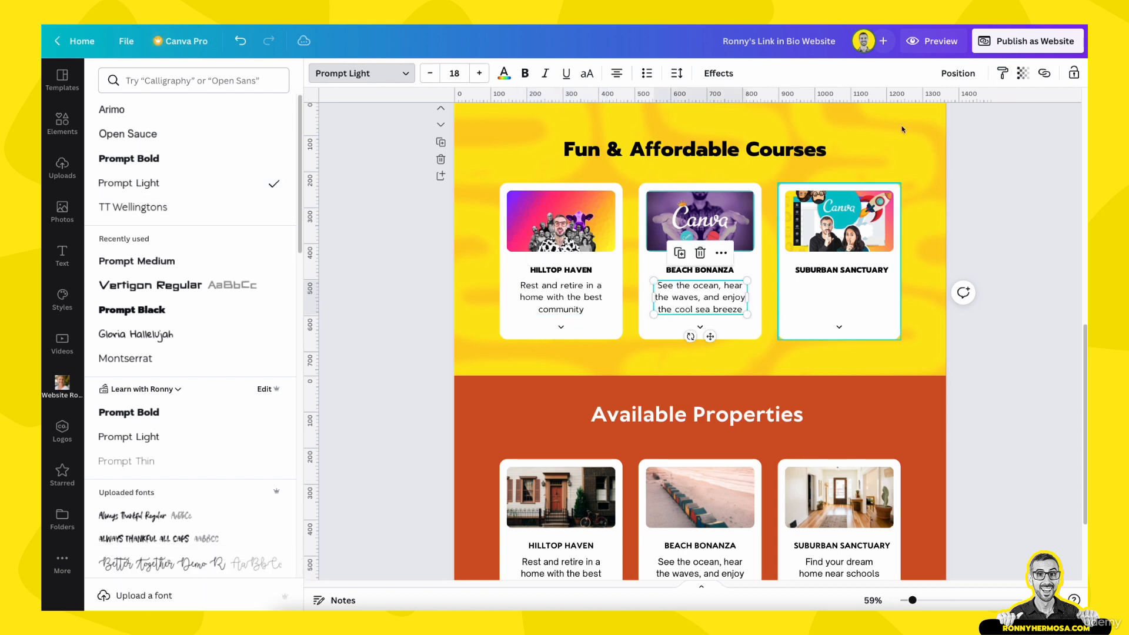
{"action": "left_click", "coordinate": [1003, 73]}
Paste a copy of the Beach Bonanza description into the Suburban Sanctuary card
{"action": "left_click", "coordinate": [844, 301]}
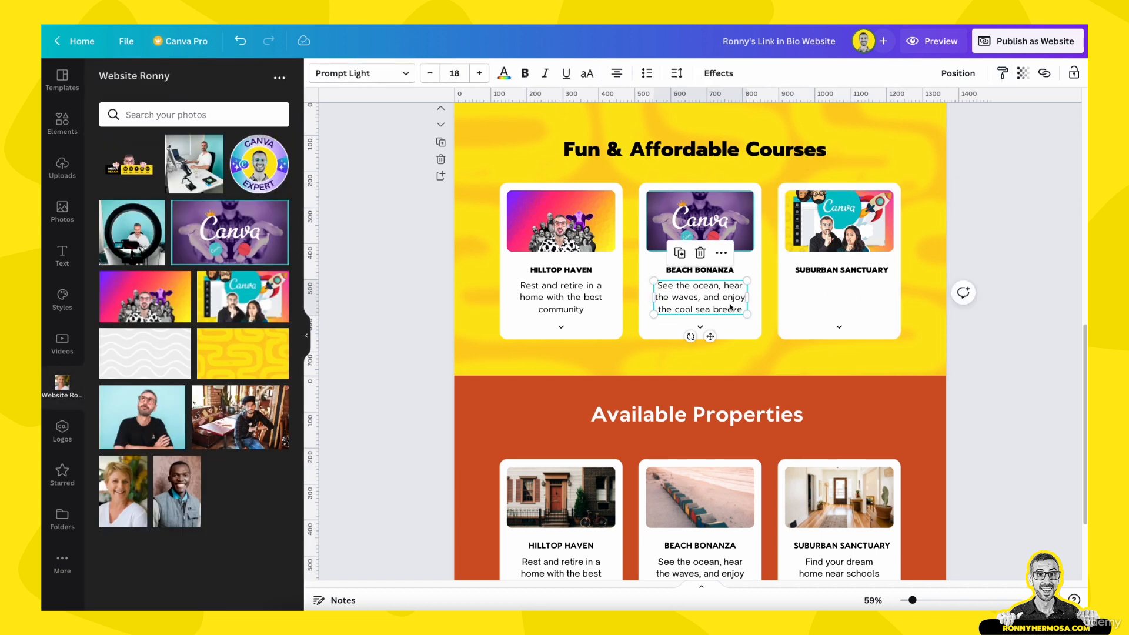
{"action": "left_click", "coordinate": [843, 301]}
{"action": "type", "text": "See the ocean, hear the waves, and enjoy the cool sea breeze"}
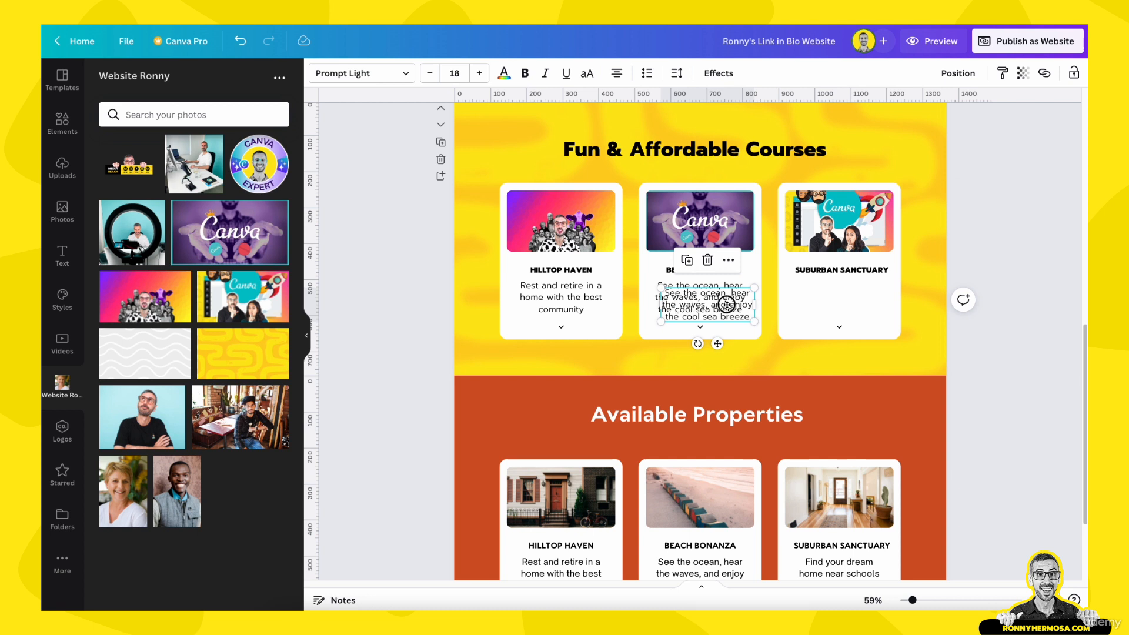
{"action": "left_click_drag", "start_coordinate": [727, 304], "coordinate": [815, 301]}
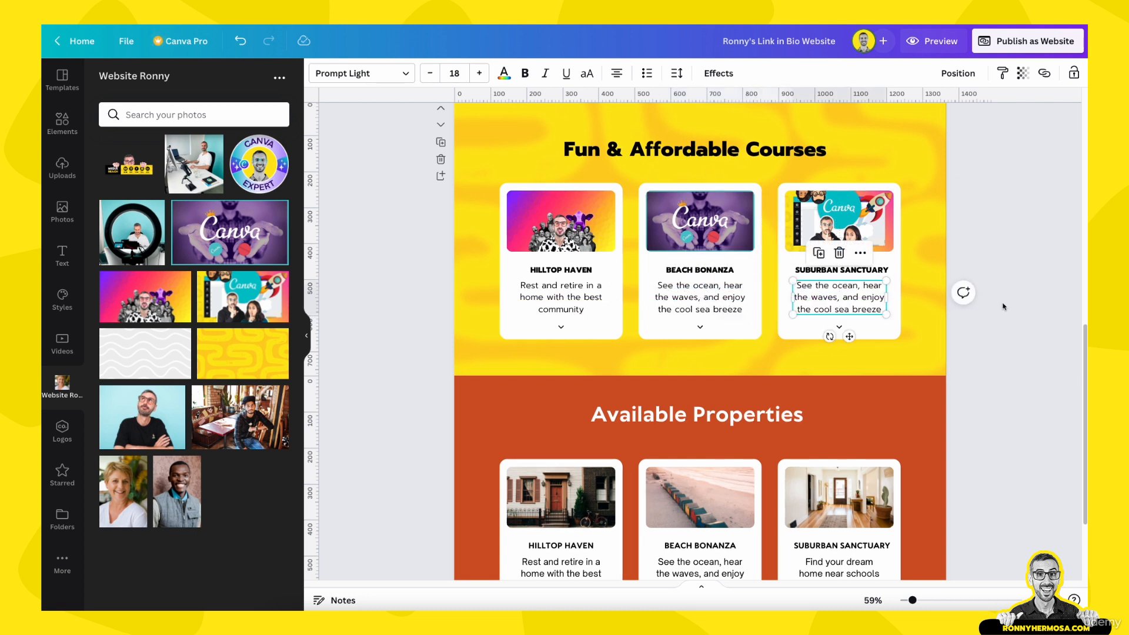
{"action": "left_click", "coordinate": [1033, 287]}
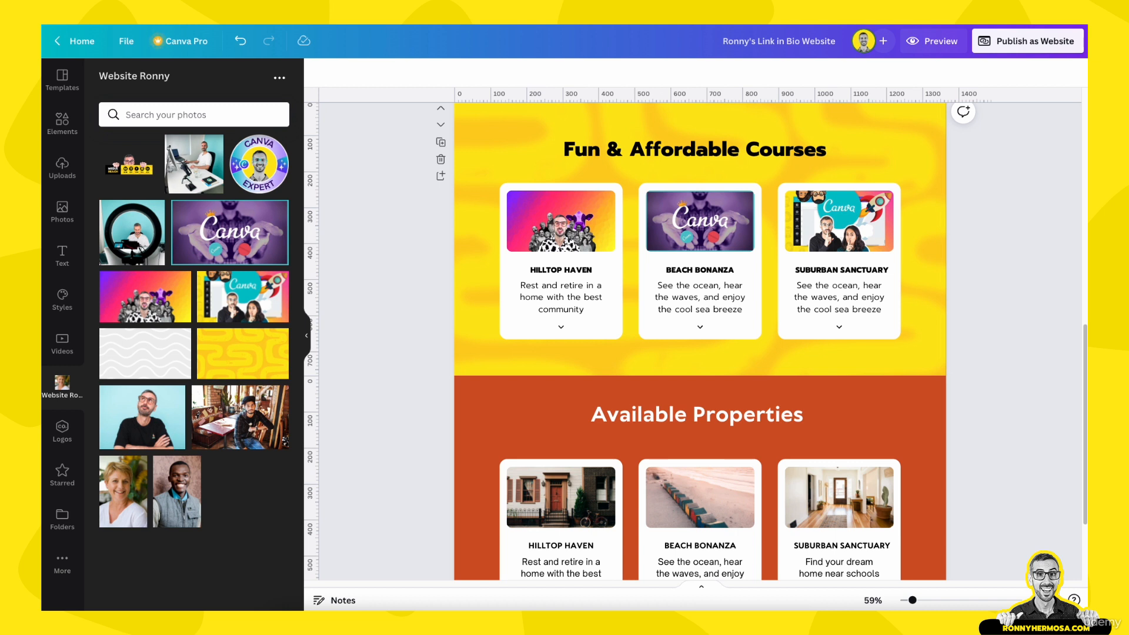
Rename the first card's heading to PERSONAL BRANDING MASTERCOURSE
{"action": "double_click", "coordinate": [589, 271]}
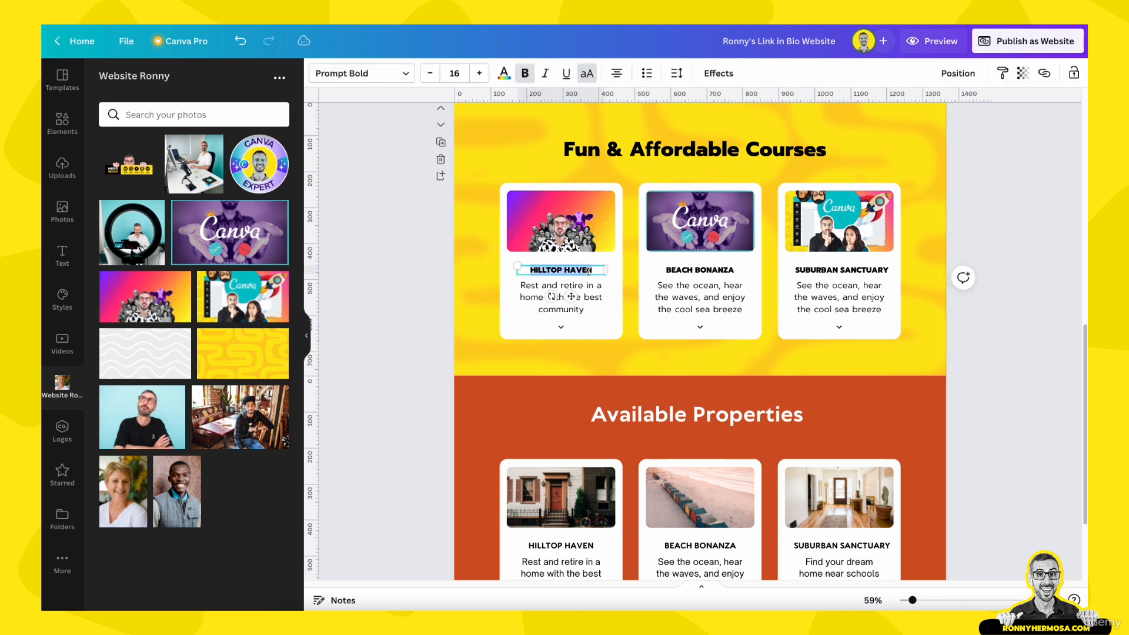
{"action": "type", "text": "PERSONAL BRANDING MASTERCOURSE"}
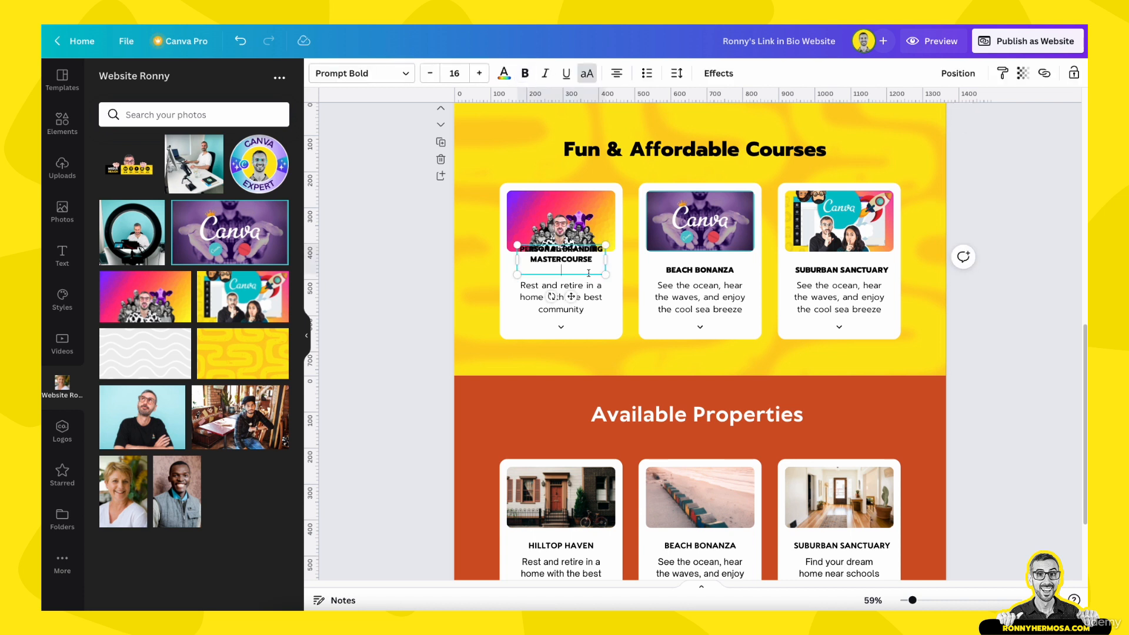
{"action": "left_click", "coordinate": [565, 300]}
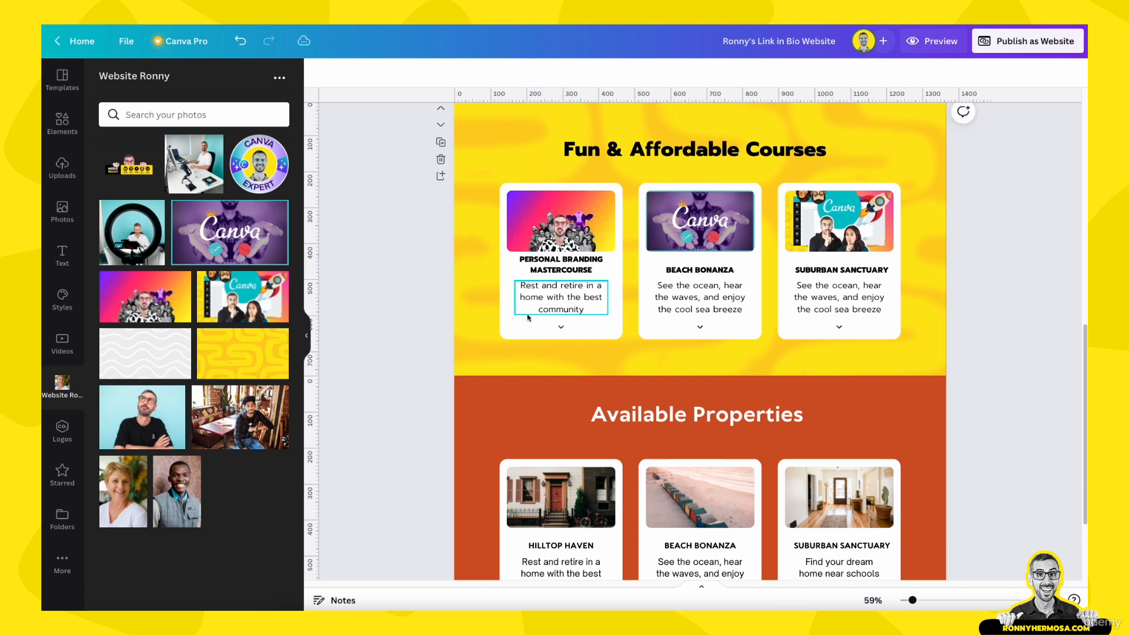
{"action": "left_click", "coordinate": [574, 312]}
{"action": "key", "text": "super+Tab"}
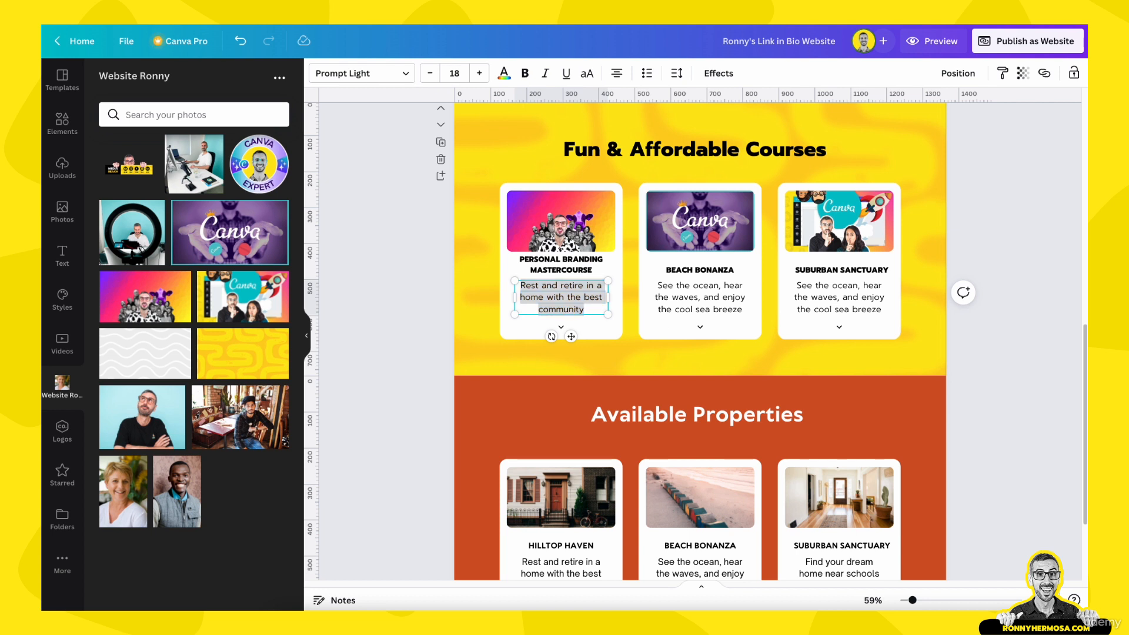
Replace the description with 'Become THE Go-To Person in your niche' and nudge both text boxes down
{"action": "double_click", "coordinate": [590, 287]}
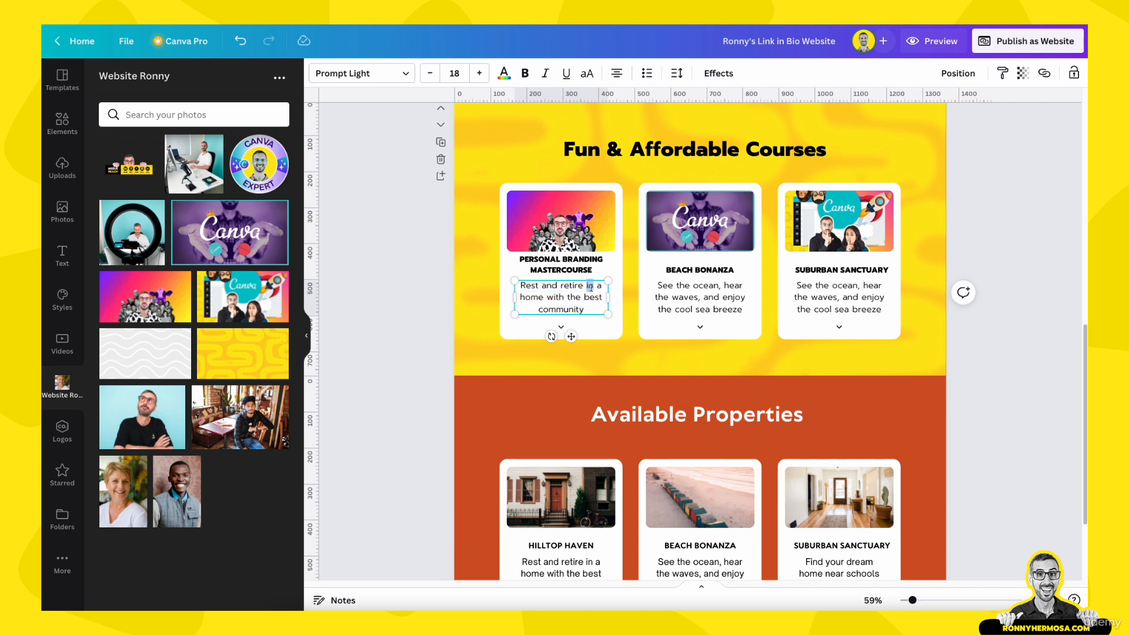
{"action": "key", "text": "ctrl+a"}
{"action": "type", "text": "Become THE Go-To Person in your niche"}
{"action": "left_click", "coordinate": [435, 308]}
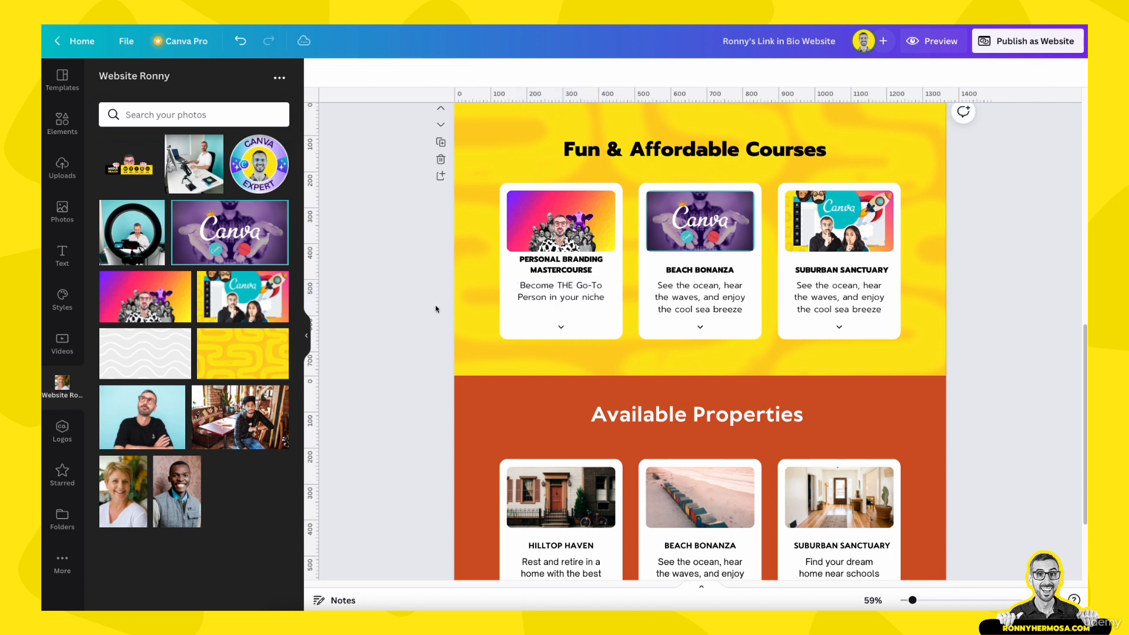
{"action": "mouse_move", "coordinate": [565, 291]}
{"action": "left_mouse_down"}
{"action": "mouse_move", "coordinate": [568, 303]}
{"action": "mouse_move", "coordinate": [553, 277]}
{"action": "left_mouse_up"}
{"action": "left_click", "coordinate": [505, 267]}
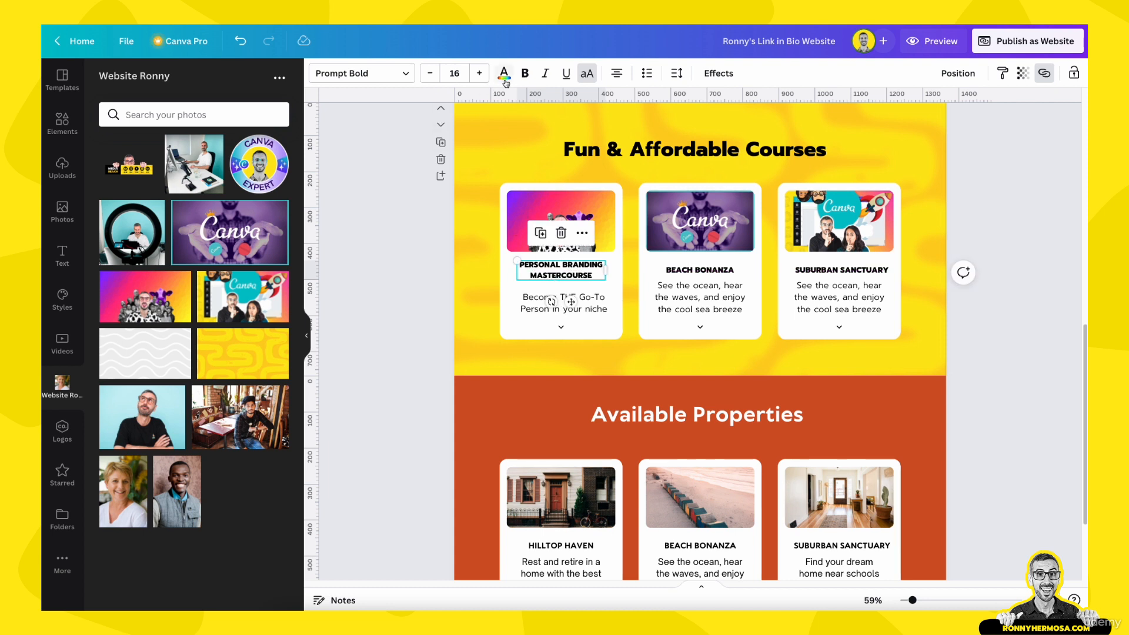
Set the PERSONAL BRANDING MASTERCOURSE heading to Prompt Medium from the user's brand kit fonts
{"action": "left_click", "coordinate": [355, 76]}
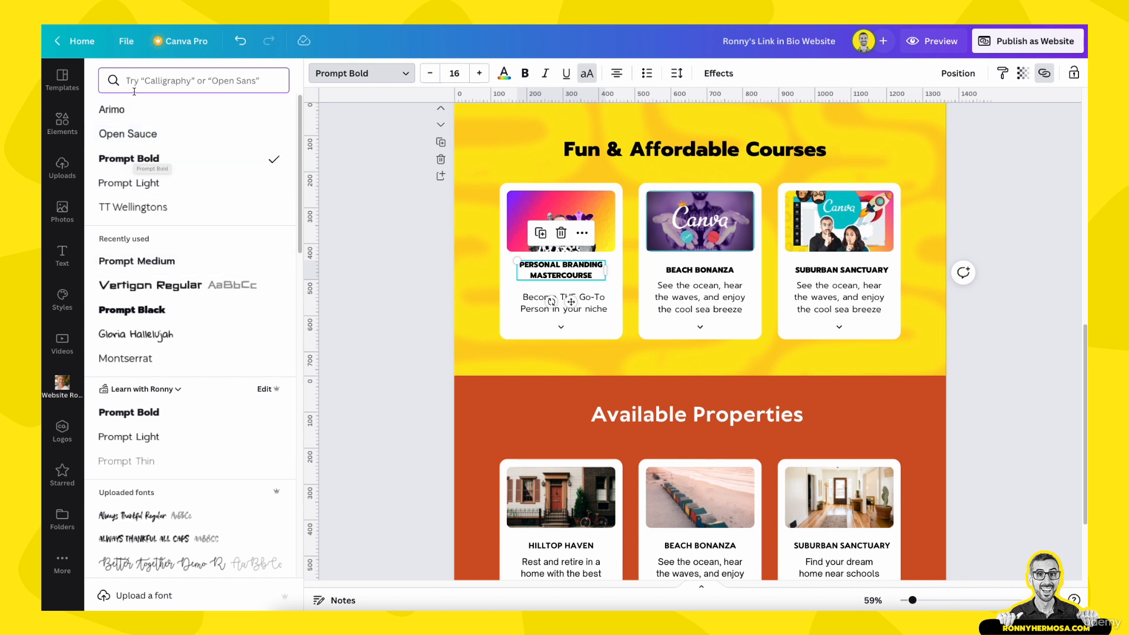
{"action": "scroll", "coordinate": [149, 435], "scroll_direction": "down", "scroll_amount": 1}
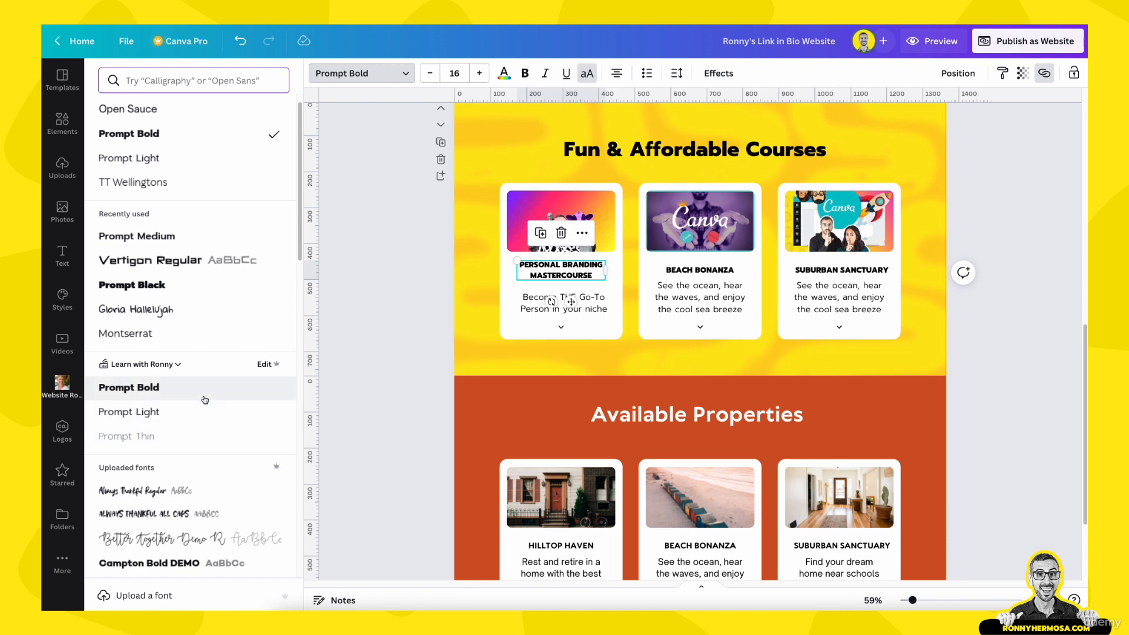
{"action": "scroll", "coordinate": [205, 399], "scroll_direction": "up", "scroll_amount": 1}
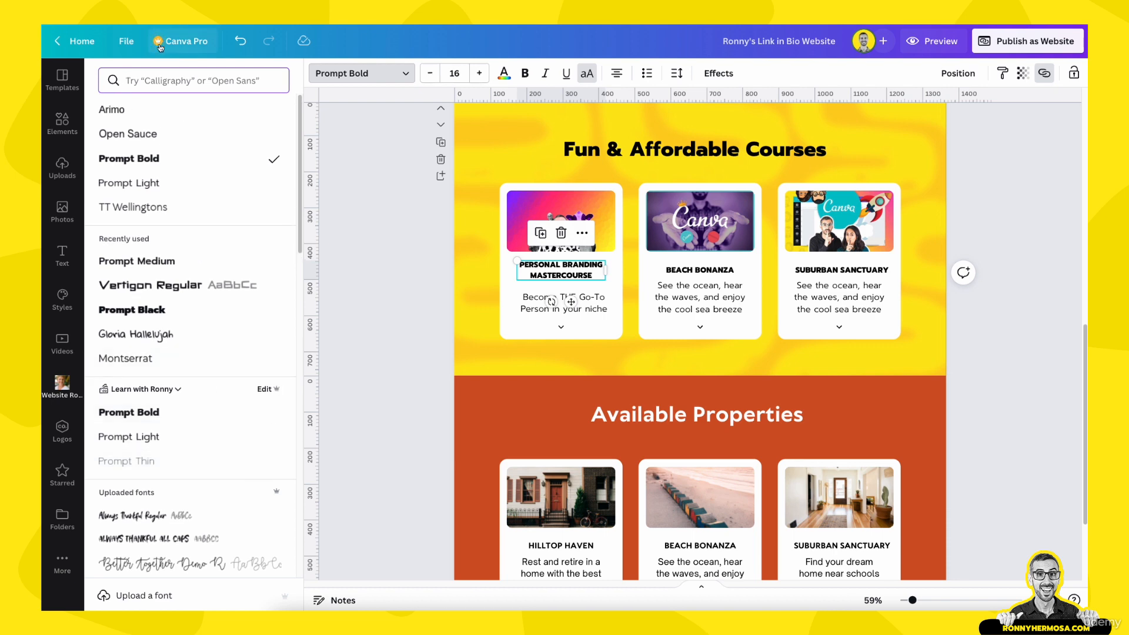
{"action": "left_click", "coordinate": [179, 390]}
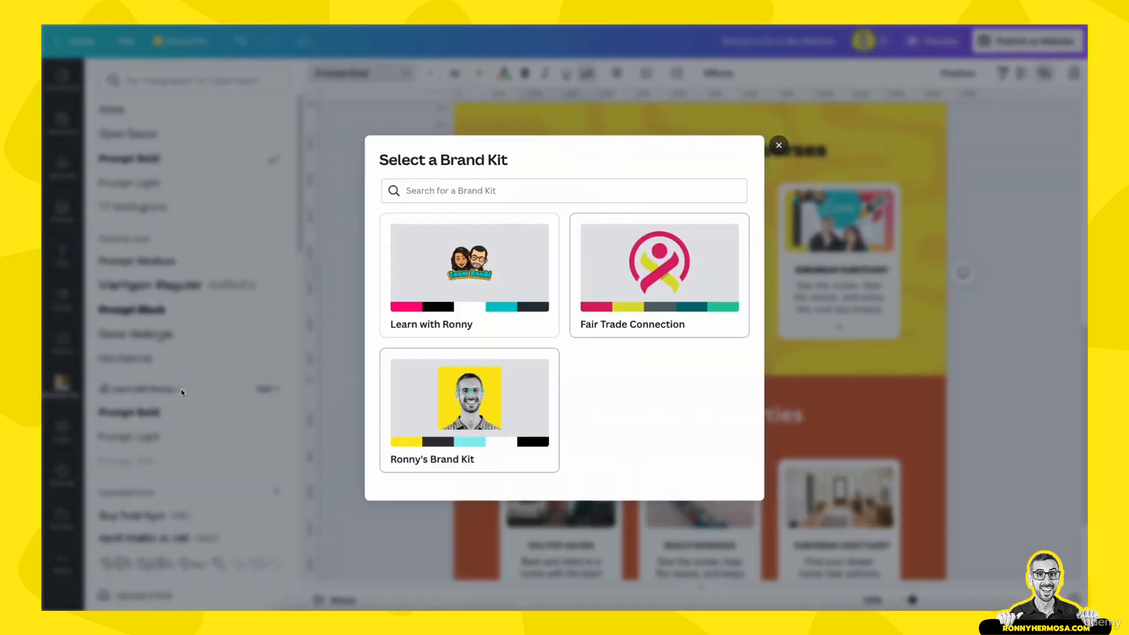
{"action": "left_click", "coordinate": [442, 424]}
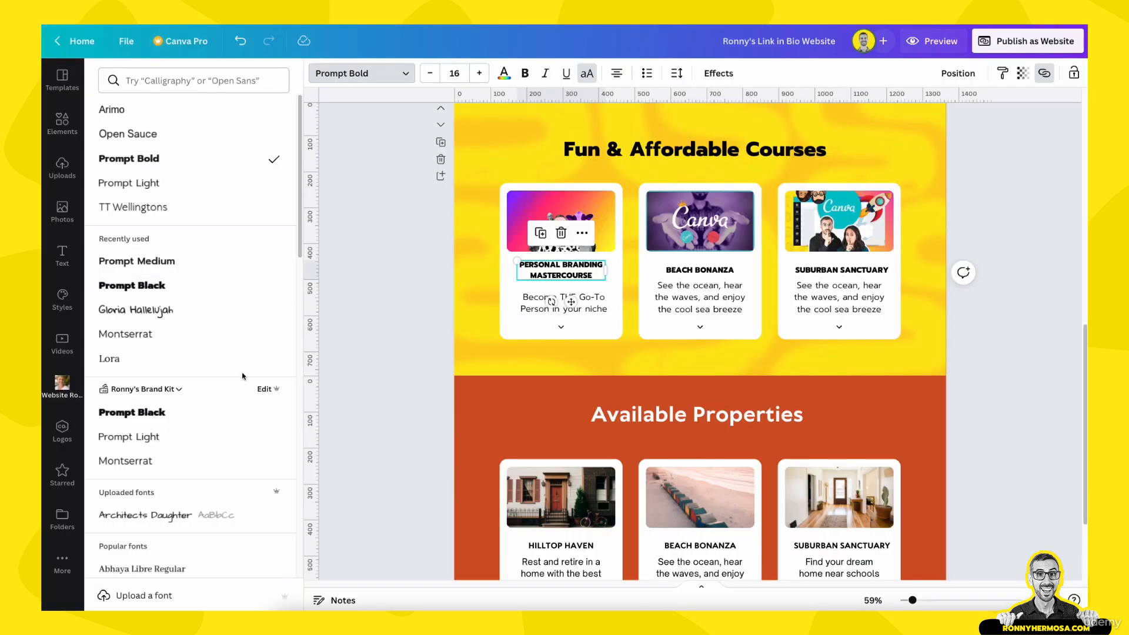
{"action": "left_click", "coordinate": [165, 81]}
{"action": "type", "text": "prompt"}
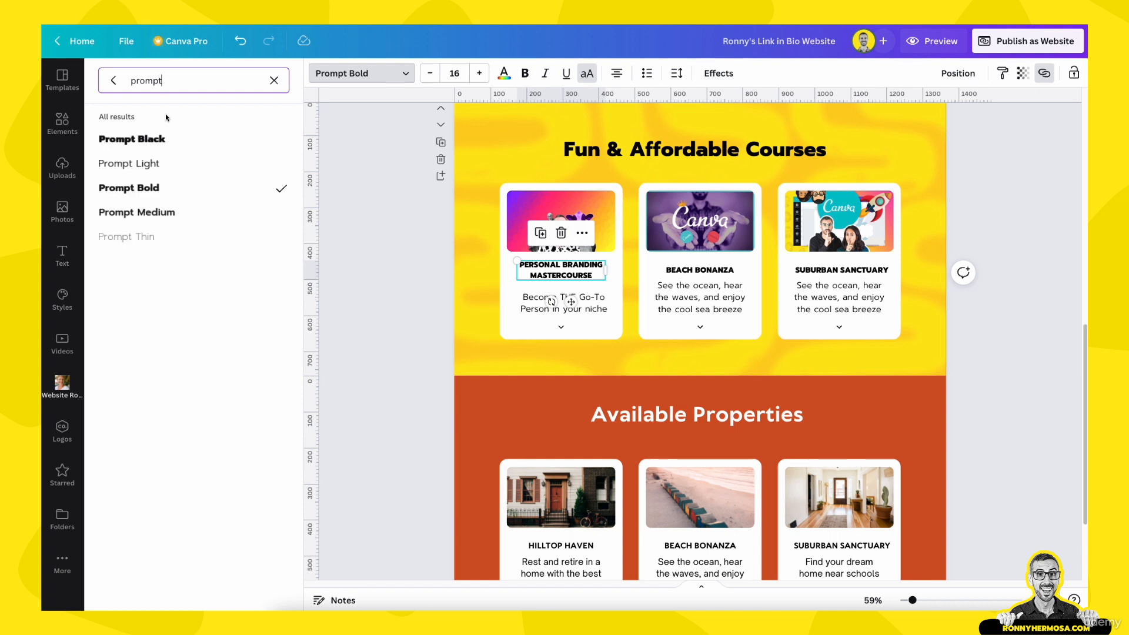
{"action": "left_click", "coordinate": [135, 214]}
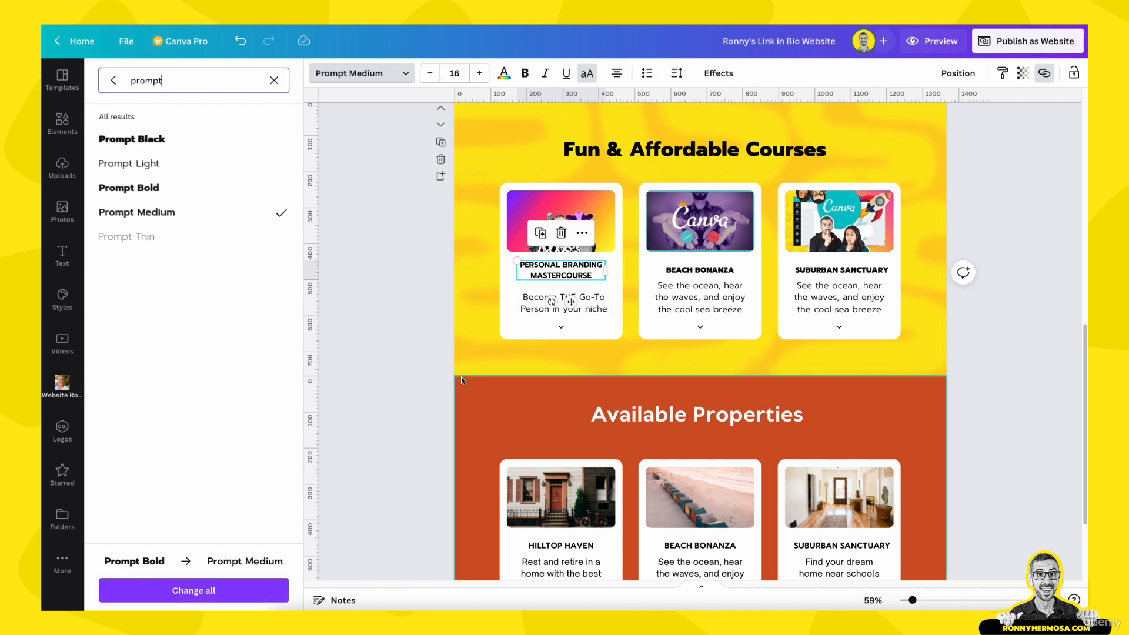
Copy the heading style onto the BEACH BONANZA and SUBURBAN SANCTUARY headings and check the first card's fonts
{"action": "left_click", "coordinate": [1003, 73]}
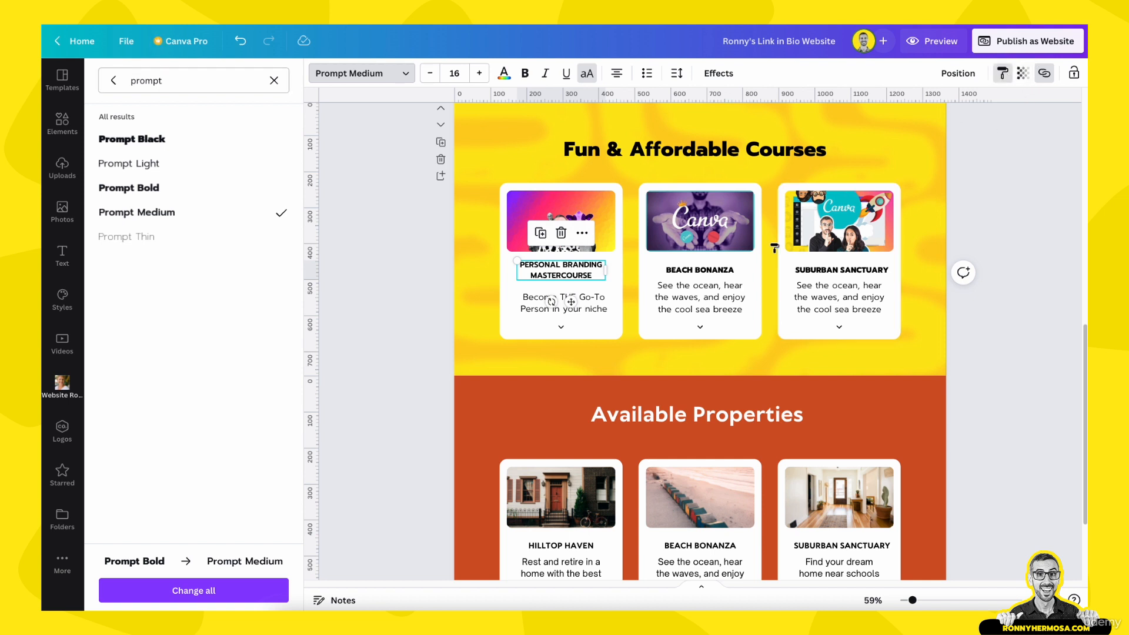
{"action": "left_click", "coordinate": [718, 270]}
{"action": "left_click", "coordinate": [1003, 73]}
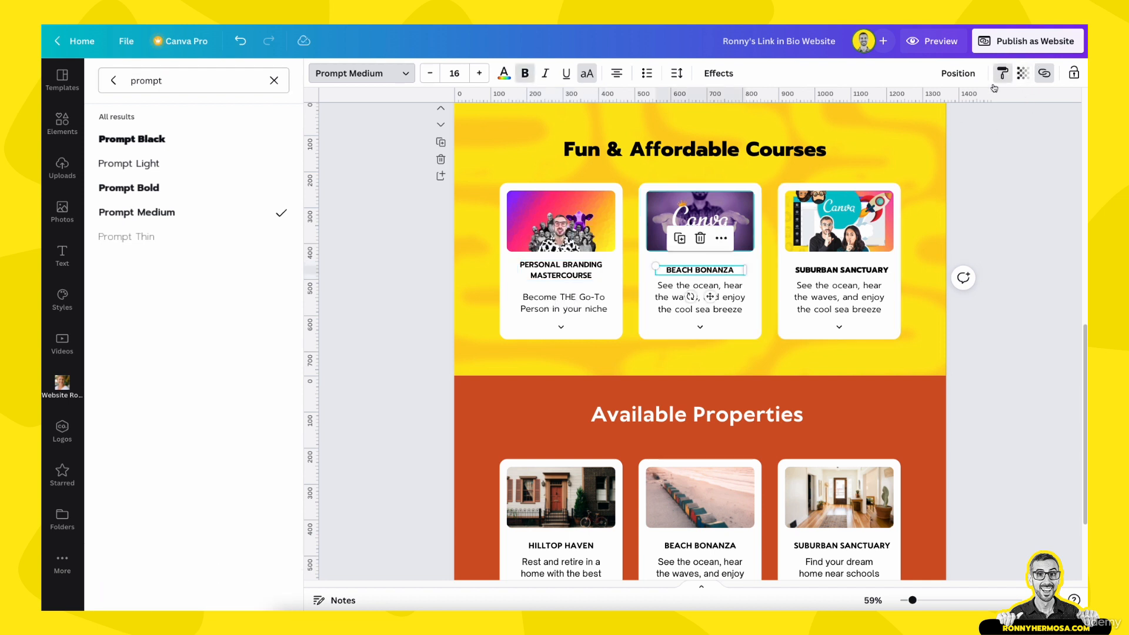
{"action": "left_click", "coordinate": [821, 268]}
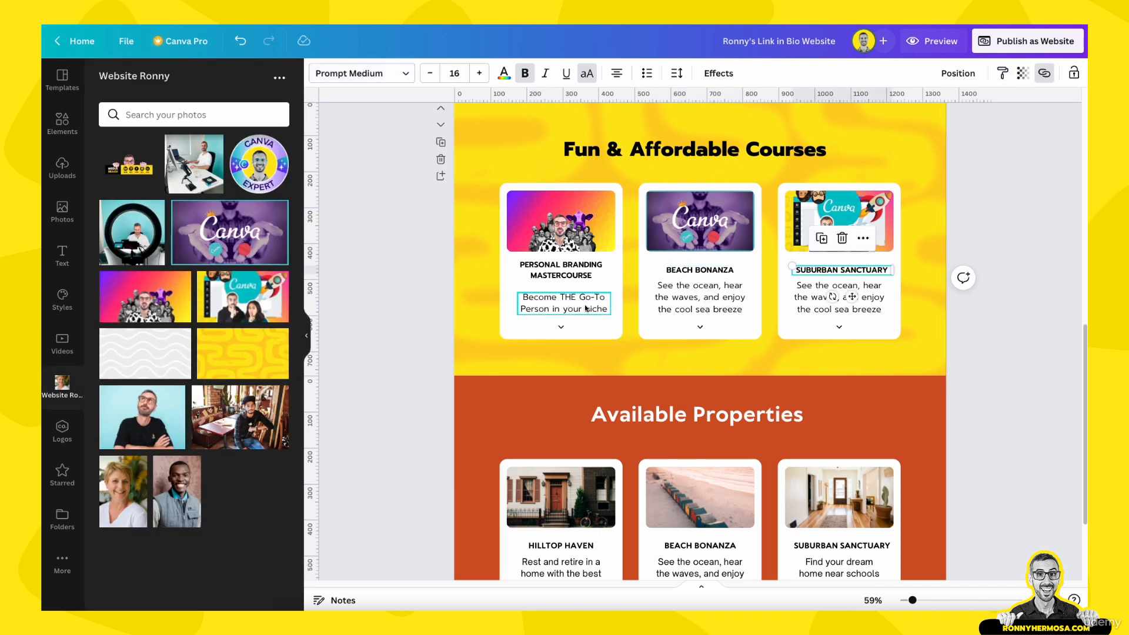
{"action": "left_click", "coordinate": [568, 271]}
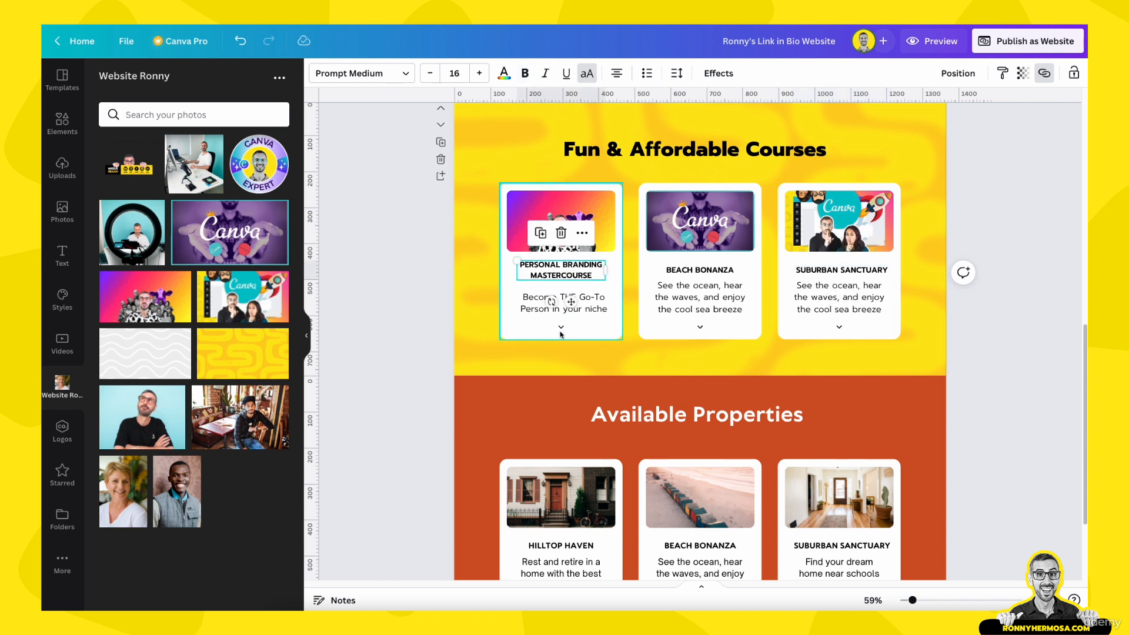
{"action": "left_click", "coordinate": [414, 326]}
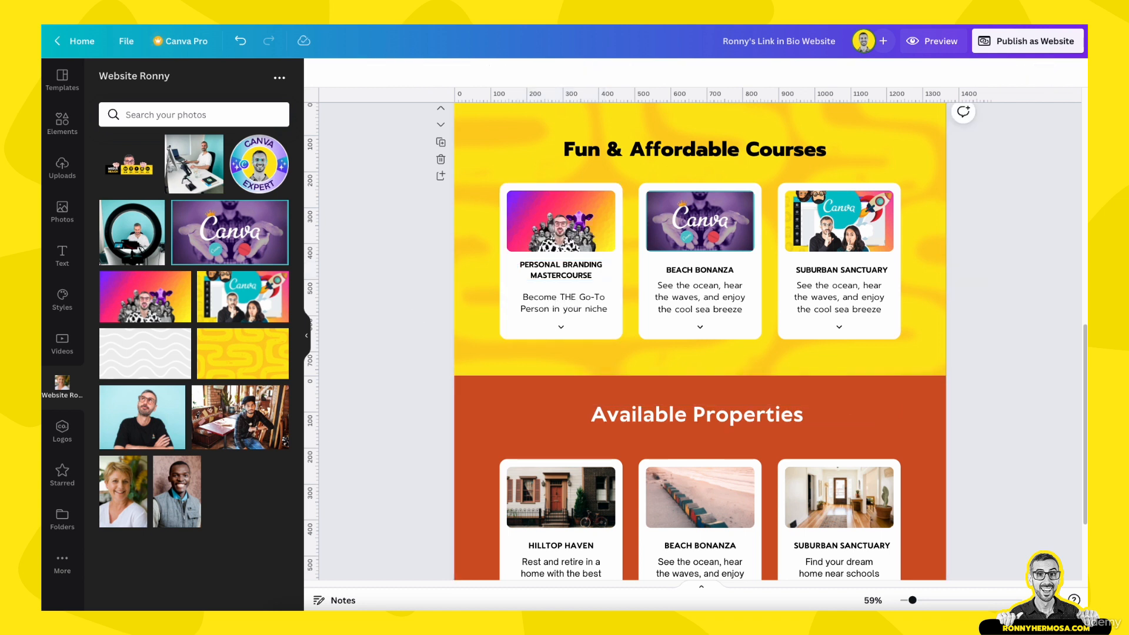
{"action": "left_click", "coordinate": [530, 303]}
{"action": "left_click", "coordinate": [527, 273]}
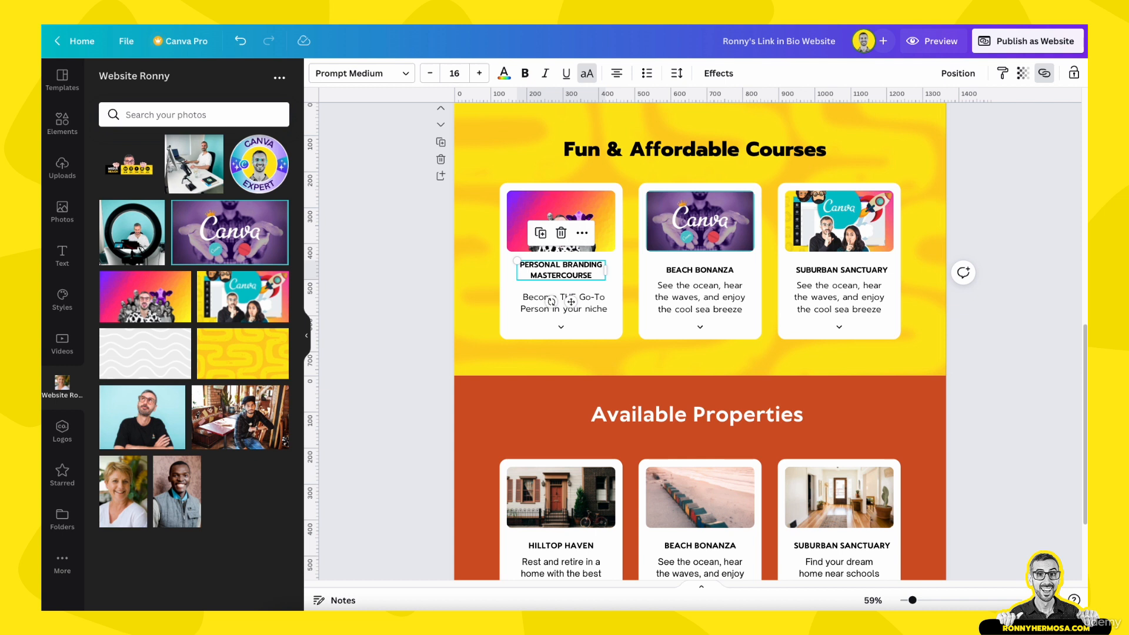
{"action": "left_click", "coordinate": [420, 327]}
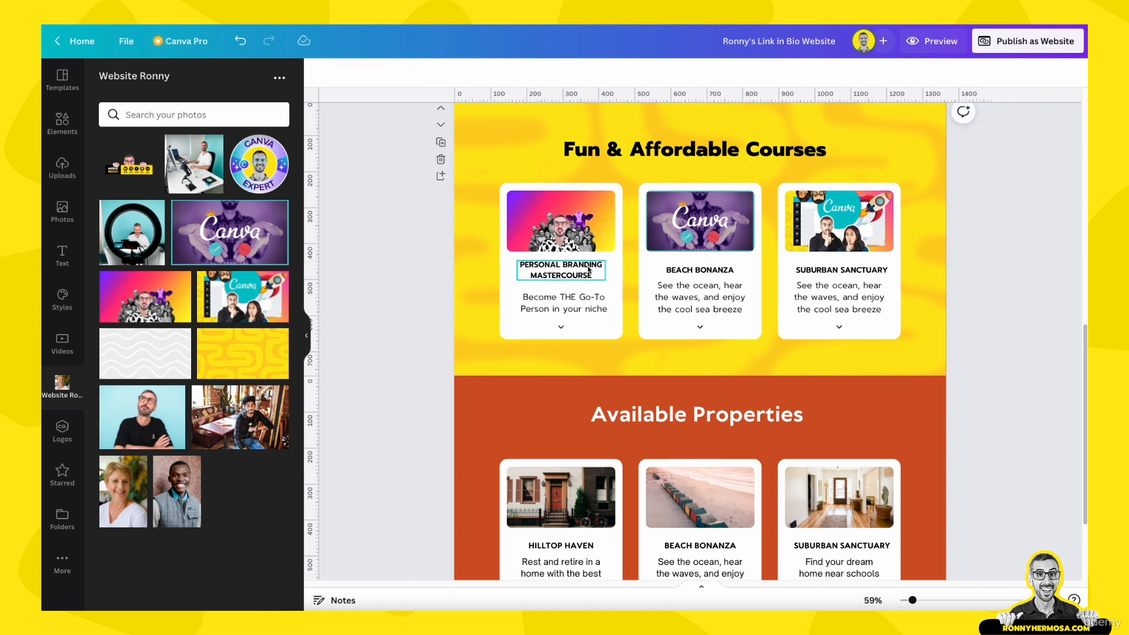
Delete the old description text from the second and third course cards
{"action": "left_click", "coordinate": [702, 306]}
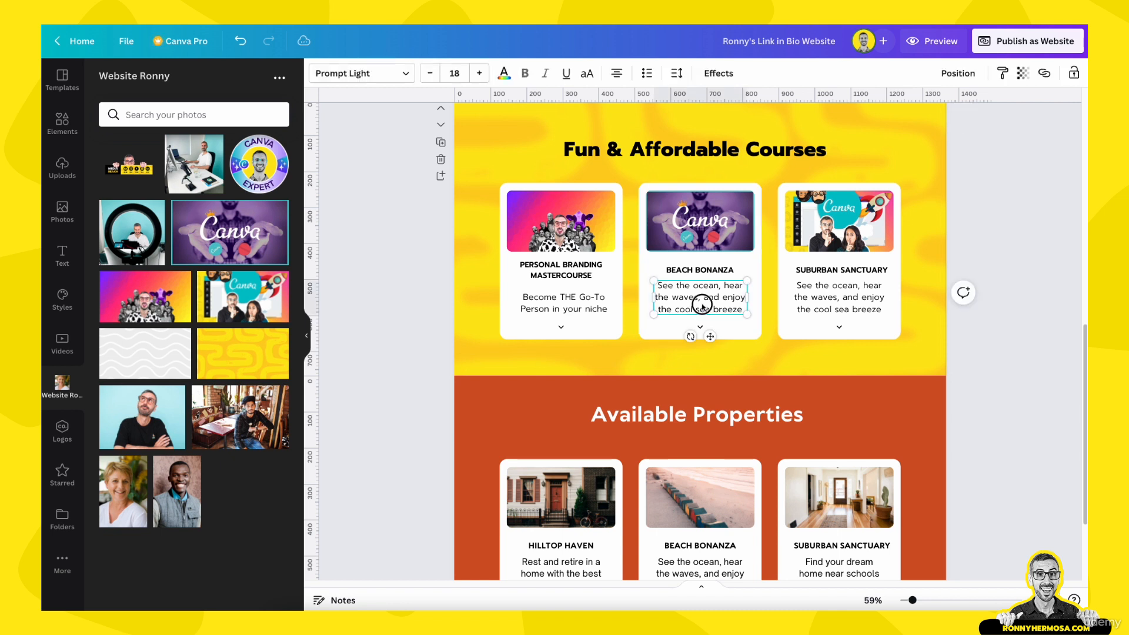
{"action": "key", "text": "Delete"}
{"action": "left_click", "coordinate": [839, 297]}
{"action": "key", "text": "Delete"}
Alt-drag copies of the first card's 'Become THE Go-To Person in your niche' description into the other cards
{"action": "left_click", "coordinate": [672, 318]}
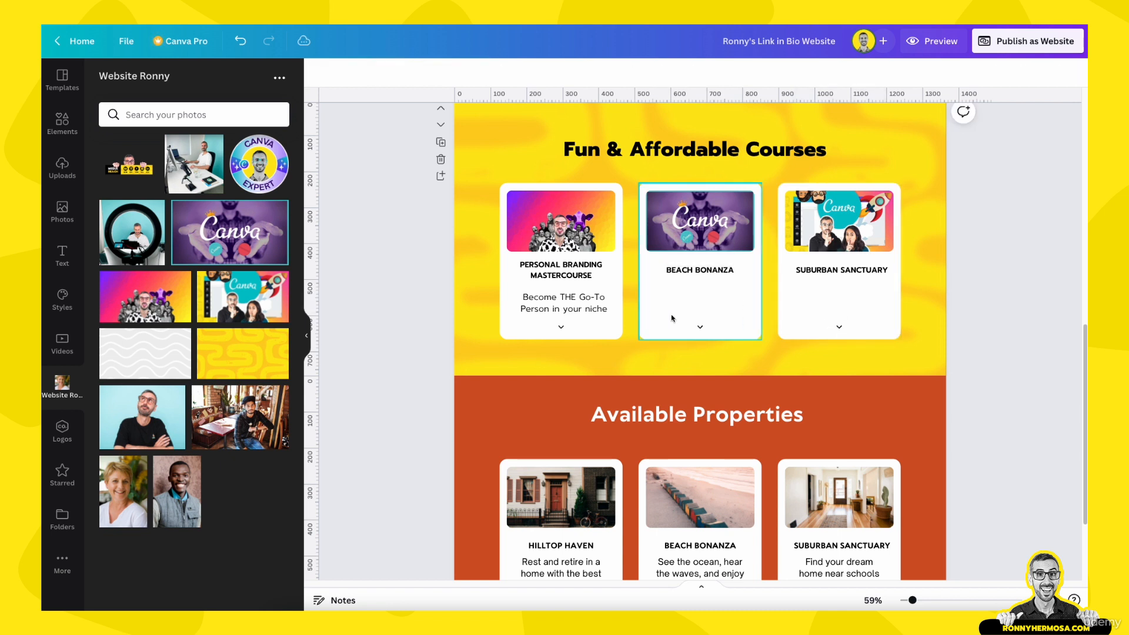
{"action": "left_click", "coordinate": [589, 311]}
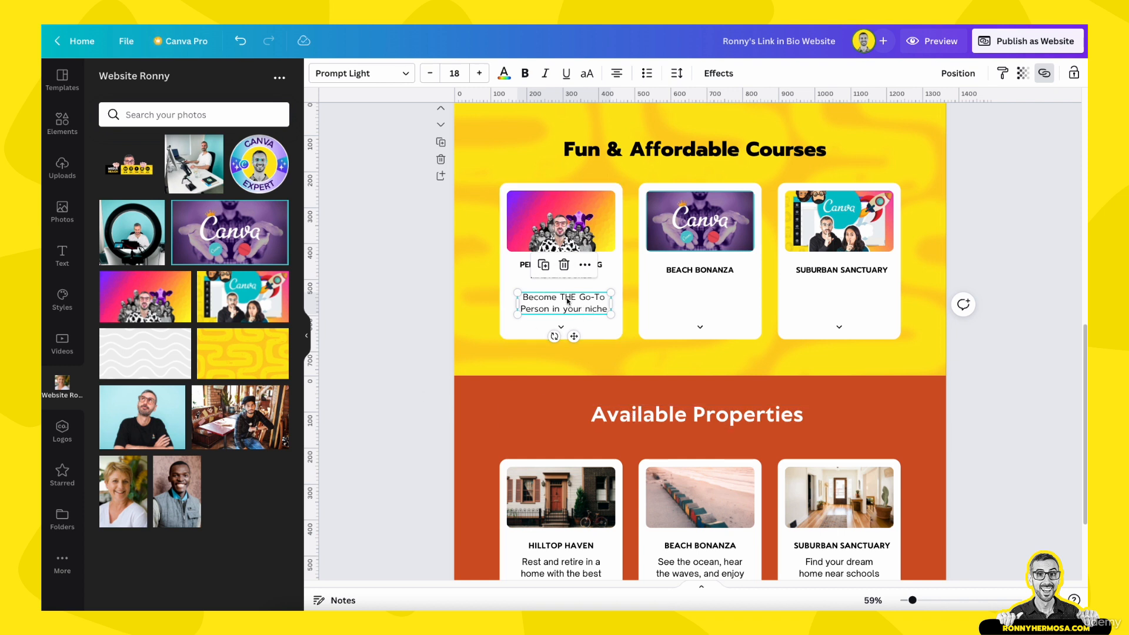
{"action": "left_click_drag", "start_coordinate": [568, 301], "coordinate": [841, 300]}
{"action": "left_click", "coordinate": [451, 319]}
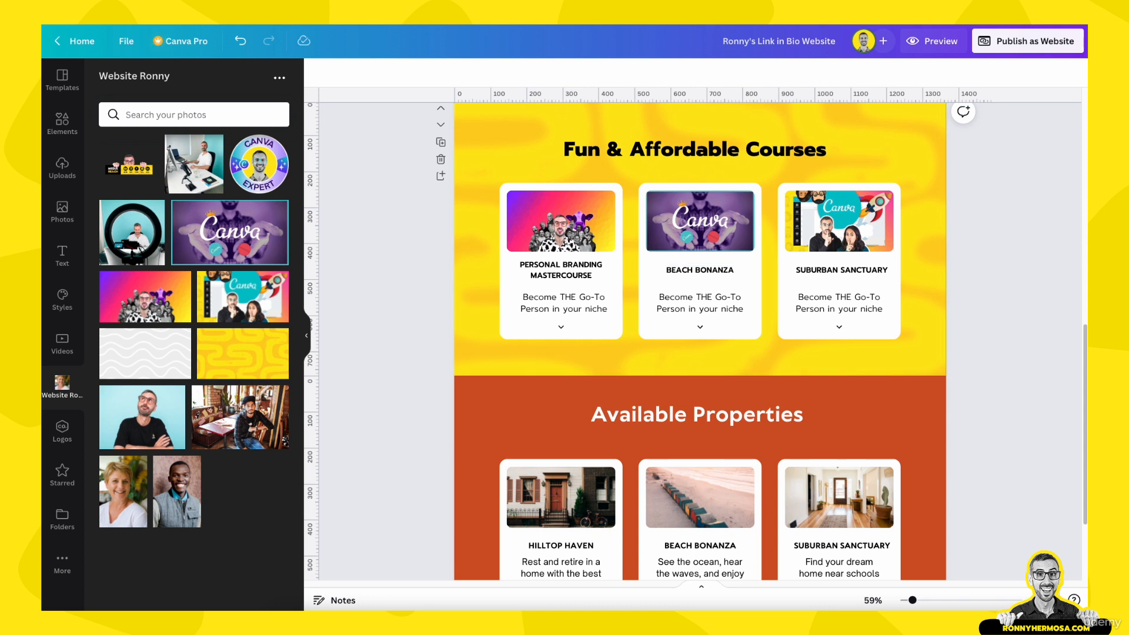
Retitle the second card CANVA MASTERCOURSE and nudge it level with the first title
{"action": "double_click", "coordinate": [678, 271]}
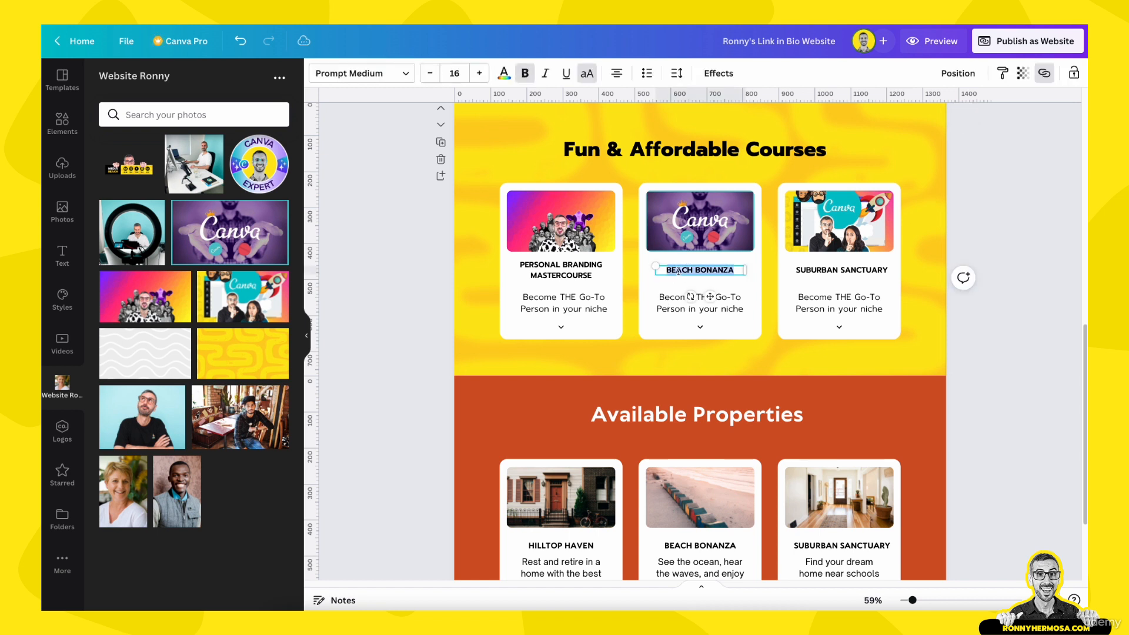
{"action": "type", "text": "CANVA MASTERCOURSE"}
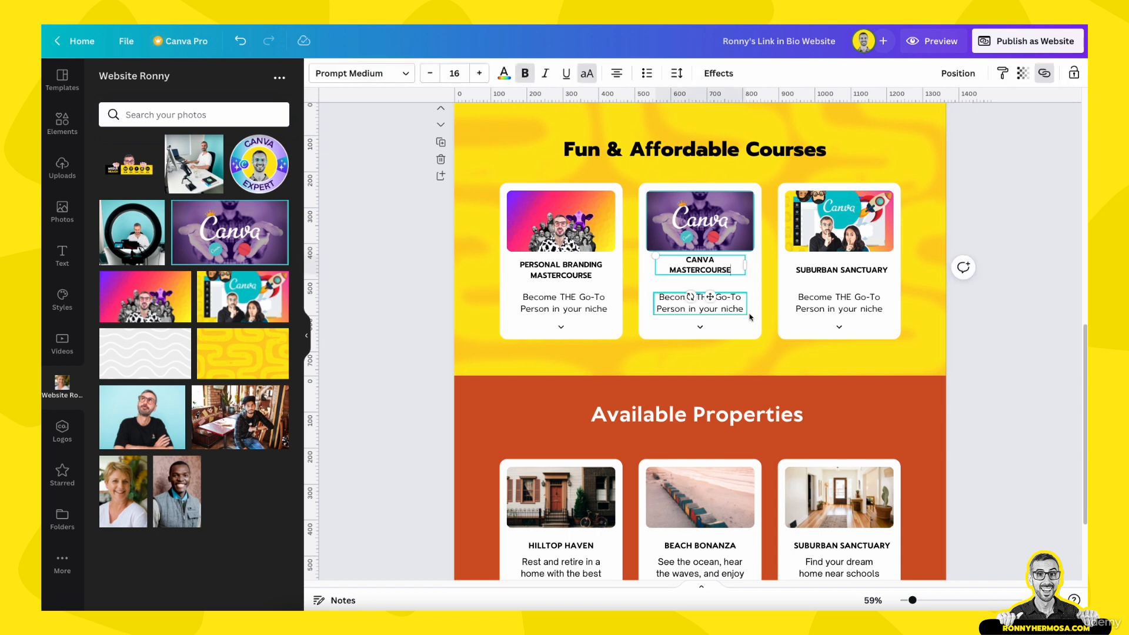
{"action": "left_click", "coordinate": [851, 312]}
{"action": "left_click", "coordinate": [700, 270]}
{"action": "left_click_drag", "start_coordinate": [699, 270], "coordinate": [698, 274]}
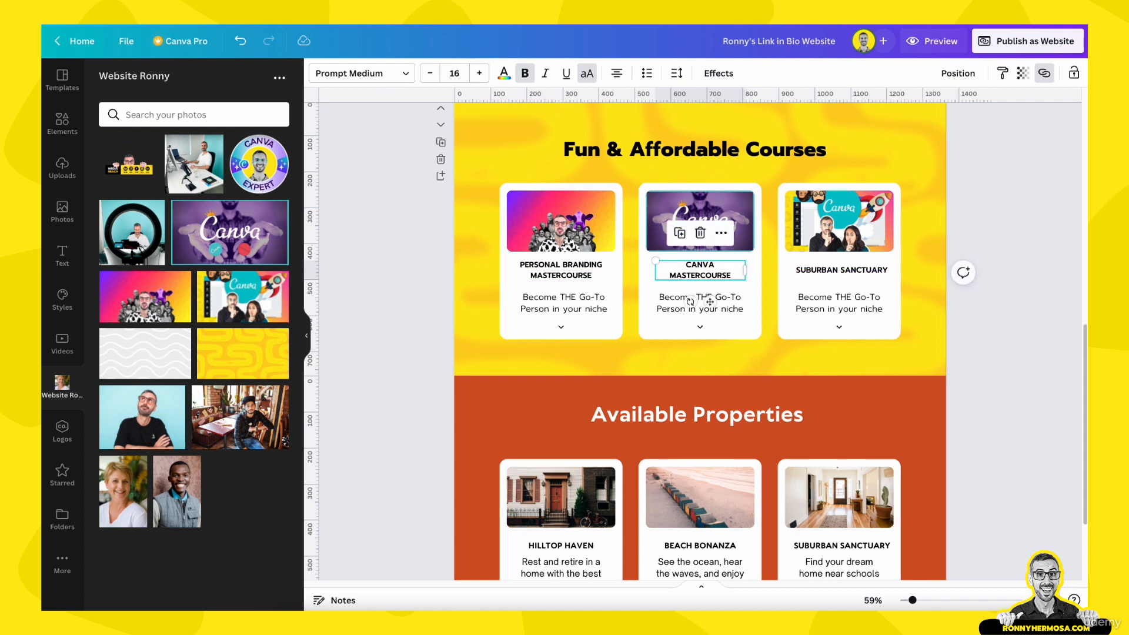
Retitle the third card CANVA NEXT LEVEL on two lines and align it
{"action": "double_click", "coordinate": [825, 270]}
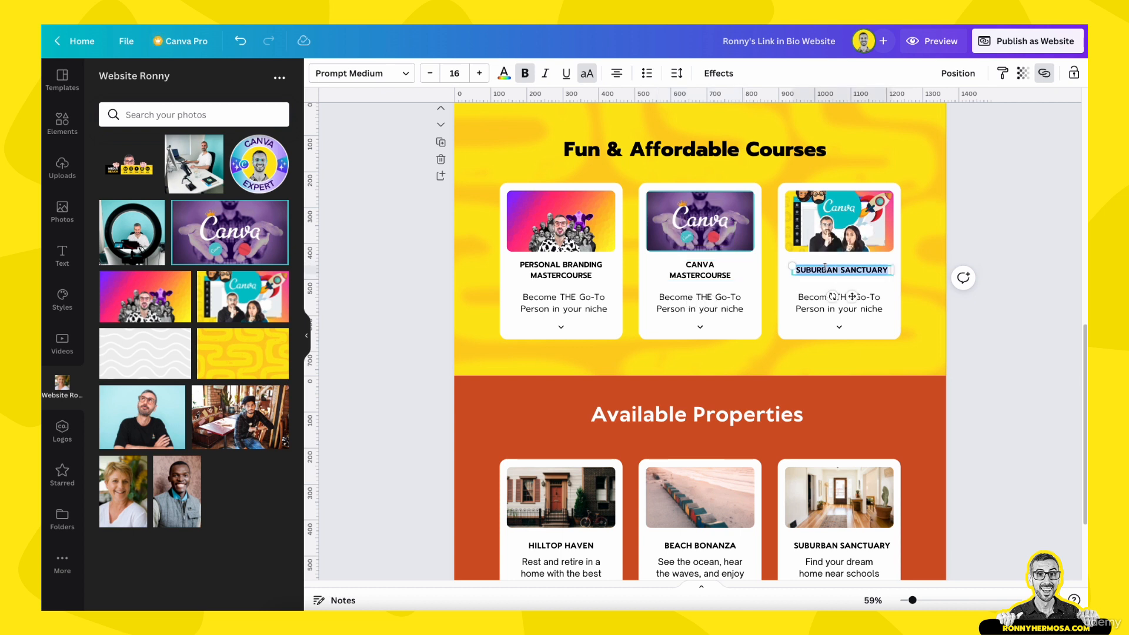
{"action": "type", "text": "CANVA NEXT LEVEL"}
{"action": "key", "text": "BackSpace"}
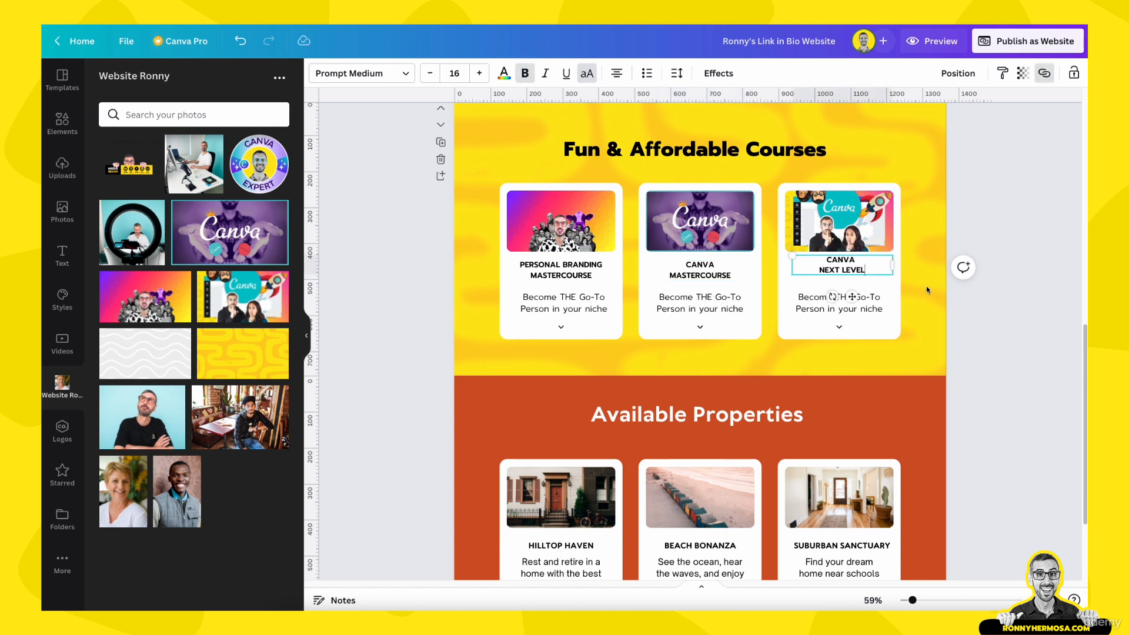
{"action": "left_click", "coordinate": [1028, 338]}
{"action": "left_click", "coordinate": [836, 273]}
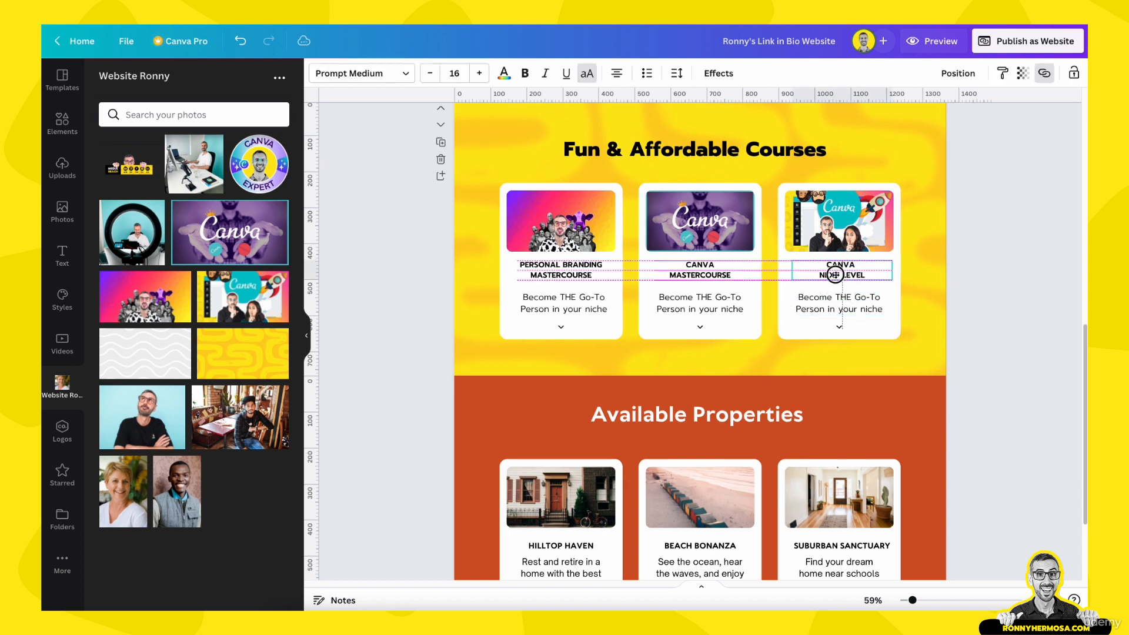
{"action": "left_click", "coordinate": [985, 381]}
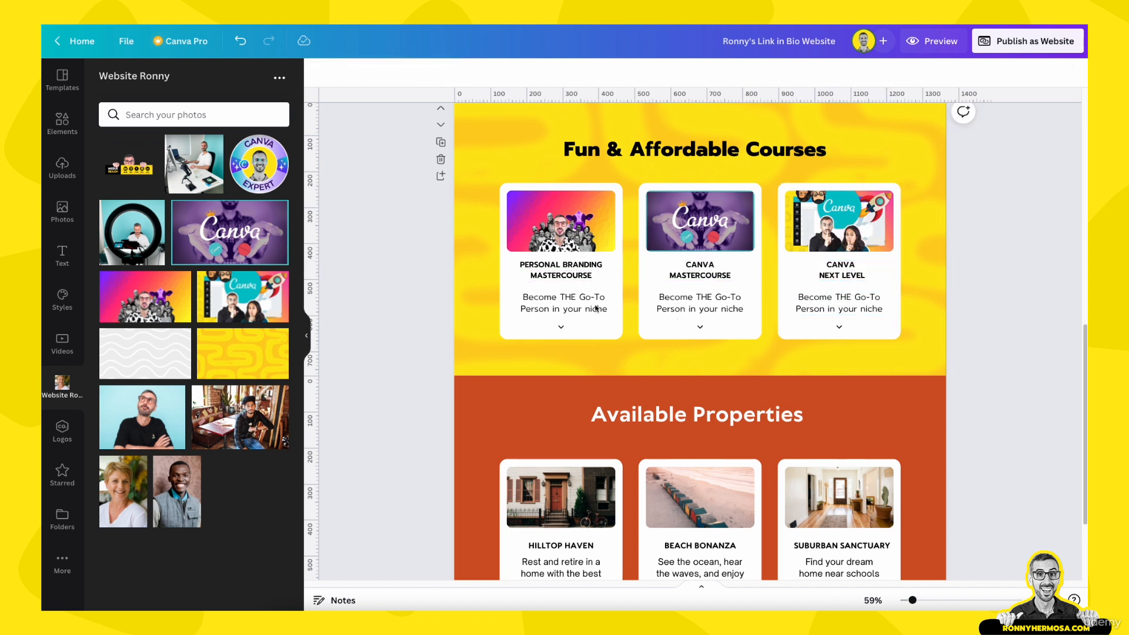
Change the middle card's description to 'Use Canva to Grow your Business'
{"action": "left_click", "coordinate": [700, 309]}
{"action": "double_click", "coordinate": [699, 309]}
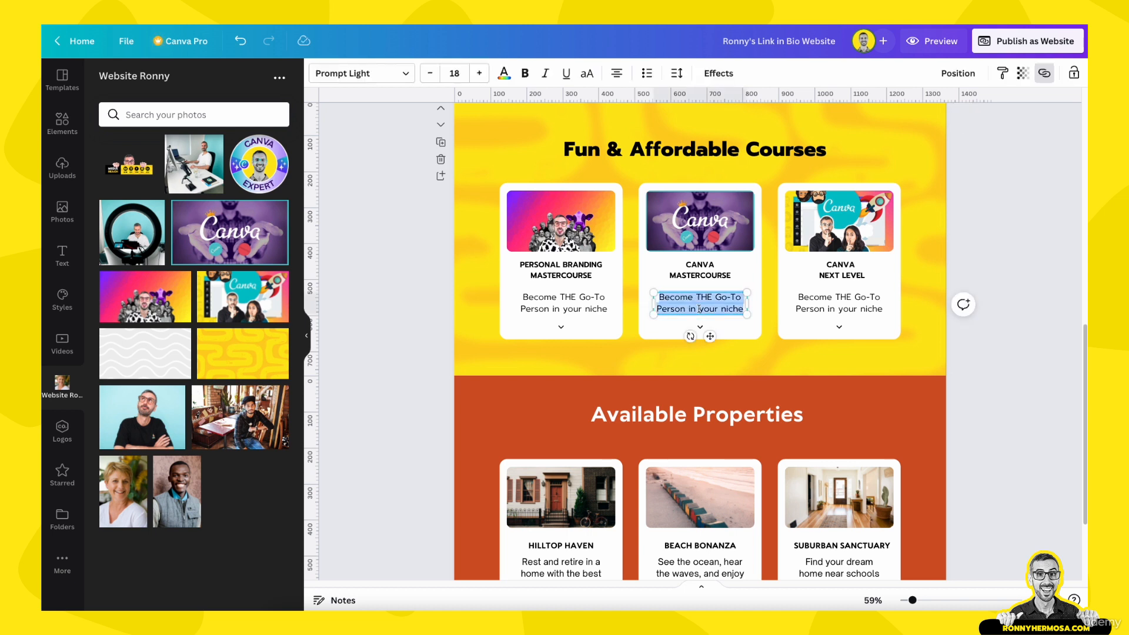
{"action": "type", "text": "Use Canva to Grow your Business"}
{"action": "left_click", "coordinate": [1045, 302]}
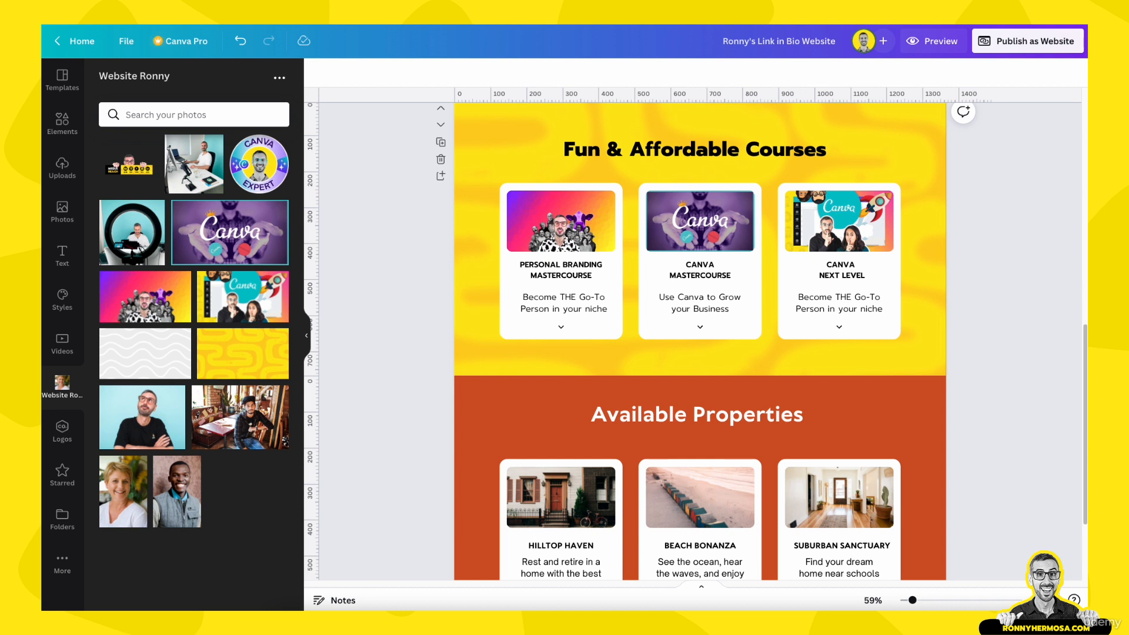
Change the third card's description to 'Take your Canva skills to Pro level'
{"action": "left_click", "coordinate": [866, 302]}
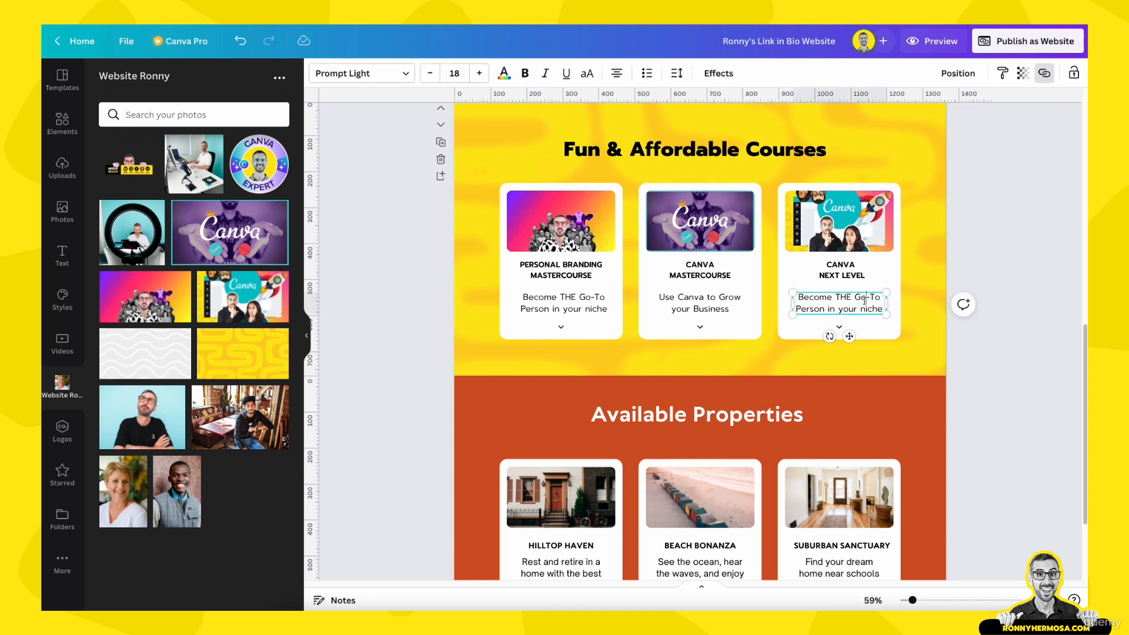
{"action": "double_click", "coordinate": [864, 302]}
{"action": "type", "text": "Take your Canva skills to Pro level"}
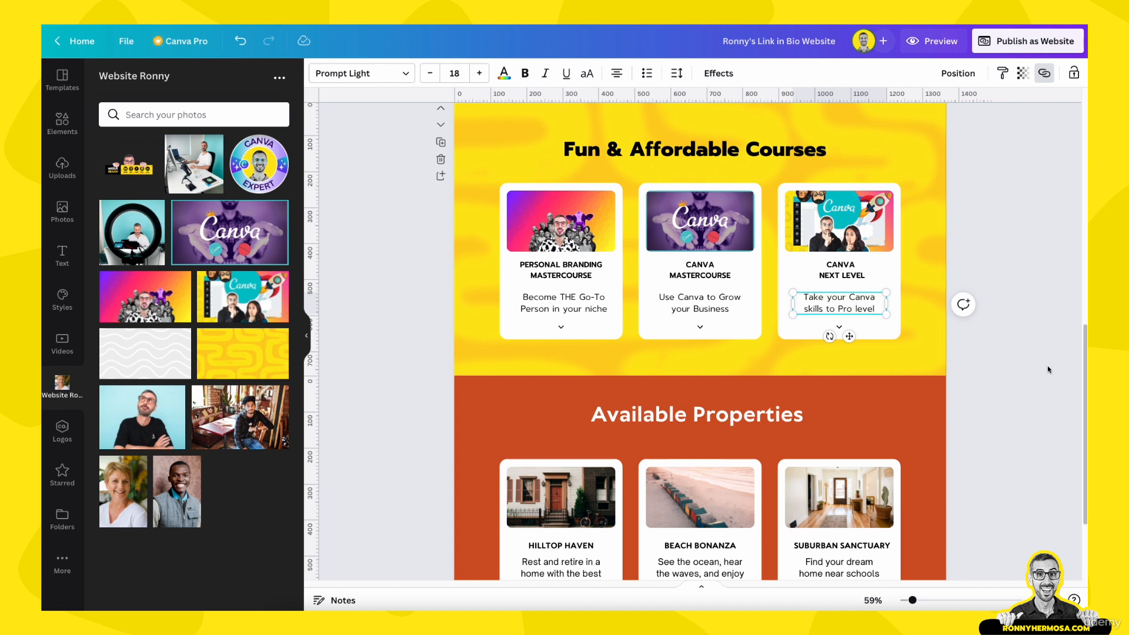
{"action": "left_click", "coordinate": [999, 368]}
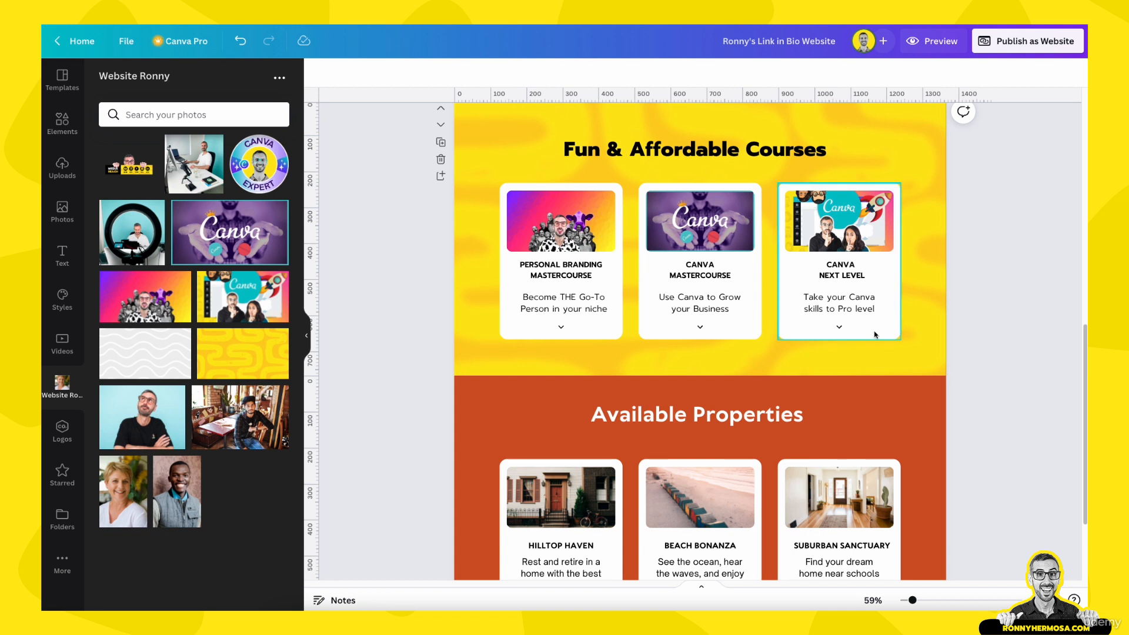
Inspect the first and middle course cards by selecting their images and contents
{"action": "scroll", "coordinate": [1045, 408], "scroll_direction": "up", "scroll_amount": 3}
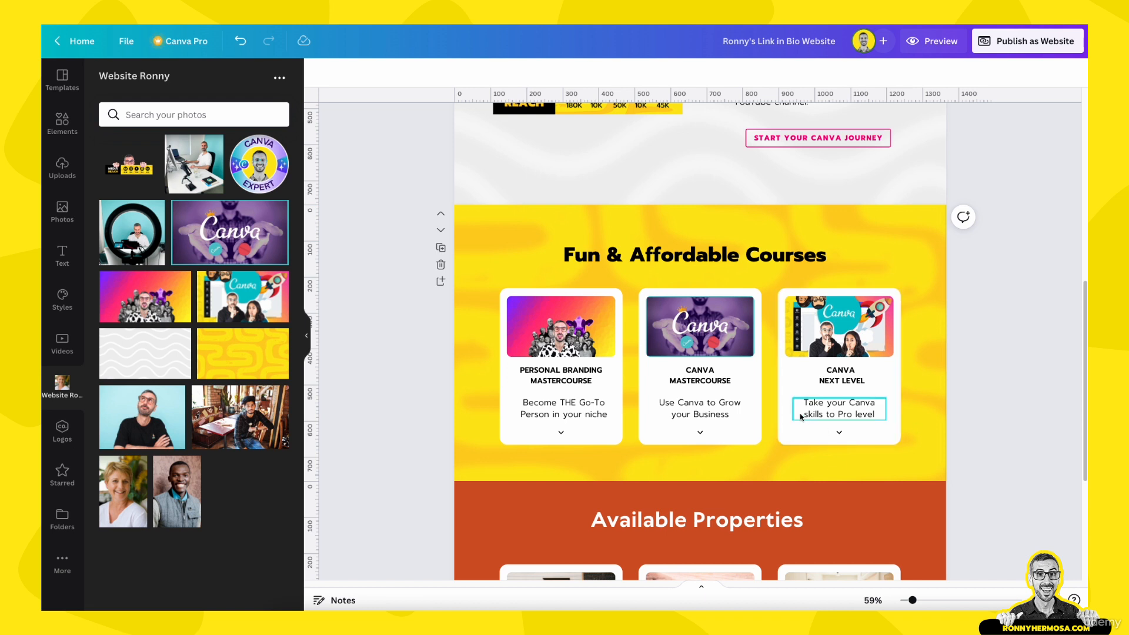
{"action": "left_click", "coordinate": [561, 330]}
{"action": "left_click", "coordinate": [661, 334]}
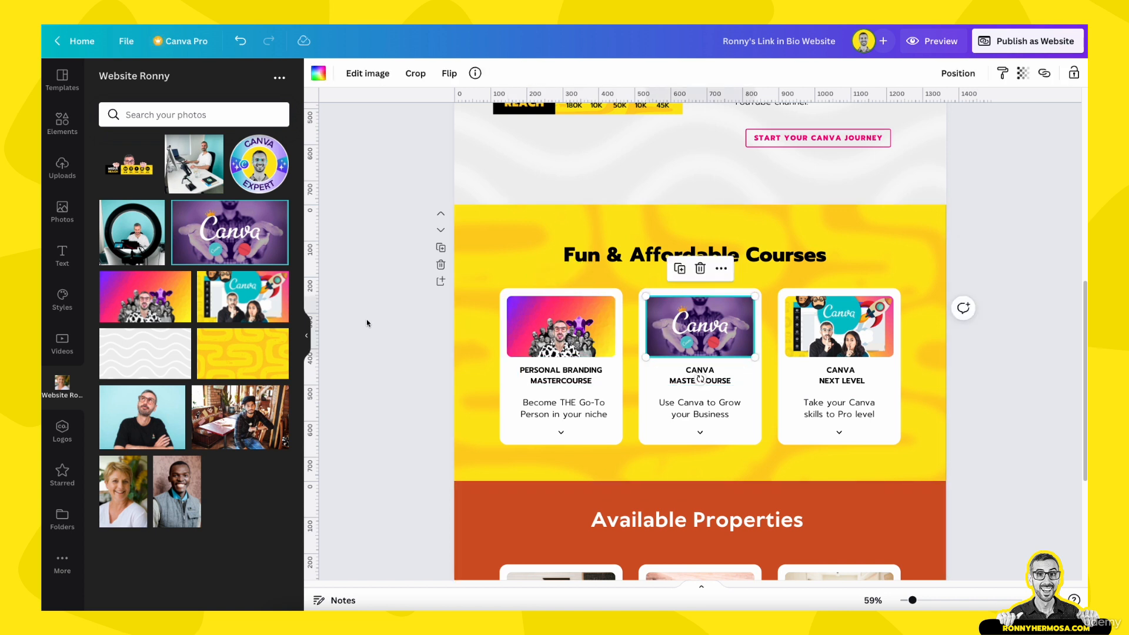
{"action": "left_click_drag", "start_coordinate": [384, 318], "coordinate": [584, 450]}
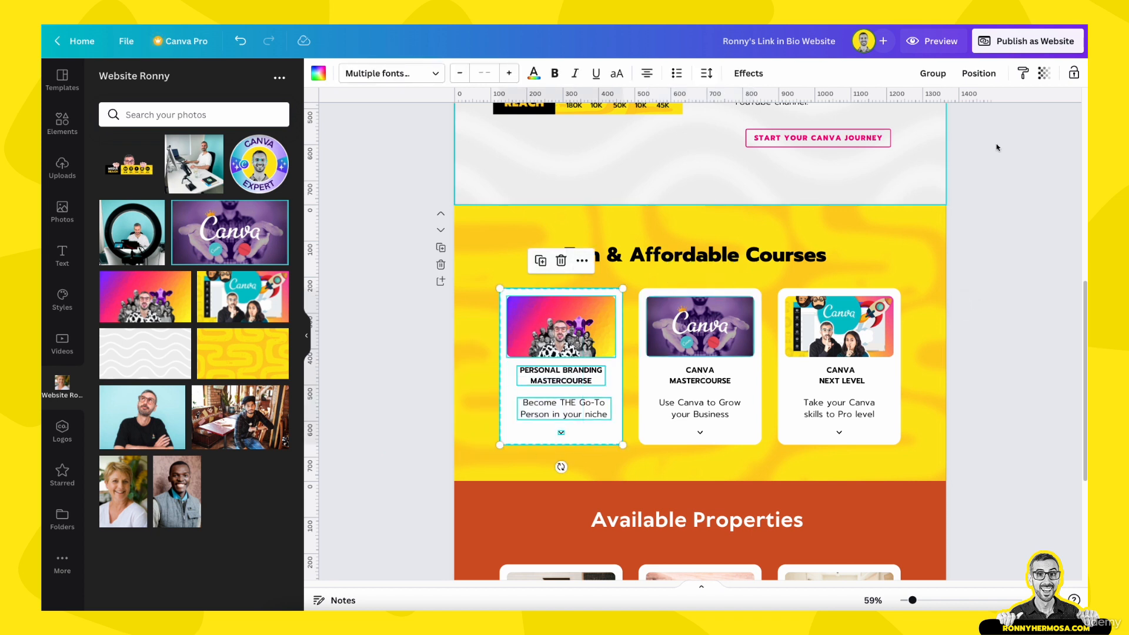
{"action": "left_click", "coordinate": [978, 354]}
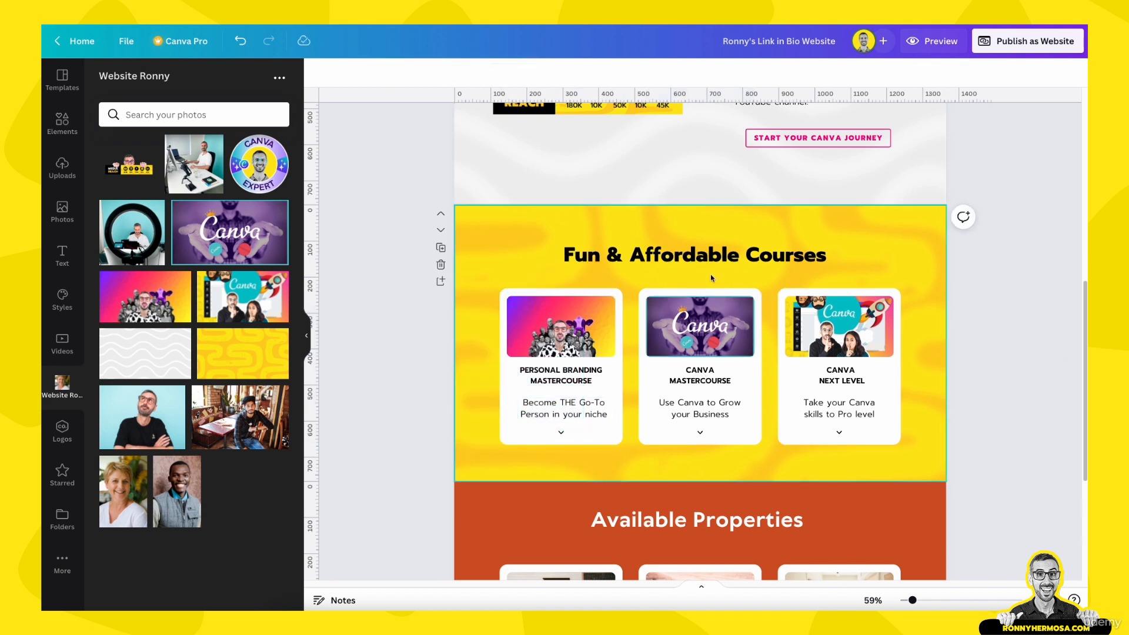
{"action": "left_click_drag", "start_coordinate": [708, 277], "coordinate": [689, 450]}
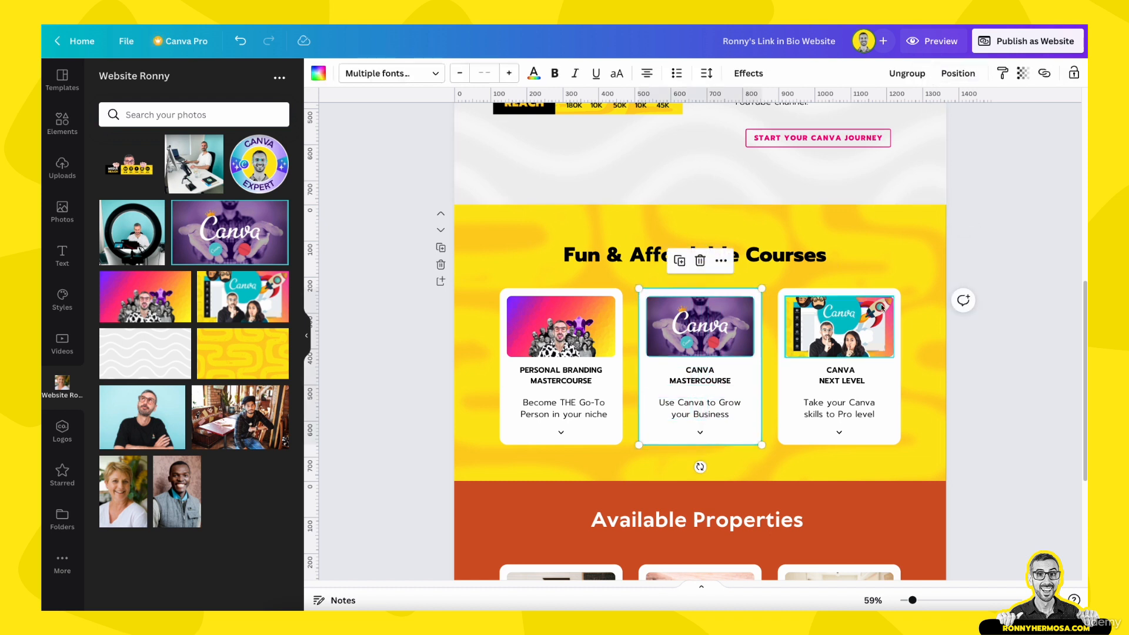
Marquee-select only the third card's image, title, description and arrow, and group them
{"action": "left_click_drag", "start_coordinate": [871, 255], "coordinate": [826, 457]}
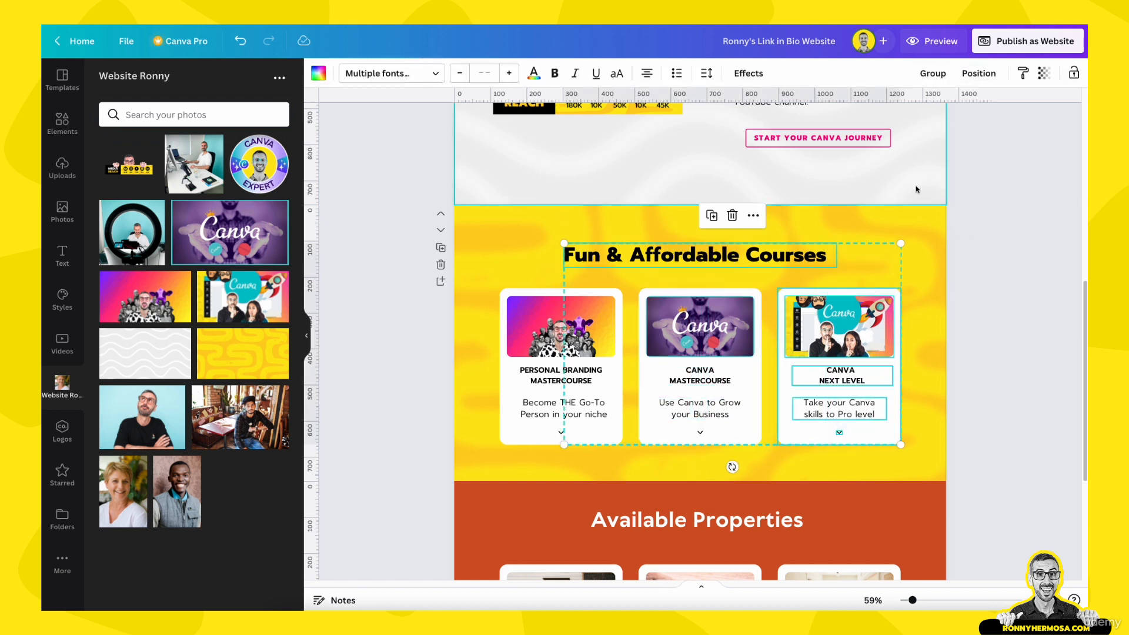
{"action": "left_click", "coordinate": [988, 272]}
{"action": "left_click_drag", "start_coordinate": [872, 264], "coordinate": [844, 457]}
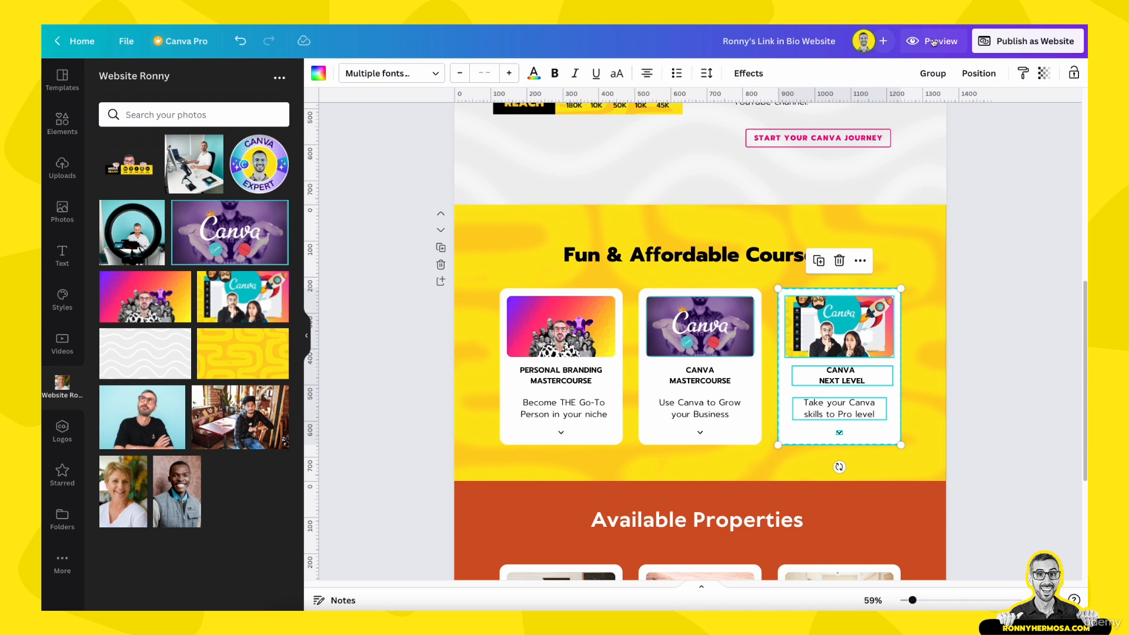
{"action": "left_click", "coordinate": [932, 72]}
{"action": "left_click", "coordinate": [1009, 196]}
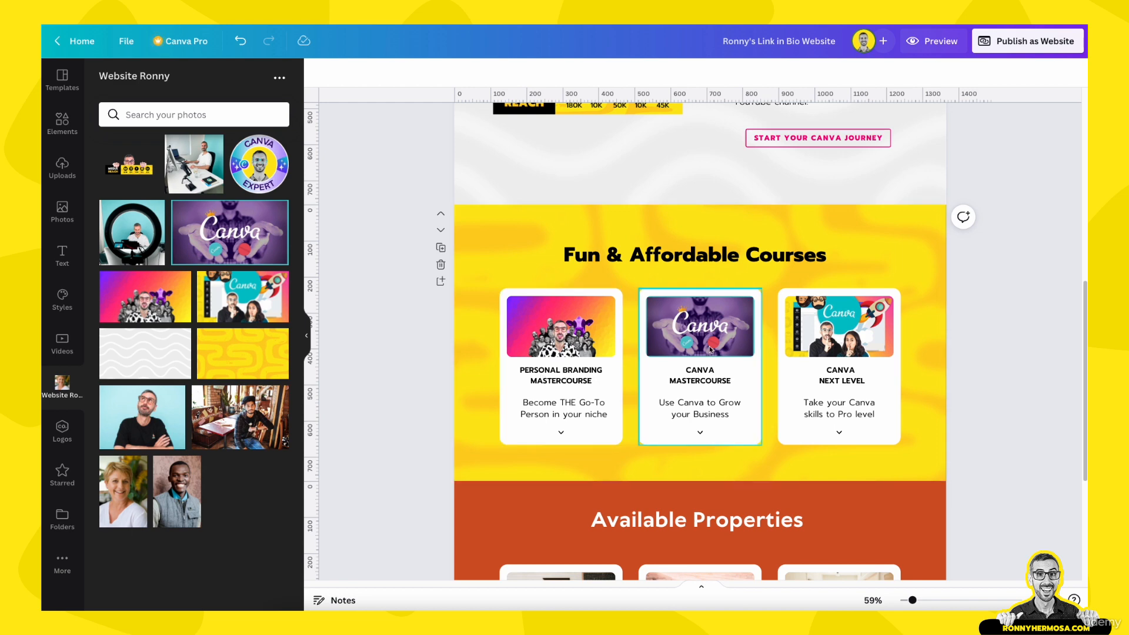
Check the Personal Branding Mastercourse card's image, title, description and background to confirm it is grouped
{"action": "scroll", "coordinate": [711, 349], "scroll_direction": "up", "scroll_amount": 5}
{"action": "scroll", "coordinate": [604, 390], "scroll_direction": "down", "scroll_amount": 3}
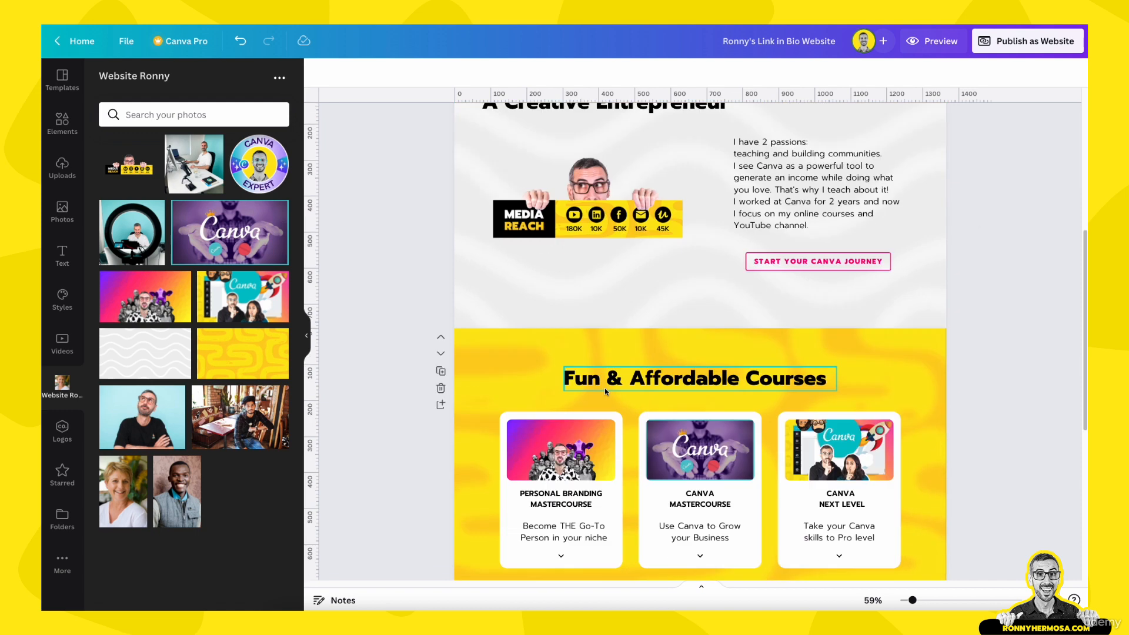
{"action": "scroll", "coordinate": [605, 404], "scroll_direction": "down", "scroll_amount": 2}
{"action": "left_click", "coordinate": [581, 433]}
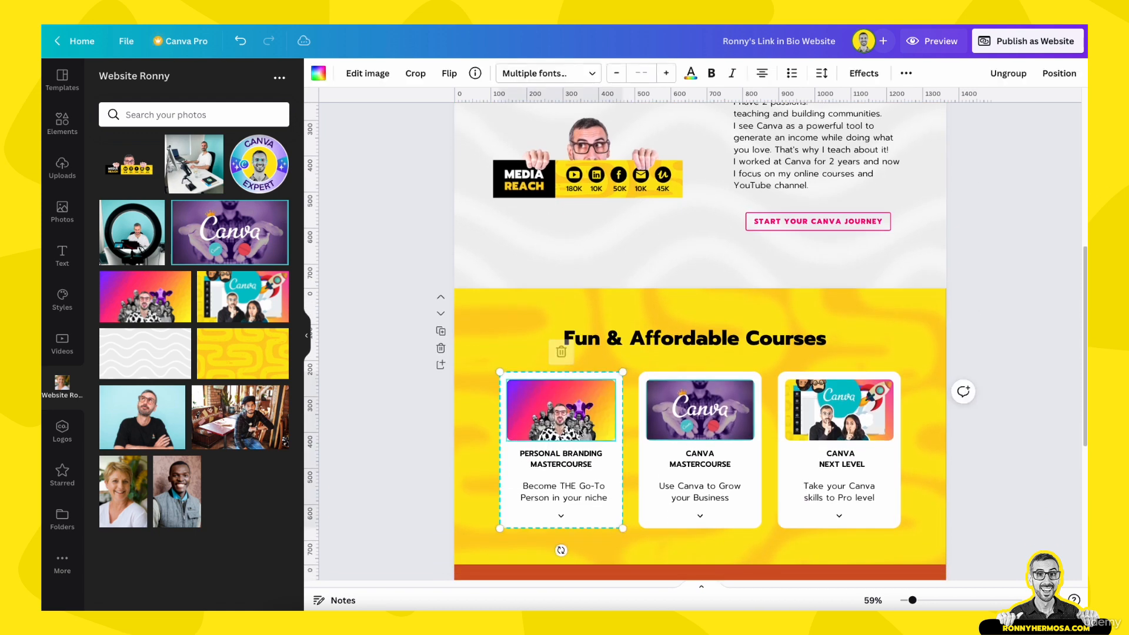
{"action": "left_click", "coordinate": [569, 468]}
{"action": "left_click", "coordinate": [569, 493]}
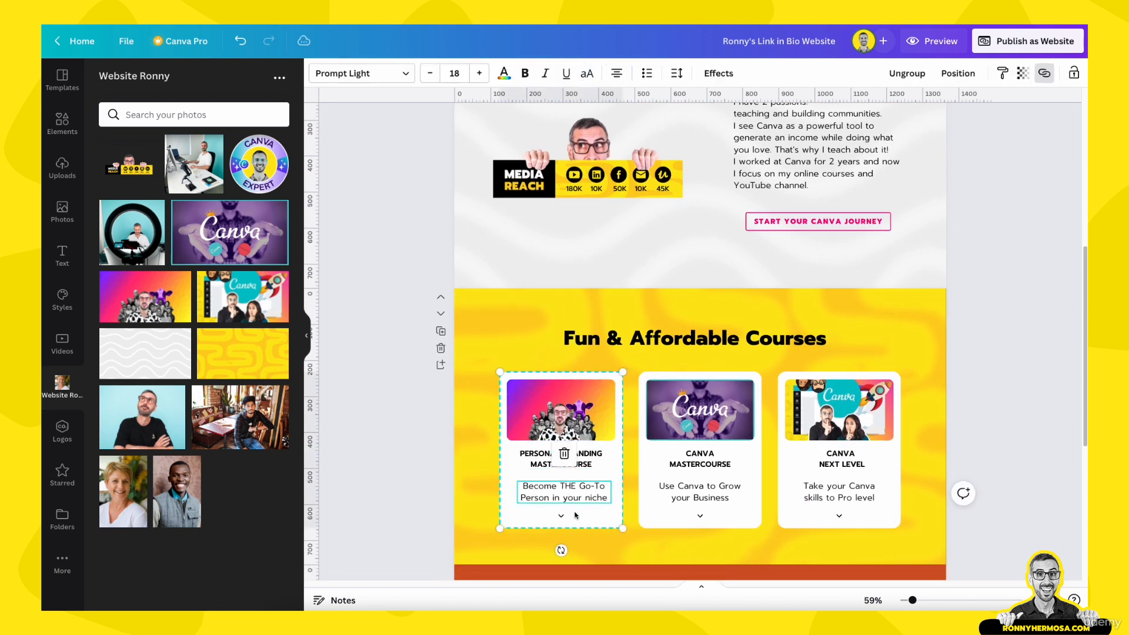
{"action": "left_click", "coordinate": [575, 514]}
{"action": "left_click", "coordinate": [578, 393]}
{"action": "left_click", "coordinate": [573, 375]}
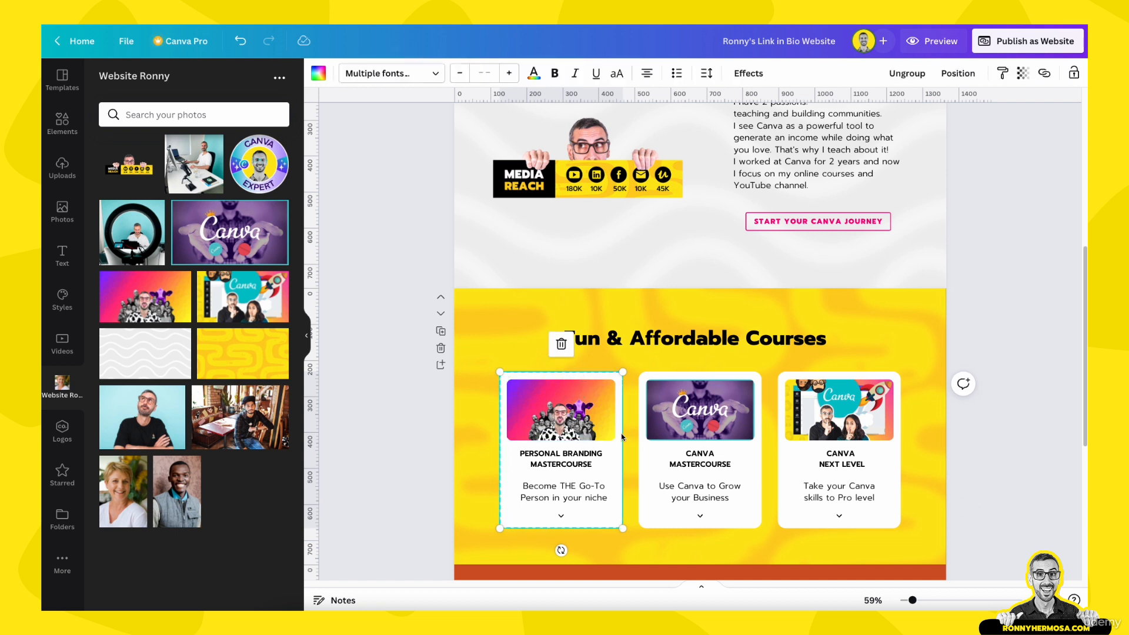
{"action": "left_click", "coordinate": [584, 393]}
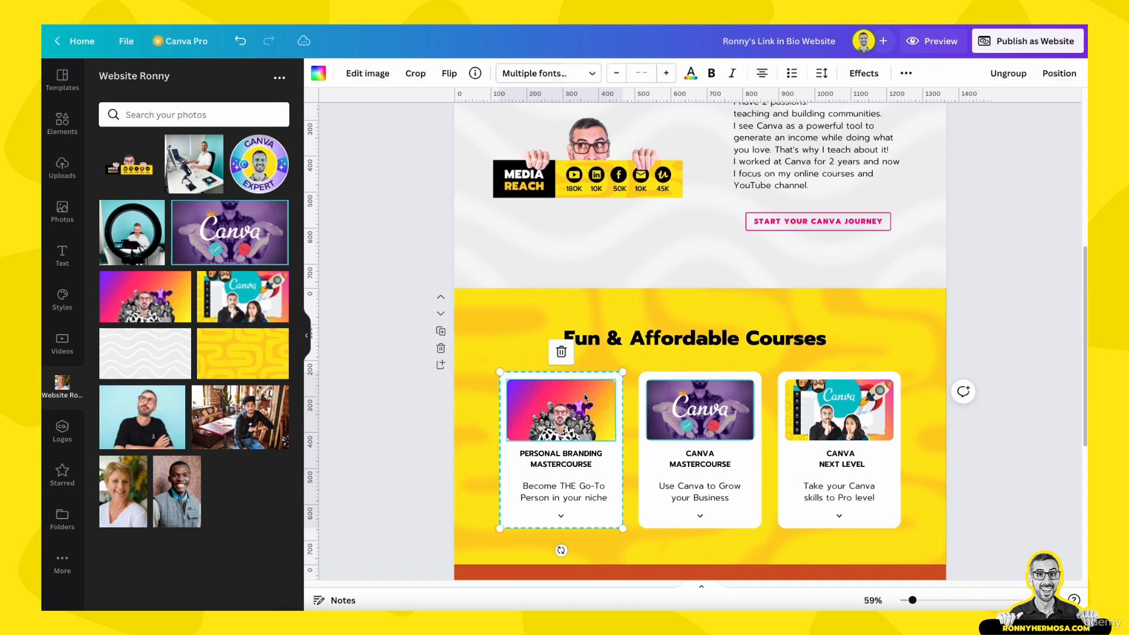
{"action": "left_click", "coordinate": [545, 464]}
{"action": "left_click", "coordinate": [547, 497]}
{"action": "left_click", "coordinate": [562, 520]}
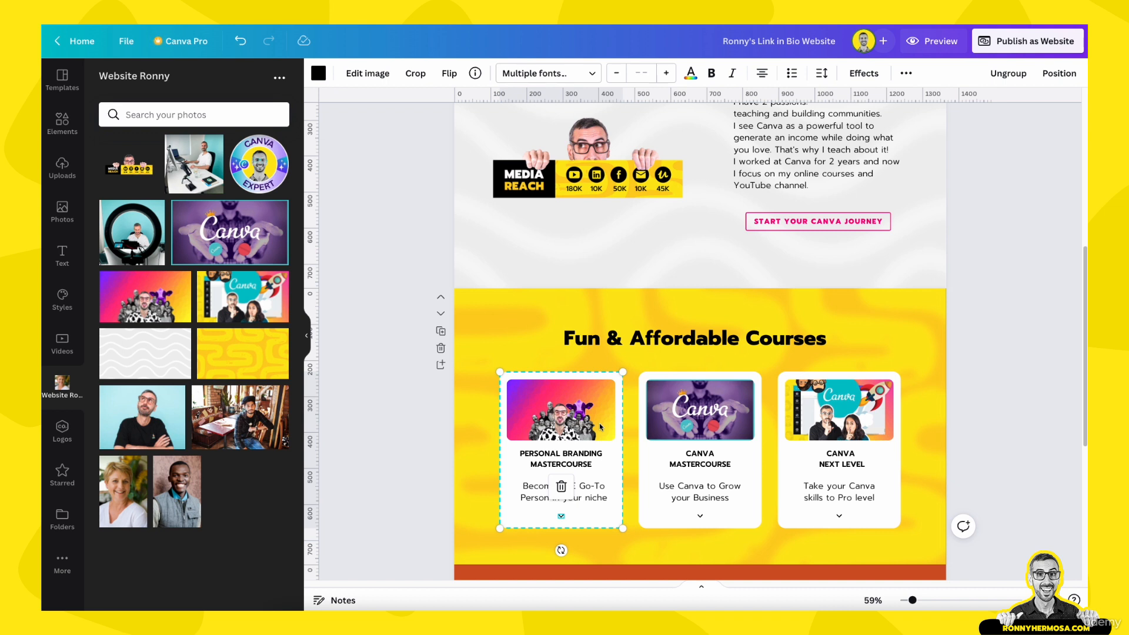
Center-align the 'Fun & Affordable Courses' heading text
{"action": "left_click", "coordinate": [649, 341]}
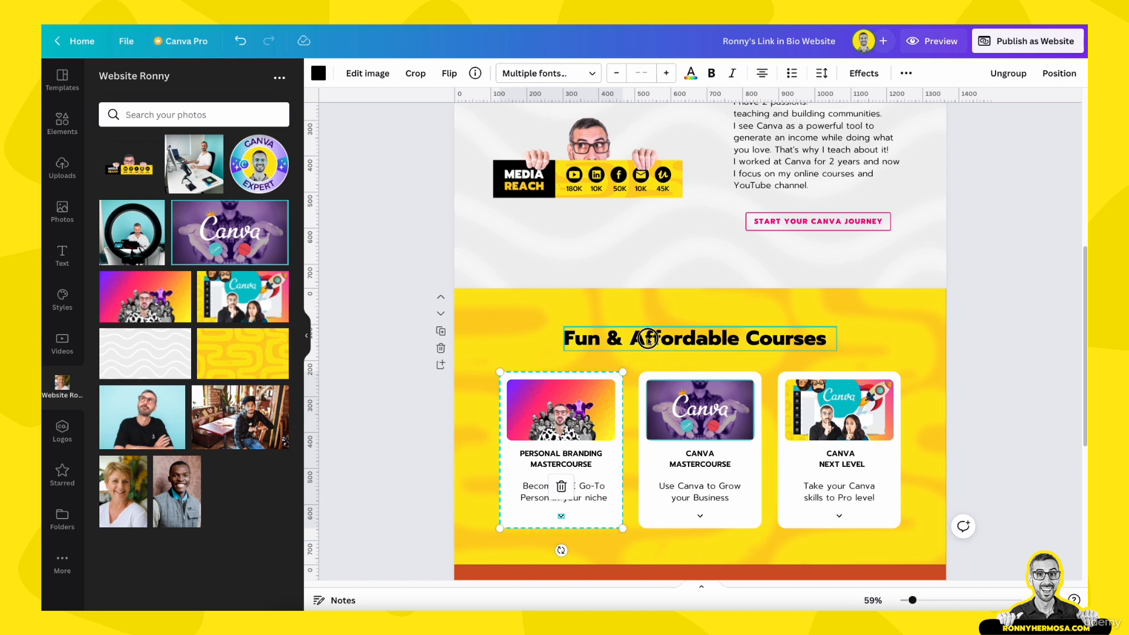
{"action": "left_click", "coordinate": [617, 74]}
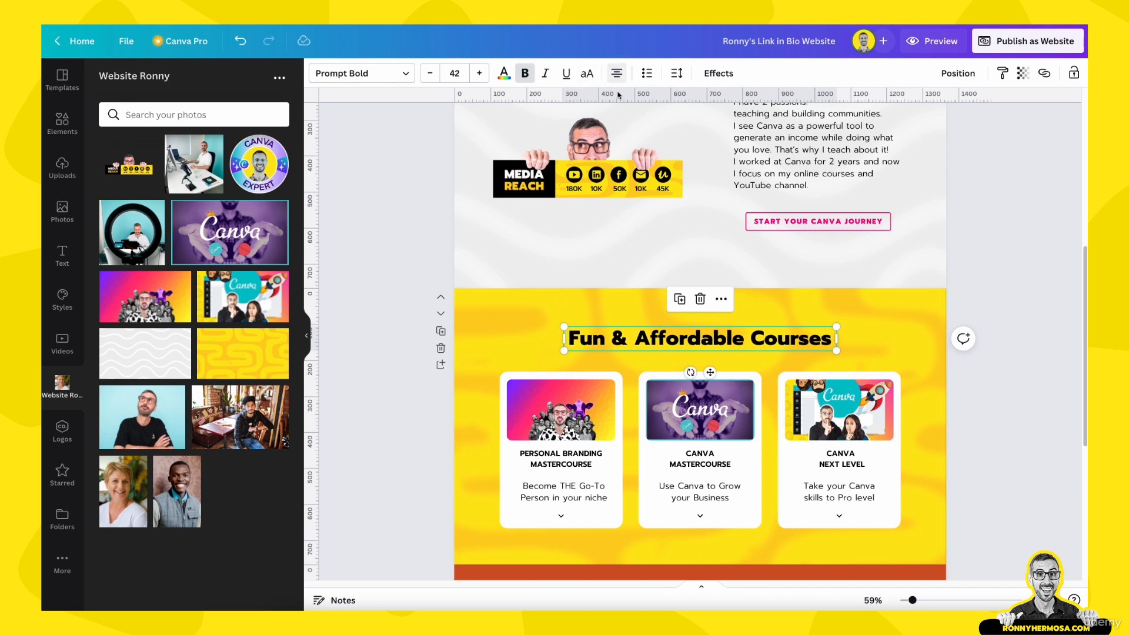
{"action": "left_click", "coordinate": [890, 335]}
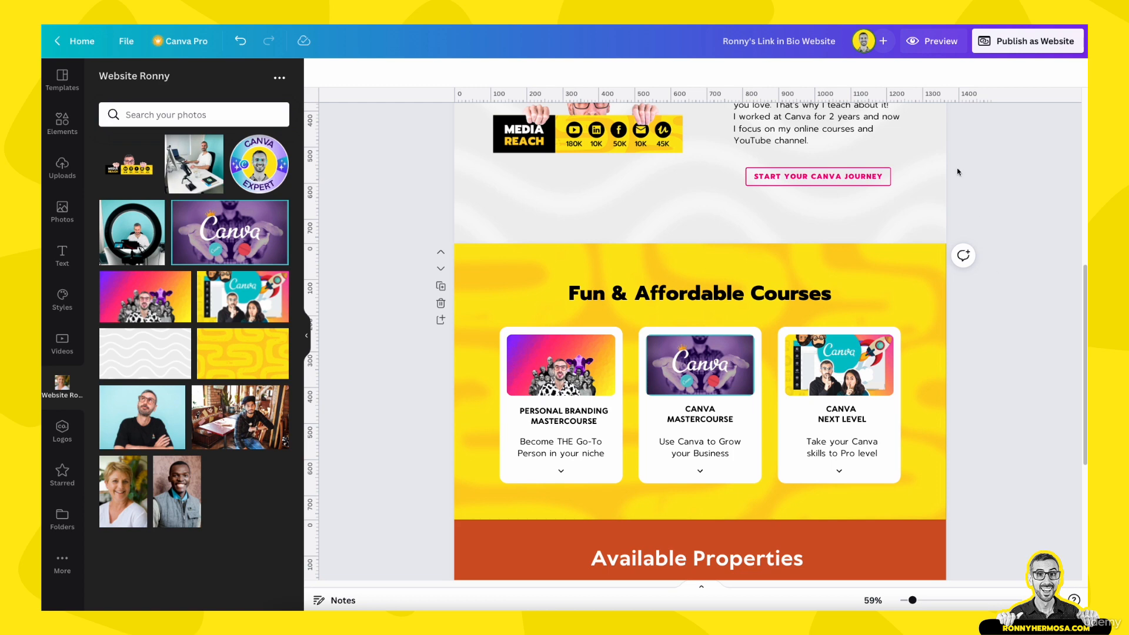
Preview the website on a phone-sized screen and scroll through it
{"action": "left_click", "coordinate": [939, 47]}
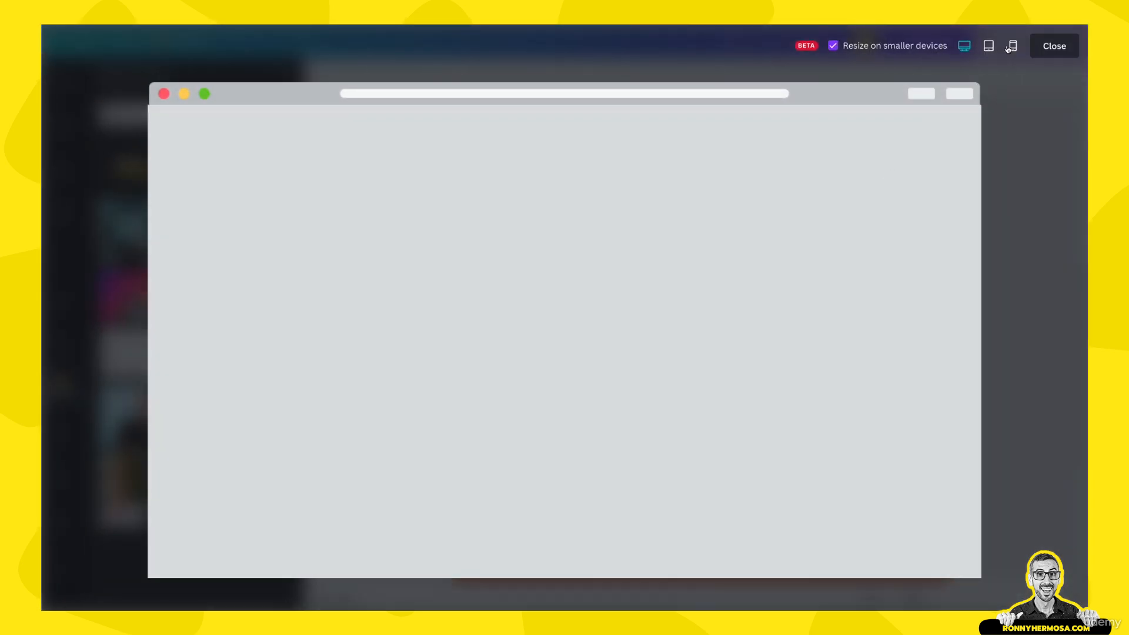
{"action": "left_click", "coordinate": [1010, 47]}
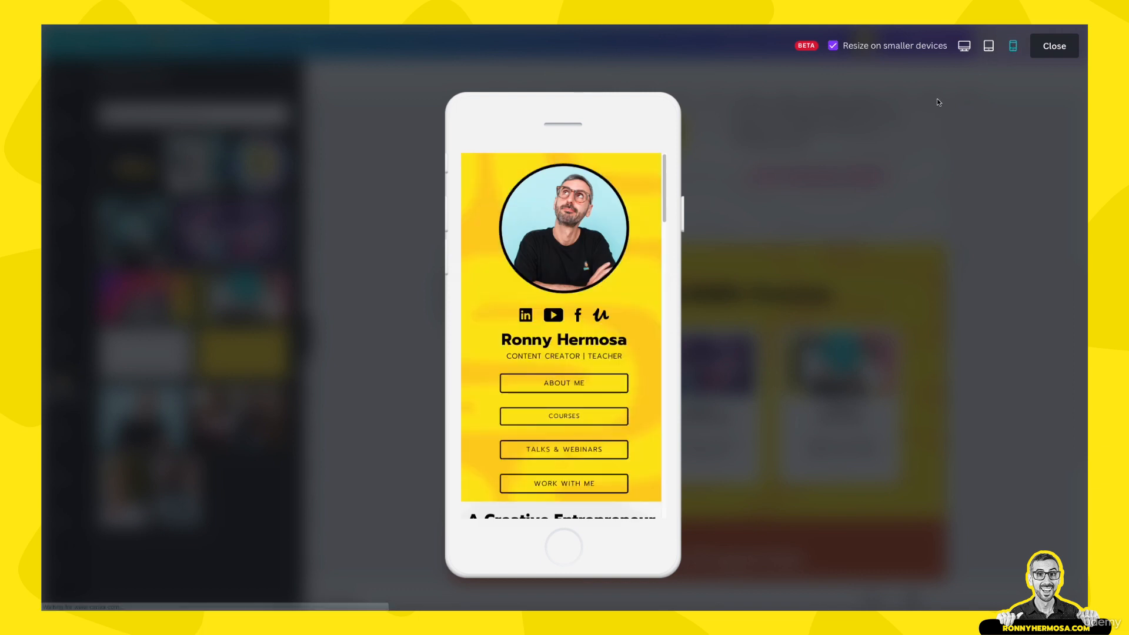
{"action": "scroll", "coordinate": [582, 288], "scroll_direction": "down", "scroll_amount": 3}
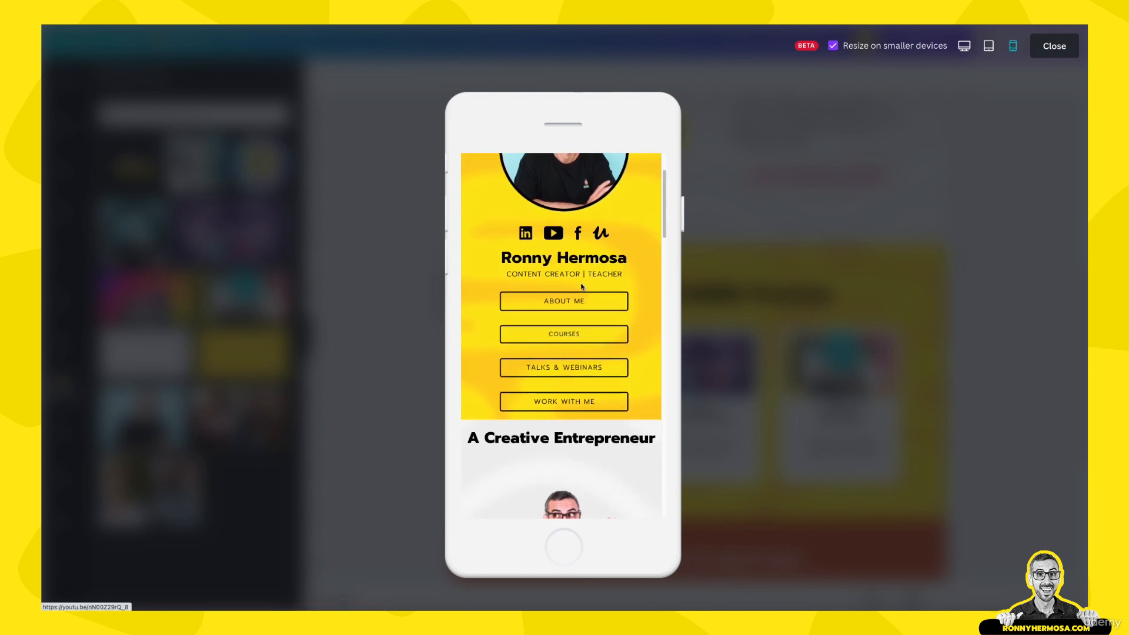
{"action": "scroll", "coordinate": [583, 286], "scroll_direction": "up", "scroll_amount": 3}
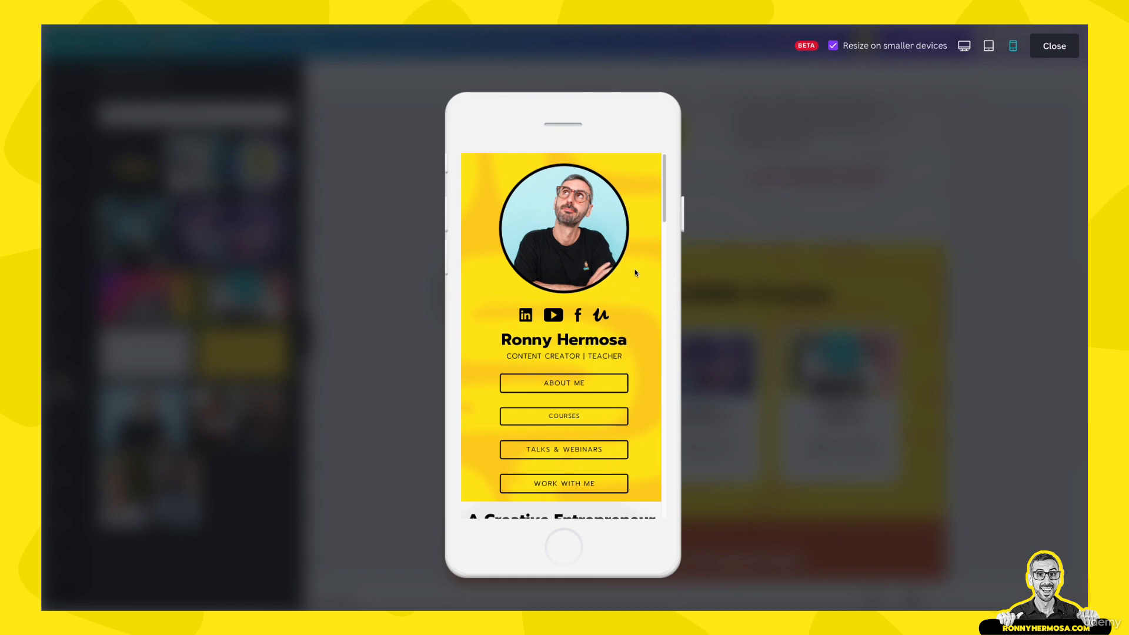
{"action": "left_click", "coordinate": [1039, 47]}
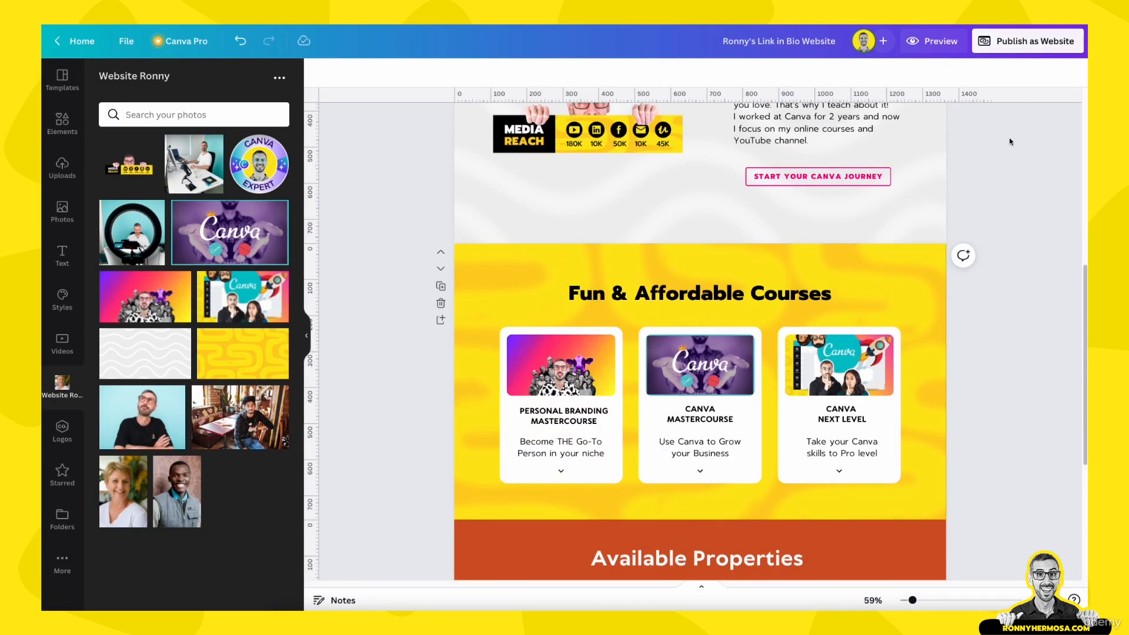
Select the top section's patterned background and bring up its more-options menu
{"action": "scroll", "coordinate": [948, 222], "scroll_direction": "up", "scroll_amount": 6}
{"action": "left_click", "coordinate": [946, 220]}
{"action": "left_click", "coordinate": [709, 145]}
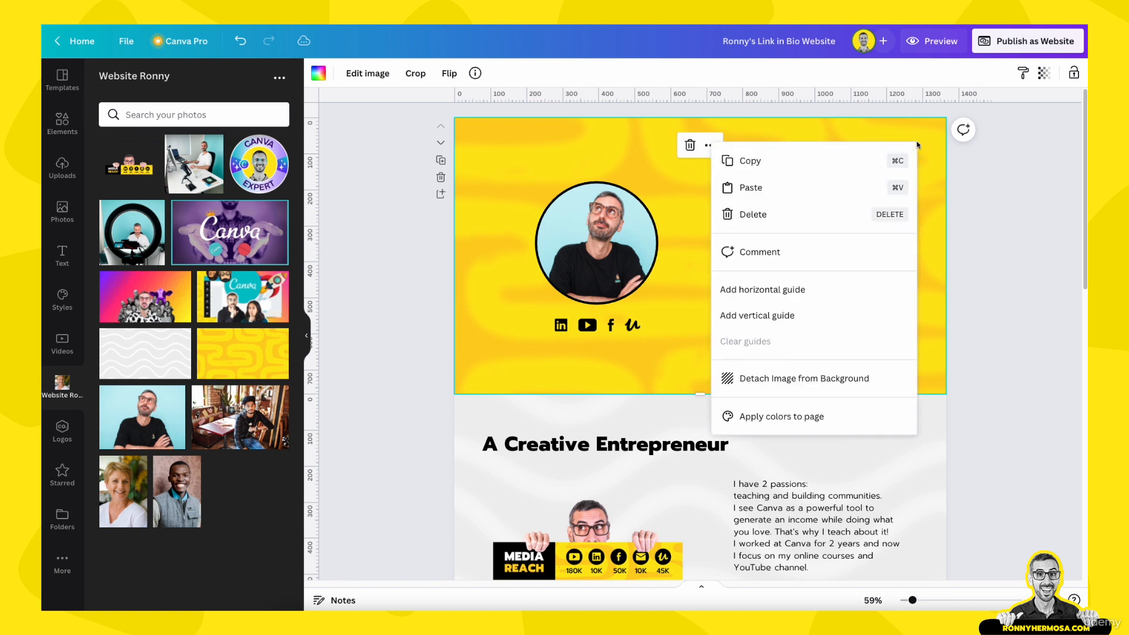
Detach the header's yellow maze pattern, delete the dark colour, and set the pattern as background
{"action": "left_click", "coordinate": [856, 378]}
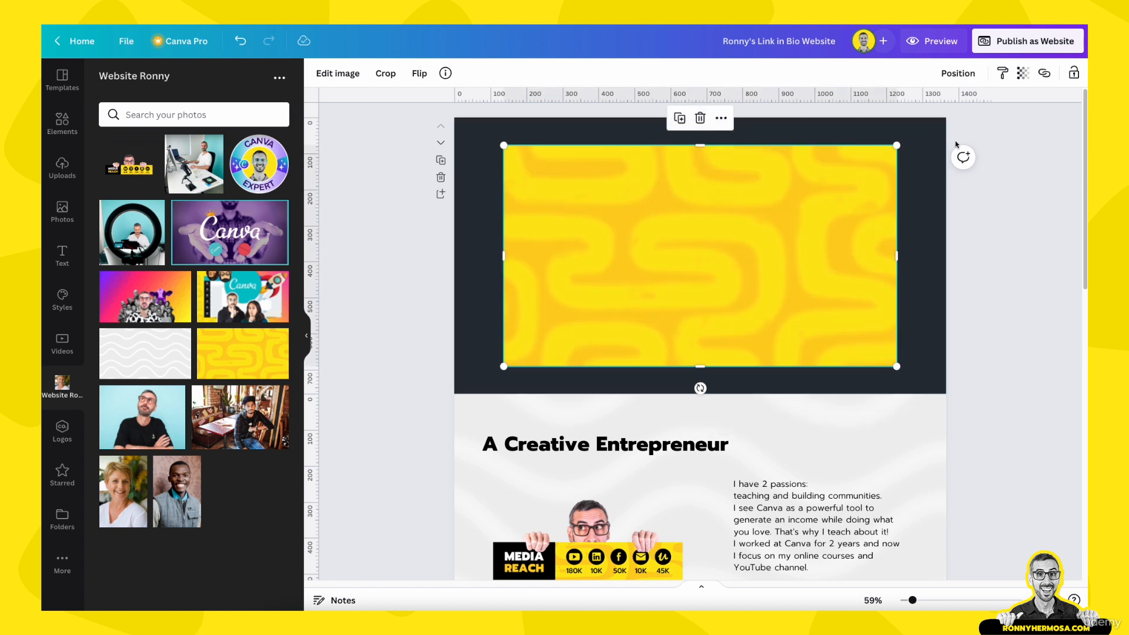
{"action": "left_click", "coordinate": [939, 163]}
{"action": "key", "text": "Delete"}
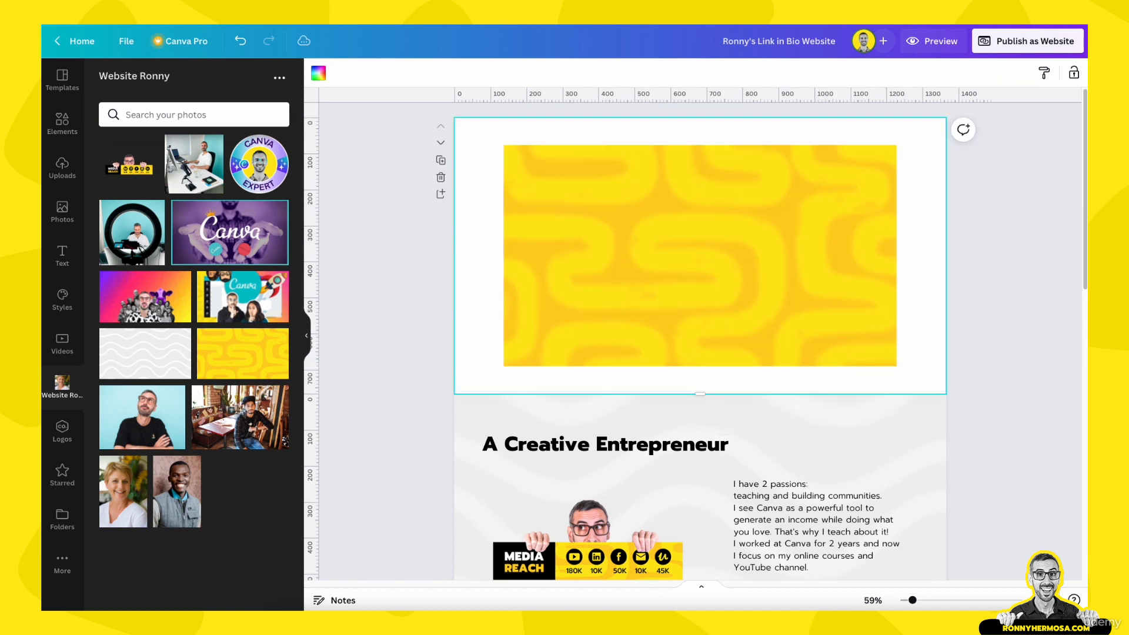
{"action": "right_click", "coordinate": [733, 235]}
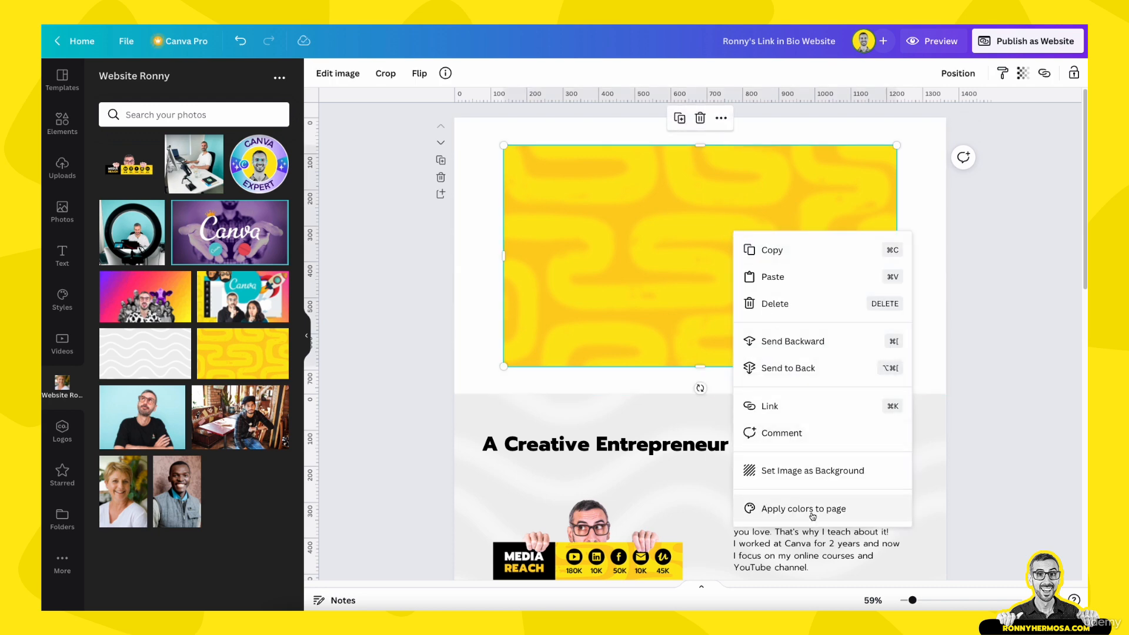
{"action": "left_click", "coordinate": [811, 470]}
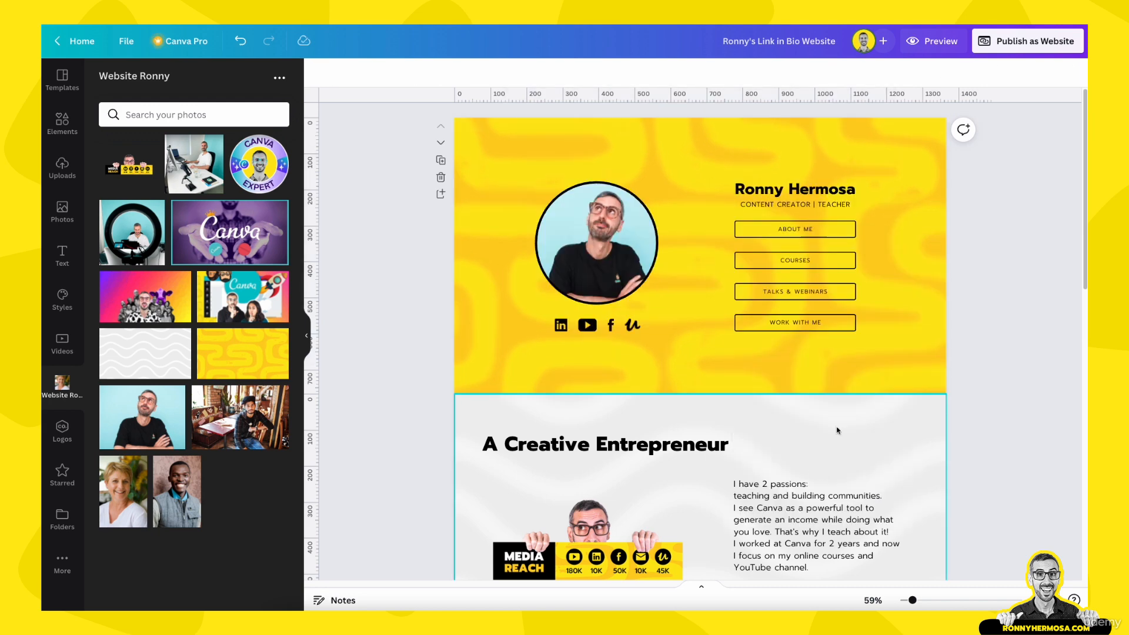
Try detaching the Creative Entrepreneur section's wavy background image, then undo it
{"action": "scroll", "coordinate": [903, 334], "scroll_direction": "down", "scroll_amount": 3}
{"action": "left_click", "coordinate": [898, 308]}
{"action": "right_click", "coordinate": [897, 308]}
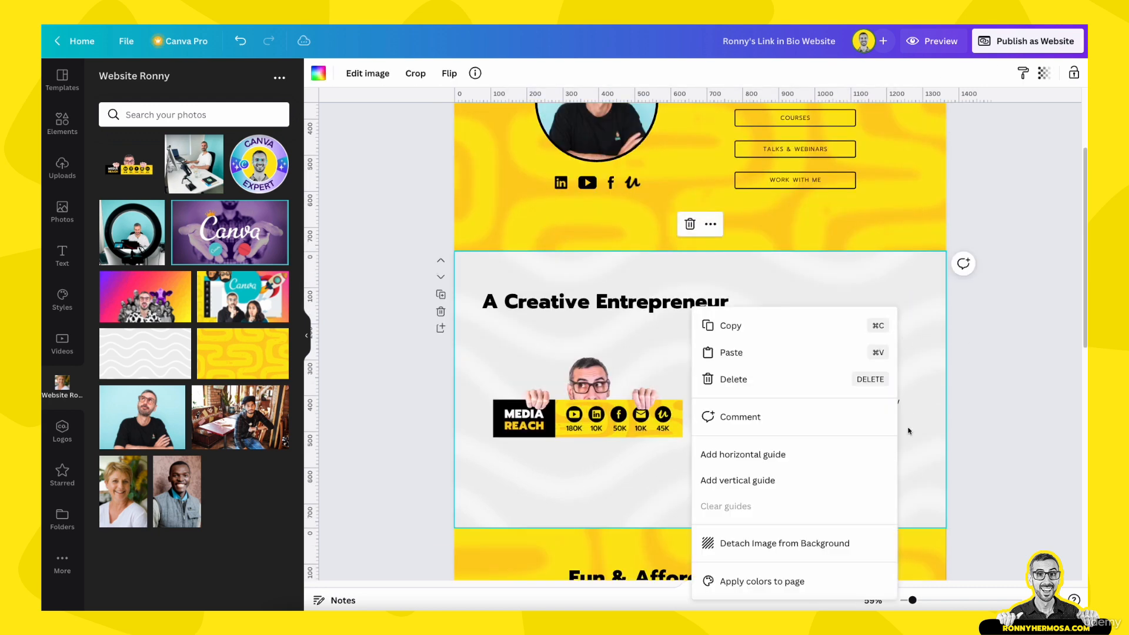
{"action": "left_click", "coordinate": [791, 543]}
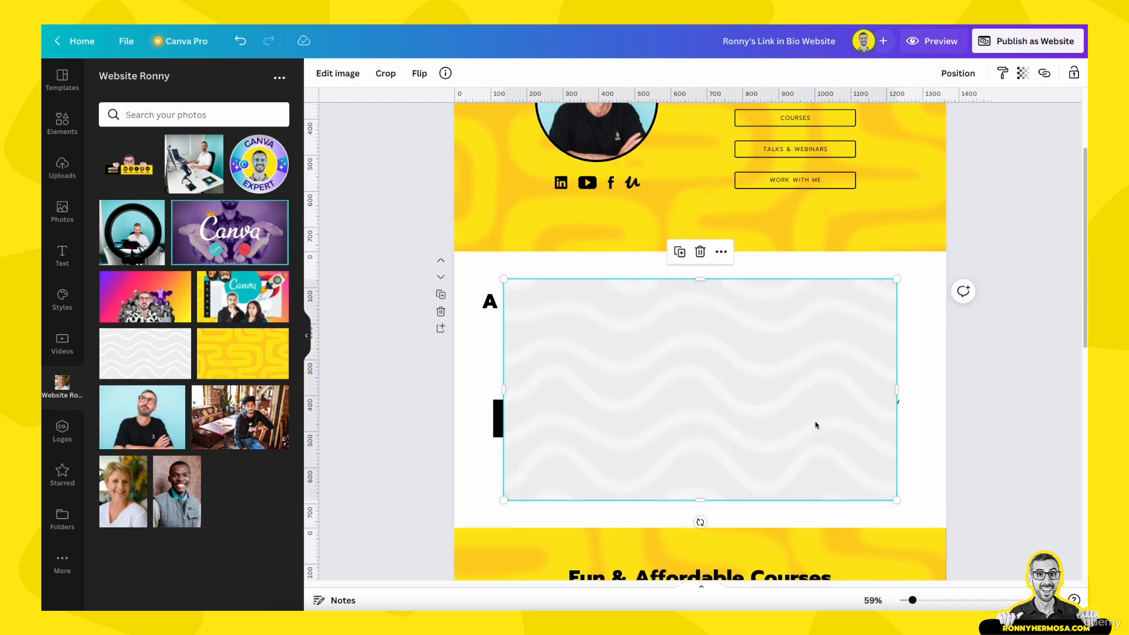
{"action": "key", "text": "super+z"}
In the courses section, detach the yellow pattern, delete the dark colour, and set the pattern as background
{"action": "scroll", "coordinate": [935, 429], "scroll_direction": "down", "scroll_amount": 2}
{"action": "right_click", "coordinate": [936, 432]}
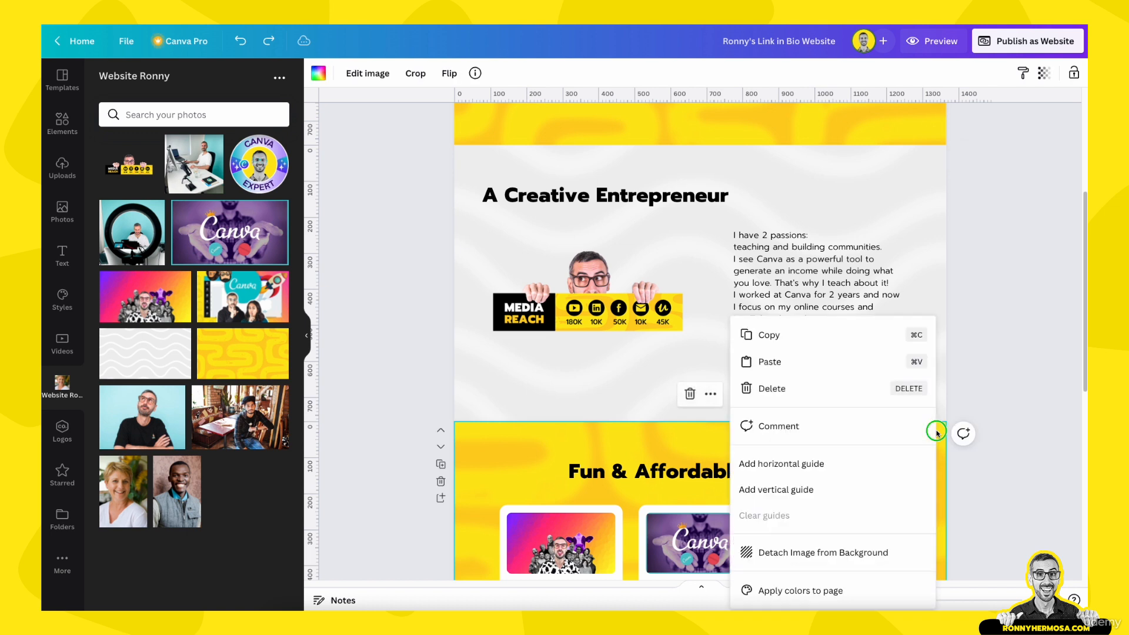
{"action": "left_click", "coordinate": [803, 552]}
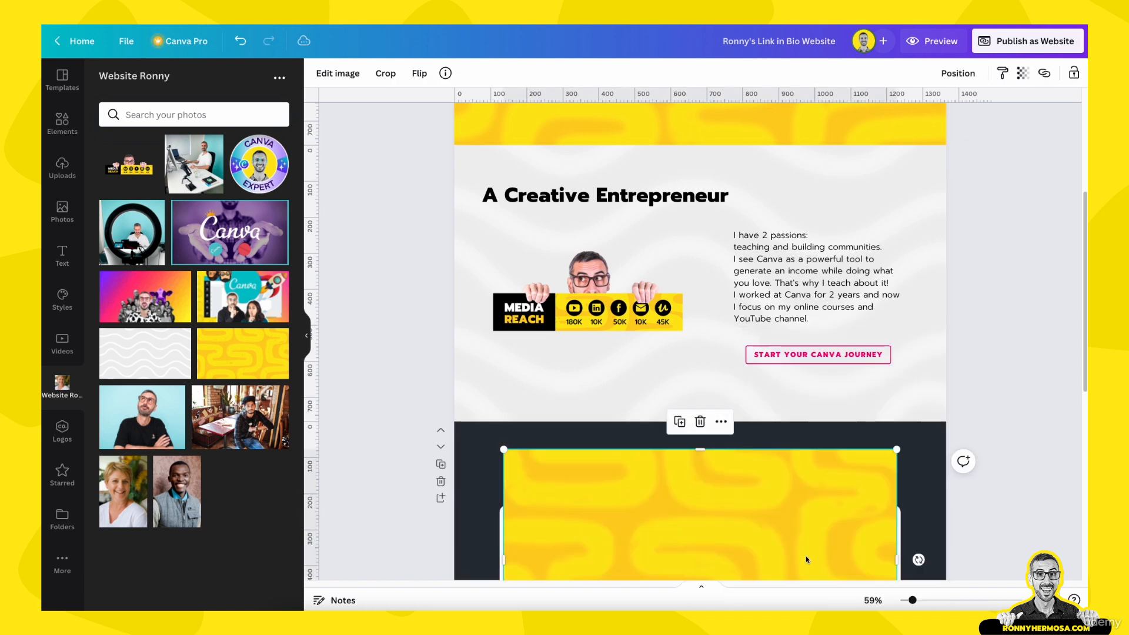
{"action": "left_click", "coordinate": [929, 471]}
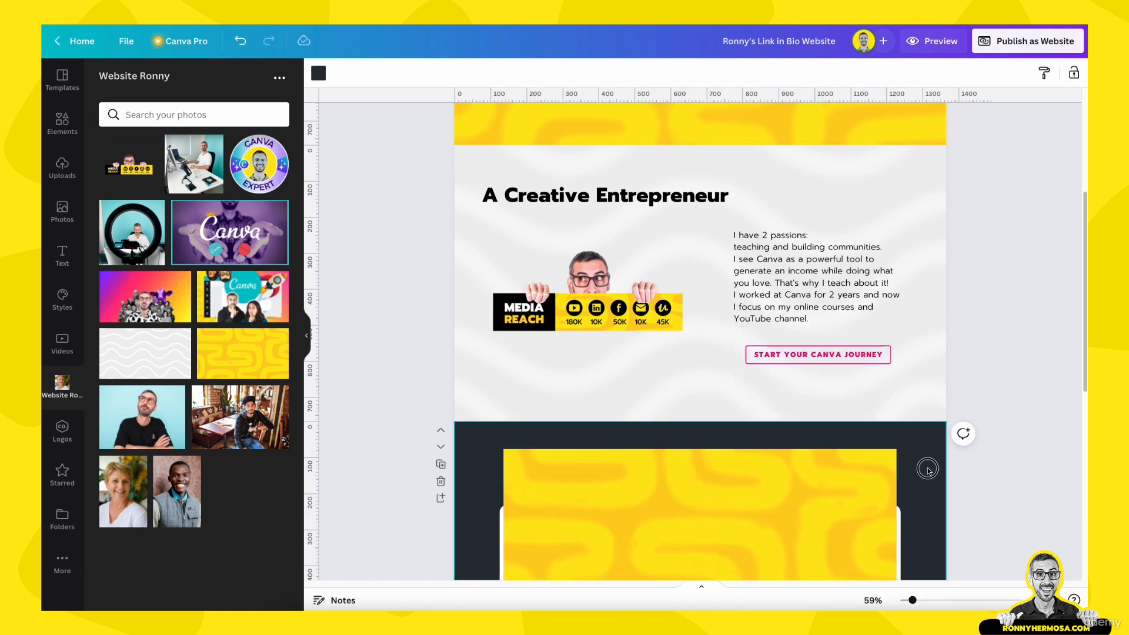
{"action": "key", "text": "Delete"}
{"action": "right_click", "coordinate": [874, 486]}
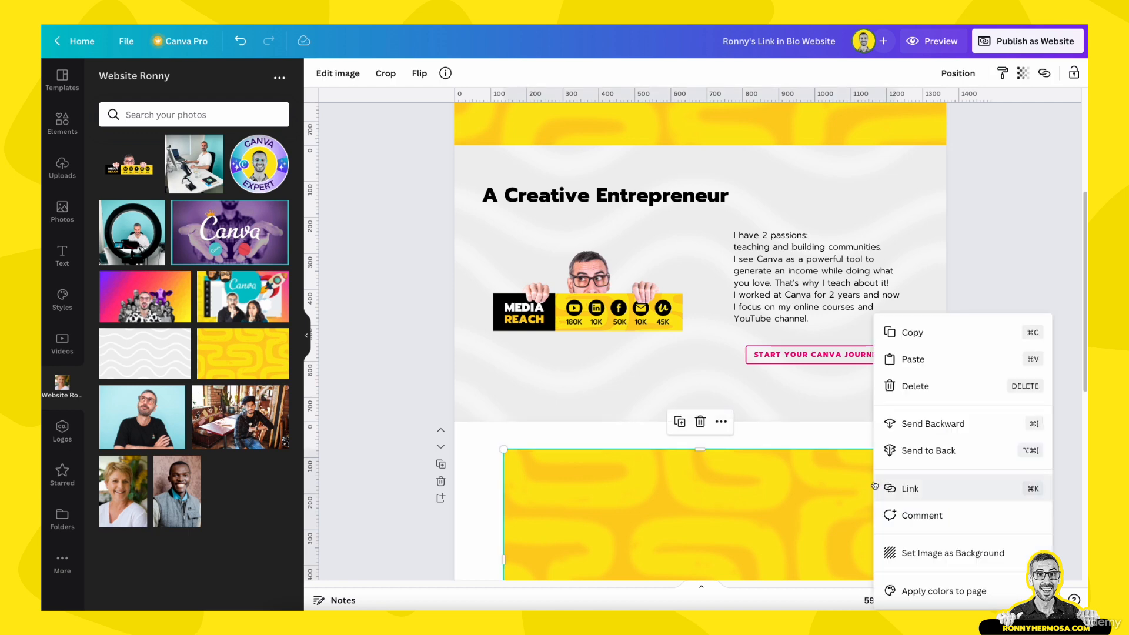
{"action": "left_click", "coordinate": [940, 553]}
{"action": "scroll", "coordinate": [984, 435], "scroll_direction": "down", "scroll_amount": 1}
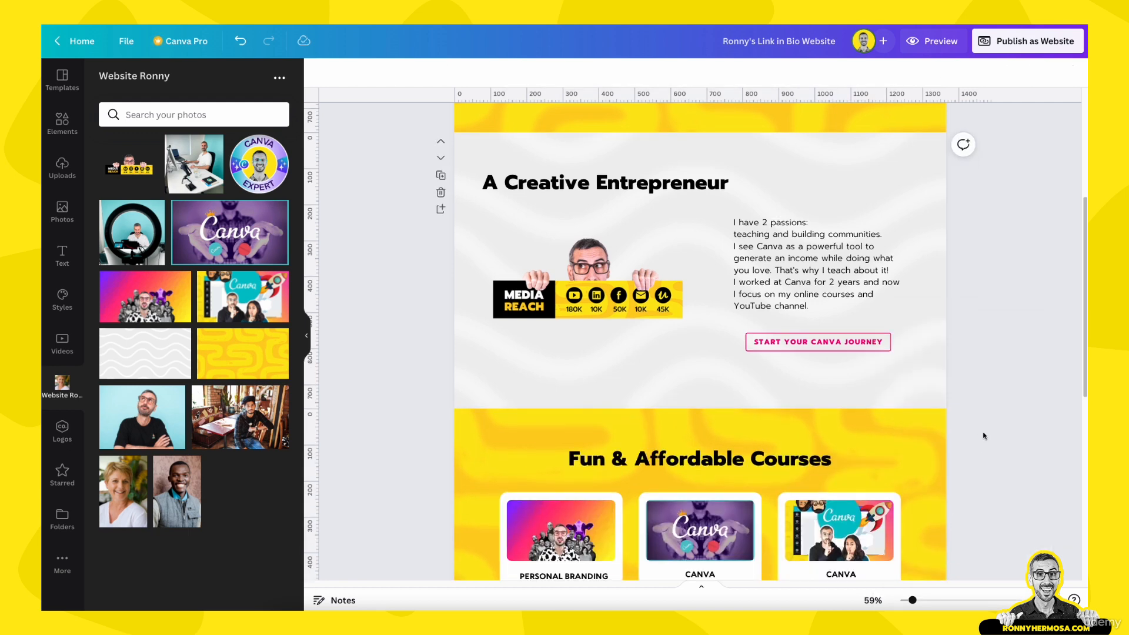
{"action": "scroll", "coordinate": [984, 435], "scroll_direction": "up", "scroll_amount": 2}
{"action": "scroll", "coordinate": [984, 436], "scroll_direction": "down", "scroll_amount": 5}
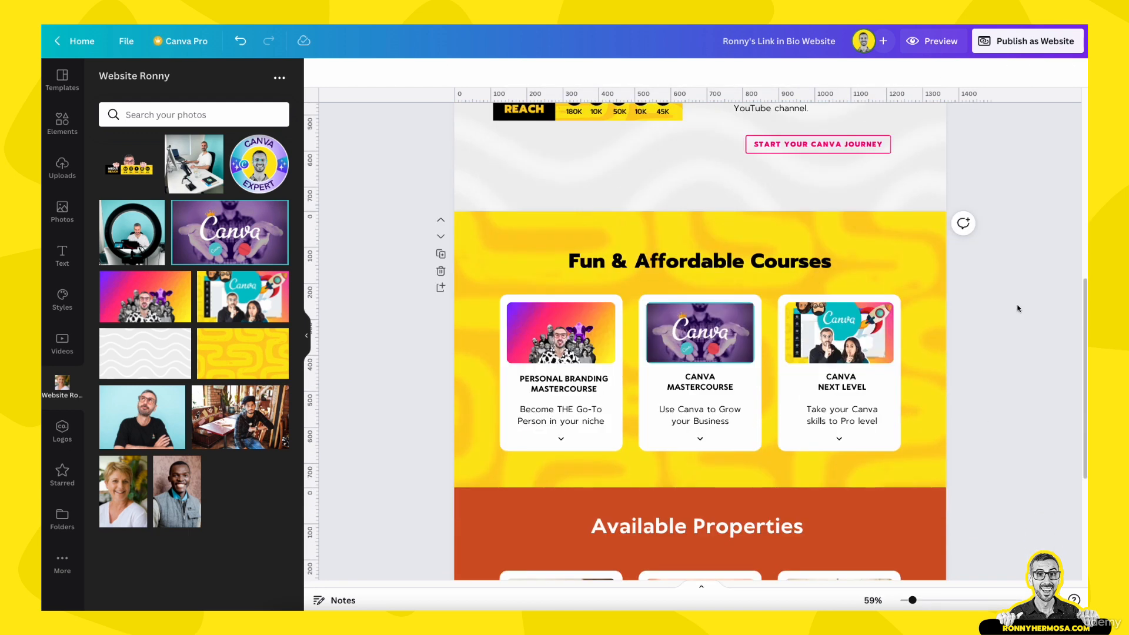
{"action": "scroll", "coordinate": [1016, 375], "scroll_direction": "up", "scroll_amount": 2}
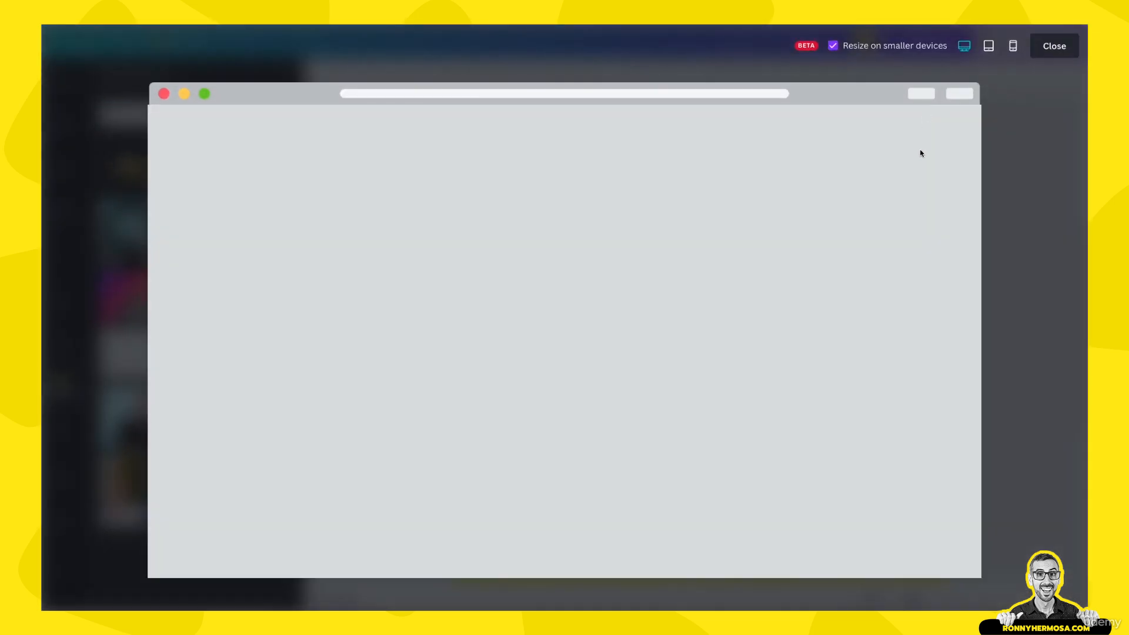
Preview the site on a phone-sized screen and scroll through the stacked course cards
{"action": "left_click", "coordinate": [1013, 46]}
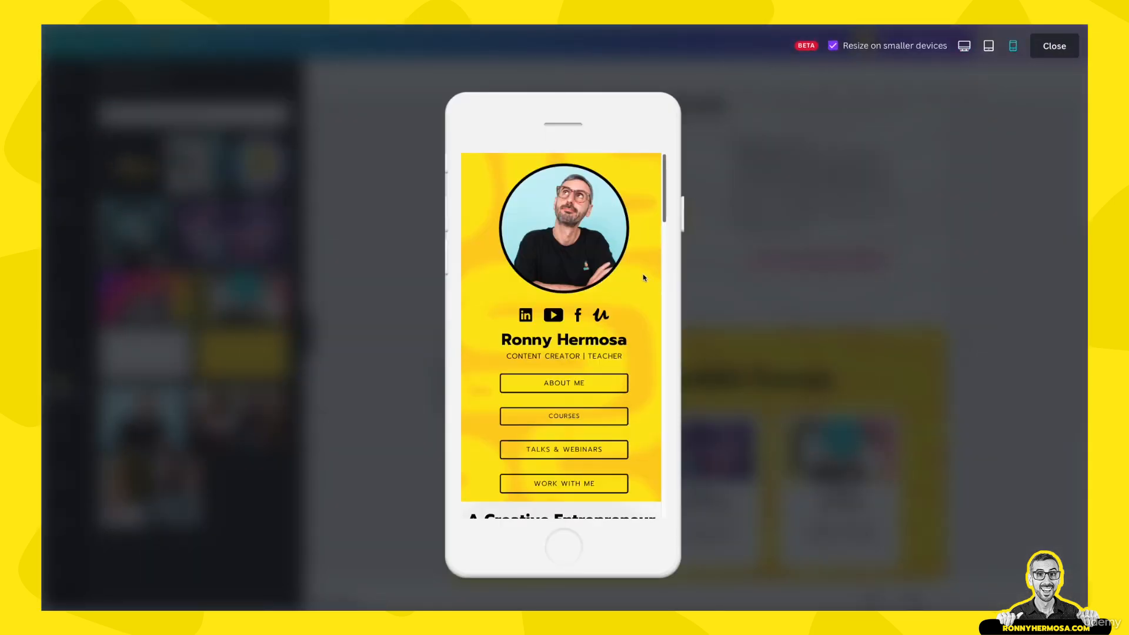
{"action": "scroll", "coordinate": [644, 278], "scroll_direction": "down", "scroll_amount": 5}
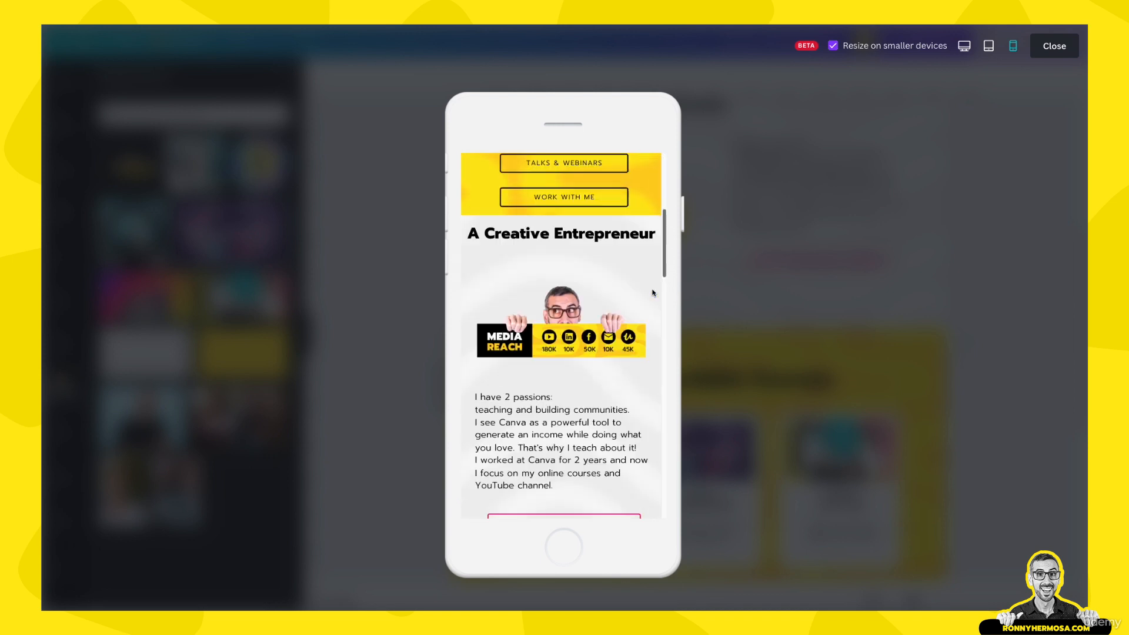
{"action": "scroll", "coordinate": [628, 369], "scroll_direction": "down", "scroll_amount": 1}
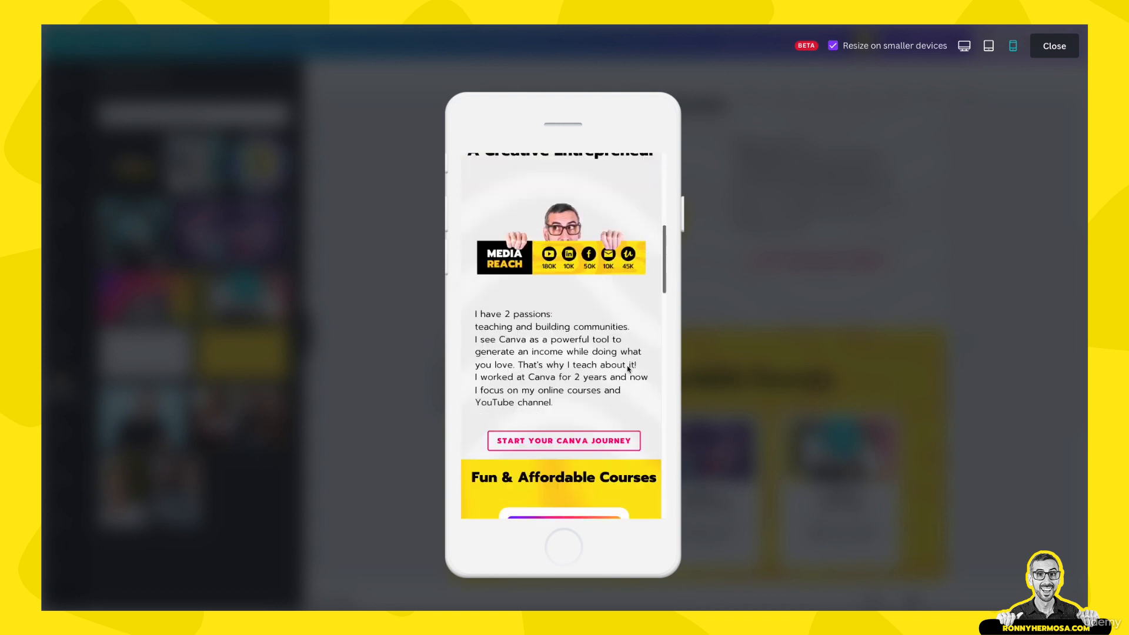
{"action": "scroll", "coordinate": [623, 434], "scroll_direction": "up", "scroll_amount": 2}
{"action": "scroll", "coordinate": [620, 438], "scroll_direction": "down", "scroll_amount": 4}
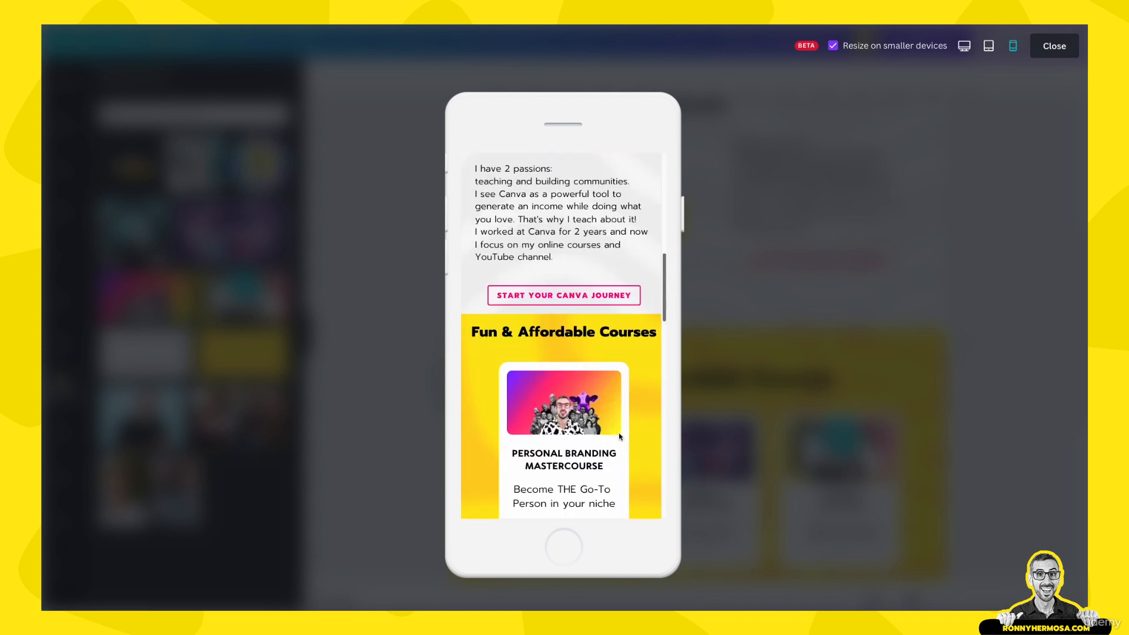
{"action": "scroll", "coordinate": [620, 439], "scroll_direction": "down", "scroll_amount": 2}
{"action": "scroll", "coordinate": [620, 438], "scroll_direction": "up", "scroll_amount": 2}
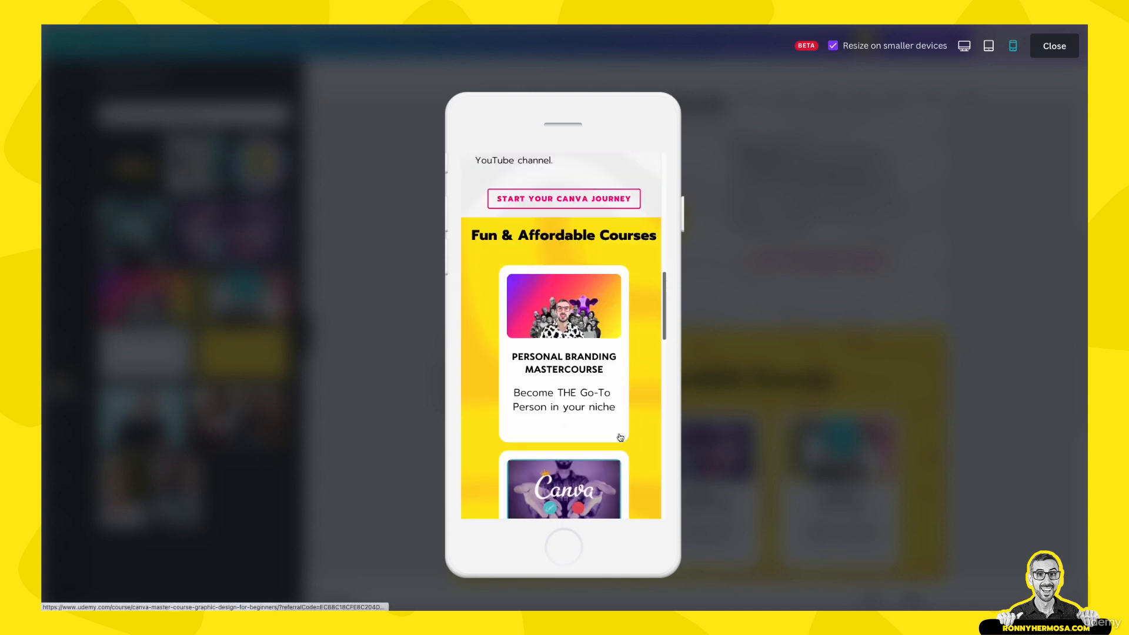
{"action": "scroll", "coordinate": [620, 438], "scroll_direction": "down", "scroll_amount": 1}
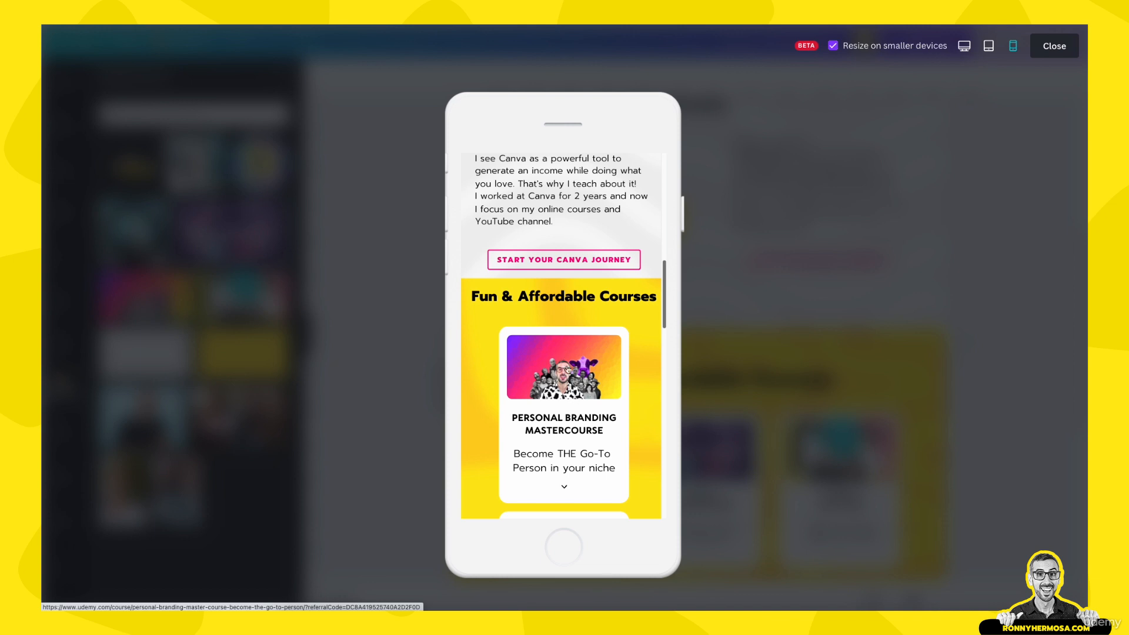
{"action": "scroll", "coordinate": [563, 405], "scroll_direction": "down", "scroll_amount": 2}
{"action": "scroll", "coordinate": [568, 353], "scroll_direction": "down", "scroll_amount": 6}
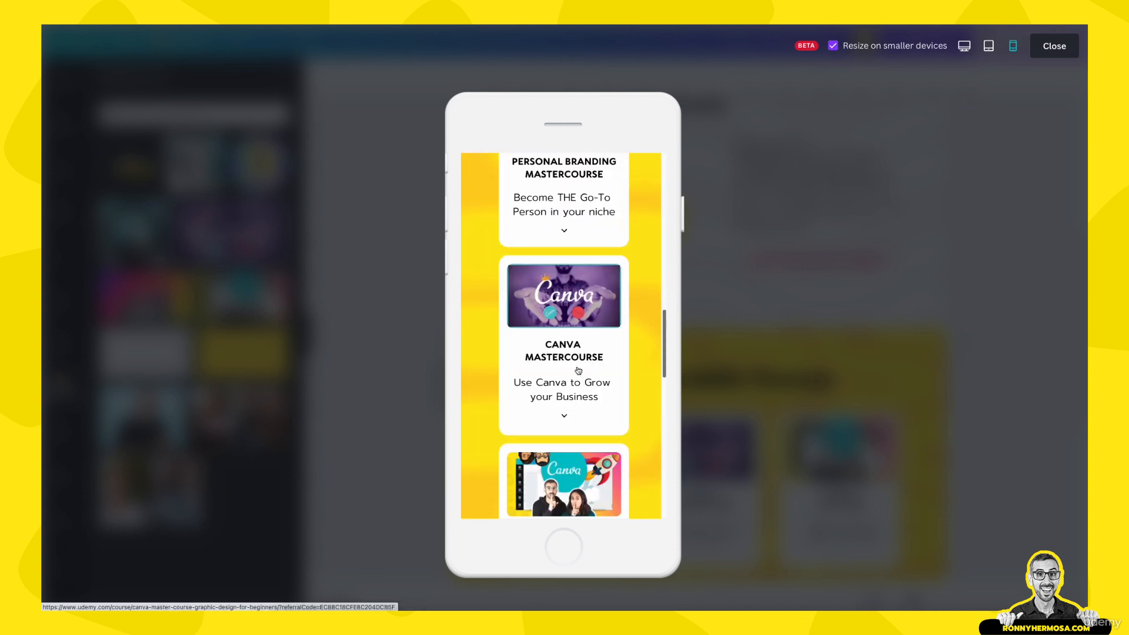
{"action": "scroll", "coordinate": [582, 400], "scroll_direction": "down", "scroll_amount": 2}
{"action": "scroll", "coordinate": [574, 332], "scroll_direction": "up", "scroll_amount": 5}
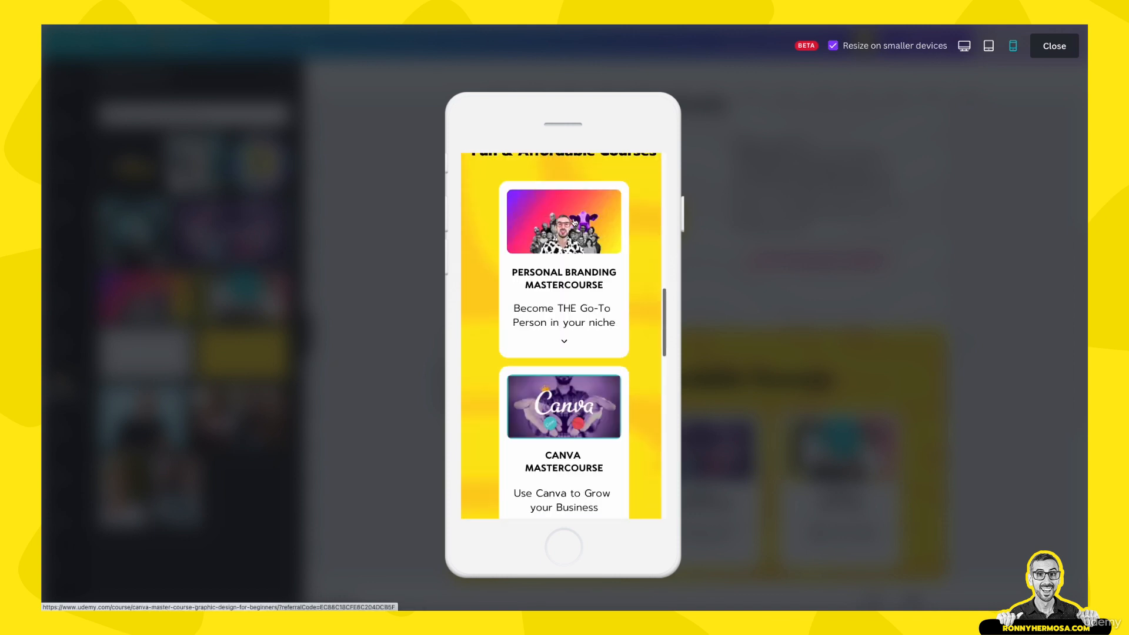
Open the Personal Branding card's link in an Incognito window, then close the preview
{"action": "right_click", "coordinate": [575, 244]}
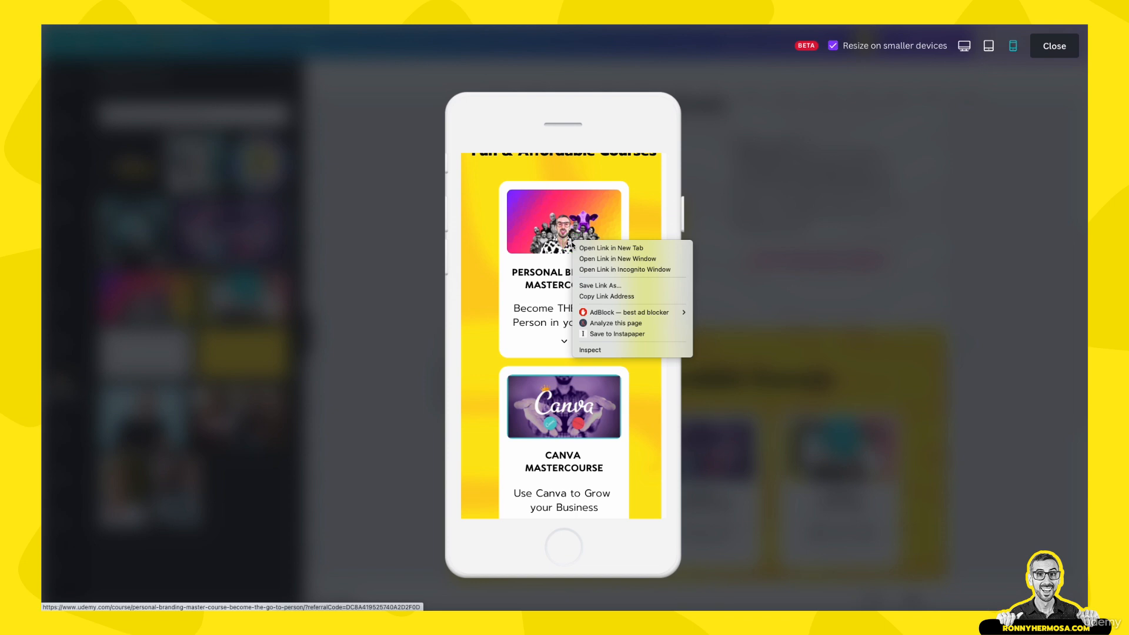
{"action": "left_click", "coordinate": [593, 269]}
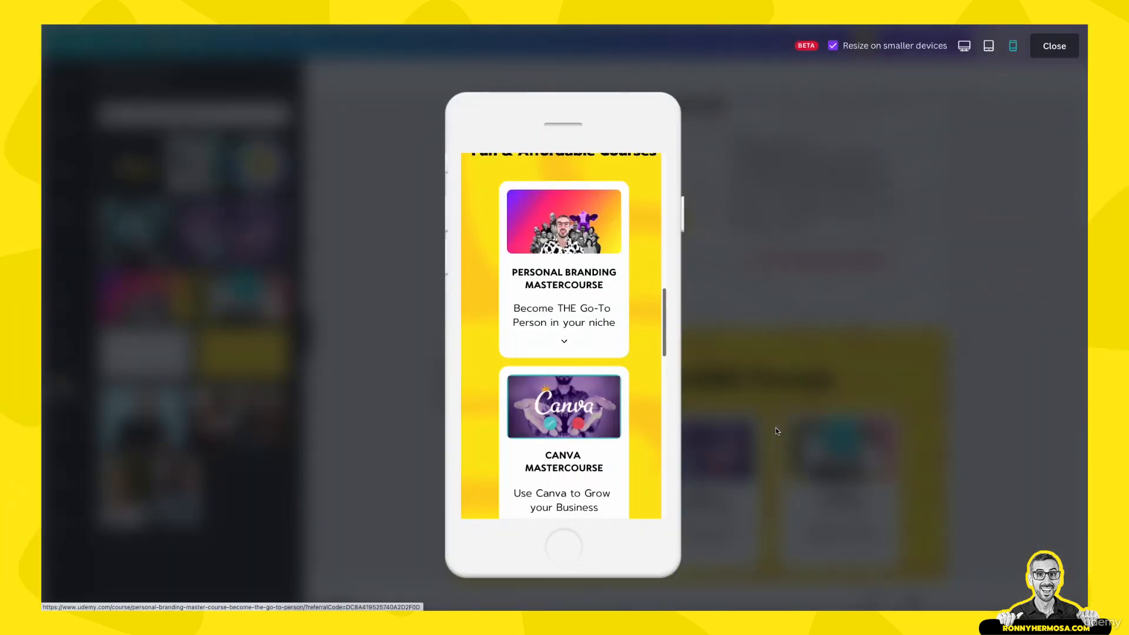
{"action": "scroll", "coordinate": [591, 346], "scroll_direction": "down", "scroll_amount": 3}
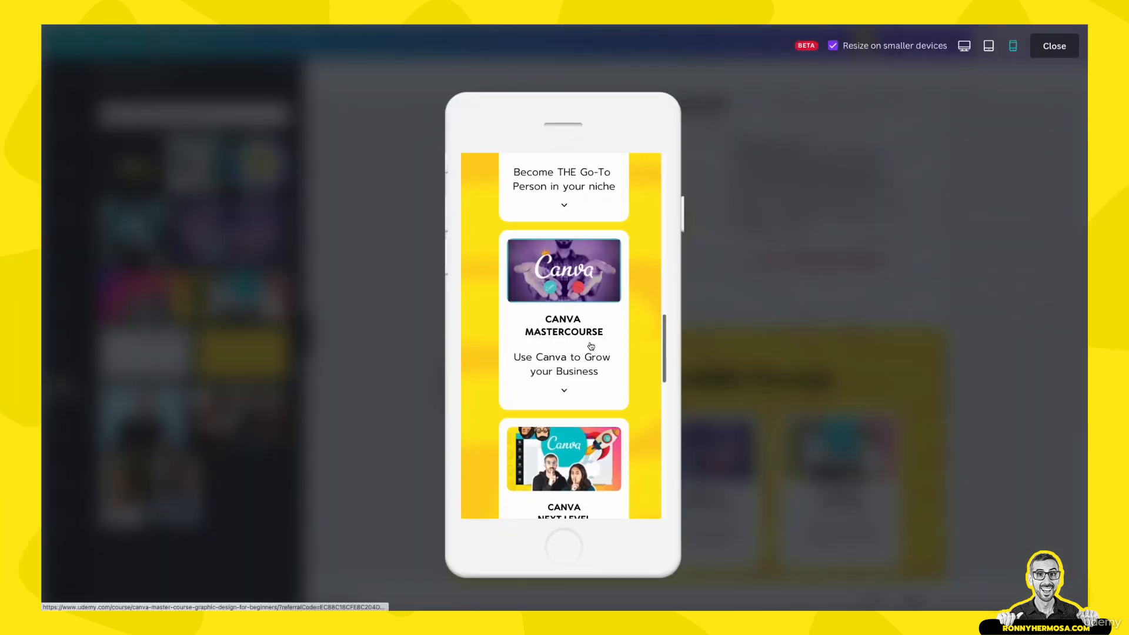
{"action": "scroll", "coordinate": [591, 346], "scroll_direction": "down", "scroll_amount": 3}
{"action": "scroll", "coordinate": [592, 353], "scroll_direction": "up", "scroll_amount": 2}
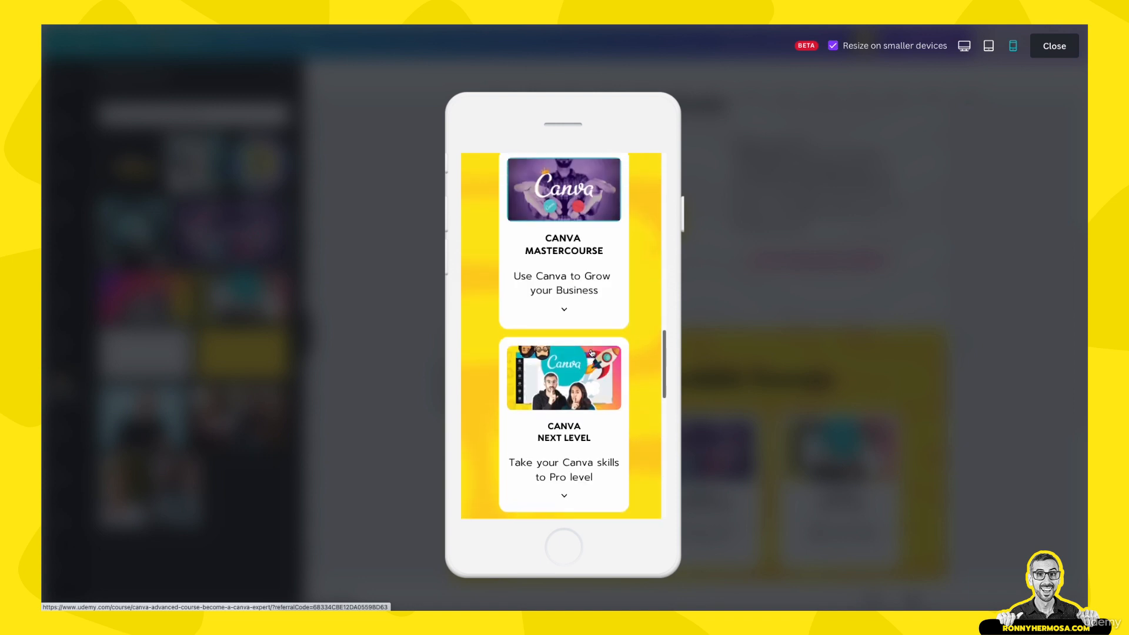
{"action": "scroll", "coordinate": [591, 352], "scroll_direction": "up", "scroll_amount": 1}
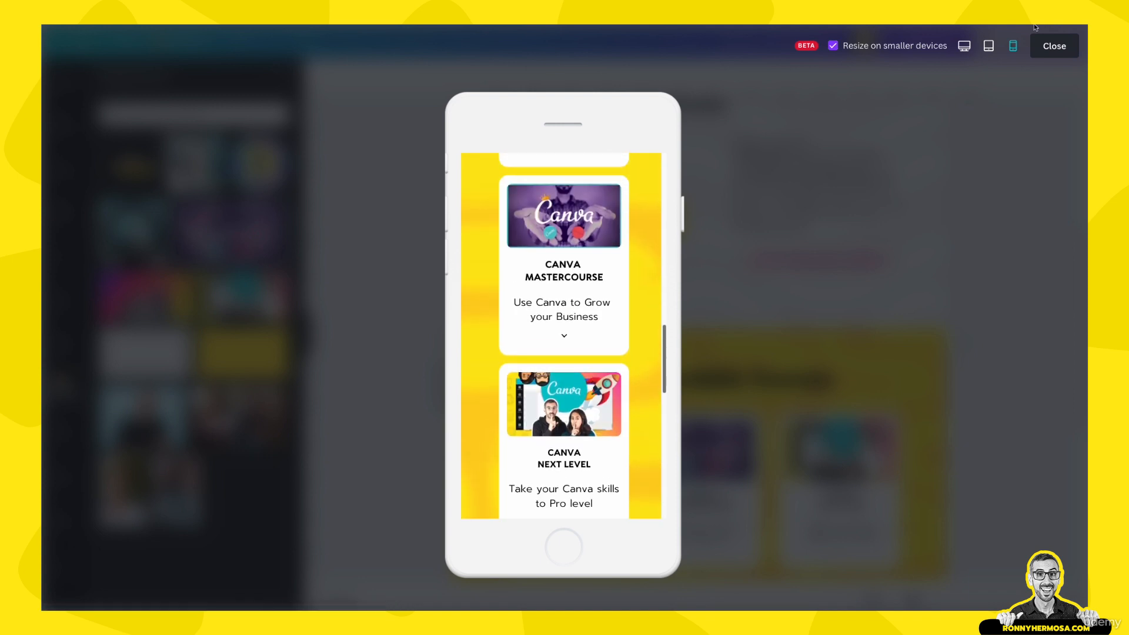
{"action": "scroll", "coordinate": [552, 402], "scroll_direction": "up", "scroll_amount": 5}
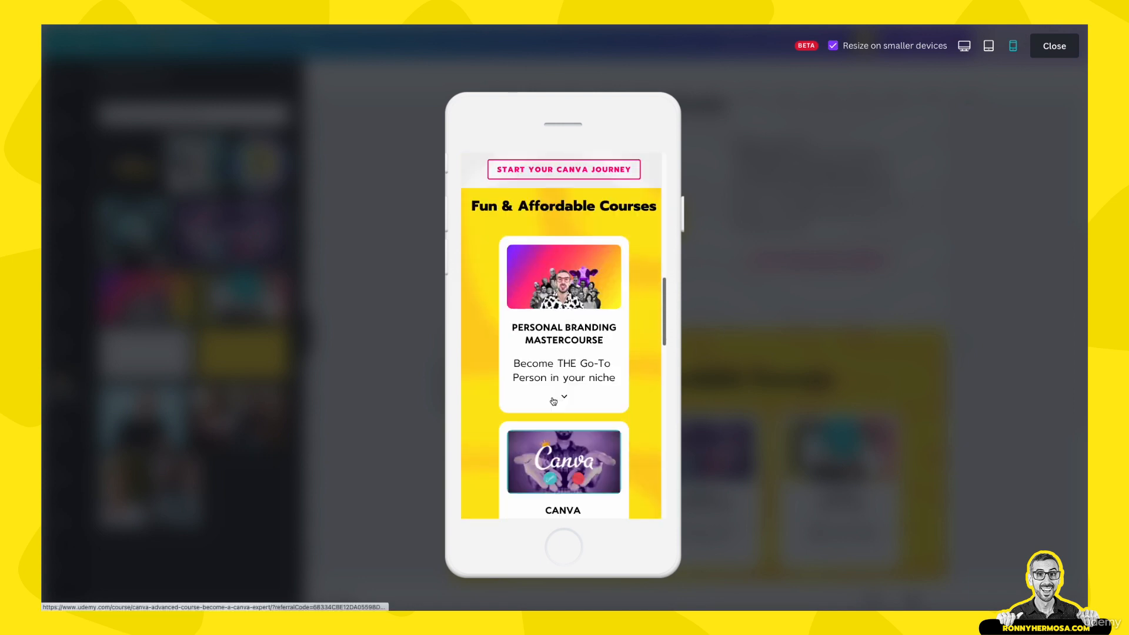
{"action": "scroll", "coordinate": [552, 401], "scroll_direction": "up", "scroll_amount": 3}
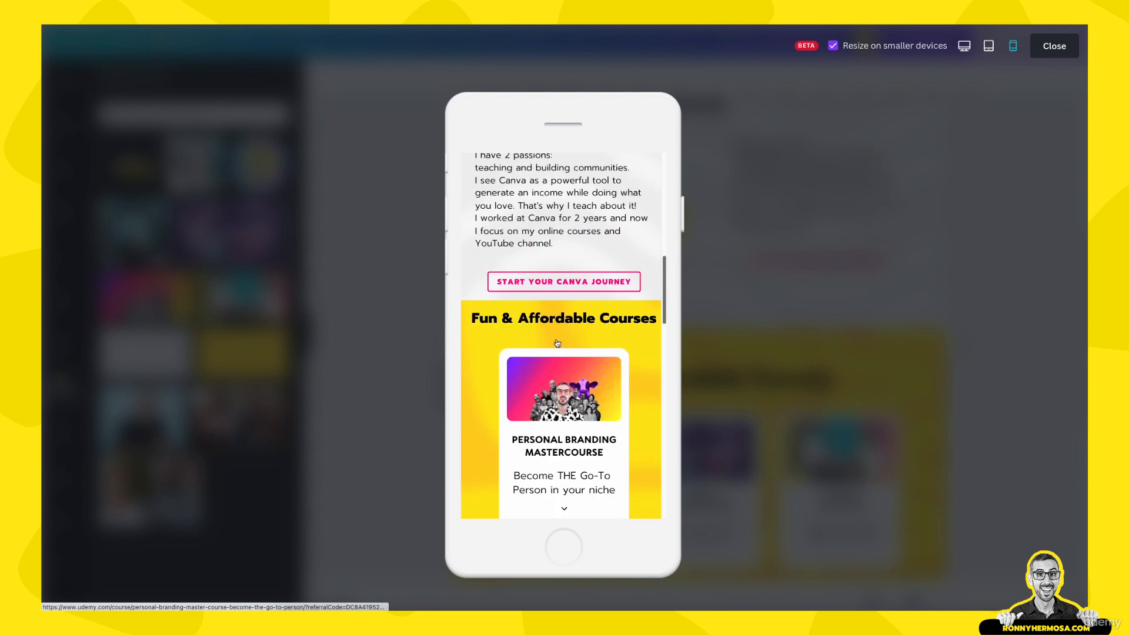
{"action": "left_click", "coordinate": [1054, 46]}
{"action": "scroll", "coordinate": [717, 321], "scroll_direction": "down", "scroll_amount": 6}
Delete the orange Available Properties page
{"action": "scroll", "coordinate": [717, 321], "scroll_direction": "down", "scroll_amount": 1}
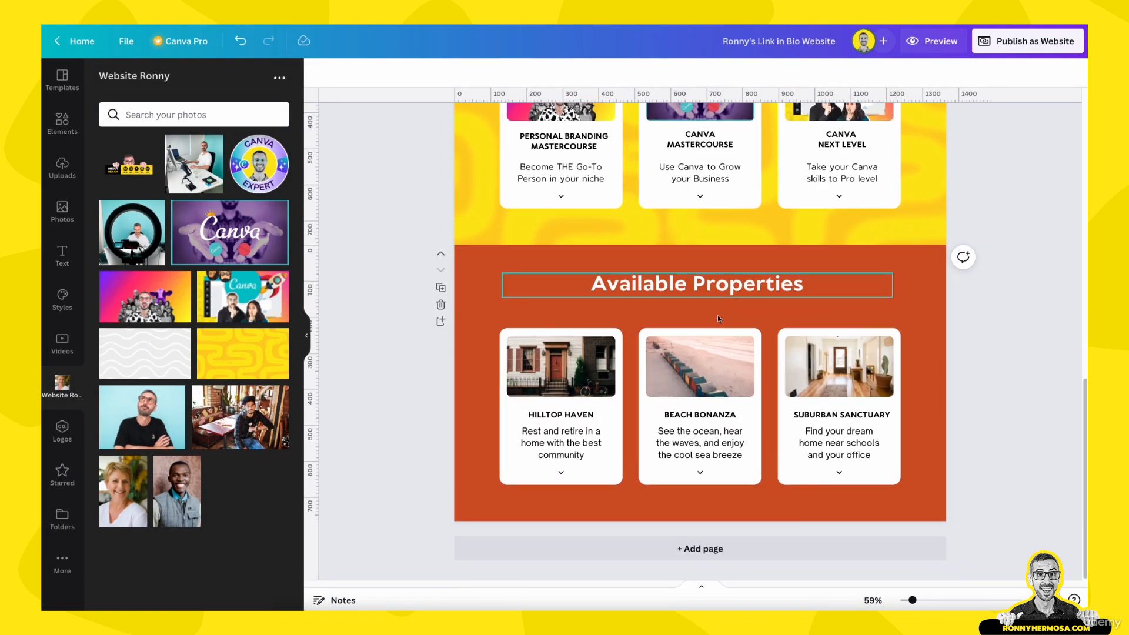
{"action": "left_click", "coordinate": [441, 304]}
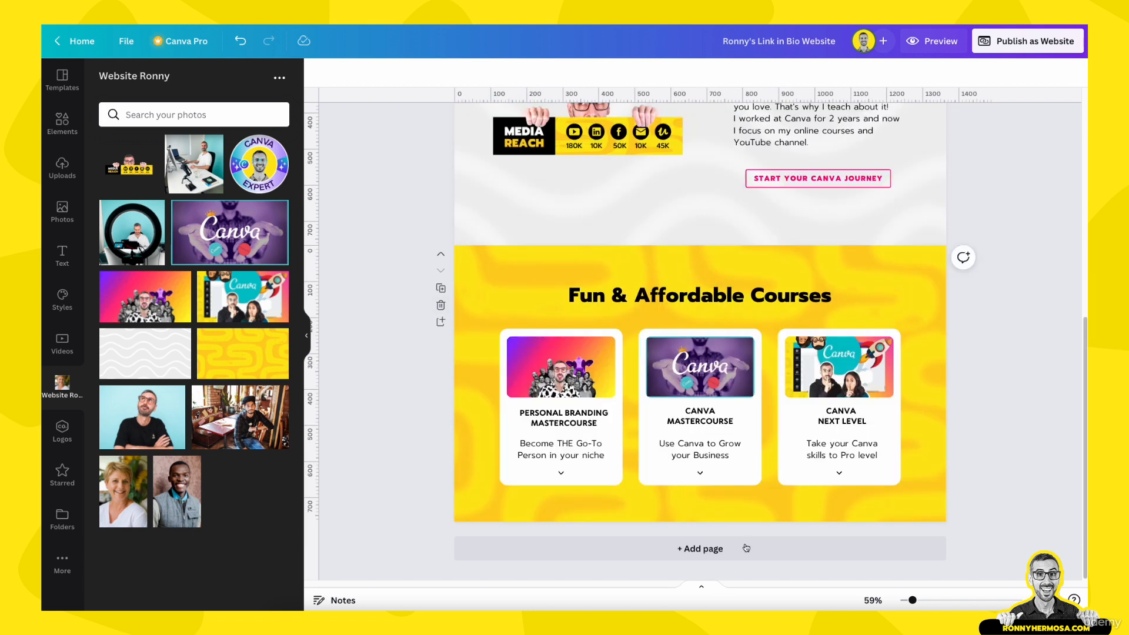
{"action": "scroll", "coordinate": [836, 257], "scroll_direction": "up", "scroll_amount": 5}
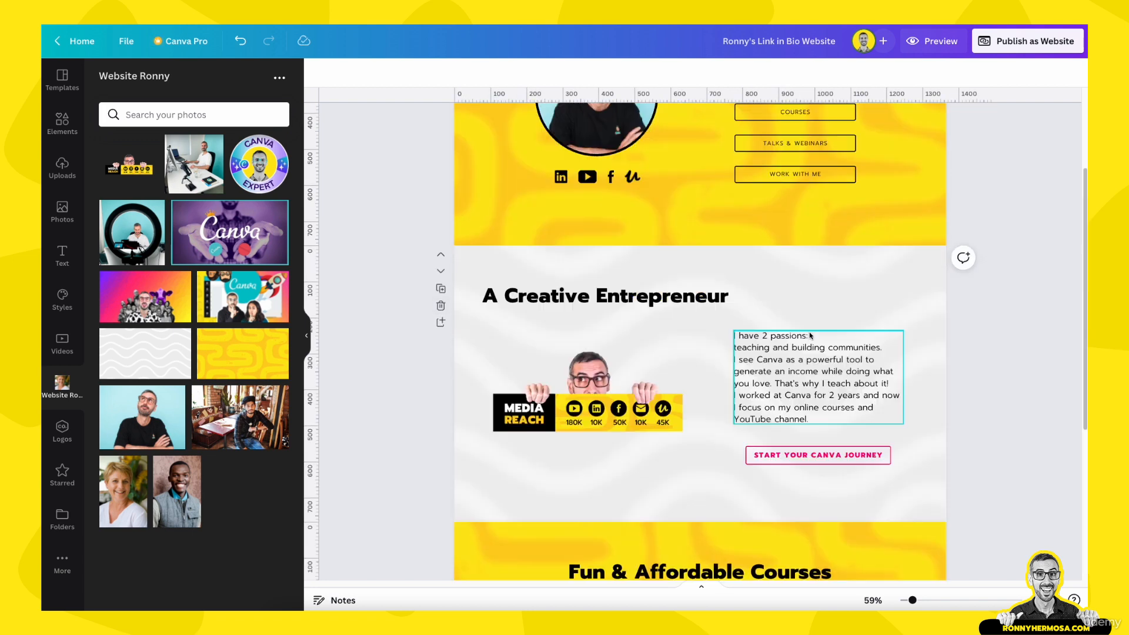
Duplicate the A Creative Entrepreneur page and move the copy below the courses page
{"action": "left_click", "coordinate": [863, 272]}
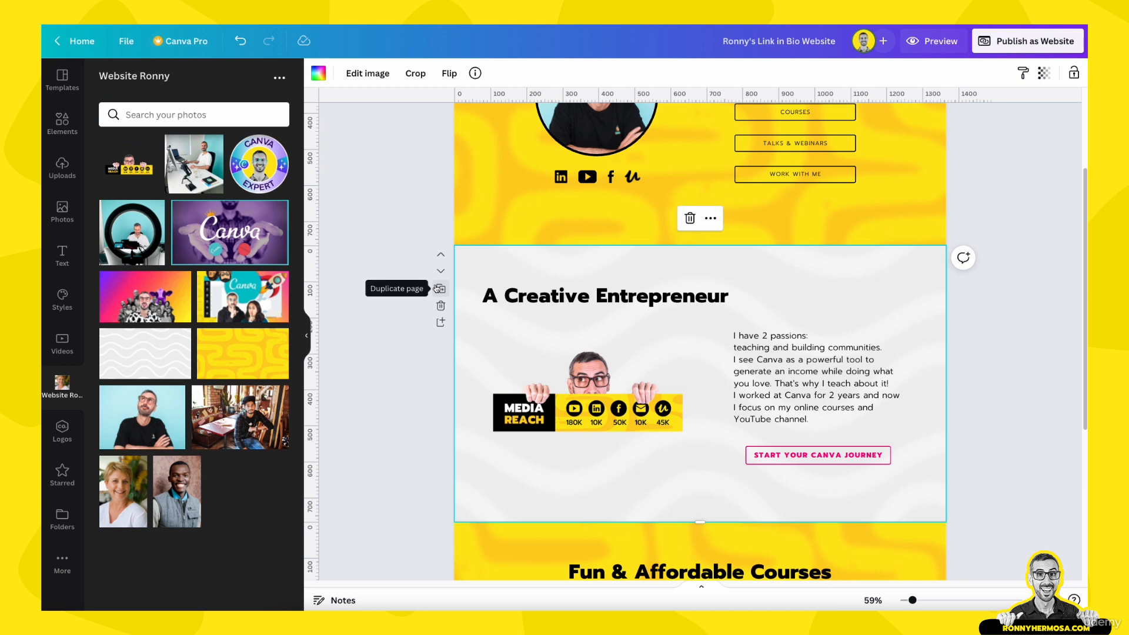
{"action": "left_click", "coordinate": [437, 288]}
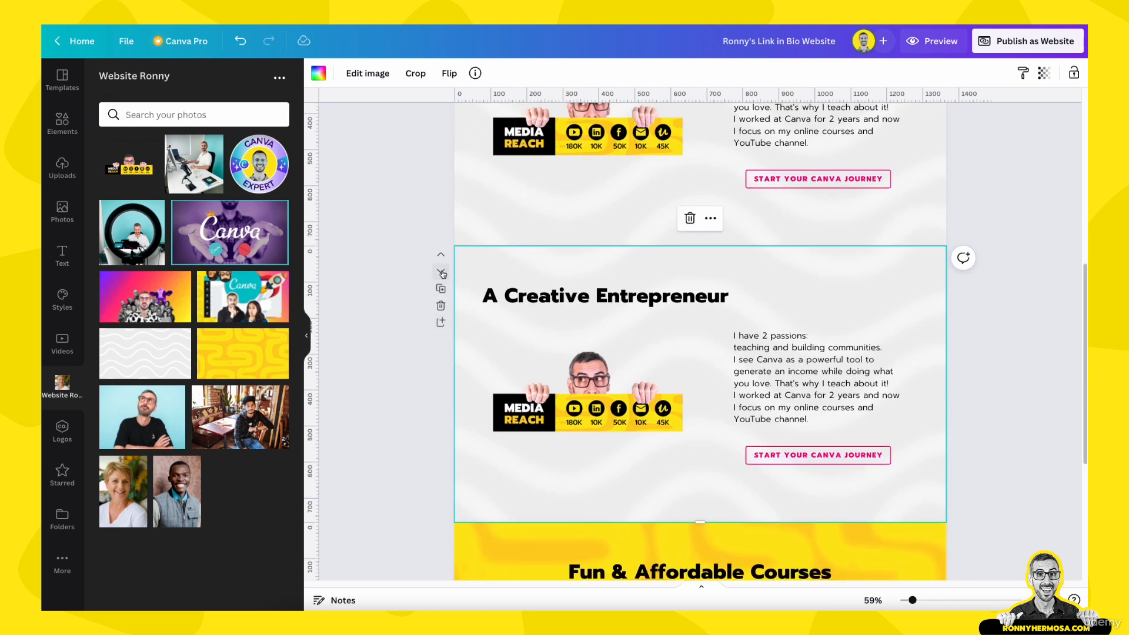
{"action": "left_click", "coordinate": [441, 272]}
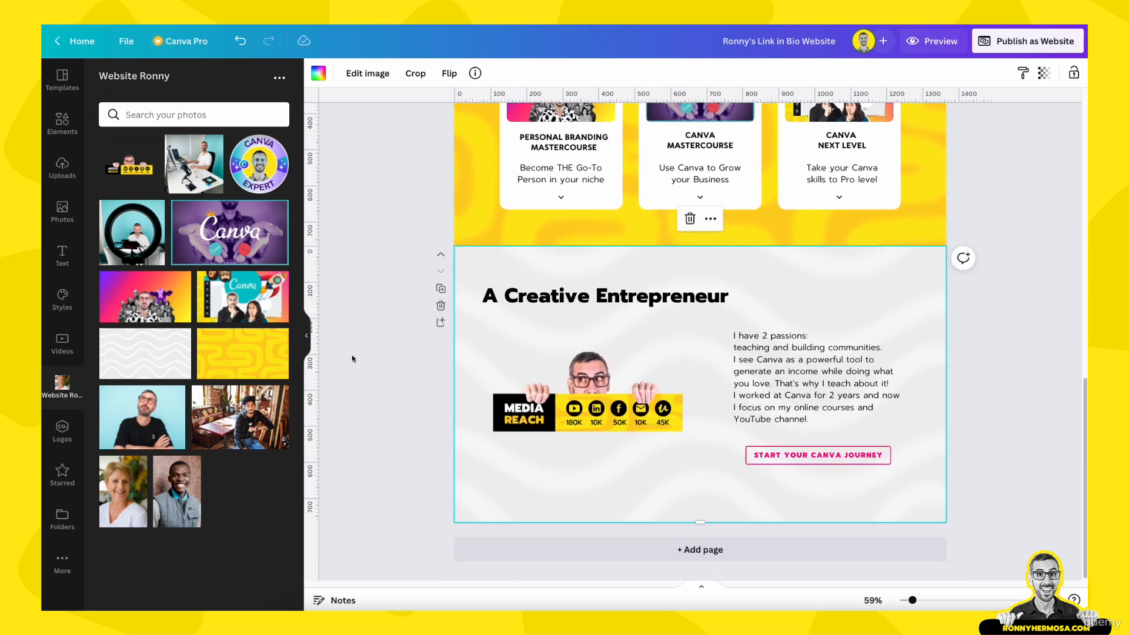
{"action": "left_click_drag", "start_coordinate": [352, 359], "coordinate": [427, 397]}
{"action": "scroll", "coordinate": [447, 383], "scroll_direction": "up", "scroll_amount": 1}
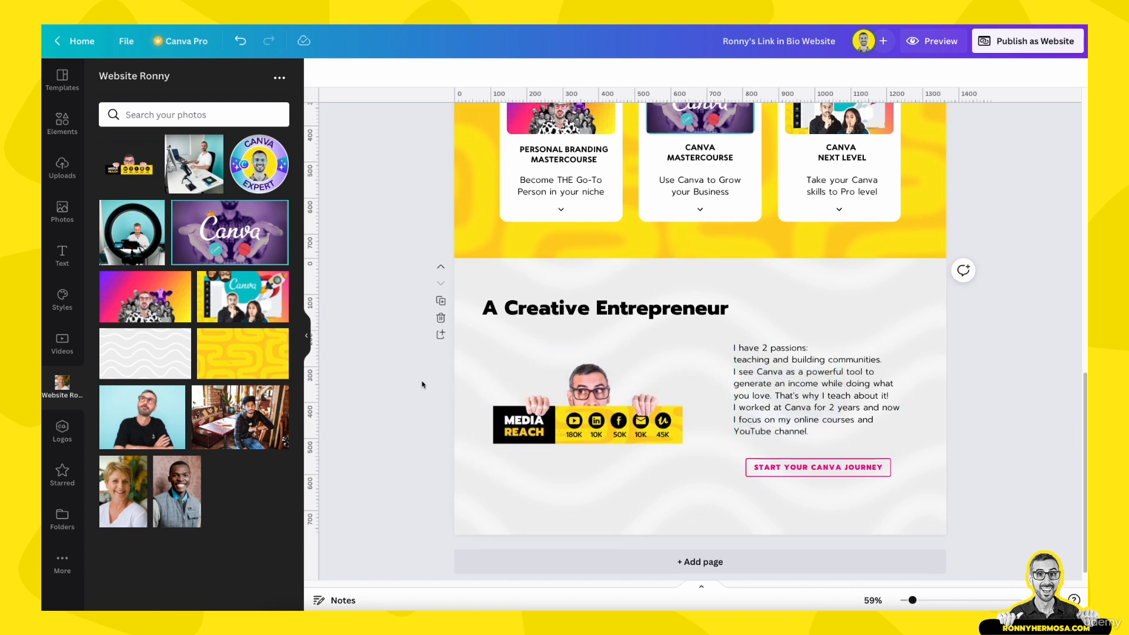
Delete the copy's image, bio text and button, and retype the heading 'What my students are saying'
{"action": "left_click_drag", "start_coordinate": [415, 344], "coordinate": [794, 477]}
{"action": "key", "text": "Delete"}
{"action": "left_click", "coordinate": [704, 312]}
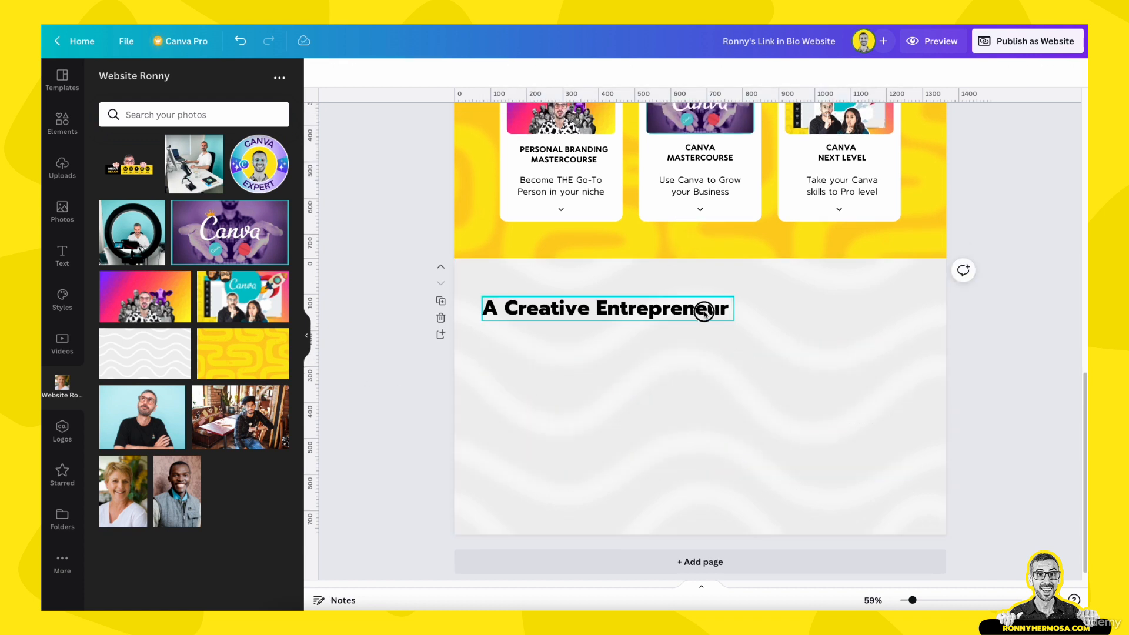
{"action": "double_click", "coordinate": [677, 307]}
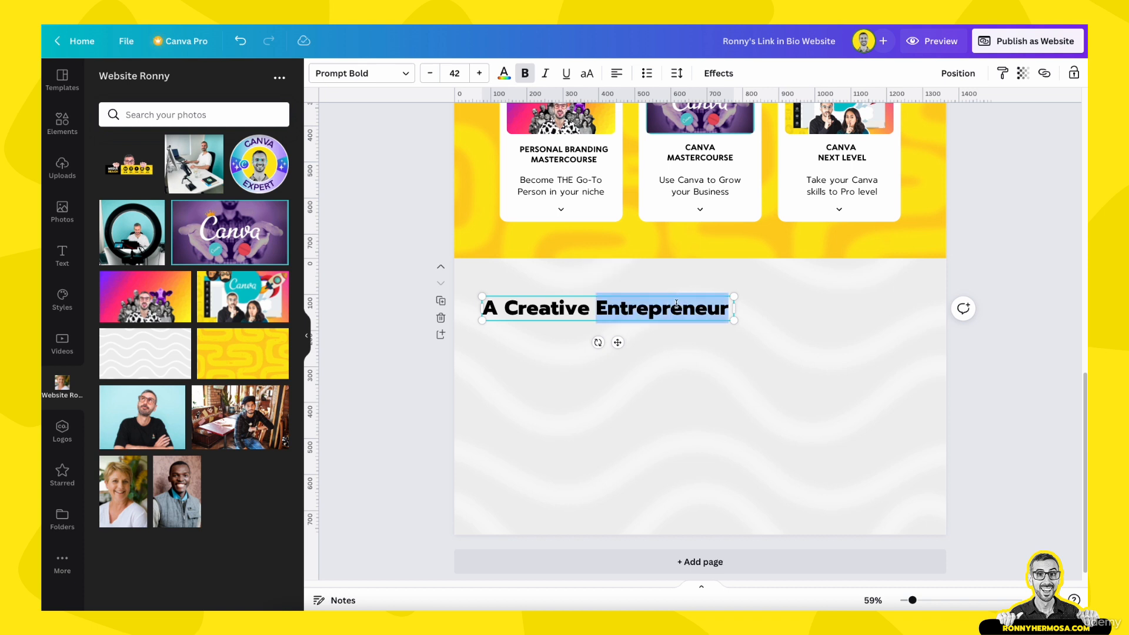
{"action": "triple_click", "coordinate": [676, 304]}
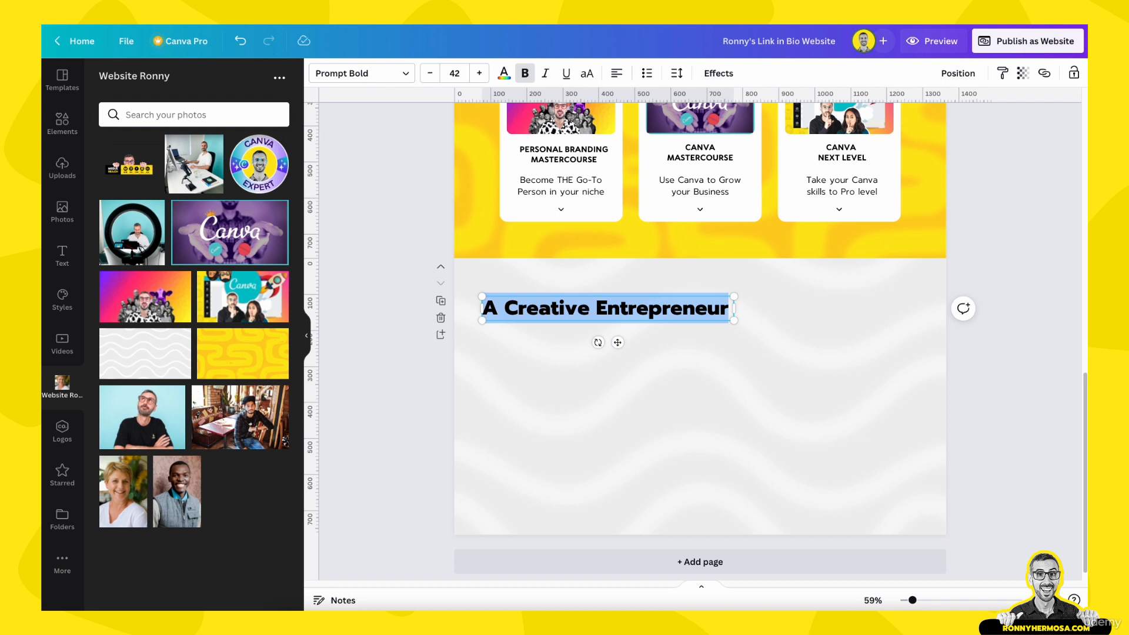
{"action": "type", "text": "What my "}
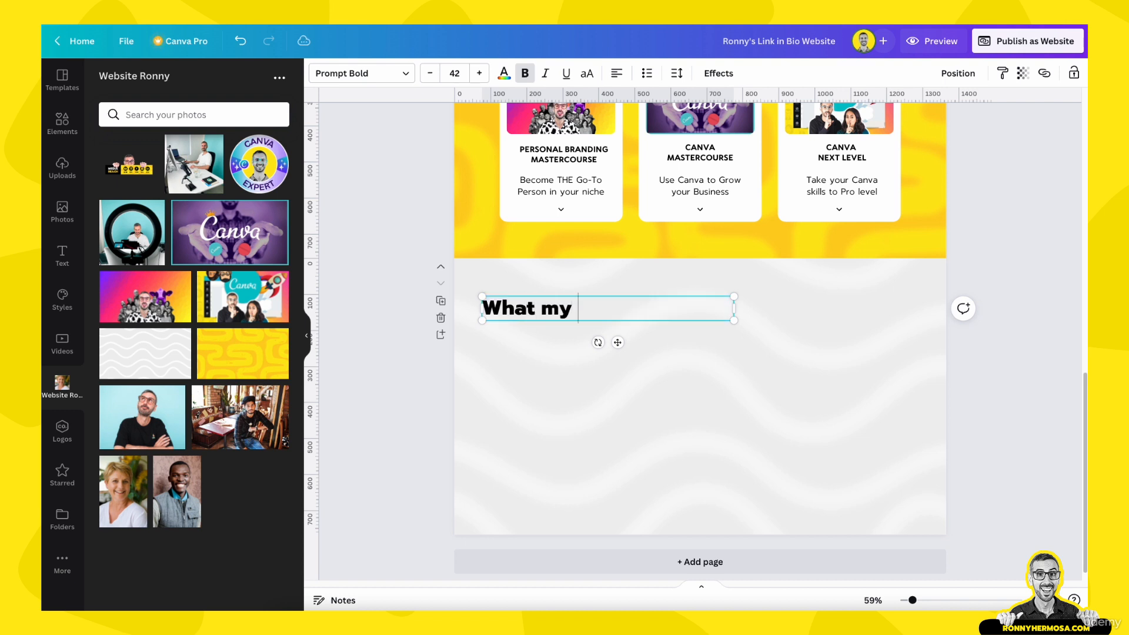
{"action": "type", "text": "students are saying"}
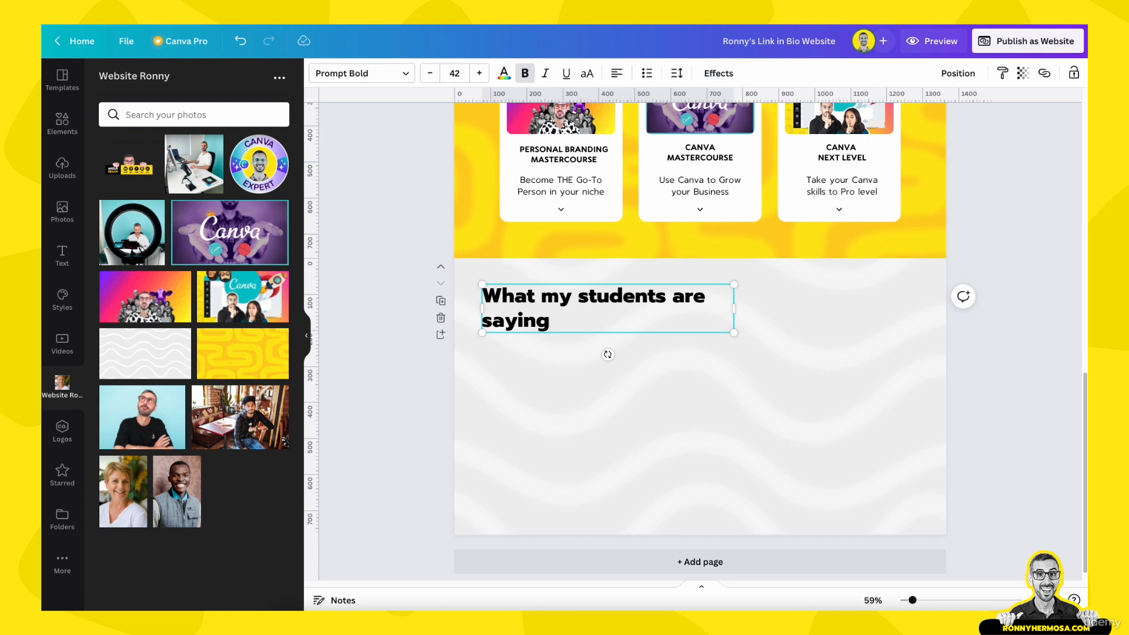
Widen the heading and center it on the page, then view a real estate template's pages
{"action": "left_click_drag", "start_coordinate": [734, 307], "coordinate": [781, 316]}
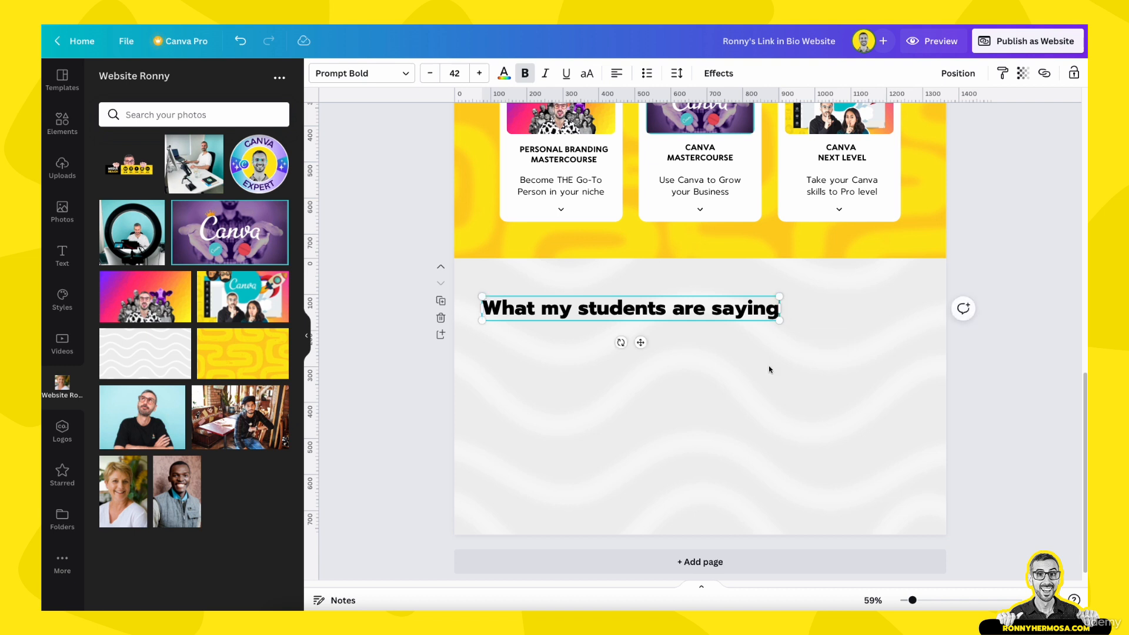
{"action": "left_click", "coordinate": [618, 73]}
{"action": "left_click", "coordinate": [958, 72]}
{"action": "left_click", "coordinate": [891, 192]}
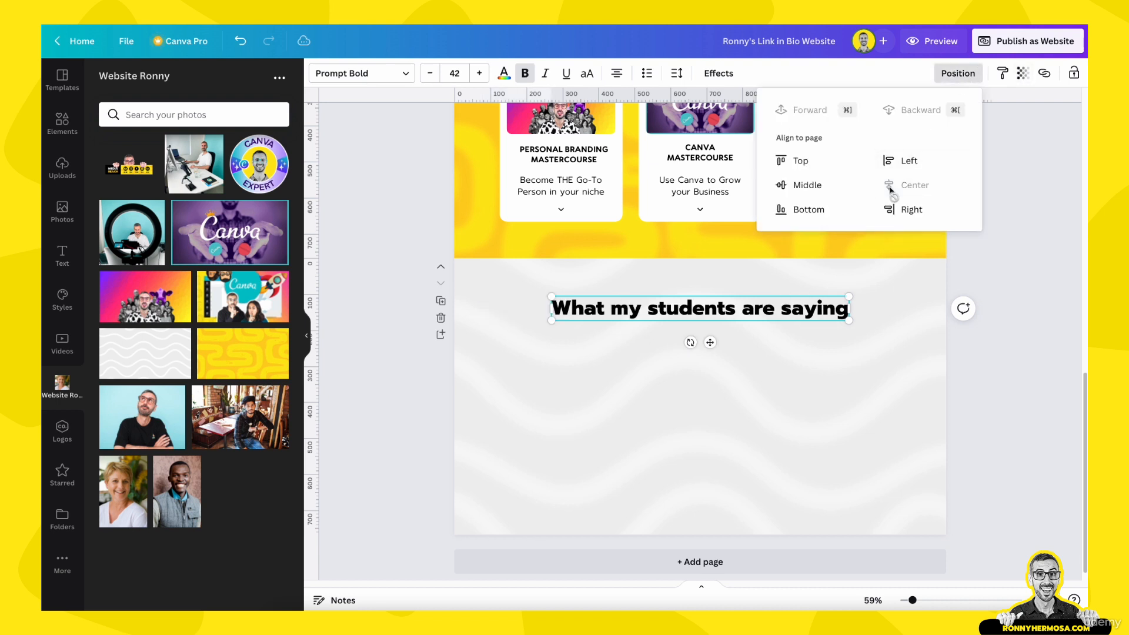
{"action": "left_click", "coordinate": [928, 400]}
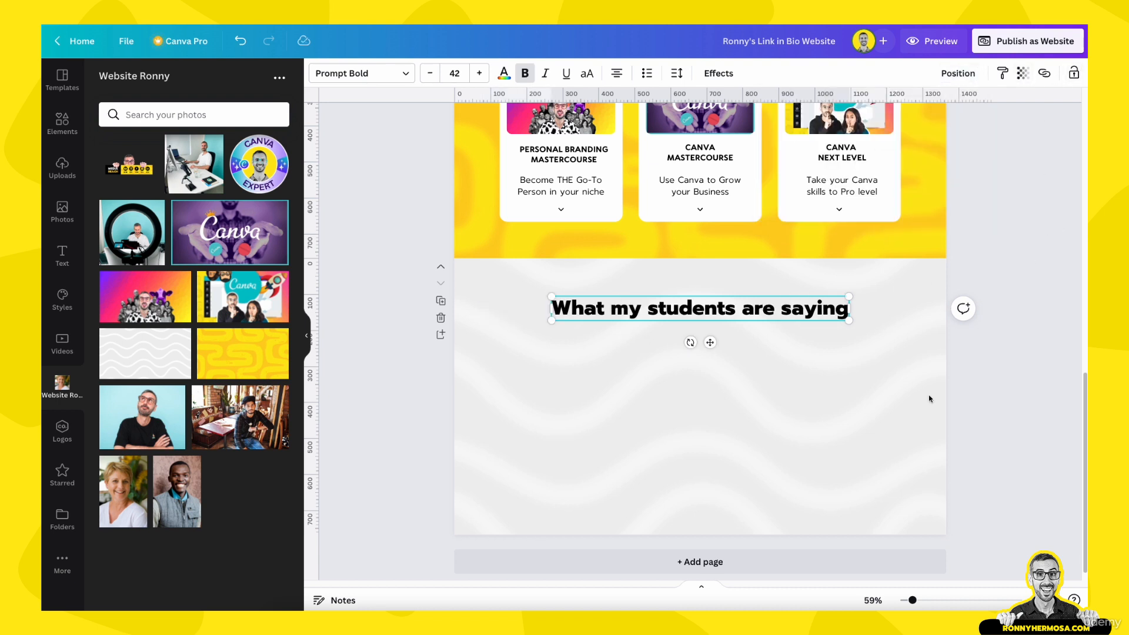
{"action": "left_click", "coordinate": [857, 483]}
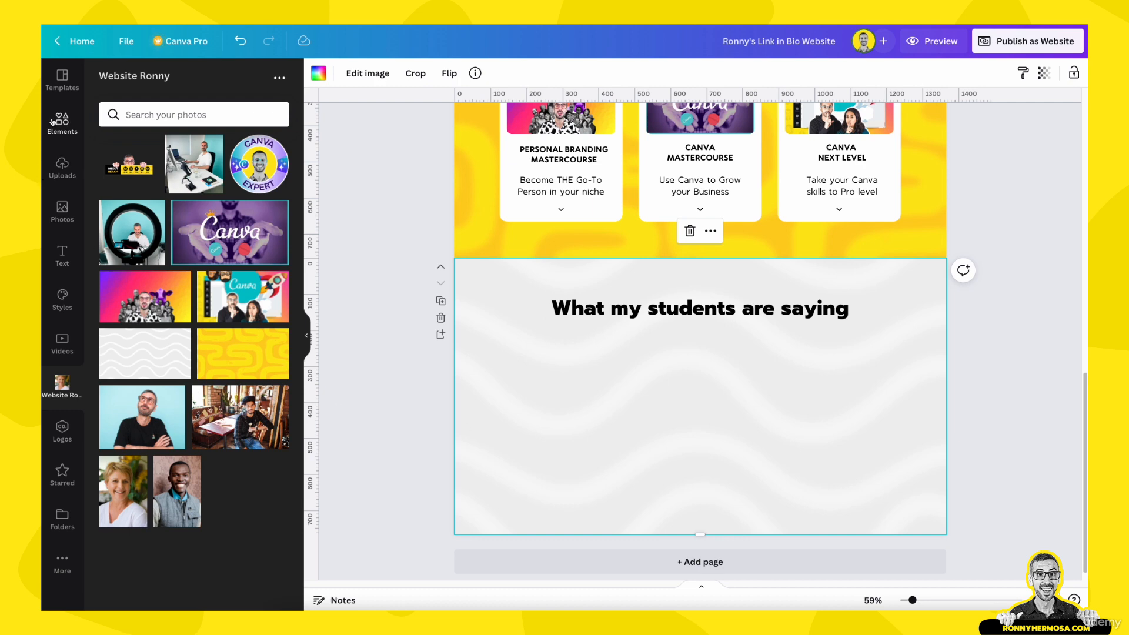
{"action": "left_click", "coordinate": [62, 82]}
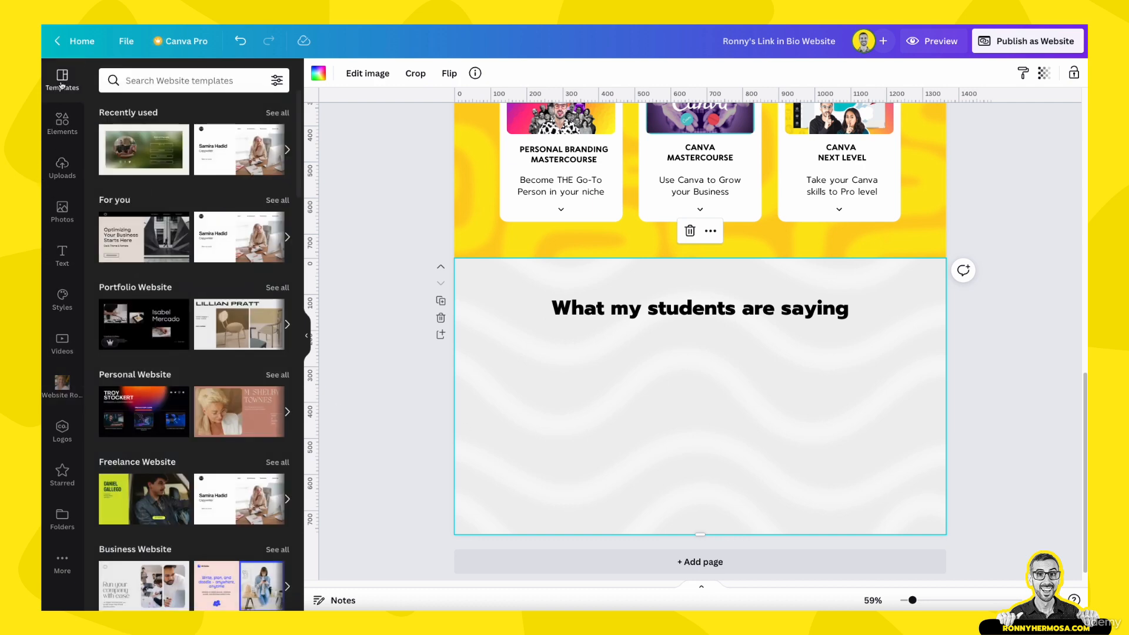
{"action": "left_click", "coordinate": [54, 477]}
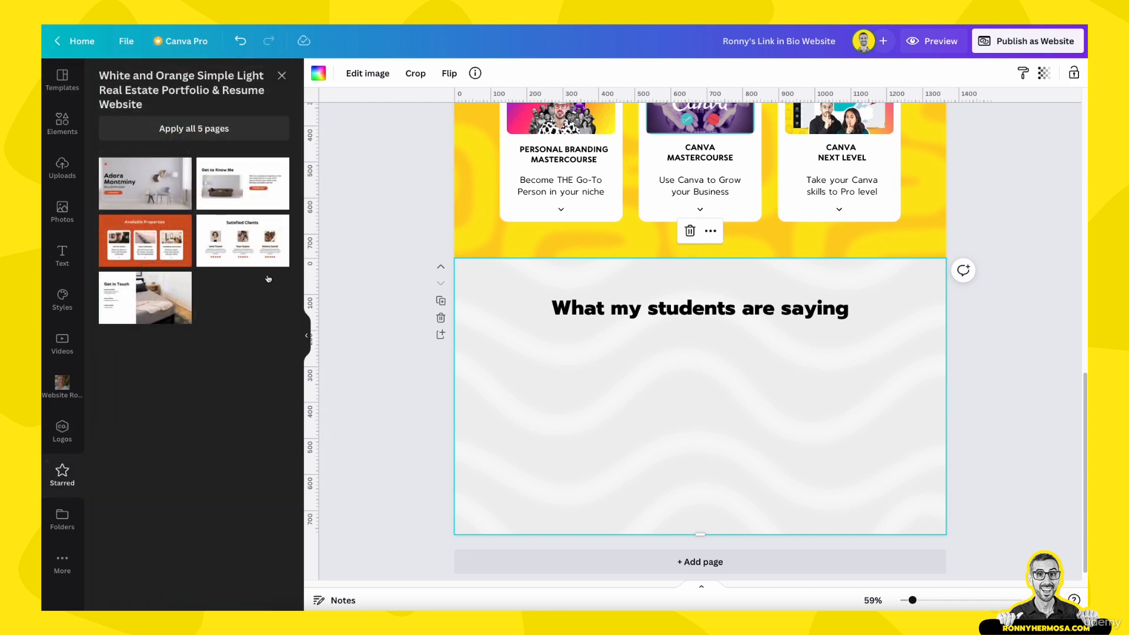
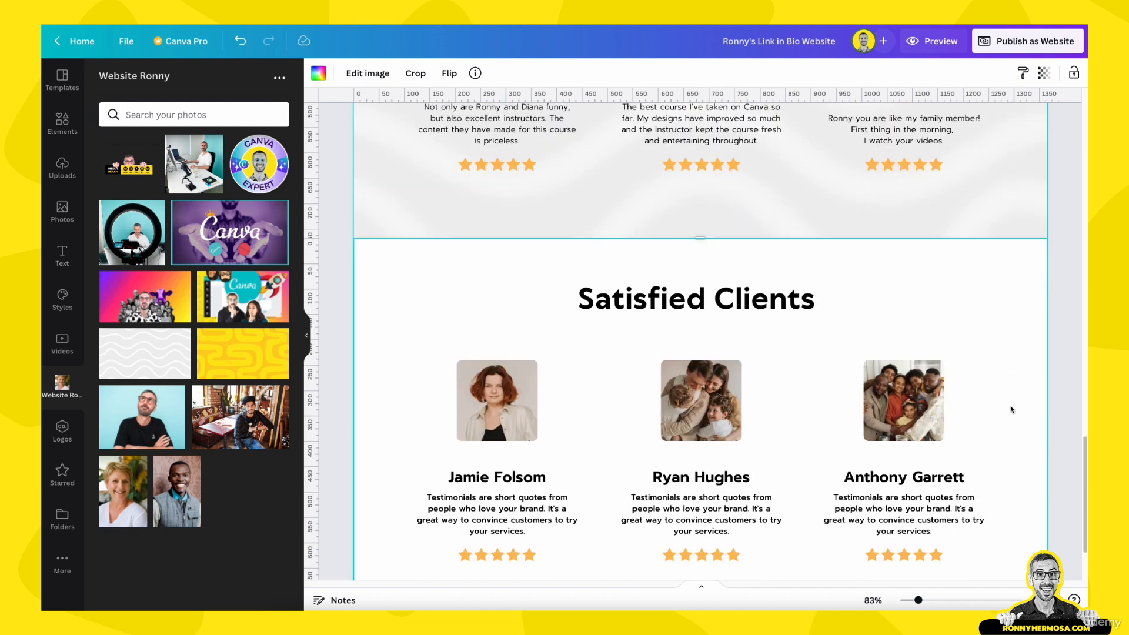
Box-select every element on the Satisfied Clients page: heading, photos, names, testimonials and stars
{"action": "scroll", "coordinate": [986, 325], "scroll_direction": "down", "scroll_amount": 1}
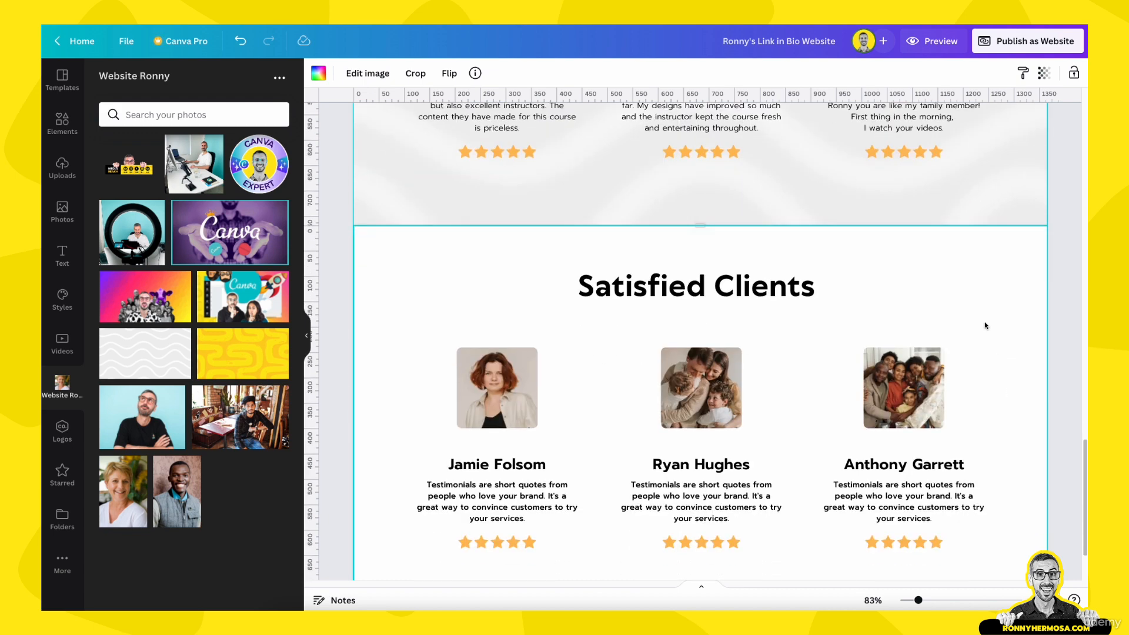
{"action": "scroll", "coordinate": [984, 317], "scroll_direction": "down", "scroll_amount": 2}
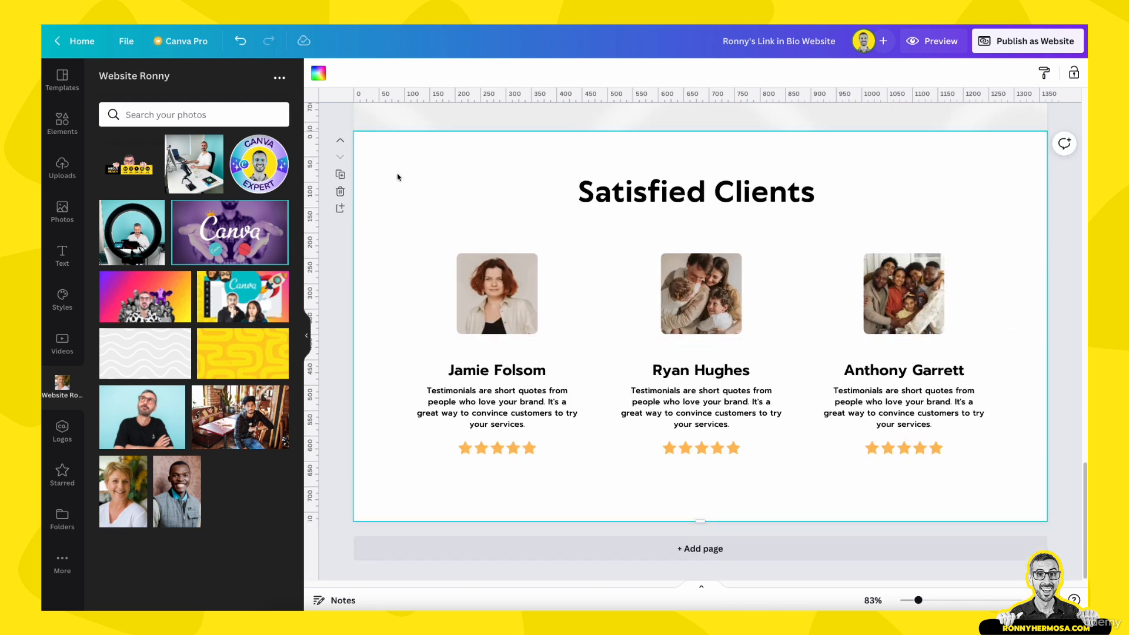
{"action": "left_click_drag", "start_coordinate": [398, 177], "coordinate": [957, 479]}
Delete the selected Satisfied Clients content, leaving the last page empty
{"action": "key", "text": "Delete"}
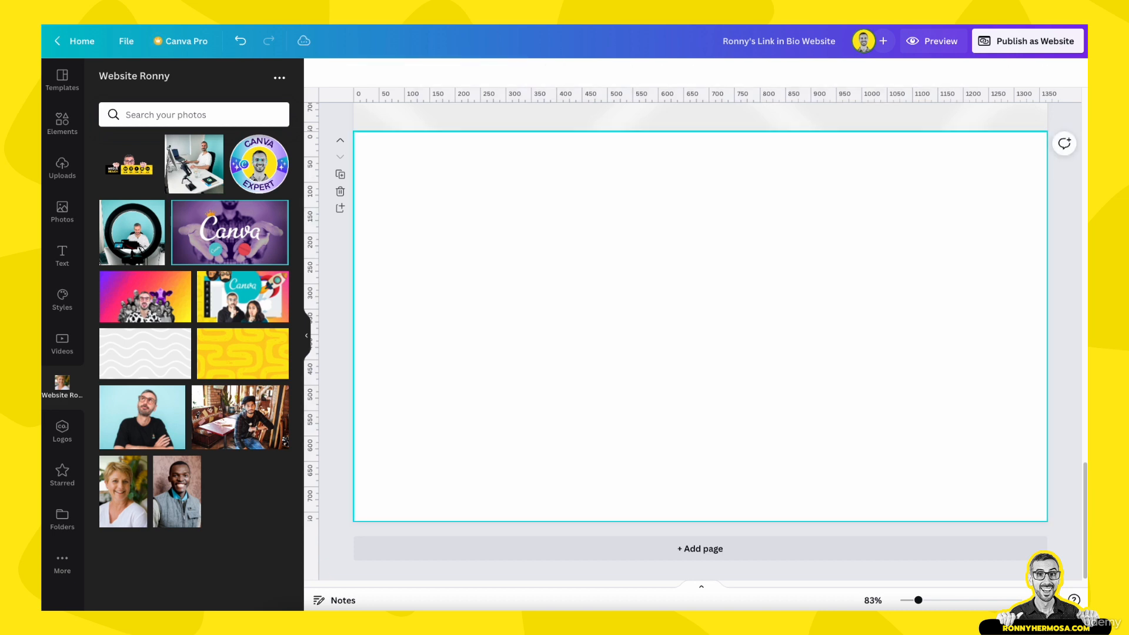
{"action": "left_click", "coordinate": [956, 483]}
{"action": "scroll", "coordinate": [819, 400], "scroll_direction": "up", "scroll_amount": 10}
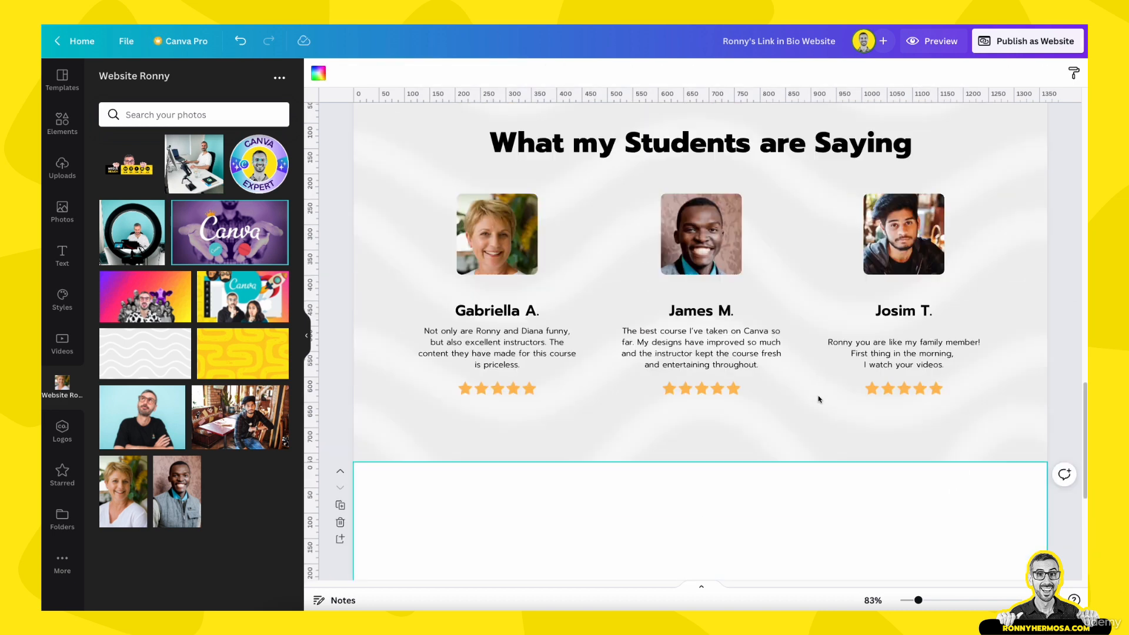
{"action": "scroll", "coordinate": [818, 416], "scroll_direction": "up", "scroll_amount": 5}
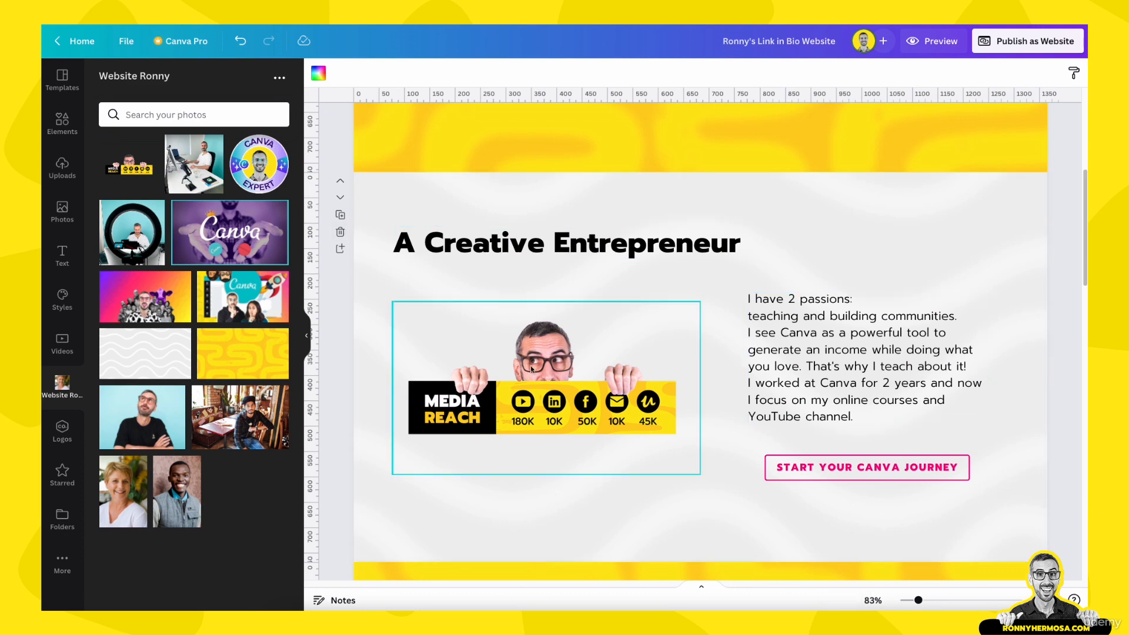
{"action": "scroll", "coordinate": [530, 365], "scroll_direction": "down", "scroll_amount": 3}
Duplicate the yellow Fun & Affordable Courses page and move the copy below the testimonials
{"action": "left_click", "coordinate": [372, 421]}
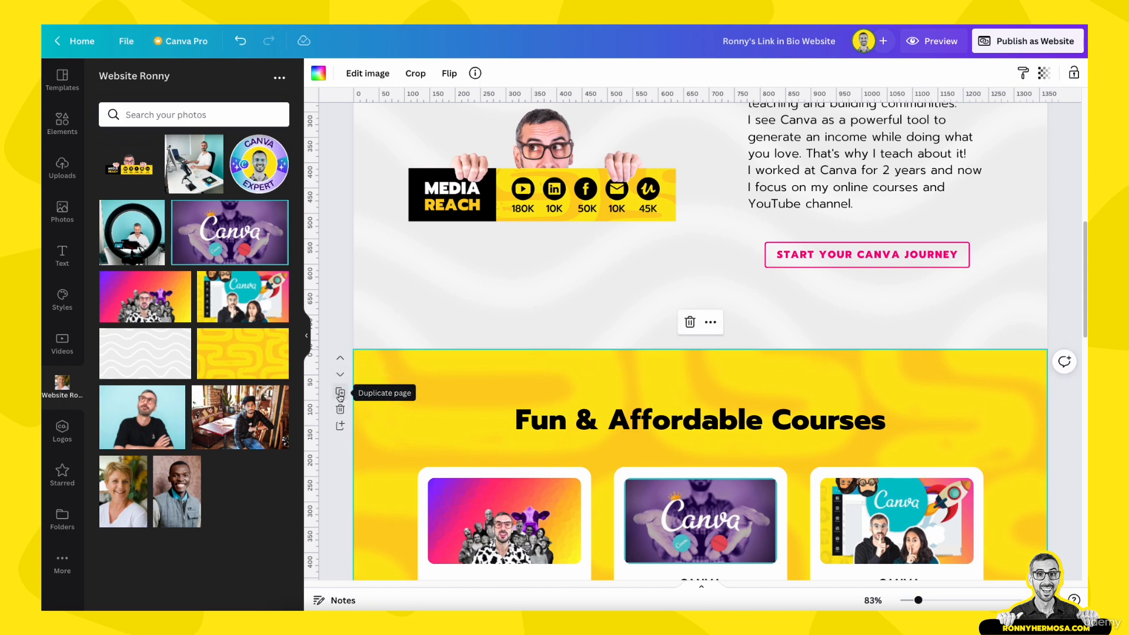
{"action": "left_click", "coordinate": [340, 394]}
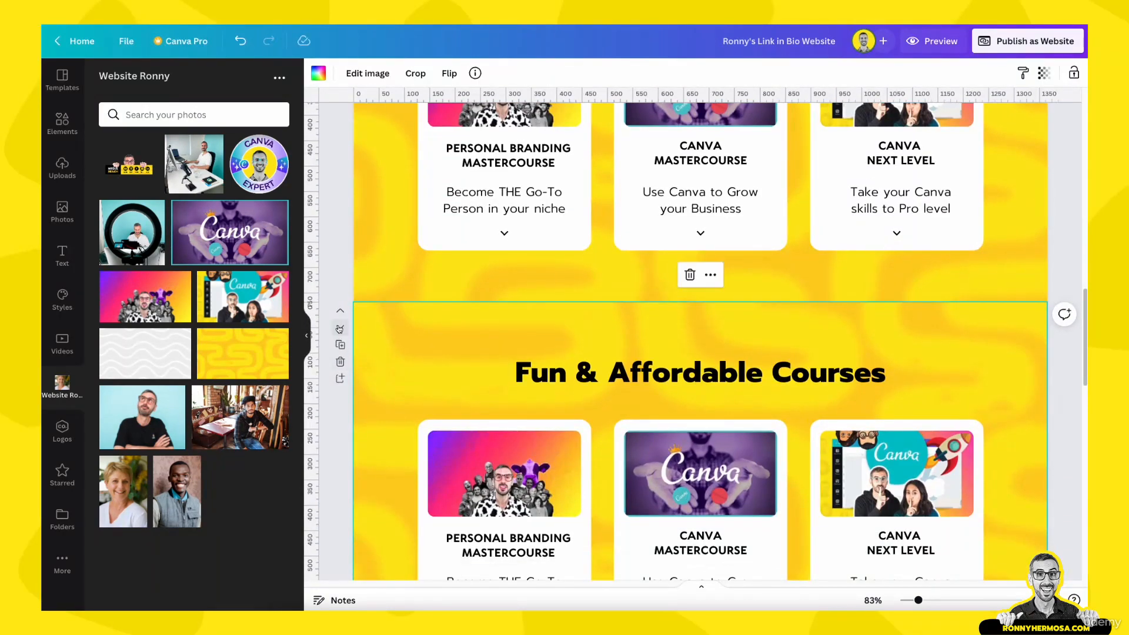
{"action": "left_click", "coordinate": [340, 322]}
{"action": "scroll", "coordinate": [365, 365], "scroll_direction": "down", "scroll_amount": 2}
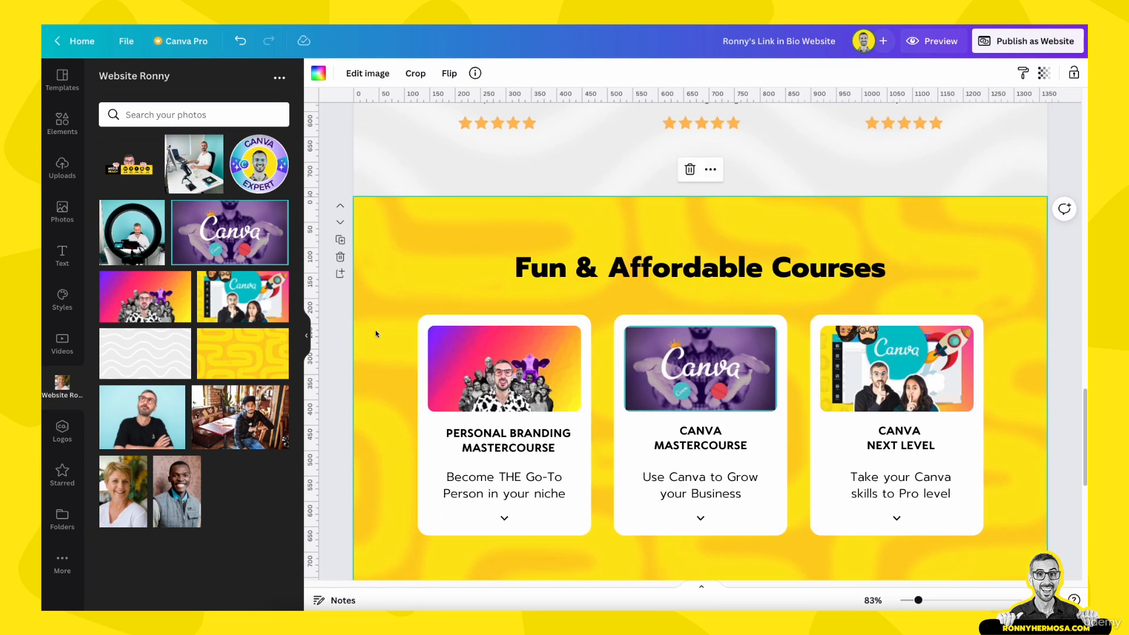
Delete the three course cards from the copy and select its title
{"action": "left_click_drag", "start_coordinate": [375, 332], "coordinate": [1010, 569]}
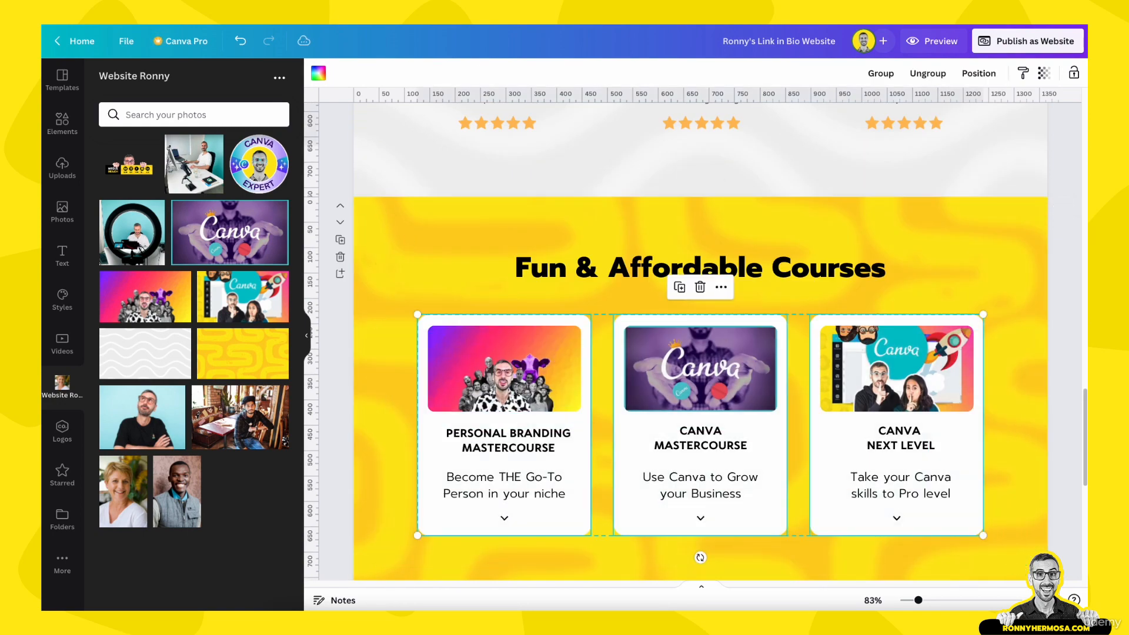
{"action": "key", "text": "Delete"}
{"action": "scroll", "coordinate": [853, 450], "scroll_direction": "up", "scroll_amount": 10}
{"action": "scroll", "coordinate": [853, 450], "scroll_direction": "down", "scroll_amount": 5}
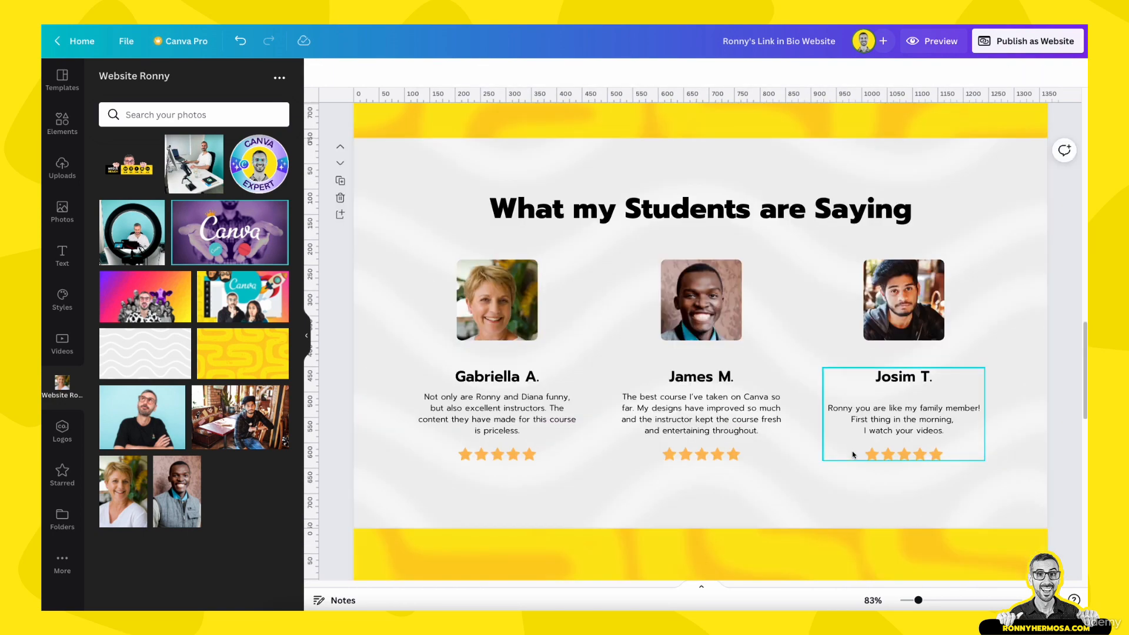
{"action": "scroll", "coordinate": [835, 500], "scroll_direction": "down", "scroll_amount": 5}
{"action": "left_click", "coordinate": [701, 320]}
Delete the copied title and select the Creative Entrepreneur heading, text, image and button
{"action": "key", "text": "Delete"}
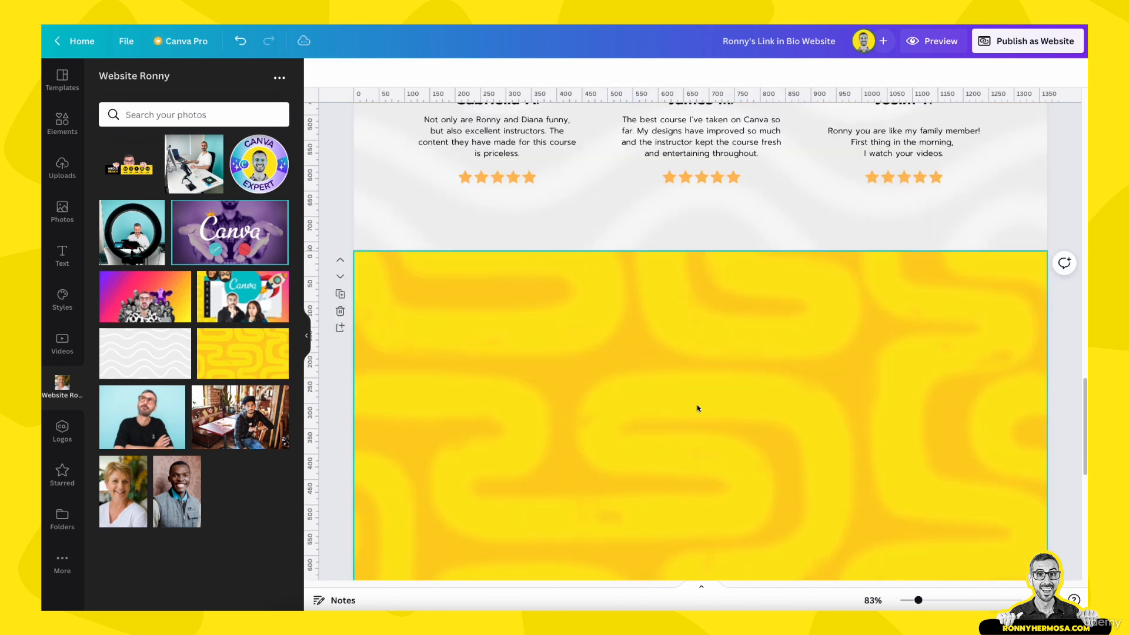
{"action": "scroll", "coordinate": [697, 406], "scroll_direction": "up", "scroll_amount": 15}
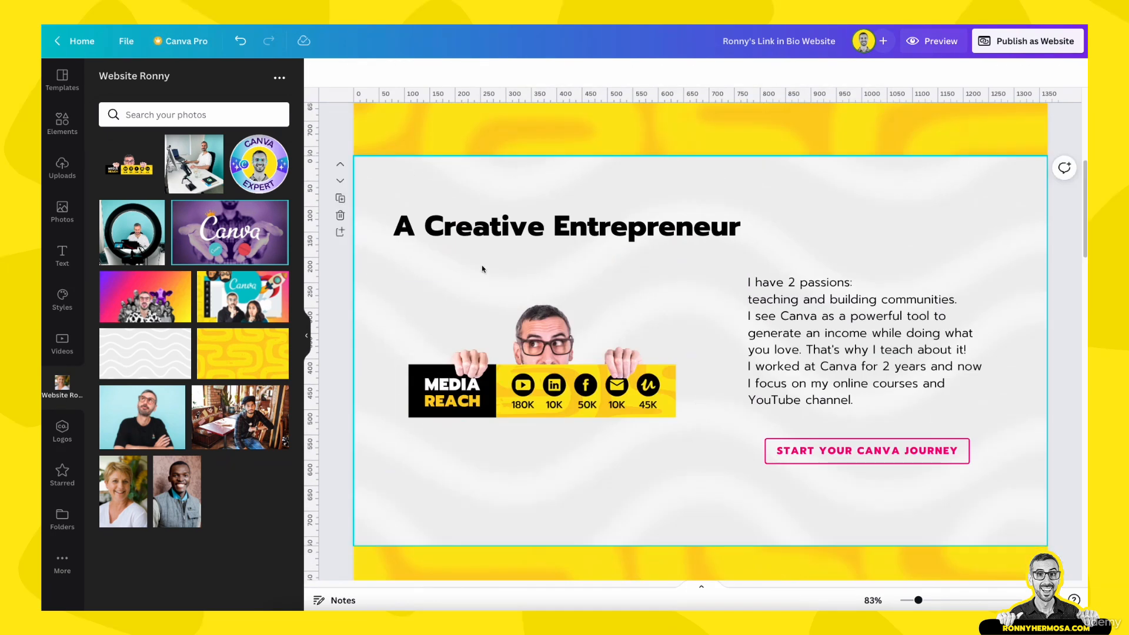
{"action": "left_click_drag", "start_coordinate": [376, 200], "coordinate": [932, 506]}
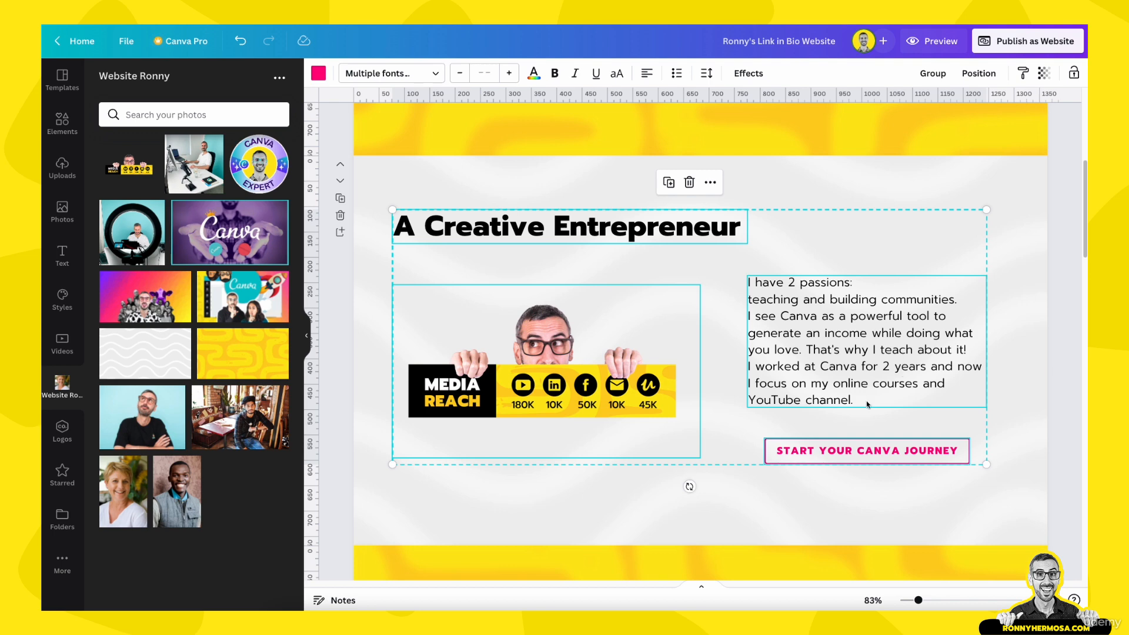
Shift the yellow pattern upward within the blank page's background
{"action": "scroll", "coordinate": [686, 365], "scroll_direction": "down", "scroll_amount": 10}
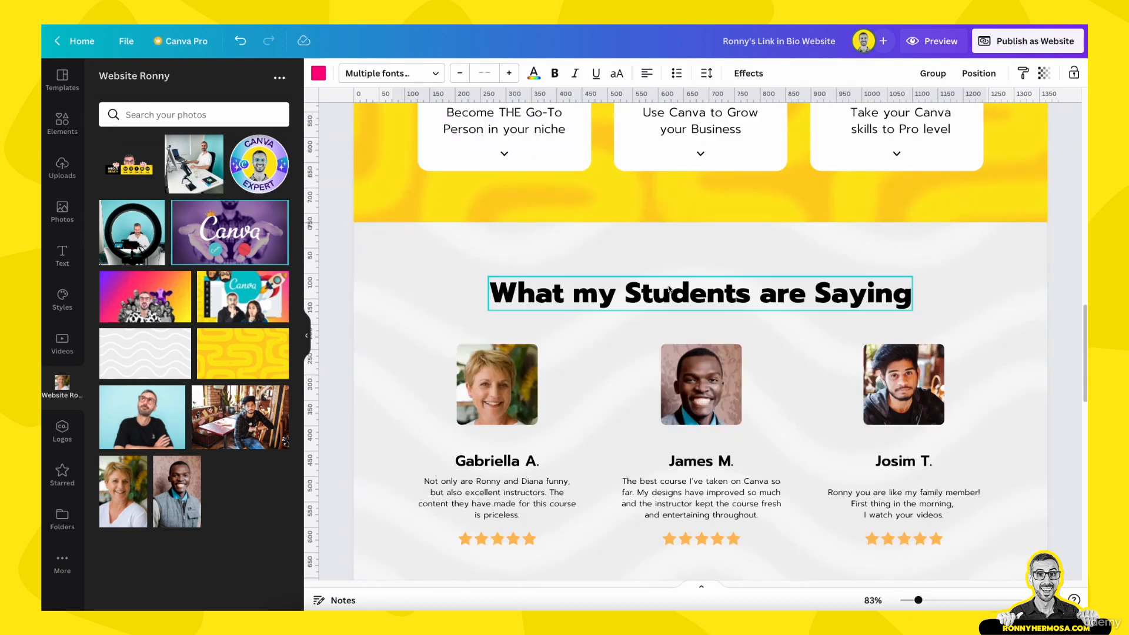
{"action": "scroll", "coordinate": [670, 288], "scroll_direction": "down", "scroll_amount": 6}
{"action": "left_click", "coordinate": [631, 399]}
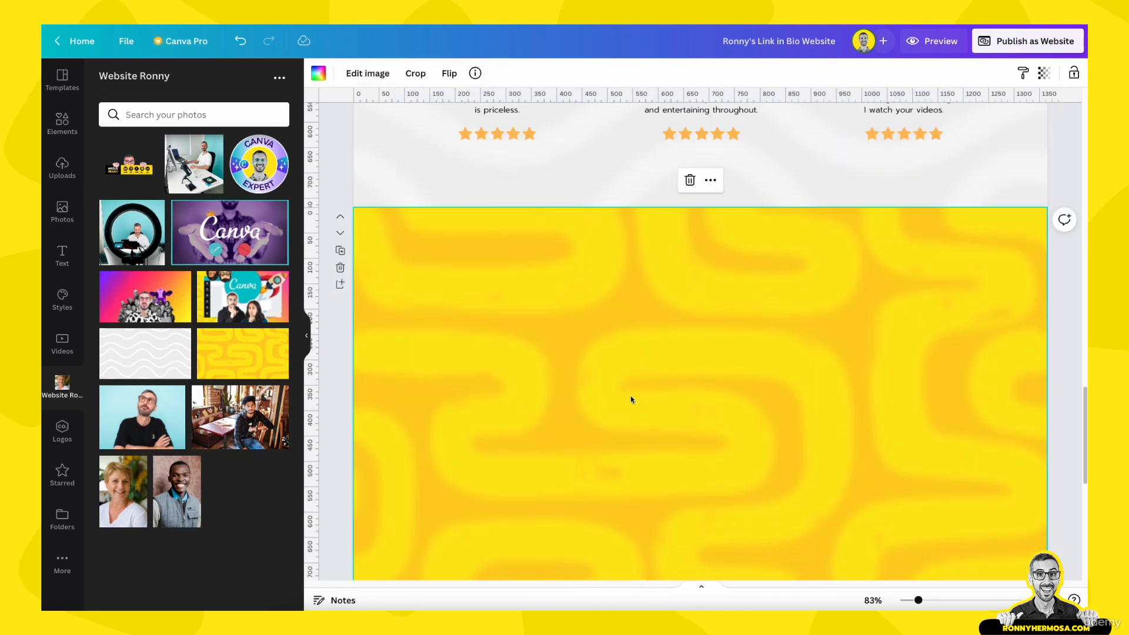
{"action": "double_click", "coordinate": [630, 396]}
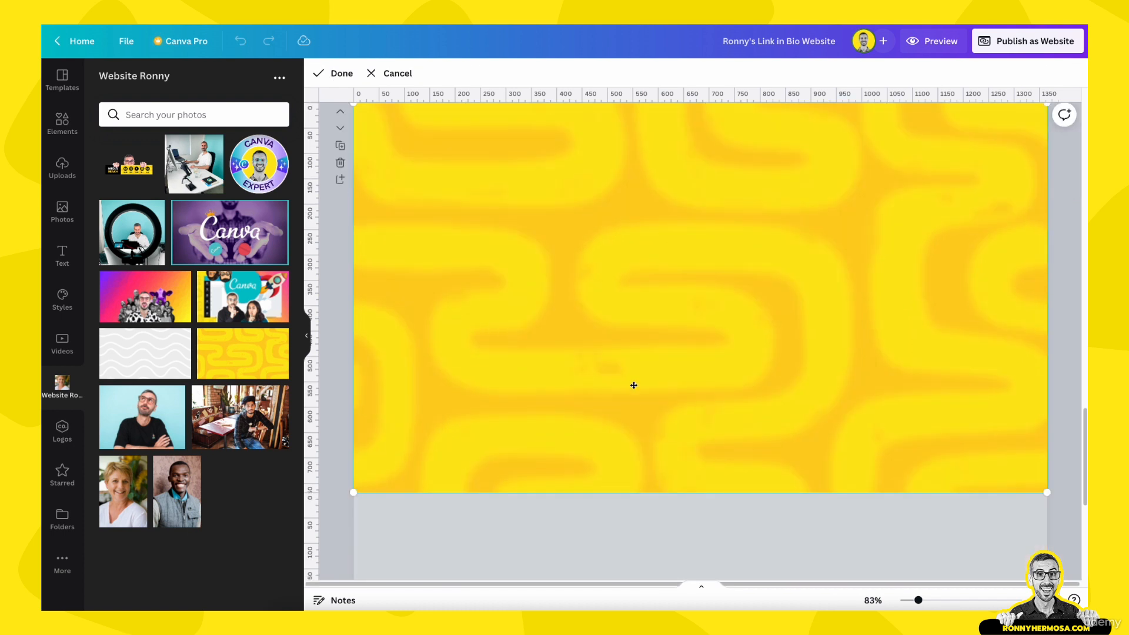
{"action": "left_click_drag", "start_coordinate": [633, 373], "coordinate": [634, 322]}
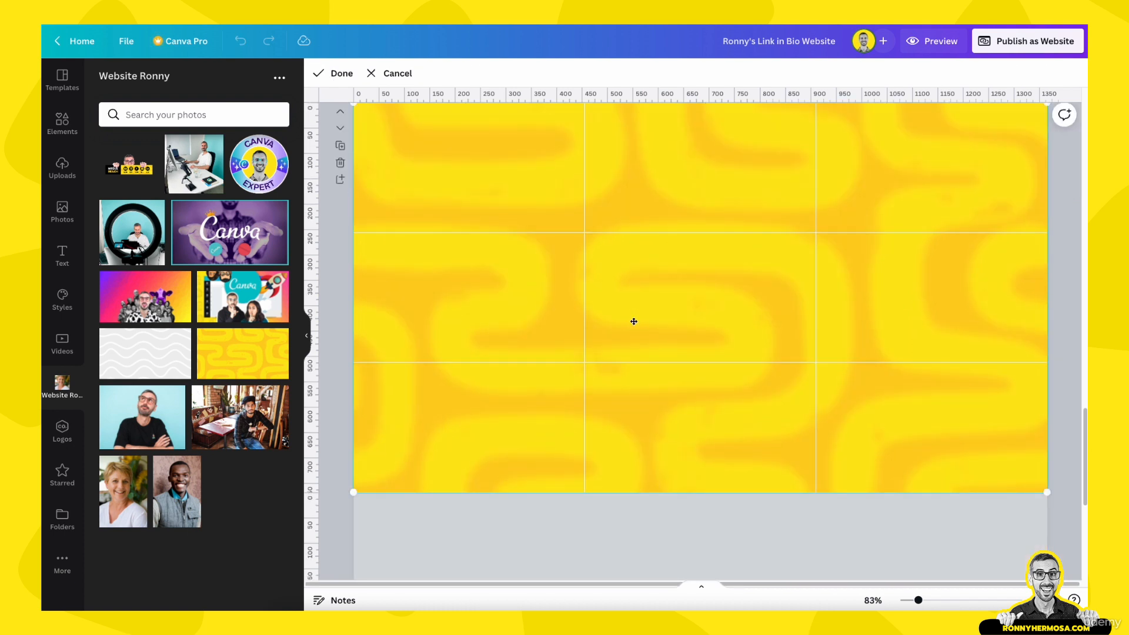
{"action": "left_click", "coordinate": [1069, 463]}
Paste the Creative Entrepreneur content onto the yellow page
{"action": "scroll", "coordinate": [835, 433], "scroll_direction": "up", "scroll_amount": 1}
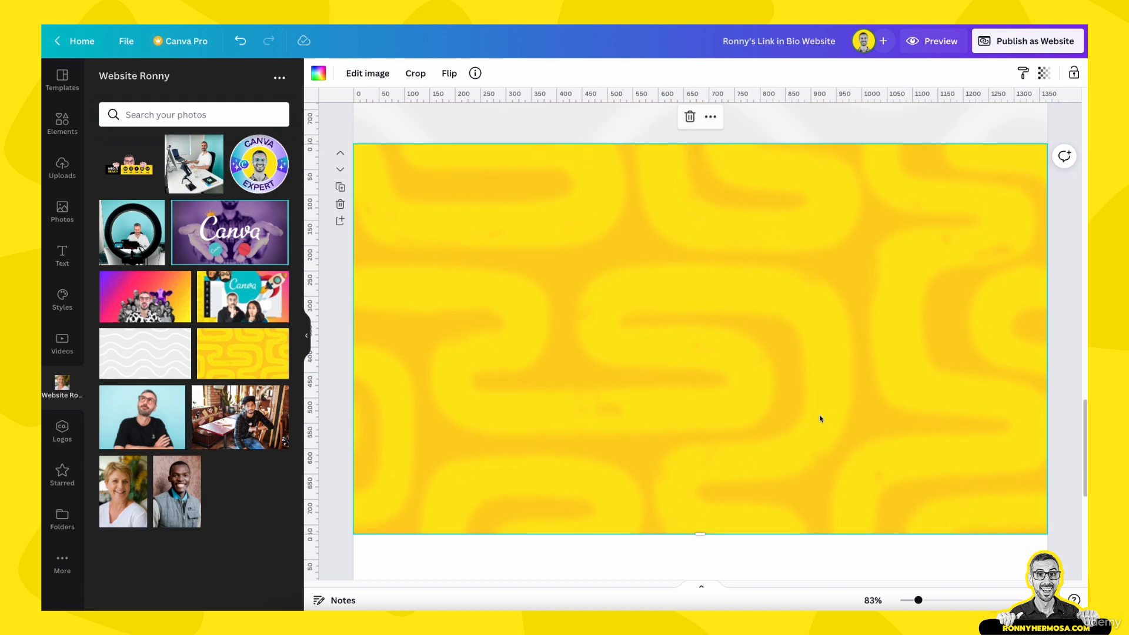
{"action": "key", "text": "super+v"}
{"action": "left_click", "coordinate": [881, 496]}
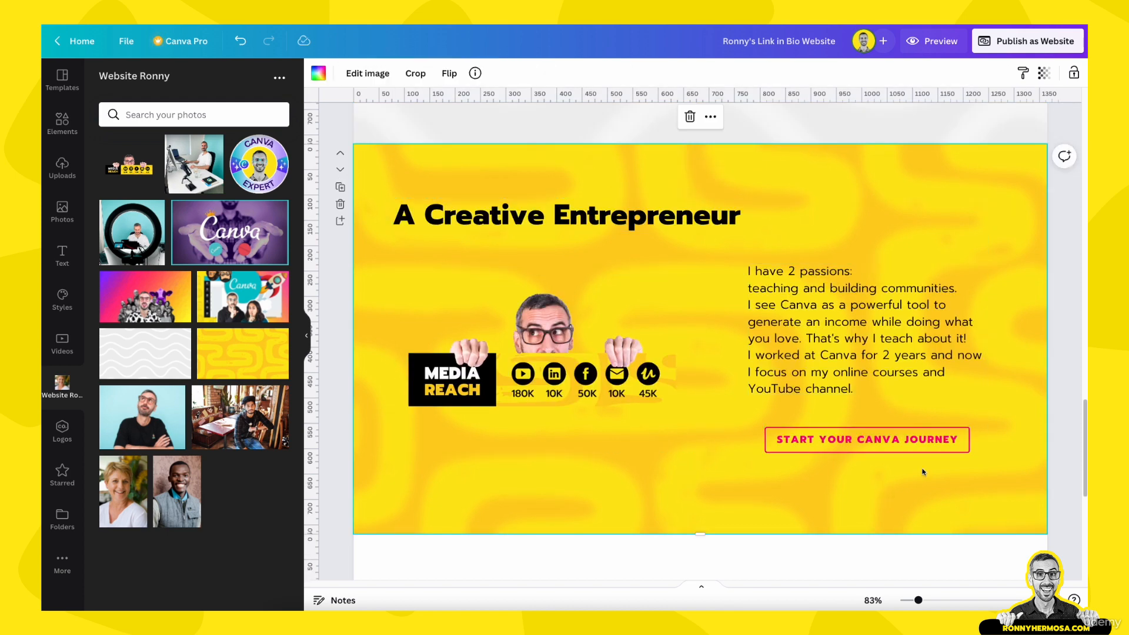
{"action": "scroll", "coordinate": [998, 234], "scroll_direction": "up", "scroll_amount": 10}
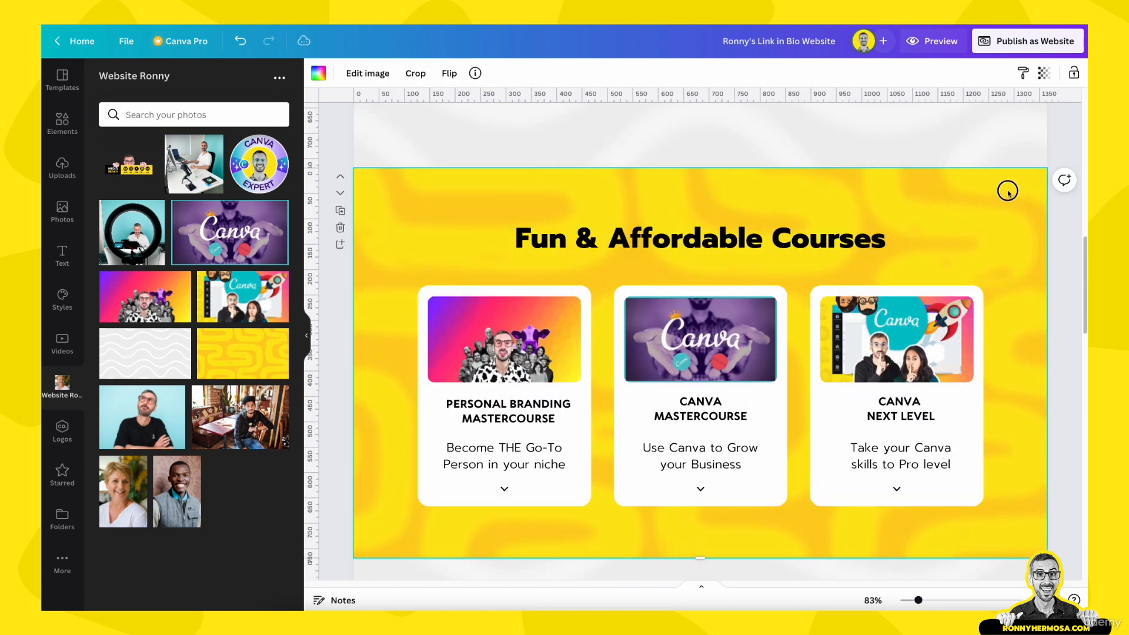
Check the background framing on the courses page and the top page
{"action": "double_click", "coordinate": [1008, 192]}
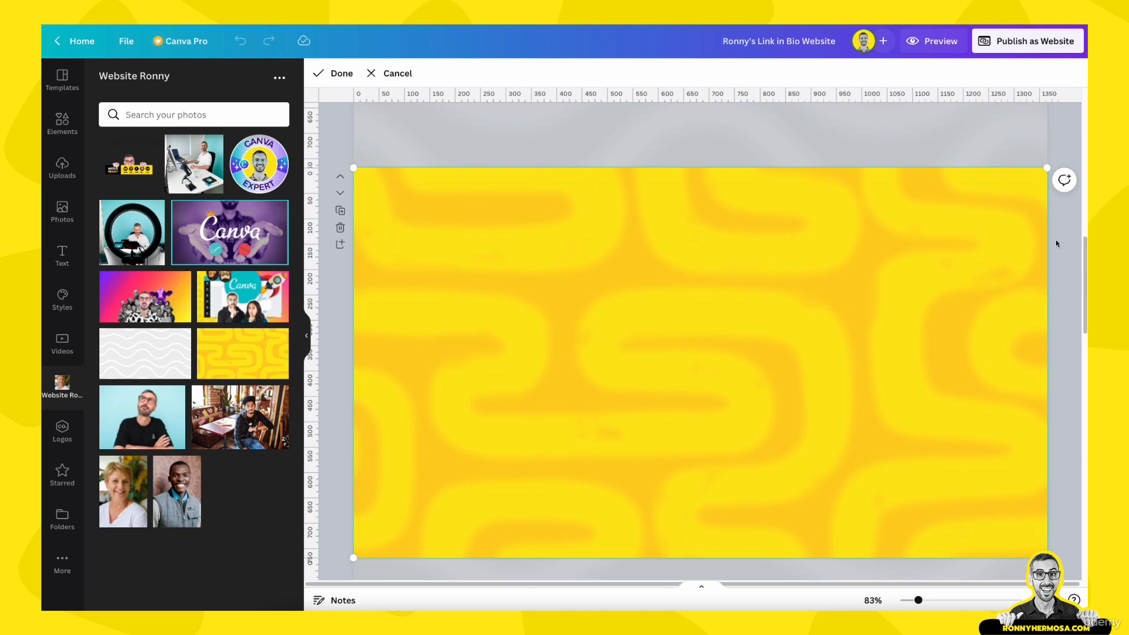
{"action": "left_click", "coordinate": [1057, 239]}
{"action": "scroll", "coordinate": [1054, 257], "scroll_direction": "up", "scroll_amount": 10}
{"action": "left_click", "coordinate": [1008, 212]}
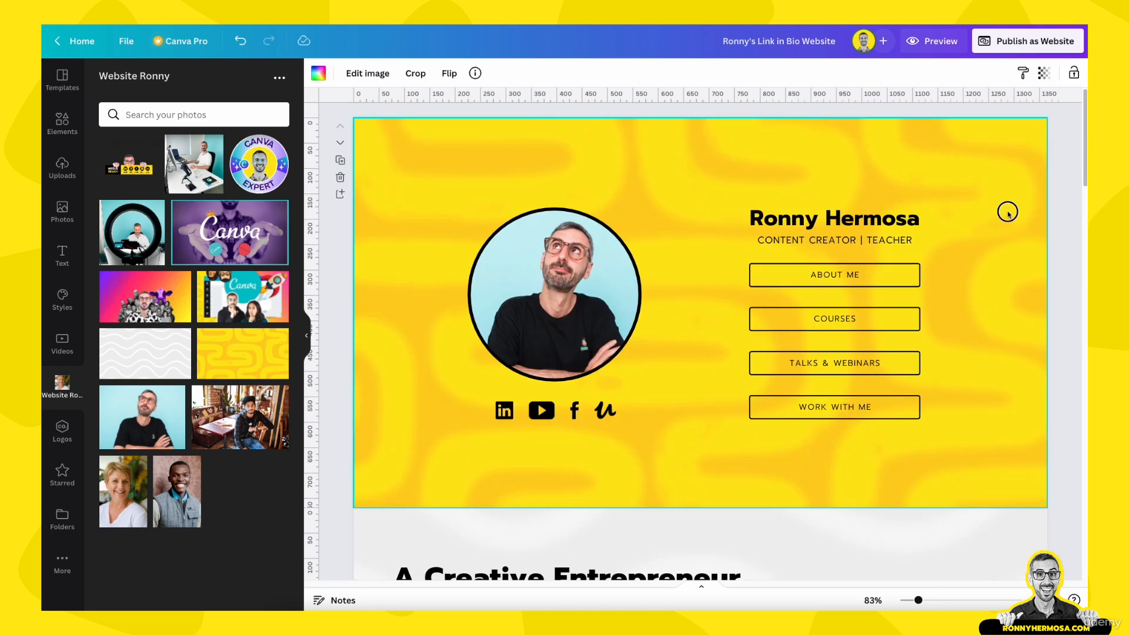
{"action": "double_click", "coordinate": [1008, 212]}
{"action": "left_click", "coordinate": [1065, 259]}
{"action": "scroll", "coordinate": [1067, 317], "scroll_direction": "down", "scroll_amount": 6}
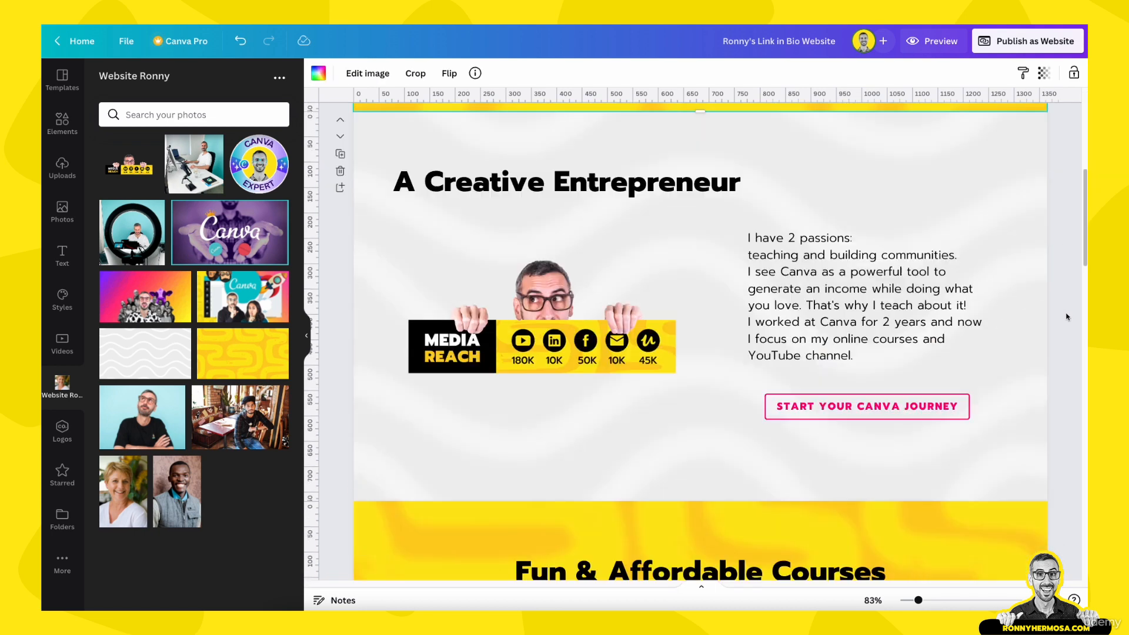
{"action": "scroll", "coordinate": [1058, 338], "scroll_direction": "down", "scroll_amount": 15}
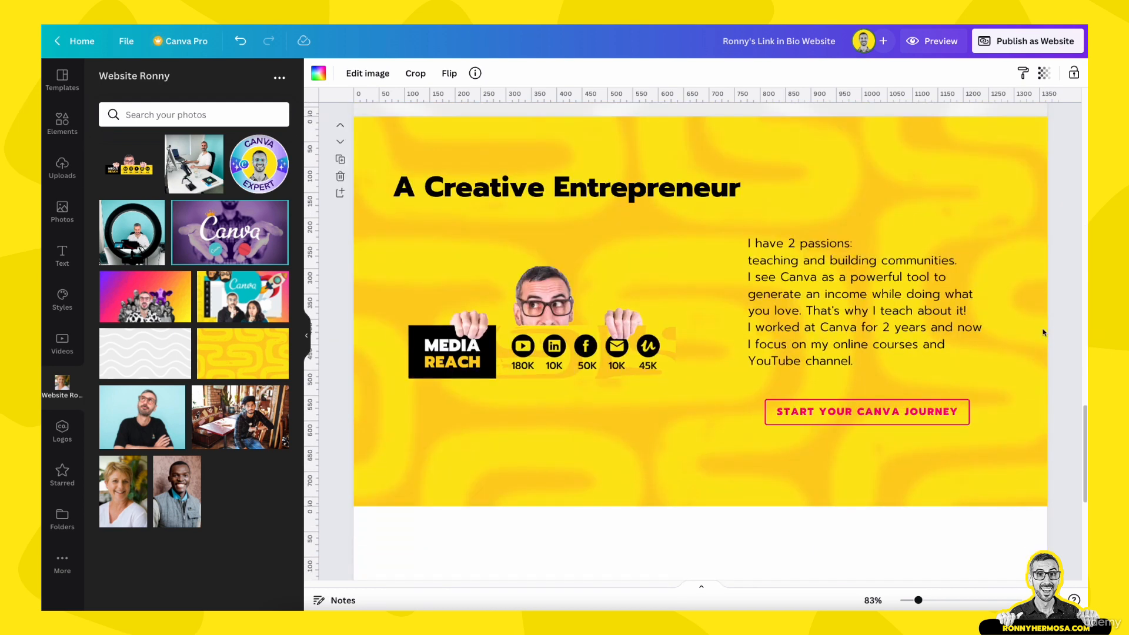
Enlarge and reposition the yellow pattern behind the new section, then confirm the crop
{"action": "double_click", "coordinate": [1004, 199]}
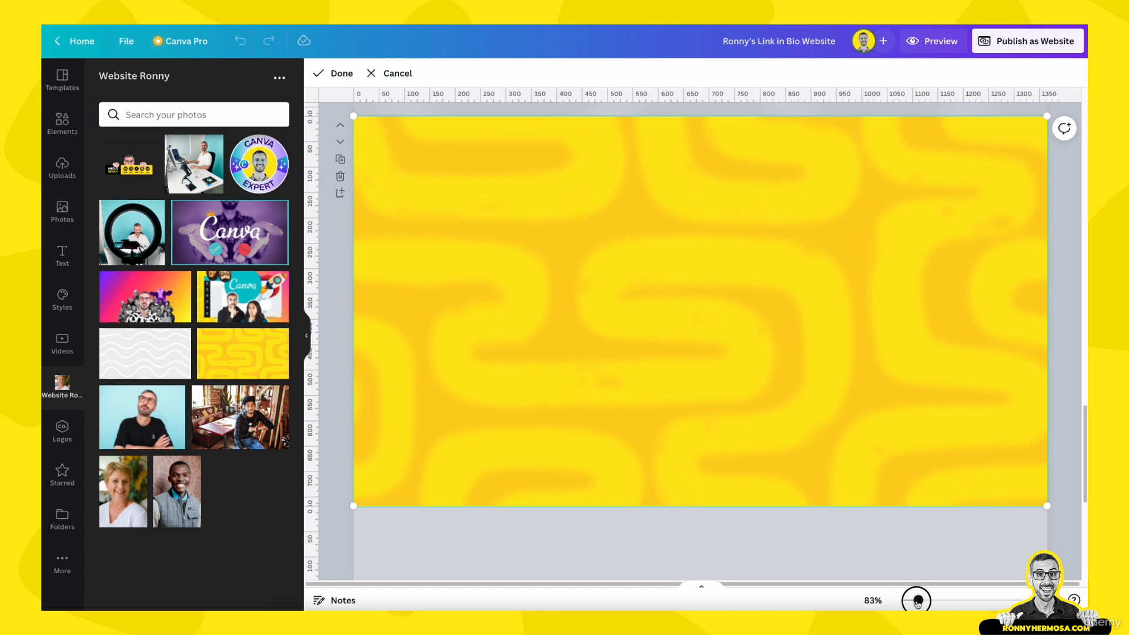
{"action": "left_click_drag", "start_coordinate": [918, 601], "coordinate": [912, 600]}
{"action": "left_click_drag", "start_coordinate": [931, 442], "coordinate": [978, 489]}
{"action": "left_click_drag", "start_coordinate": [880, 382], "coordinate": [839, 417]}
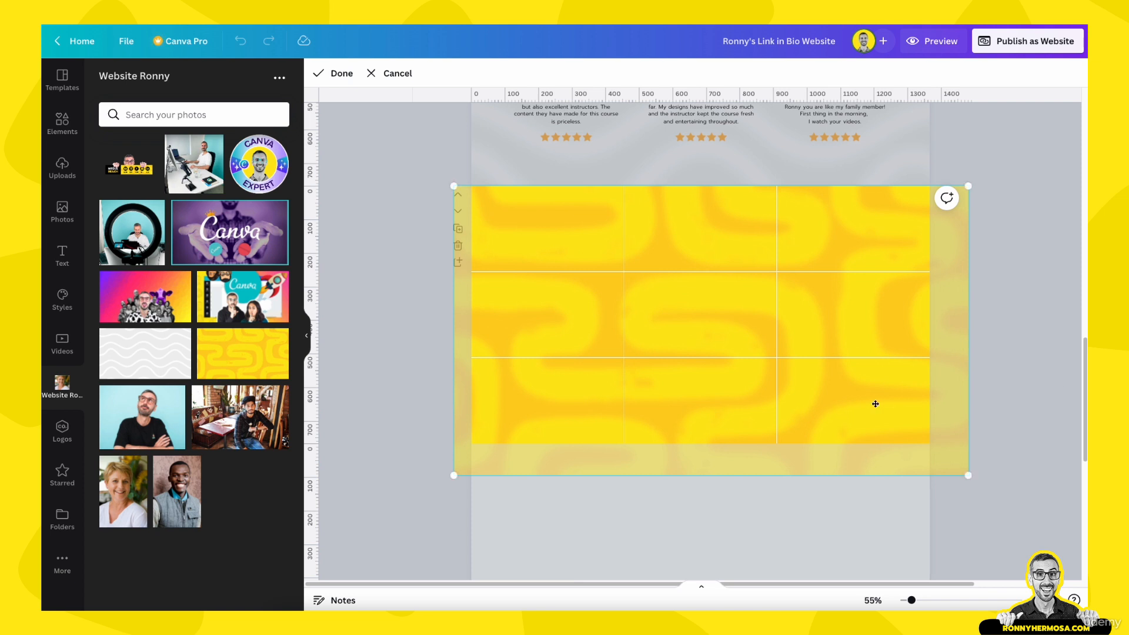
{"action": "key", "text": "Return"}
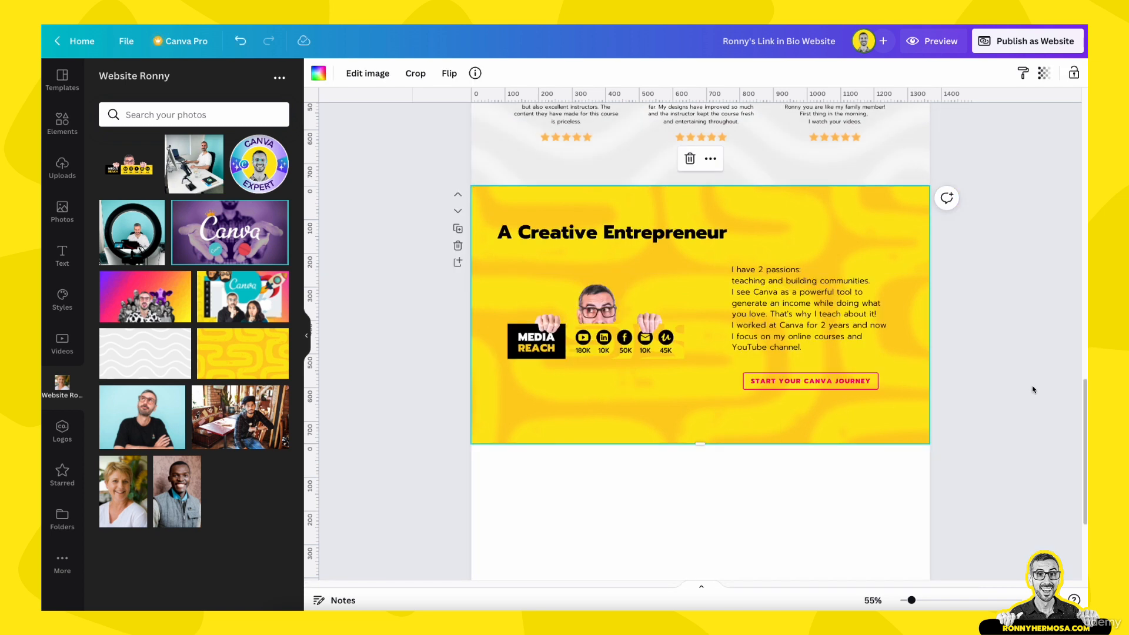
Replace the copied 'A Creative Entrepreneur' heading text with 'Talks & Webinars'
{"action": "left_click", "coordinate": [611, 349]}
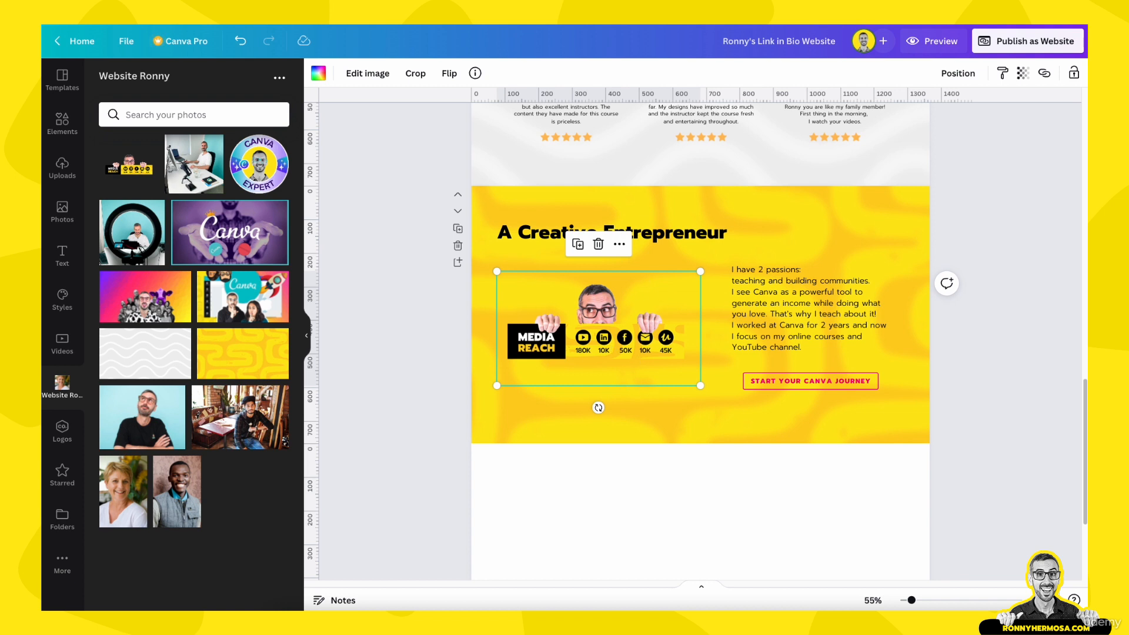
{"action": "double_click", "coordinate": [669, 230]}
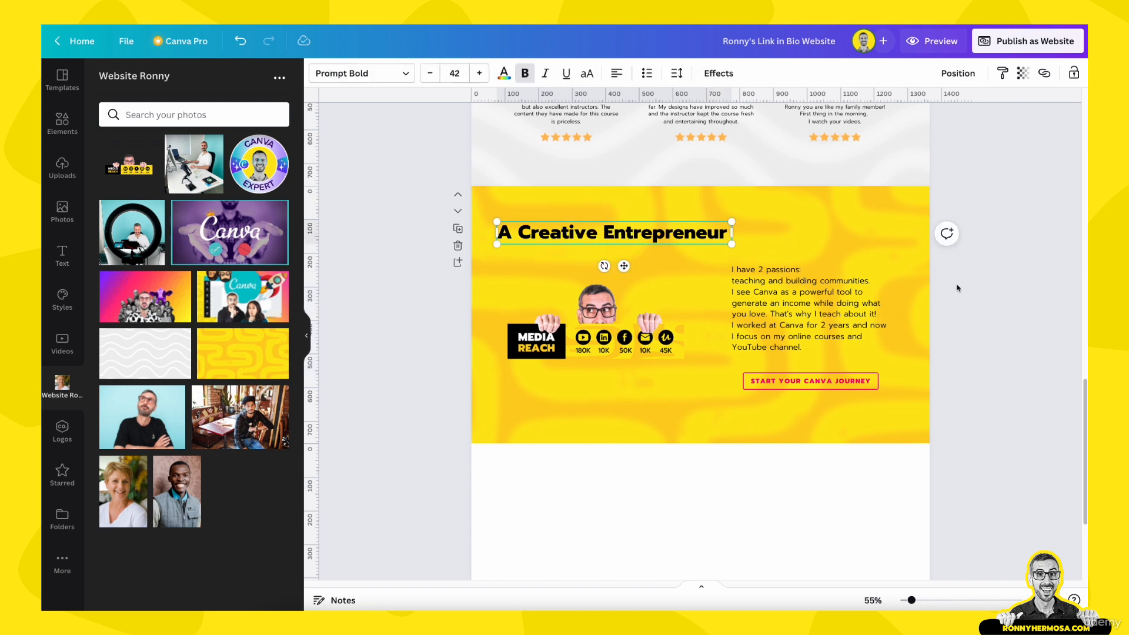
{"action": "key", "text": "ctrl+a"}
{"action": "type", "text": "Talks"}
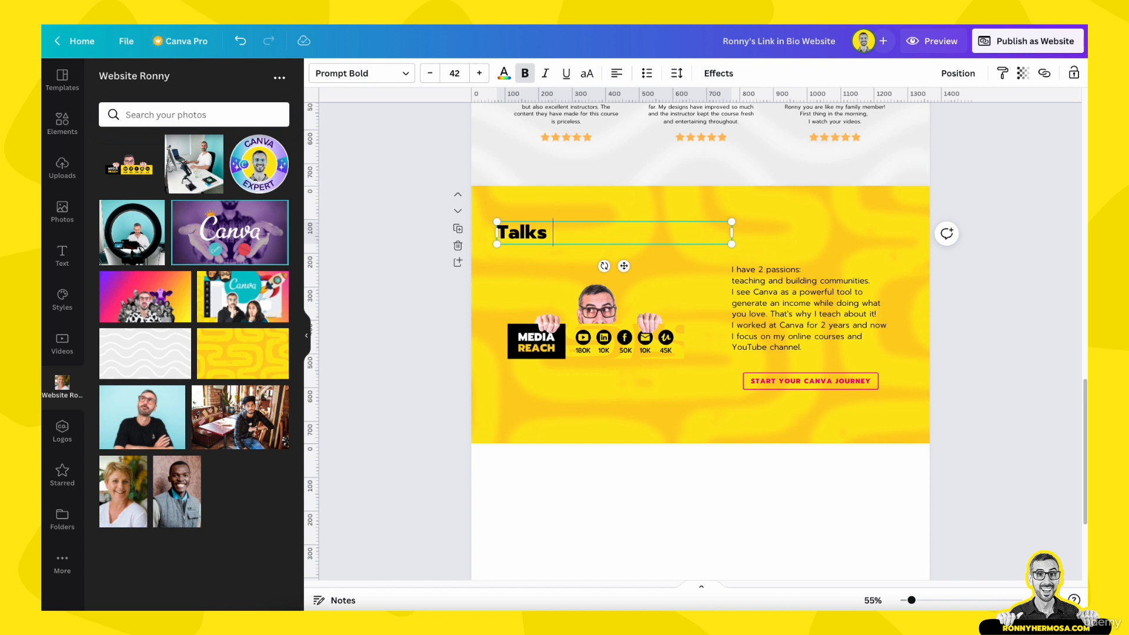
{"action": "type", "text": " & Webinar"}
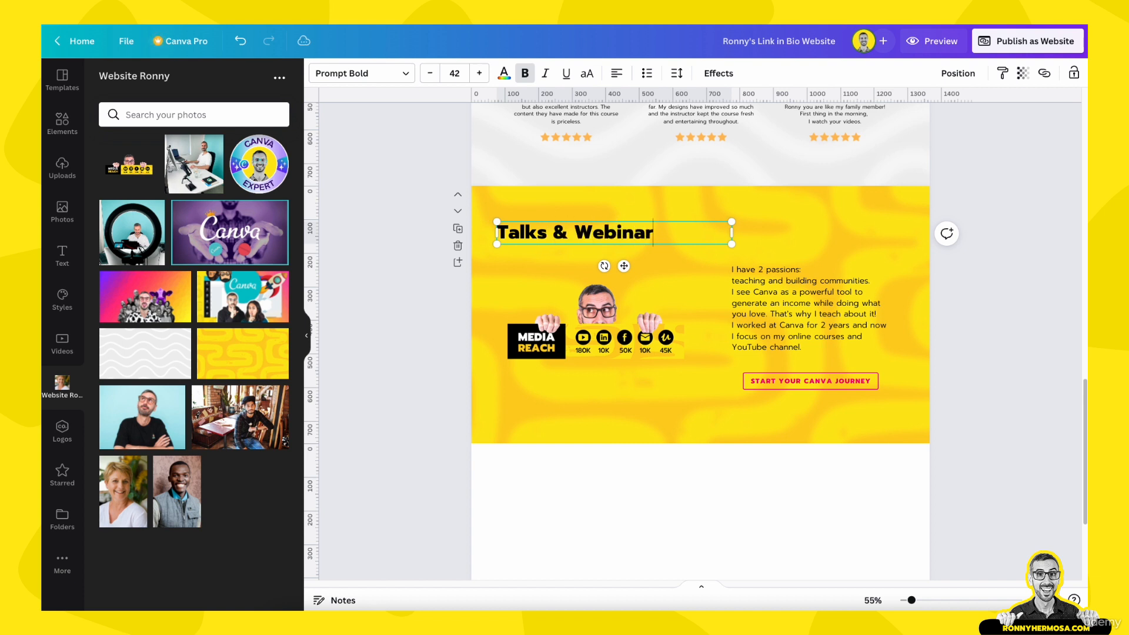
{"action": "type", "text": "s"}
Narrow the Talks & Webinars heading, center it on the page, and drop the ring-light photo onto Media Reach
{"action": "left_click_drag", "start_coordinate": [731, 233], "coordinate": [664, 237]}
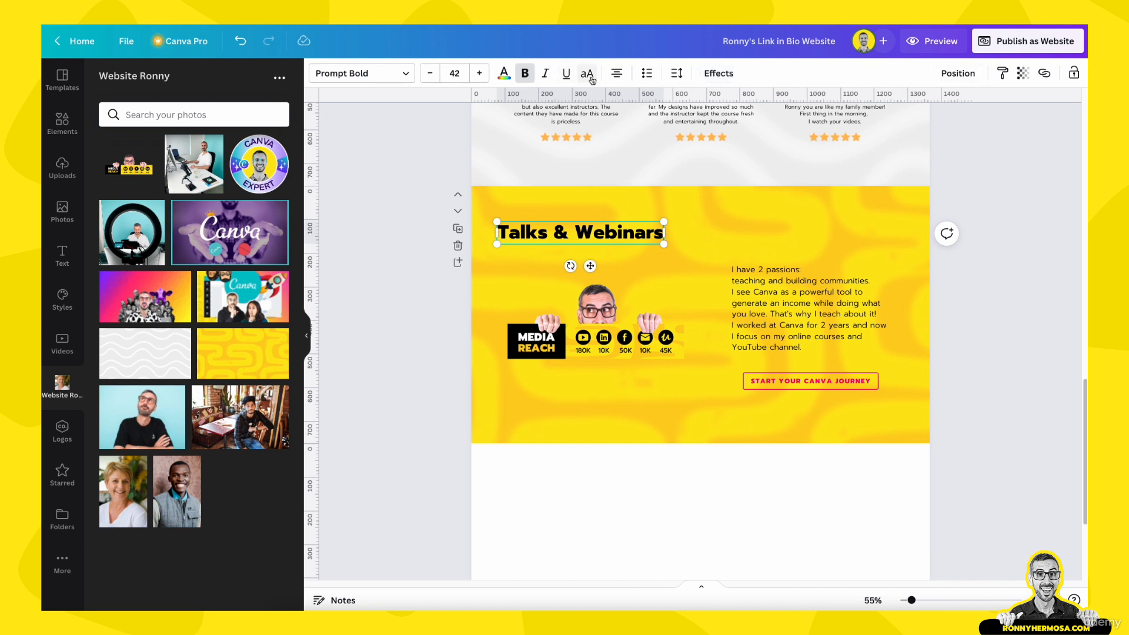
{"action": "left_click", "coordinate": [958, 74]}
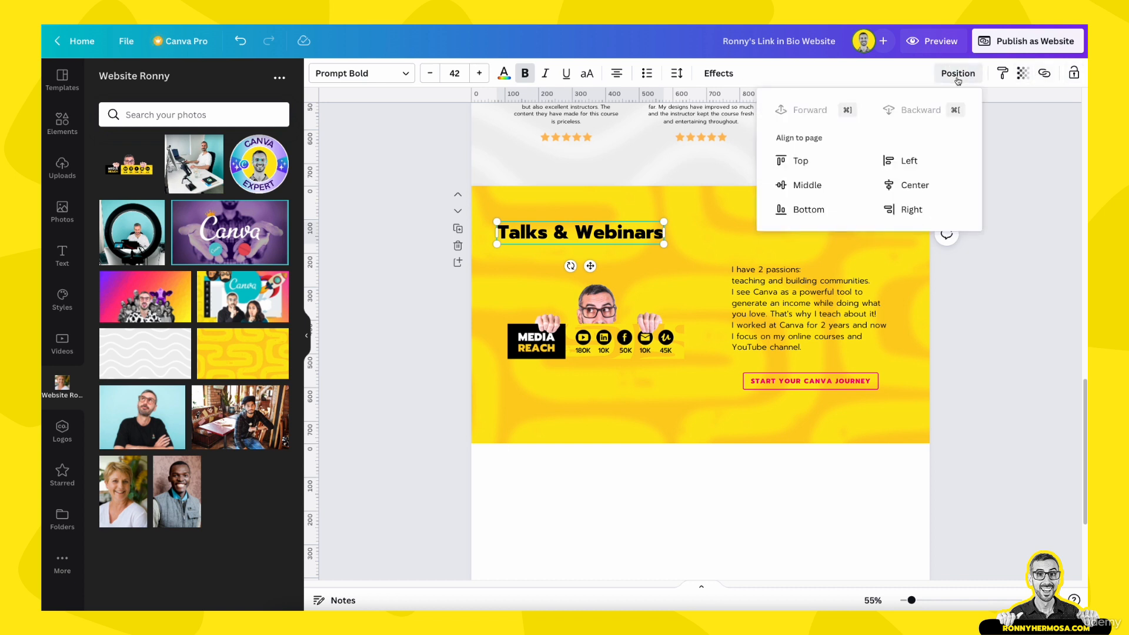
{"action": "left_click", "coordinate": [913, 186]}
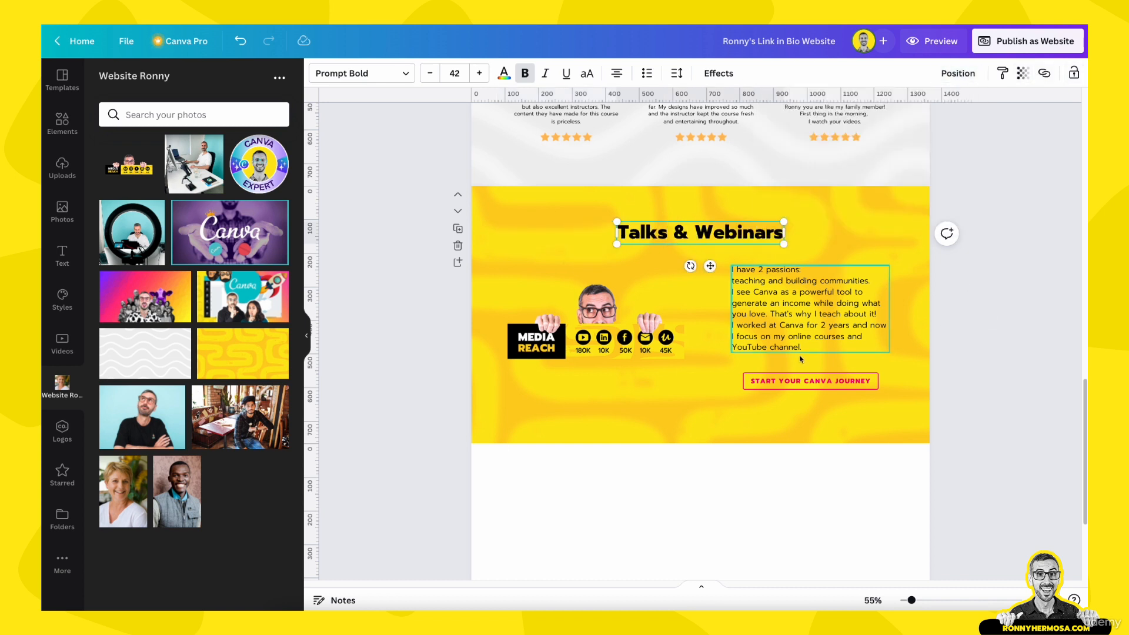
{"action": "left_click_drag", "start_coordinate": [132, 232], "coordinate": [586, 313]}
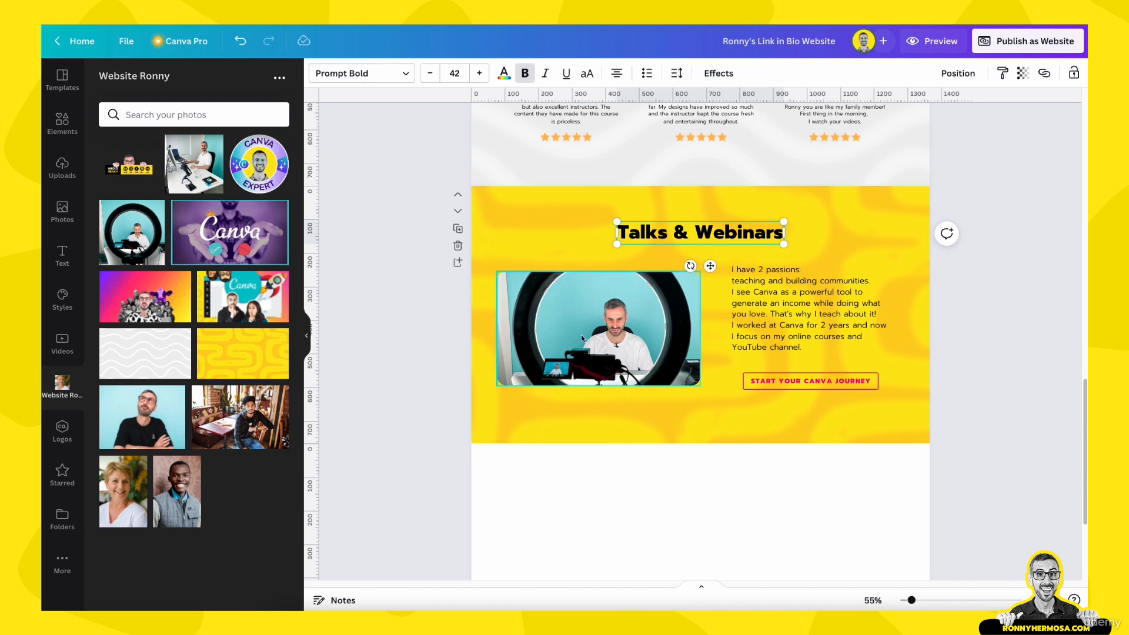
Crop the ring-light photo, shifting it up and enlarging it within its rounded frame
{"action": "double_click", "coordinate": [630, 340]}
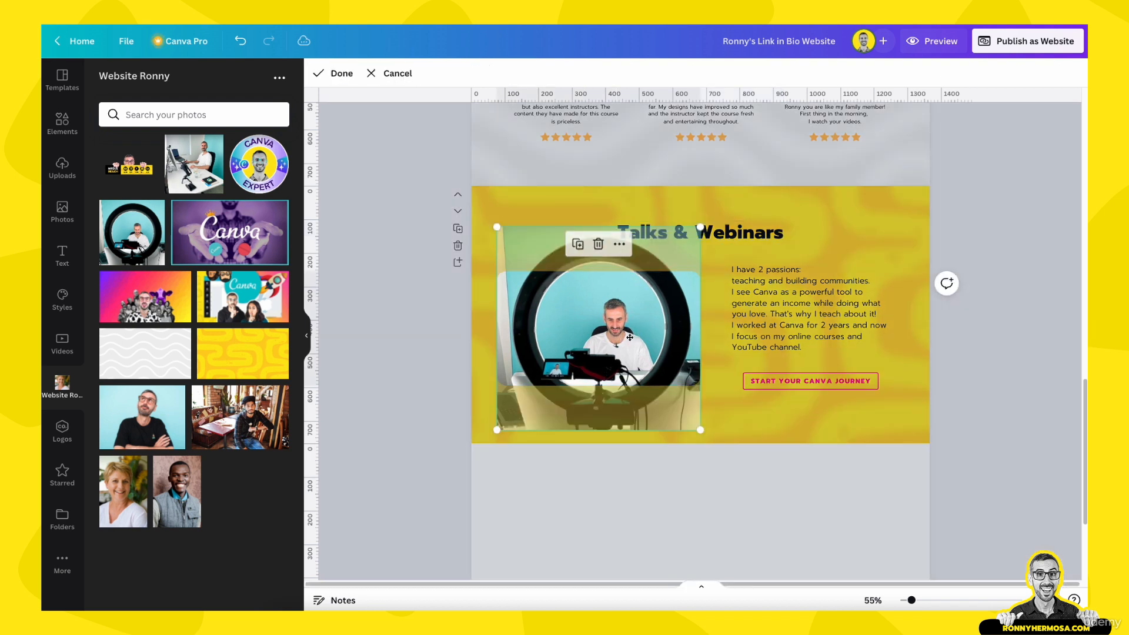
{"action": "left_click_drag", "start_coordinate": [630, 337], "coordinate": [625, 312]}
{"action": "left_click", "coordinate": [371, 423]}
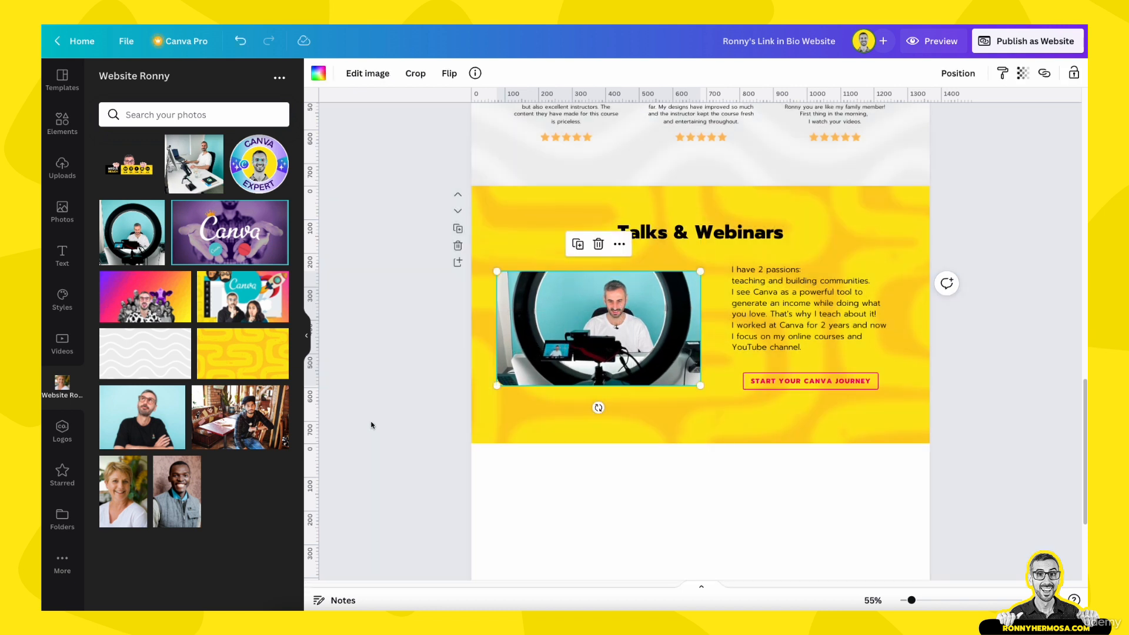
{"action": "left_click", "coordinate": [666, 316]}
{"action": "double_click", "coordinate": [665, 315]}
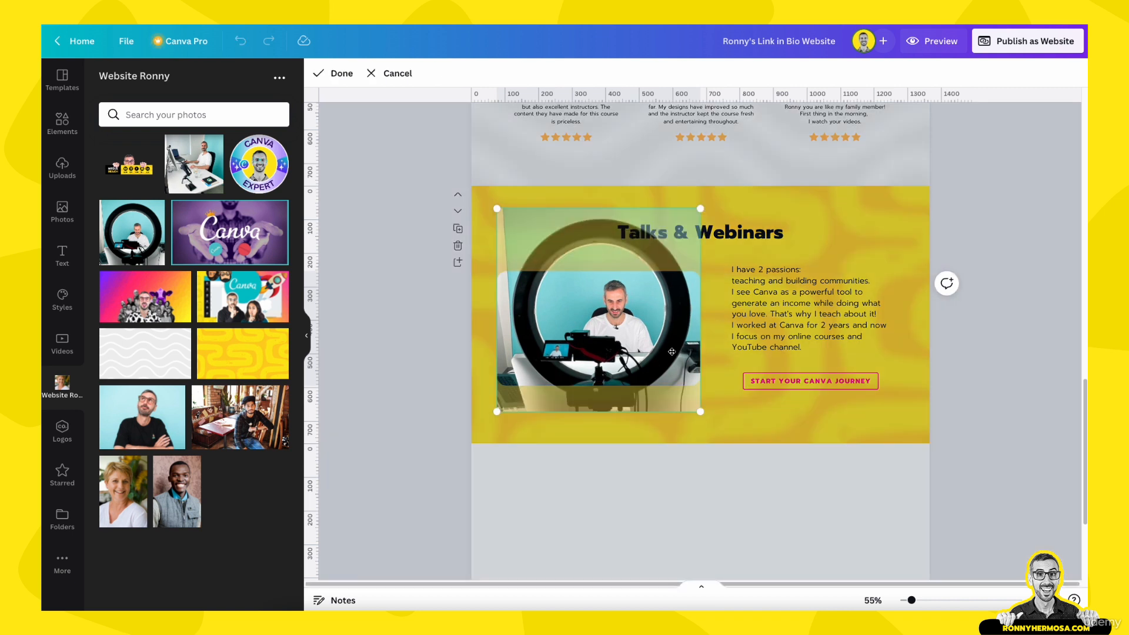
{"action": "left_click_drag", "start_coordinate": [700, 415], "coordinate": [716, 429]}
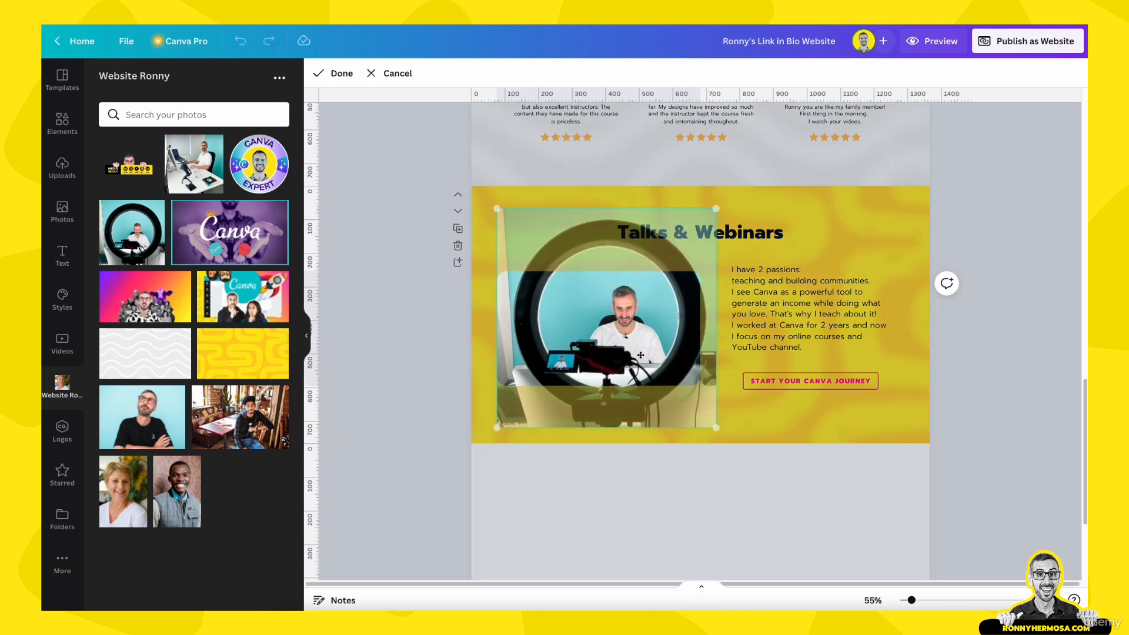
{"action": "left_click_drag", "start_coordinate": [623, 340], "coordinate": [623, 336]}
{"action": "left_click", "coordinate": [359, 378]}
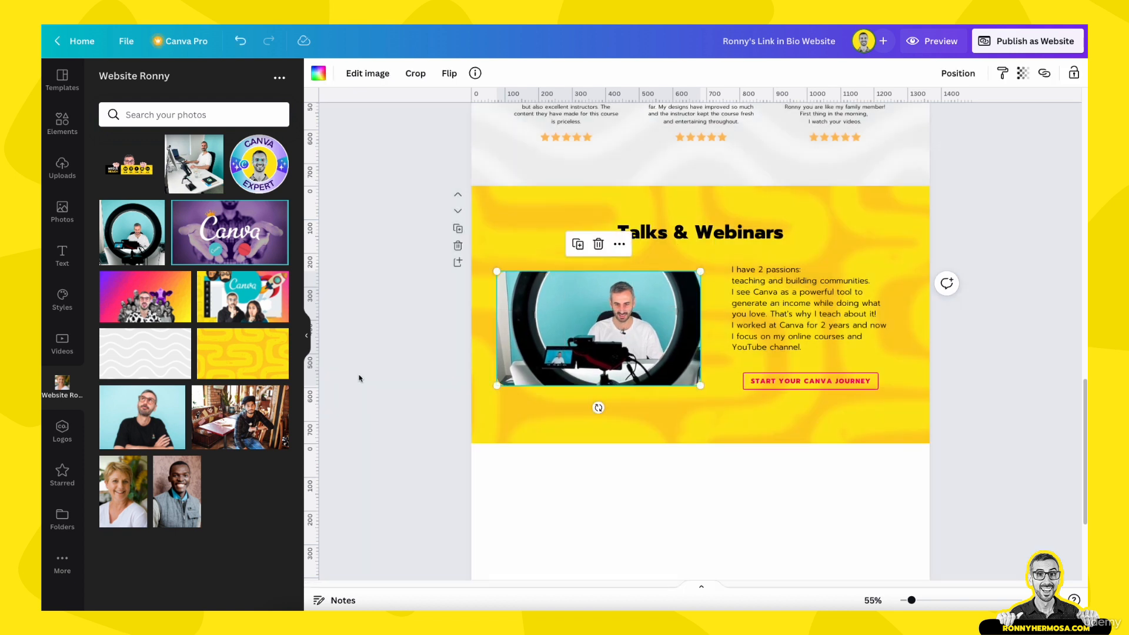
{"action": "left_click", "coordinate": [358, 378]}
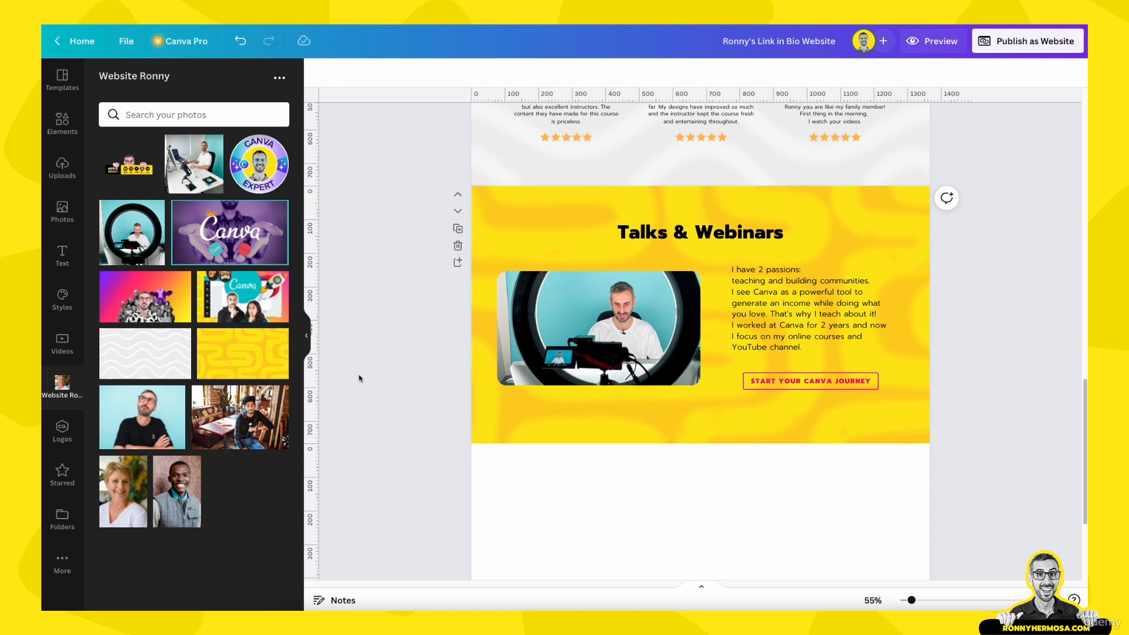
Fine-tune the crop, nudging the photo left and tightening it to centre the presenter
{"action": "double_click", "coordinate": [607, 327]}
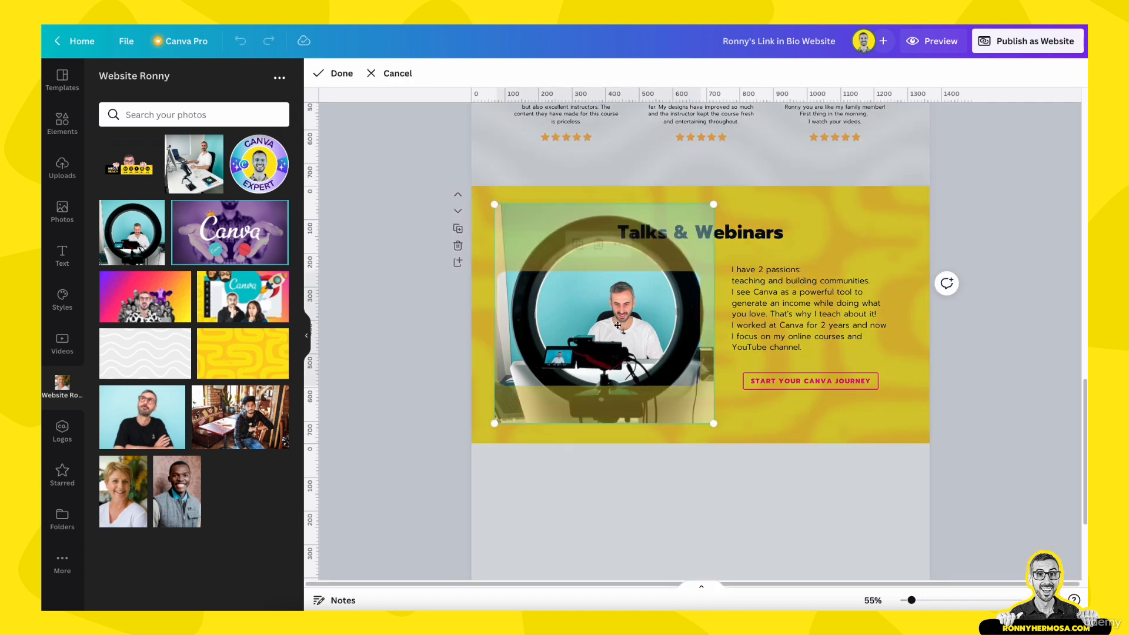
{"action": "left_click_drag", "start_coordinate": [607, 326], "coordinate": [601, 324]}
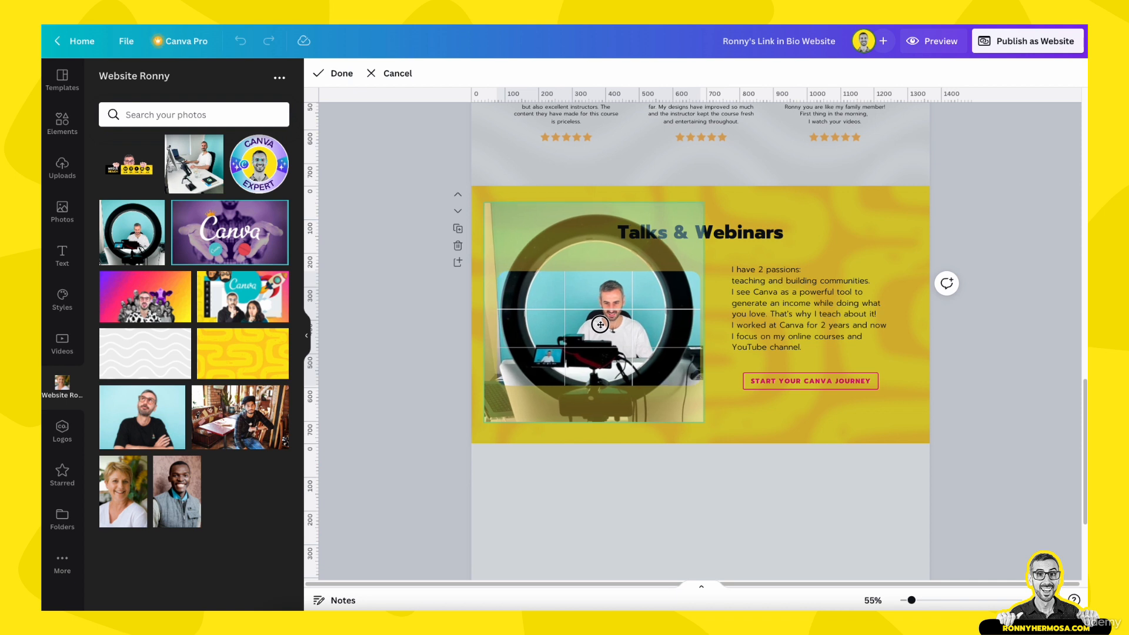
{"action": "left_click", "coordinate": [415, 357]}
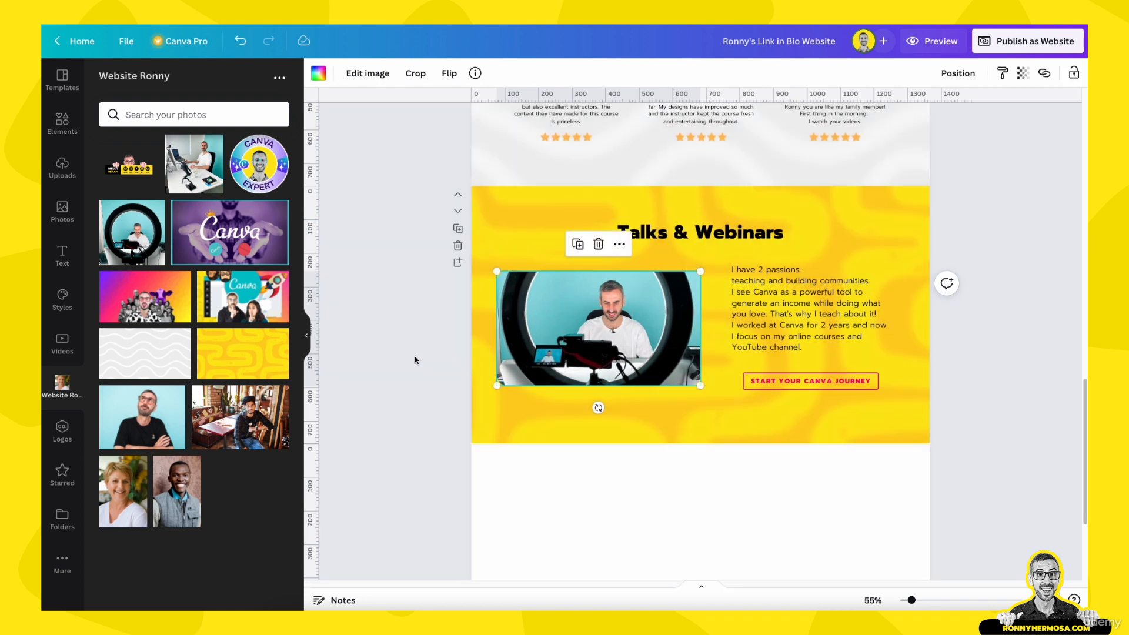
{"action": "left_click", "coordinate": [414, 360]}
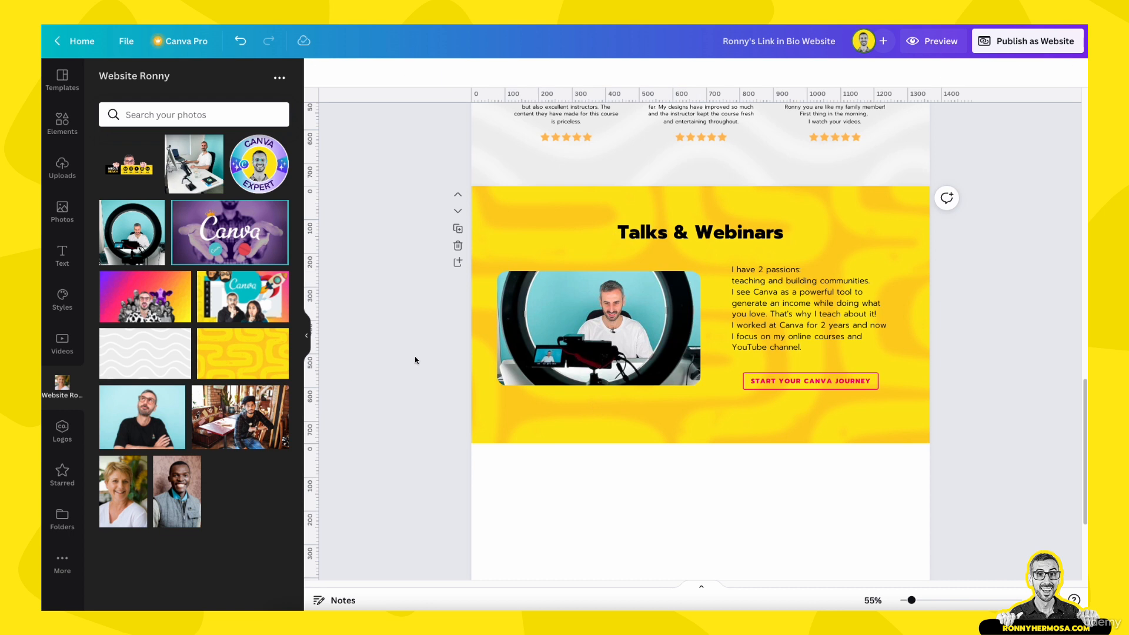
{"action": "double_click", "coordinate": [512, 271]}
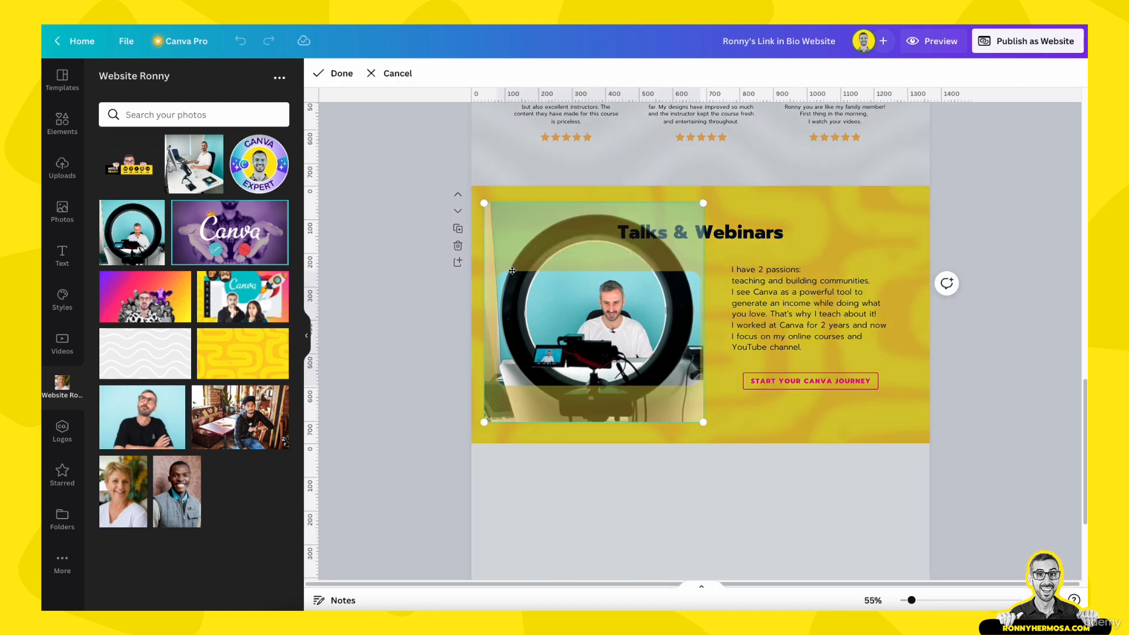
{"action": "left_click_drag", "start_coordinate": [480, 207], "coordinate": [484, 211]}
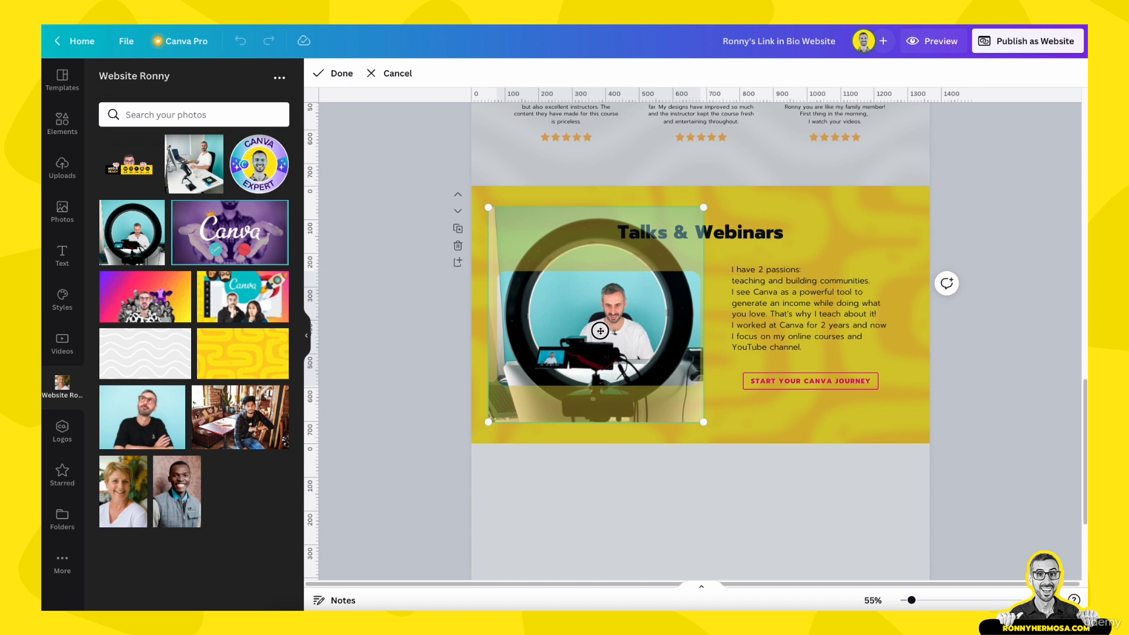
{"action": "left_click_drag", "start_coordinate": [602, 331], "coordinate": [600, 328]}
{"action": "left_click", "coordinate": [421, 352]}
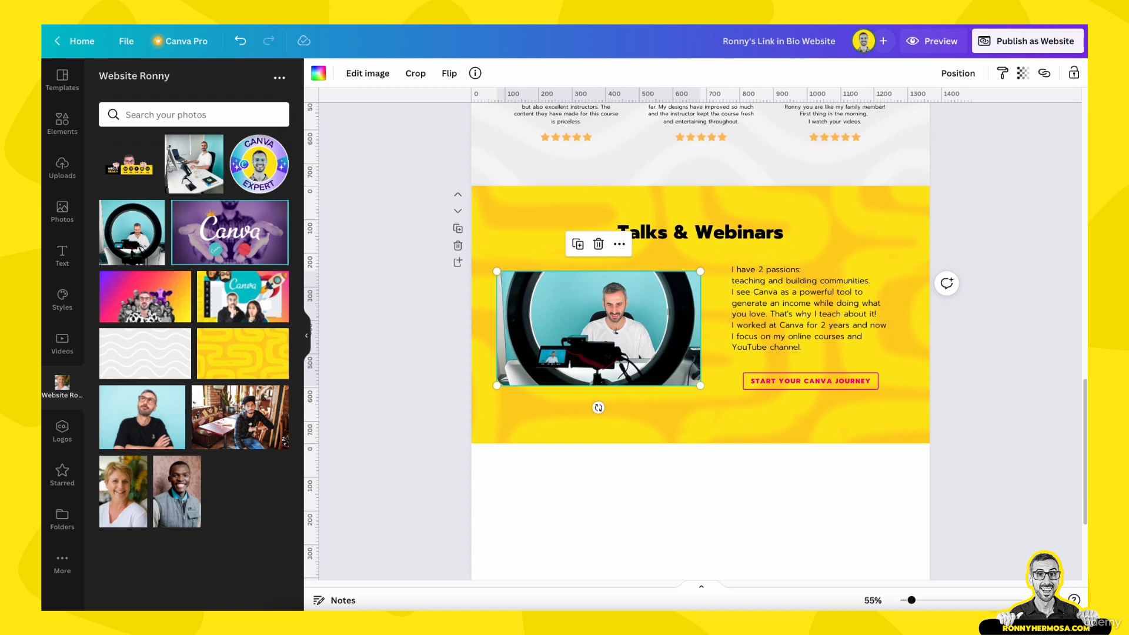
Paste the talks and webinars in over 20 countries description into the paragraph and nudge it down
{"action": "left_click", "coordinate": [832, 325]}
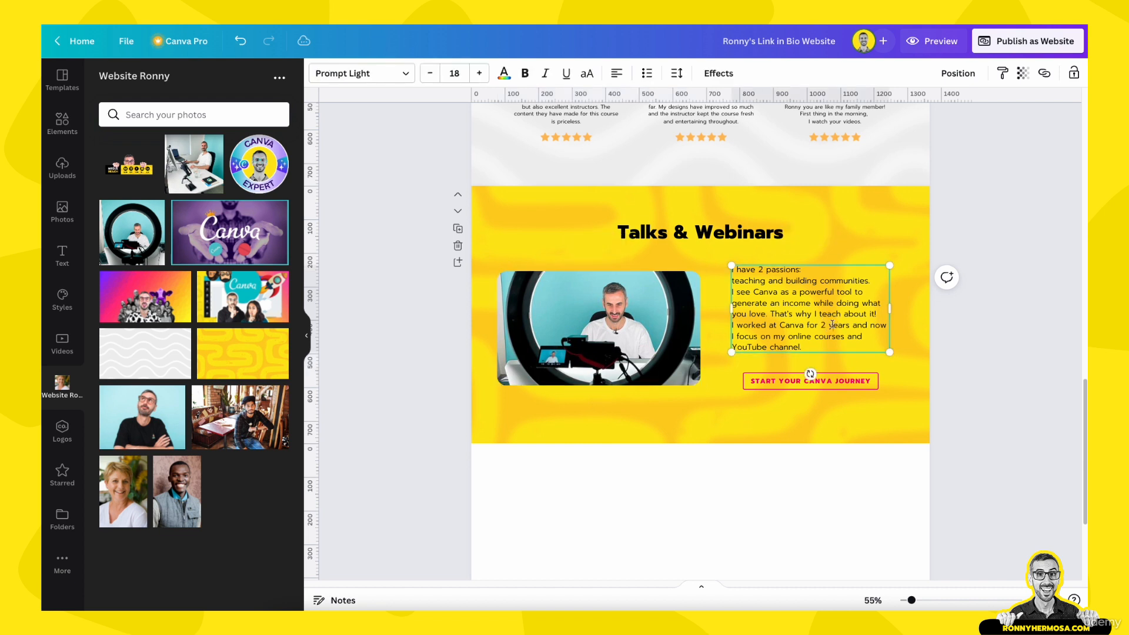
{"action": "double_click", "coordinate": [832, 325]}
{"action": "type", "text": "I deliver talks and webinars about Canva, Personal Branding and Content Creation. I've led training sessions, workshops, and consultancies in over 20 countries for people and companies including Facebook, Canva, the City of Sydney & Oxfam."}
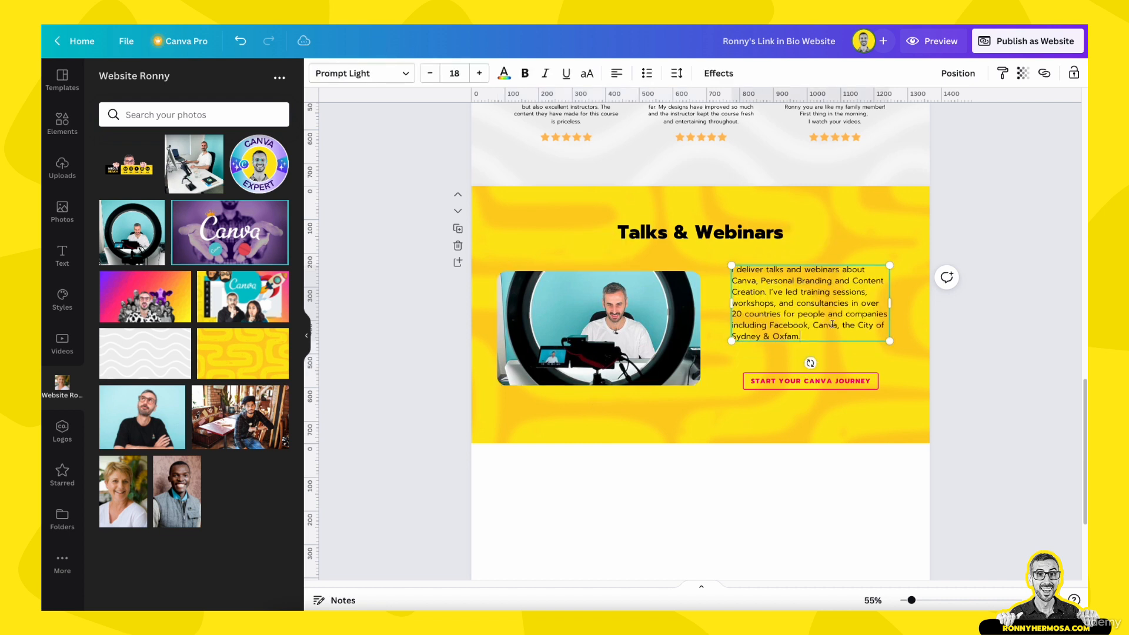
{"action": "left_click", "coordinate": [901, 380]}
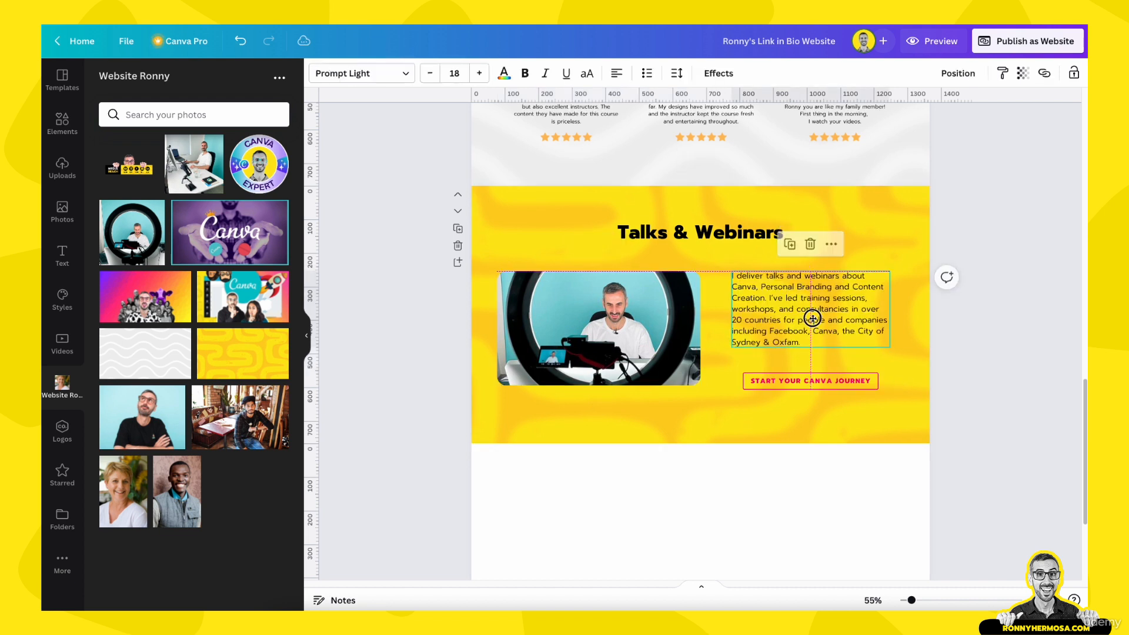
{"action": "left_click_drag", "start_coordinate": [814, 324], "coordinate": [814, 329]}
{"action": "left_click", "coordinate": [917, 389]}
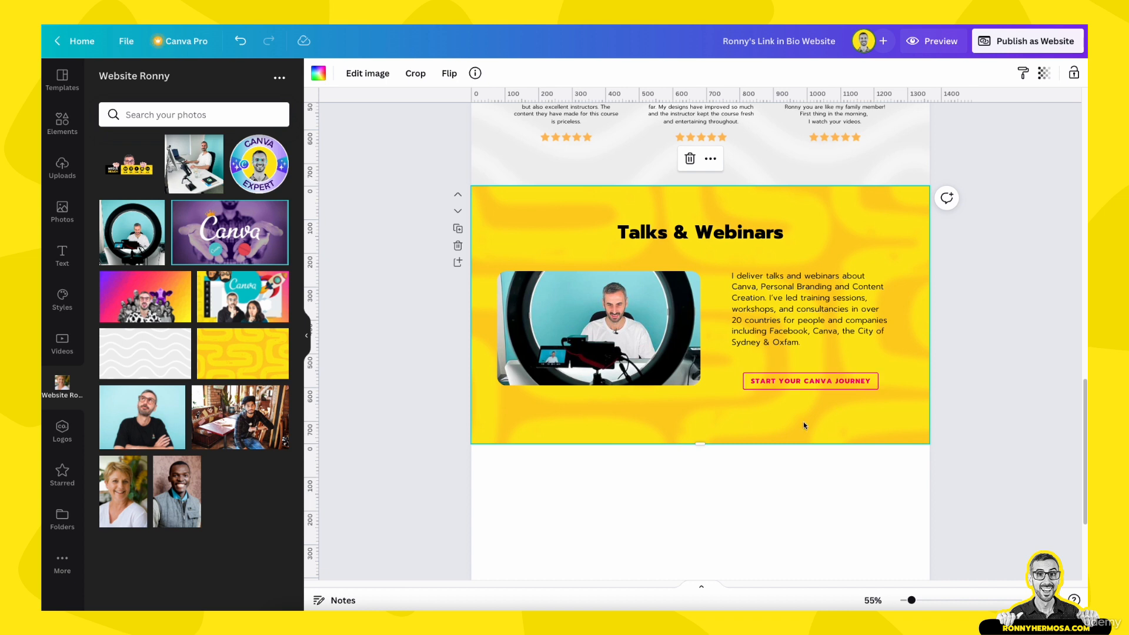
Nudge the button up slightly and relabel it 'BOOK ME FOR YOUR EVENT'
{"action": "left_click", "coordinate": [810, 381]}
{"action": "left_click_drag", "start_coordinate": [810, 381], "coordinate": [810, 376]}
{"action": "left_click", "coordinate": [799, 376]}
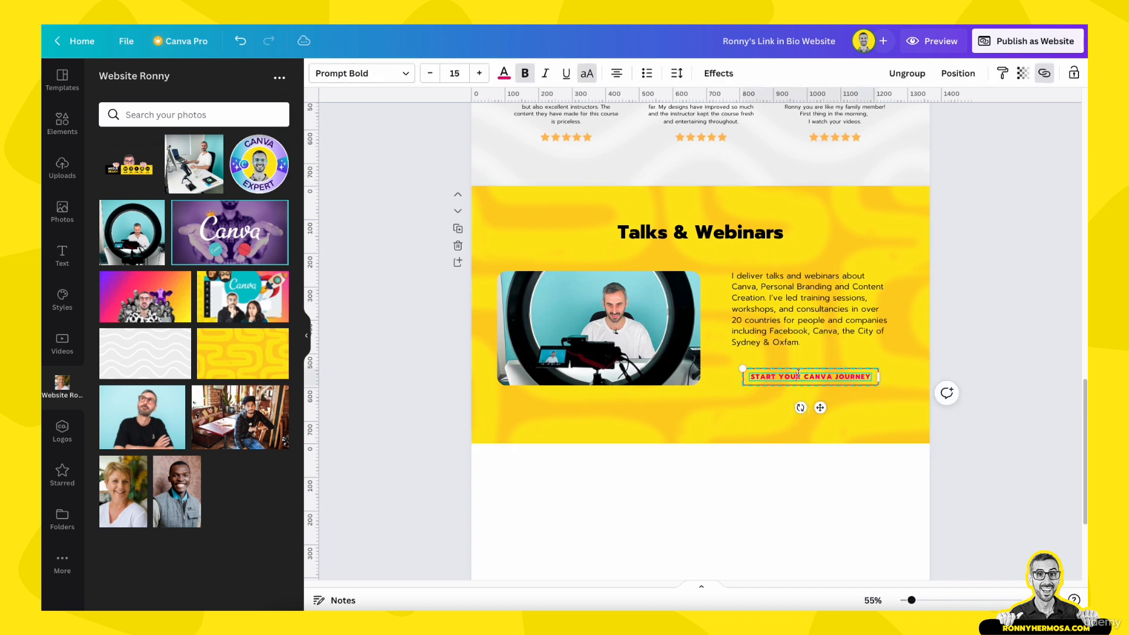
{"action": "key", "text": "ctrl+a"}
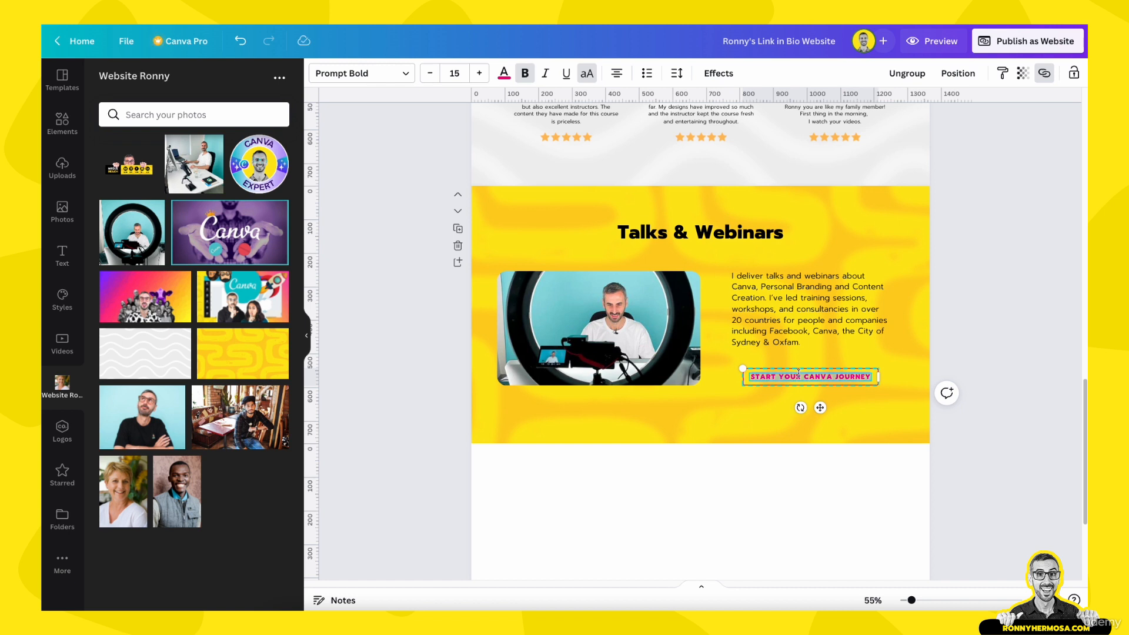
{"action": "type", "text": "BOOK ME FOR YOUR"}
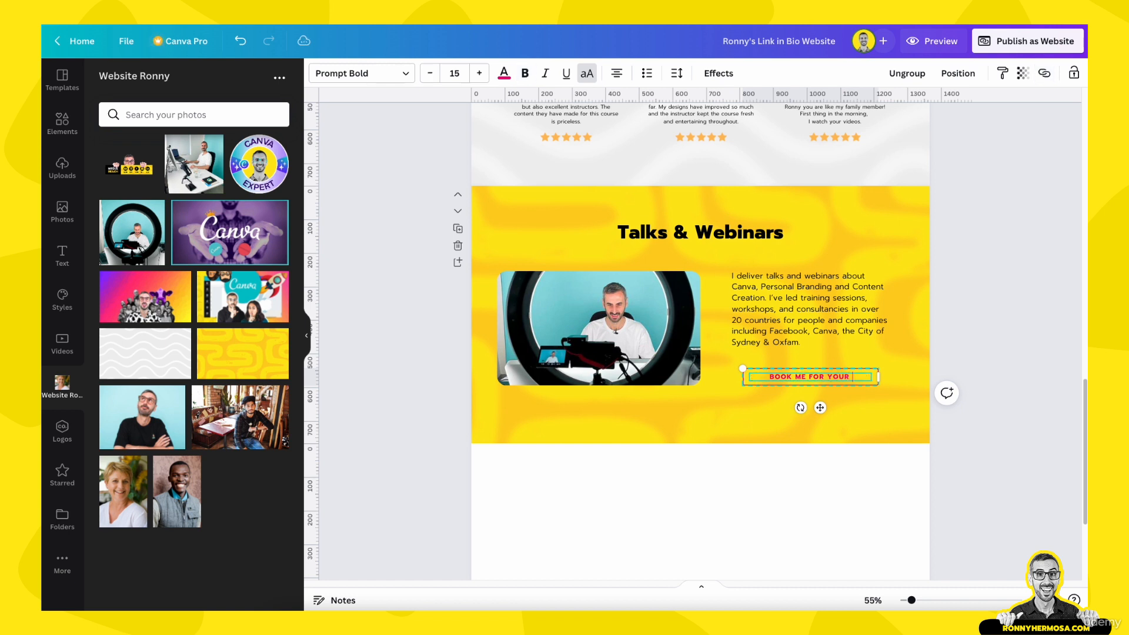
{"action": "type", "text": " EVENT"}
{"action": "left_click", "coordinate": [847, 421]}
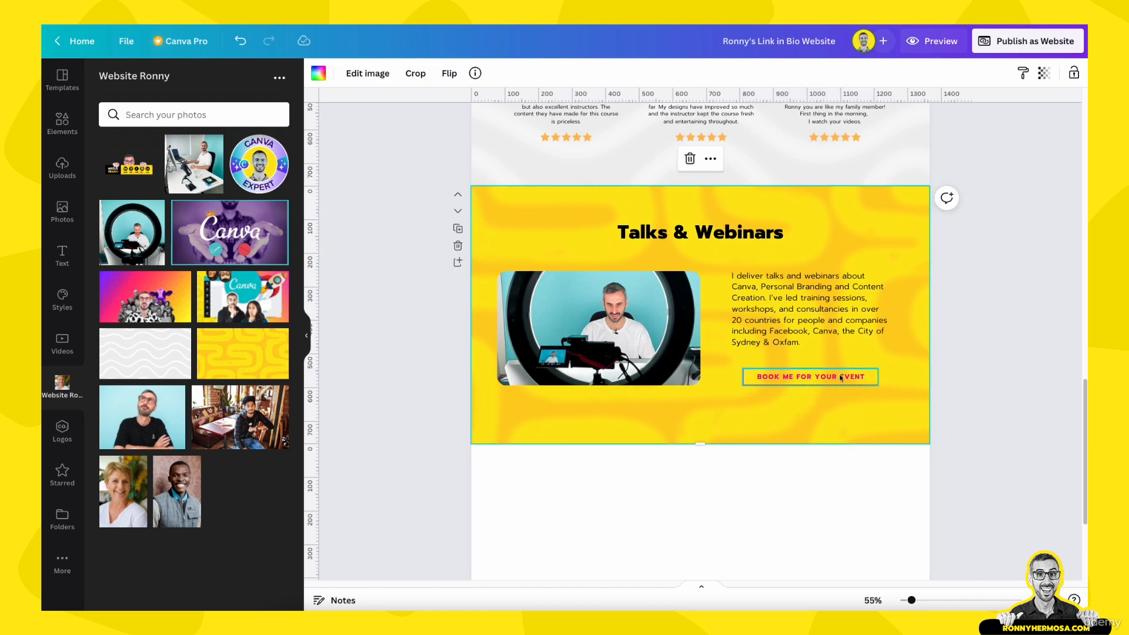
{"action": "left_click", "coordinate": [841, 379]}
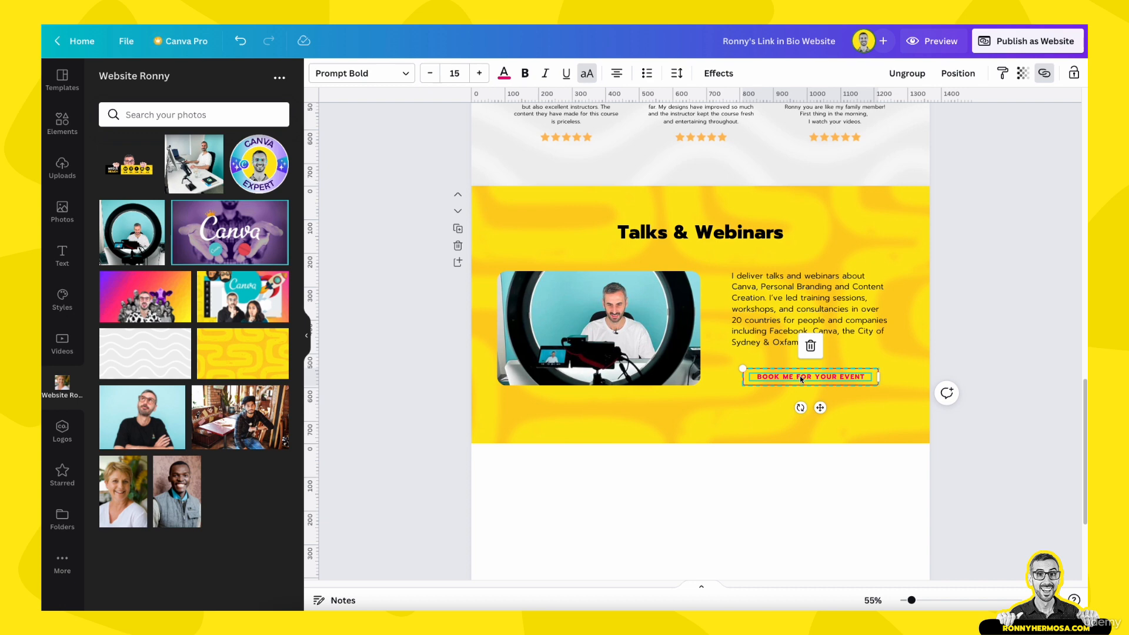
Compare its formatting with the START YOUR CANVA JOURNEY button above, then reselect it
{"action": "scroll", "coordinate": [800, 379], "scroll_direction": "up", "scroll_amount": 10}
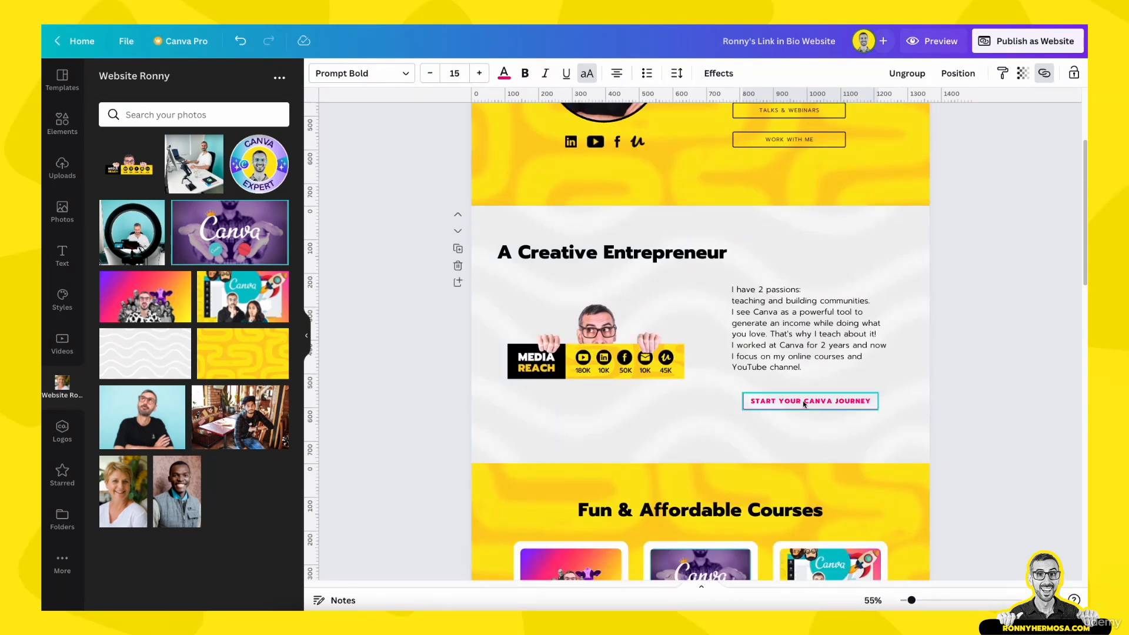
{"action": "double_click", "coordinate": [807, 399]}
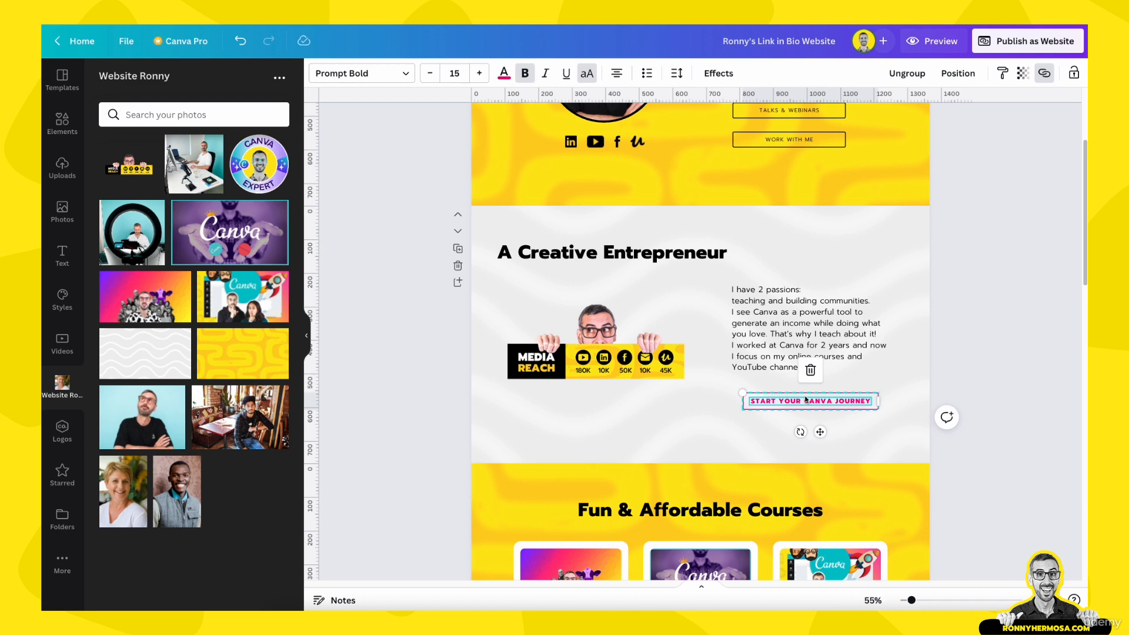
{"action": "scroll", "coordinate": [806, 399], "scroll_direction": "down", "scroll_amount": 10}
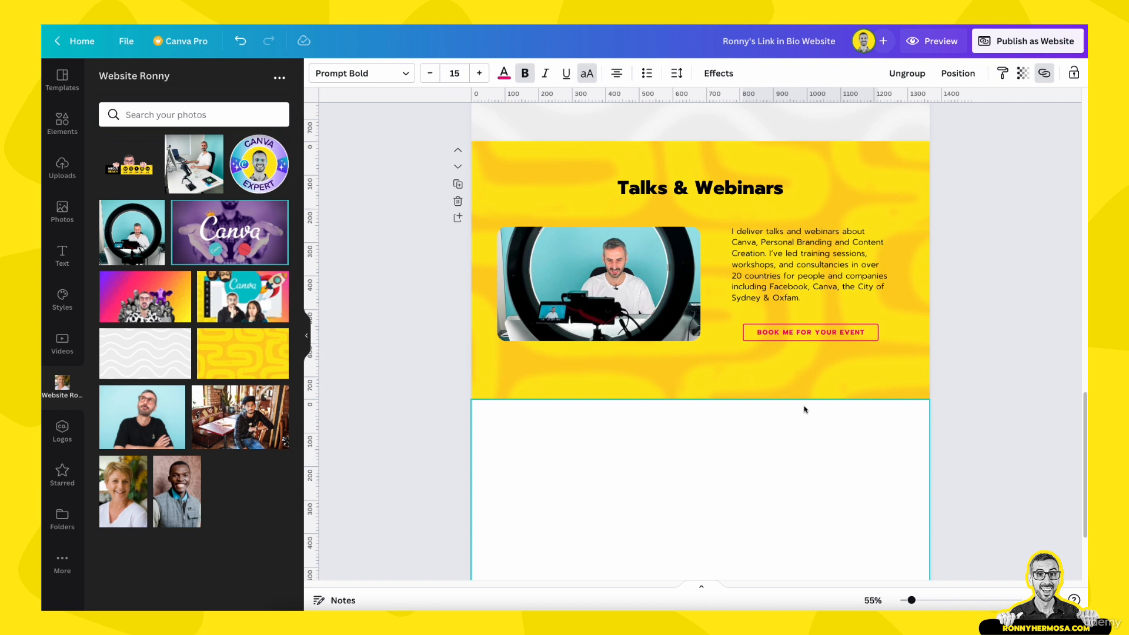
{"action": "left_click", "coordinate": [813, 330]}
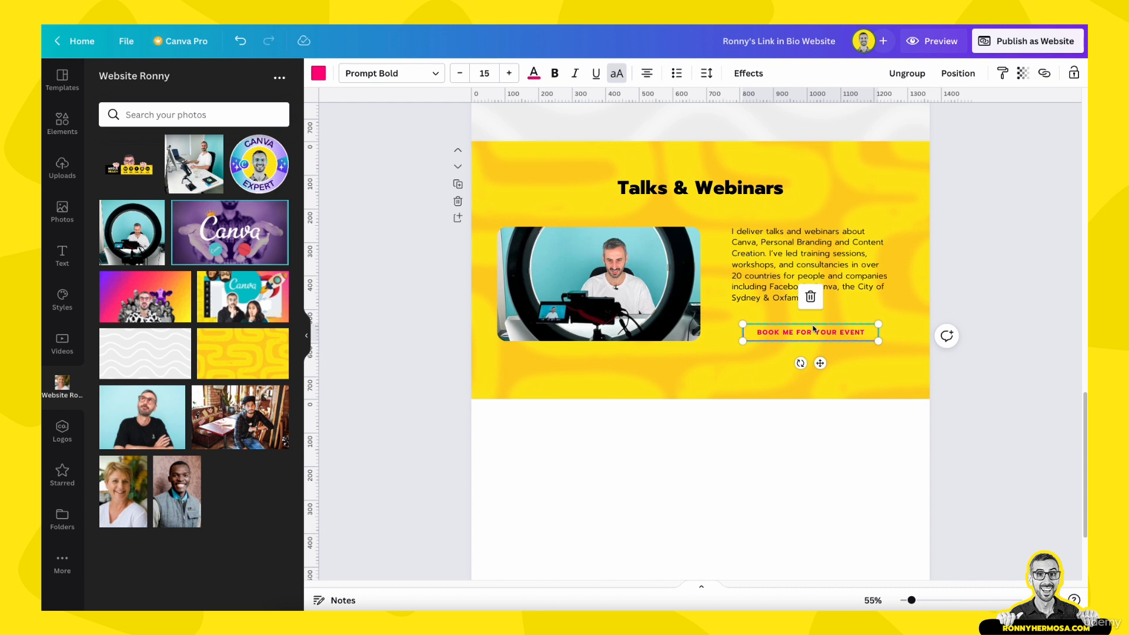
Enter the Messenger chat address as the booking button's link
{"action": "left_click", "coordinate": [1045, 73]}
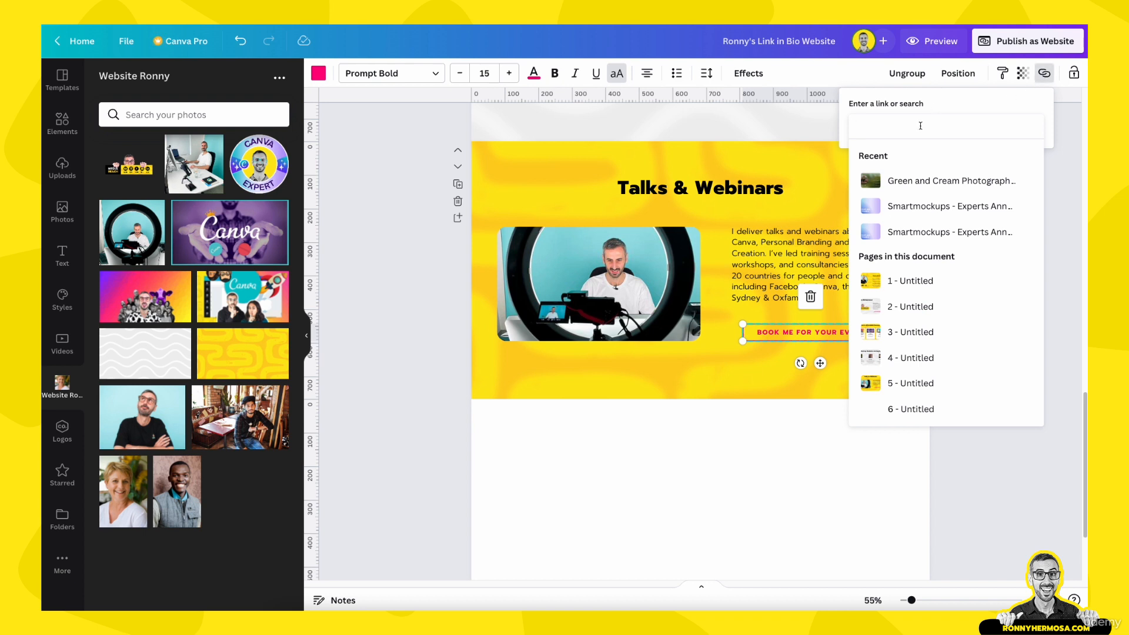
{"action": "type", "text": "m.me"}
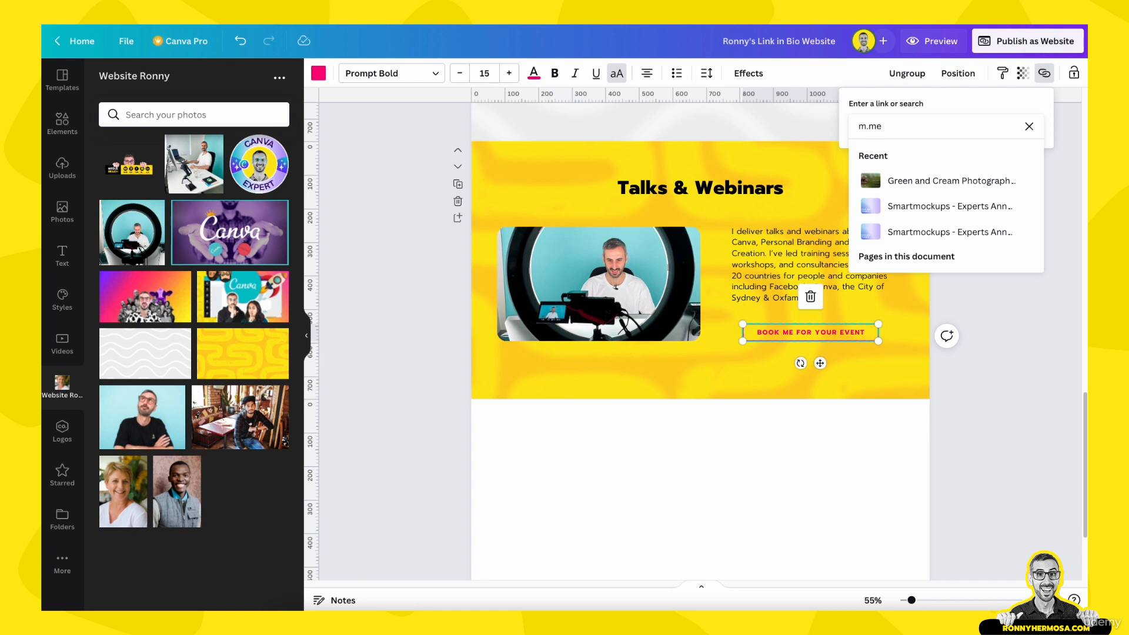
{"action": "type", "text": "/ronnyhermosa"}
{"action": "key", "text": "Return"}
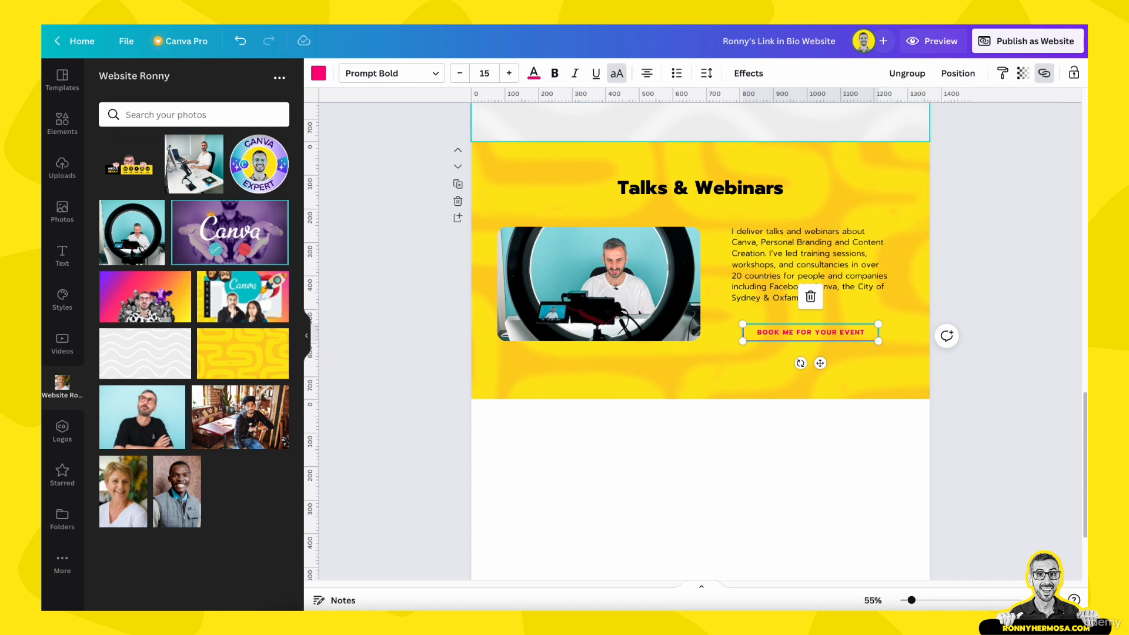
{"action": "left_click", "coordinate": [924, 382]}
{"action": "left_click", "coordinate": [826, 334]}
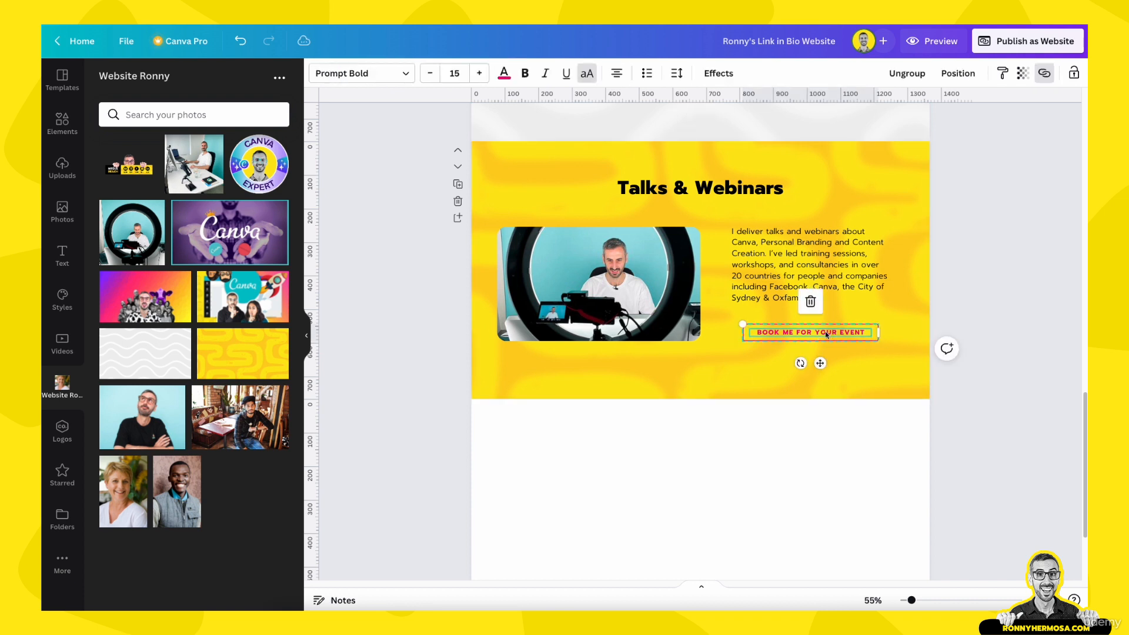
Review the booking button's link settings, which still show the old address
{"action": "left_click", "coordinate": [1044, 73]}
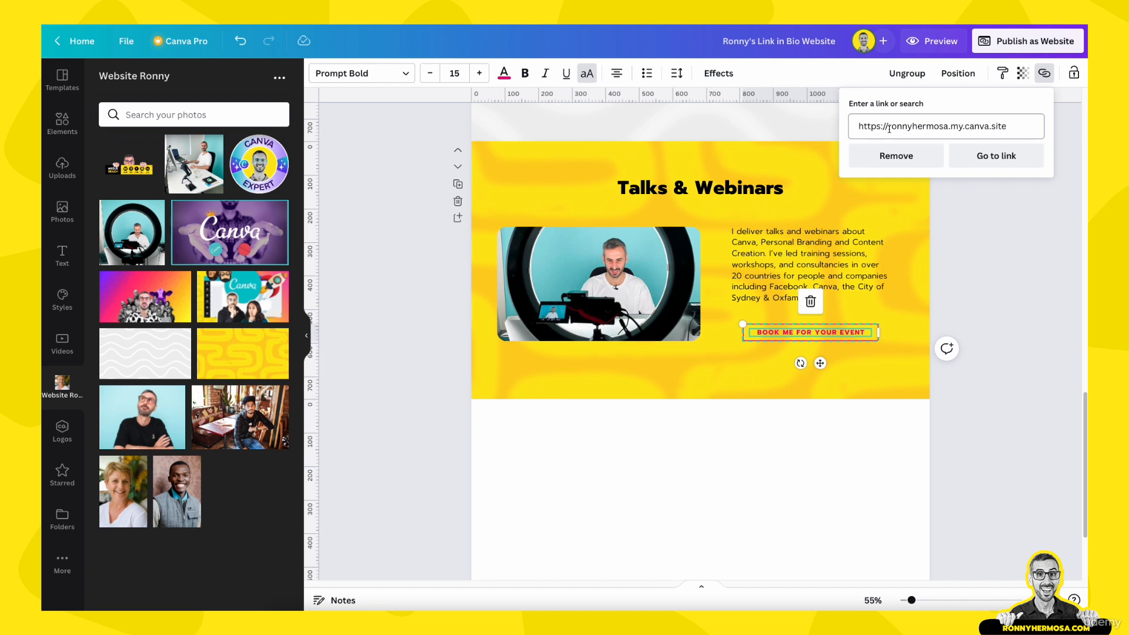
{"action": "left_click", "coordinate": [1034, 116]}
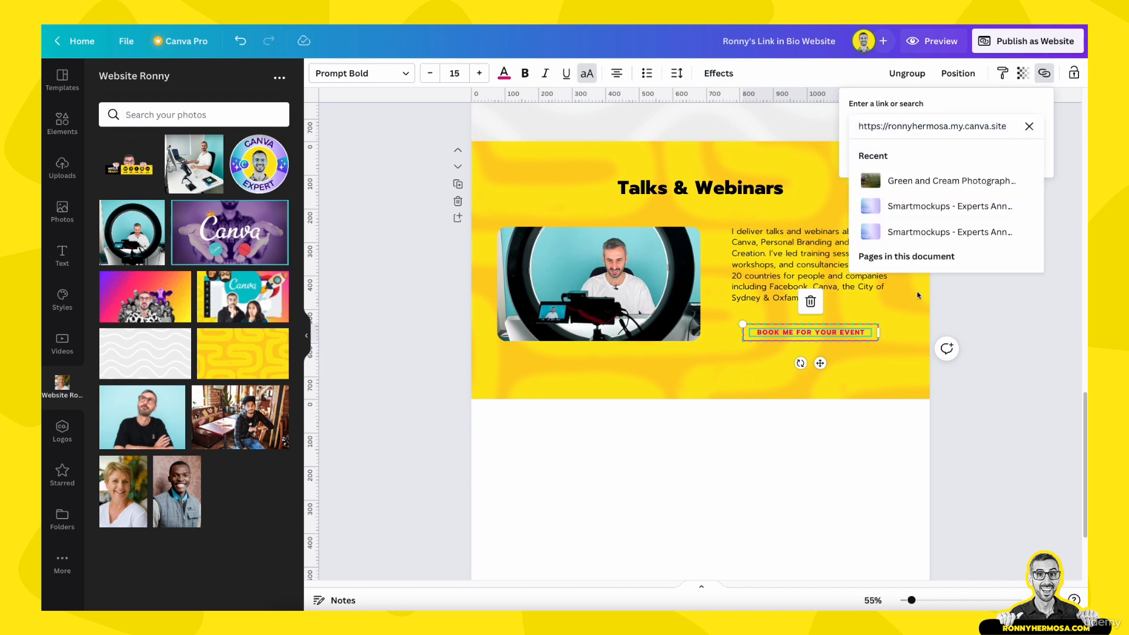
{"action": "left_click", "coordinate": [971, 339]}
{"action": "left_click", "coordinate": [918, 339]}
{"action": "left_click", "coordinate": [874, 335]}
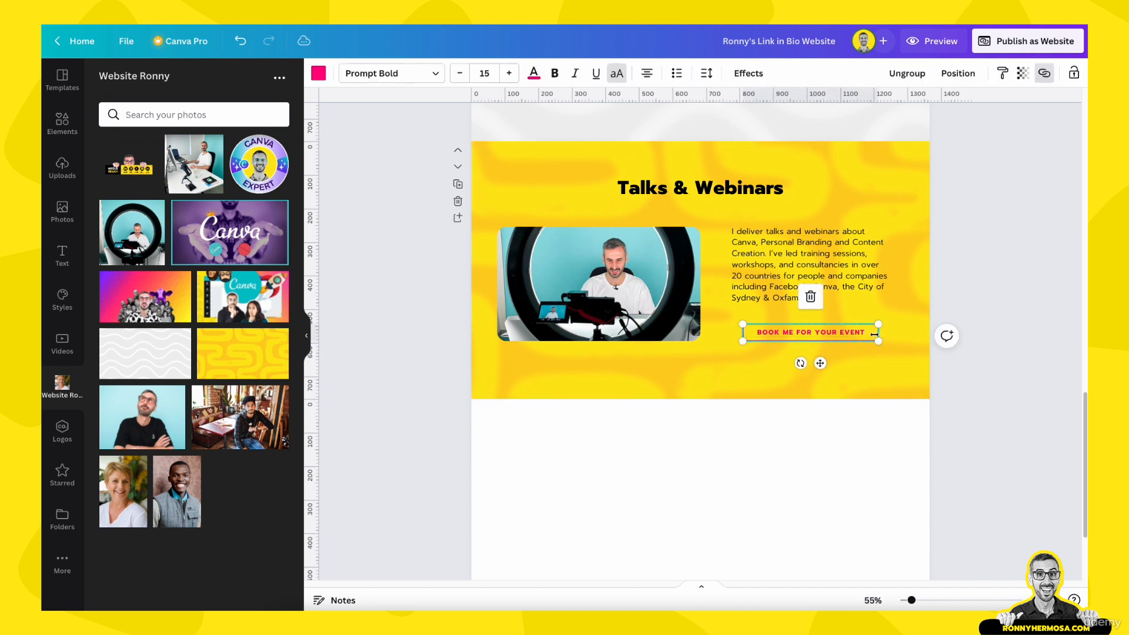
{"action": "left_click", "coordinate": [1045, 74]}
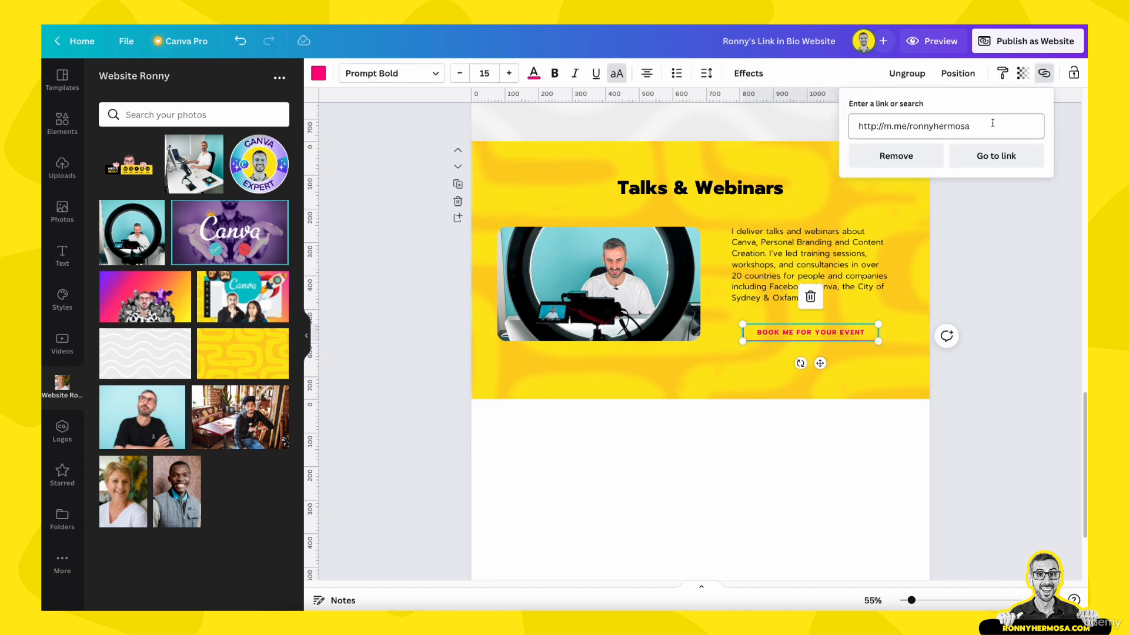
{"action": "left_click_drag", "start_coordinate": [991, 125], "coordinate": [846, 122]}
{"action": "key", "text": "ctrl+c"}
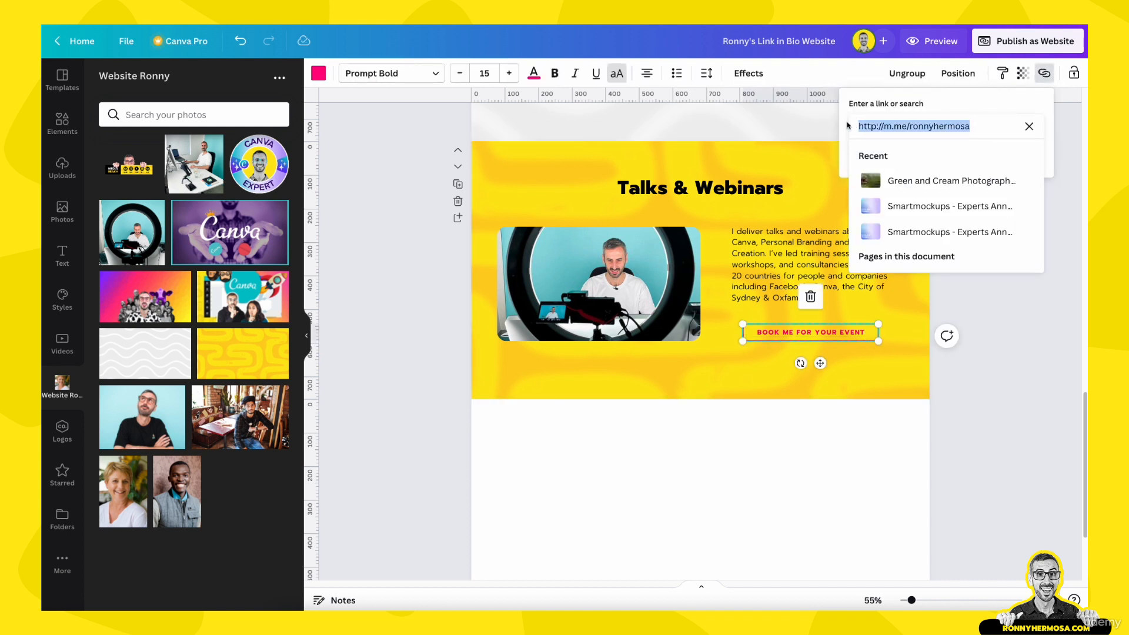
{"action": "left_click", "coordinate": [990, 330]}
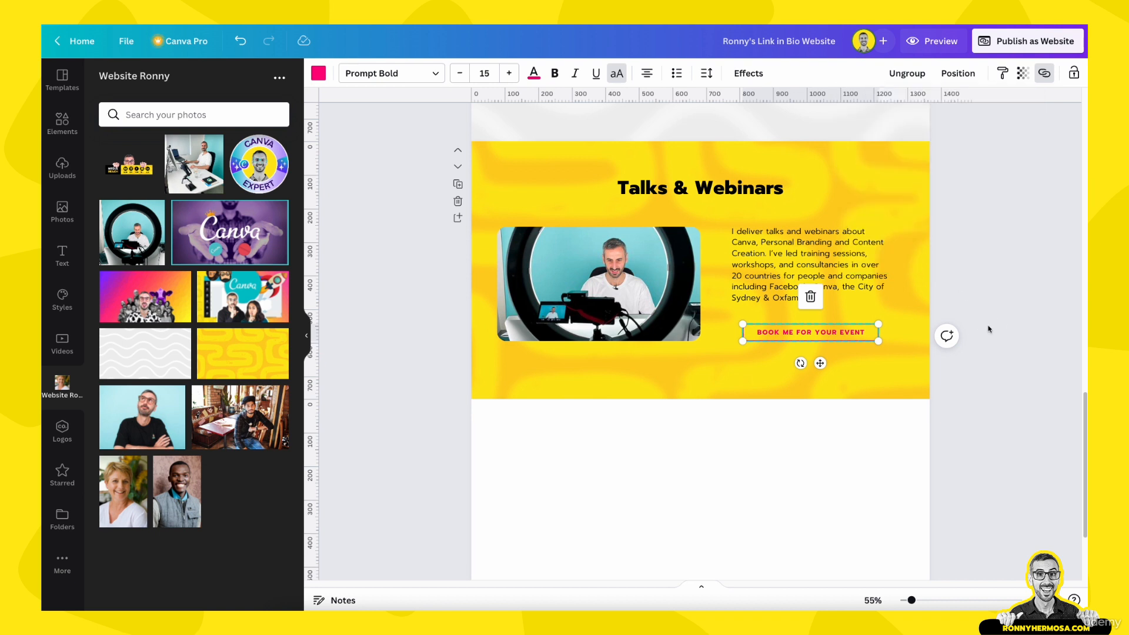
{"action": "left_click", "coordinate": [861, 370]}
{"action": "left_click", "coordinate": [854, 334]}
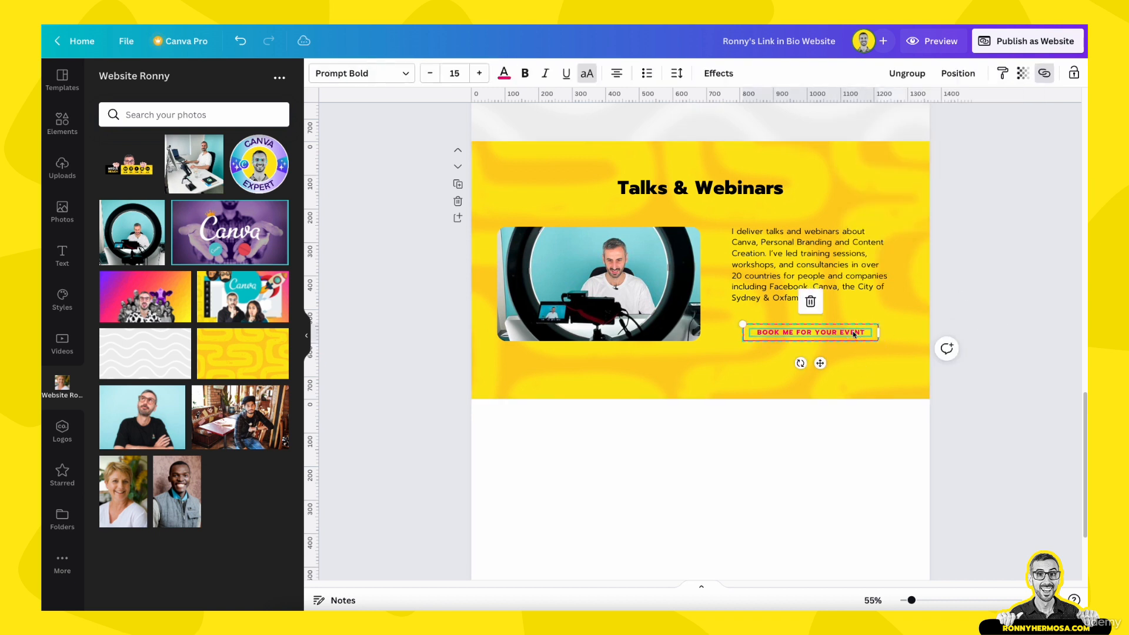
Replace the button's link with the pasted Messenger address and remove the text underline
{"action": "left_click", "coordinate": [1045, 73]}
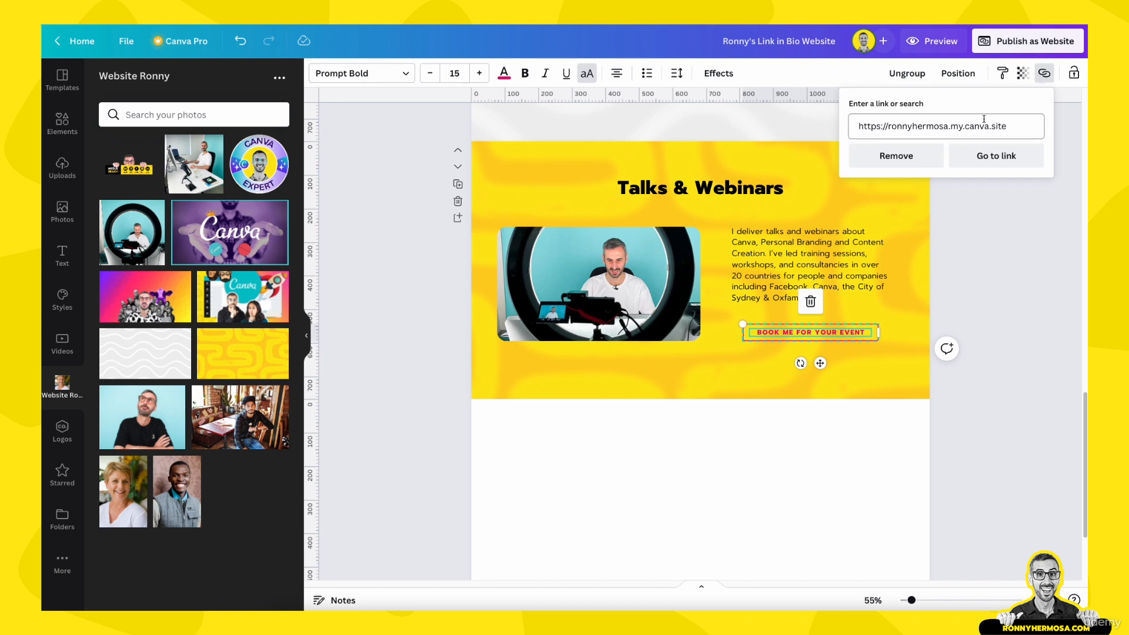
{"action": "triple_click", "coordinate": [983, 125]}
{"action": "key", "text": "ctrl+v"}
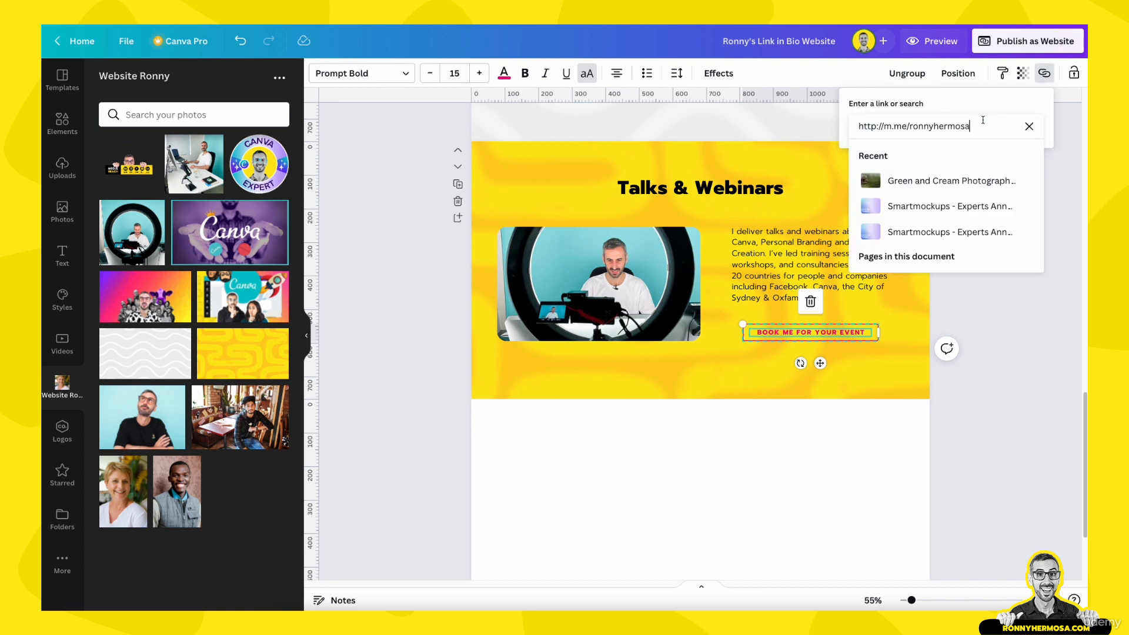
{"action": "key", "text": "Return"}
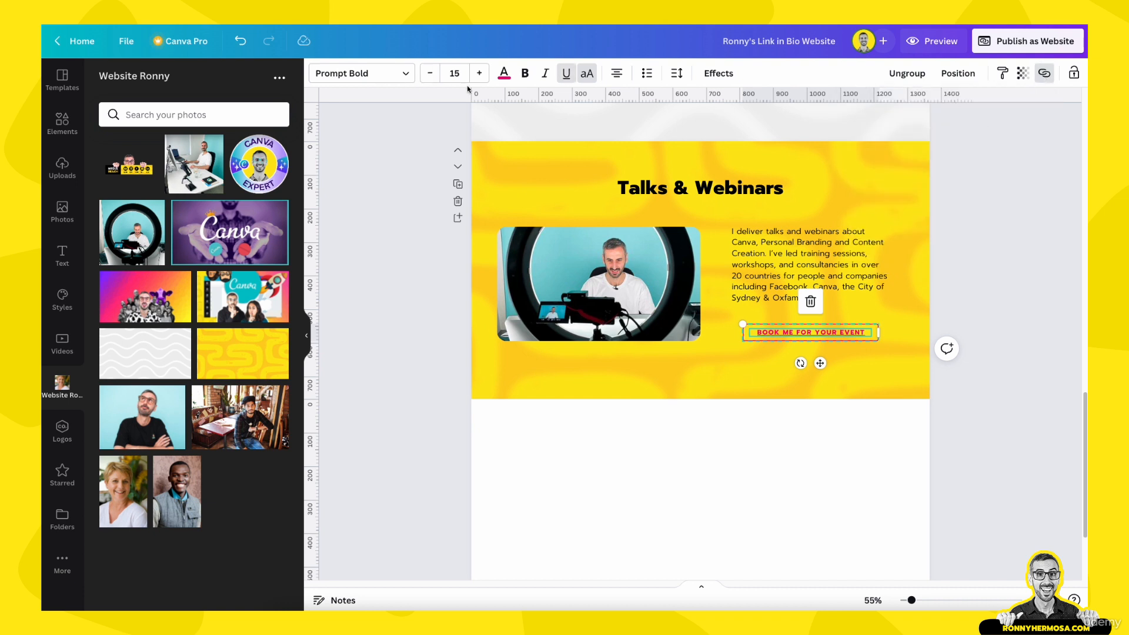
{"action": "left_click", "coordinate": [567, 73]}
{"action": "left_click", "coordinate": [976, 295]}
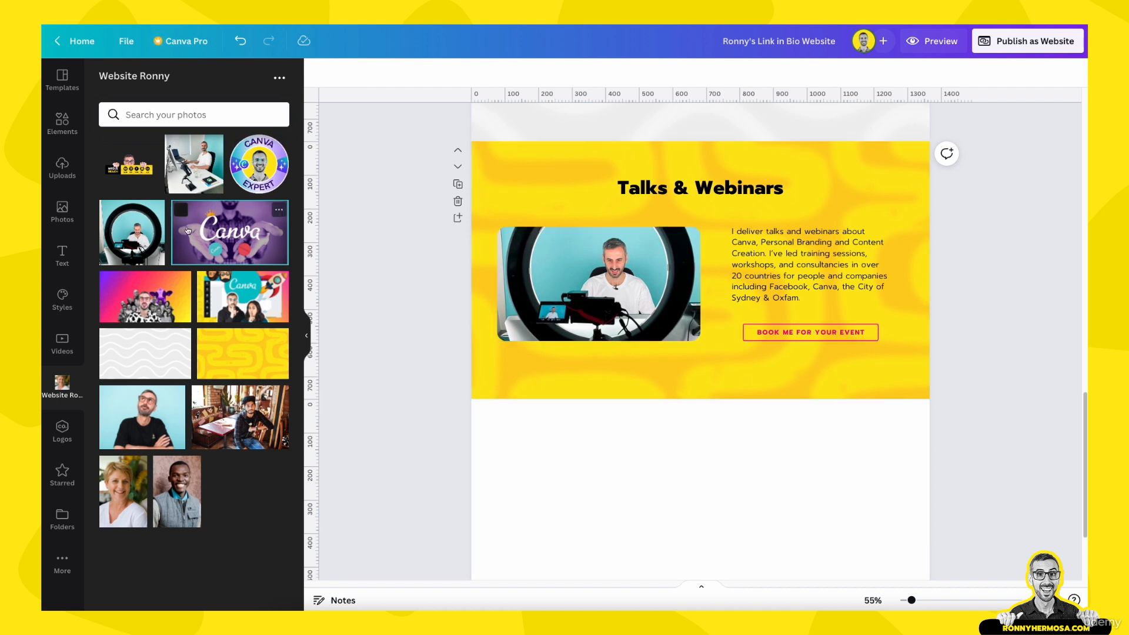
Shrink the CANVA EXPERT badge to about 137 px and place it over the ring-light photo's lower-right corner
{"action": "left_click", "coordinate": [260, 174]}
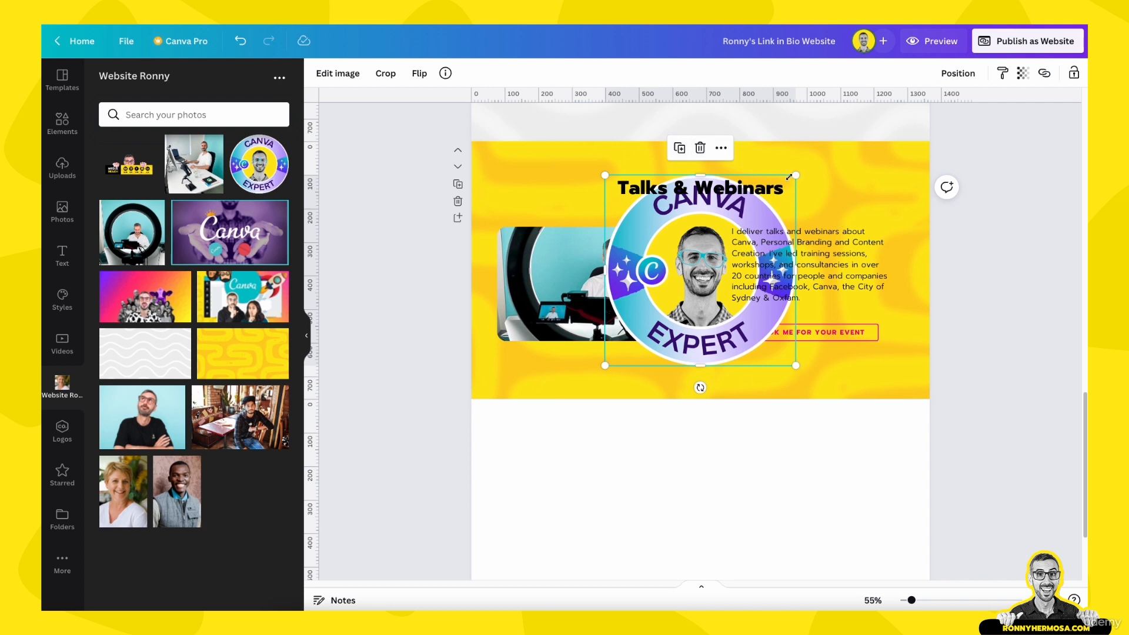
{"action": "left_click_drag", "start_coordinate": [783, 189], "coordinate": [695, 332]}
{"action": "key", "text": "super"}
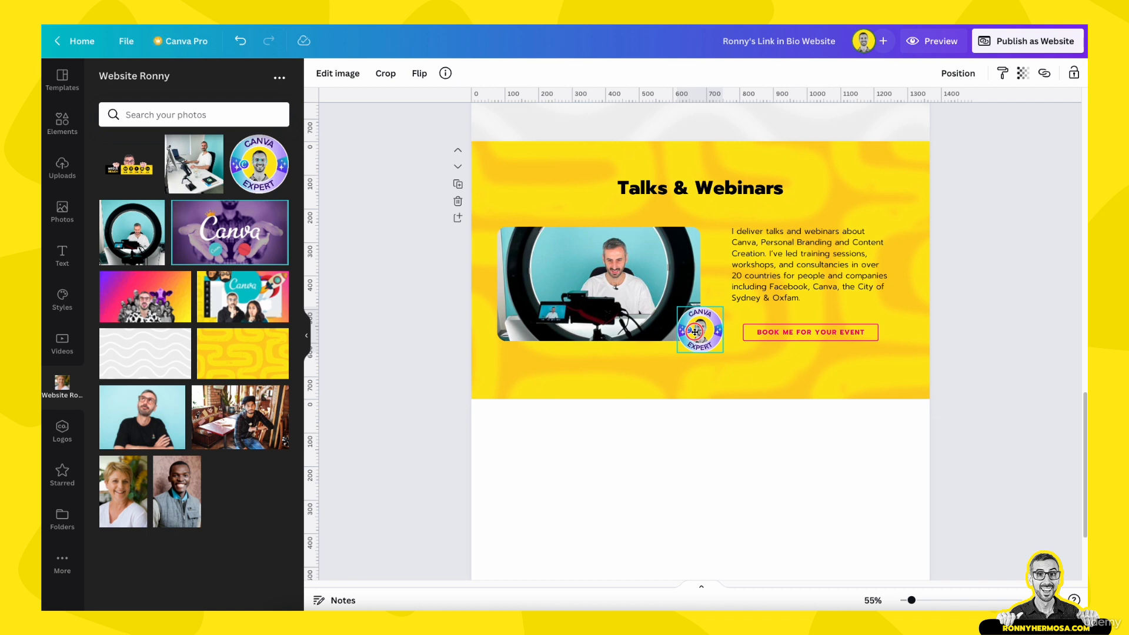
{"action": "left_click_drag", "start_coordinate": [695, 332], "coordinate": [696, 332]}
{"action": "mouse_move", "coordinate": [695, 332]}
{"action": "left_mouse_down"}
{"action": "mouse_move", "coordinate": [709, 364]}
{"action": "mouse_move", "coordinate": [684, 335]}
{"action": "mouse_move", "coordinate": [699, 339]}
{"action": "left_mouse_up"}
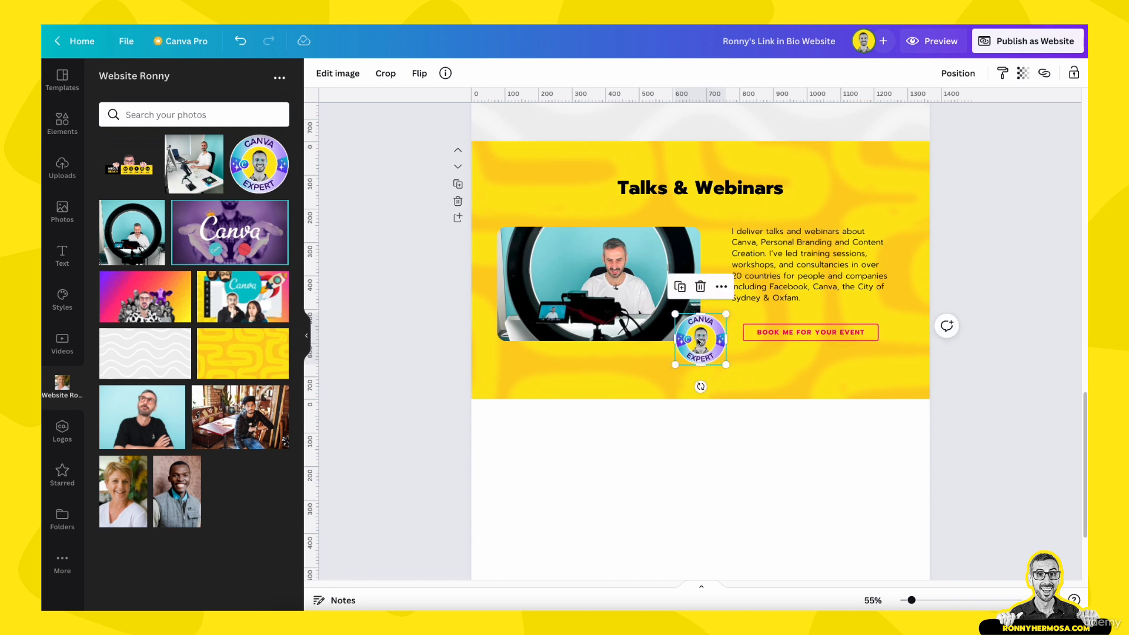
{"action": "left_click", "coordinate": [782, 365]}
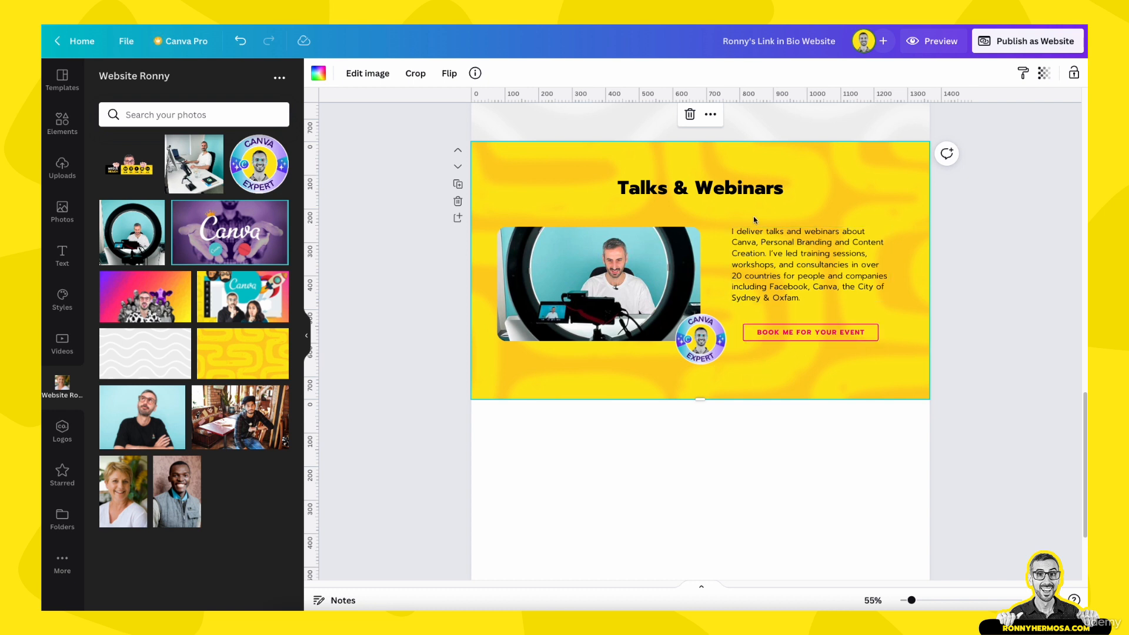
Preview the website in phone layout and scroll down through the sections
{"action": "left_click", "coordinate": [947, 51]}
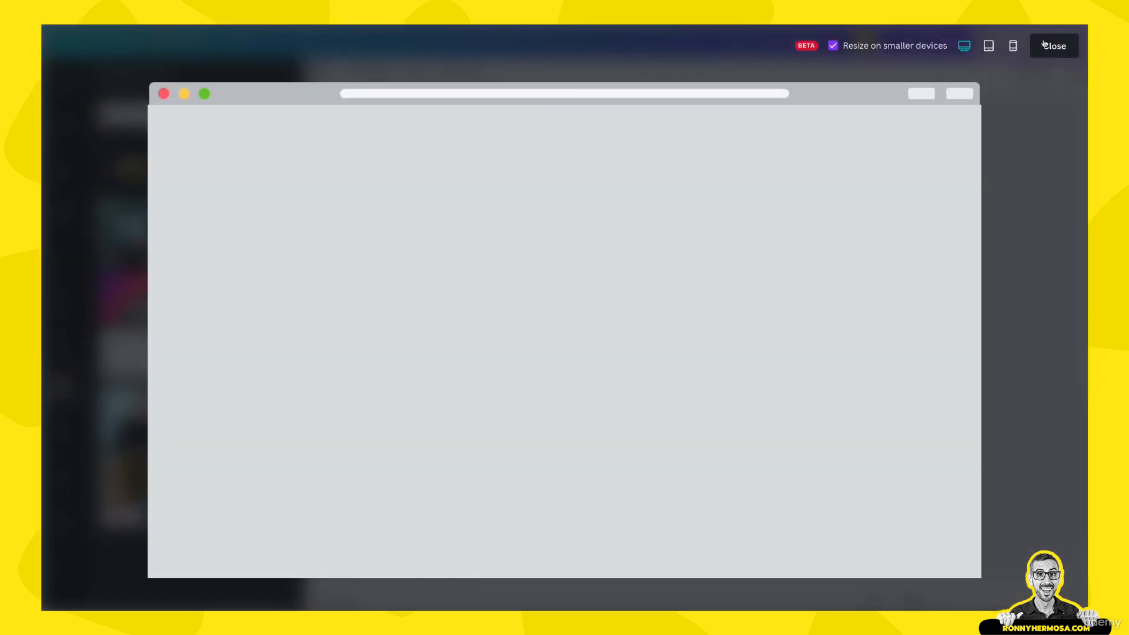
{"action": "left_click", "coordinate": [1012, 46]}
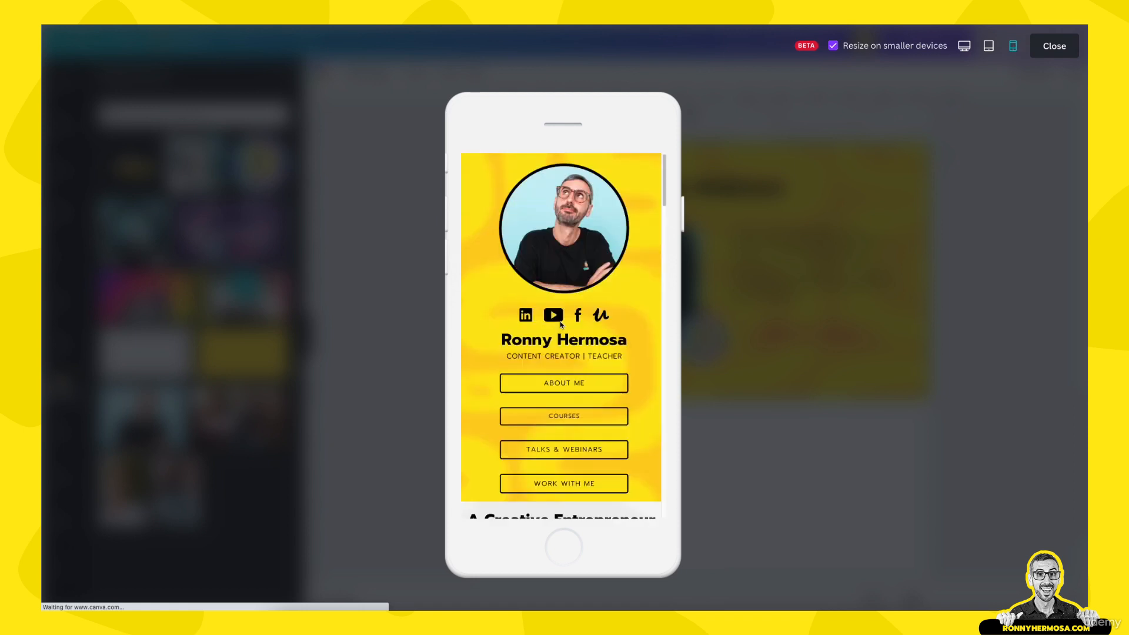
{"action": "scroll", "coordinate": [561, 324], "scroll_direction": "down", "scroll_amount": 15}
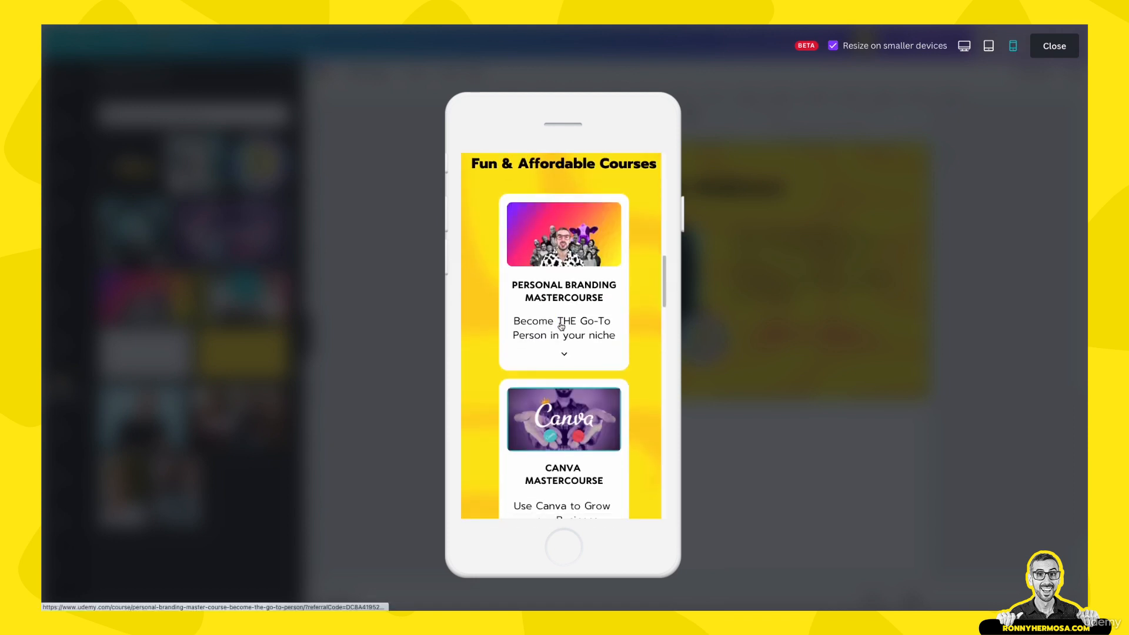
{"action": "scroll", "coordinate": [561, 326], "scroll_direction": "down", "scroll_amount": 10}
{"action": "scroll", "coordinate": [561, 326], "scroll_direction": "down", "scroll_amount": 5}
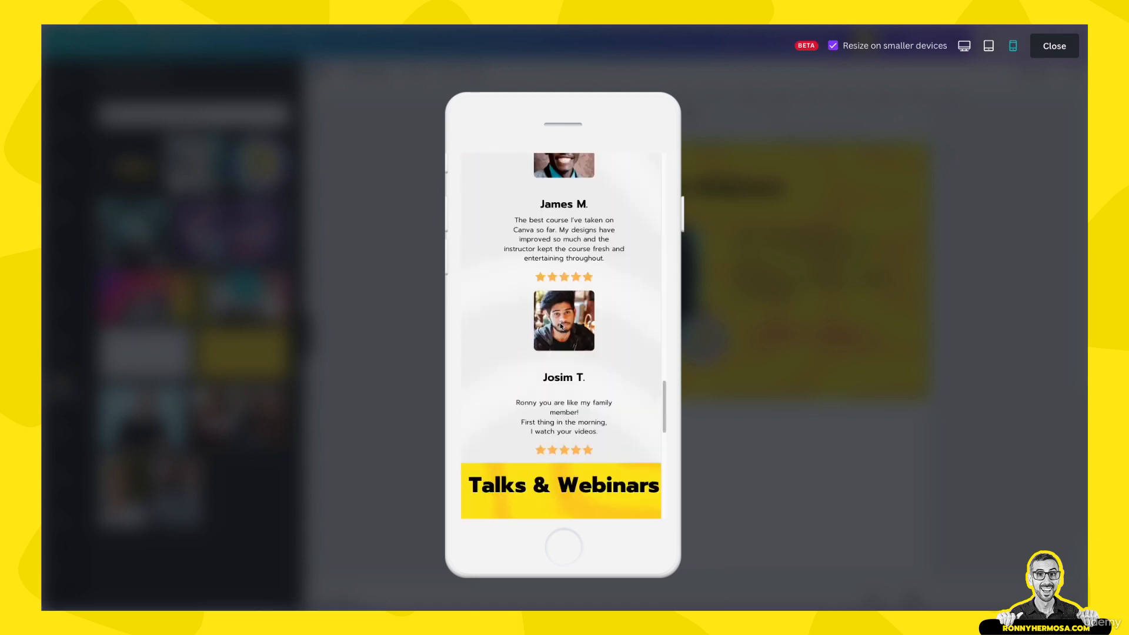
{"action": "scroll", "coordinate": [561, 326], "scroll_direction": "down", "scroll_amount": 5}
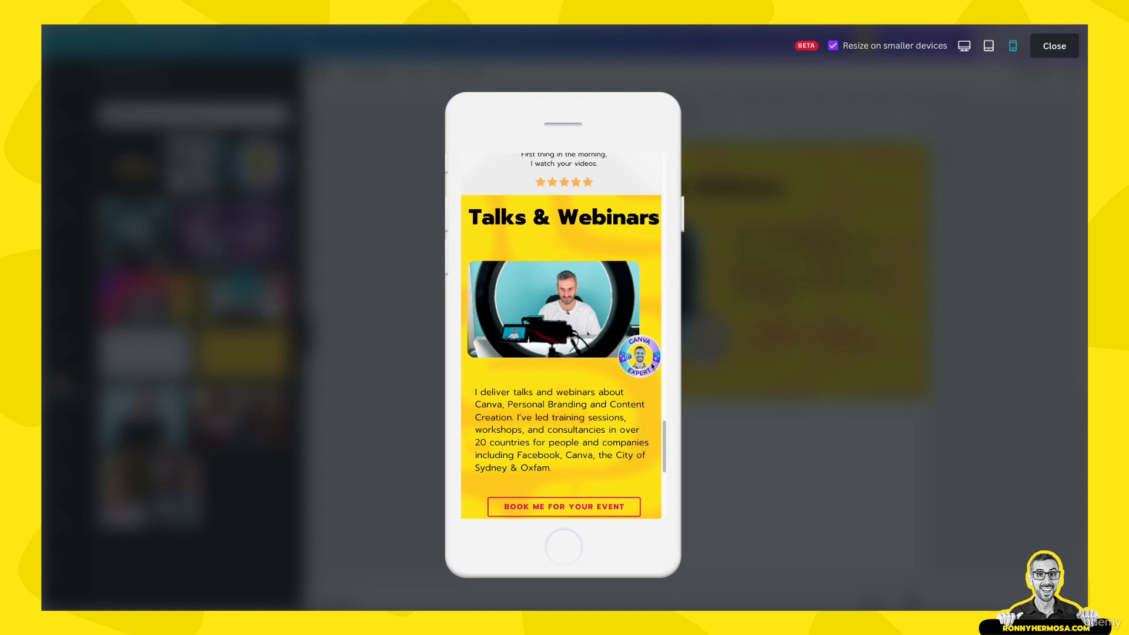
{"action": "scroll", "coordinate": [562, 376], "scroll_direction": "down", "scroll_amount": 1}
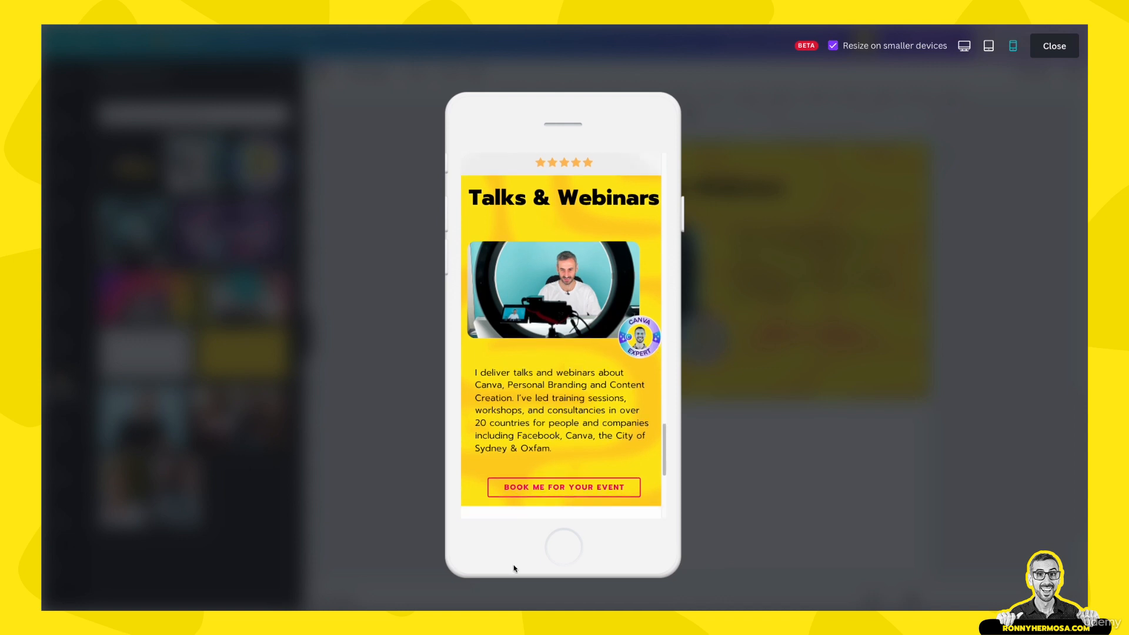
Test the 'Book me for your event' button's link, then exit the preview
{"action": "left_click", "coordinate": [541, 483]}
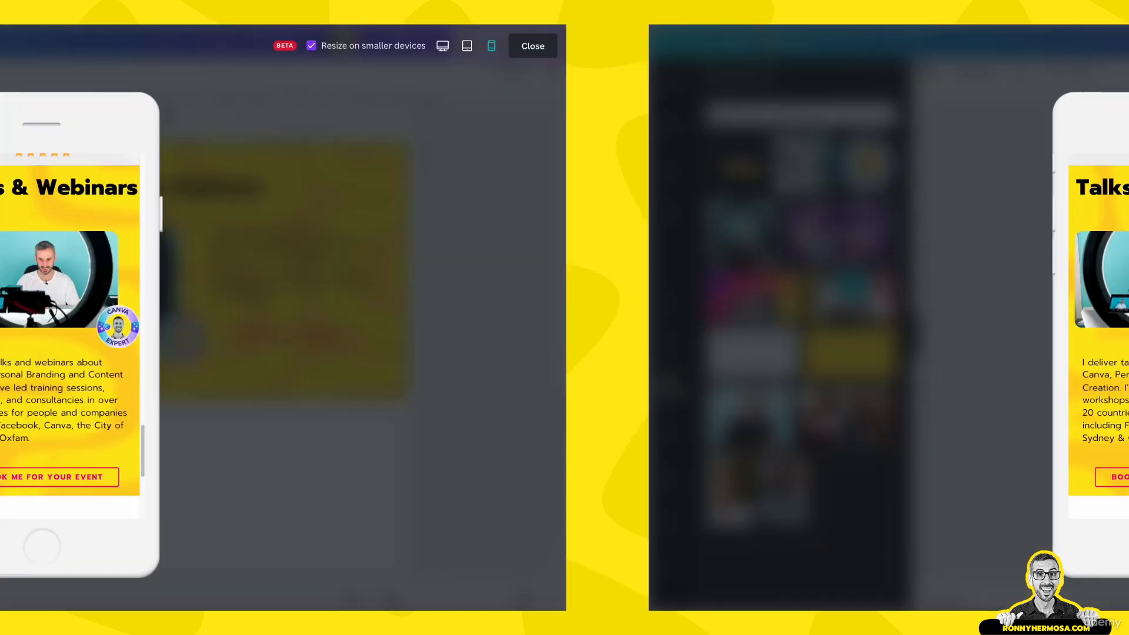
{"action": "scroll", "coordinate": [624, 434], "scroll_direction": "down", "scroll_amount": 2}
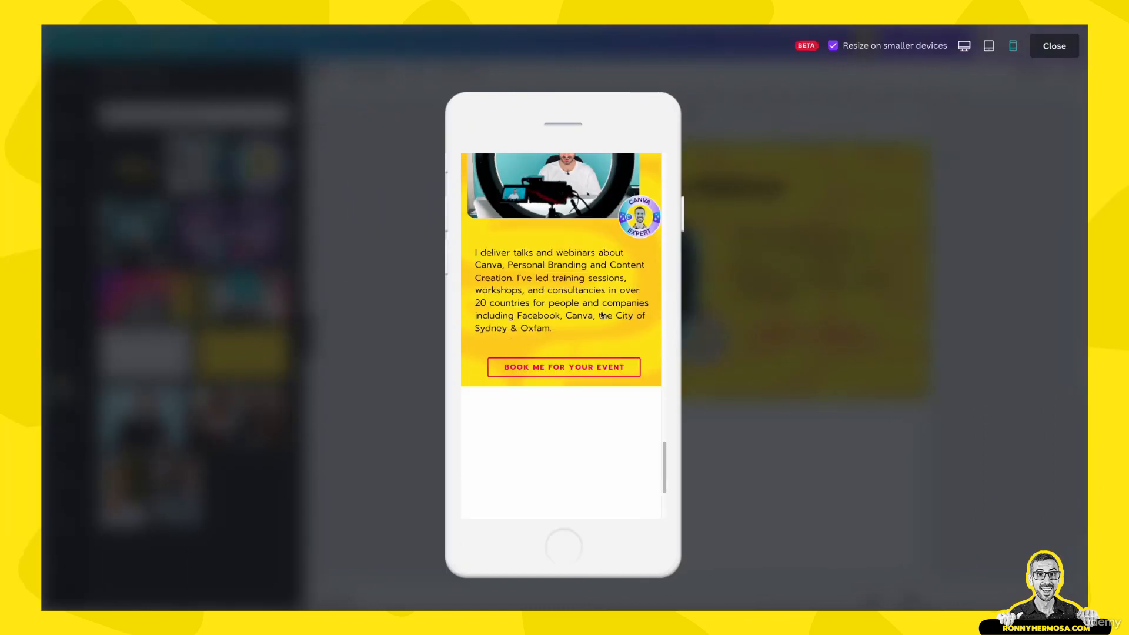
{"action": "scroll", "coordinate": [601, 313], "scroll_direction": "up", "scroll_amount": 3}
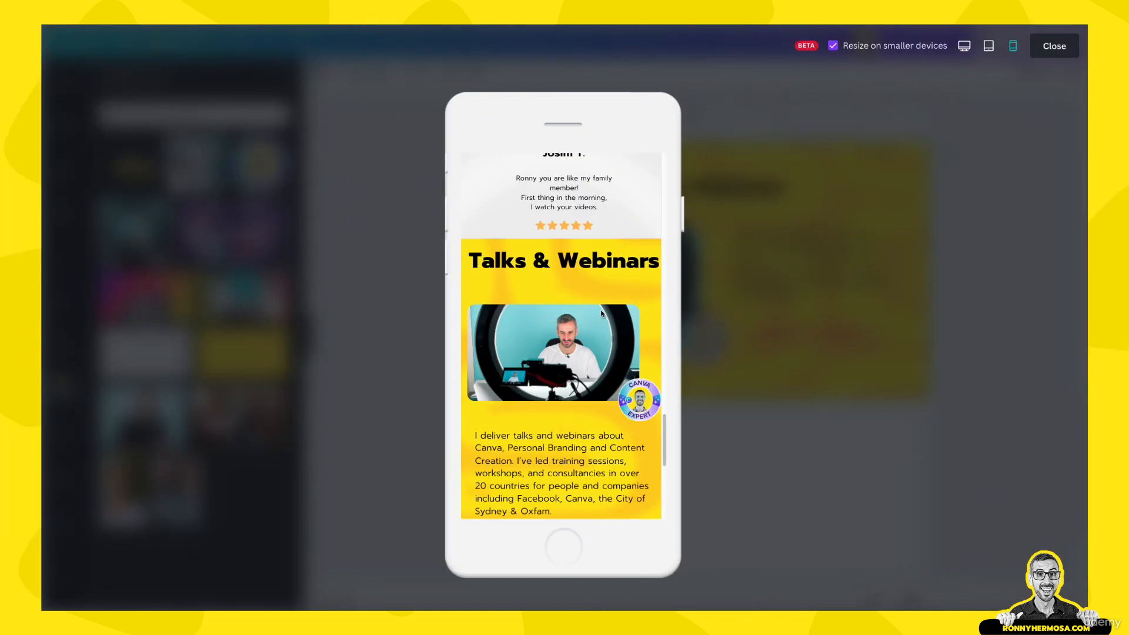
{"action": "left_click", "coordinate": [1053, 47]}
Try centering the Talks & Webinars heading on the page
{"action": "left_click", "coordinate": [758, 187]}
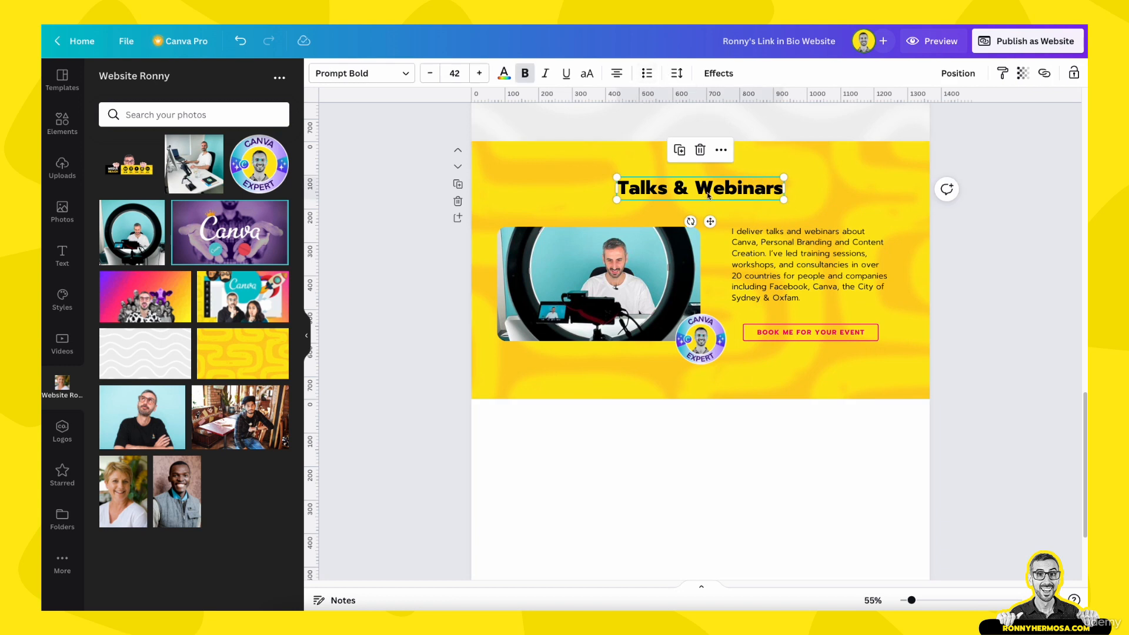
{"action": "left_click", "coordinate": [957, 73]}
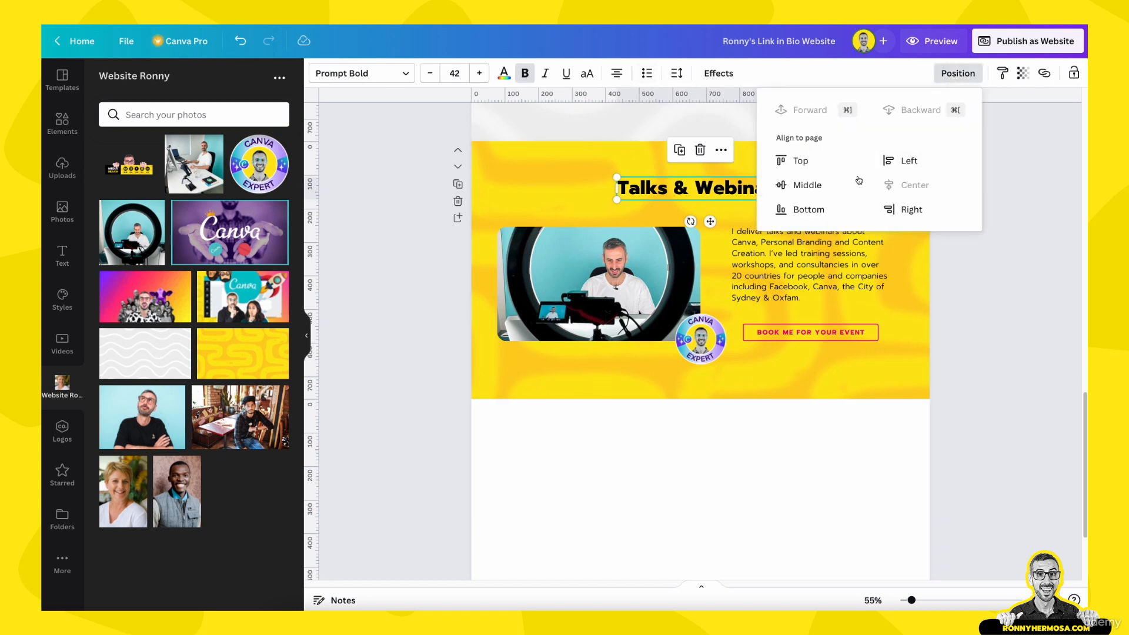
{"action": "left_click", "coordinate": [902, 186]}
{"action": "left_click", "coordinate": [1003, 287]}
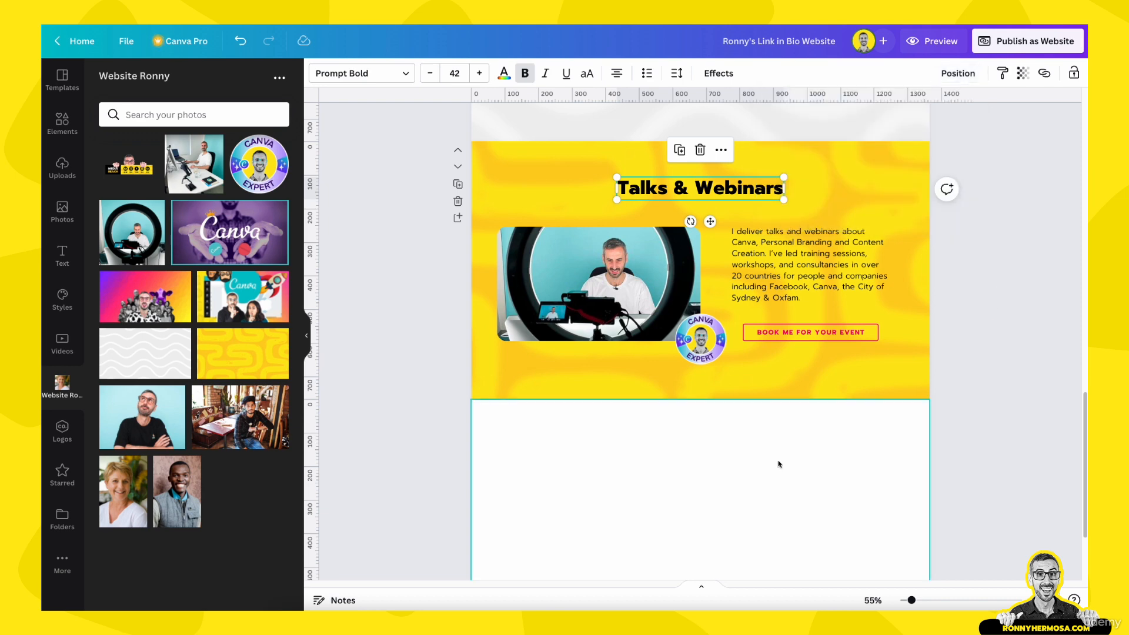
Select the blank section below Talks & Webinars
{"action": "left_click", "coordinate": [729, 469]}
{"action": "scroll", "coordinate": [729, 467], "scroll_direction": "up", "scroll_amount": 3}
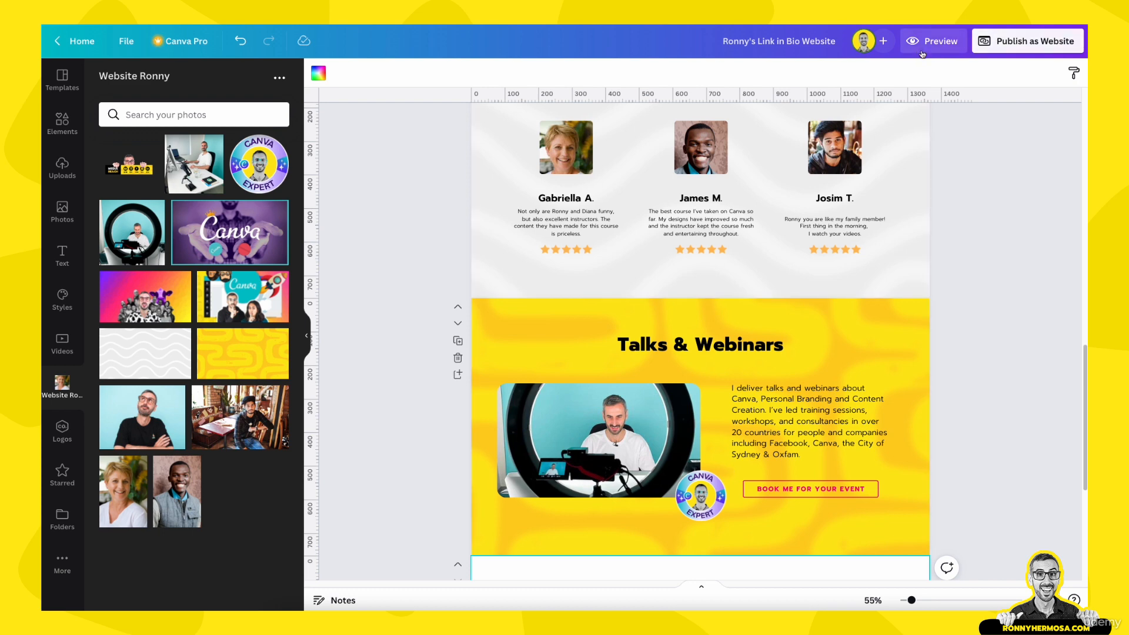
{"action": "scroll", "coordinate": [983, 396], "scroll_direction": "down", "scroll_amount": 4}
{"action": "left_click", "coordinate": [627, 370]}
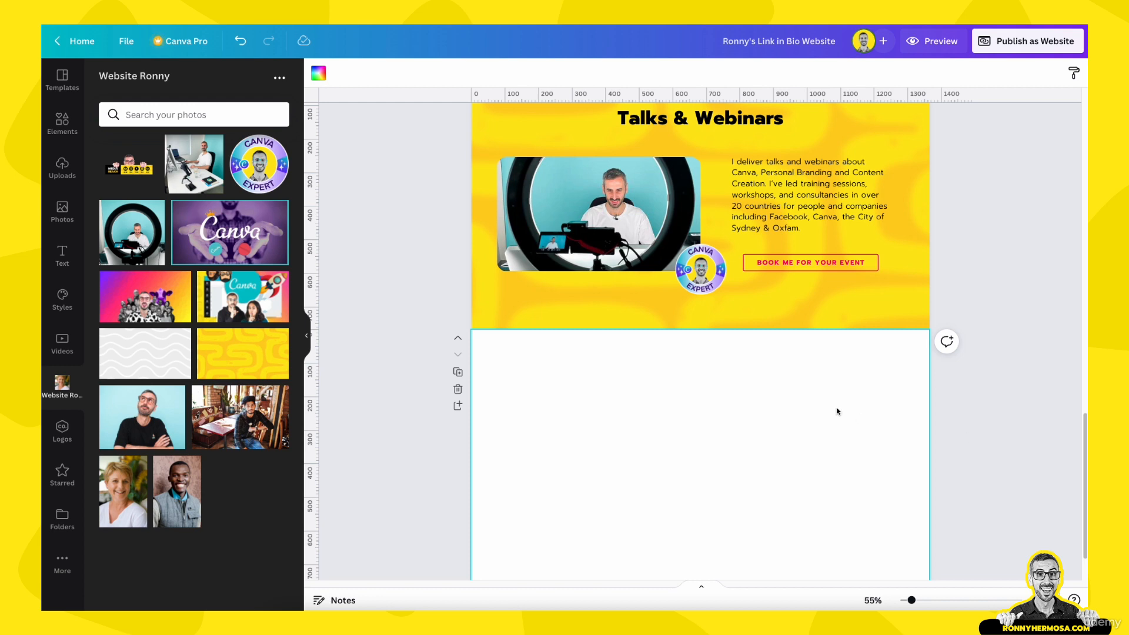
{"action": "scroll", "coordinate": [838, 411], "scroll_direction": "up", "scroll_amount": 18}
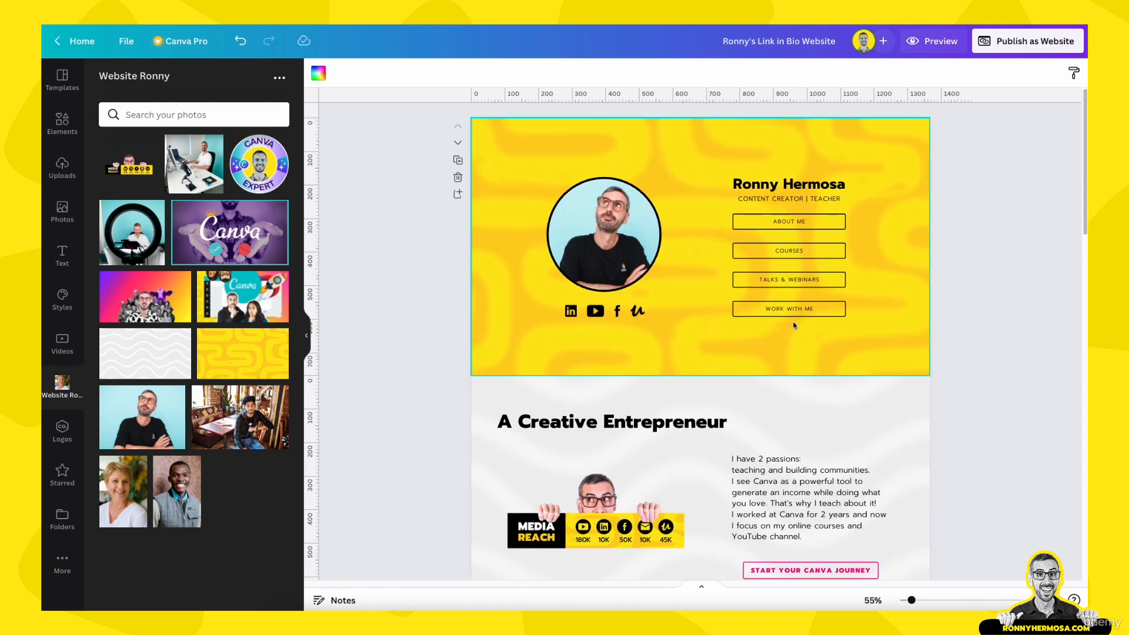
{"action": "scroll", "coordinate": [811, 311], "scroll_direction": "down", "scroll_amount": 10}
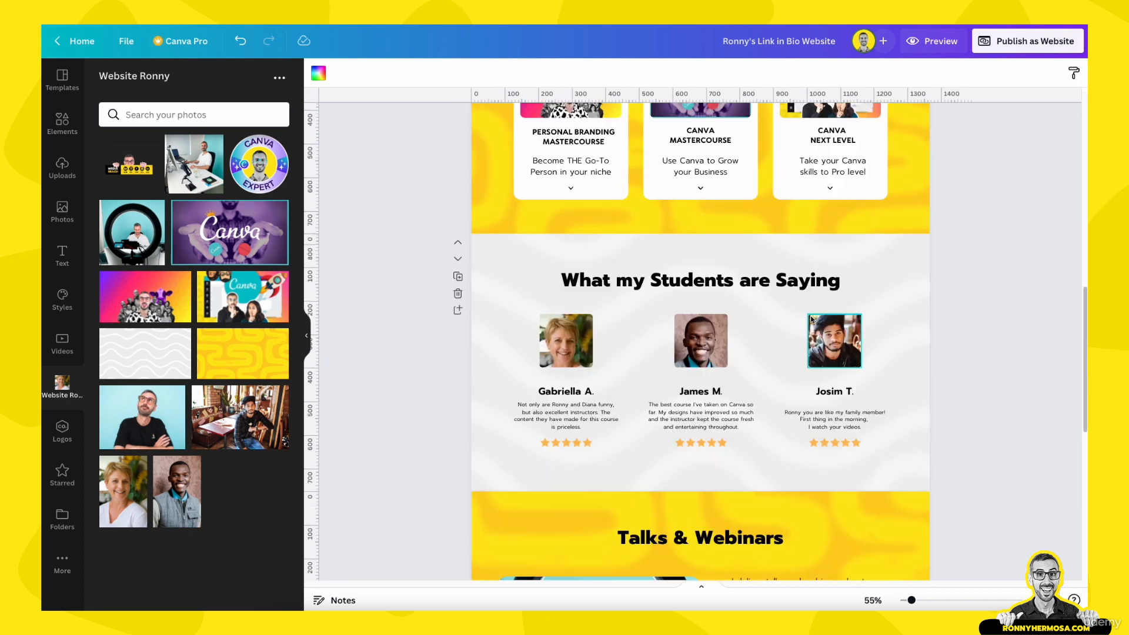
{"action": "scroll", "coordinate": [812, 319], "scroll_direction": "down", "scroll_amount": 8}
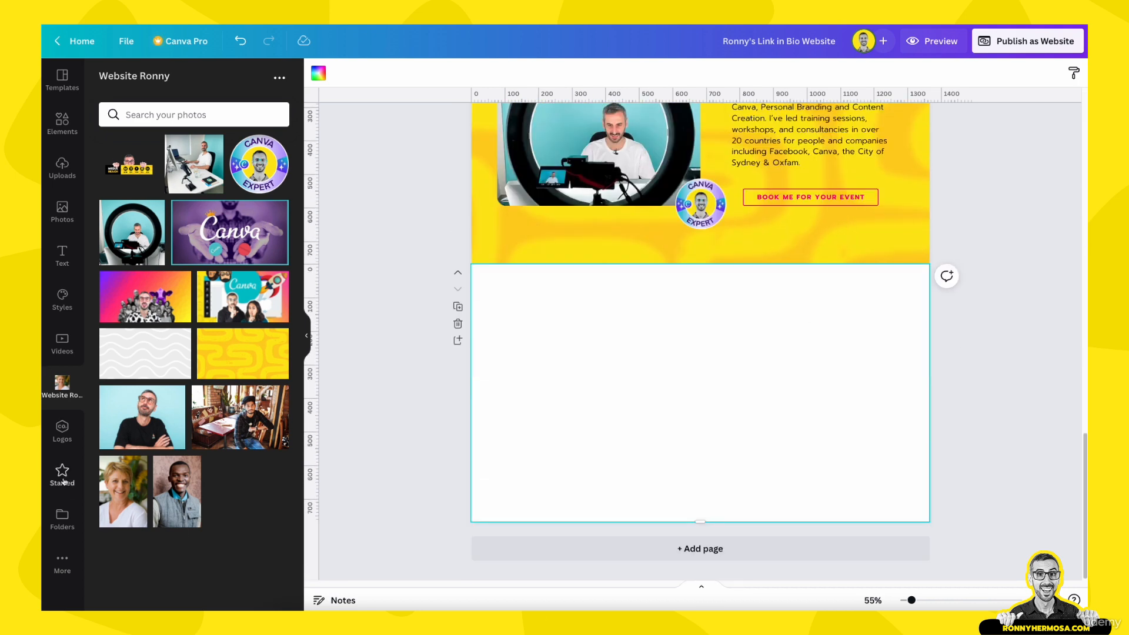
Open the starred Black and White copywriter freelance website template and add a new blank page
{"action": "left_click", "coordinate": [62, 478]}
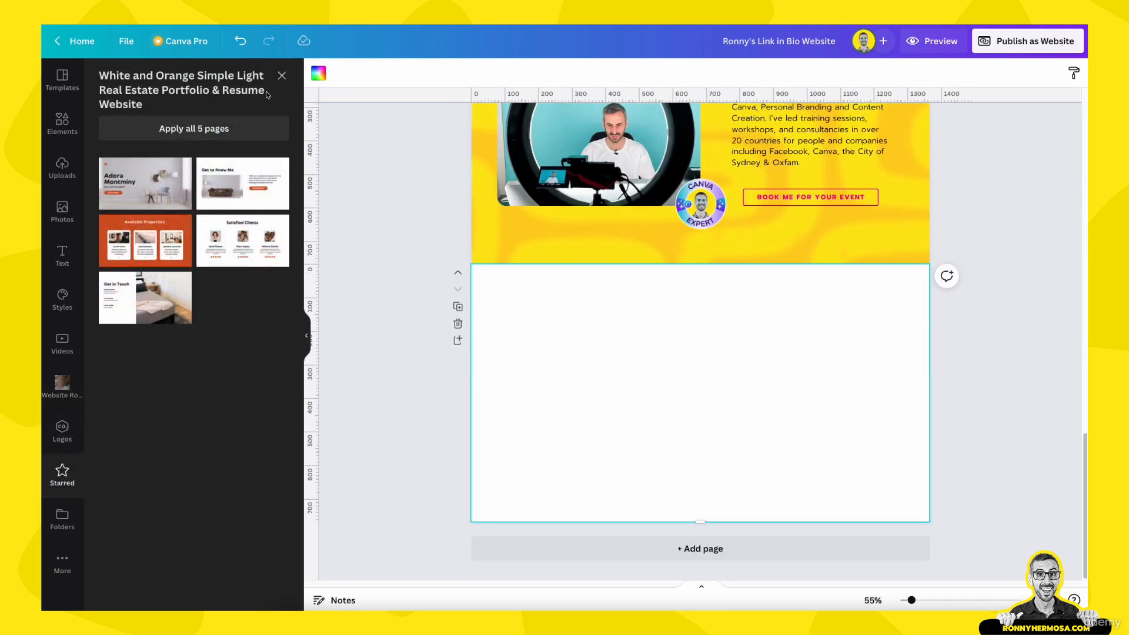
{"action": "left_click", "coordinate": [285, 76]}
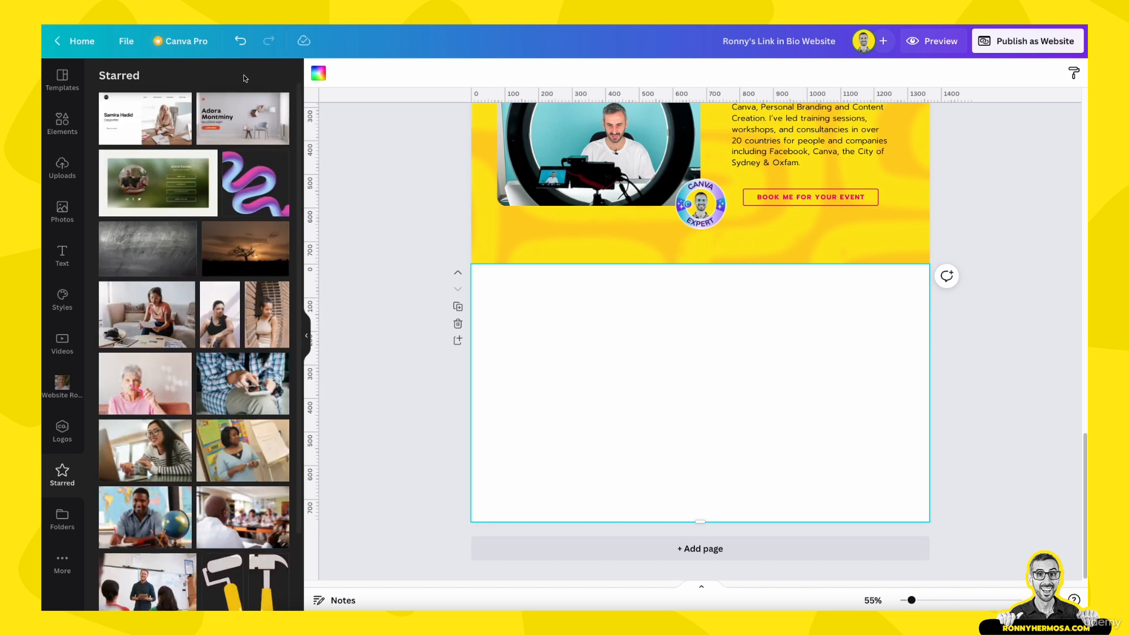
{"action": "left_click", "coordinate": [154, 122]}
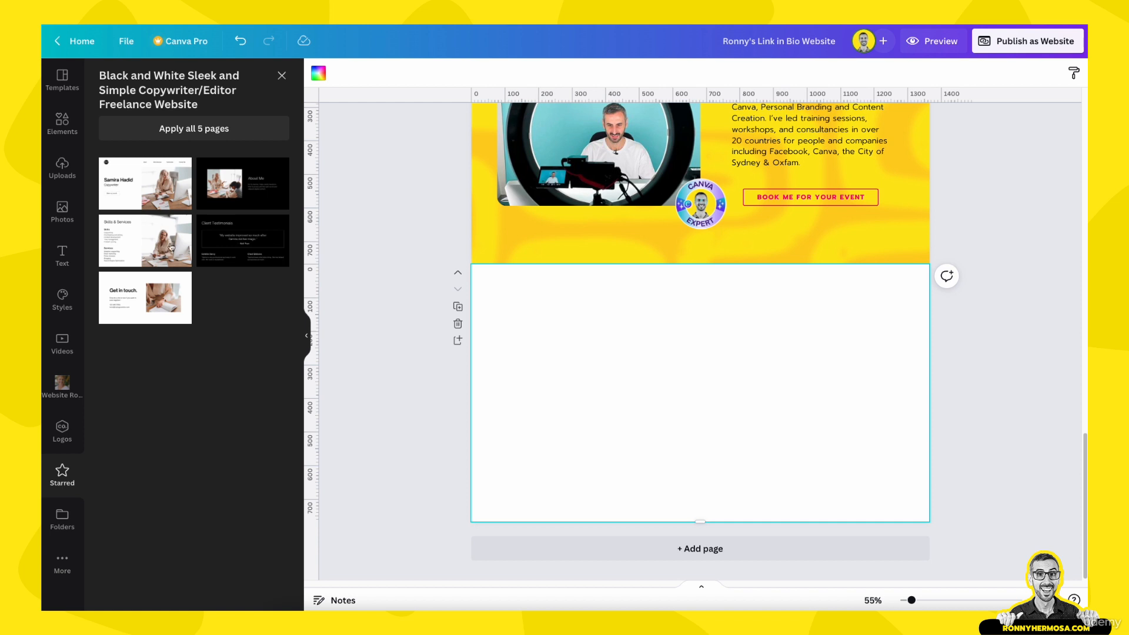
{"action": "left_click", "coordinate": [655, 553]}
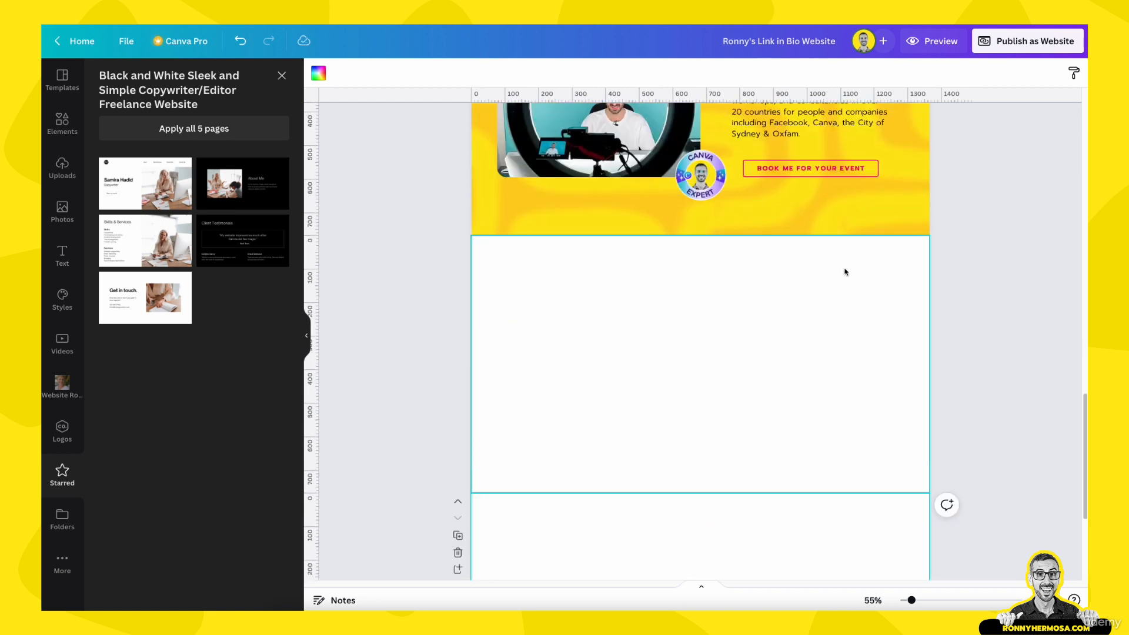
{"action": "scroll", "coordinate": [684, 371], "scroll_direction": "up", "scroll_amount": 5}
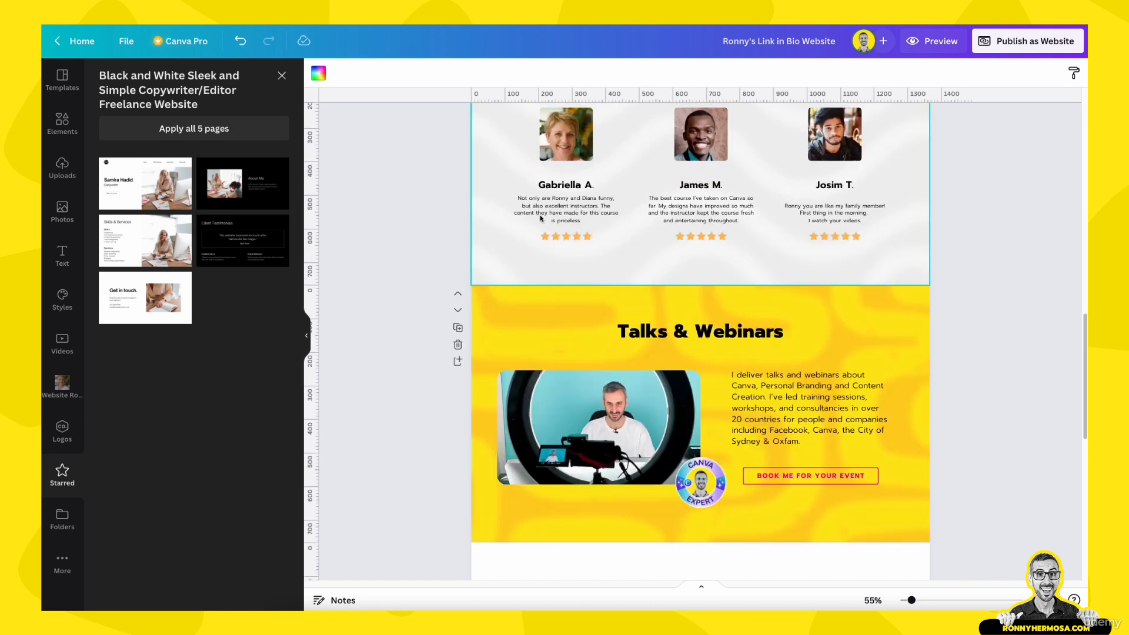
Duplicate the testimonials page and move the copy down one place
{"action": "left_click", "coordinate": [515, 259]}
{"action": "scroll", "coordinate": [457, 232], "scroll_direction": "up", "scroll_amount": 5}
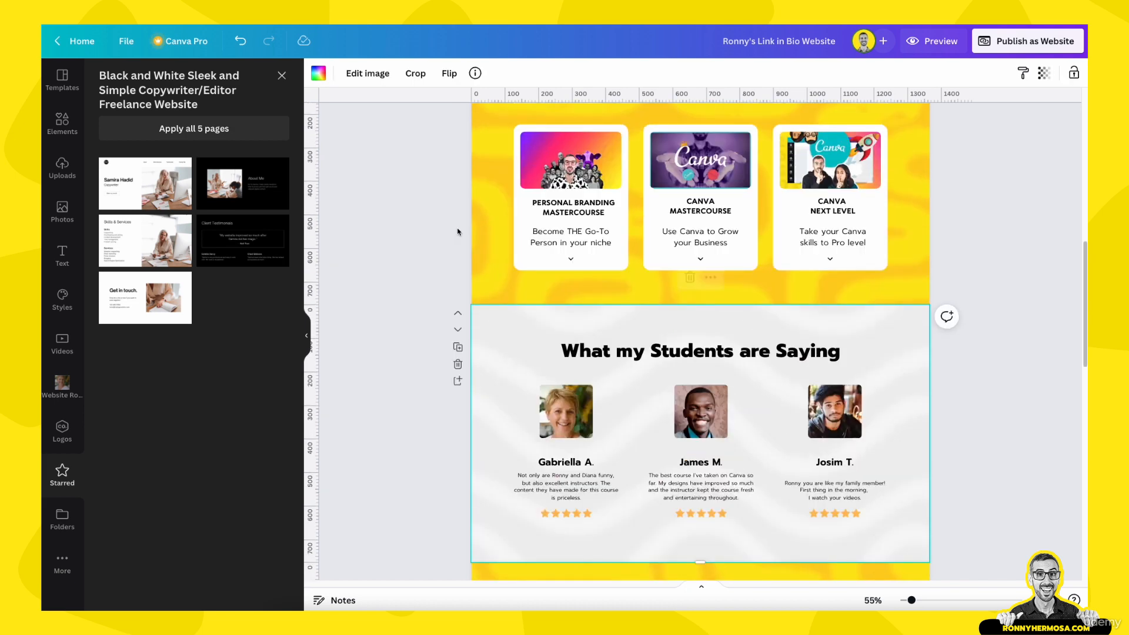
{"action": "left_click", "coordinate": [459, 347]}
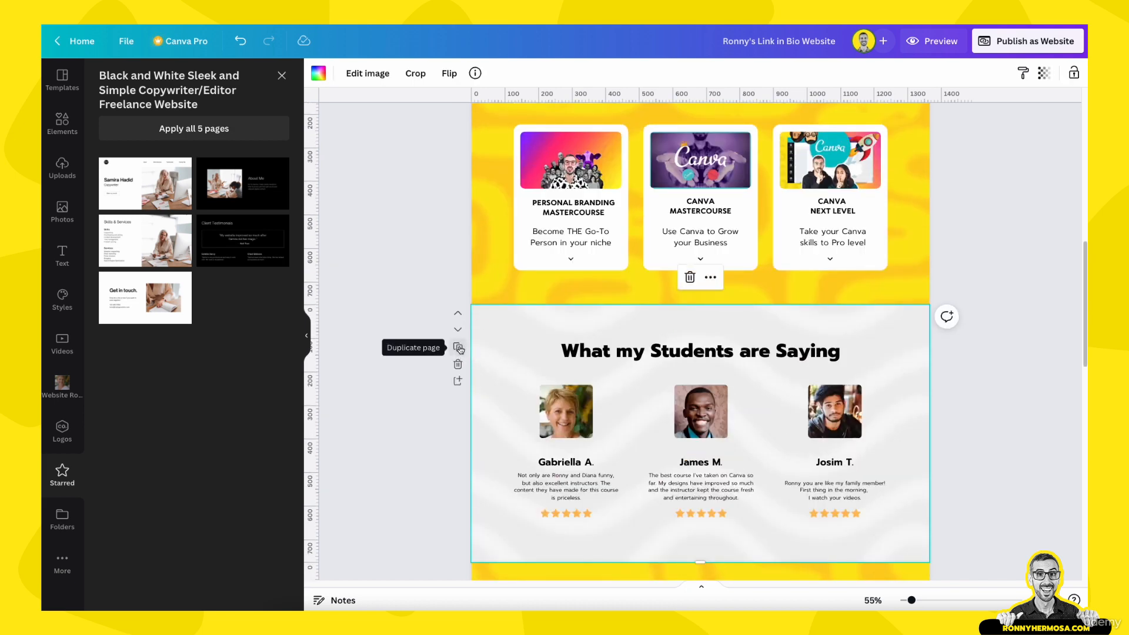
{"action": "left_click", "coordinate": [460, 348]}
{"action": "left_click", "coordinate": [461, 331]}
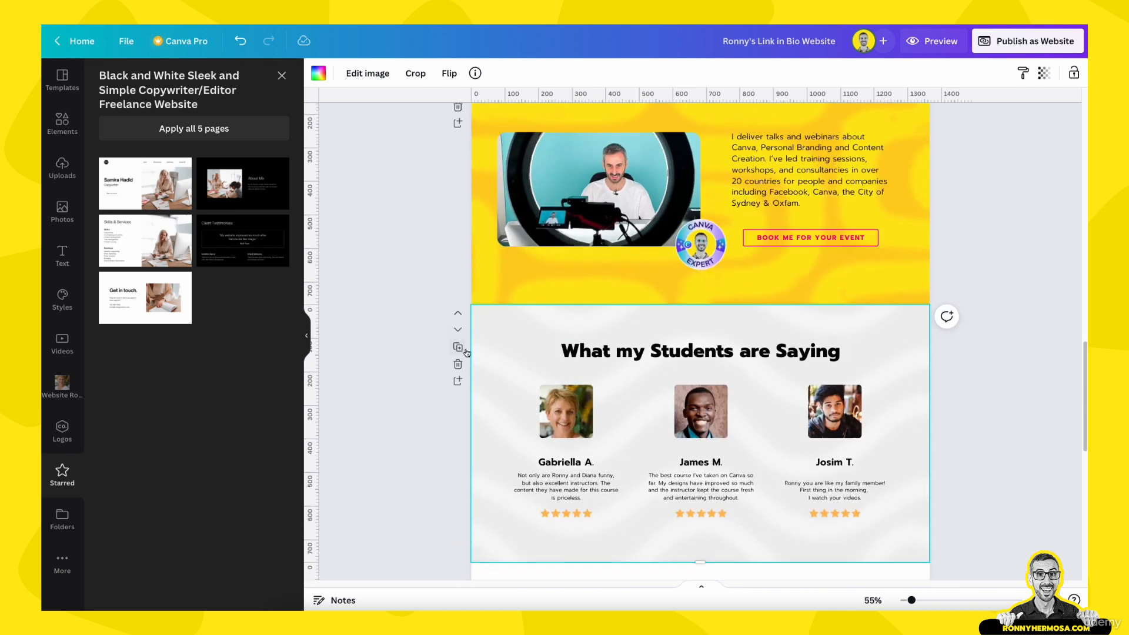
Delete the copy's three testimonial cards and start adjusting its wavy background
{"action": "left_click_drag", "start_coordinate": [371, 378], "coordinate": [905, 484]}
{"action": "key", "text": "Delete"}
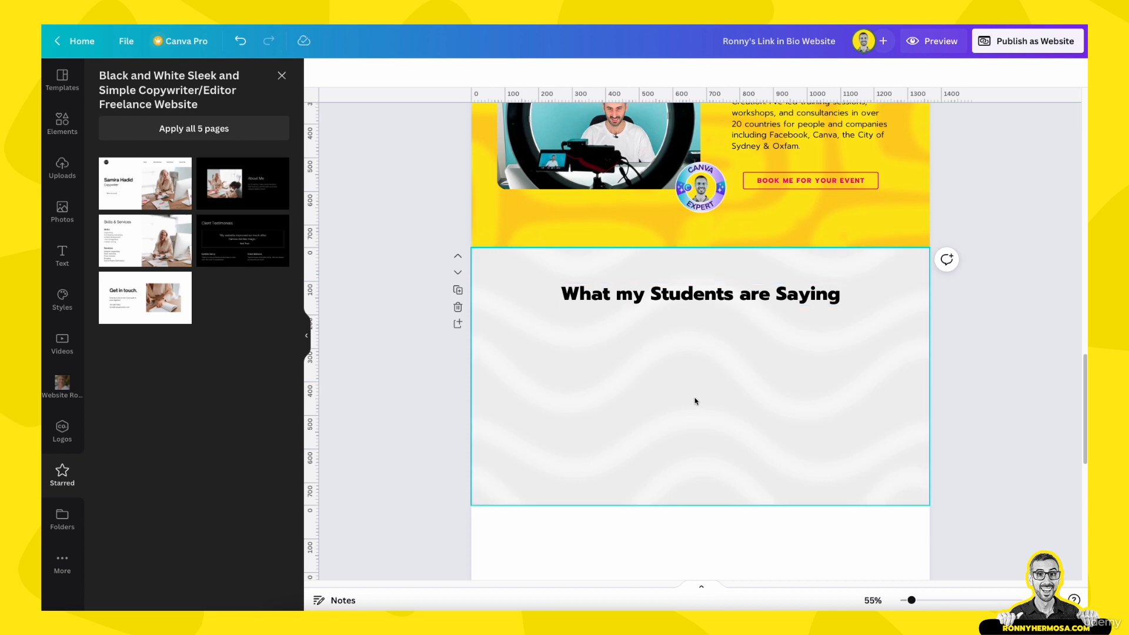
{"action": "double_click", "coordinate": [696, 398]}
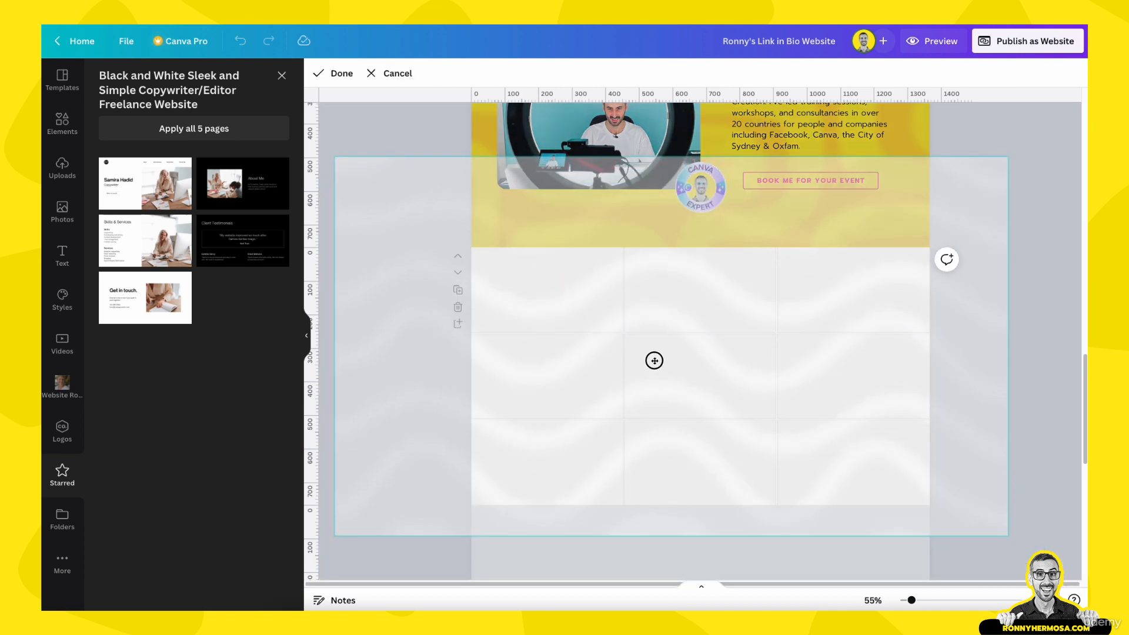
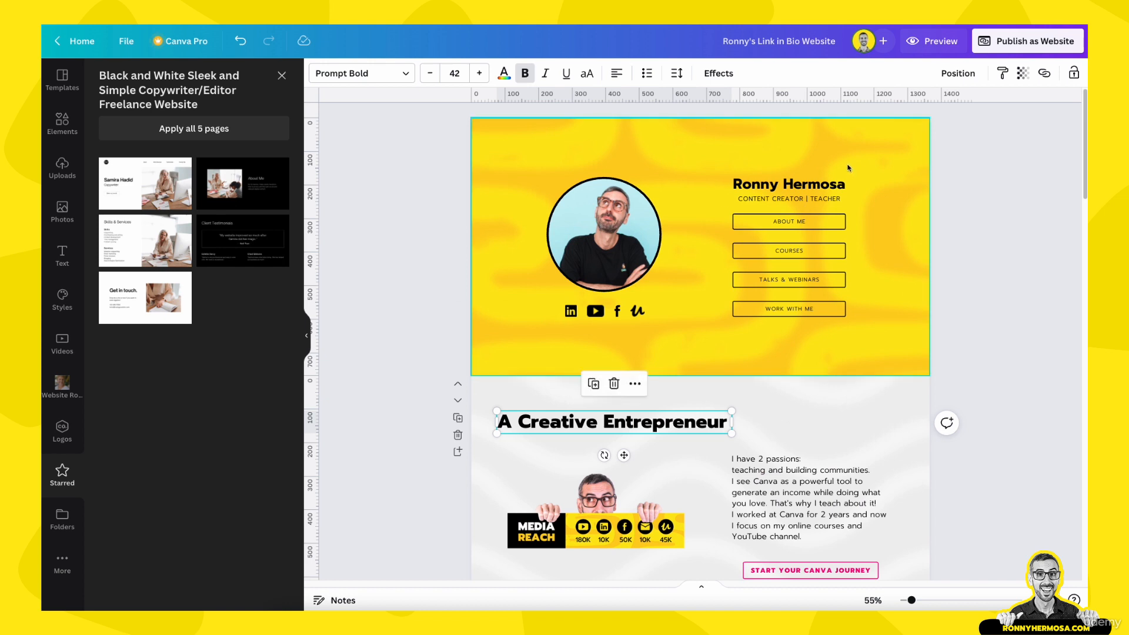
Select the header name text, then scroll down past Work with Me to the blank page
{"action": "left_click", "coordinate": [837, 185]}
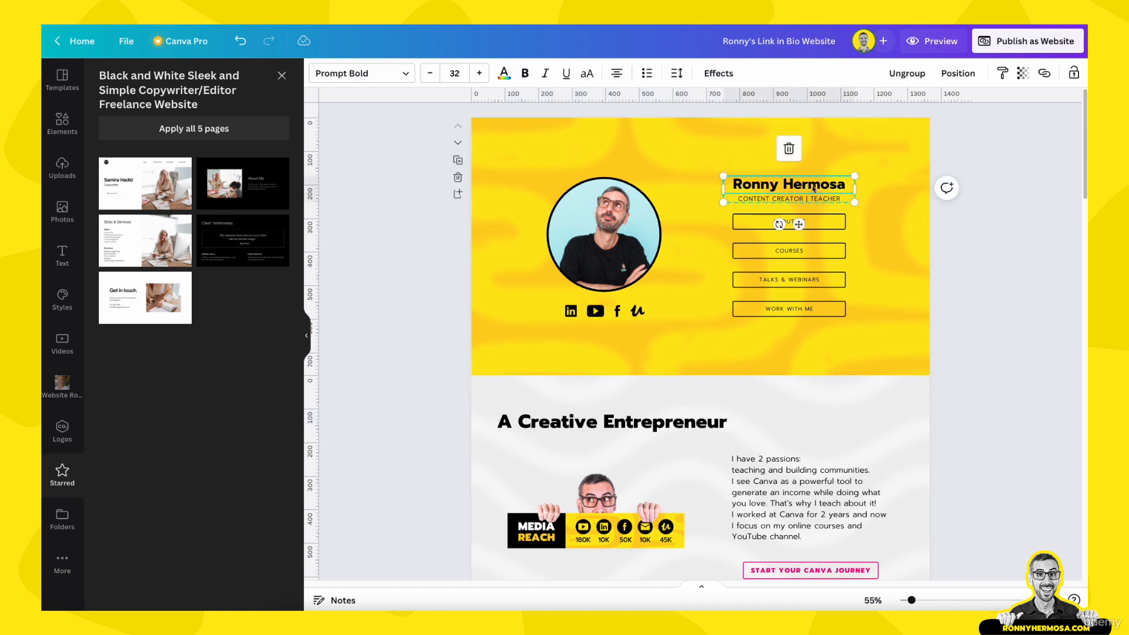
{"action": "scroll", "coordinate": [862, 306], "scroll_direction": "down", "scroll_amount": 6}
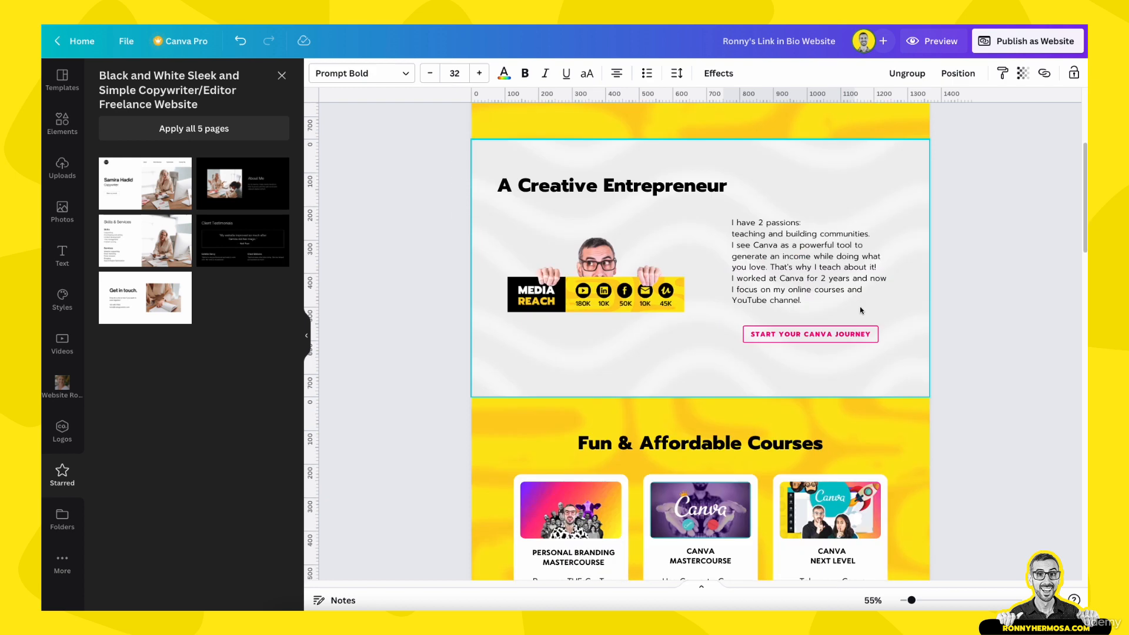
{"action": "scroll", "coordinate": [860, 311], "scroll_direction": "down", "scroll_amount": 15}
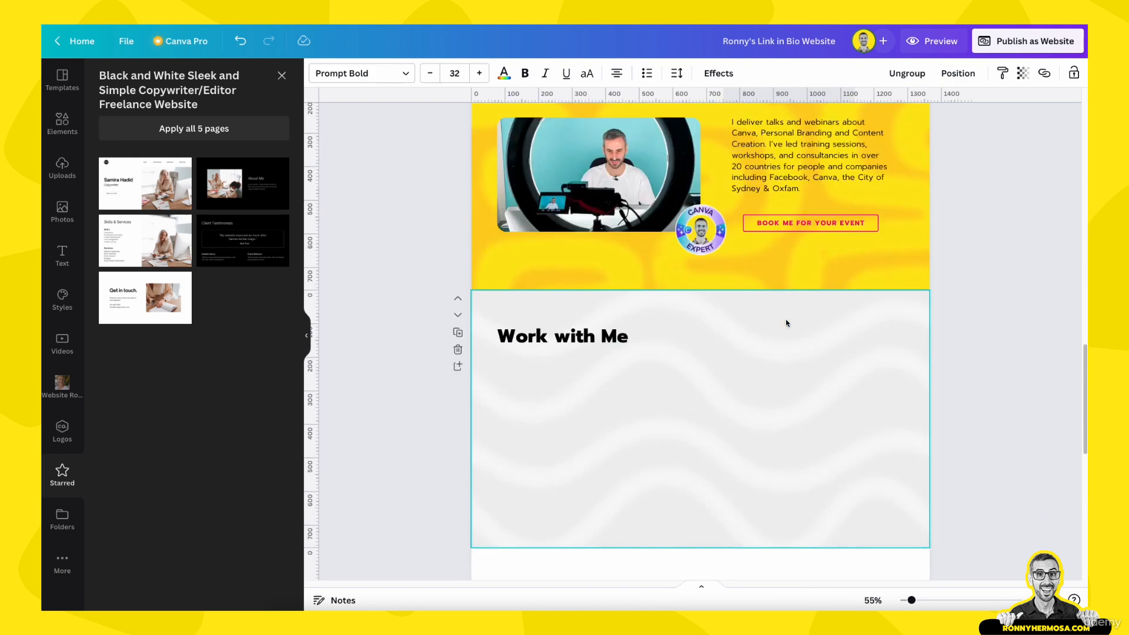
{"action": "scroll", "coordinate": [785, 324], "scroll_direction": "up", "scroll_amount": 3}
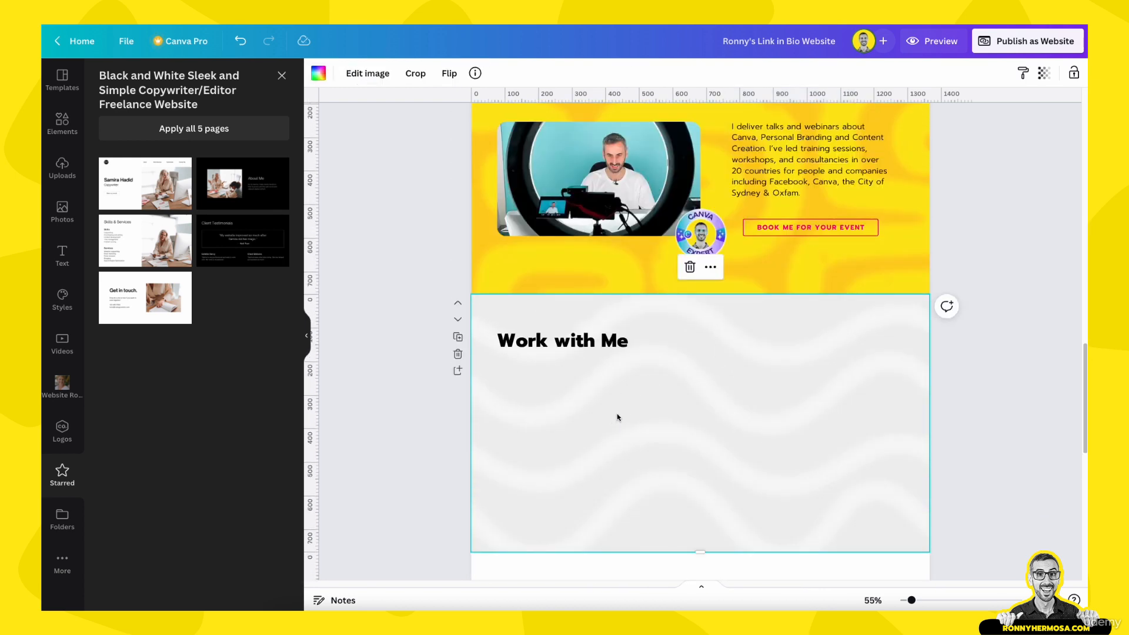
{"action": "scroll", "coordinate": [617, 417], "scroll_direction": "down", "scroll_amount": 9}
Apply the Skills & Services layout to the blank page below Work with Me
{"action": "left_click", "coordinate": [624, 394]}
{"action": "scroll", "coordinate": [611, 370], "scroll_direction": "up", "scroll_amount": 5}
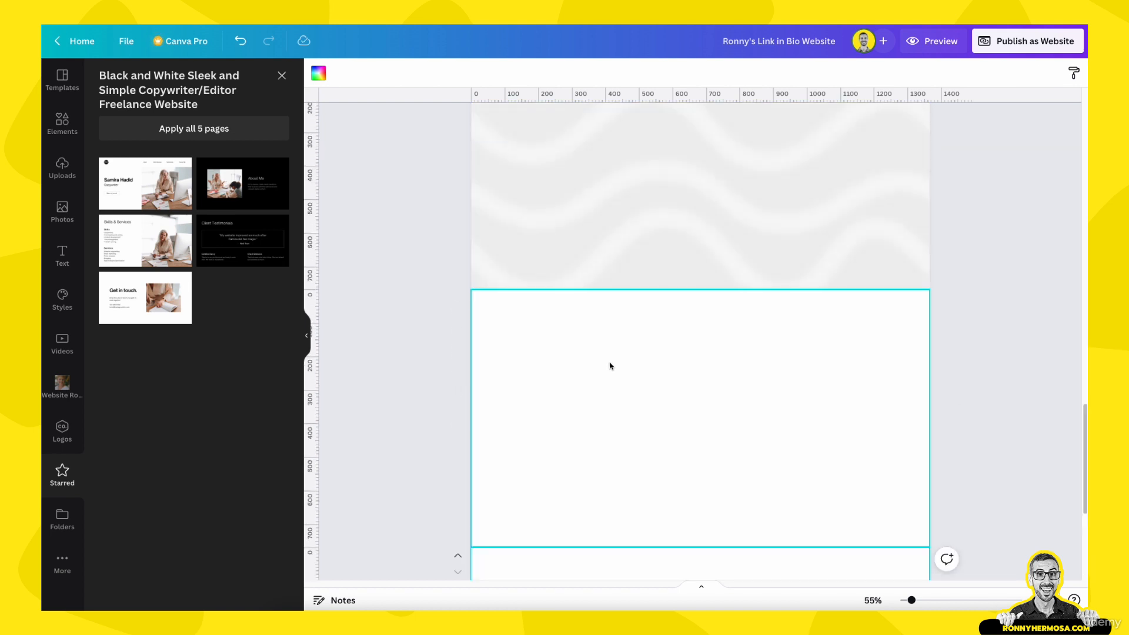
{"action": "scroll", "coordinate": [681, 318], "scroll_direction": "up", "scroll_amount": 4}
{"action": "scroll", "coordinate": [721, 365], "scroll_direction": "down", "scroll_amount": 6}
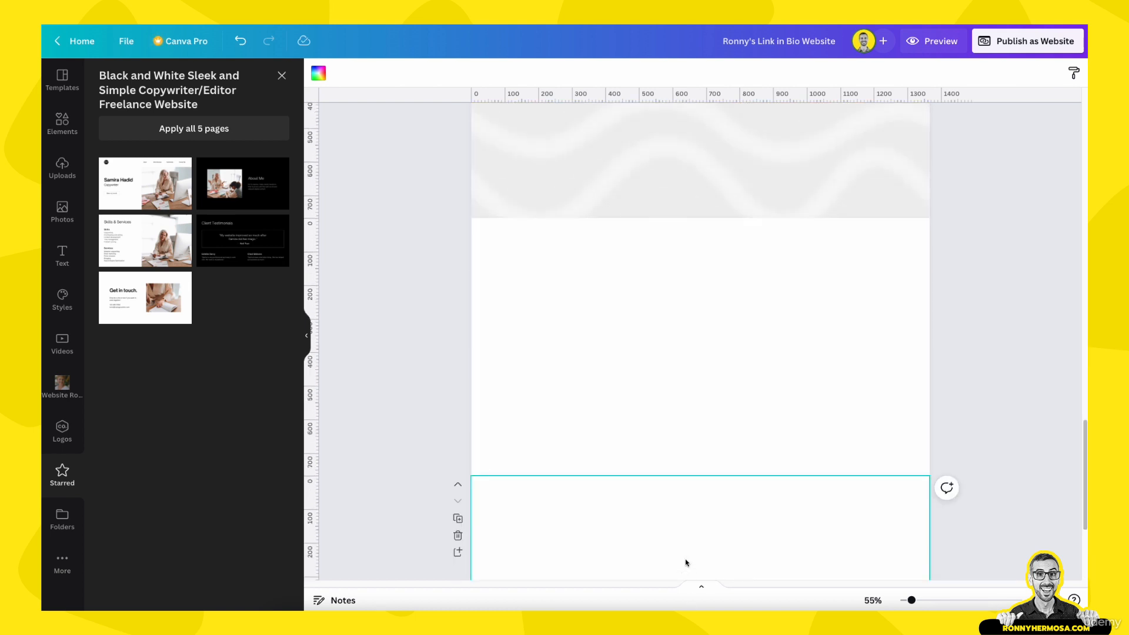
{"action": "left_click", "coordinate": [653, 376]}
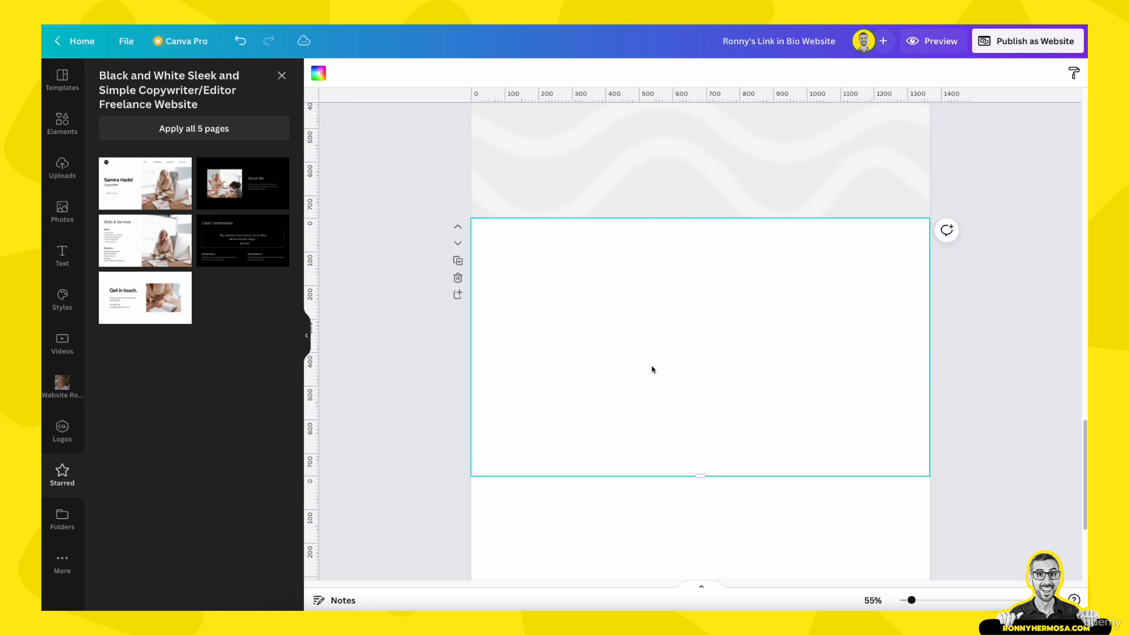
{"action": "left_click", "coordinate": [155, 254]}
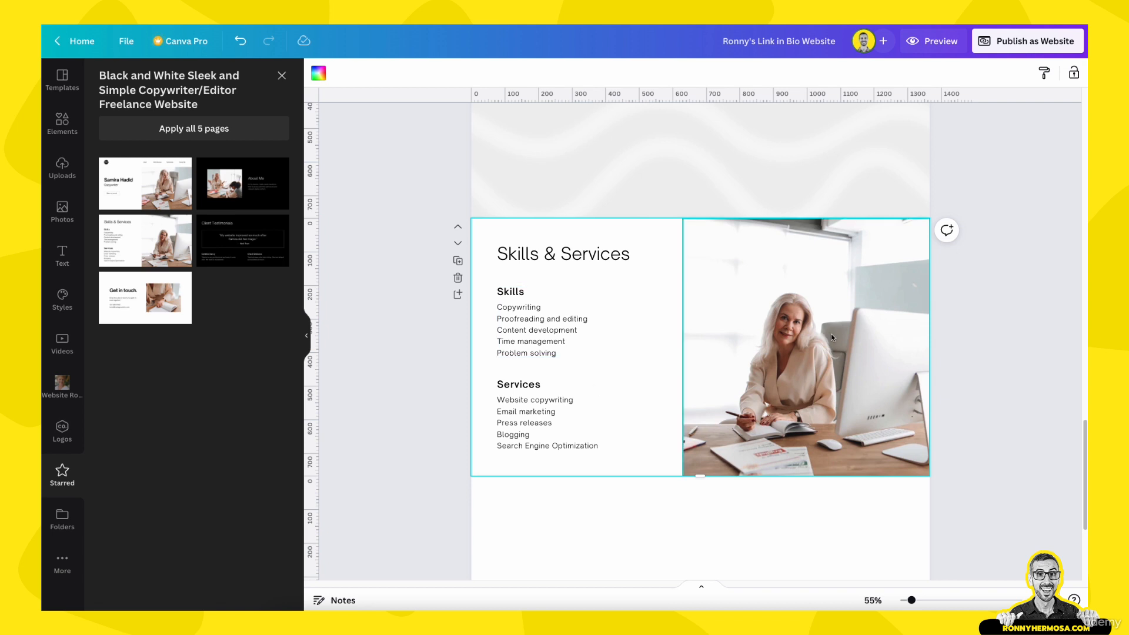
{"action": "scroll", "coordinate": [893, 379], "scroll_direction": "up", "scroll_amount": 3}
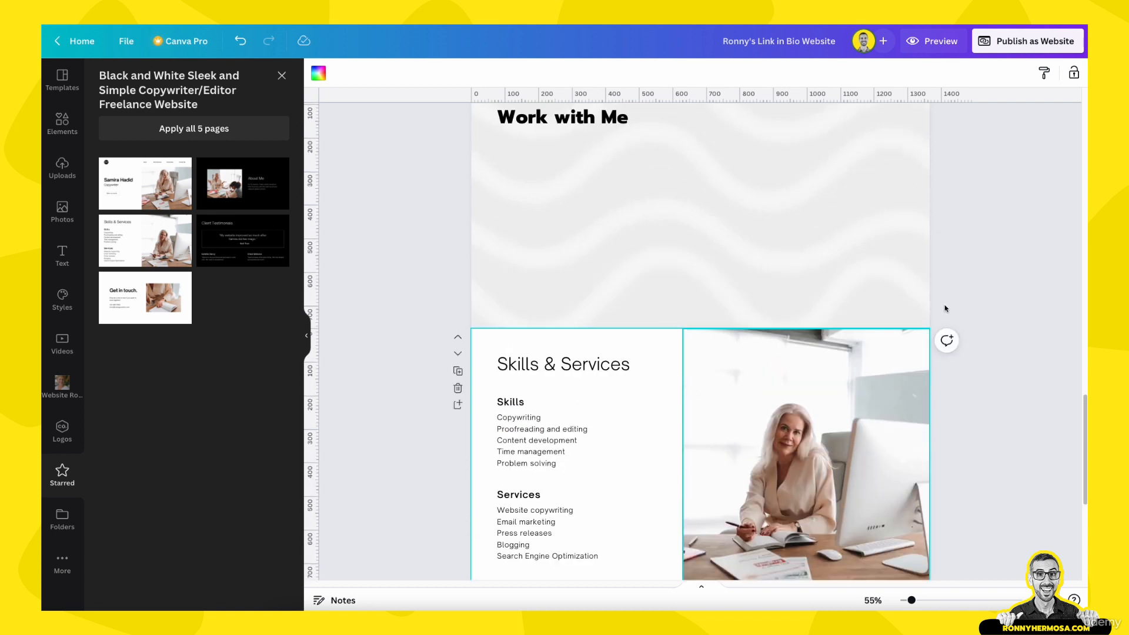
{"action": "scroll", "coordinate": [826, 452], "scroll_direction": "down", "scroll_amount": 1}
Paste the layout's desk photo onto the Work with Me page and bring up the uploads
{"action": "left_click", "coordinate": [825, 448]}
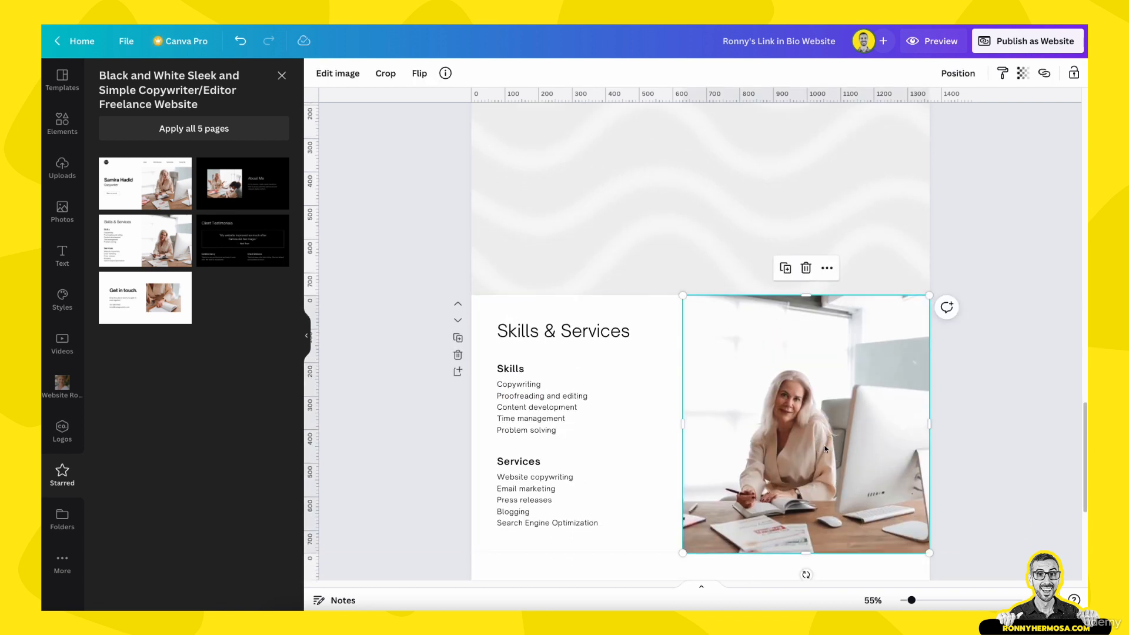
{"action": "scroll", "coordinate": [825, 446], "scroll_direction": "up", "scroll_amount": 5}
{"action": "left_click", "coordinate": [825, 404]}
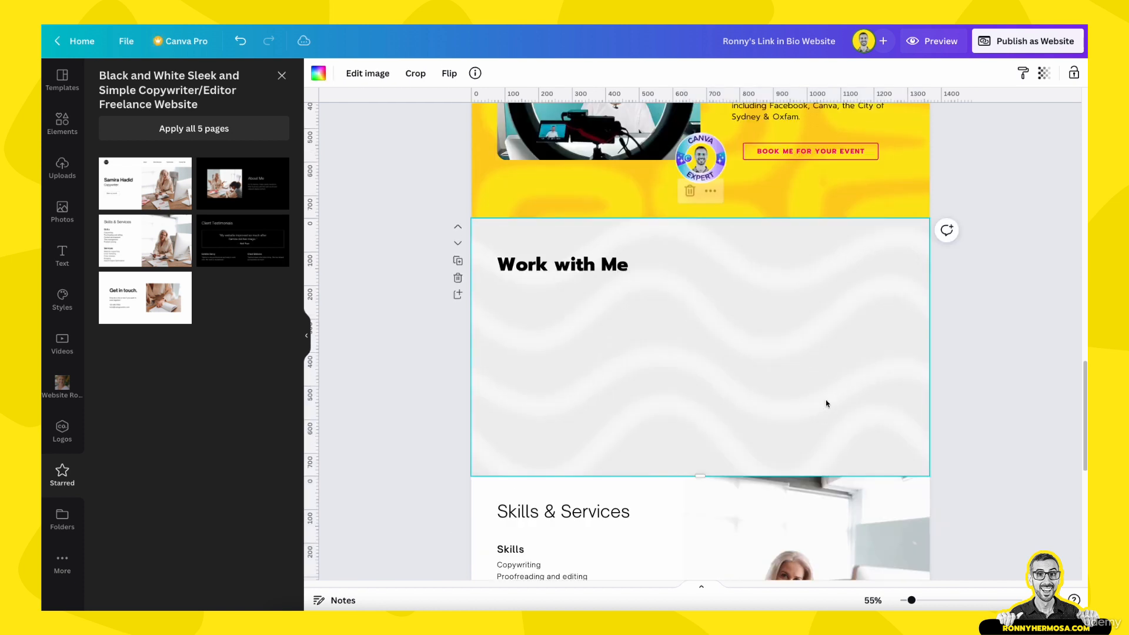
{"action": "key", "text": "ctrl+v"}
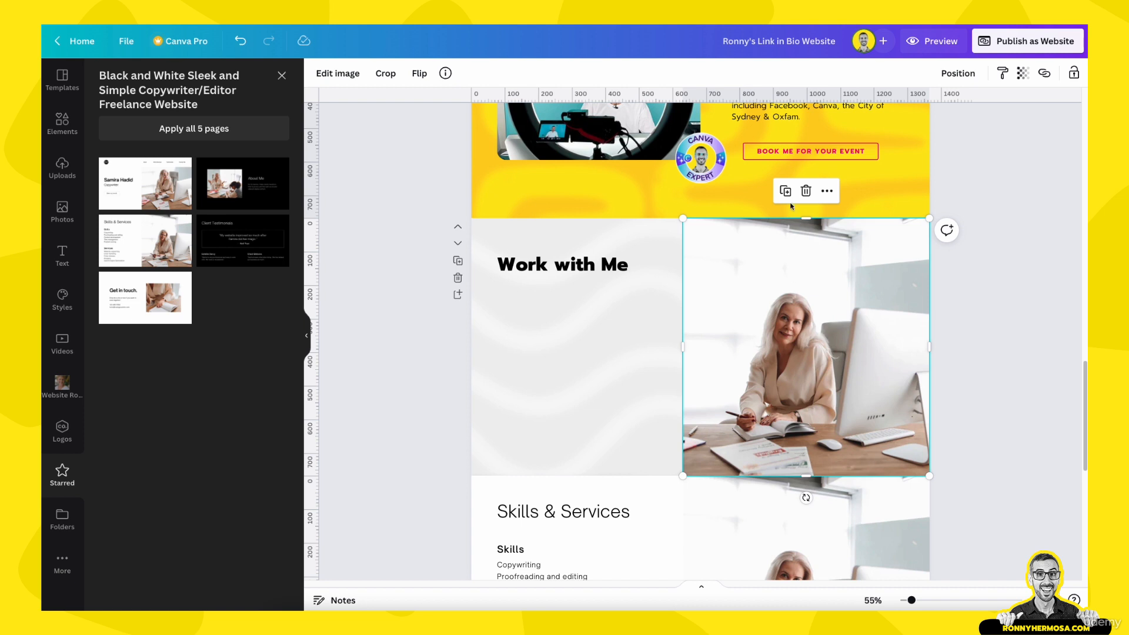
{"action": "scroll", "coordinate": [797, 448], "scroll_direction": "down", "scroll_amount": 2}
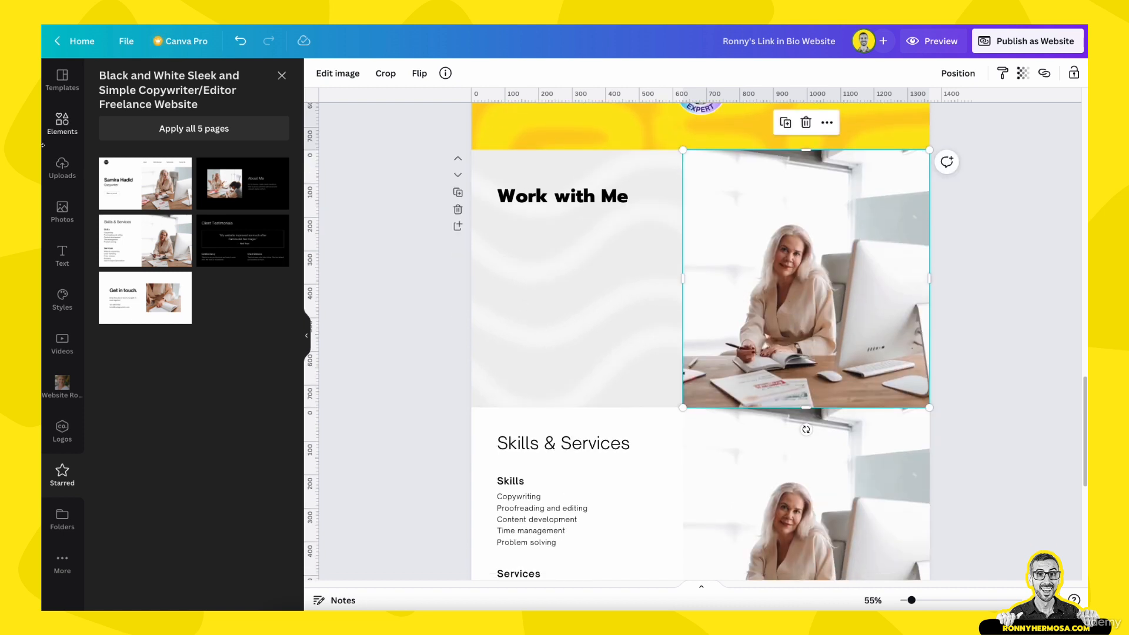
{"action": "left_click", "coordinate": [58, 388]}
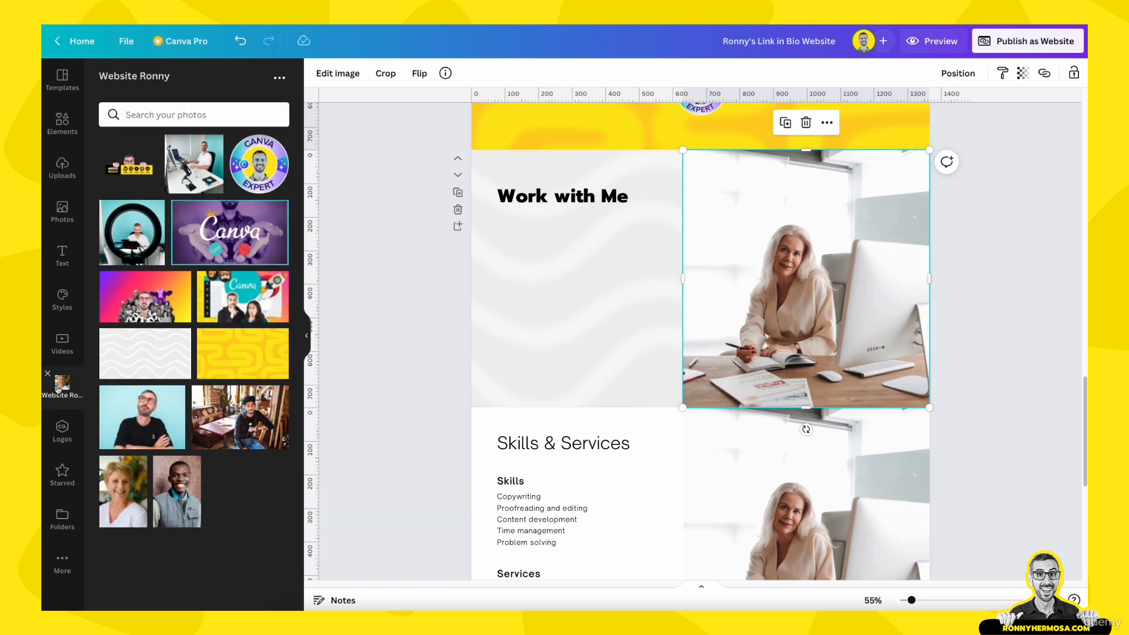
Replace the Work with Me photo with the uploaded photo of the man at his desk
{"action": "left_click_drag", "start_coordinate": [194, 163], "coordinate": [740, 252]}
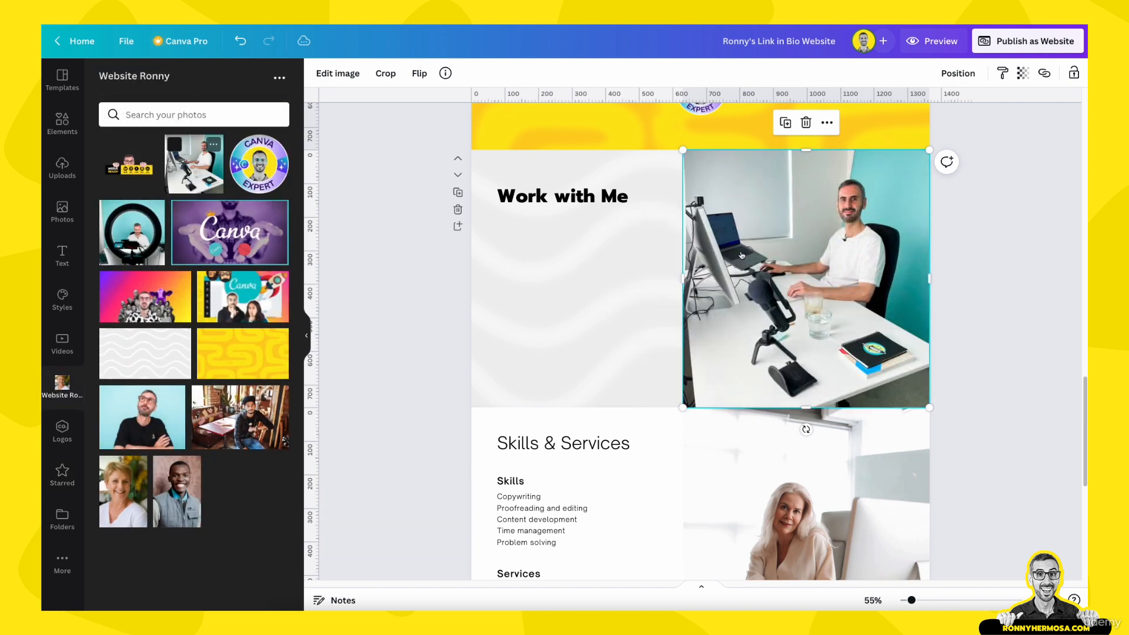
{"action": "scroll", "coordinate": [951, 245], "scroll_direction": "down", "scroll_amount": 1}
{"action": "scroll", "coordinate": [950, 244], "scroll_direction": "up", "scroll_amount": 1}
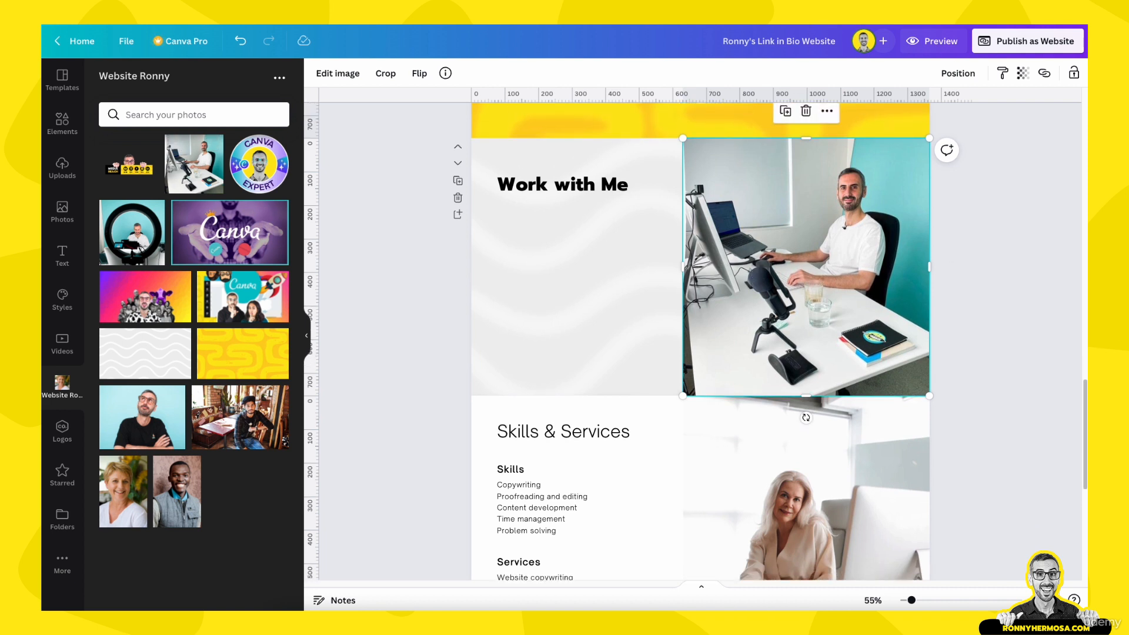
{"action": "scroll", "coordinate": [1067, 370], "scroll_direction": "up", "scroll_amount": 1}
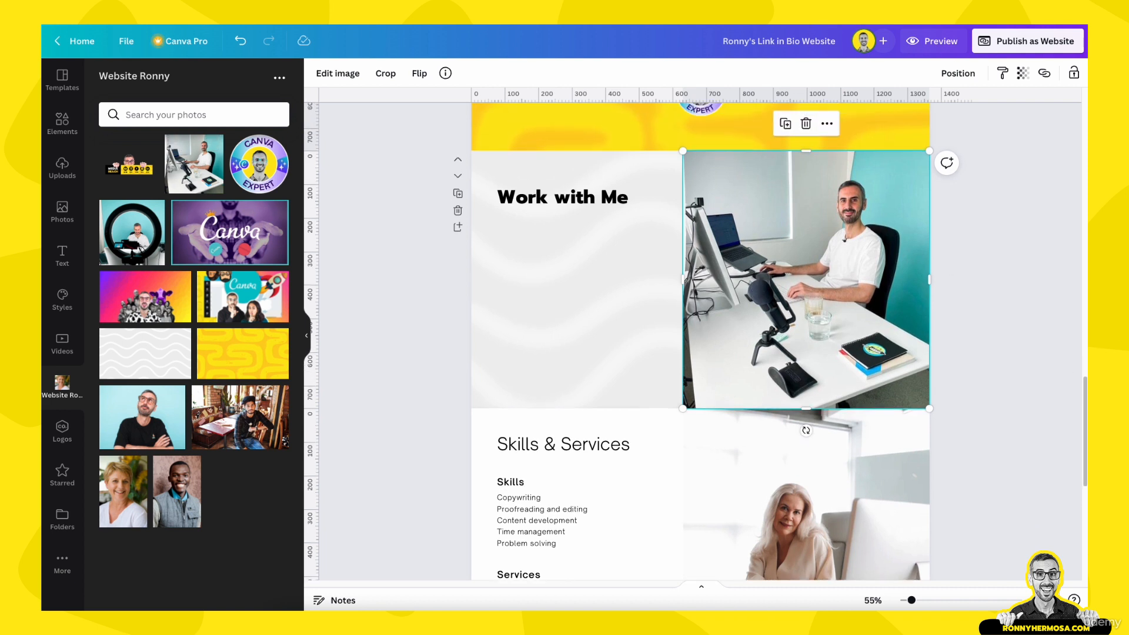
{"action": "scroll", "coordinate": [859, 282], "scroll_direction": "up", "scroll_amount": 1}
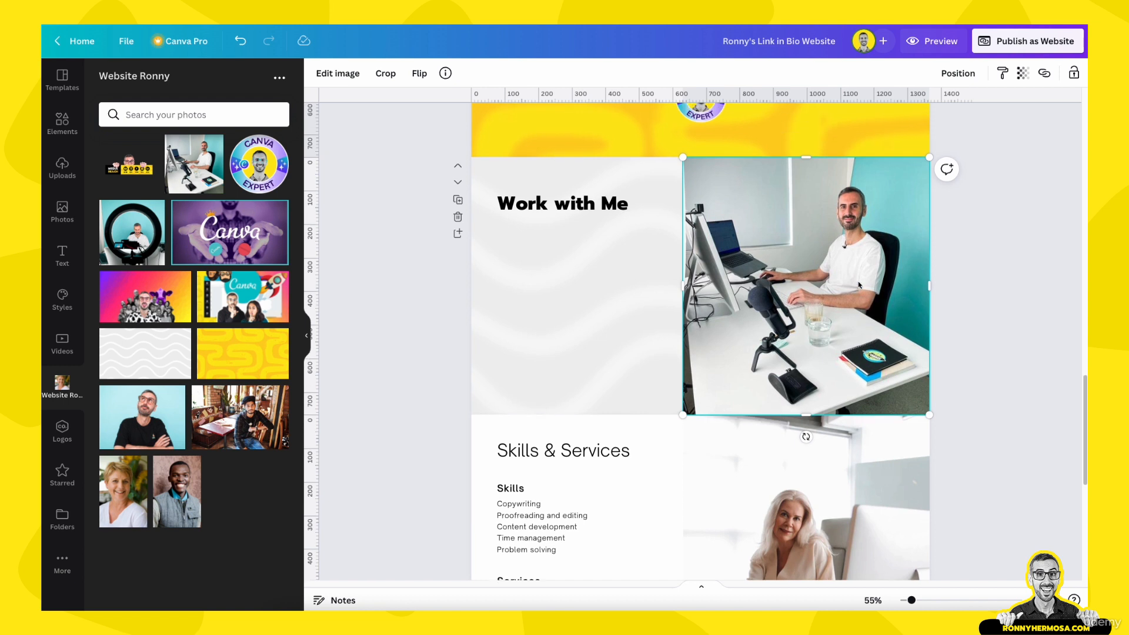
{"action": "scroll", "coordinate": [881, 259], "scroll_direction": "up", "scroll_amount": 1}
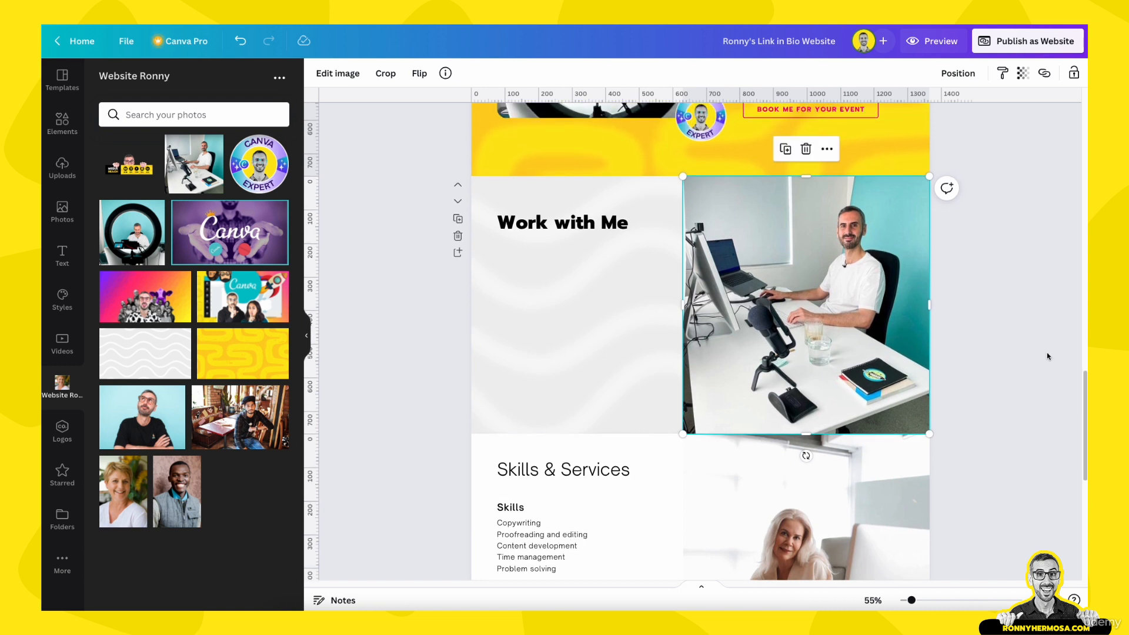
Crop the desk photo, enlarging and repositioning it inside its frame
{"action": "double_click", "coordinate": [827, 321]}
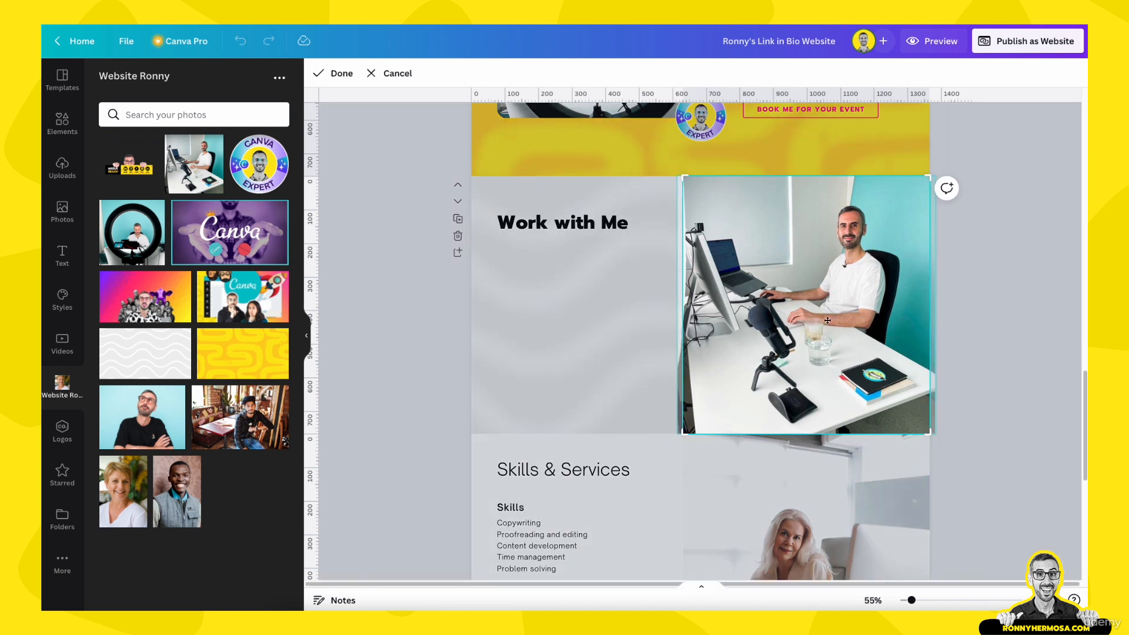
{"action": "left_click_drag", "start_coordinate": [930, 176], "coordinate": [947, 131]}
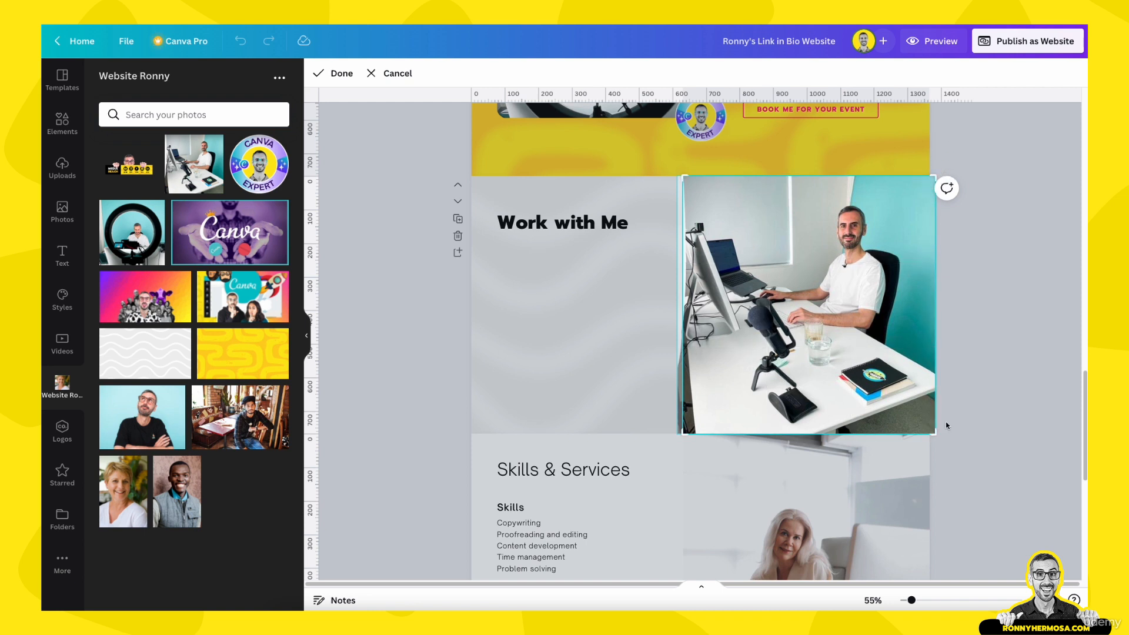
{"action": "left_click_drag", "start_coordinate": [936, 434], "coordinate": [963, 465]}
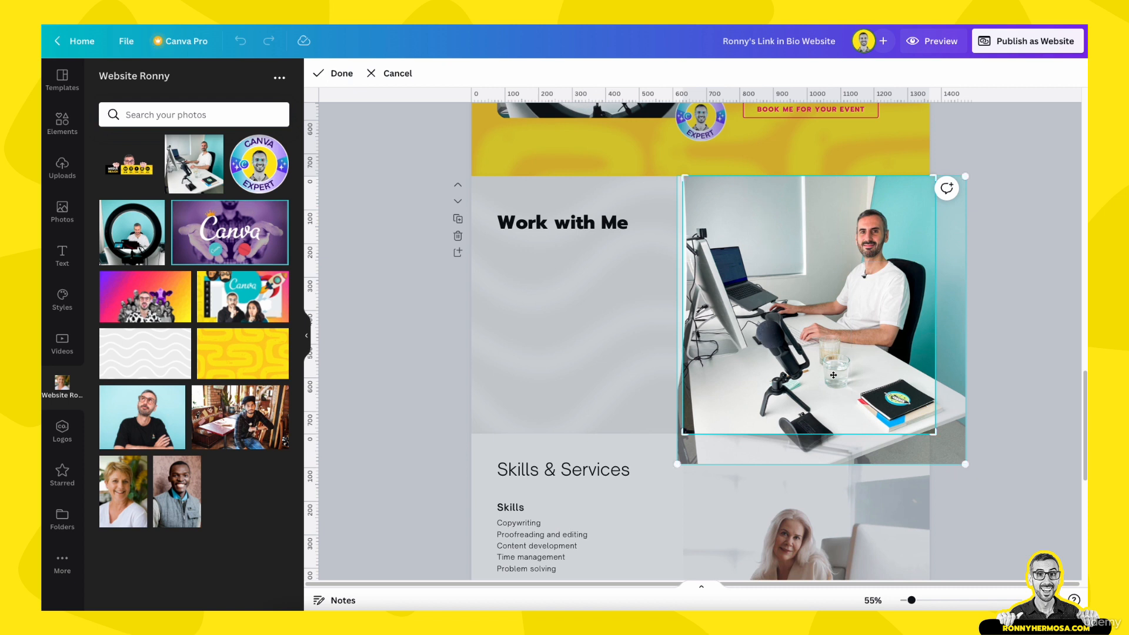
{"action": "mouse_move", "coordinate": [833, 375]}
{"action": "left_mouse_down"}
{"action": "mouse_move", "coordinate": [811, 369]}
{"action": "mouse_move", "coordinate": [825, 368]}
{"action": "left_mouse_up"}
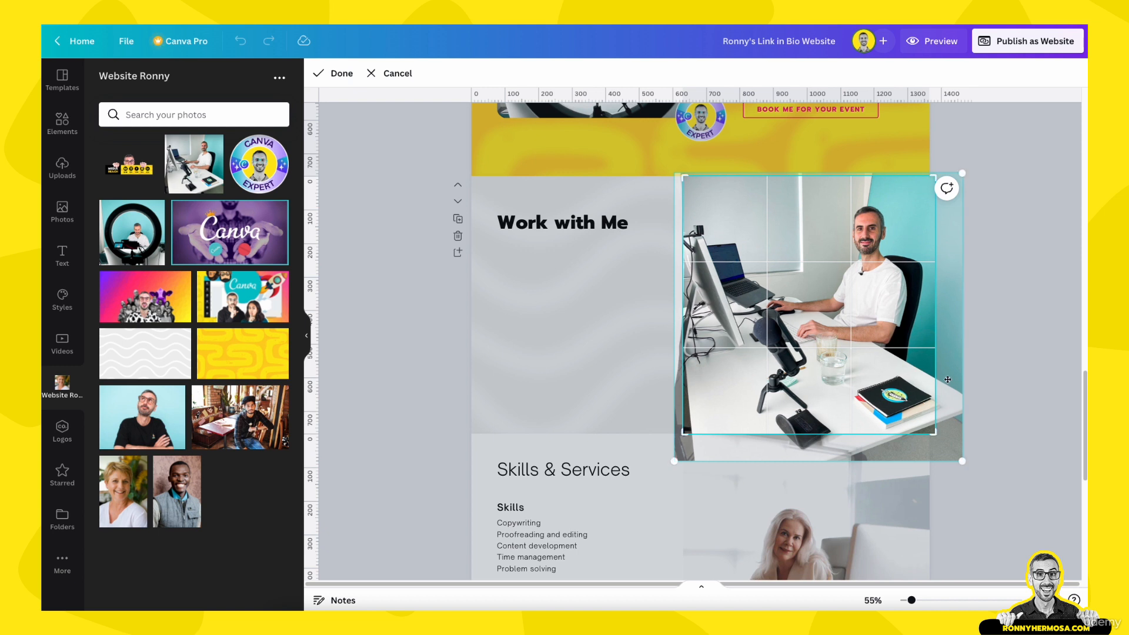
{"action": "left_click", "coordinate": [985, 410]}
{"action": "left_click", "coordinate": [1015, 401]}
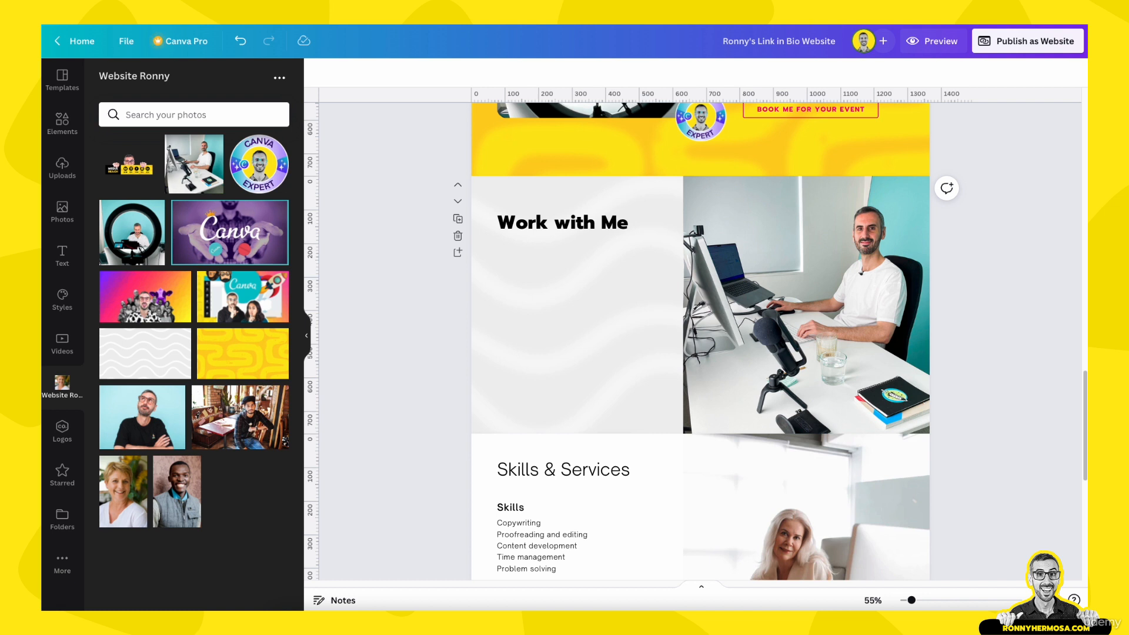
Fine-tune the desk photo's position, frame width and crop to fill the right half
{"action": "scroll", "coordinate": [739, 364], "scroll_direction": "down", "scroll_amount": 2}
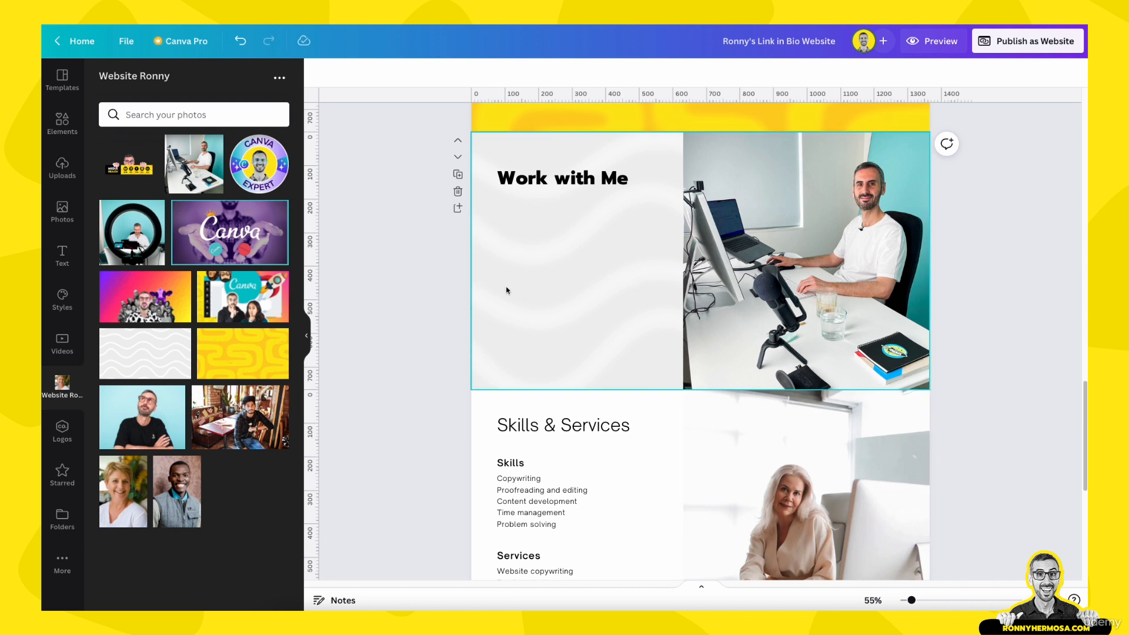
{"action": "left_click_drag", "start_coordinate": [902, 305], "coordinate": [866, 285]}
{"action": "left_click_drag", "start_coordinate": [678, 257], "coordinate": [692, 256]}
{"action": "double_click", "coordinate": [799, 271]}
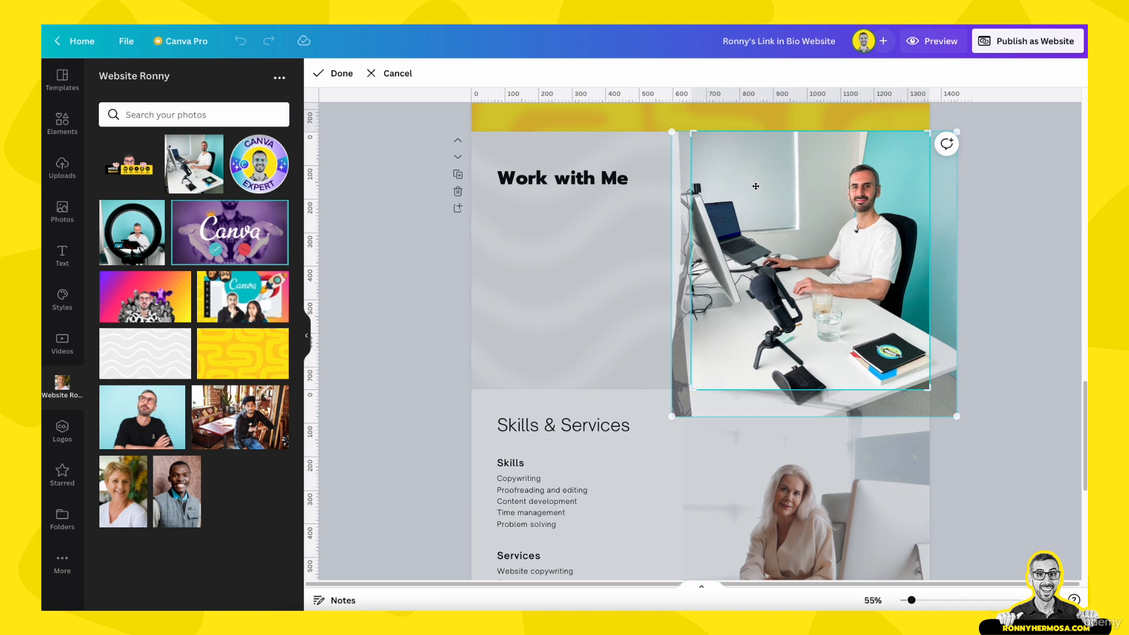
{"action": "left_click_drag", "start_coordinate": [772, 187], "coordinate": [781, 185]}
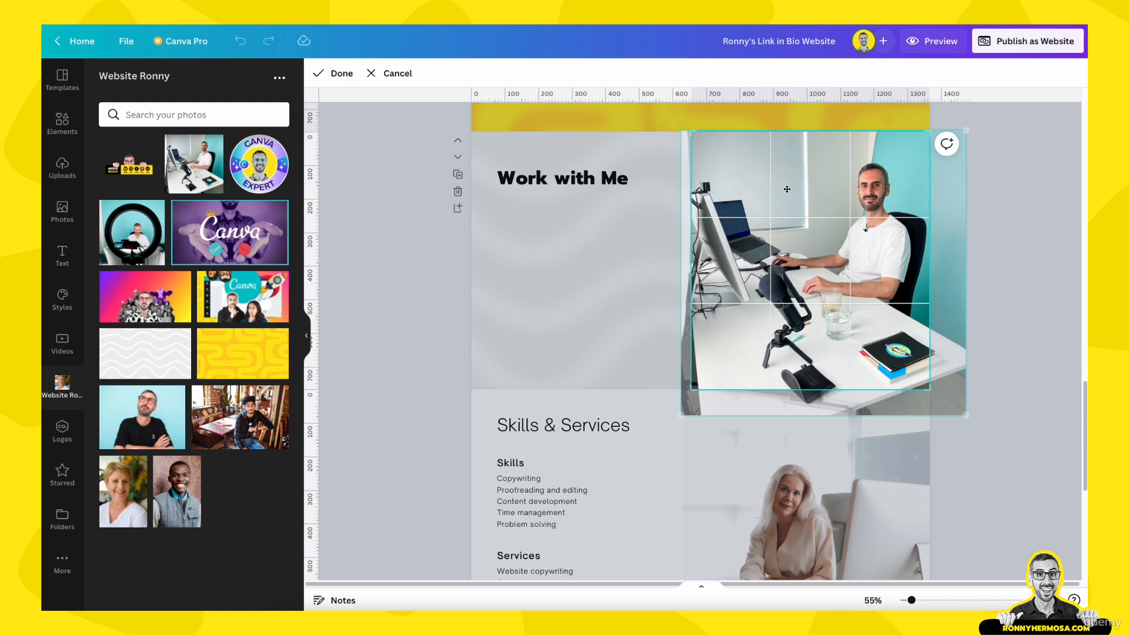
{"action": "left_click", "coordinate": [1005, 349]}
{"action": "double_click", "coordinate": [882, 299]}
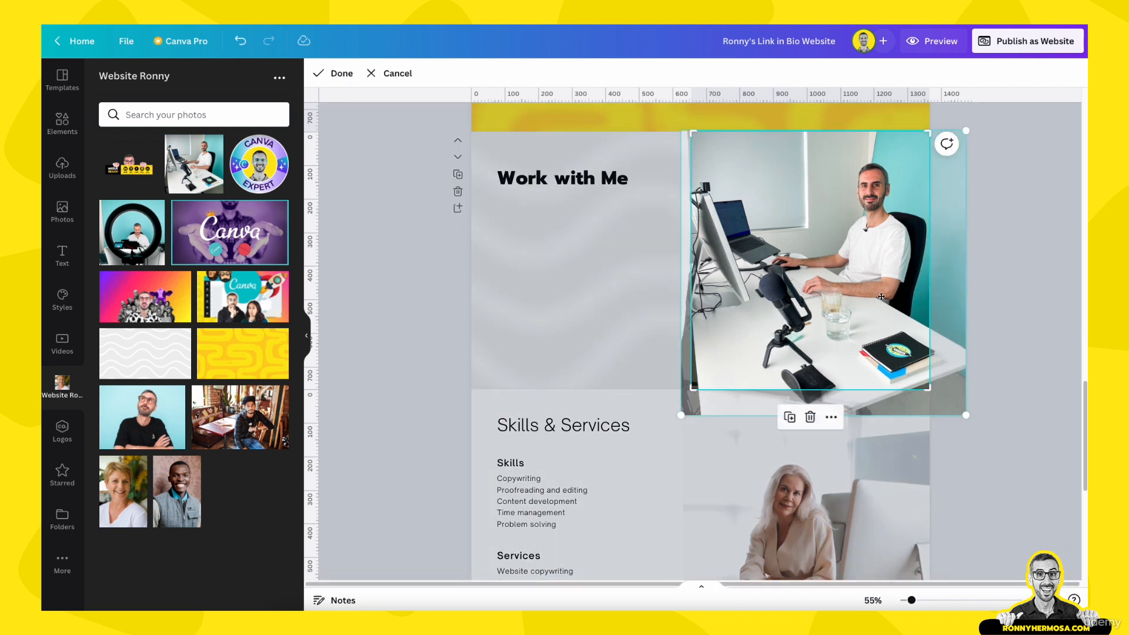
{"action": "left_click_drag", "start_coordinate": [965, 416], "coordinate": [931, 395]}
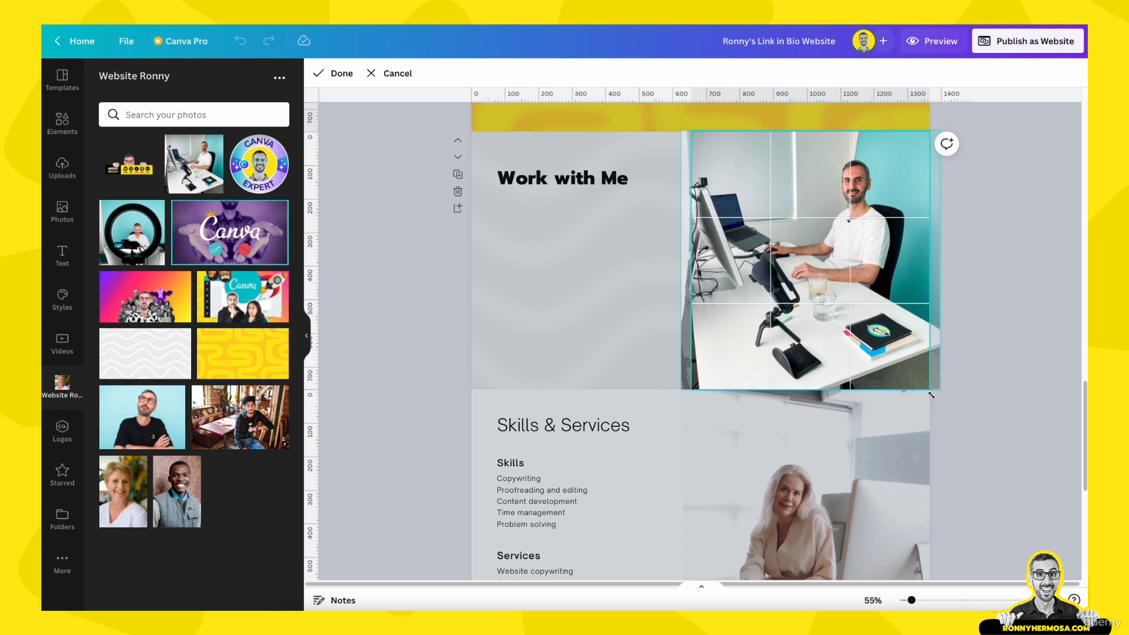
{"action": "left_click", "coordinate": [1011, 302]}
{"action": "scroll", "coordinate": [911, 288], "scroll_direction": "up", "scroll_amount": 1}
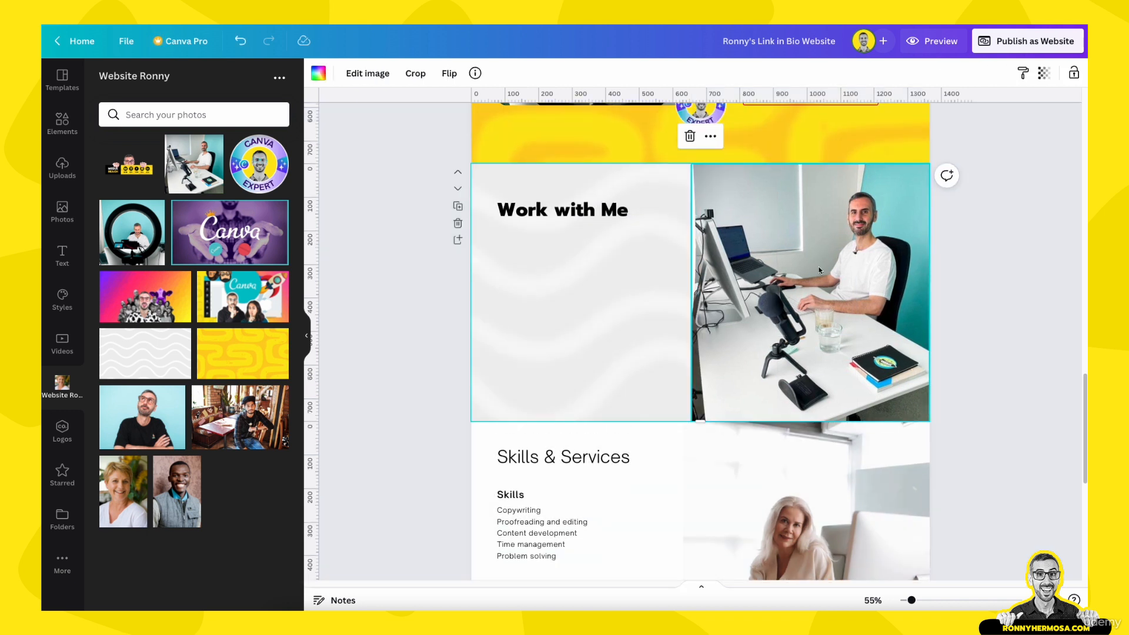
{"action": "left_click", "coordinate": [598, 215]}
Nudge the Work with Me heading and paste the 'Reach out if you are interested in:' list below it
{"action": "left_click_drag", "start_coordinate": [598, 216], "coordinate": [609, 216]}
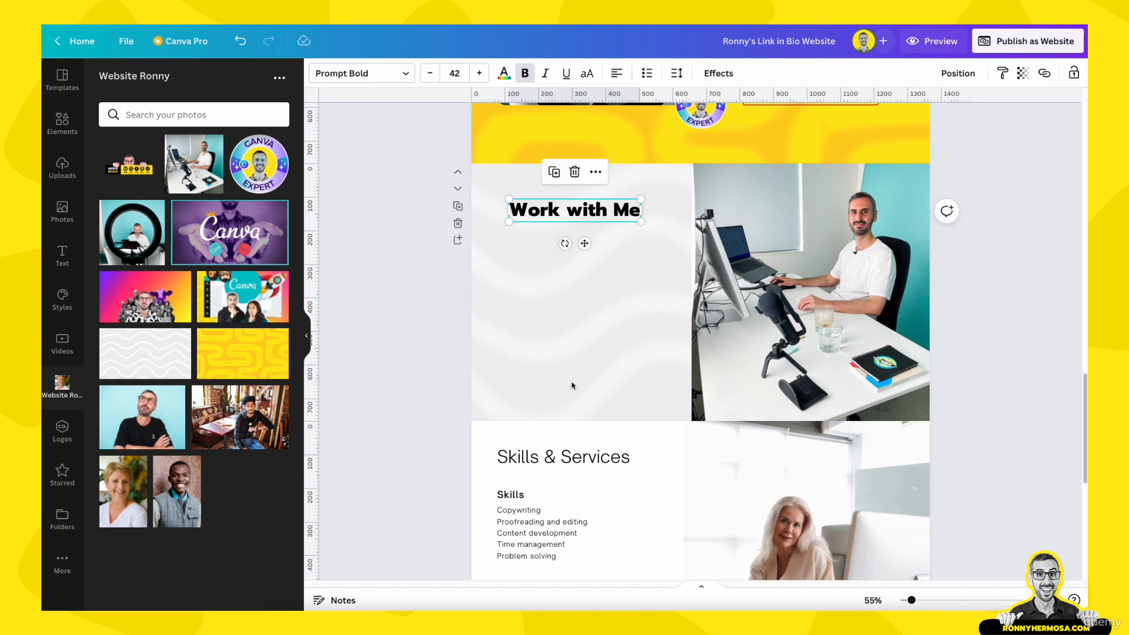
{"action": "scroll", "coordinate": [571, 383], "scroll_direction": "down", "scroll_amount": 3}
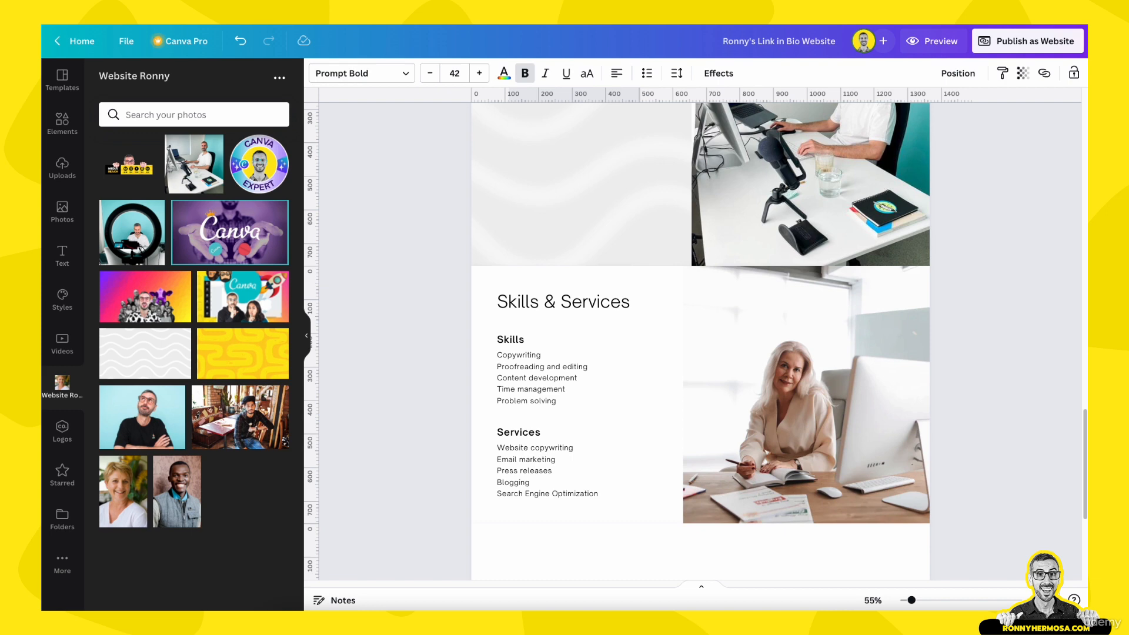
{"action": "scroll", "coordinate": [650, 212], "scroll_direction": "up", "scroll_amount": 6}
{"action": "scroll", "coordinate": [544, 464], "scroll_direction": "down", "scroll_amount": 3}
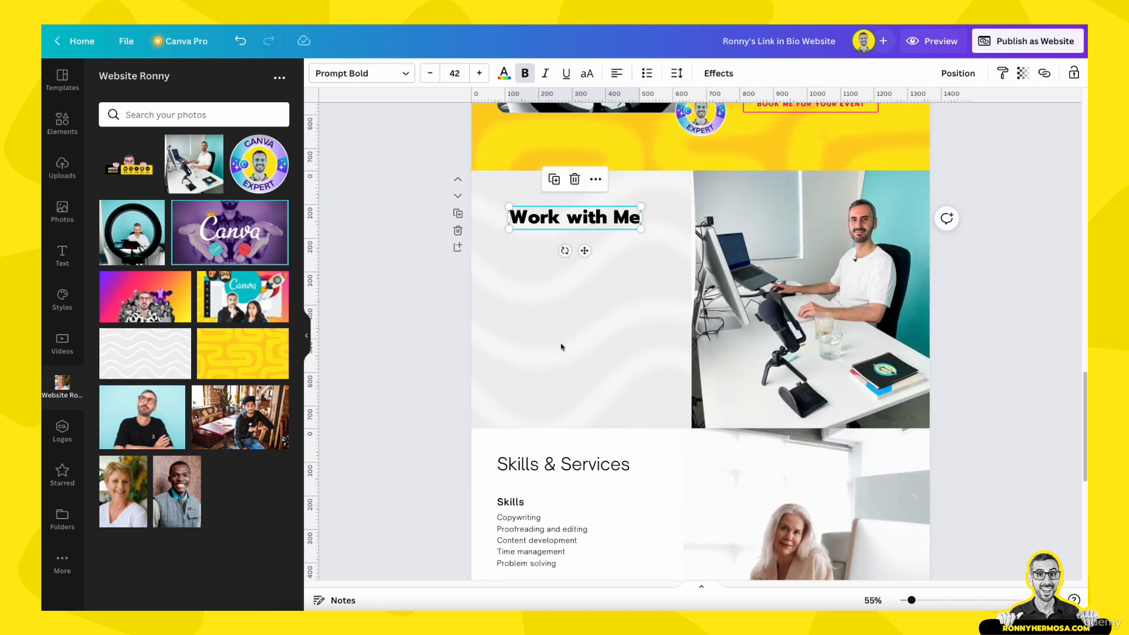
{"action": "key", "text": "ctrl+v"}
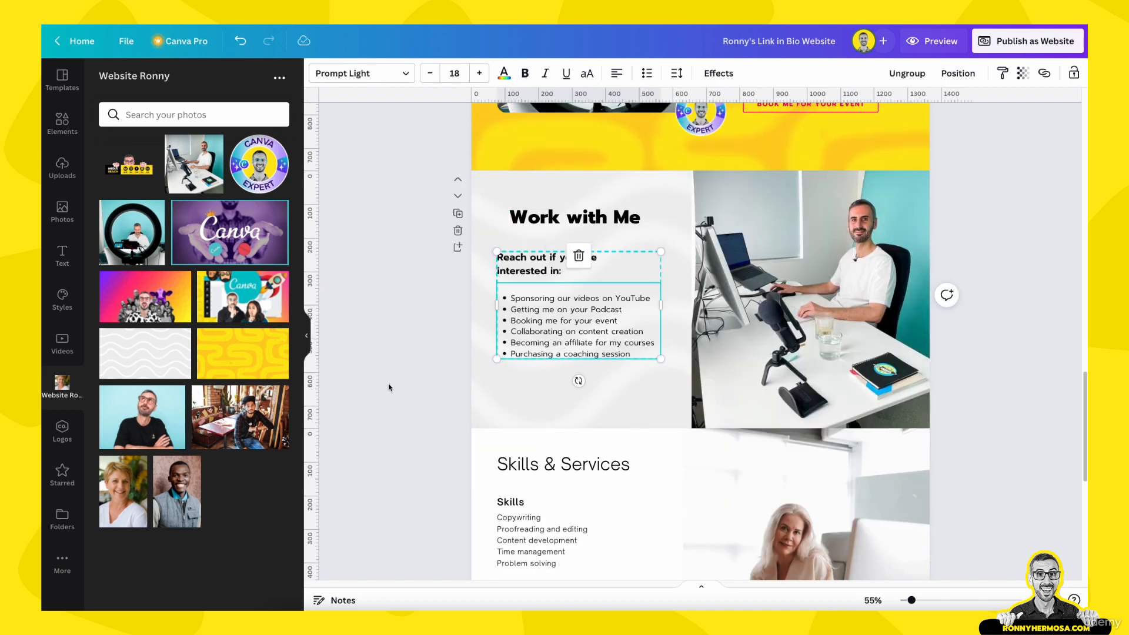
Delete the Skills & Services template page
{"action": "left_click", "coordinate": [388, 387]}
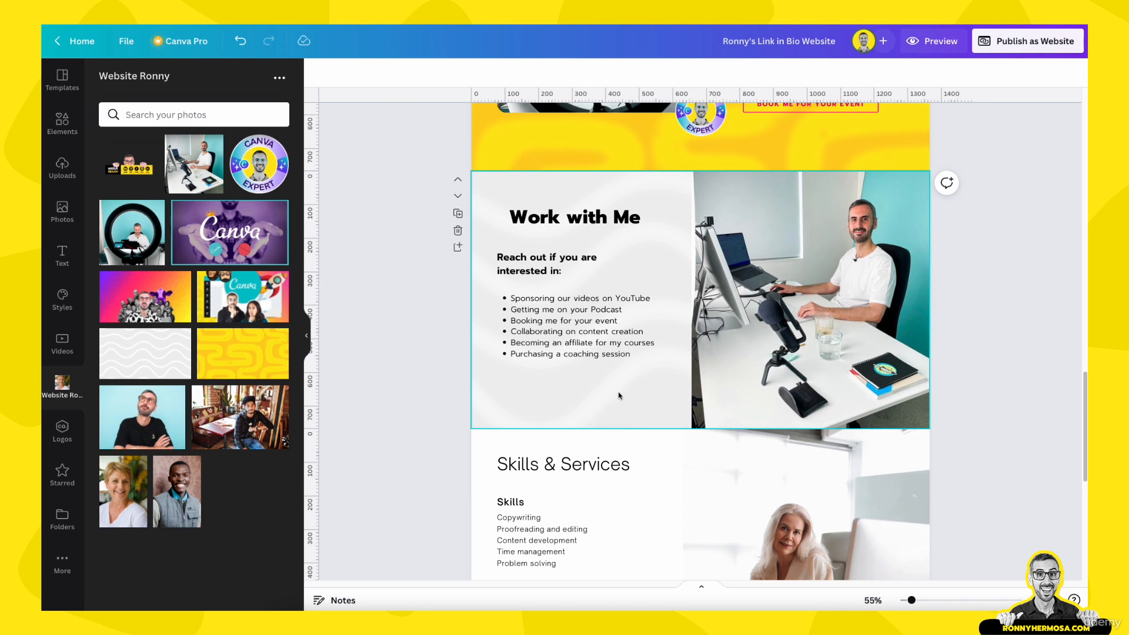
{"action": "scroll", "coordinate": [619, 396], "scroll_direction": "down", "scroll_amount": 4}
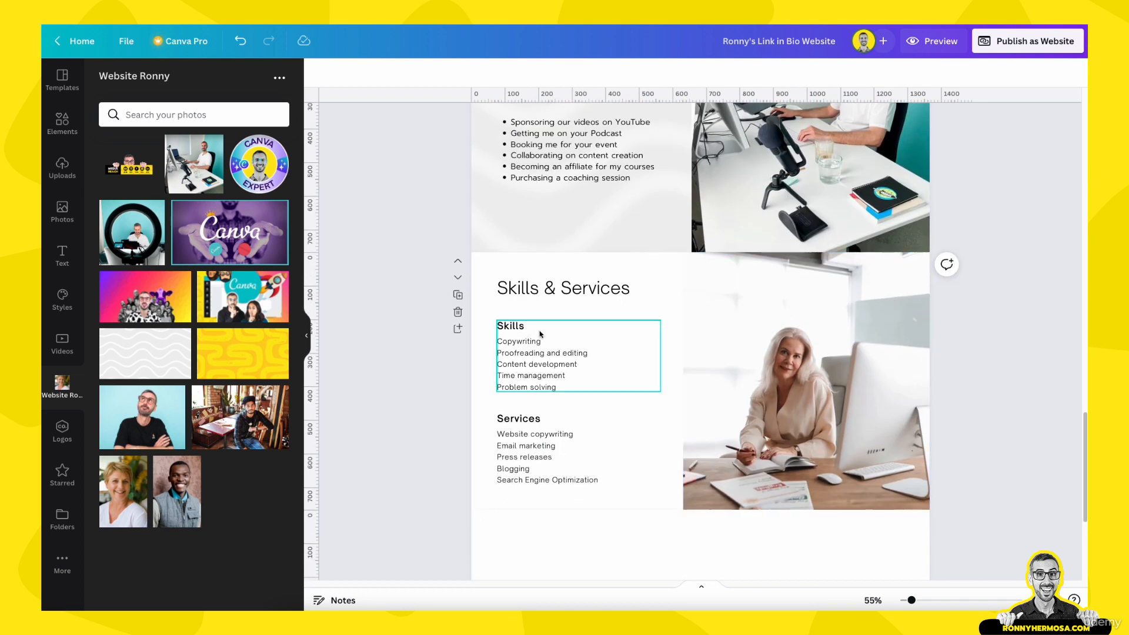
{"action": "left_click", "coordinate": [458, 312]}
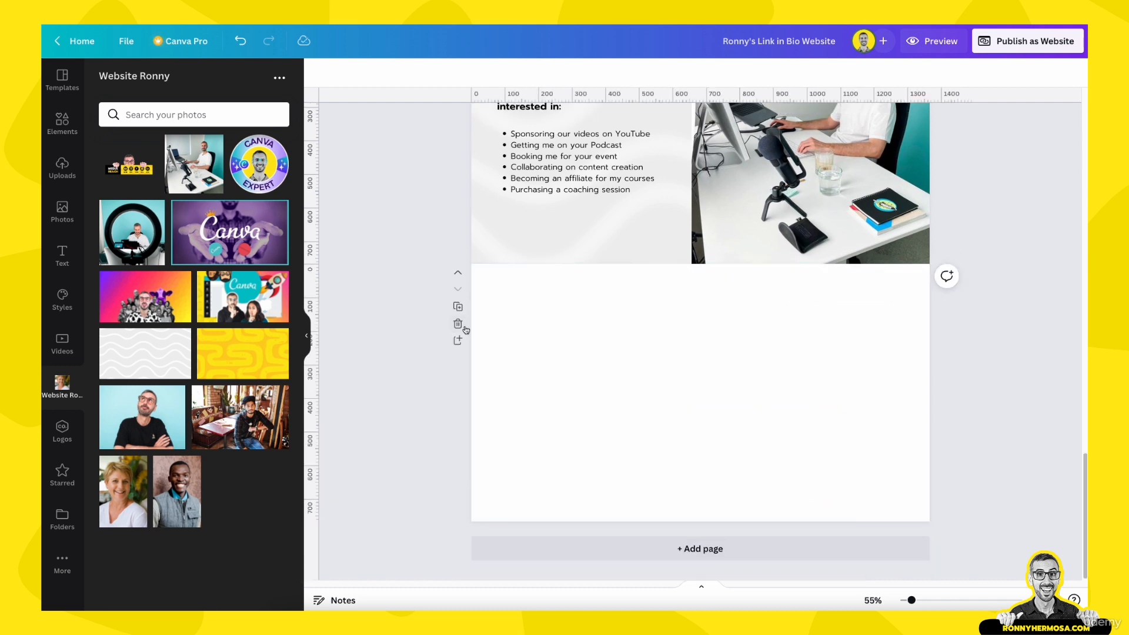
Delete the blank page below Work with Me
{"action": "left_click", "coordinate": [656, 362]}
{"action": "key", "text": "Delete"}
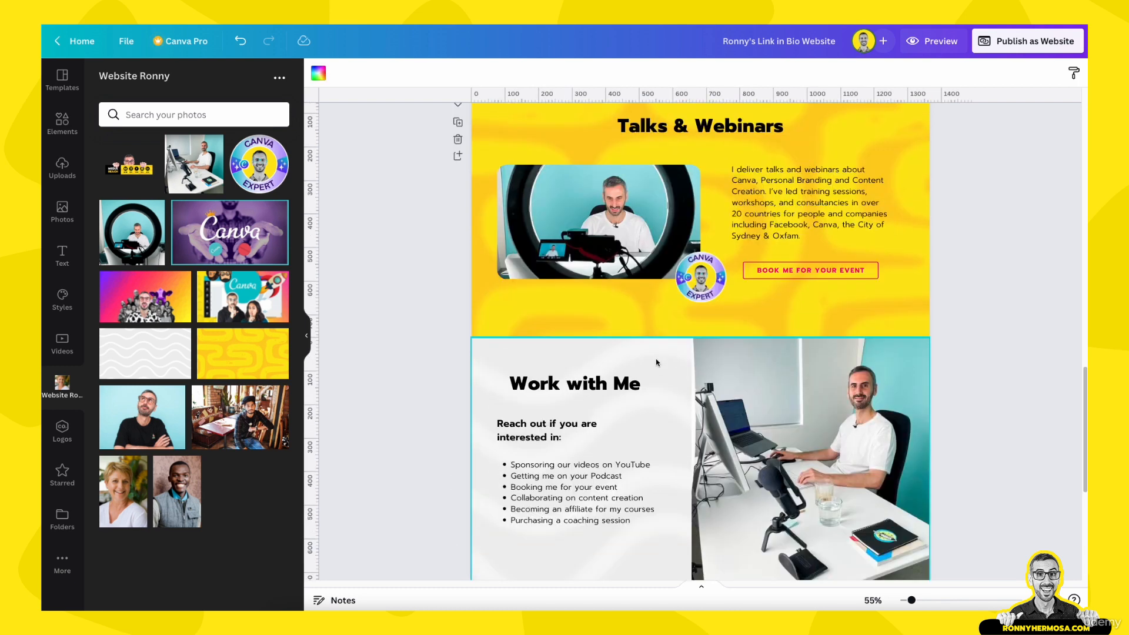
{"action": "scroll", "coordinate": [657, 356], "scroll_direction": "down", "scroll_amount": 1}
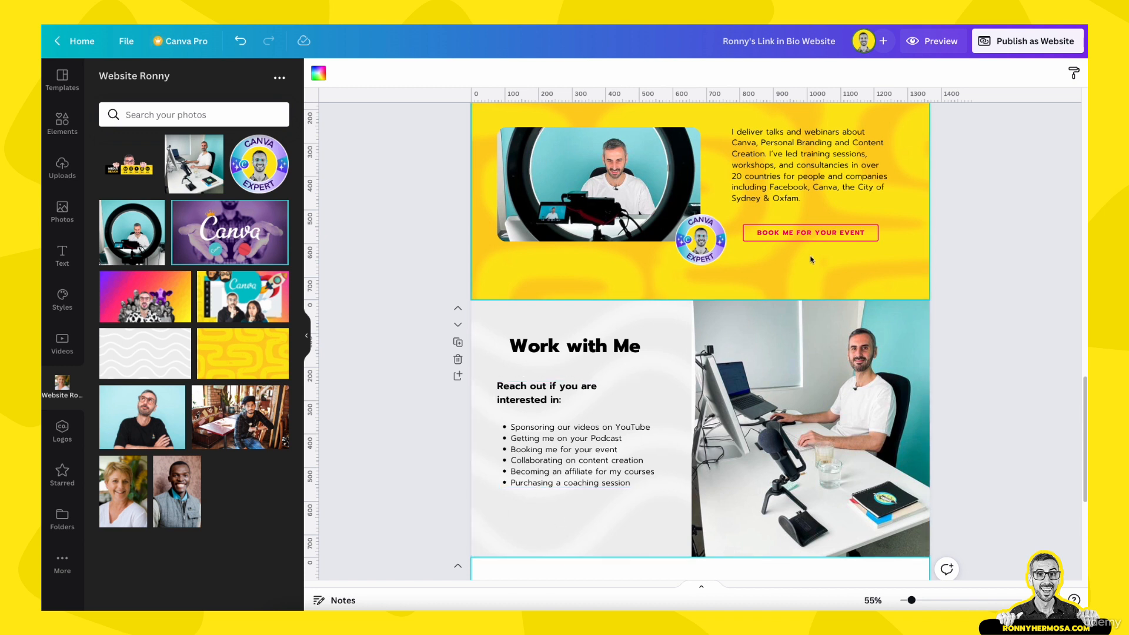
Copy the BOOK ME FOR YOUR EVENT button onto Work with Me, aligned under the list
{"action": "left_click_drag", "start_coordinate": [963, 239], "coordinate": [847, 225]}
{"action": "scroll", "coordinate": [688, 395], "scroll_direction": "down", "scroll_amount": 4}
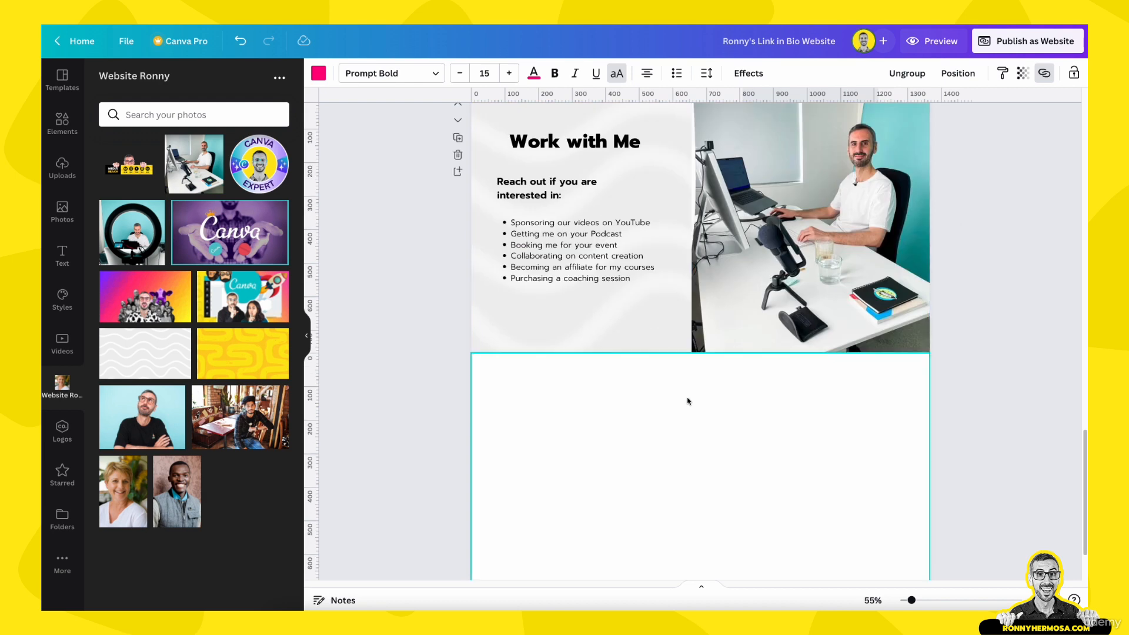
{"action": "left_click", "coordinate": [570, 326]}
{"action": "key", "text": "ctrl+v"}
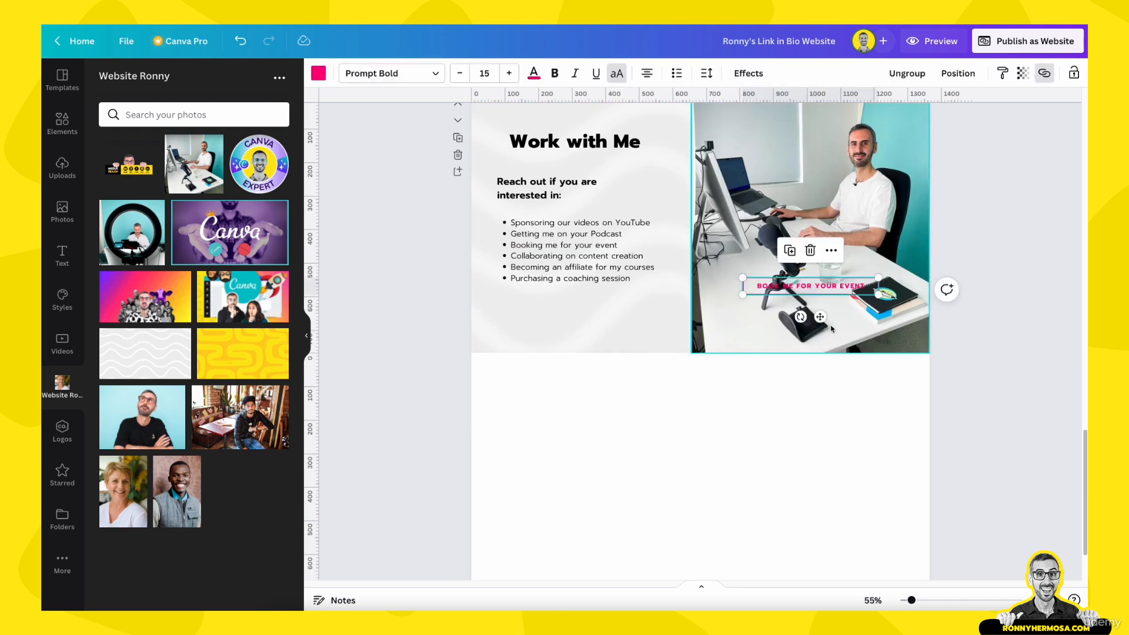
{"action": "left_click_drag", "start_coordinate": [804, 312], "coordinate": [588, 346]}
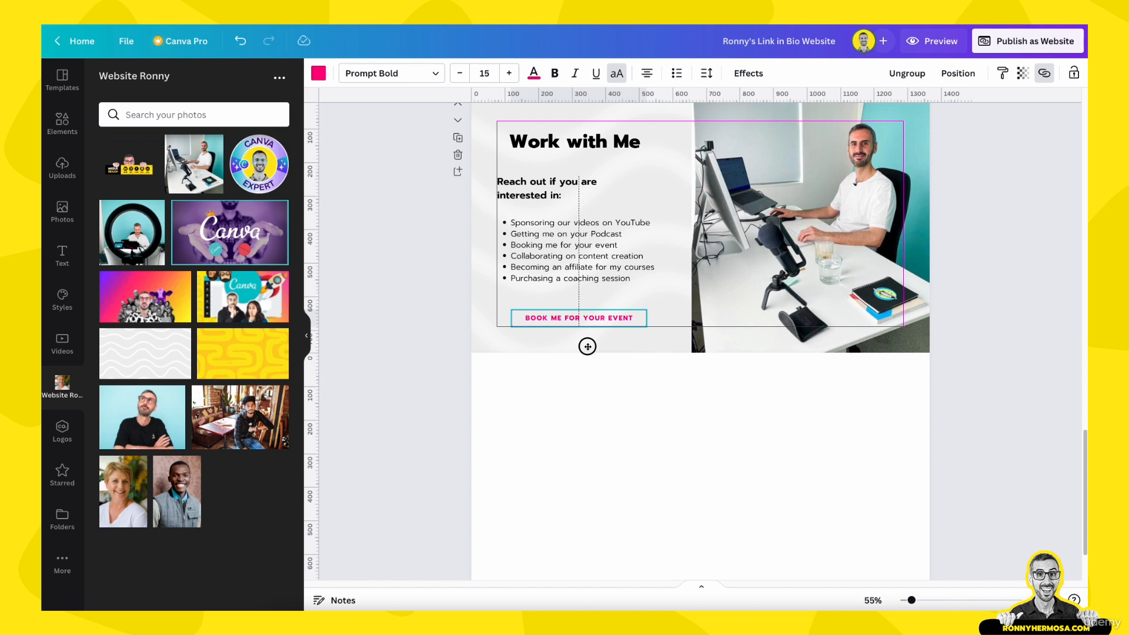
{"action": "left_click_drag", "start_coordinate": [588, 346], "coordinate": [591, 348]}
Replace the copied button's text with the creator's contact e-mail address
{"action": "left_click", "coordinate": [582, 318]}
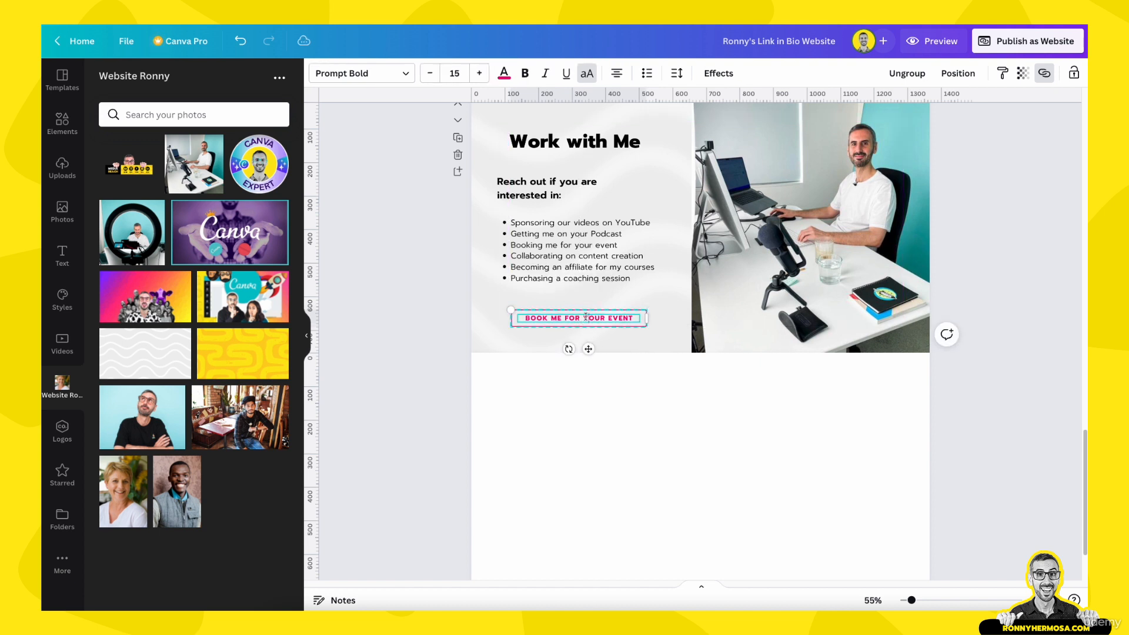
{"action": "left_click", "coordinate": [585, 317]}
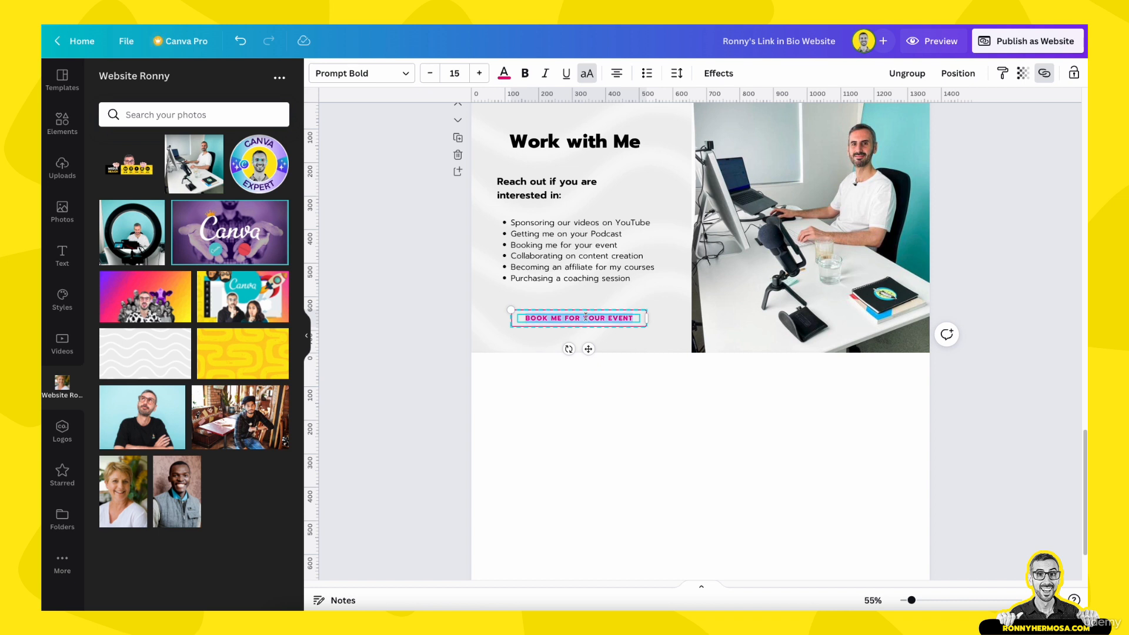
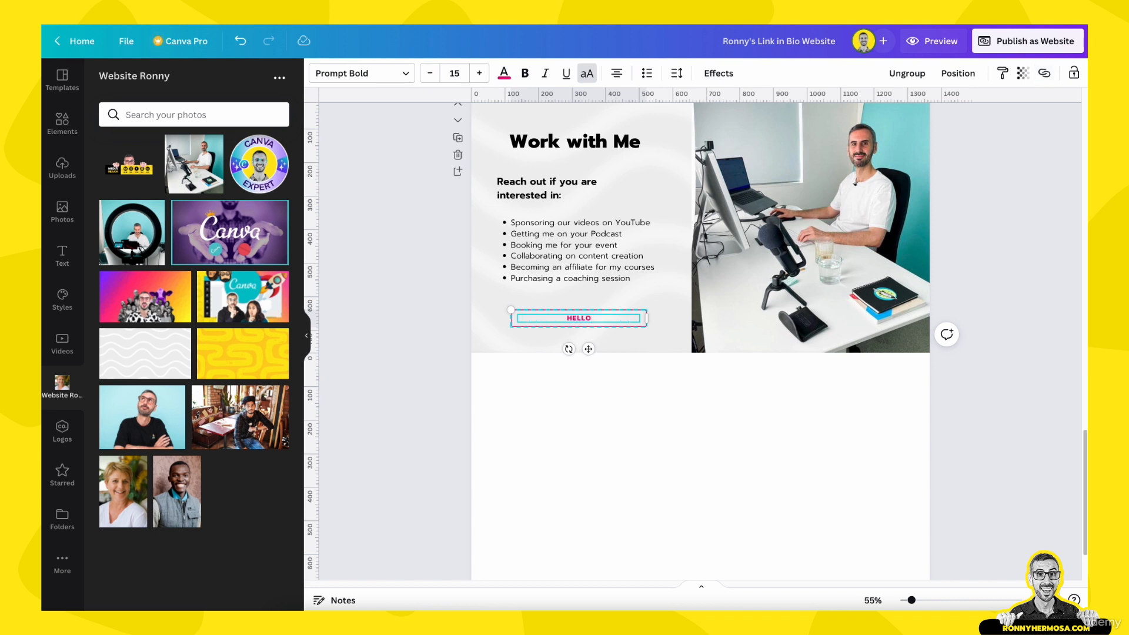
{"action": "left_click", "coordinate": [398, 301]}
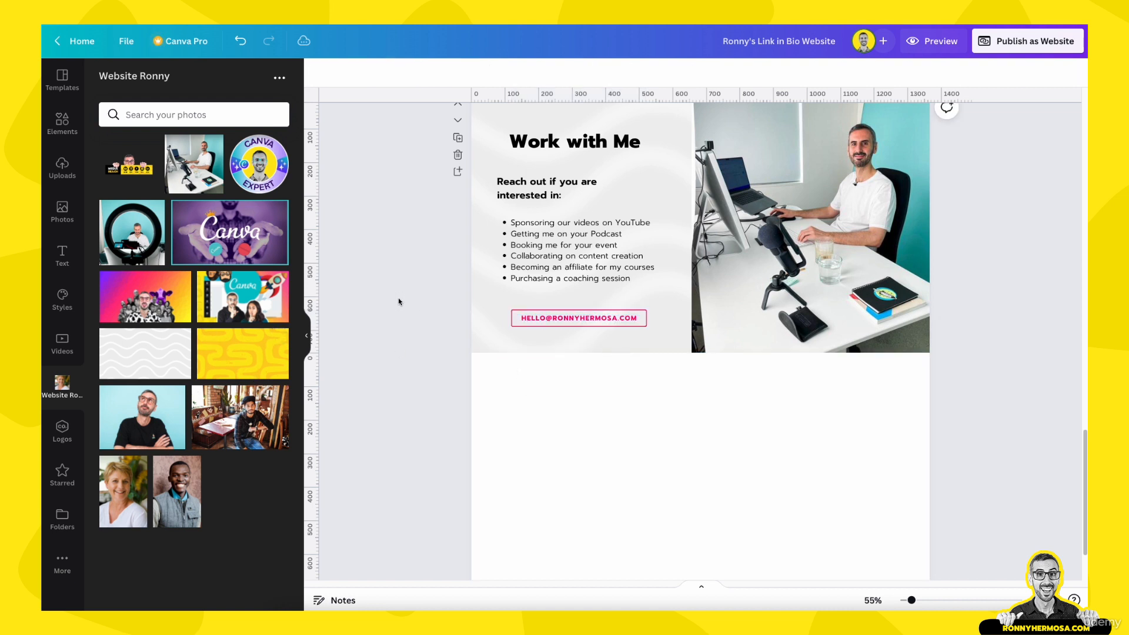
Link the e-mail button to the contact e-mail address and remove its underline
{"action": "left_click", "coordinate": [613, 322]}
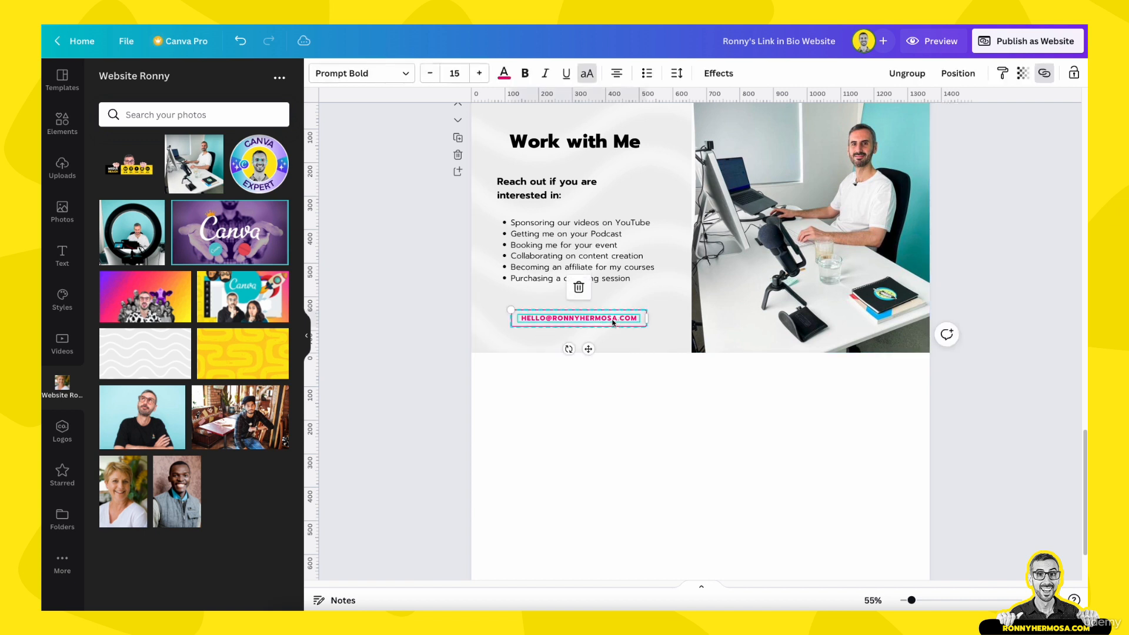
{"action": "left_click", "coordinate": [1044, 73]}
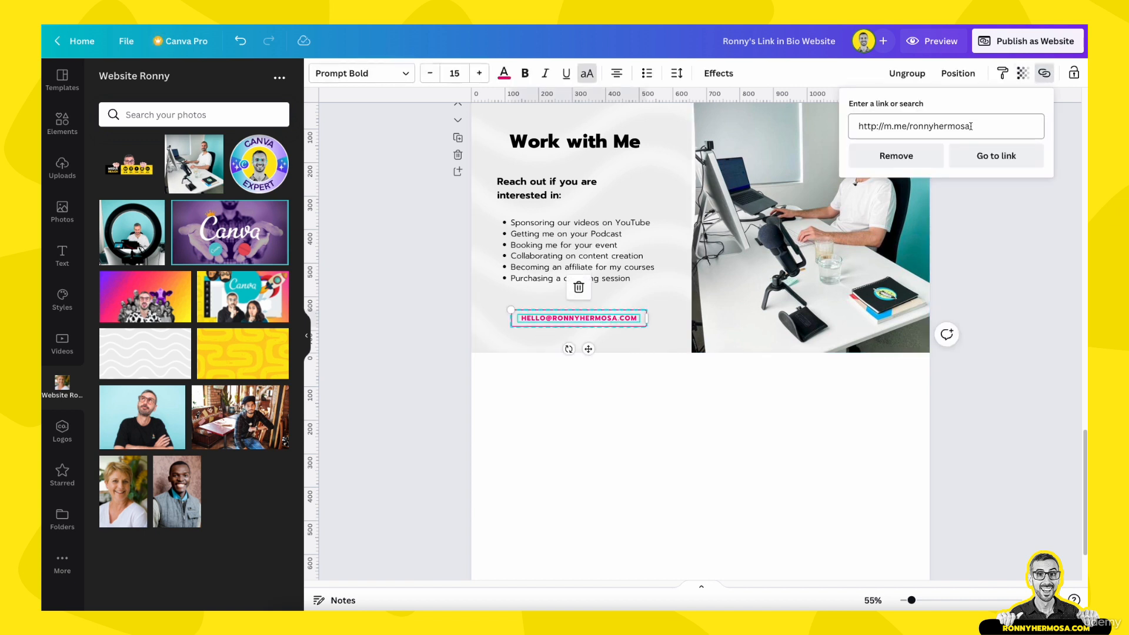
{"action": "left_click_drag", "start_coordinate": [974, 126], "coordinate": [852, 122]}
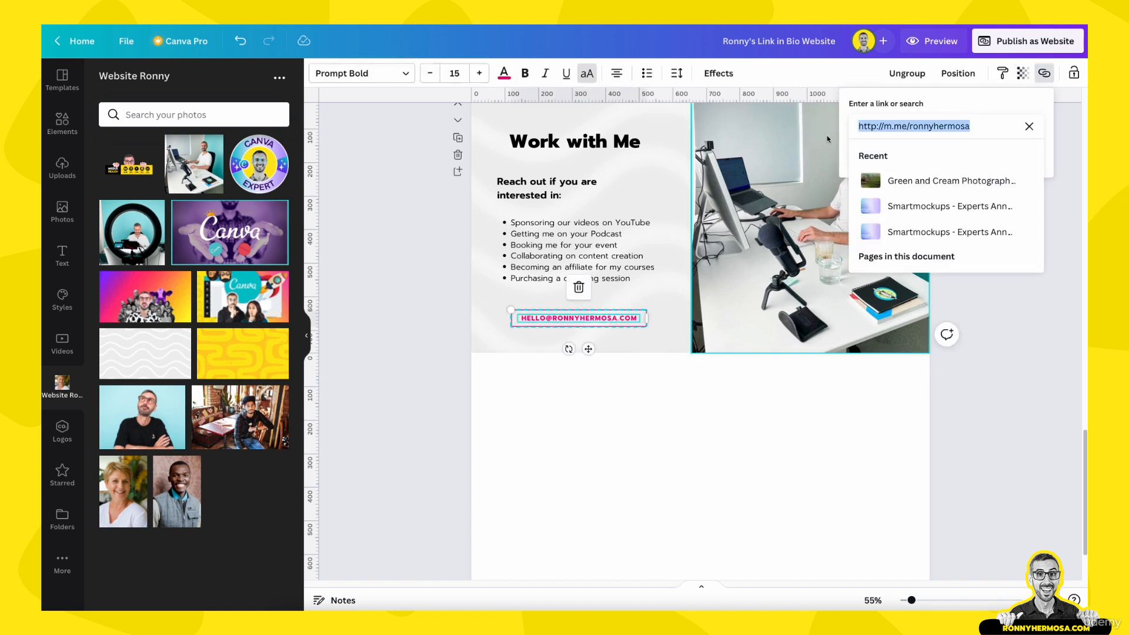
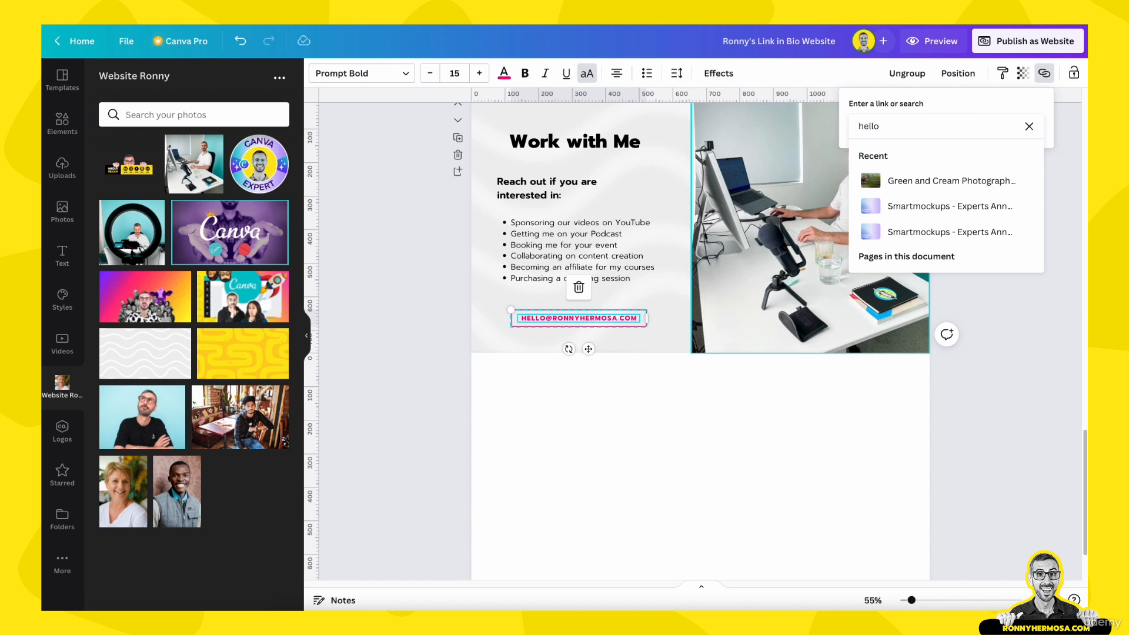
{"action": "key", "text": "Return"}
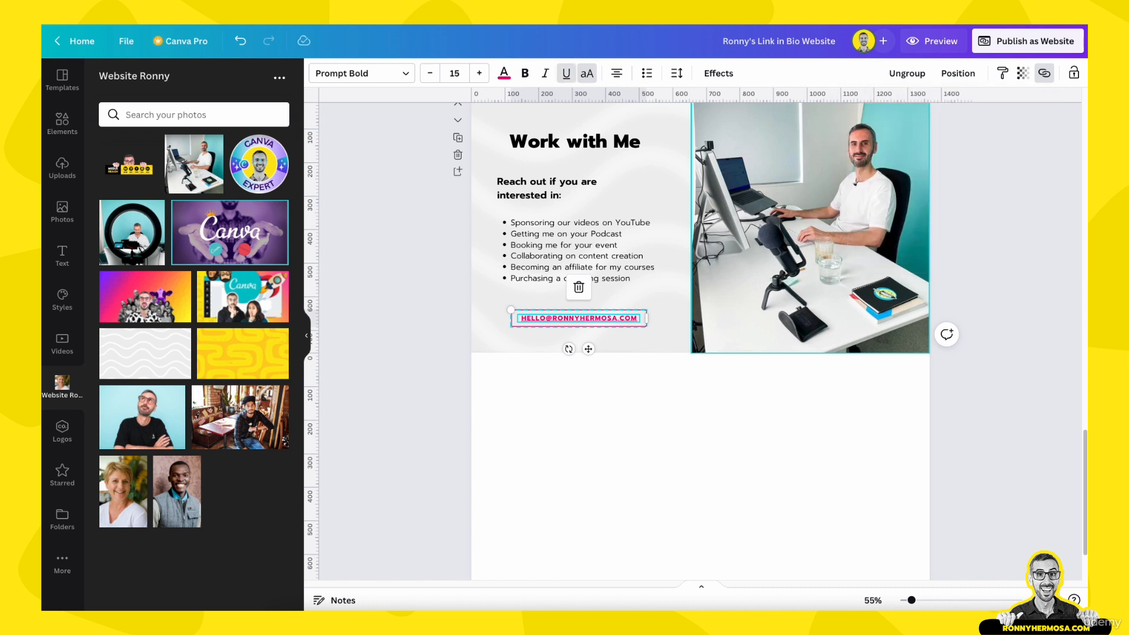
{"action": "left_click", "coordinate": [566, 73]}
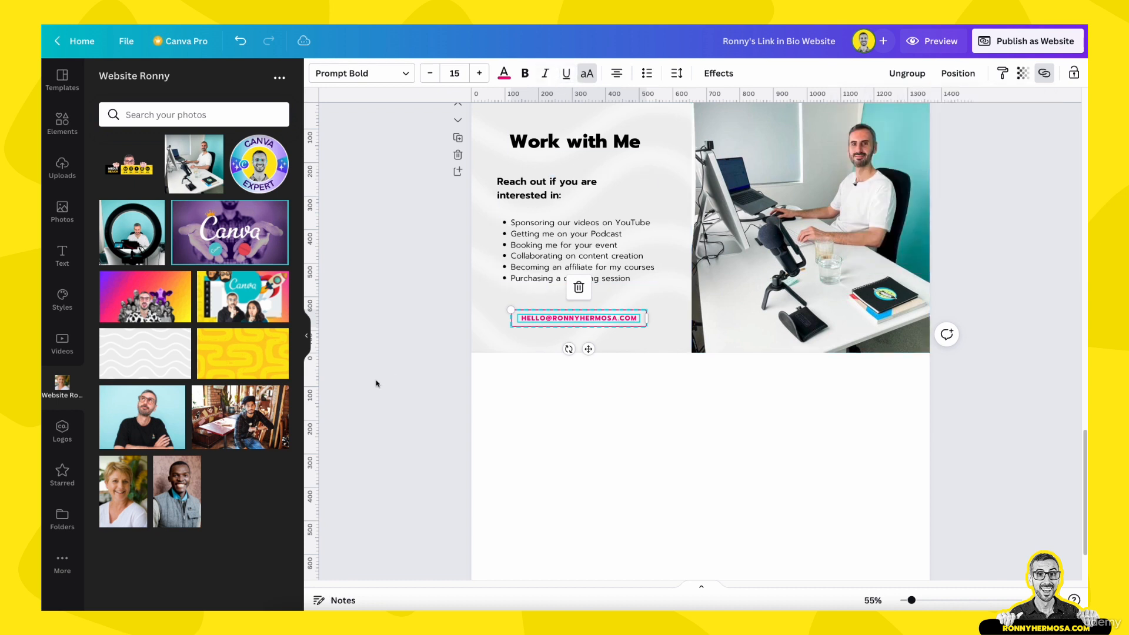
{"action": "left_click", "coordinate": [450, 330]}
Reopen the e-mail button's link settings to check the address
{"action": "left_click", "coordinate": [560, 319]}
{"action": "left_click", "coordinate": [1043, 74]}
{"action": "left_click", "coordinate": [991, 126]}
{"action": "key", "text": "ctrl+c"}
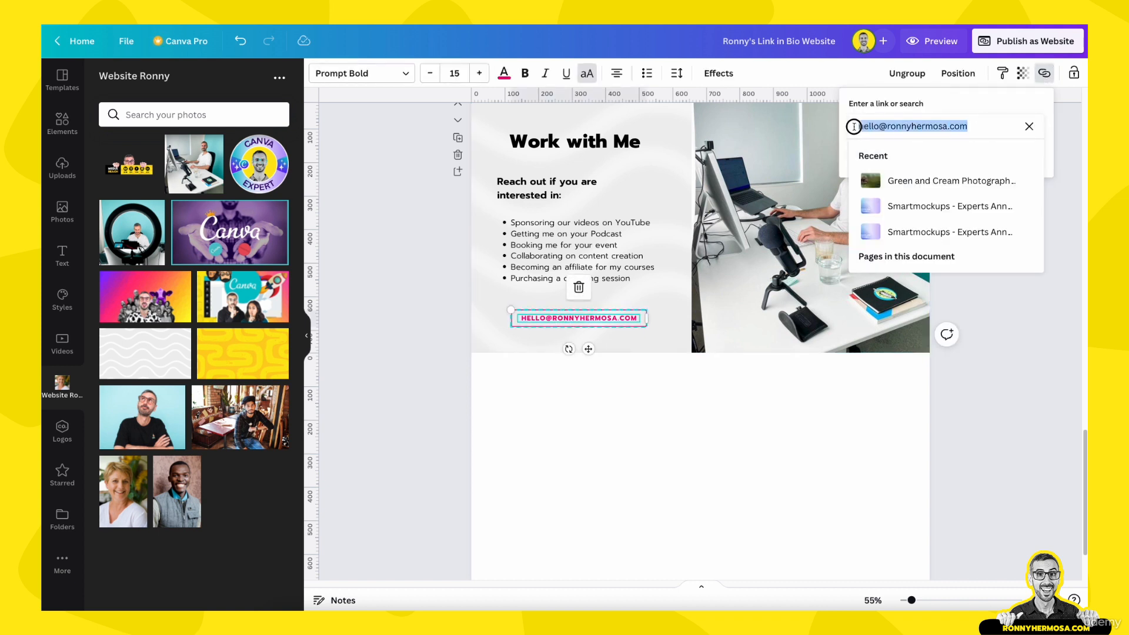
{"action": "left_click", "coordinate": [464, 331]}
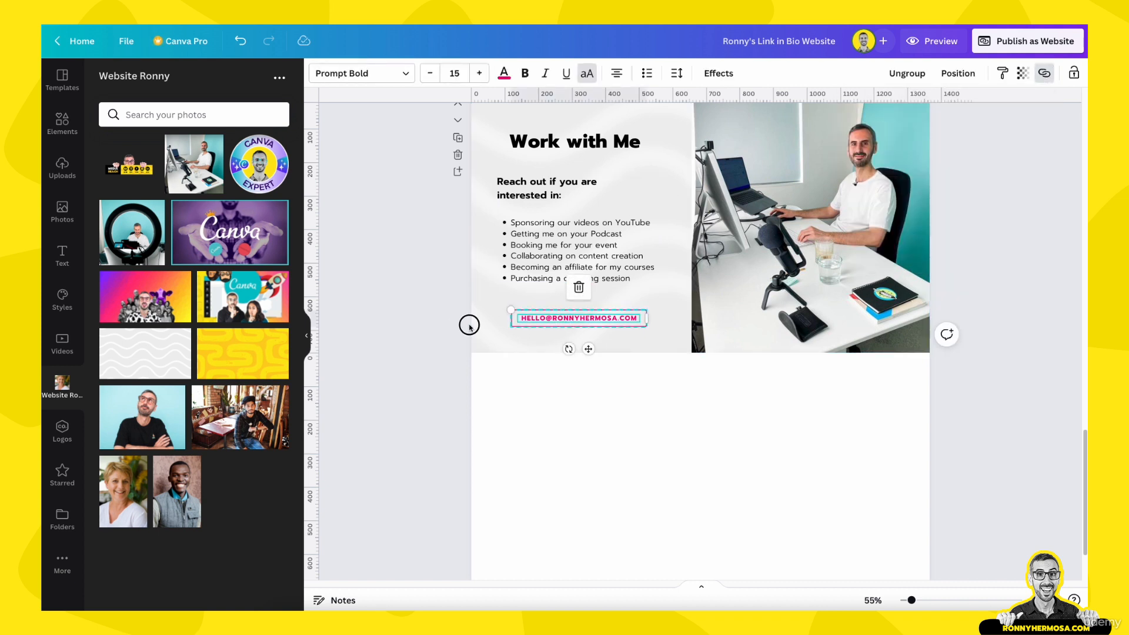
{"action": "left_click", "coordinate": [469, 326]}
Re-paste the contact e-mail as the button's link and test it with Go to link
{"action": "left_click", "coordinate": [514, 320]}
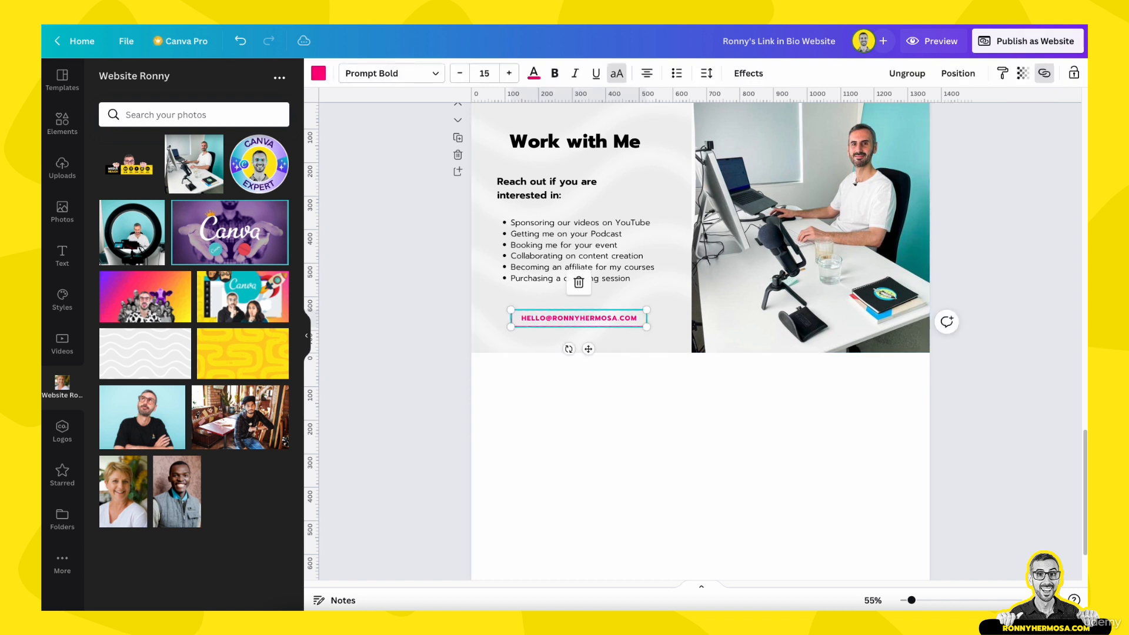
{"action": "left_click", "coordinate": [1045, 73]}
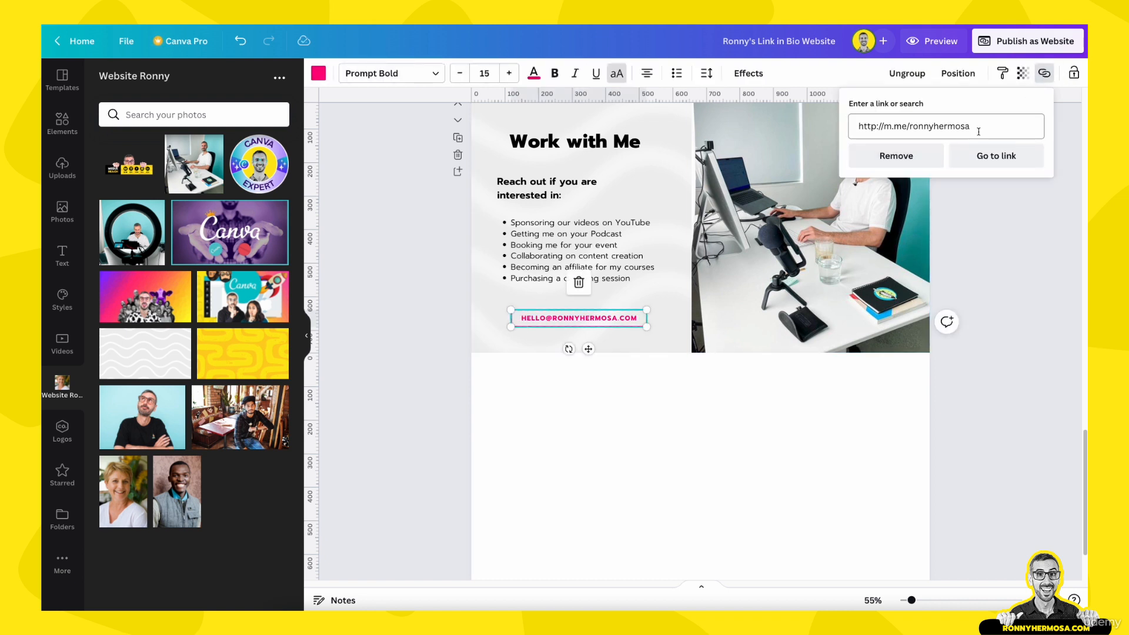
{"action": "left_click_drag", "start_coordinate": [978, 132], "coordinate": [855, 126]}
{"action": "key", "text": "ctrl+v"}
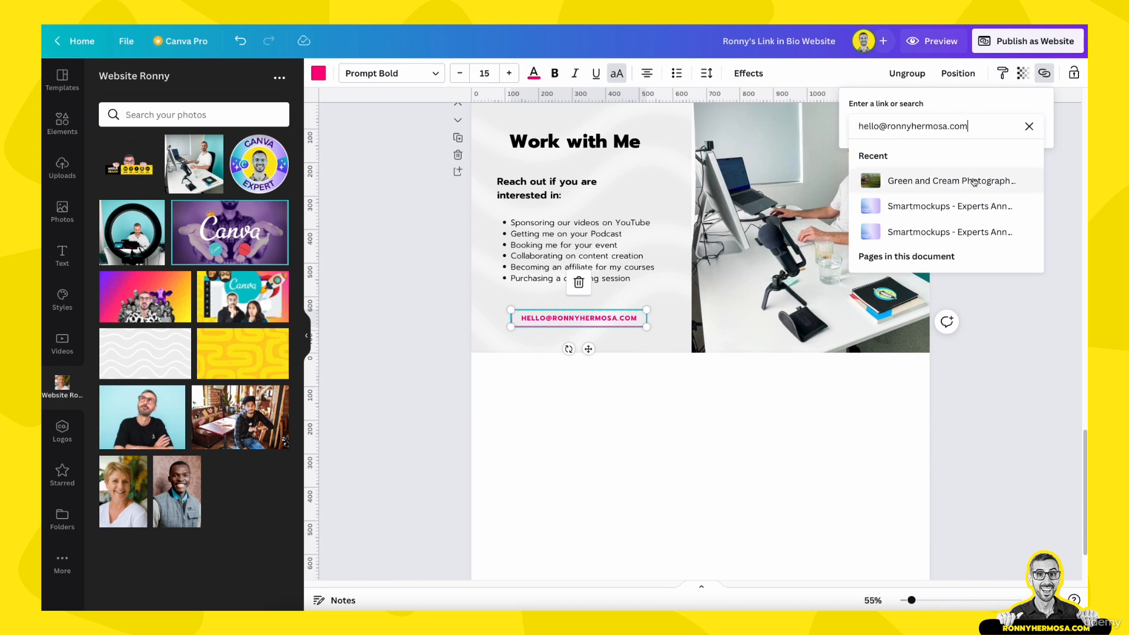
{"action": "key", "text": "Return"}
{"action": "left_click", "coordinate": [1065, 413]}
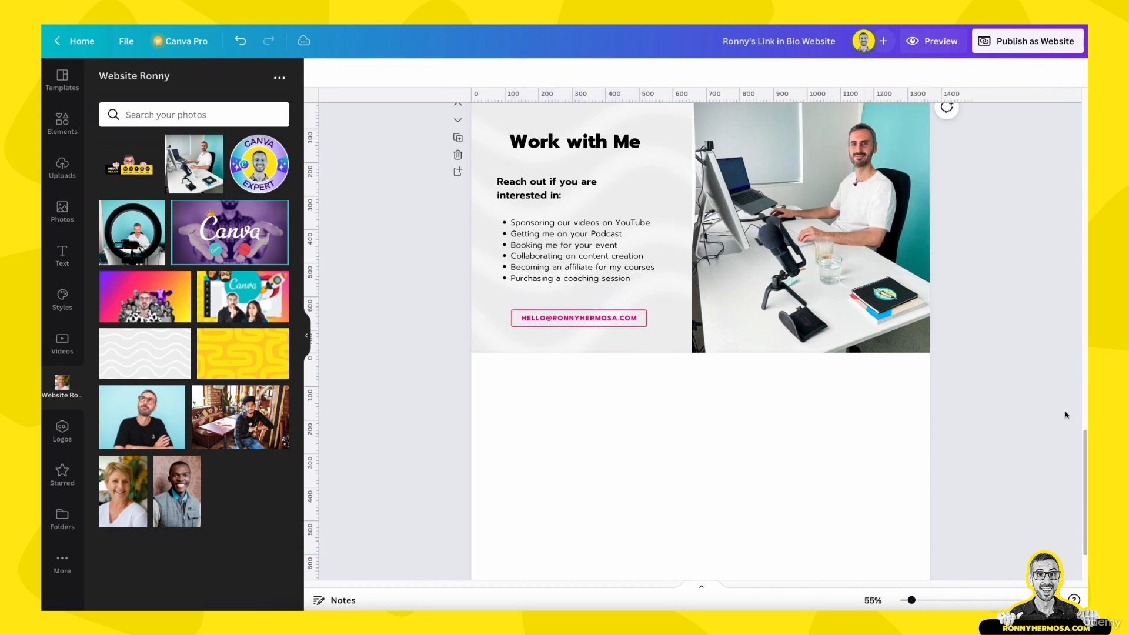
{"action": "left_click", "coordinate": [542, 320]}
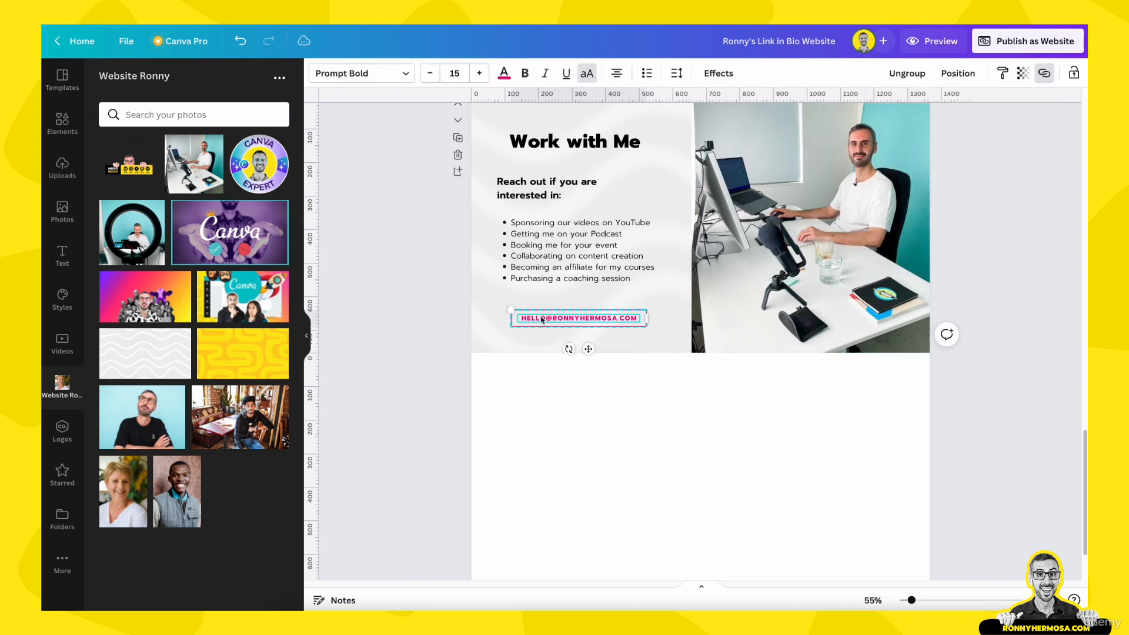
{"action": "left_click", "coordinate": [1045, 78]}
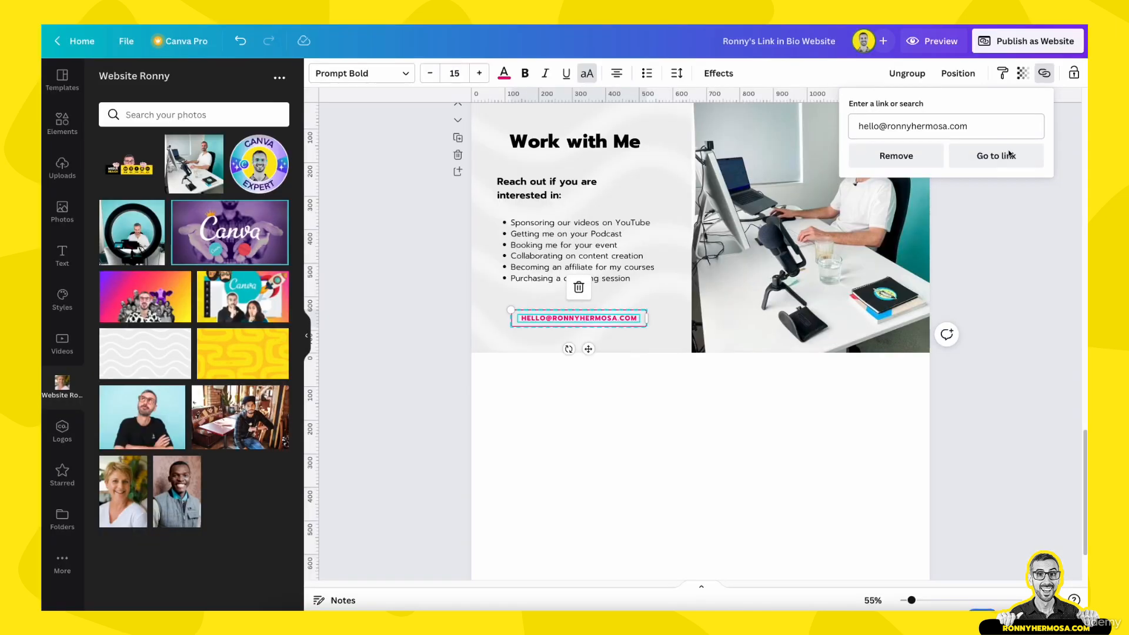
{"action": "left_click", "coordinate": [1009, 154]}
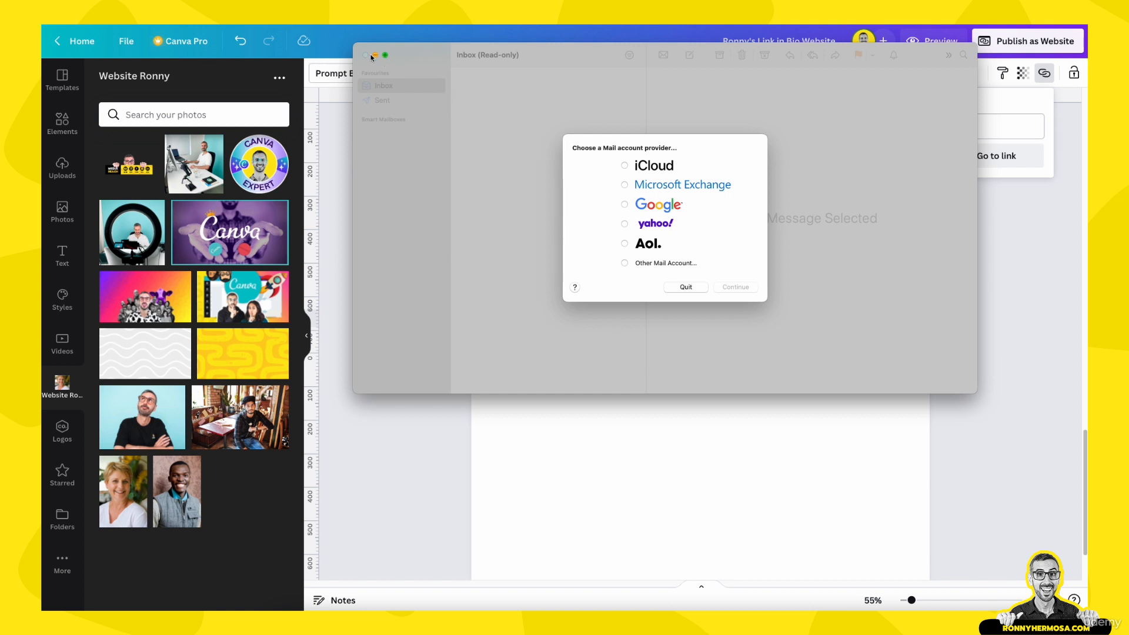
Dismiss the Mail account prompt and open the website preview
{"action": "left_click", "coordinate": [688, 287]}
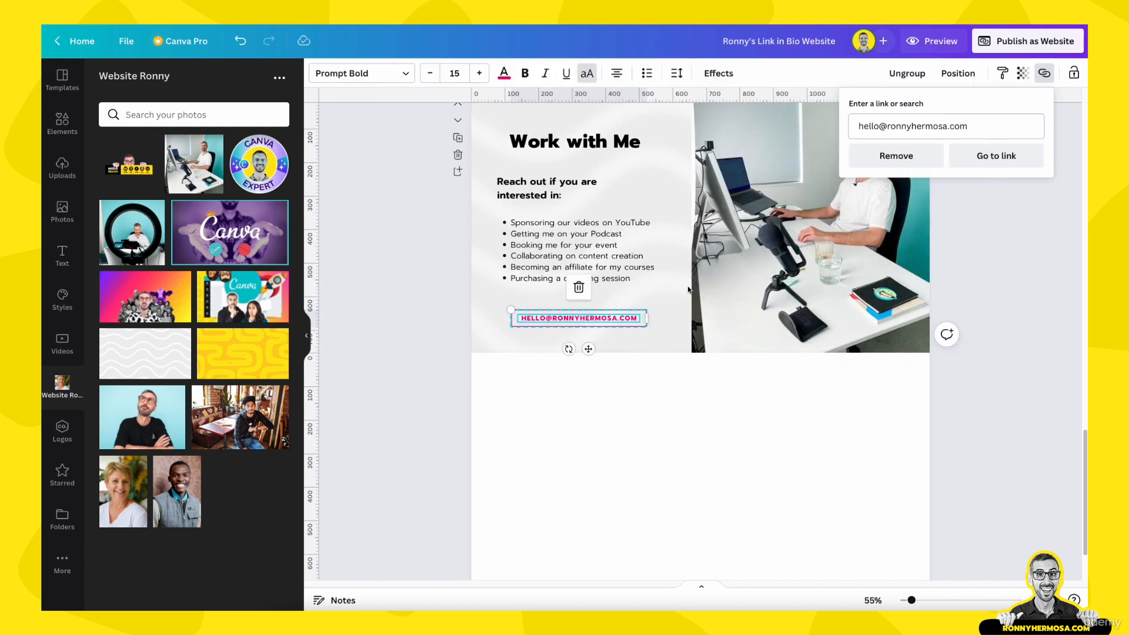
{"action": "left_click", "coordinate": [711, 454]}
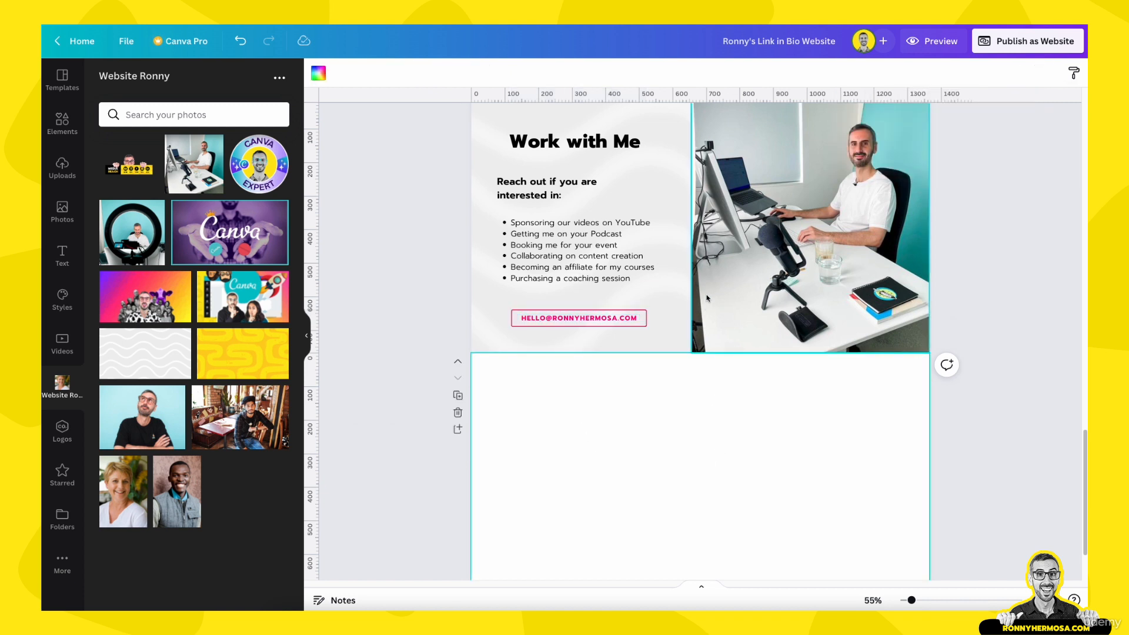
{"action": "scroll", "coordinate": [707, 298], "scroll_direction": "up", "scroll_amount": 1}
{"action": "scroll", "coordinate": [697, 268], "scroll_direction": "up", "scroll_amount": 1}
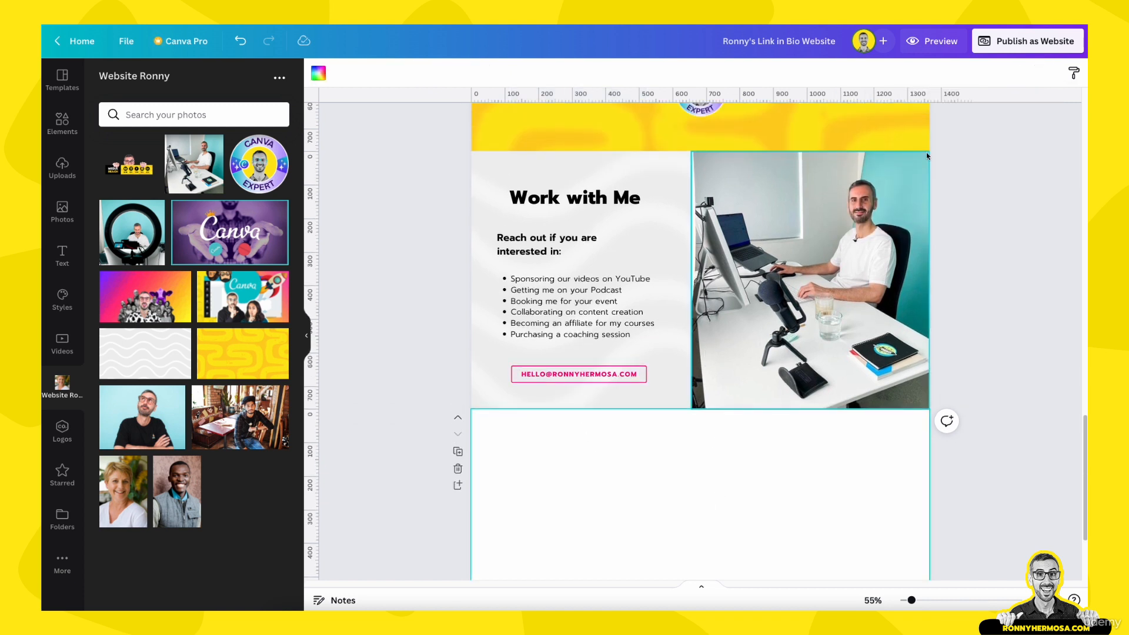
{"action": "left_click", "coordinate": [934, 41]}
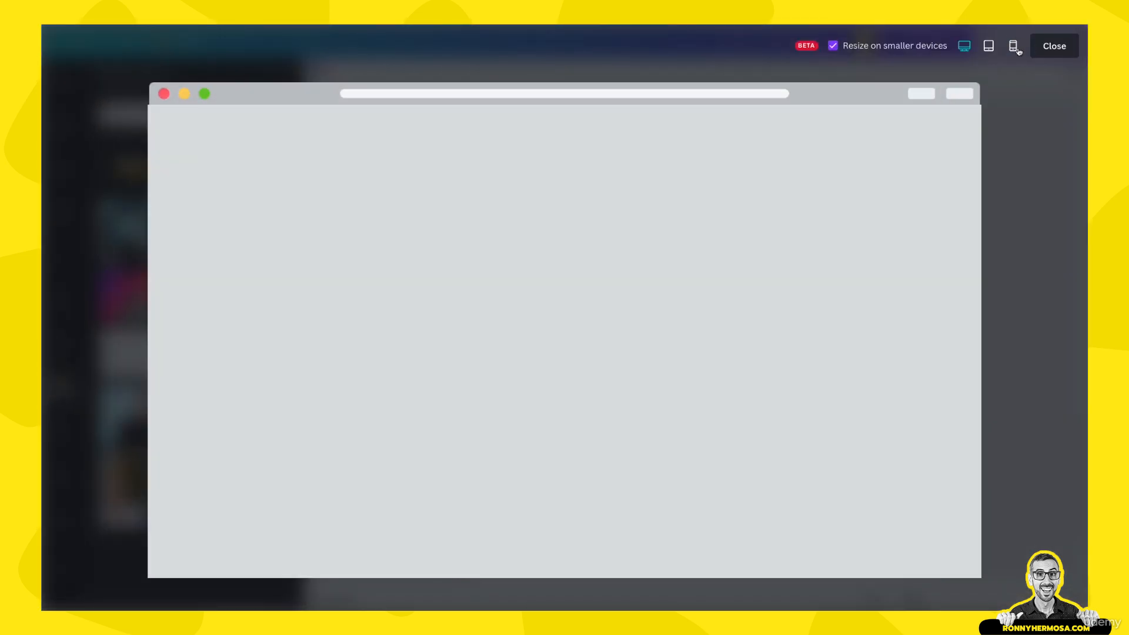
Switch the preview to mobile and scroll through every section from header to footer
{"action": "left_click", "coordinate": [1014, 47]}
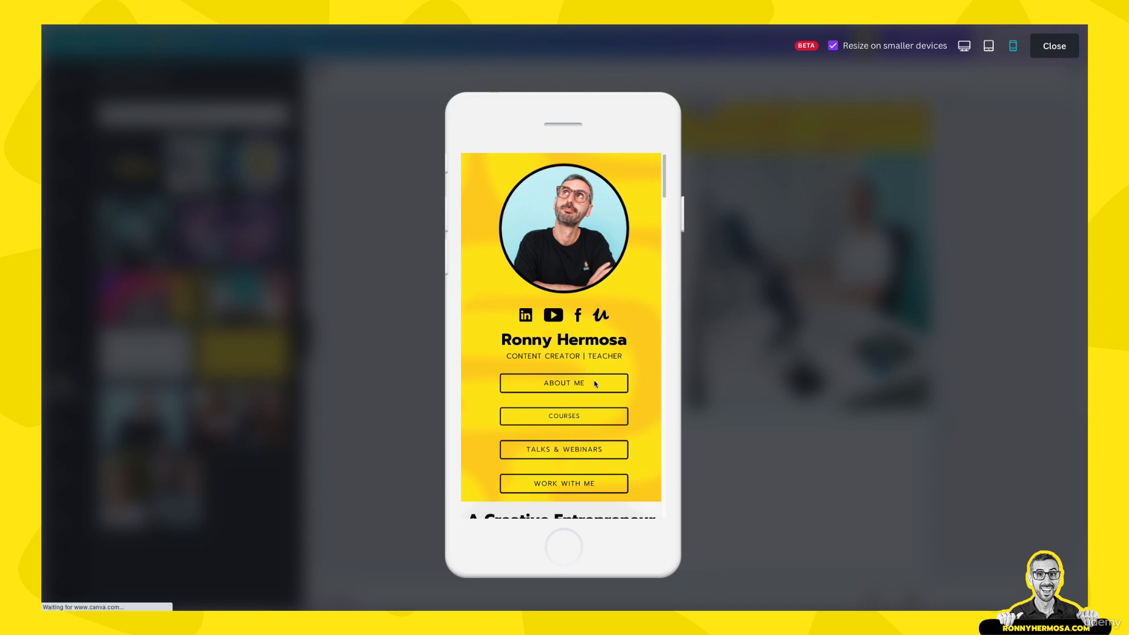
{"action": "scroll", "coordinate": [596, 385], "scroll_direction": "down", "scroll_amount": 5}
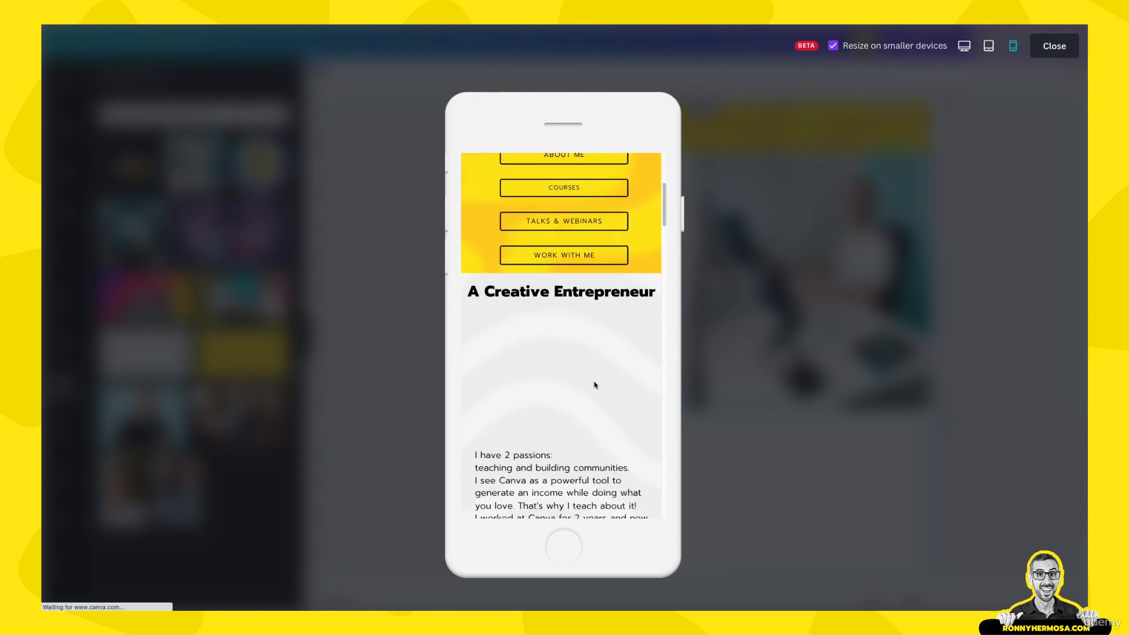
{"action": "scroll", "coordinate": [595, 385], "scroll_direction": "down", "scroll_amount": 2}
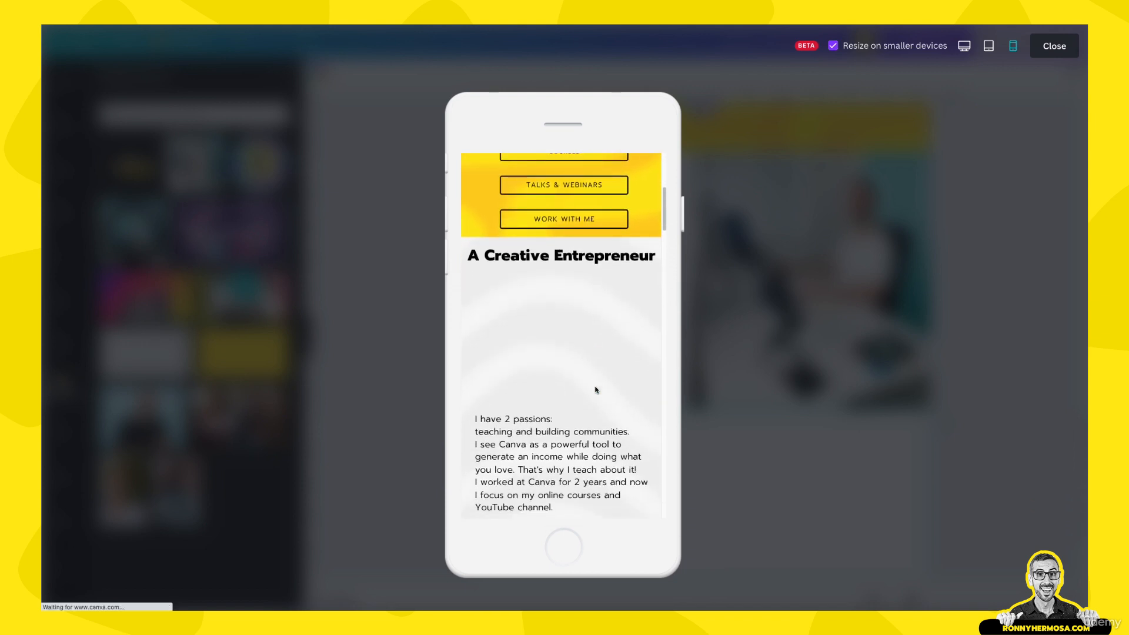
{"action": "scroll", "coordinate": [595, 390], "scroll_direction": "down", "scroll_amount": 7}
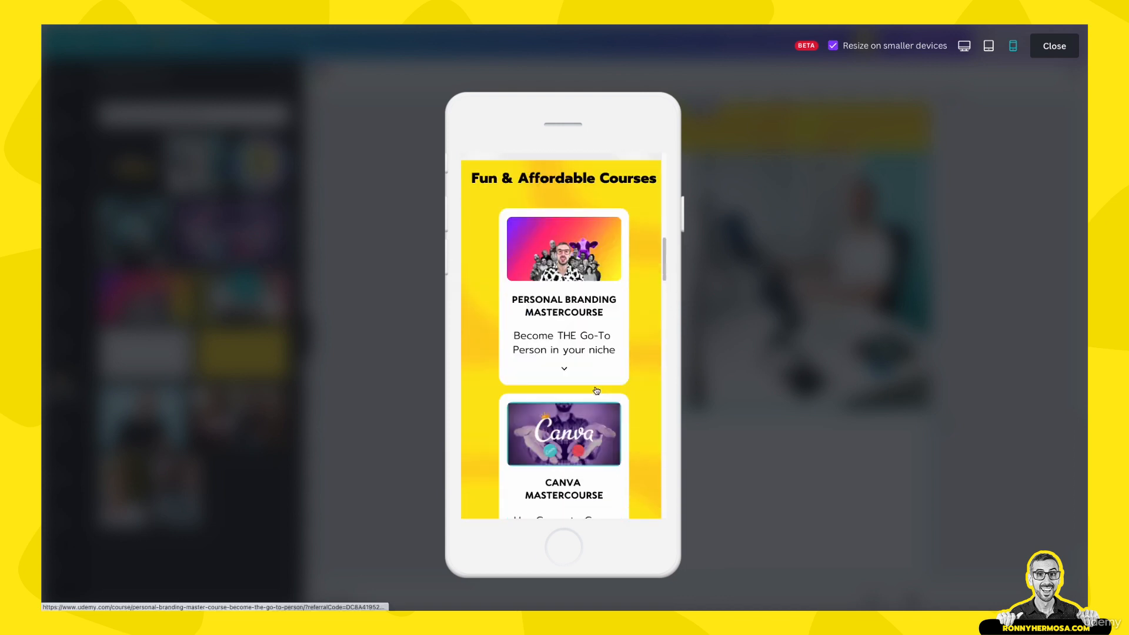
{"action": "scroll", "coordinate": [595, 390], "scroll_direction": "up", "scroll_amount": 8}
{"action": "scroll", "coordinate": [596, 400], "scroll_direction": "down", "scroll_amount": 8}
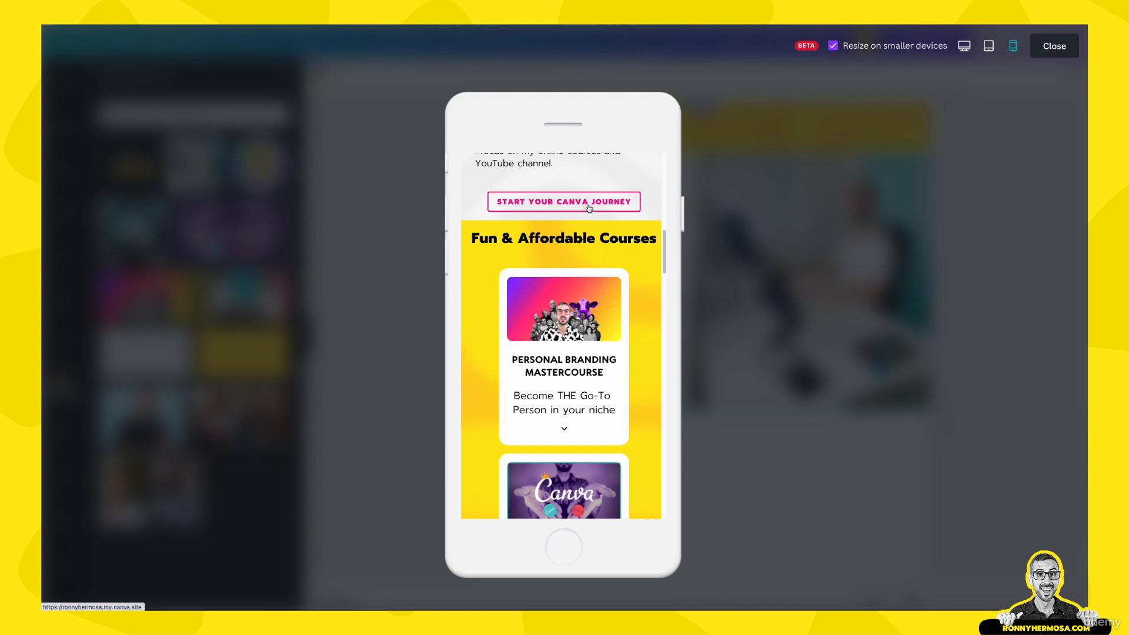
{"action": "scroll", "coordinate": [582, 274], "scroll_direction": "down", "scroll_amount": 2}
{"action": "scroll", "coordinate": [582, 274], "scroll_direction": "down", "scroll_amount": 8}
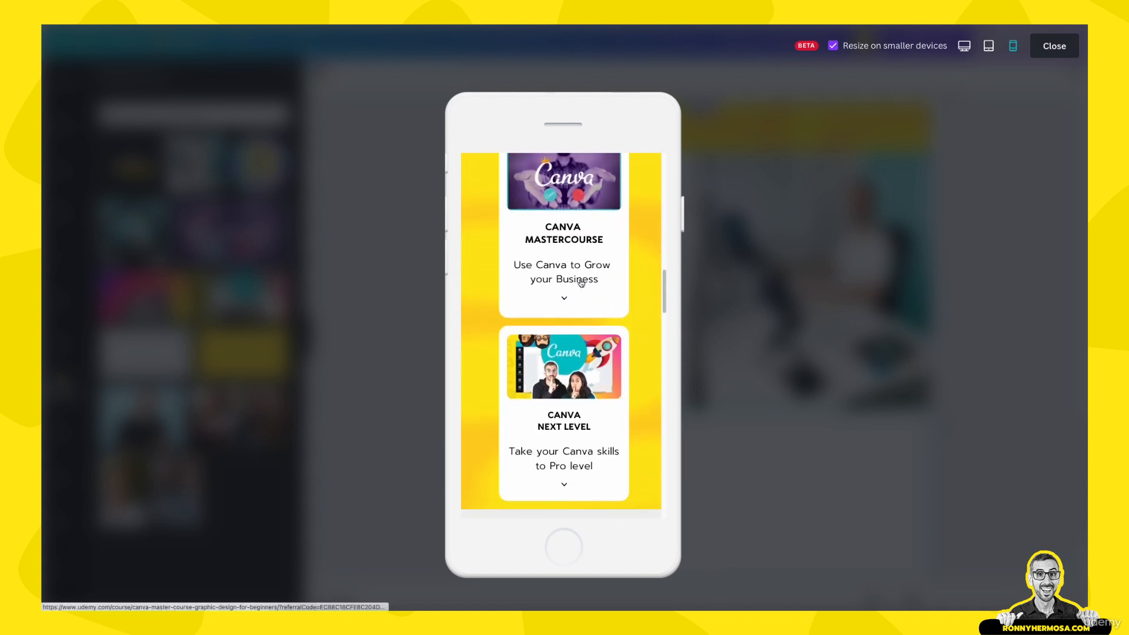
{"action": "scroll", "coordinate": [581, 285], "scroll_direction": "down", "scroll_amount": 8}
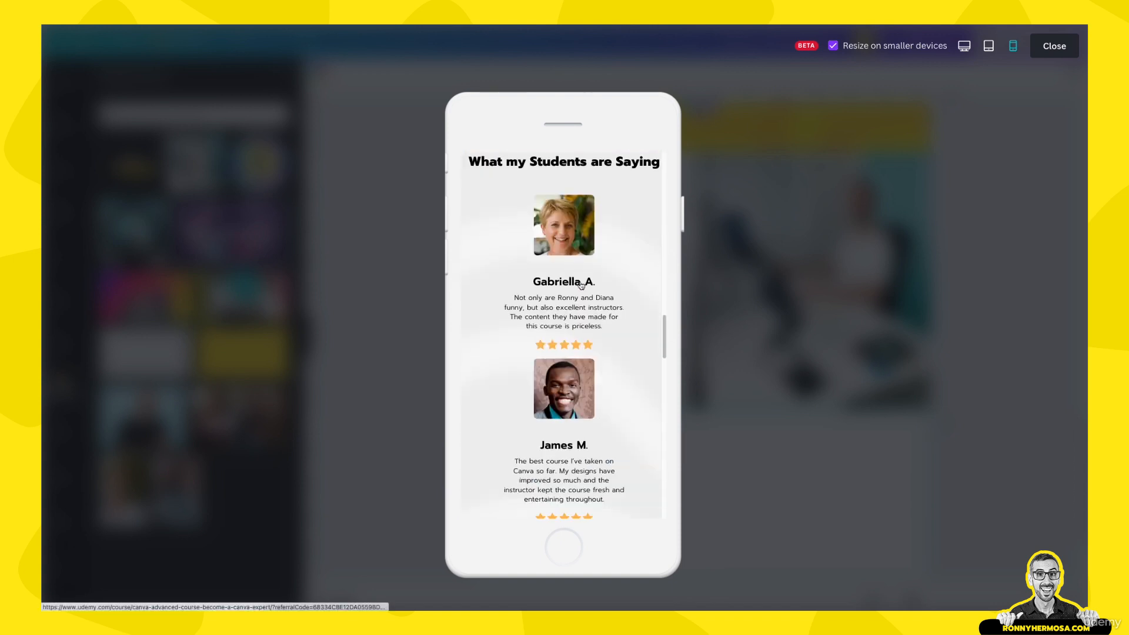
{"action": "scroll", "coordinate": [580, 284], "scroll_direction": "down", "scroll_amount": 6}
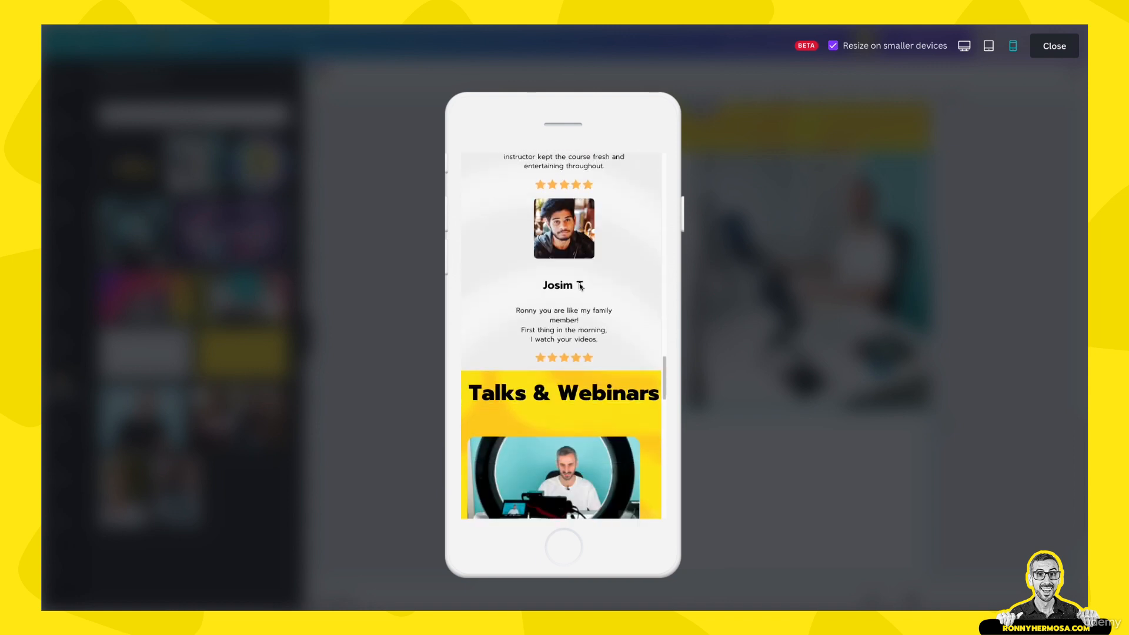
{"action": "scroll", "coordinate": [580, 284], "scroll_direction": "down", "scroll_amount": 3}
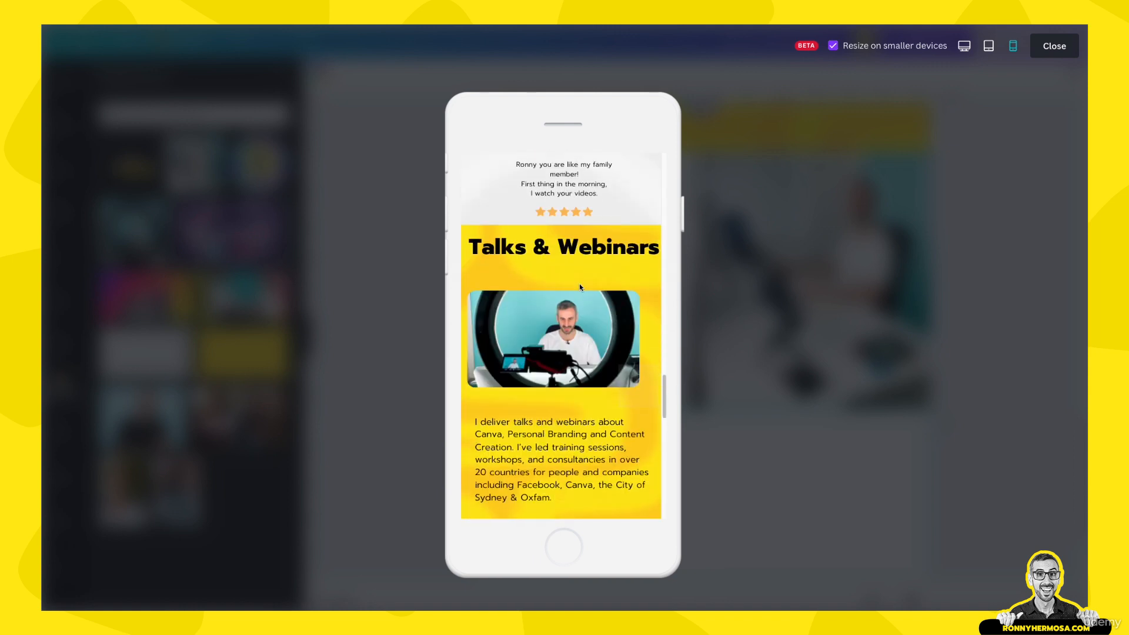
{"action": "scroll", "coordinate": [579, 295], "scroll_direction": "down", "scroll_amount": 8}
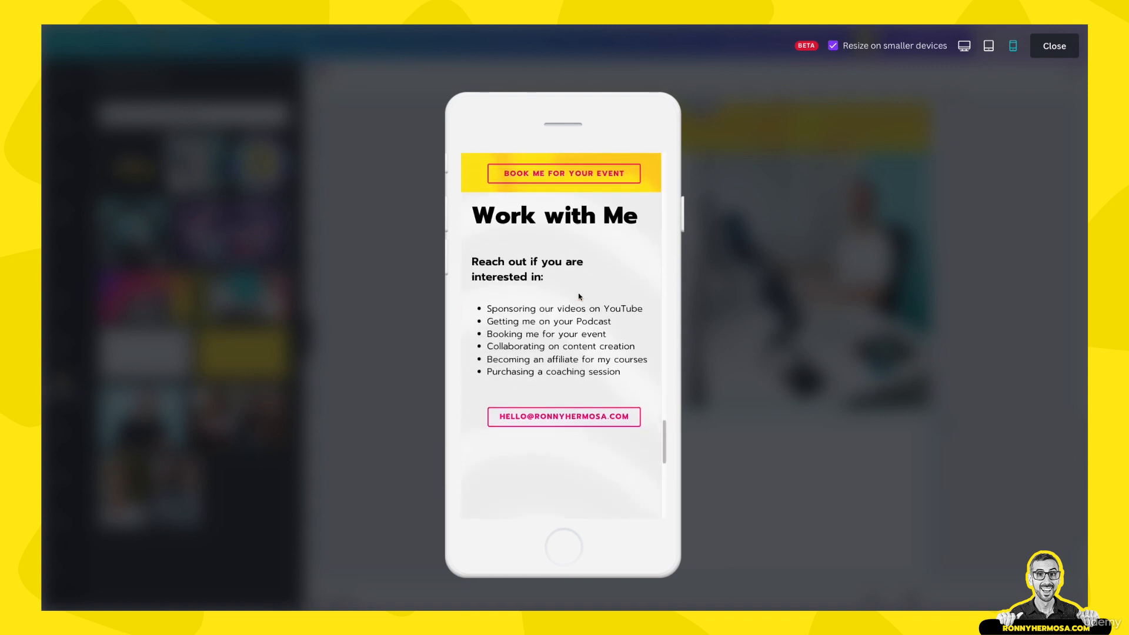
{"action": "scroll", "coordinate": [580, 296], "scroll_direction": "down", "scroll_amount": 1}
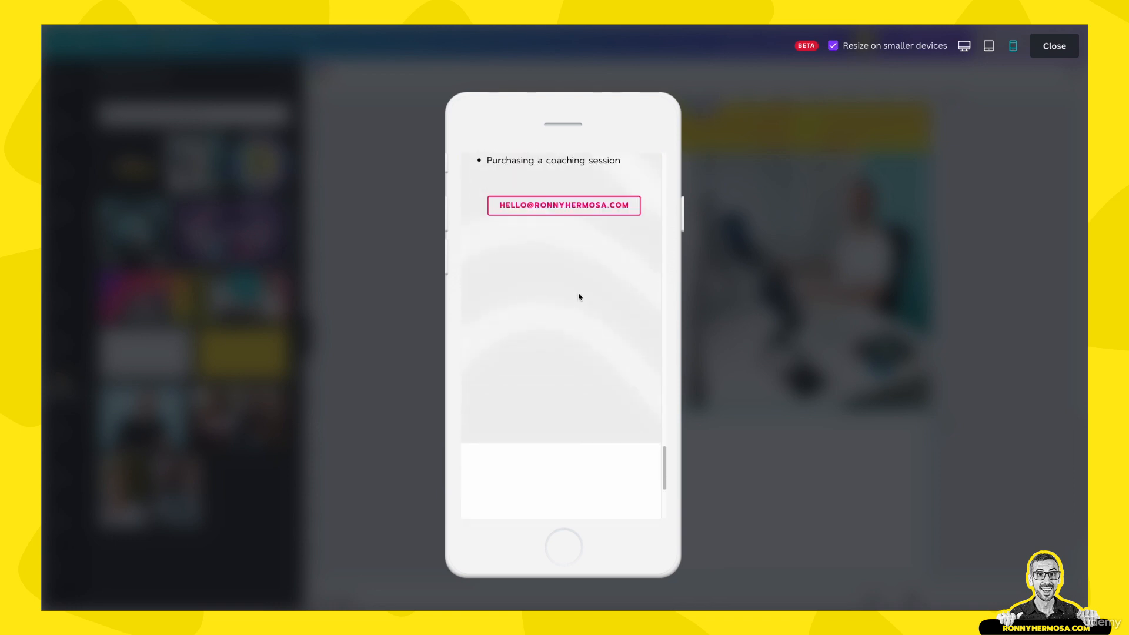
{"action": "scroll", "coordinate": [587, 391], "scroll_direction": "up", "scroll_amount": 1}
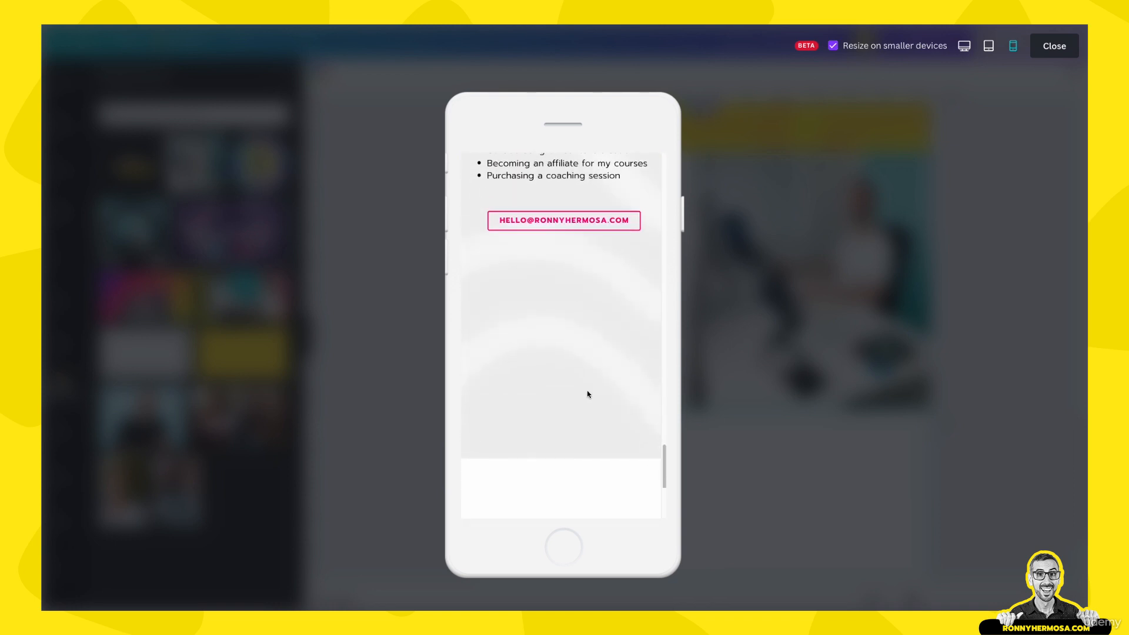
{"action": "scroll", "coordinate": [588, 394], "scroll_direction": "up", "scroll_amount": 3}
{"action": "scroll", "coordinate": [581, 432], "scroll_direction": "down", "scroll_amount": 2}
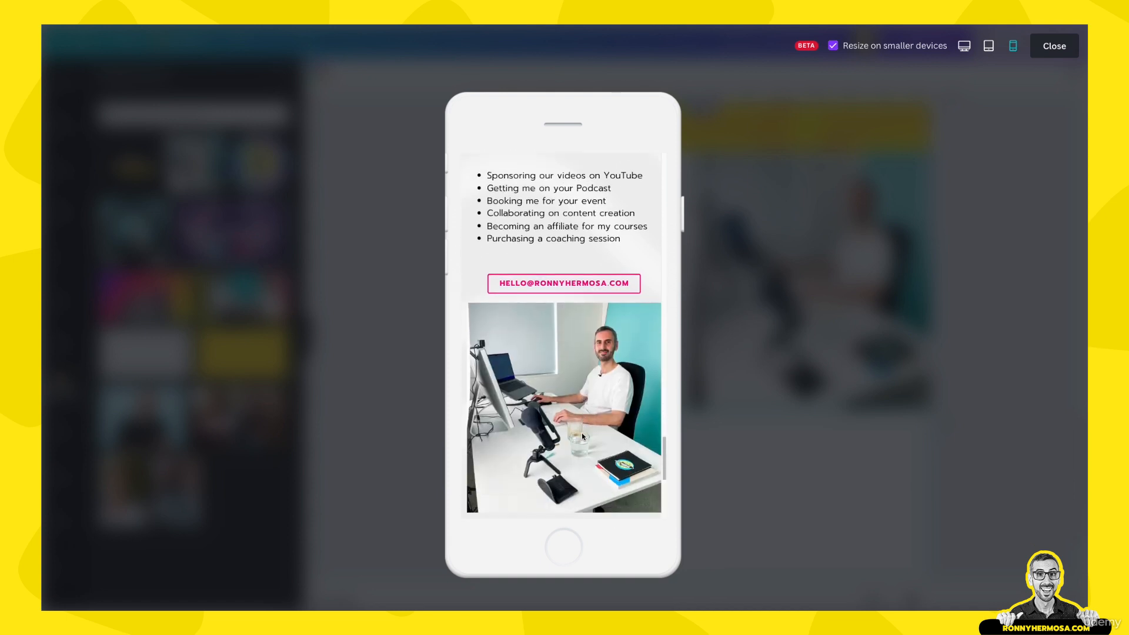
{"action": "scroll", "coordinate": [582, 433], "scroll_direction": "up", "scroll_amount": 5}
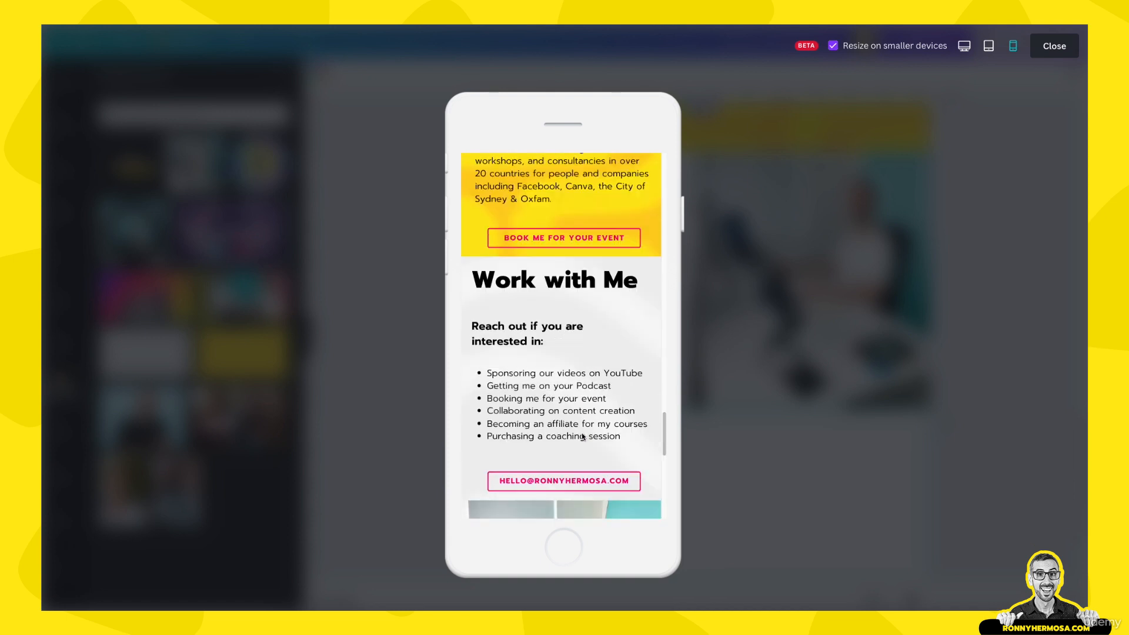
{"action": "scroll", "coordinate": [583, 437], "scroll_direction": "down", "scroll_amount": 4}
{"action": "scroll", "coordinate": [582, 358], "scroll_direction": "down", "scroll_amount": 7}
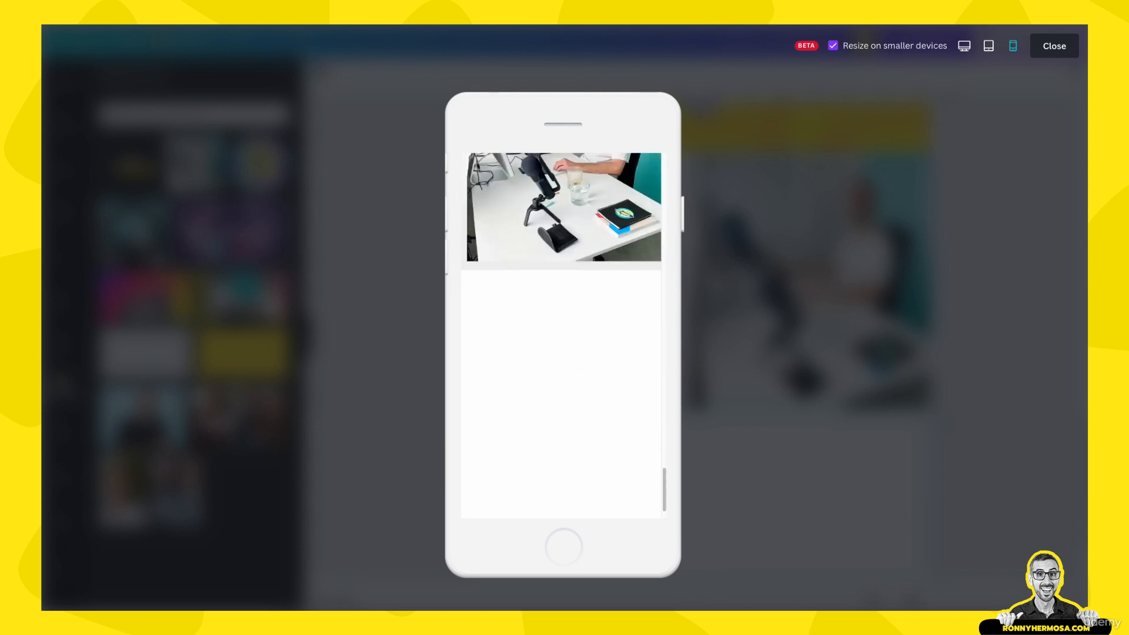
Back in the editor, shrink the blank last page to a thin strip and fill it black
{"action": "left_click", "coordinate": [1055, 46]}
{"action": "scroll", "coordinate": [743, 297], "scroll_direction": "up", "scroll_amount": 10}
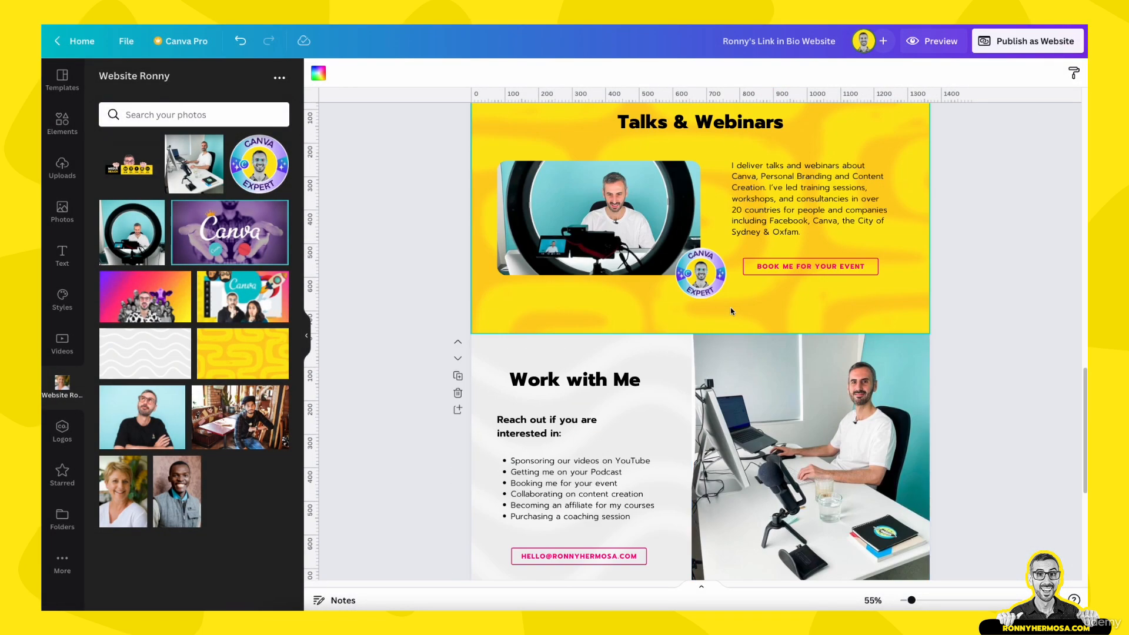
{"action": "scroll", "coordinate": [734, 316], "scroll_direction": "up", "scroll_amount": 10}
{"action": "scroll", "coordinate": [737, 316], "scroll_direction": "down", "scroll_amount": 8}
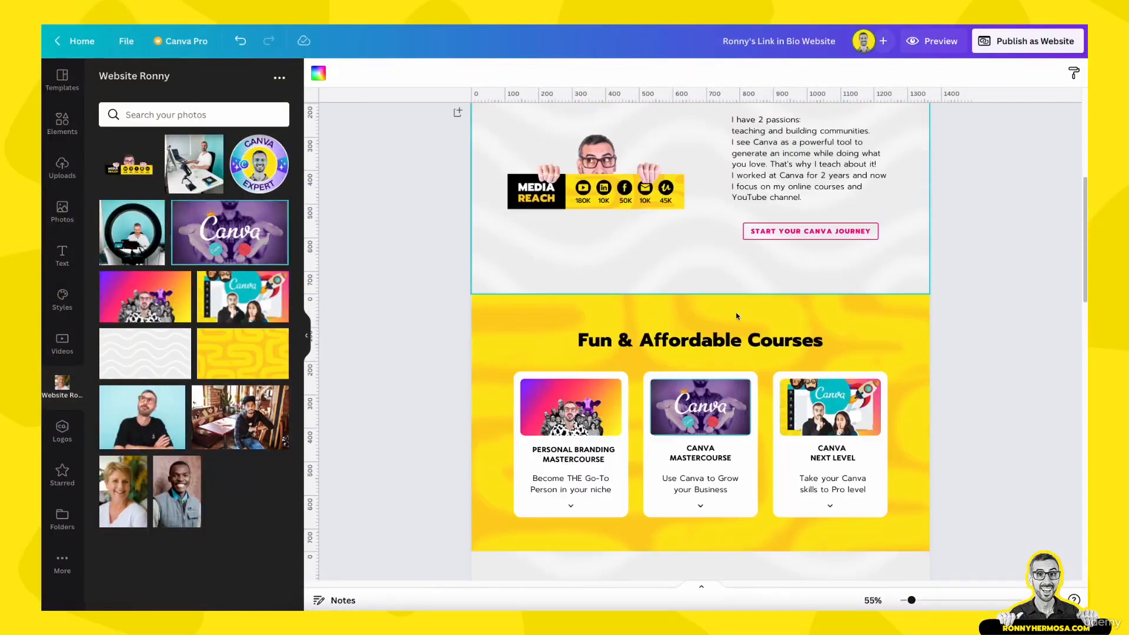
{"action": "scroll", "coordinate": [737, 316], "scroll_direction": "down", "scroll_amount": 1}
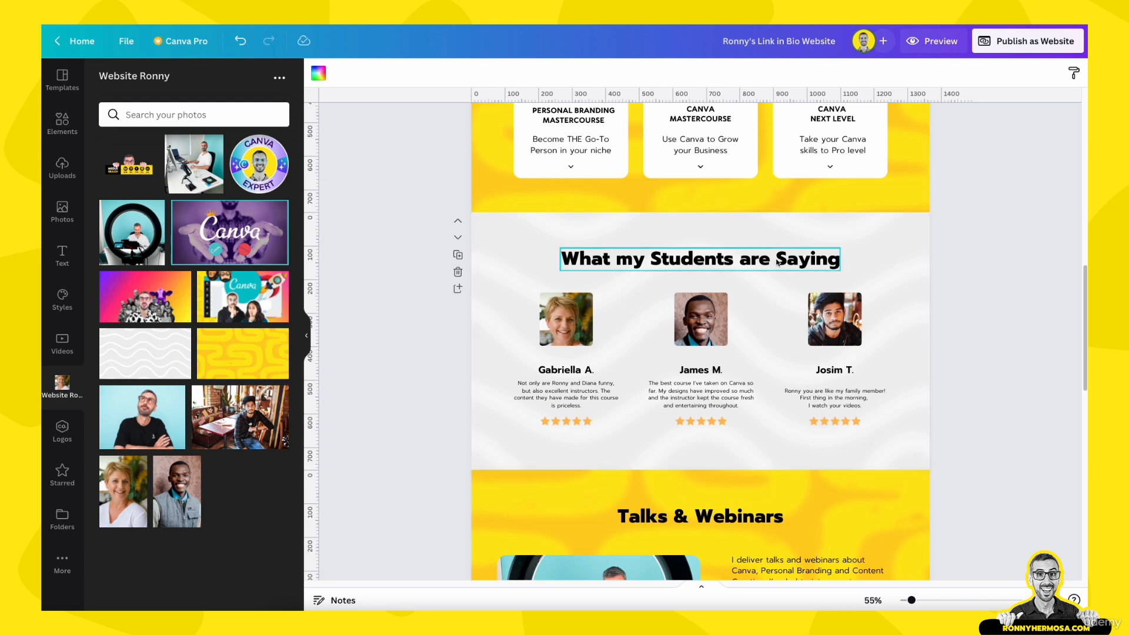
{"action": "scroll", "coordinate": [772, 274], "scroll_direction": "down", "scroll_amount": 8}
{"action": "scroll", "coordinate": [772, 274], "scroll_direction": "down", "scroll_amount": 5}
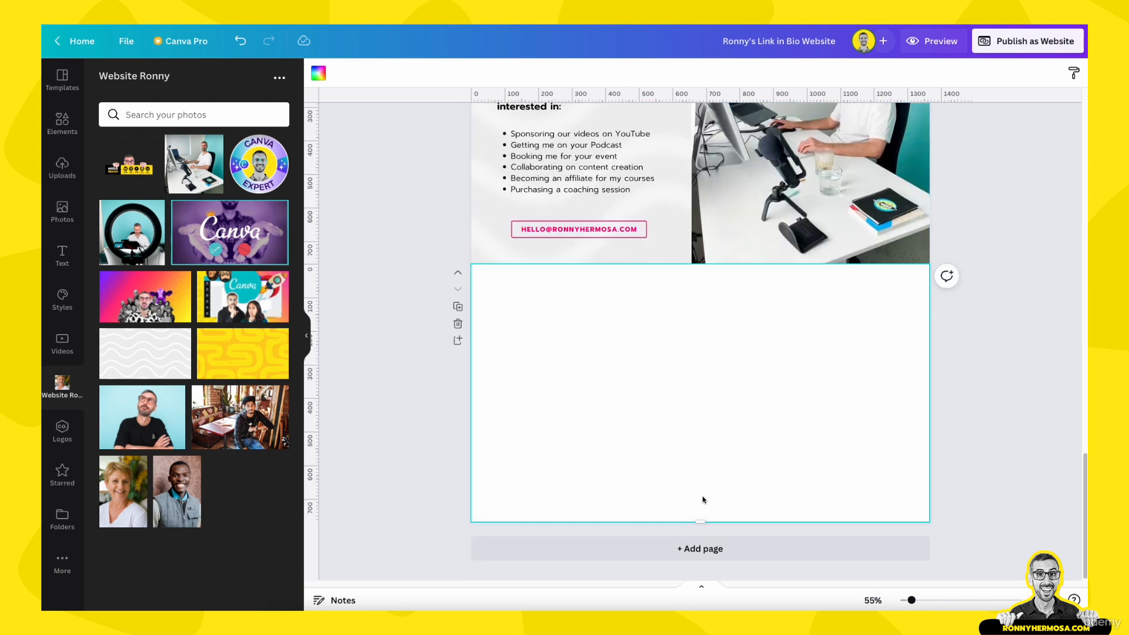
{"action": "left_click_drag", "start_coordinate": [702, 521], "coordinate": [700, 498]}
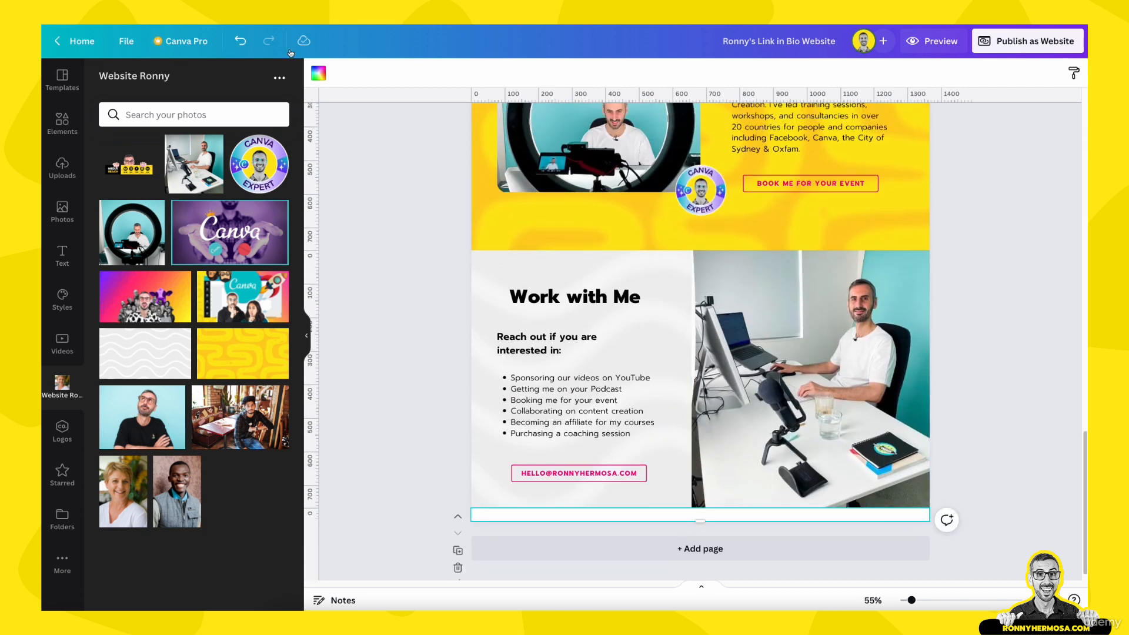
{"action": "left_click", "coordinate": [318, 73]}
Fill the thin page strip with black
{"action": "left_click", "coordinate": [145, 137]}
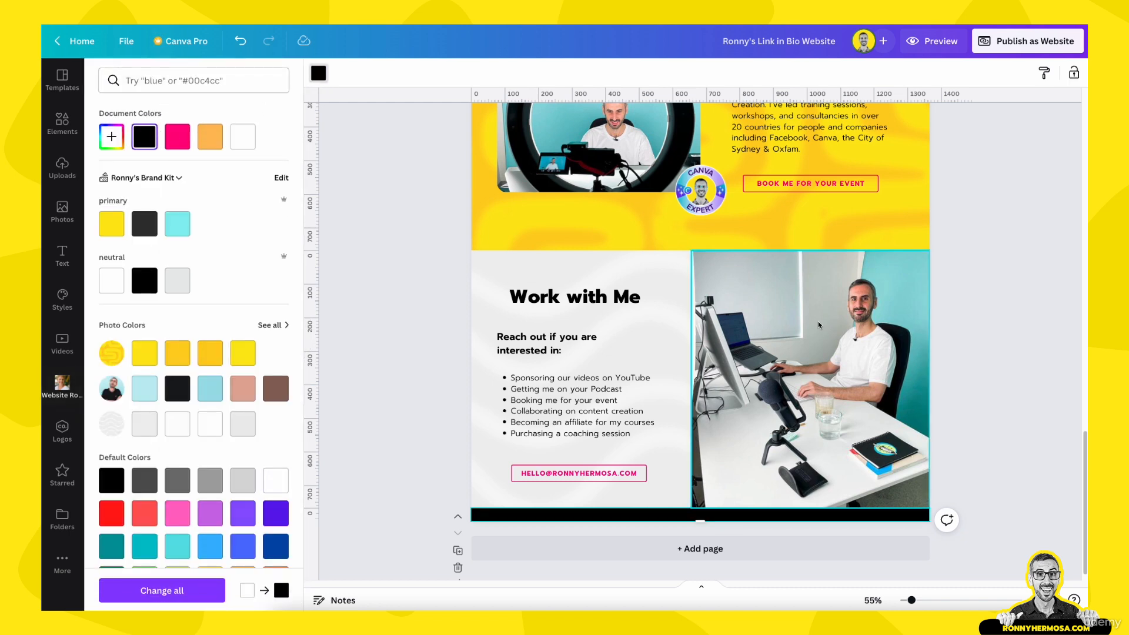
{"action": "left_click", "coordinate": [983, 290]}
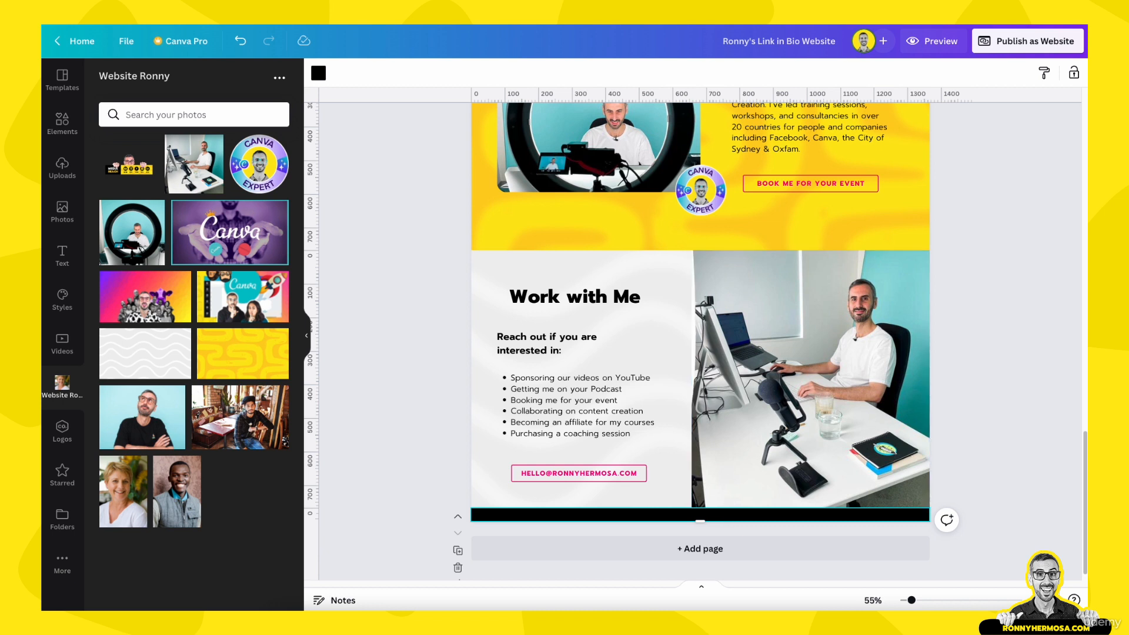
{"action": "left_click", "coordinate": [983, 343]}
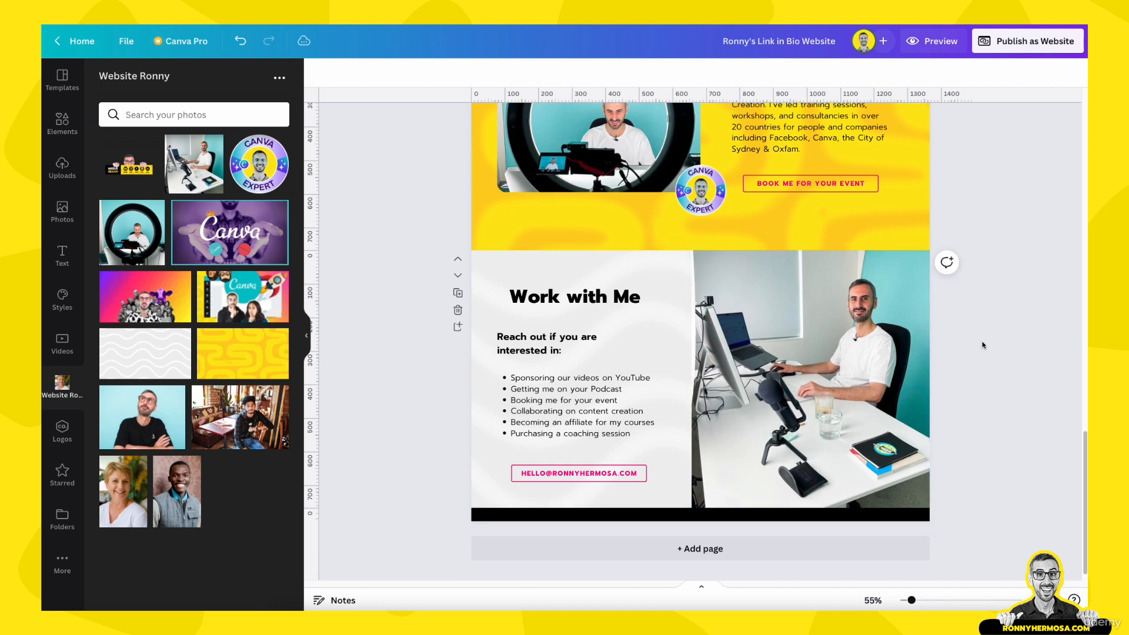
Add a 'Back to top' text box onto the black footer strip
{"action": "left_click", "coordinate": [728, 517]}
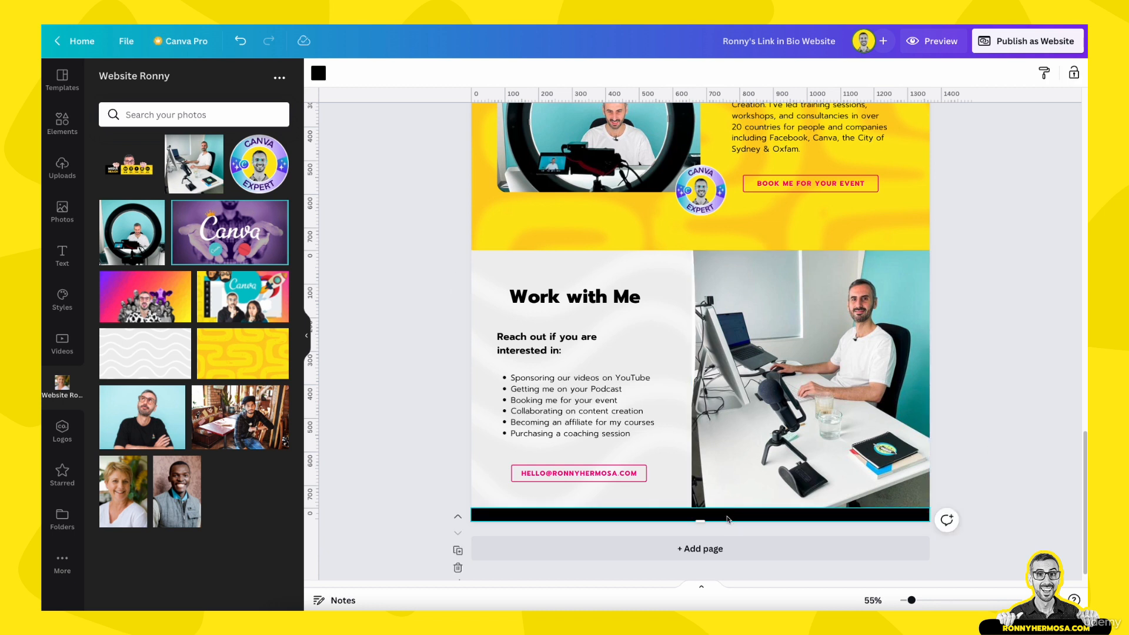
{"action": "type", "text": "tBack to t"}
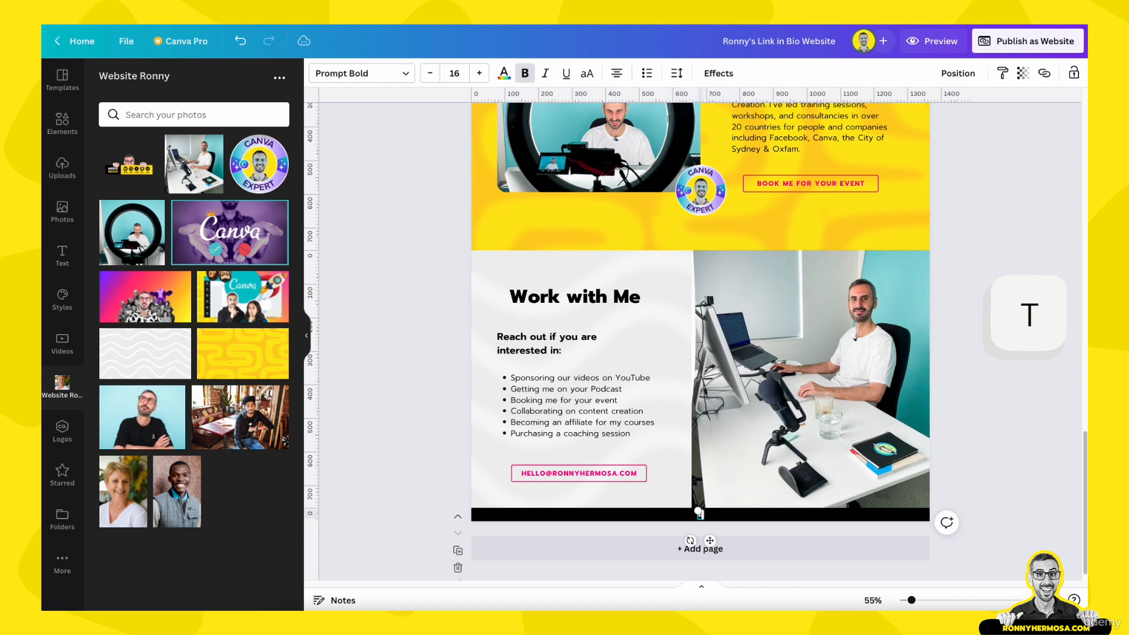
{"action": "type", "text": "op"}
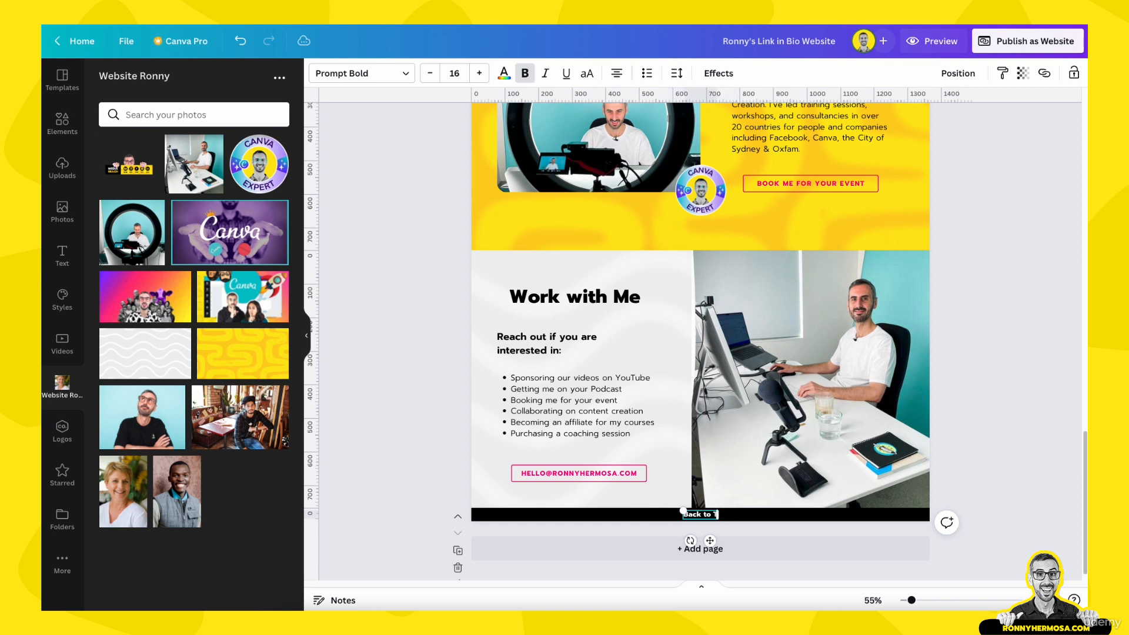
{"action": "left_click", "coordinate": [1007, 447]}
{"action": "left_click", "coordinate": [708, 515]}
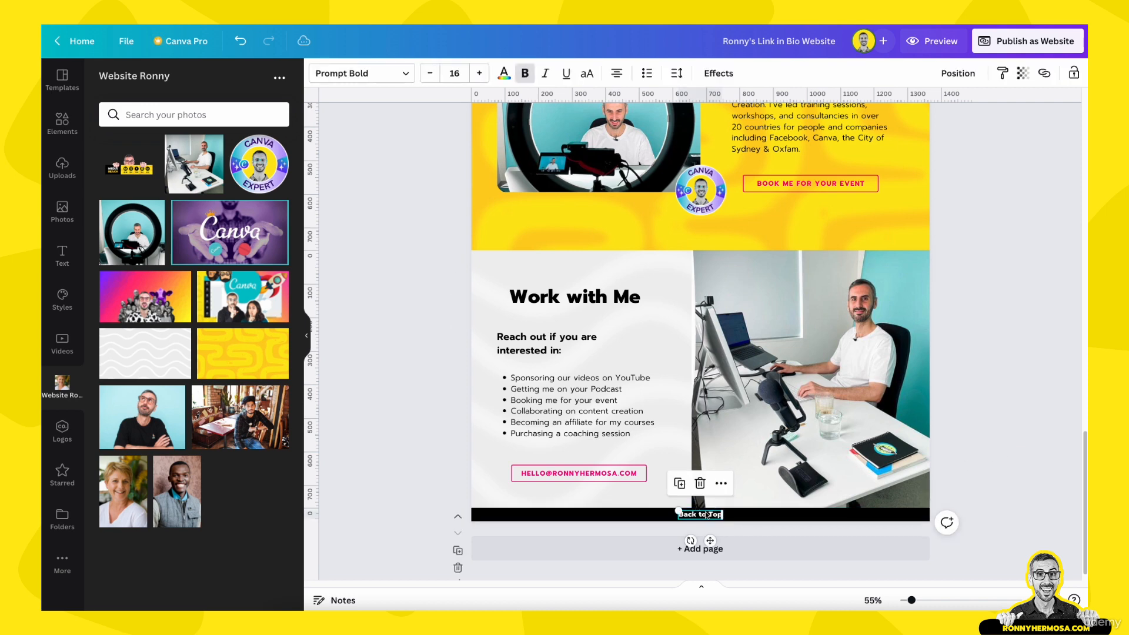
{"action": "scroll", "coordinate": [717, 441], "scroll_direction": "up", "scroll_amount": 20}
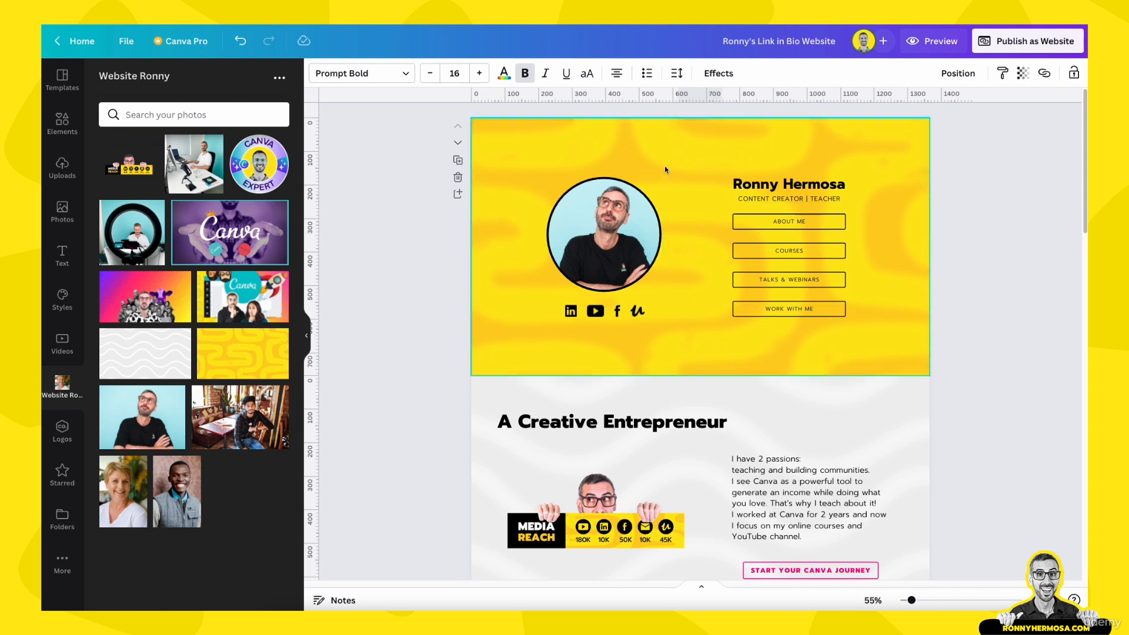
{"action": "left_click", "coordinate": [970, 305]}
{"action": "scroll", "coordinate": [970, 305], "scroll_direction": "down", "scroll_amount": 20}
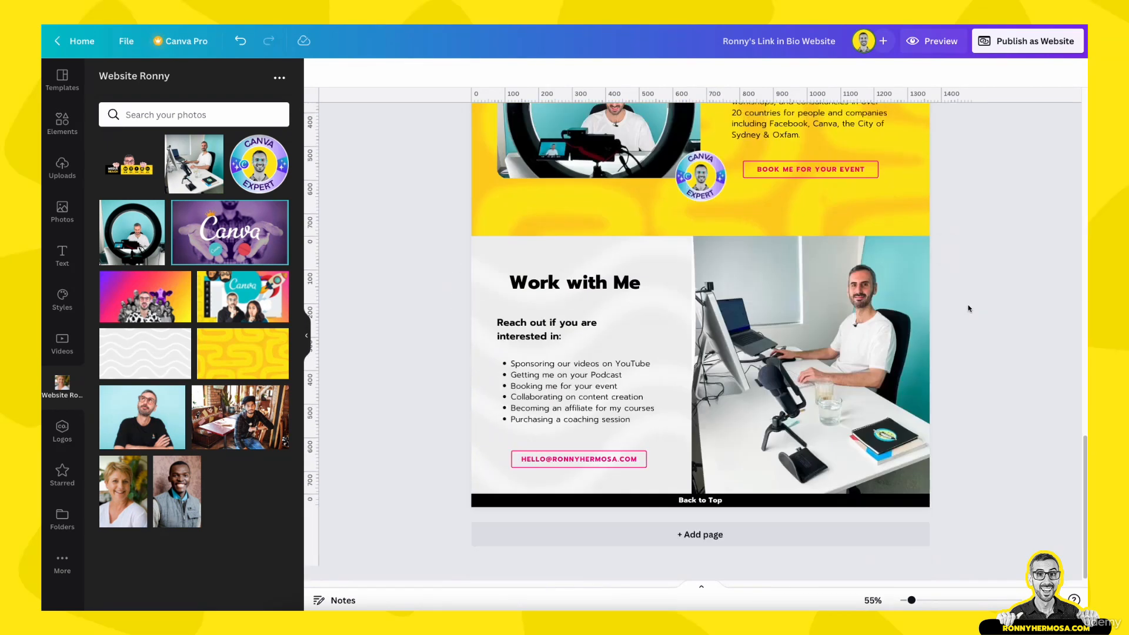
{"action": "left_click", "coordinate": [693, 500]}
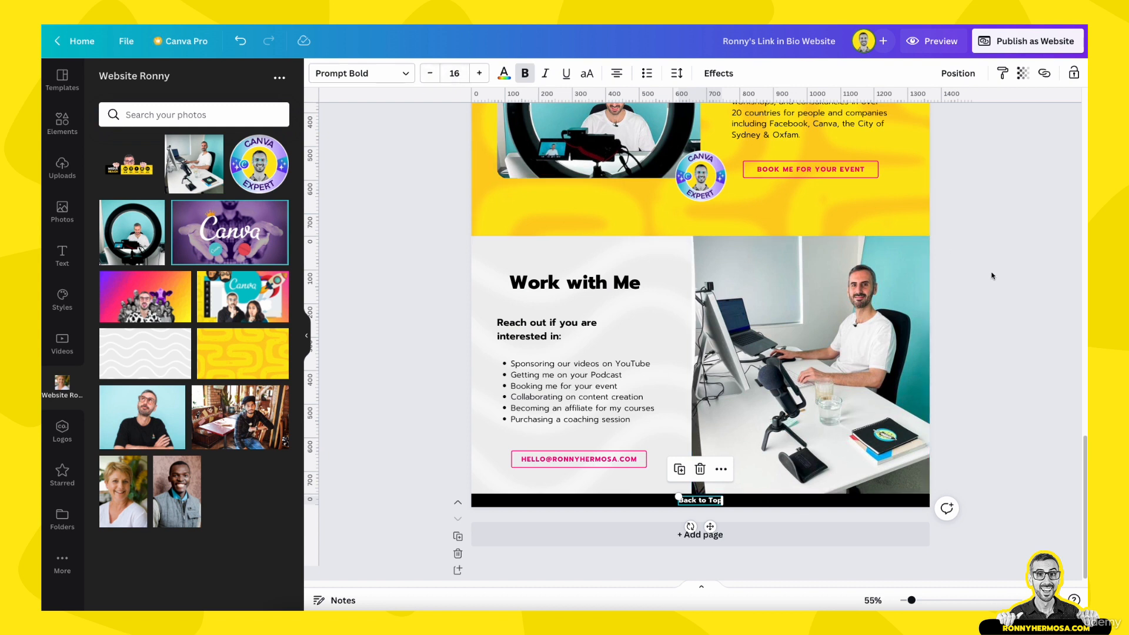
{"action": "left_click", "coordinate": [1020, 295]}
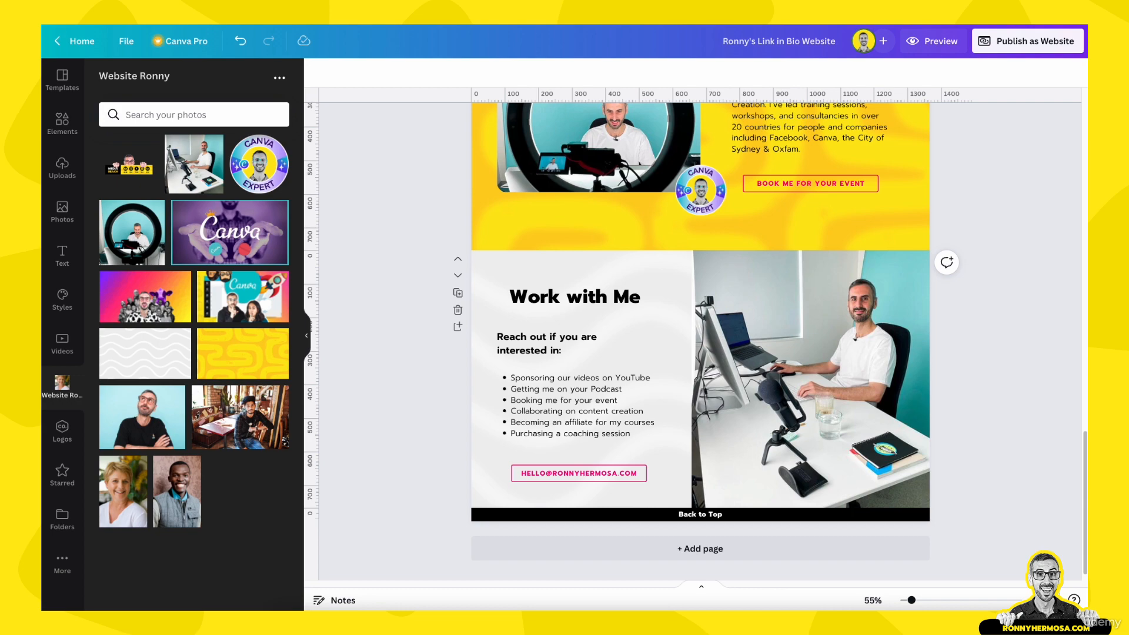
{"action": "scroll", "coordinate": [1001, 376], "scroll_direction": "up", "scroll_amount": 20}
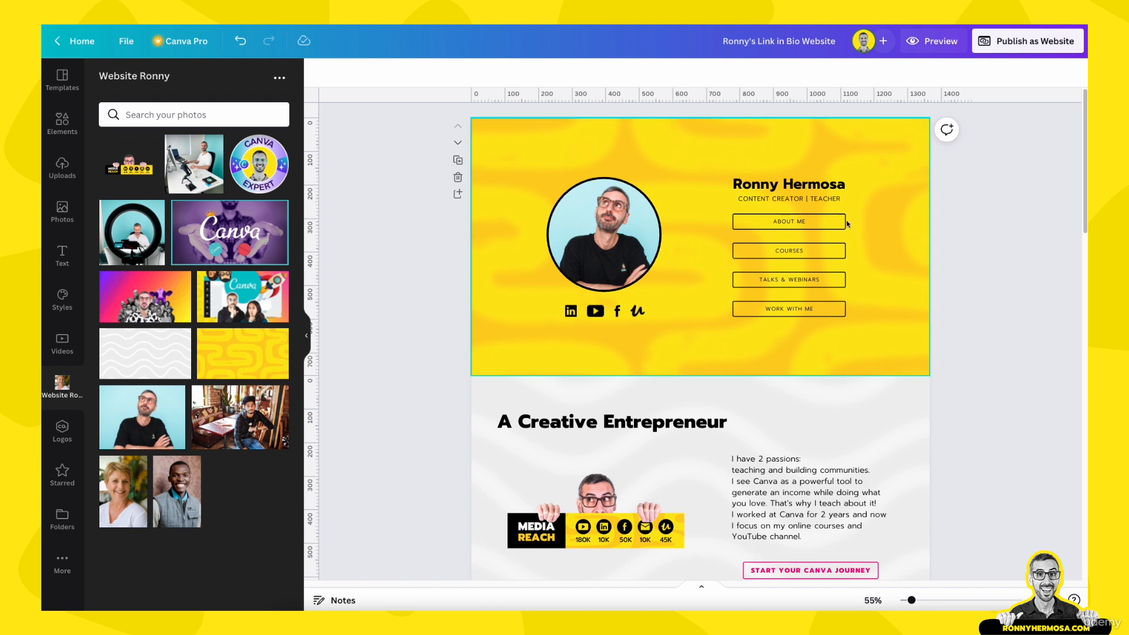
Link the ABOUT ME text to page '2 - Untitled' and remove its underline
{"action": "left_click", "coordinate": [789, 222]}
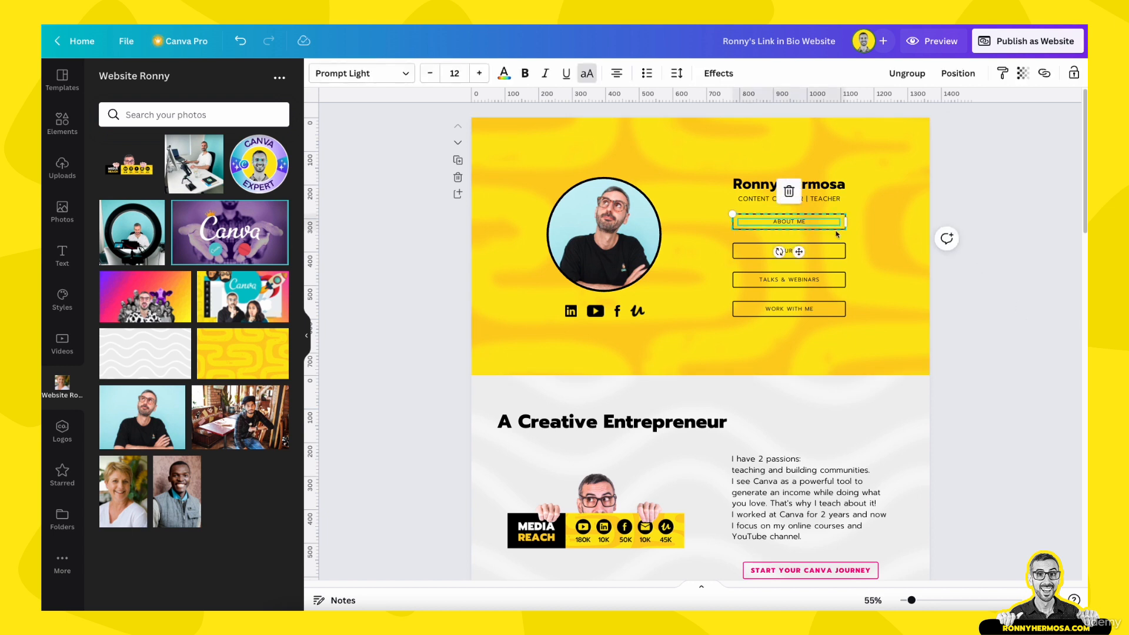
{"action": "left_click", "coordinate": [986, 264]}
{"action": "left_click", "coordinate": [834, 228]}
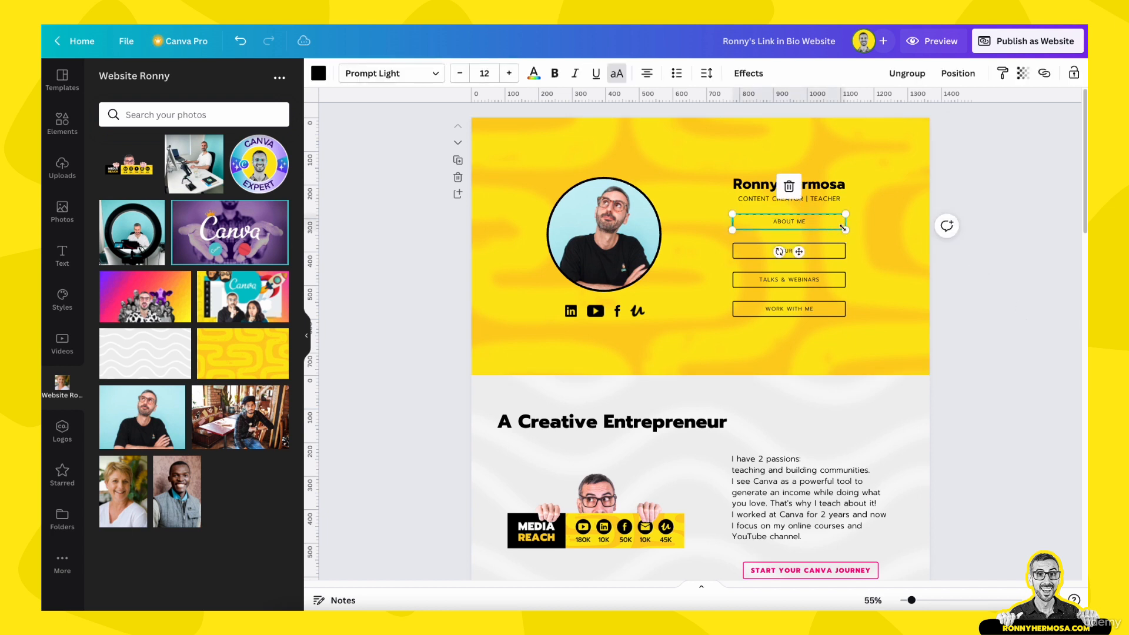
{"action": "left_click", "coordinate": [799, 224]}
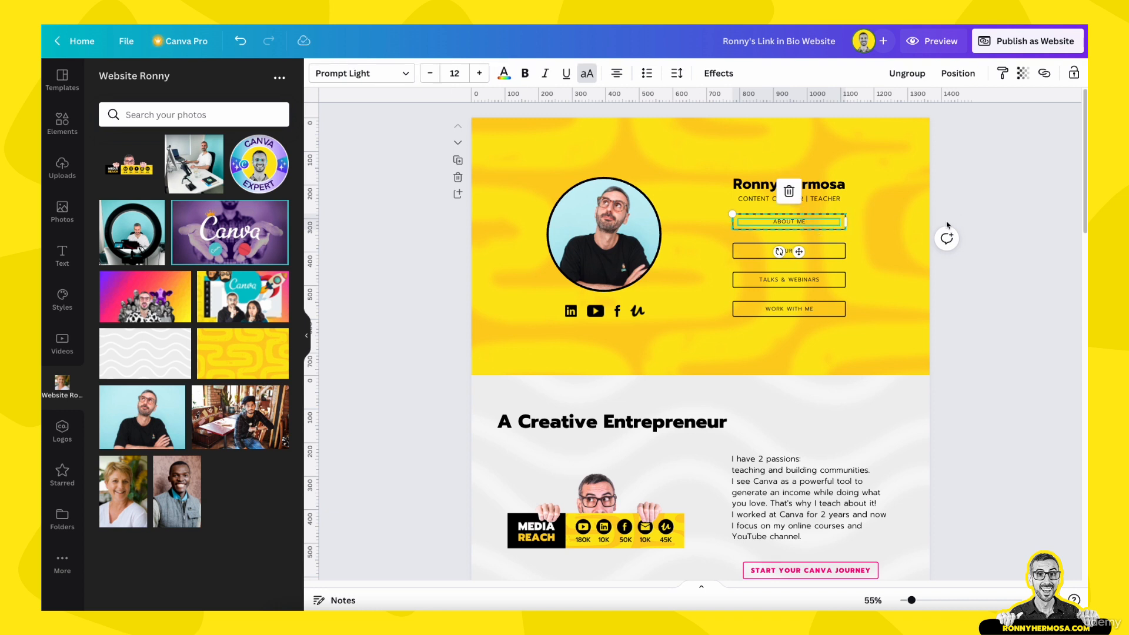
{"action": "left_click", "coordinate": [971, 185]}
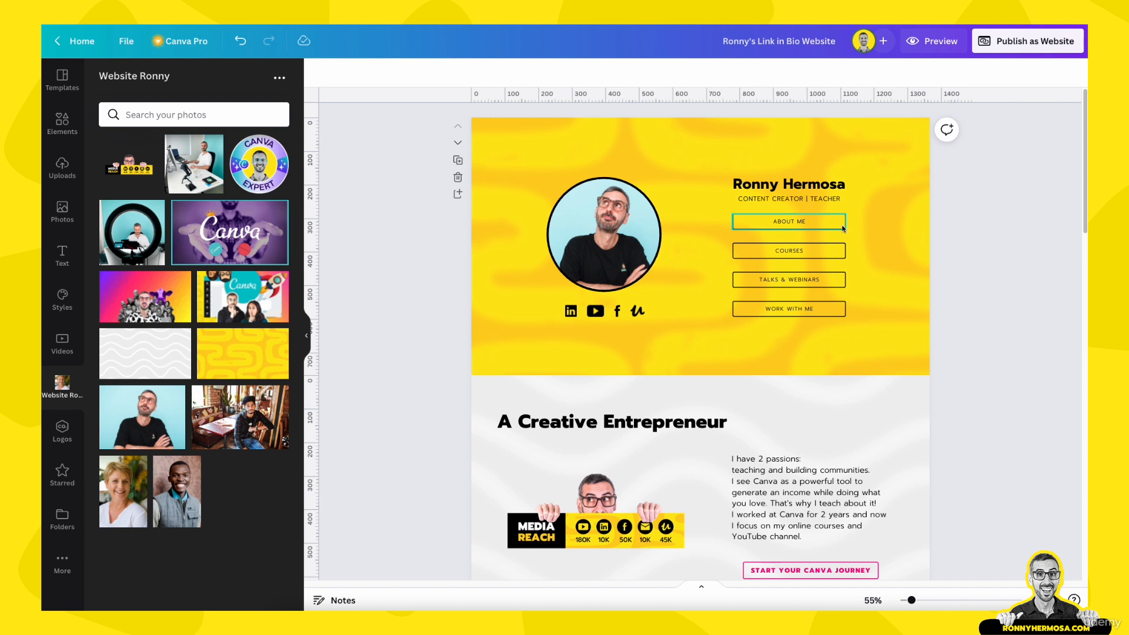
{"action": "left_click", "coordinate": [799, 222]}
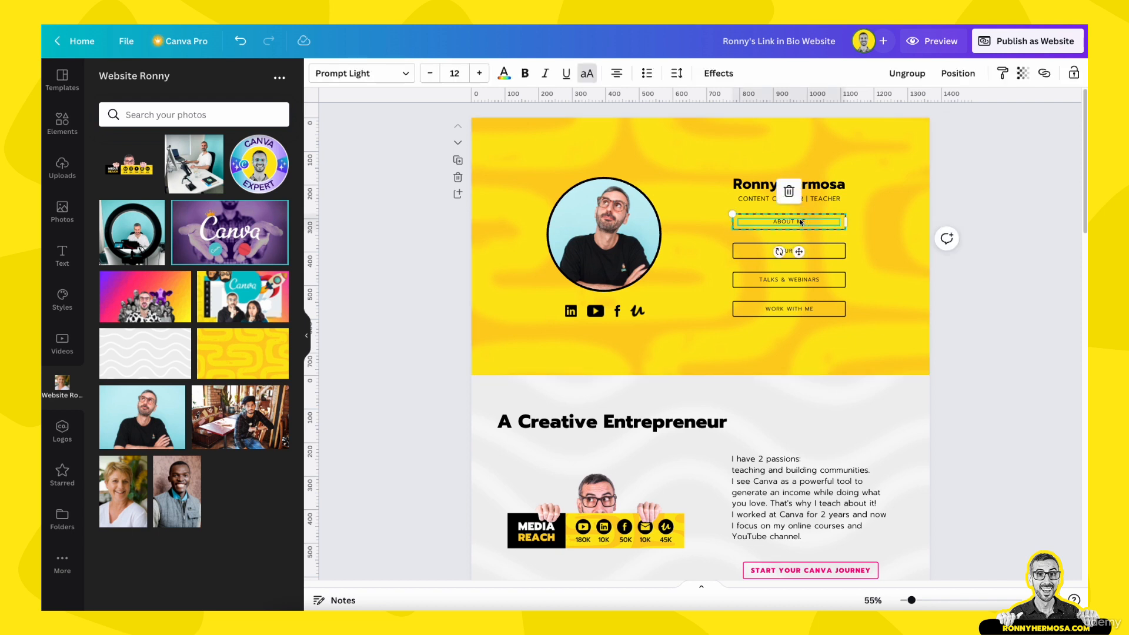
{"action": "left_click", "coordinate": [1047, 74]}
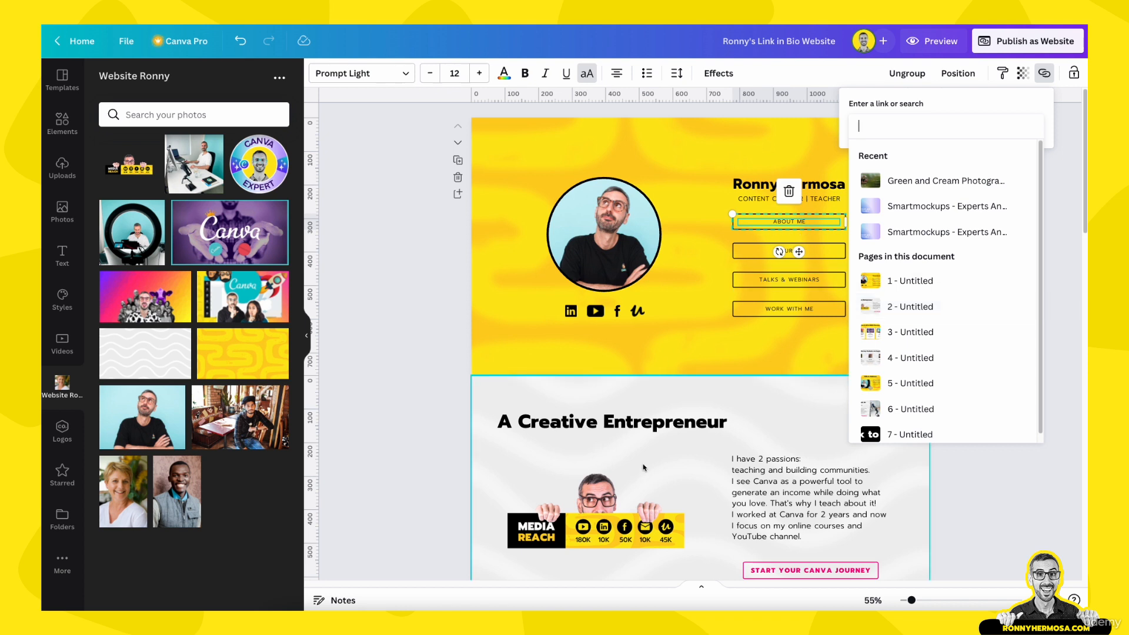
{"action": "left_click", "coordinate": [913, 306]}
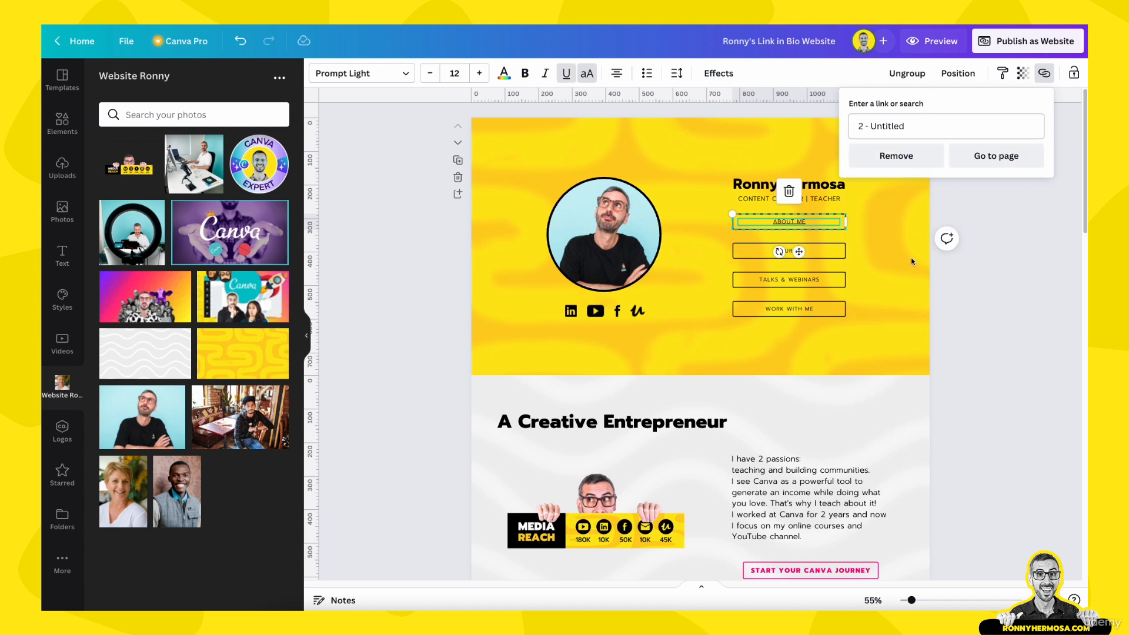
{"action": "left_click", "coordinate": [565, 73]}
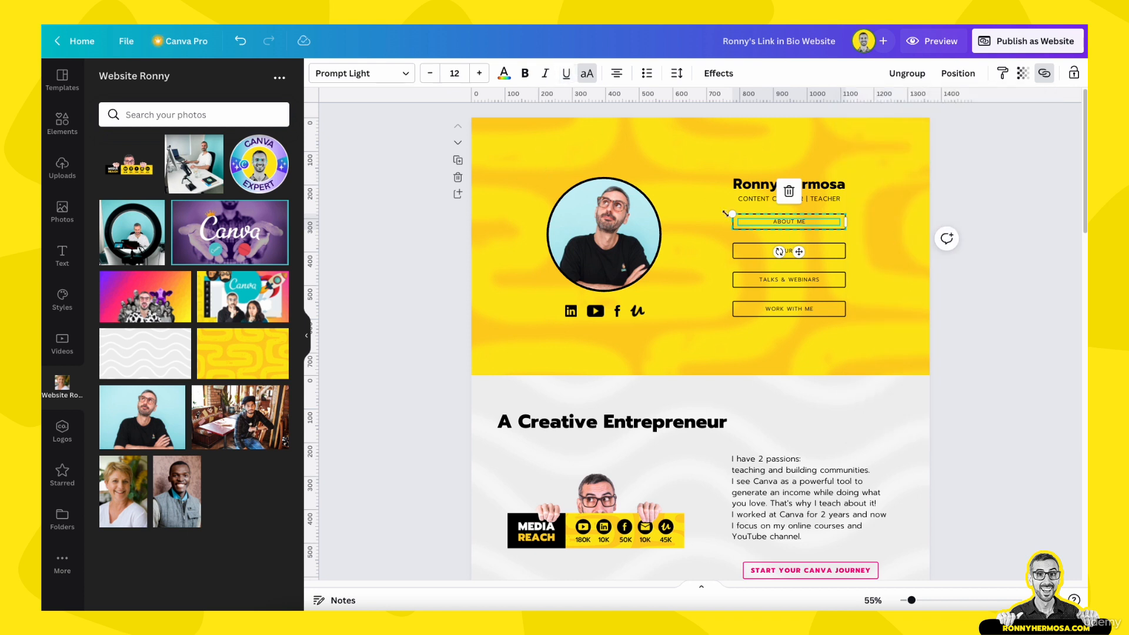
{"action": "left_click", "coordinate": [1005, 271]}
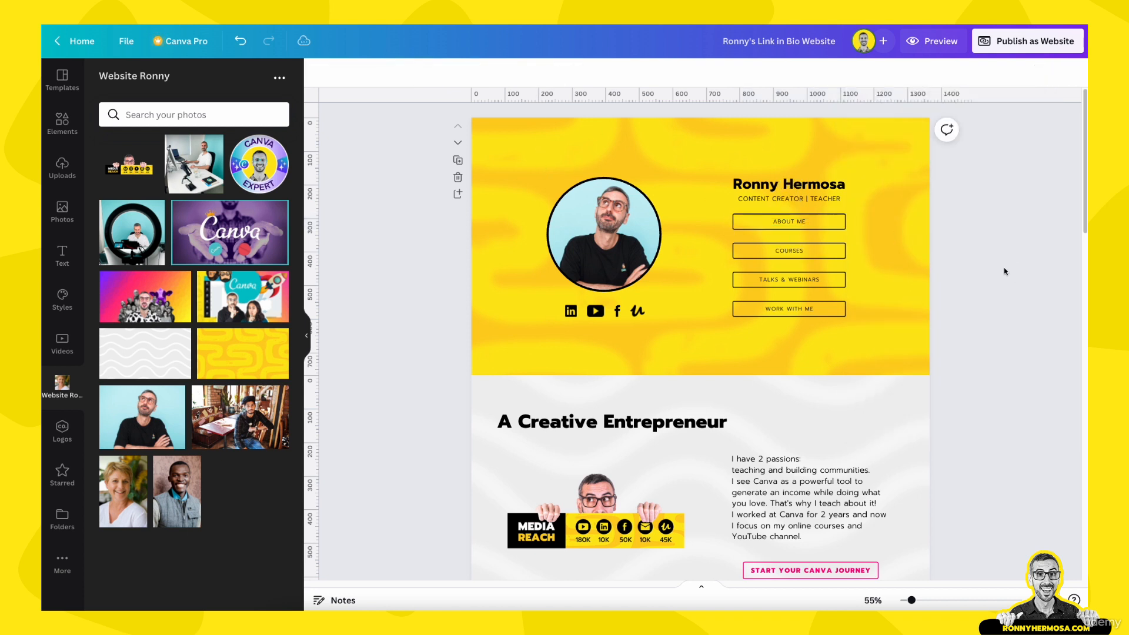
Verify that ABOUT ME links to page '2 - Untitled'
{"action": "left_click", "coordinate": [835, 227]}
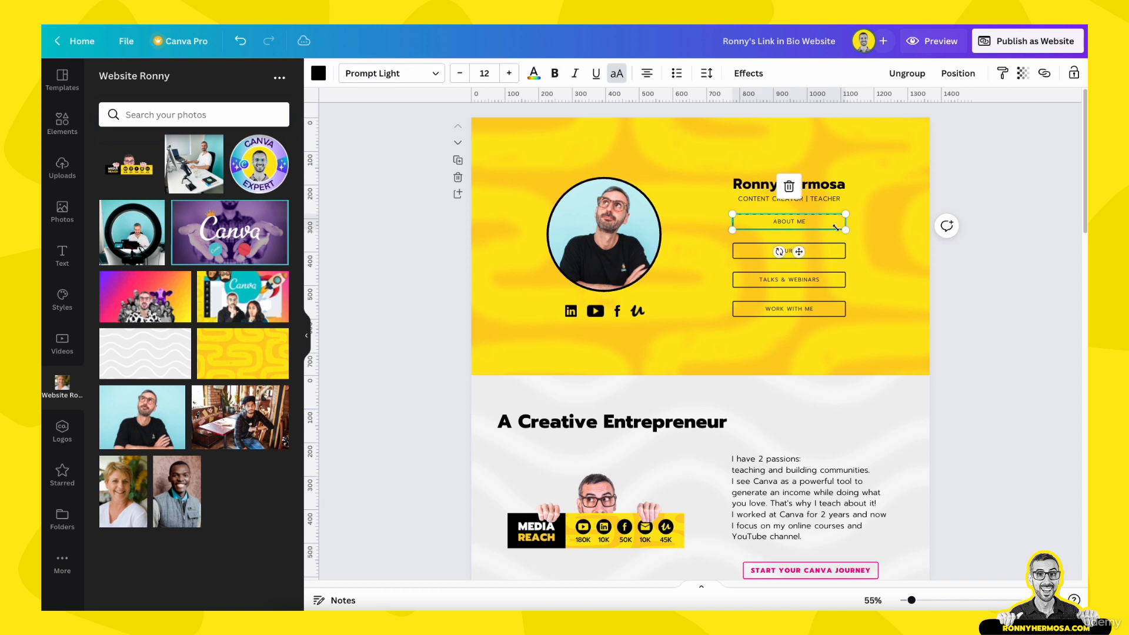
{"action": "left_click", "coordinate": [1044, 73]}
{"action": "left_click", "coordinate": [943, 312]}
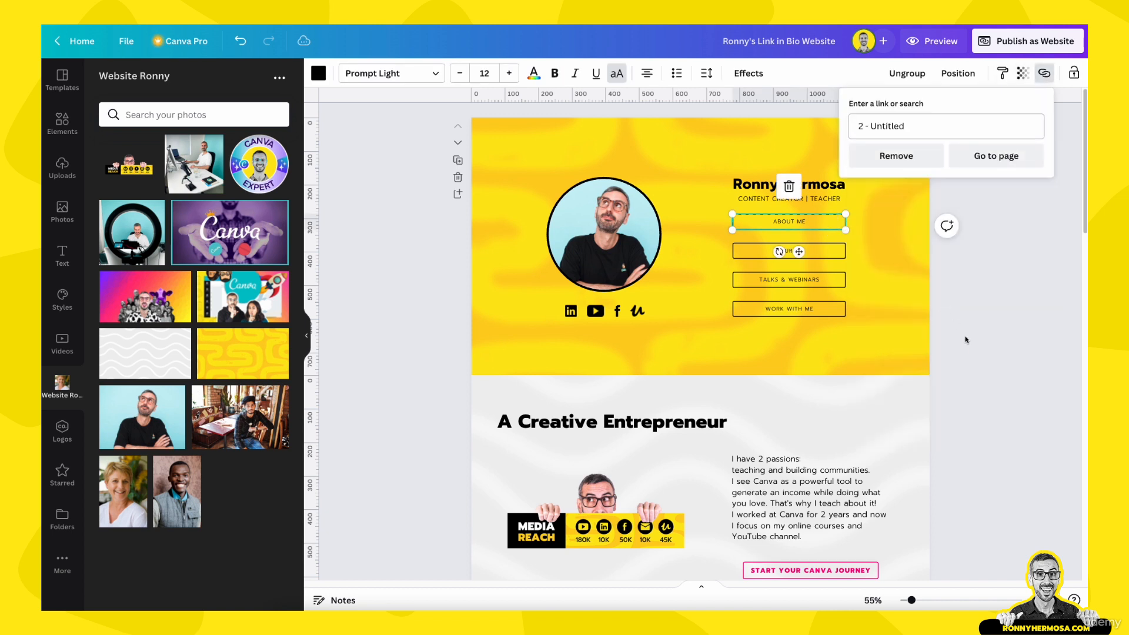
{"action": "left_click", "coordinate": [1029, 302]}
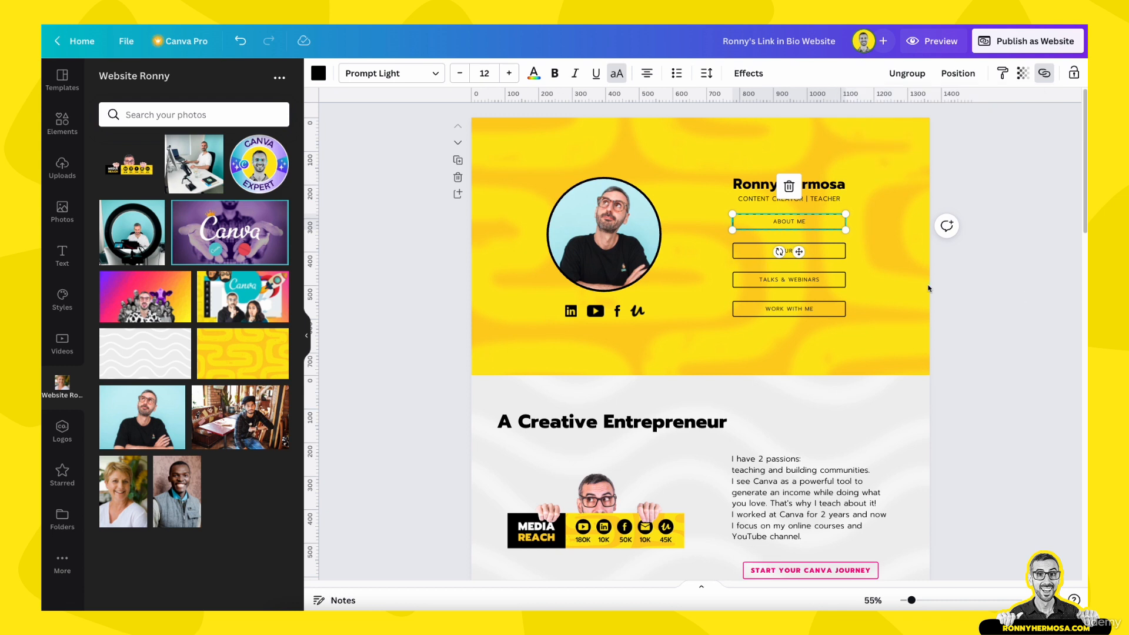
{"action": "left_click", "coordinate": [988, 320]}
Link the COURSES button to page '3 - Untitled' and remove its underline
{"action": "left_click", "coordinate": [841, 257]}
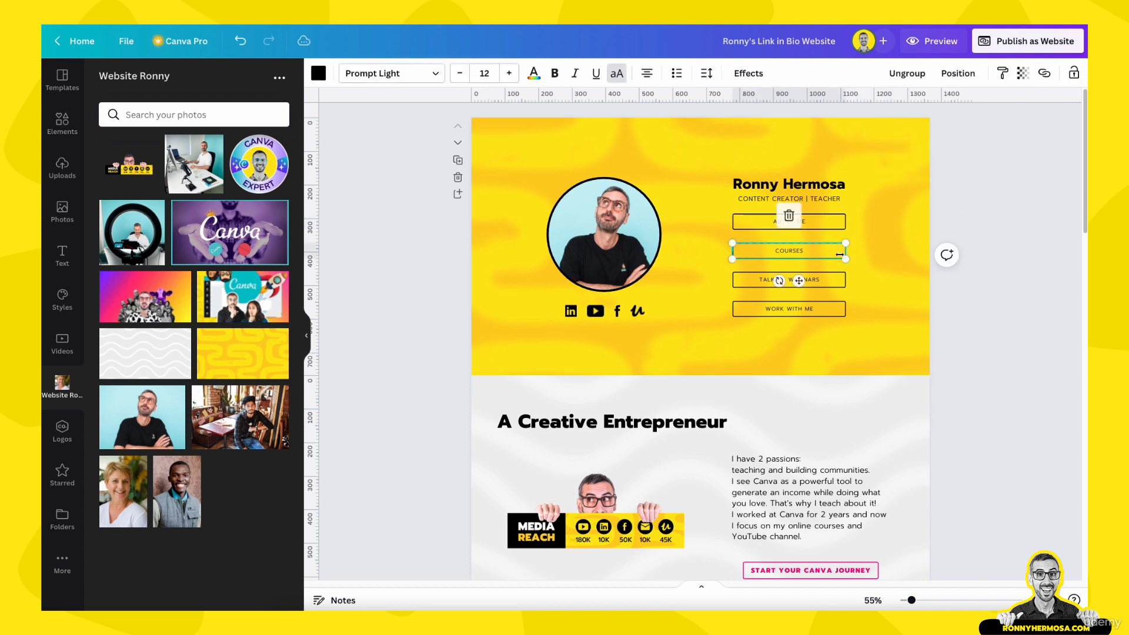
{"action": "left_click", "coordinate": [1044, 73]}
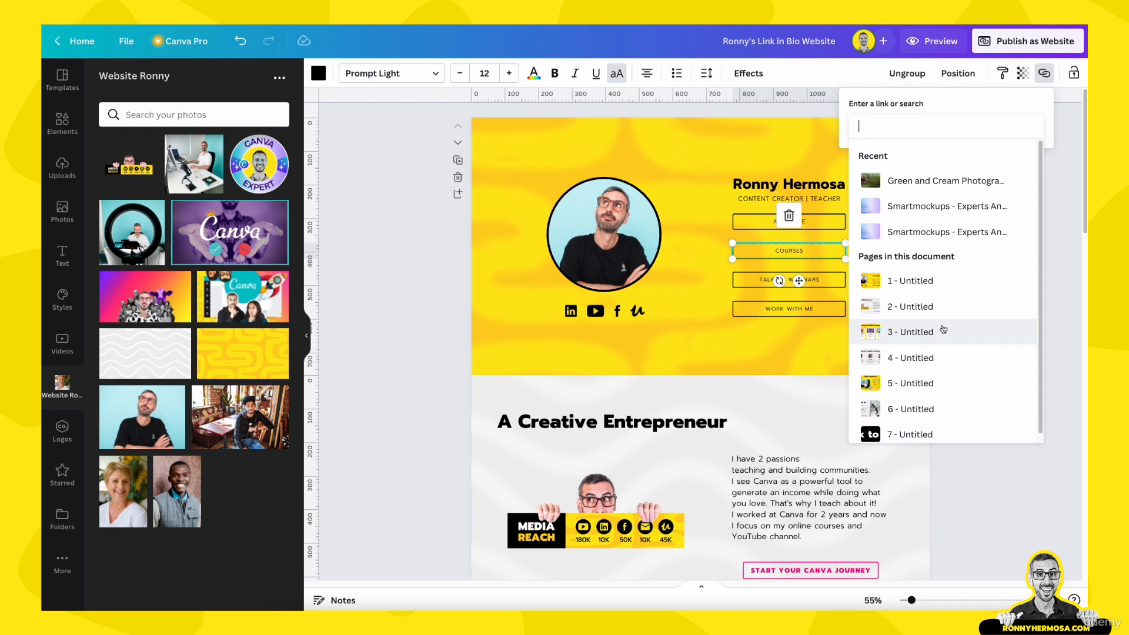
{"action": "left_click", "coordinate": [916, 332]}
{"action": "key", "text": "Escape"}
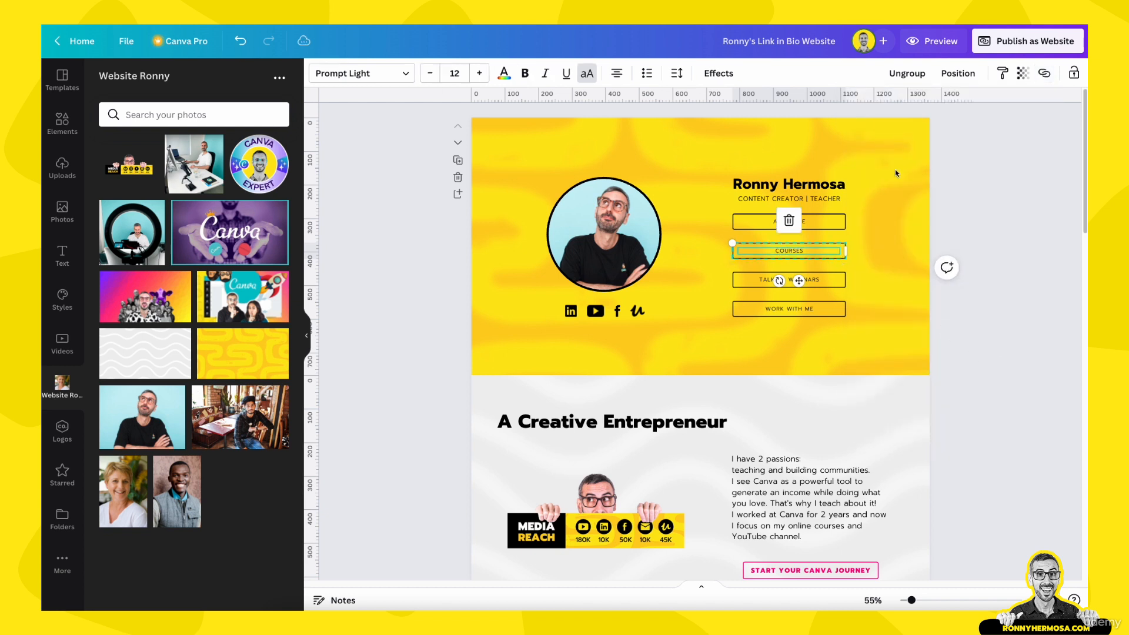
{"action": "left_click", "coordinate": [1045, 73]}
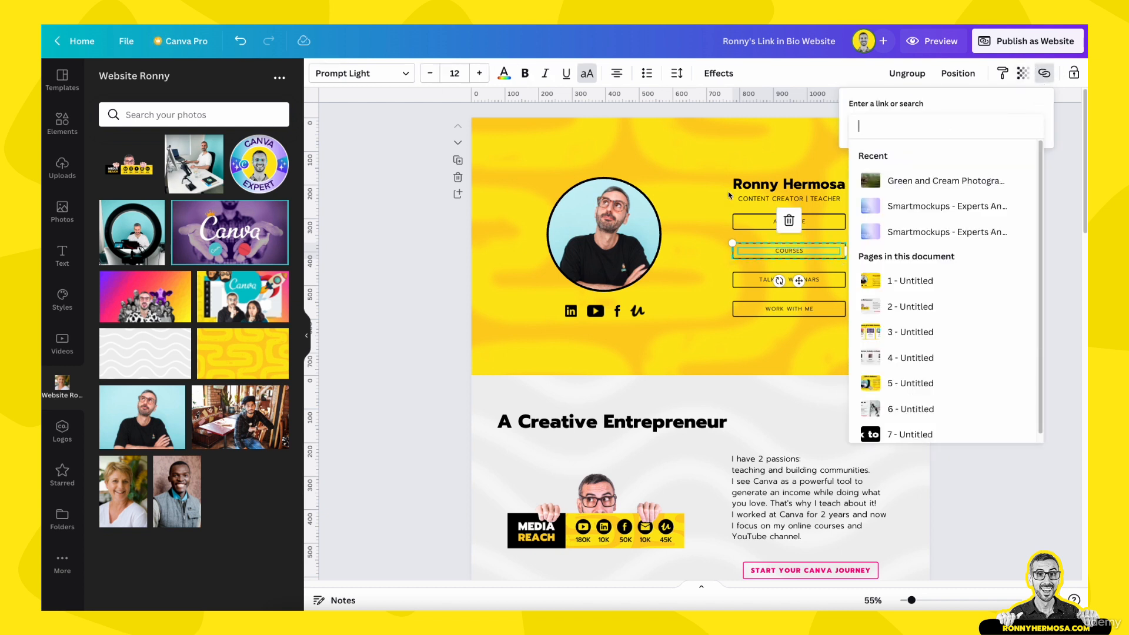
{"action": "left_click", "coordinate": [899, 332]}
{"action": "left_click", "coordinate": [565, 77]}
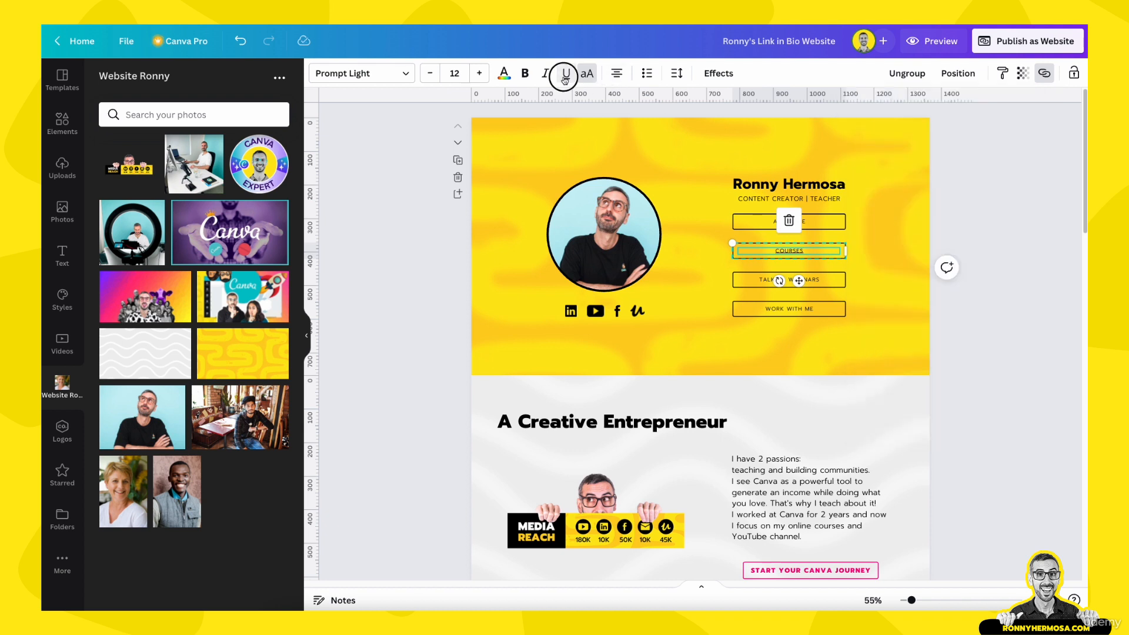
{"action": "left_click", "coordinate": [1019, 341]}
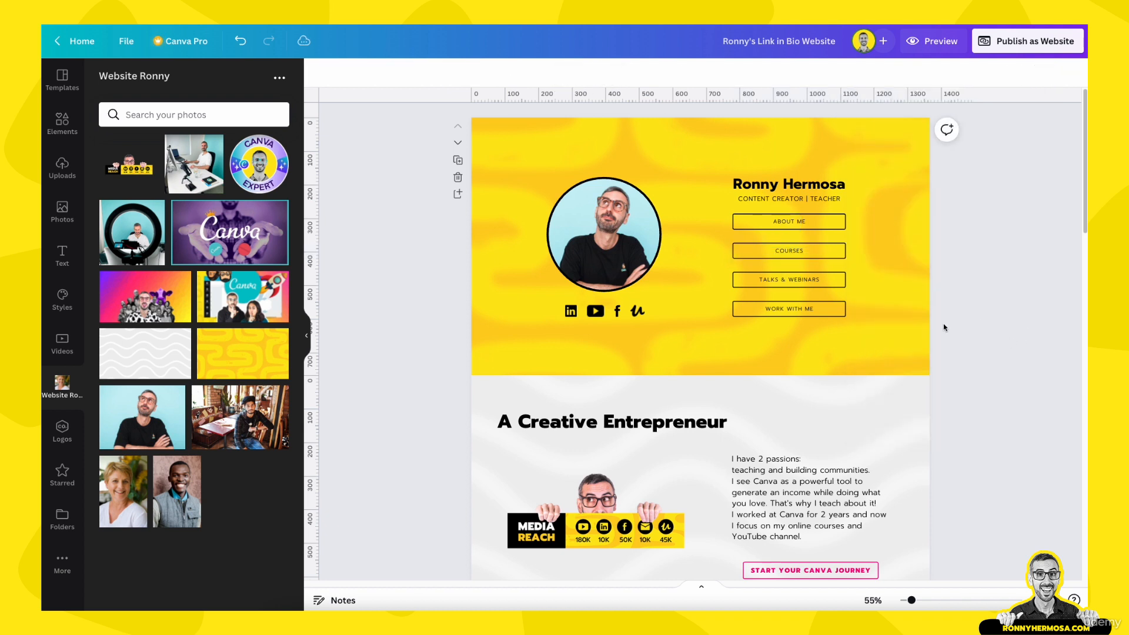
Link the TALKS & WEBINARS button and its text to page 5
{"action": "left_click", "coordinate": [842, 283]}
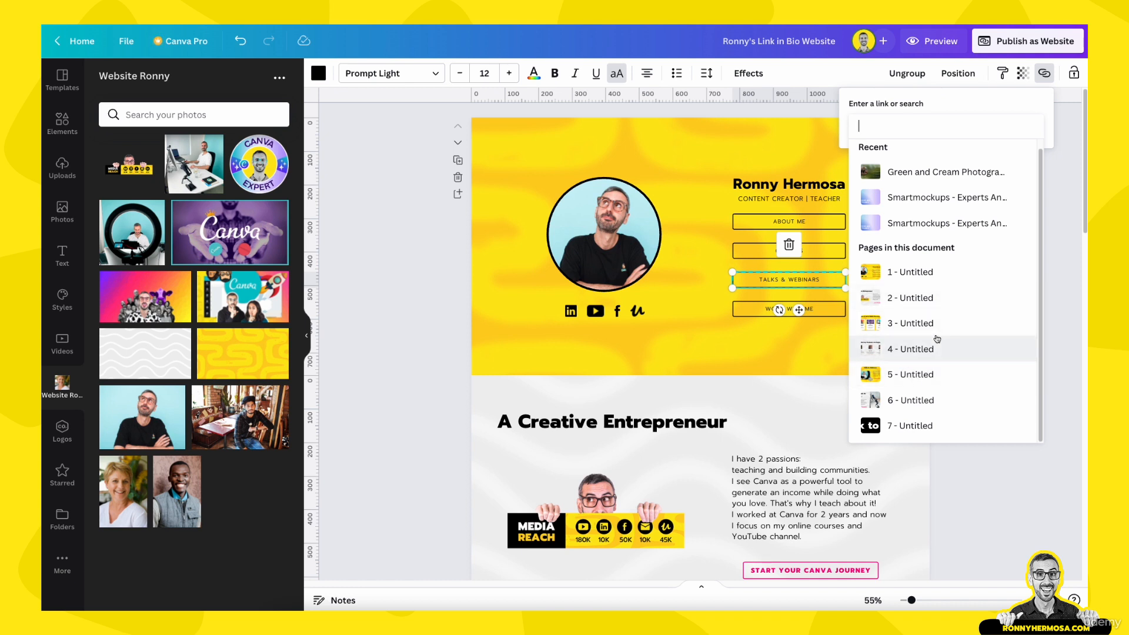
{"action": "left_click", "coordinate": [919, 375]}
{"action": "left_click", "coordinate": [806, 280]}
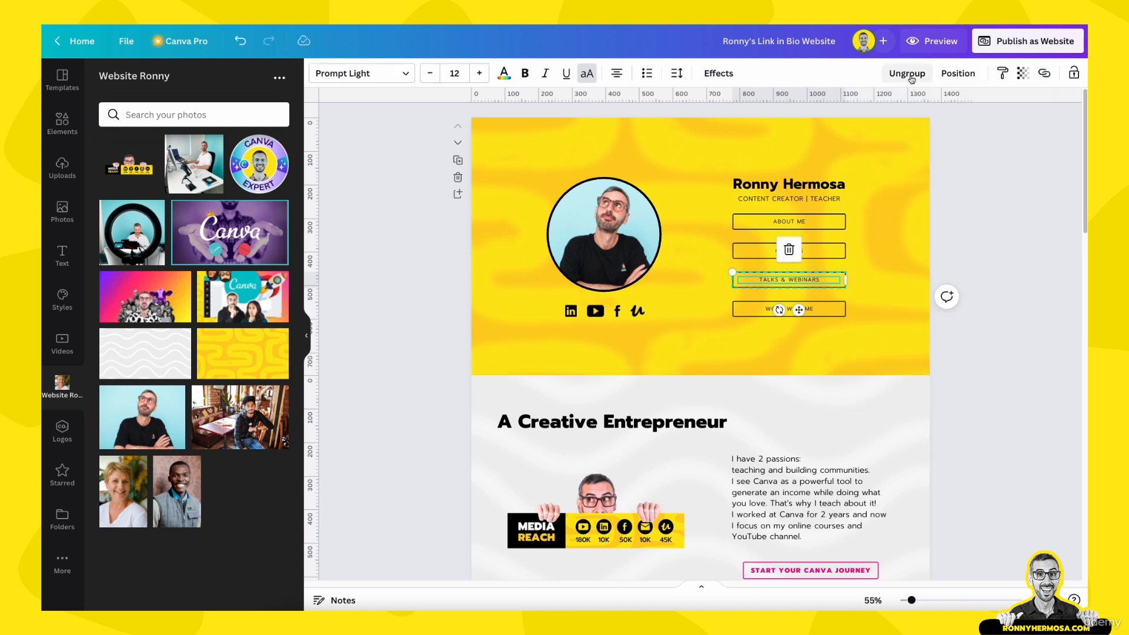
{"action": "left_click", "coordinate": [1045, 73]}
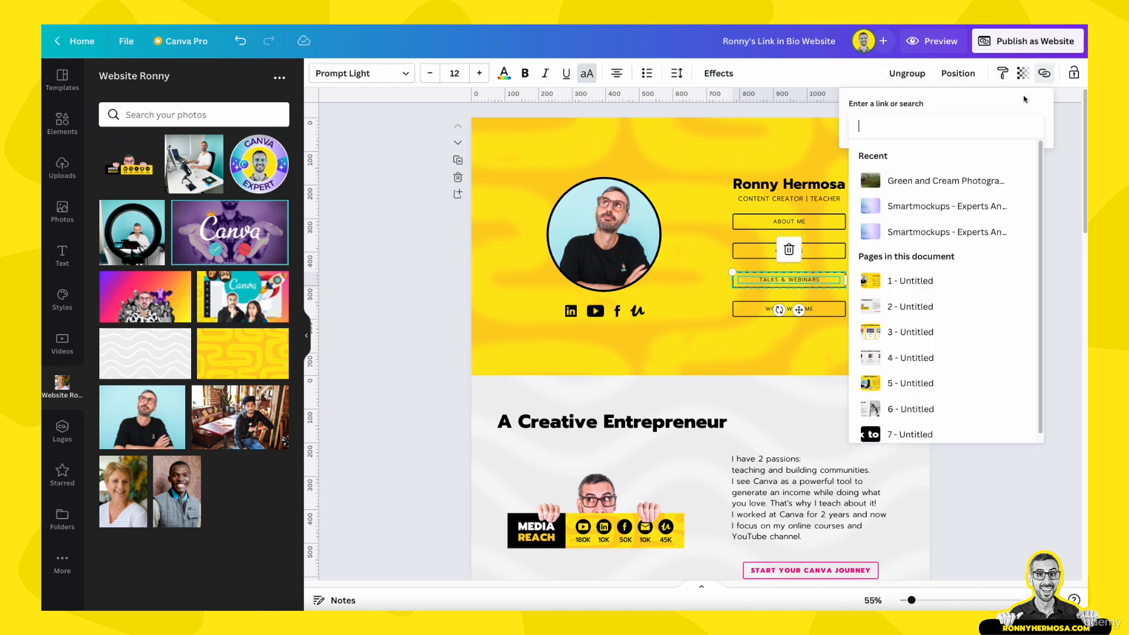
{"action": "left_click", "coordinate": [938, 385]}
{"action": "left_click", "coordinate": [977, 355]}
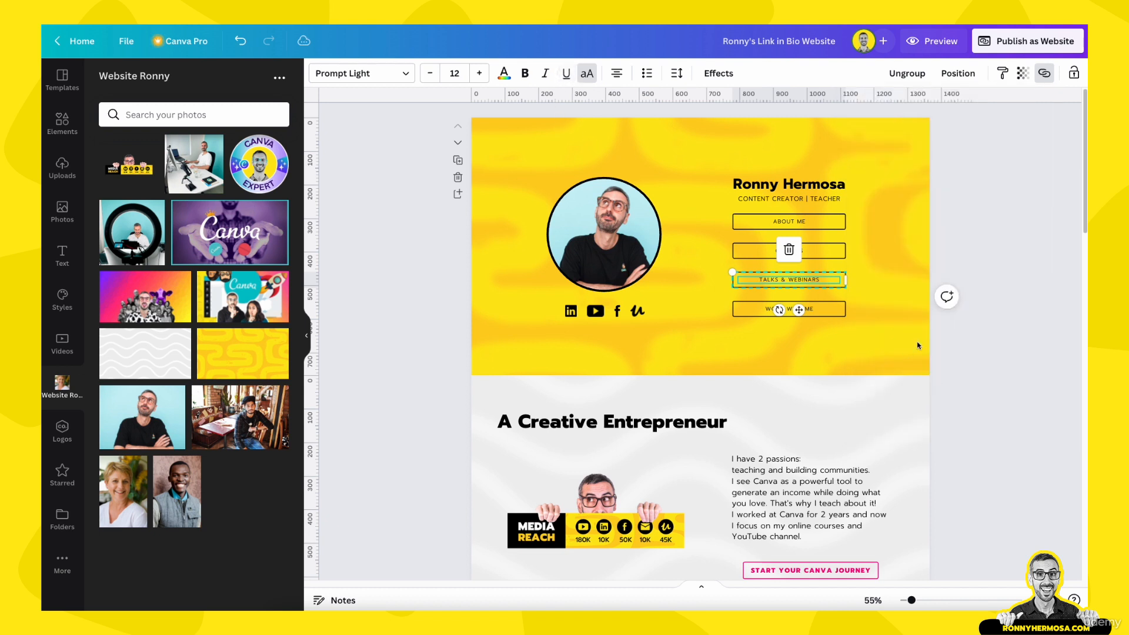
{"action": "left_click", "coordinate": [992, 366]}
Link WORK WITH ME to page 6 and remove its underline
{"action": "left_click", "coordinate": [844, 316]}
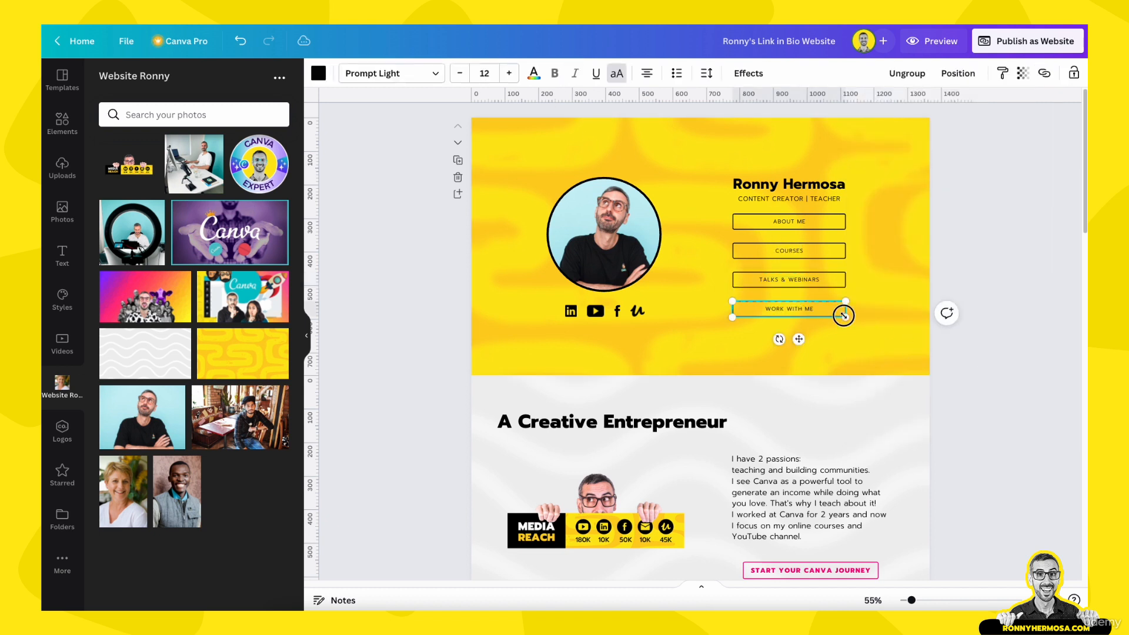
{"action": "left_click", "coordinate": [1045, 73]}
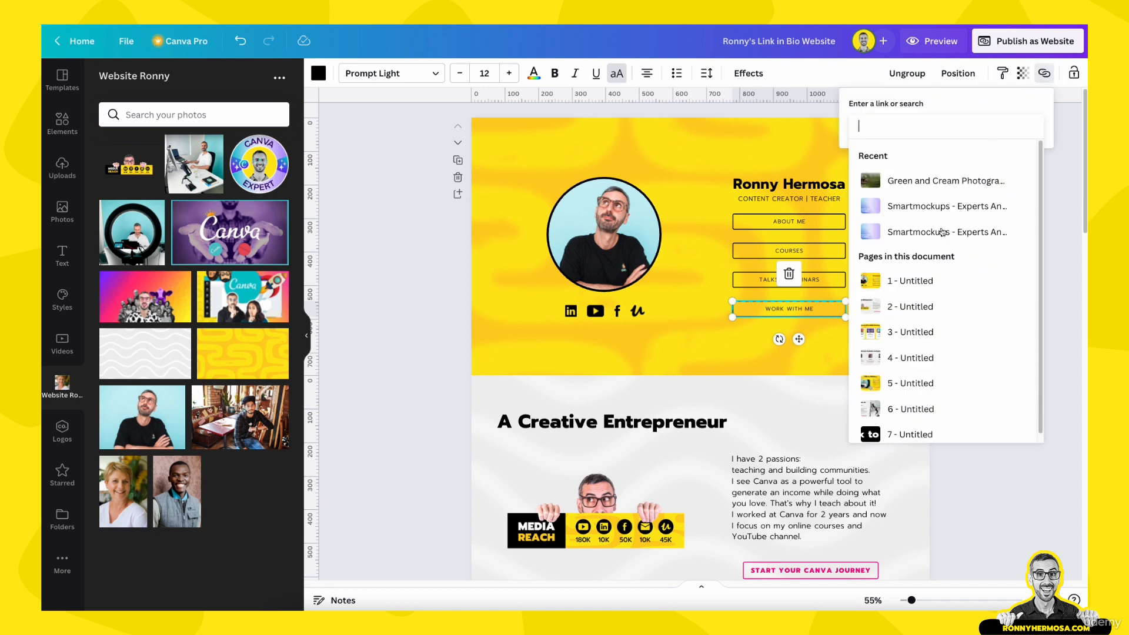
{"action": "scroll", "coordinate": [905, 382], "scroll_direction": "down", "scroll_amount": 1}
{"action": "left_click", "coordinate": [909, 406]}
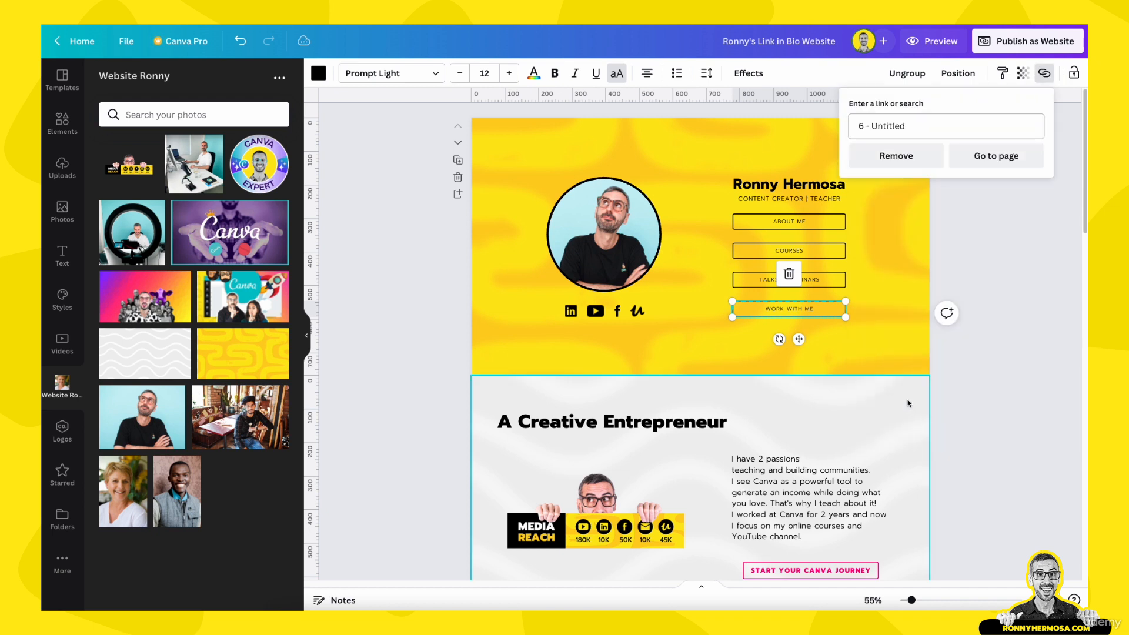
{"action": "left_click", "coordinate": [791, 316]}
{"action": "left_click", "coordinate": [1046, 73]}
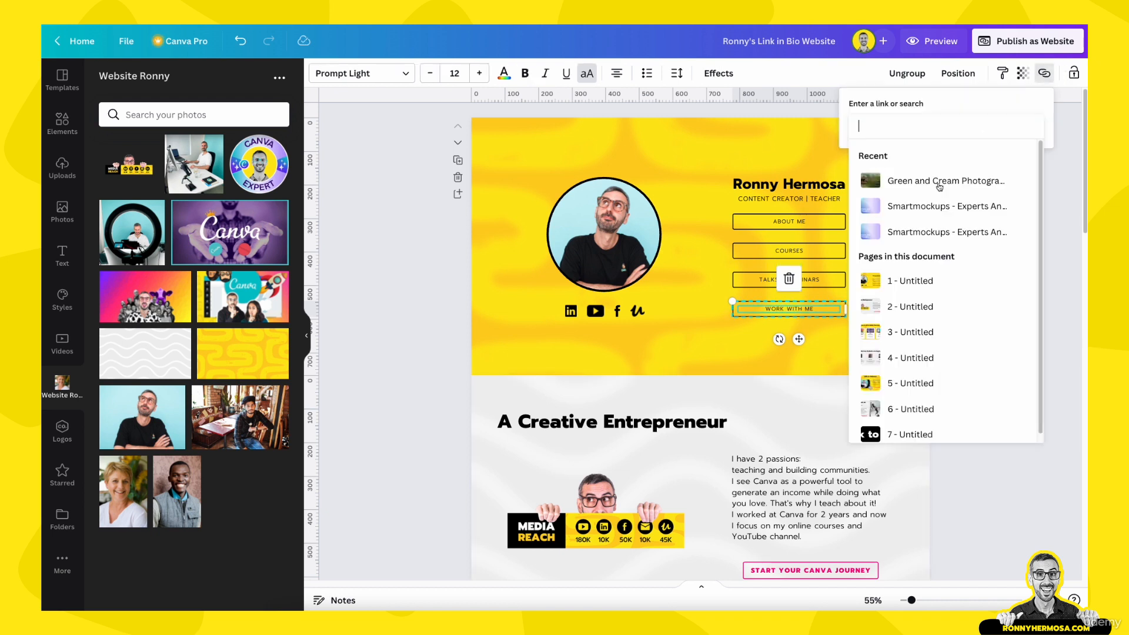
{"action": "left_click", "coordinate": [921, 411]}
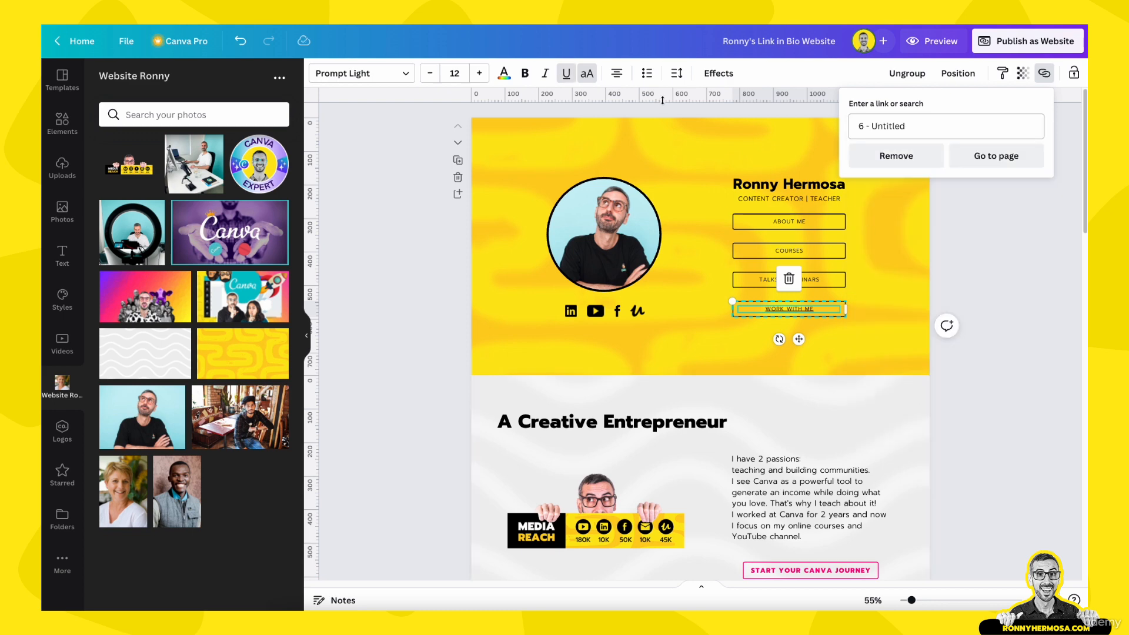
{"action": "left_click", "coordinate": [567, 74]}
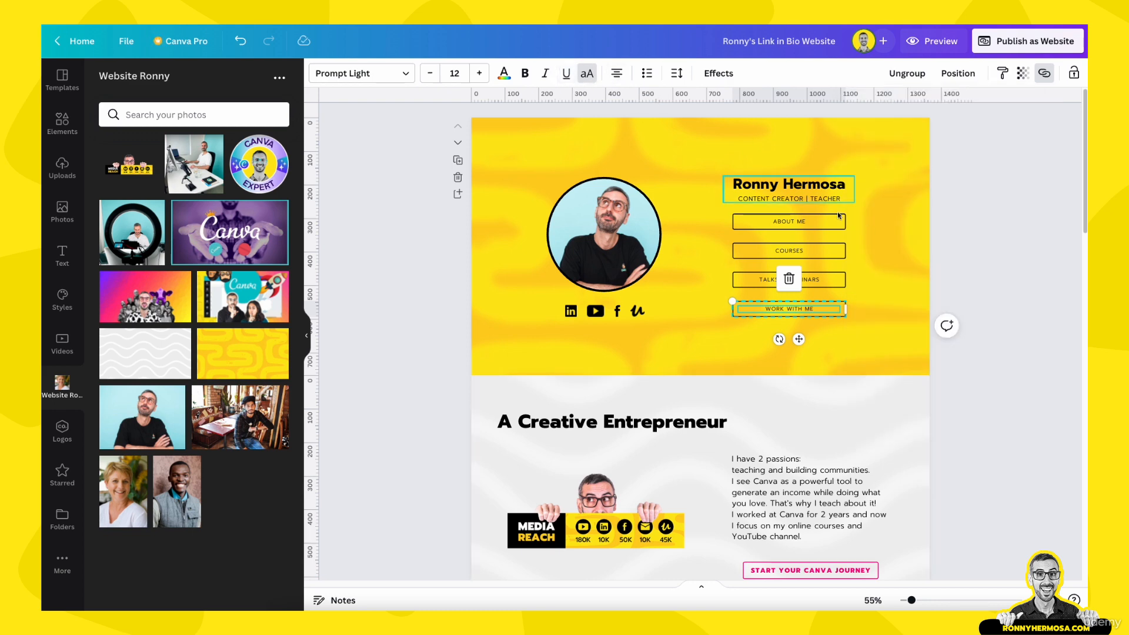
{"action": "left_click", "coordinate": [967, 258]}
Link the Back to Top text to page 1 and remove its underline
{"action": "scroll", "coordinate": [958, 265], "scroll_direction": "down", "scroll_amount": 15}
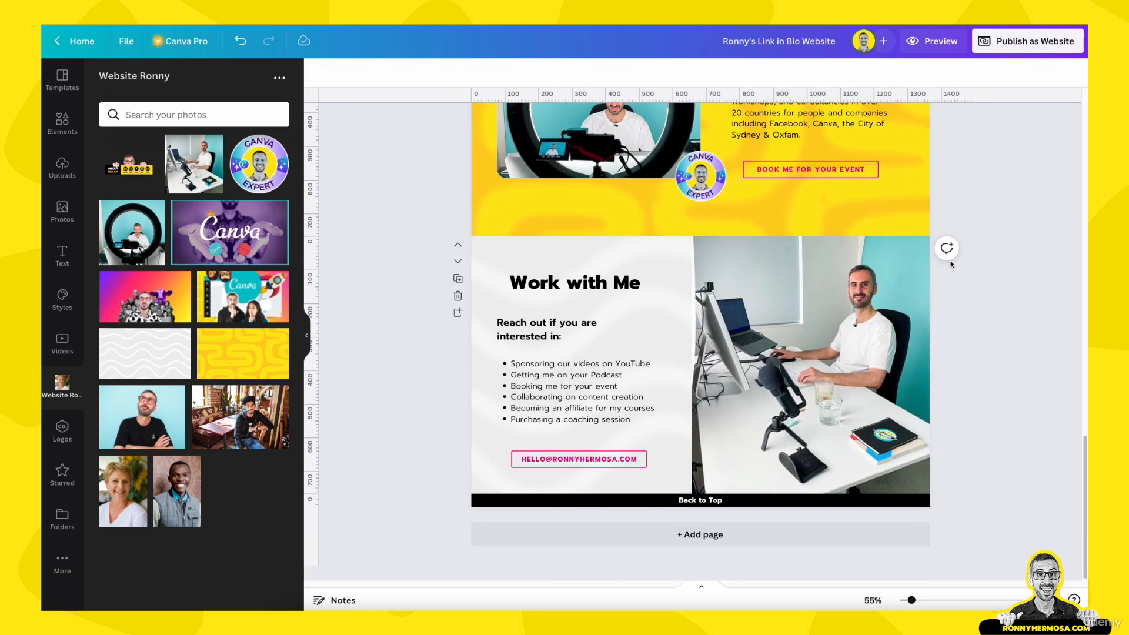
{"action": "left_click", "coordinate": [706, 501]}
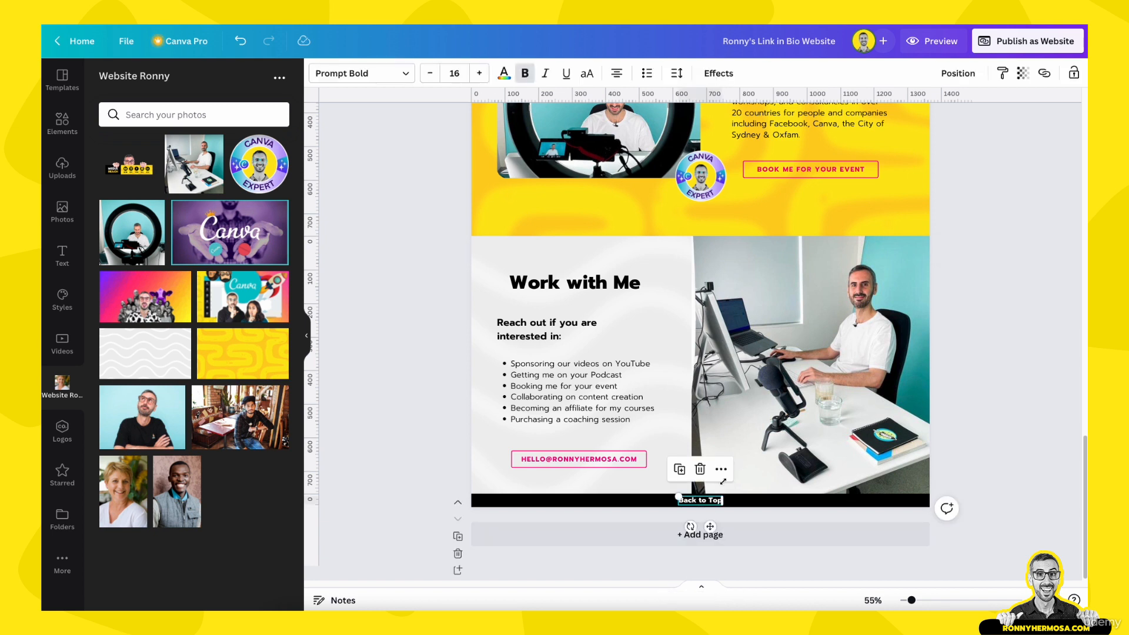
{"action": "left_click", "coordinate": [1044, 73]}
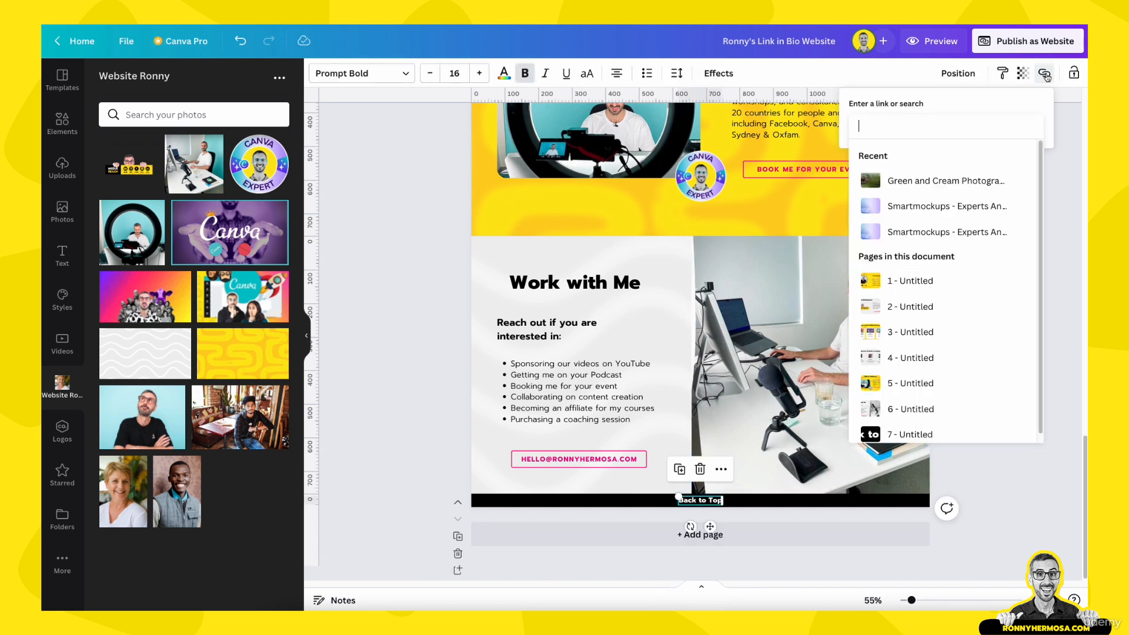
{"action": "left_click", "coordinate": [916, 285]}
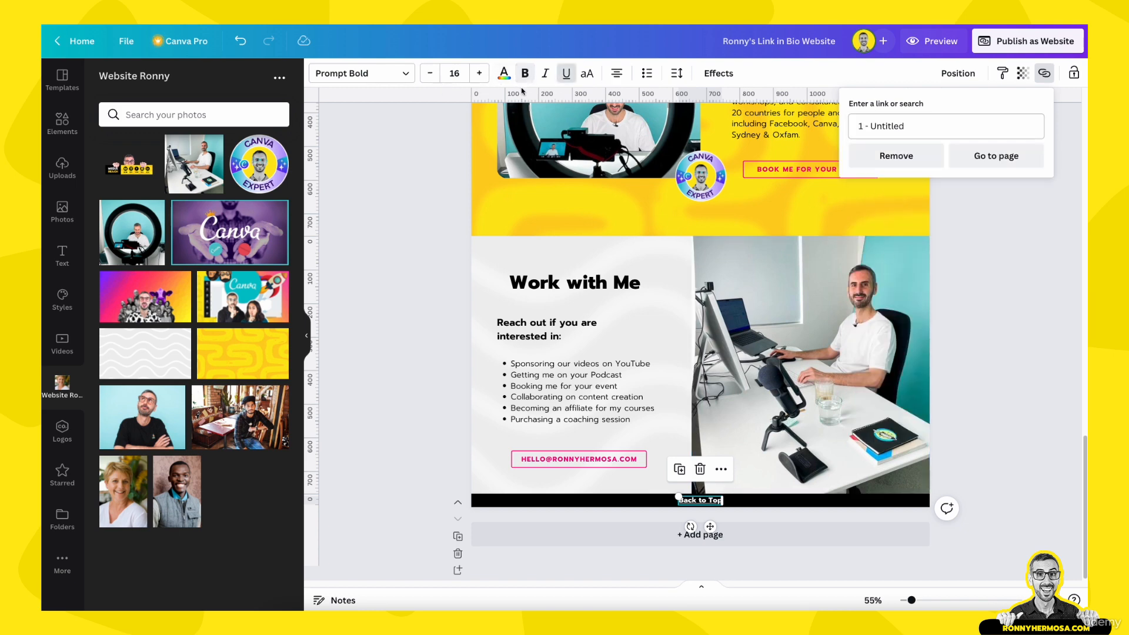
{"action": "left_click", "coordinate": [566, 73]}
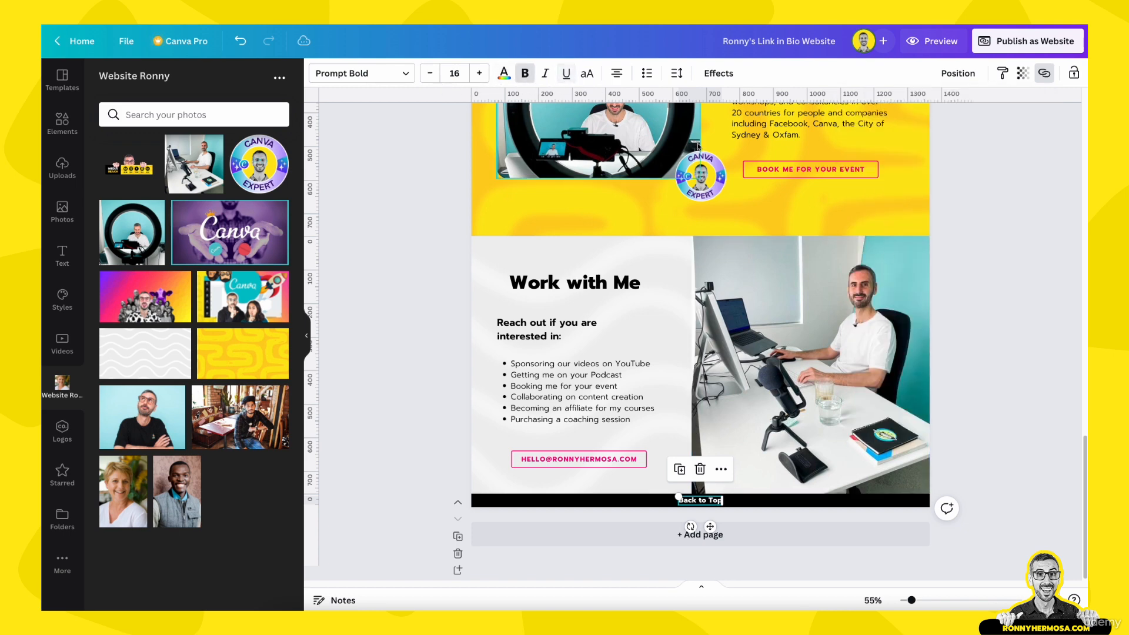
{"action": "left_click", "coordinate": [963, 292]}
{"action": "scroll", "coordinate": [964, 292], "scroll_direction": "up", "scroll_amount": 15}
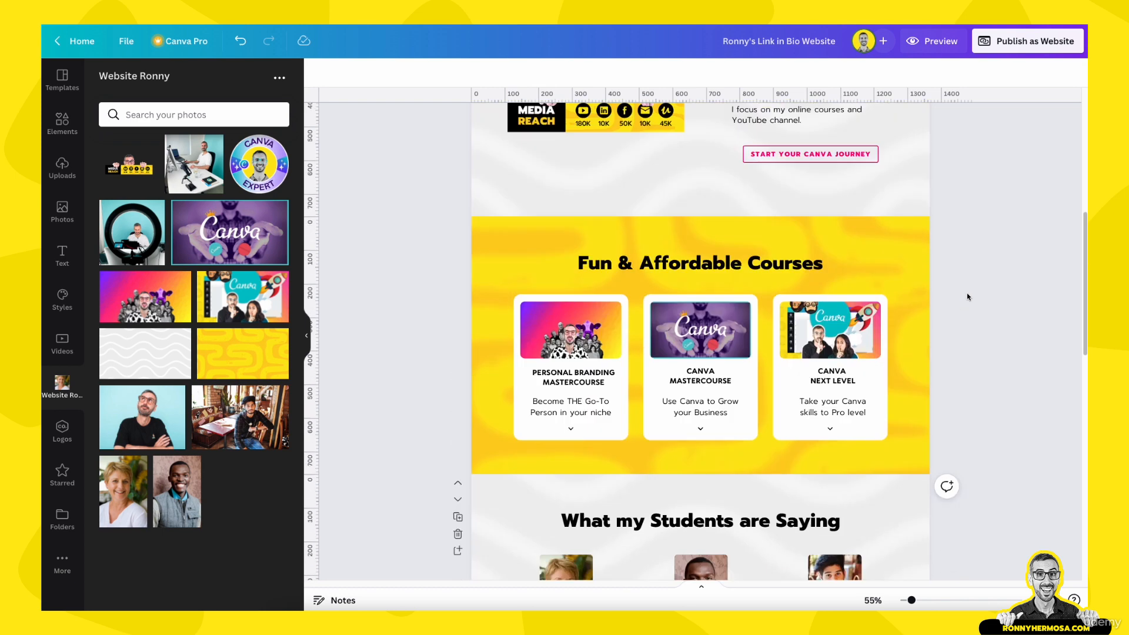
{"action": "scroll", "coordinate": [967, 297], "scroll_direction": "up", "scroll_amount": 7}
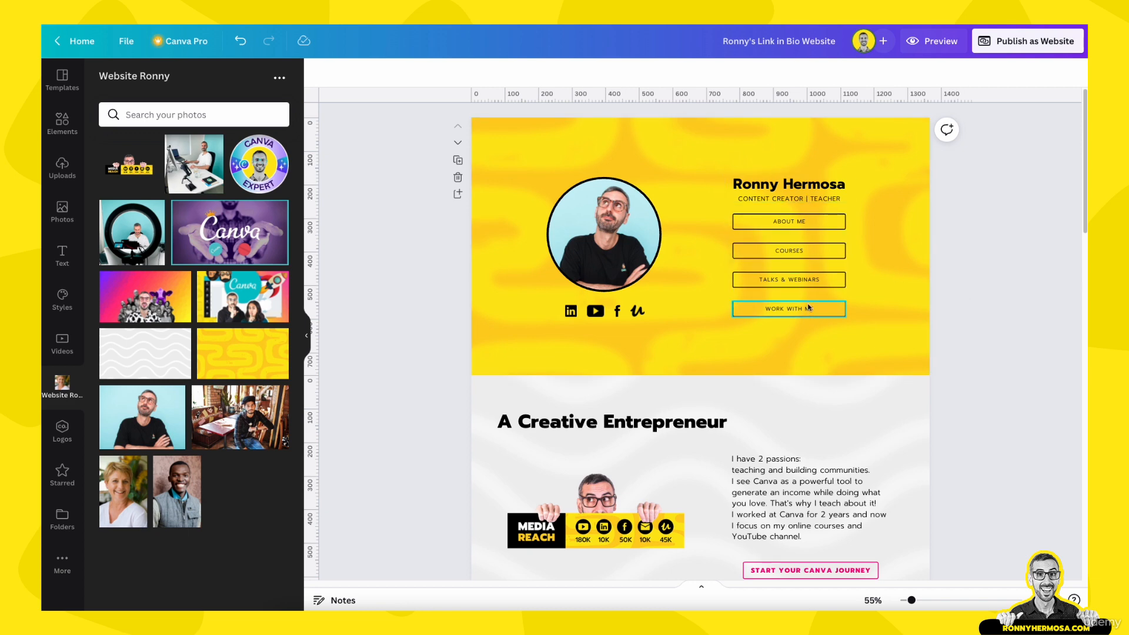
{"action": "scroll", "coordinate": [810, 356], "scroll_direction": "down", "scroll_amount": 12}
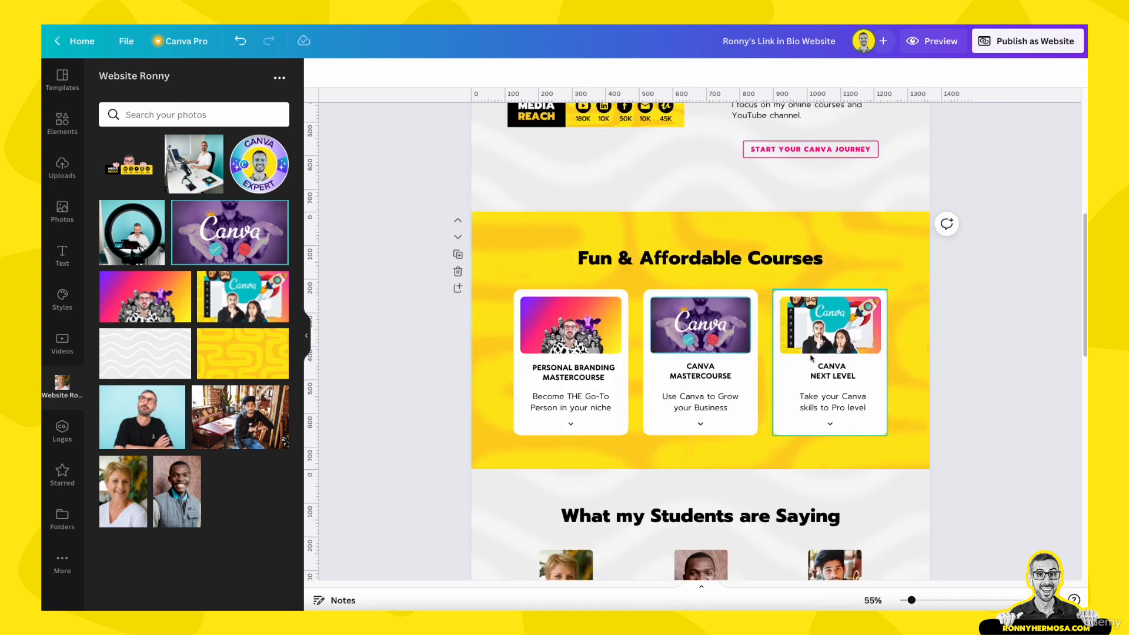
{"action": "scroll", "coordinate": [810, 356], "scroll_direction": "down", "scroll_amount": 8}
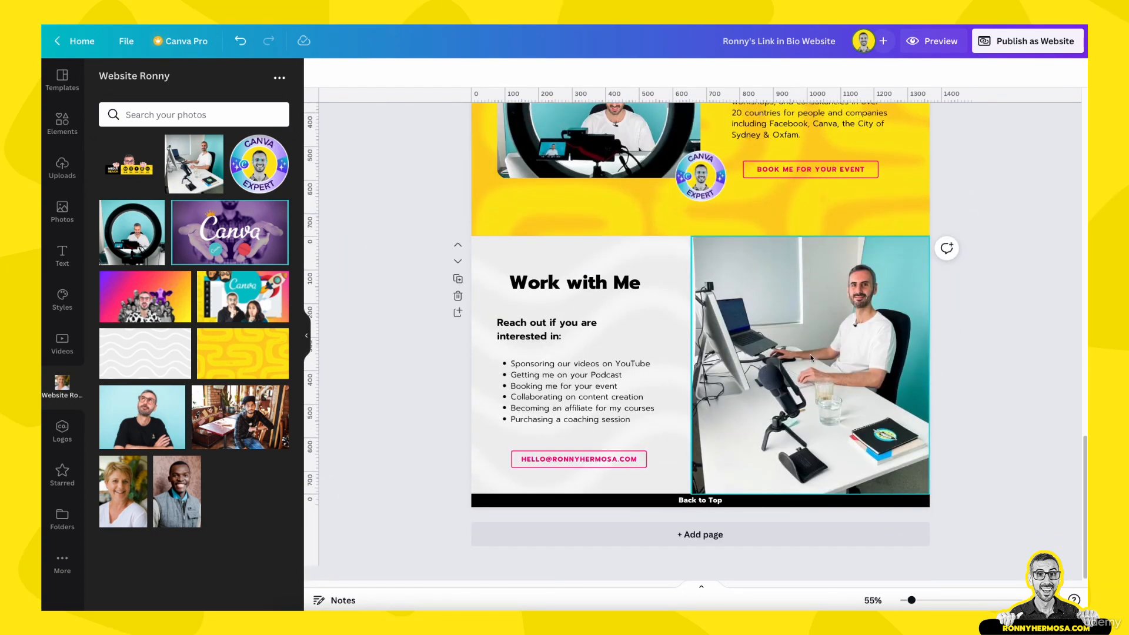
{"action": "scroll", "coordinate": [804, 369], "scroll_direction": "up", "scroll_amount": 10}
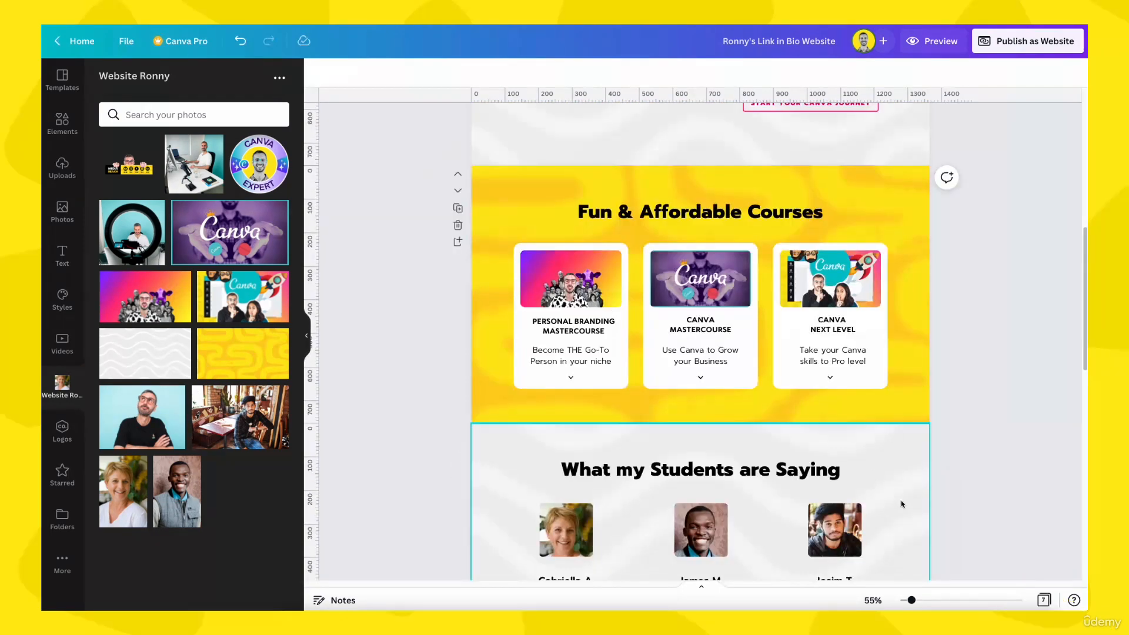
Switch to grid view to show thumbnails of all seven pages
{"action": "left_click", "coordinate": [1045, 599]}
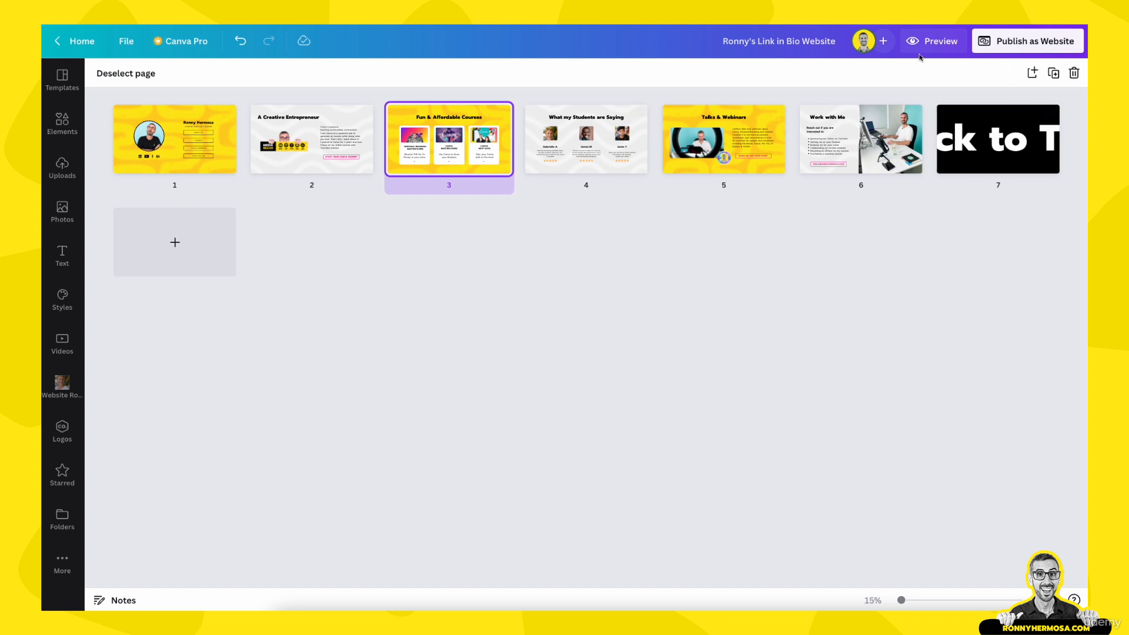
Preview the website and test TALKS & WEBINARS, COURSES, ABOUT ME, WORK WITH ME and Back to Top
{"action": "left_click", "coordinate": [933, 41]}
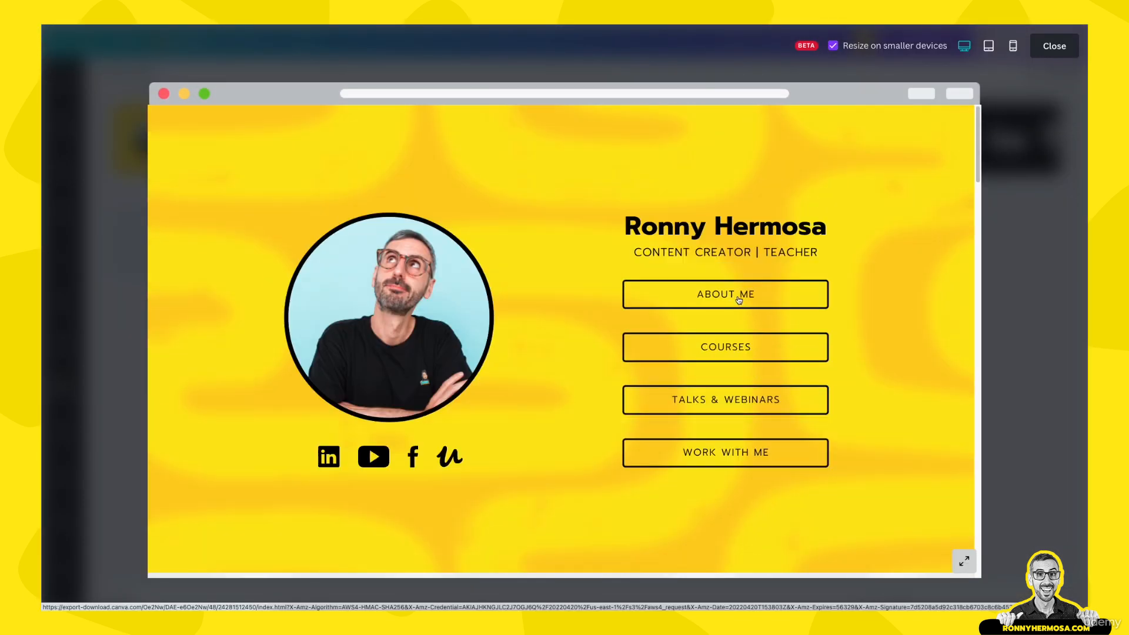
{"action": "left_click", "coordinate": [735, 397]}
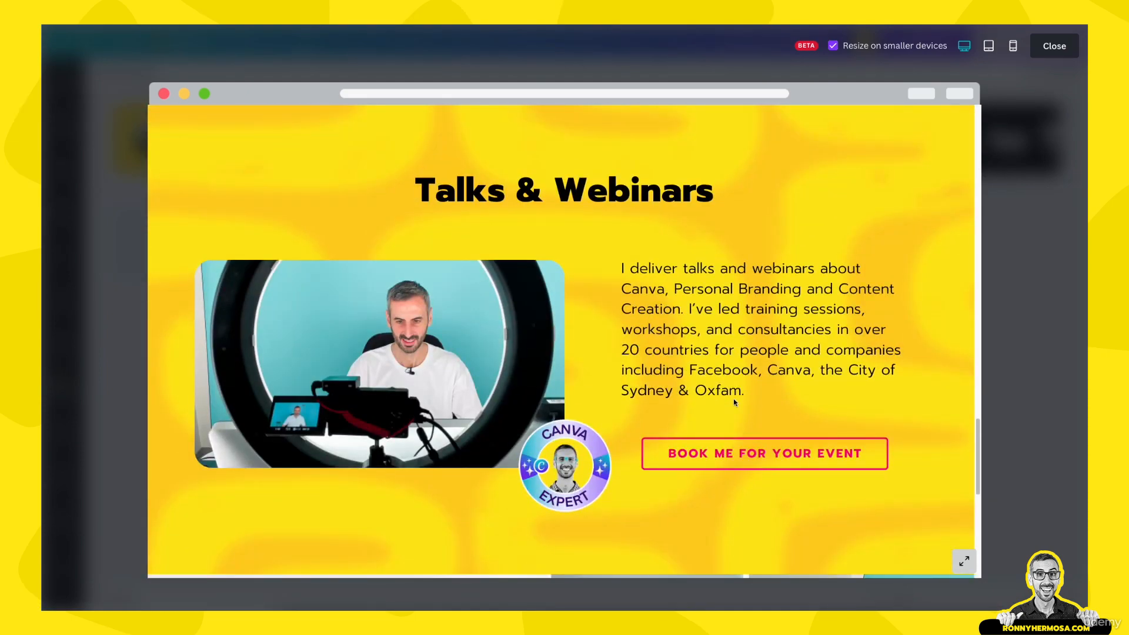
{"action": "scroll", "coordinate": [735, 402], "scroll_direction": "down", "scroll_amount": 10}
{"action": "left_click", "coordinate": [585, 566]}
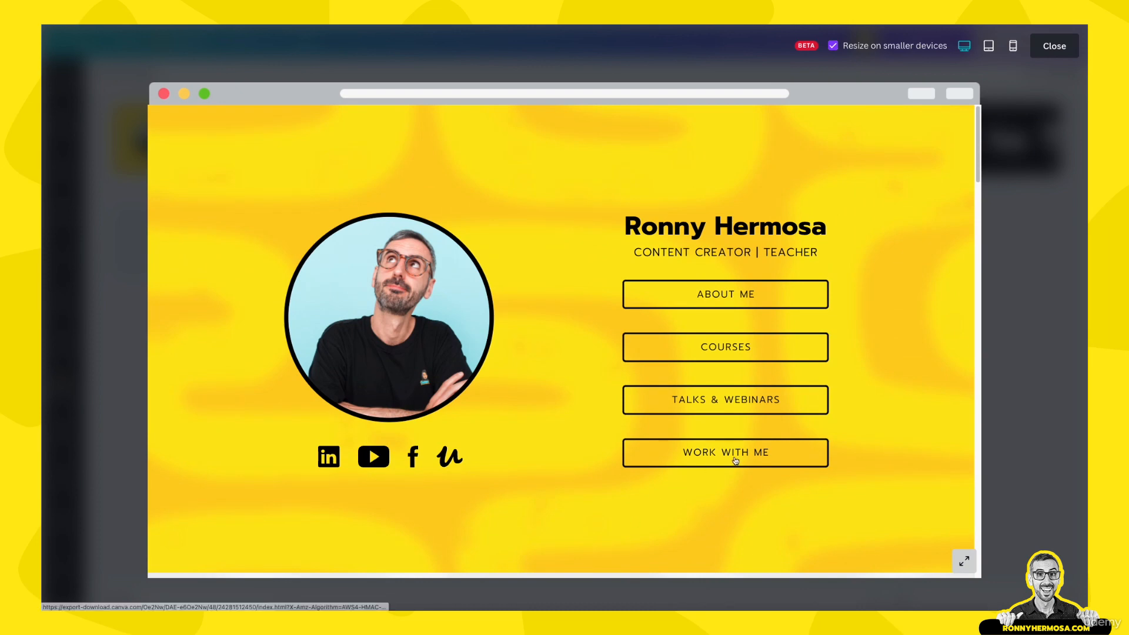
{"action": "left_click", "coordinate": [722, 353]}
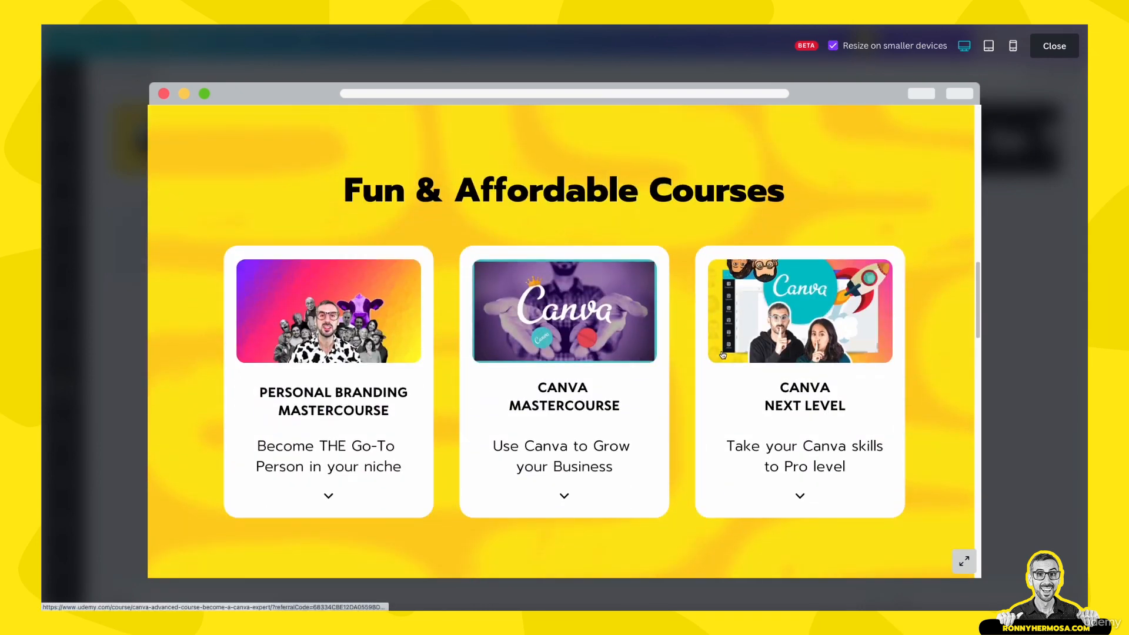
{"action": "scroll", "coordinate": [722, 353], "scroll_direction": "up", "scroll_amount": 5}
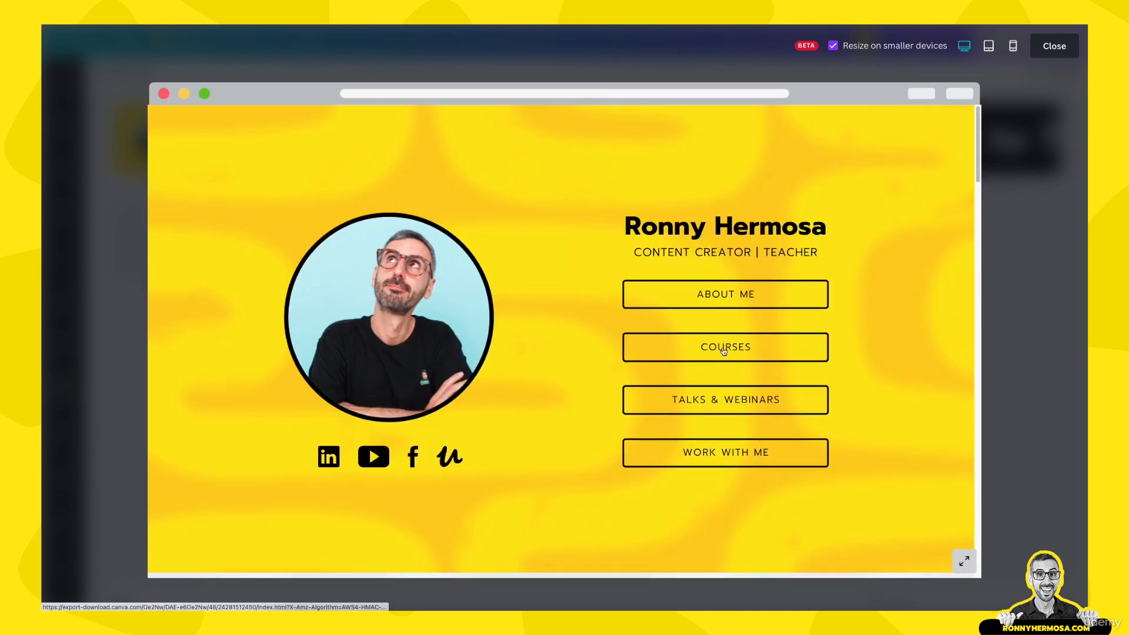
{"action": "left_click", "coordinate": [727, 305]}
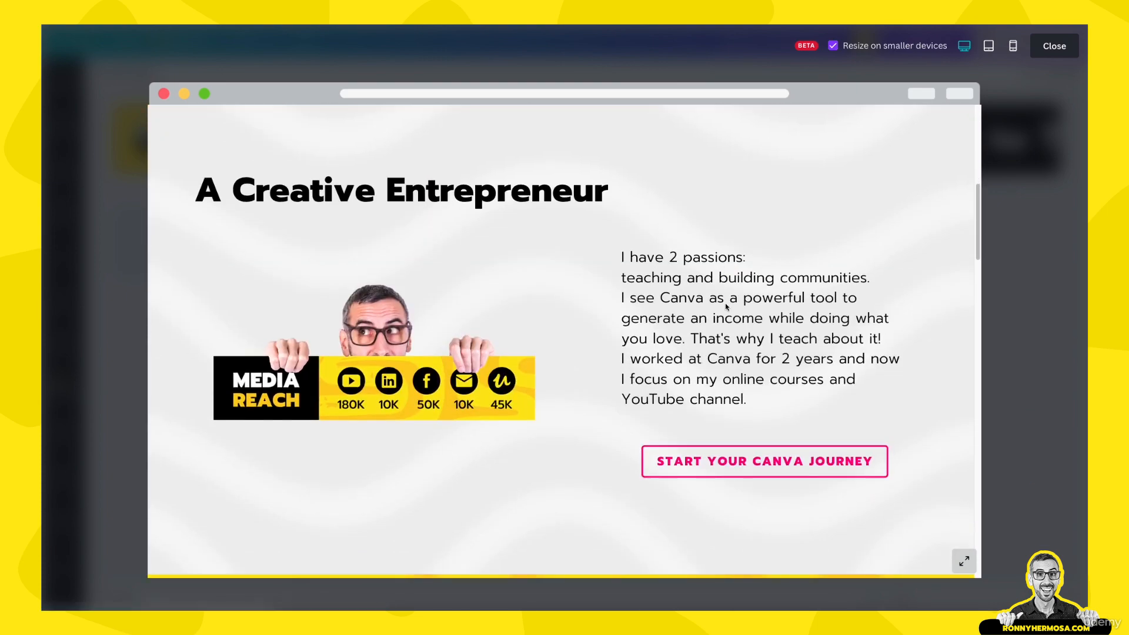
{"action": "scroll", "coordinate": [725, 302], "scroll_direction": "up", "scroll_amount": 5}
{"action": "left_click", "coordinate": [725, 455]}
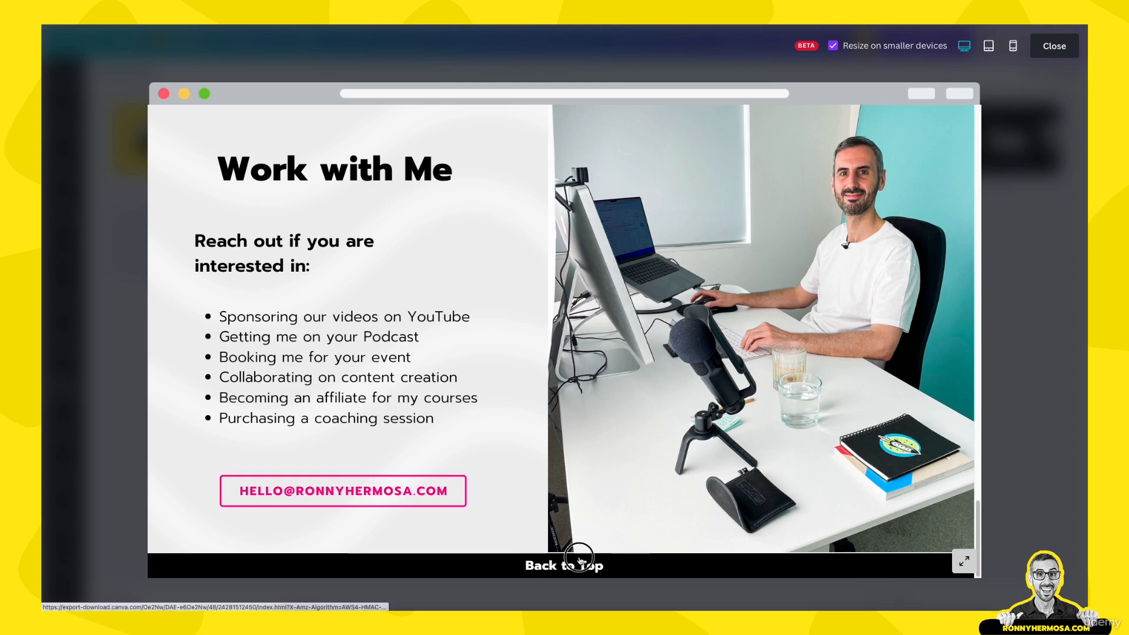
{"action": "left_click", "coordinate": [565, 559]}
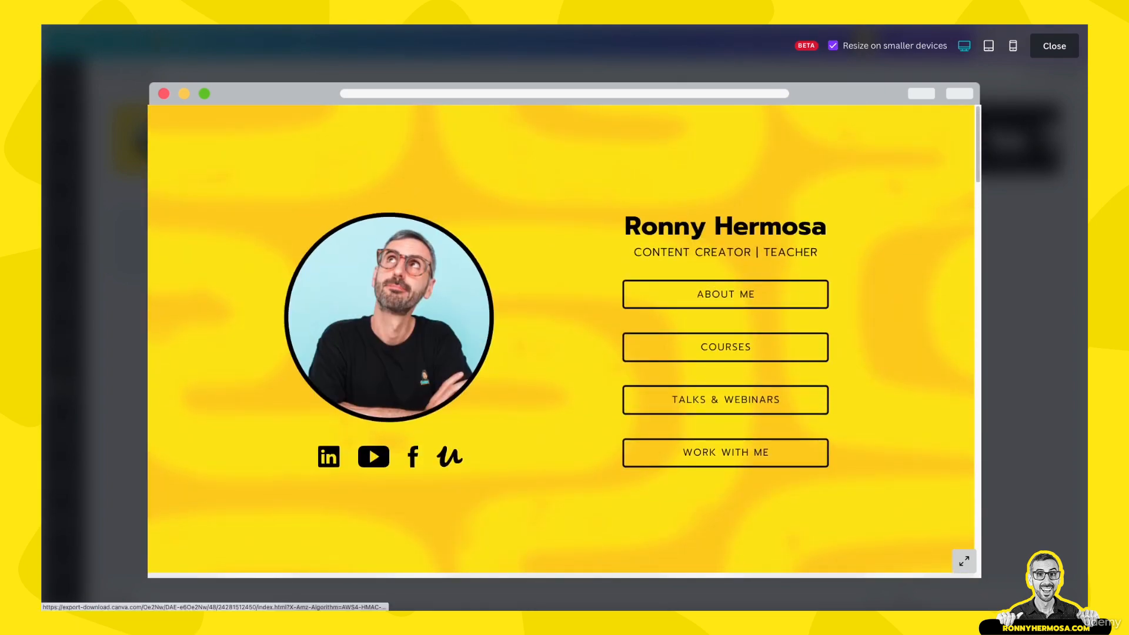
Switch the preview to phone size and test the LinkedIn icon link
{"action": "left_click", "coordinate": [1011, 50]}
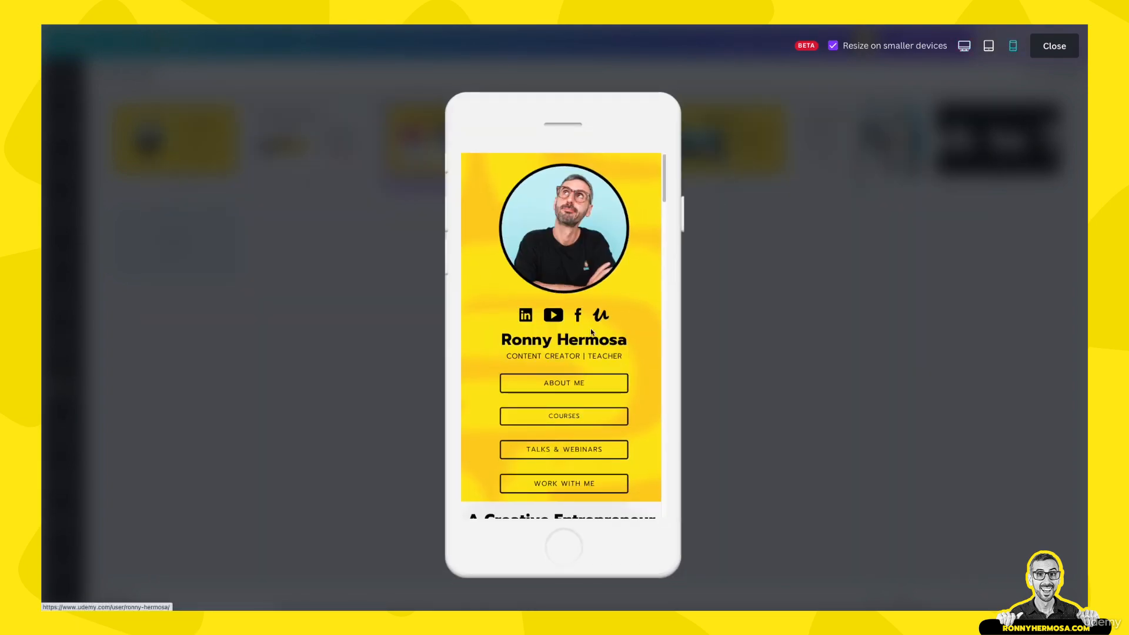
{"action": "scroll", "coordinate": [591, 328], "scroll_direction": "down", "scroll_amount": 1}
{"action": "scroll", "coordinate": [591, 328], "scroll_direction": "down", "scroll_amount": 1}
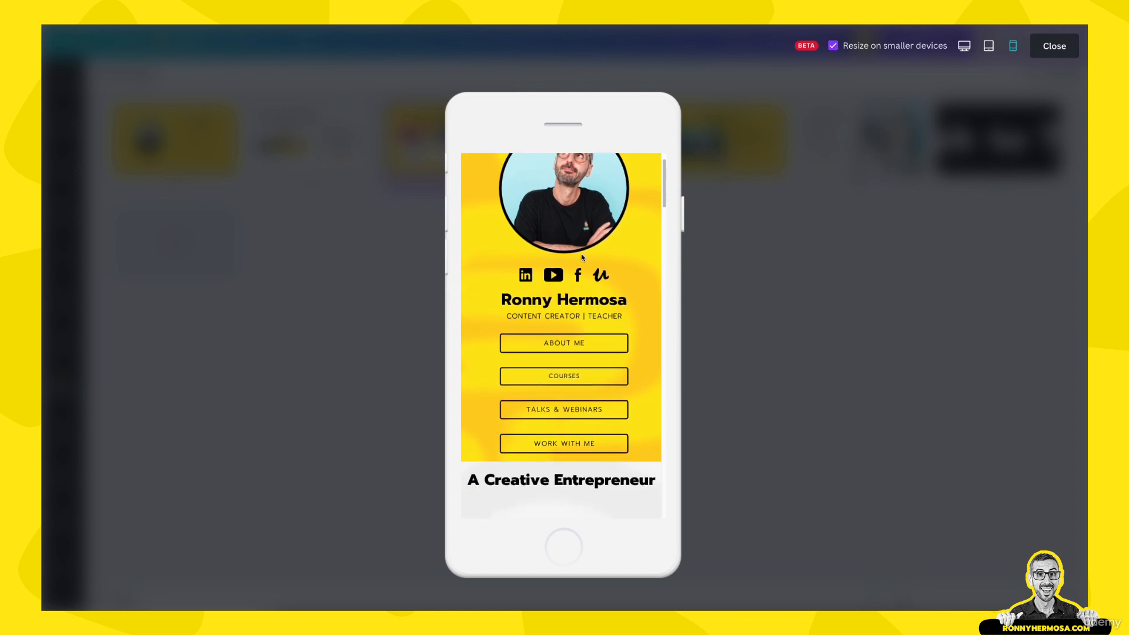
{"action": "left_click", "coordinate": [526, 277]}
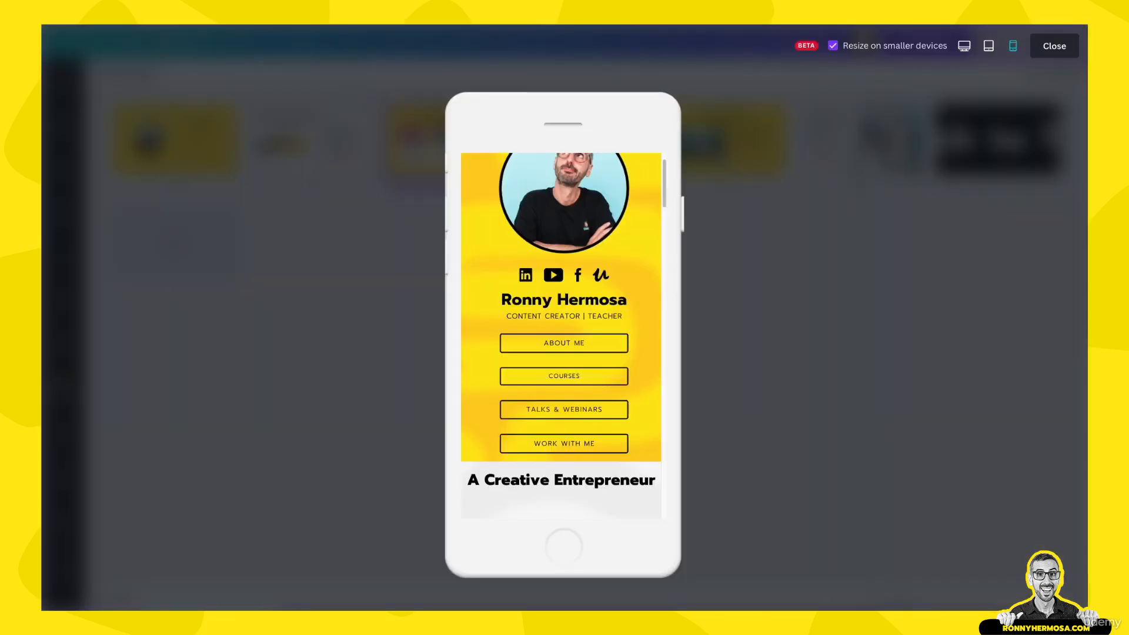
Scroll through the full mobile layout and back up to the header
{"action": "scroll", "coordinate": [545, 400], "scroll_direction": "down", "scroll_amount": 10}
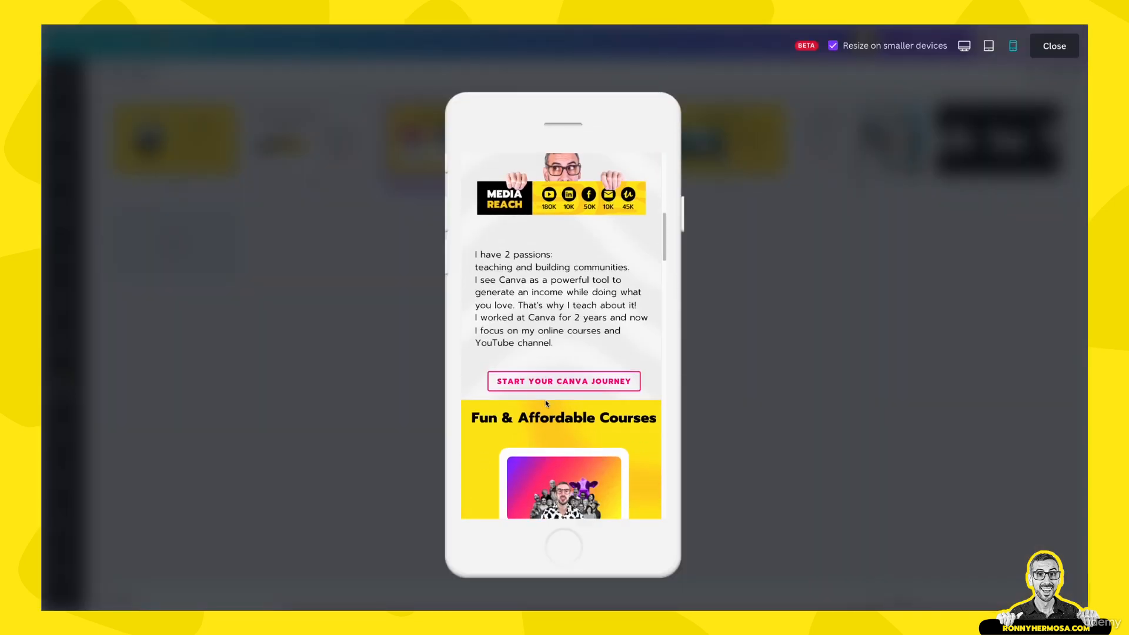
{"action": "scroll", "coordinate": [545, 404], "scroll_direction": "down", "scroll_amount": 2}
{"action": "scroll", "coordinate": [563, 259], "scroll_direction": "down", "scroll_amount": 7}
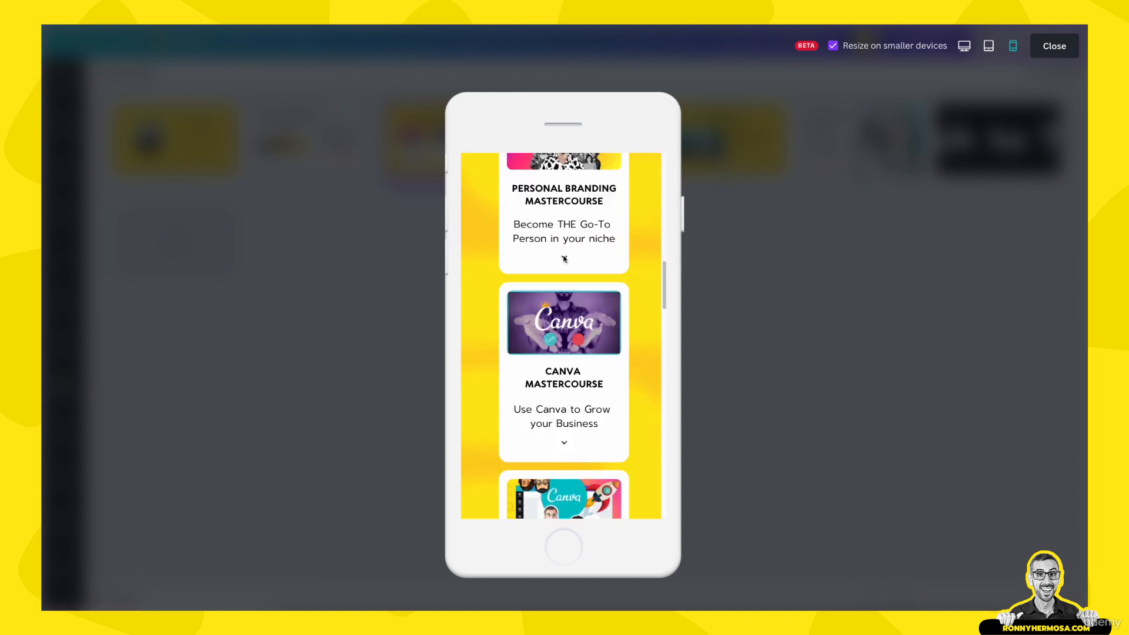
{"action": "scroll", "coordinate": [564, 259], "scroll_direction": "down", "scroll_amount": 7}
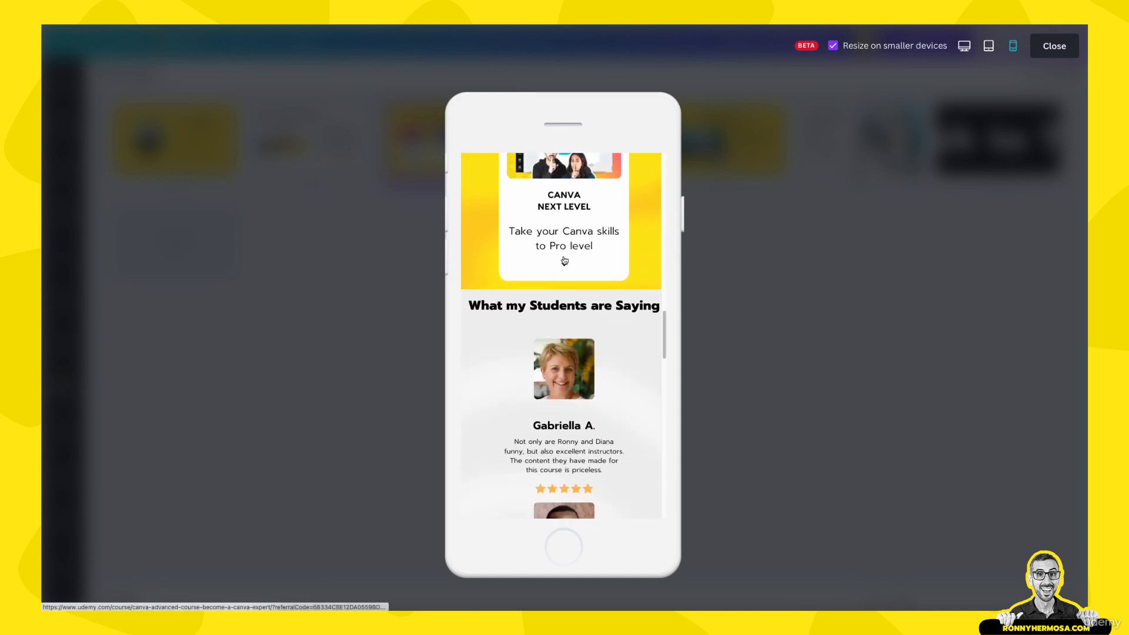
{"action": "scroll", "coordinate": [563, 259], "scroll_direction": "down", "scroll_amount": 4}
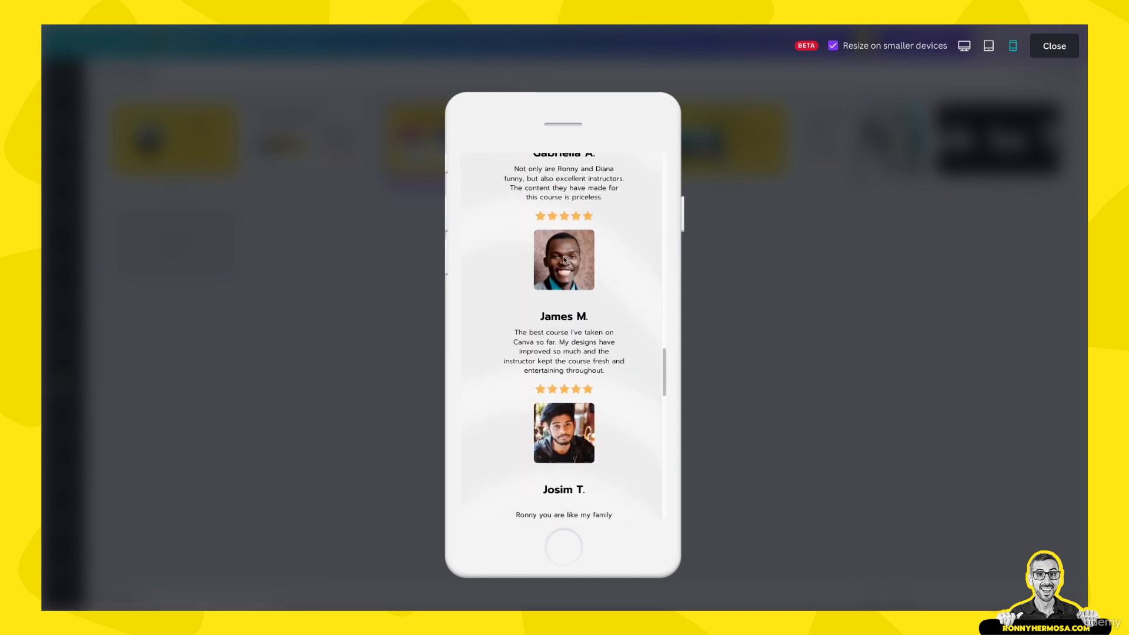
{"action": "scroll", "coordinate": [564, 260], "scroll_direction": "down", "scroll_amount": 4}
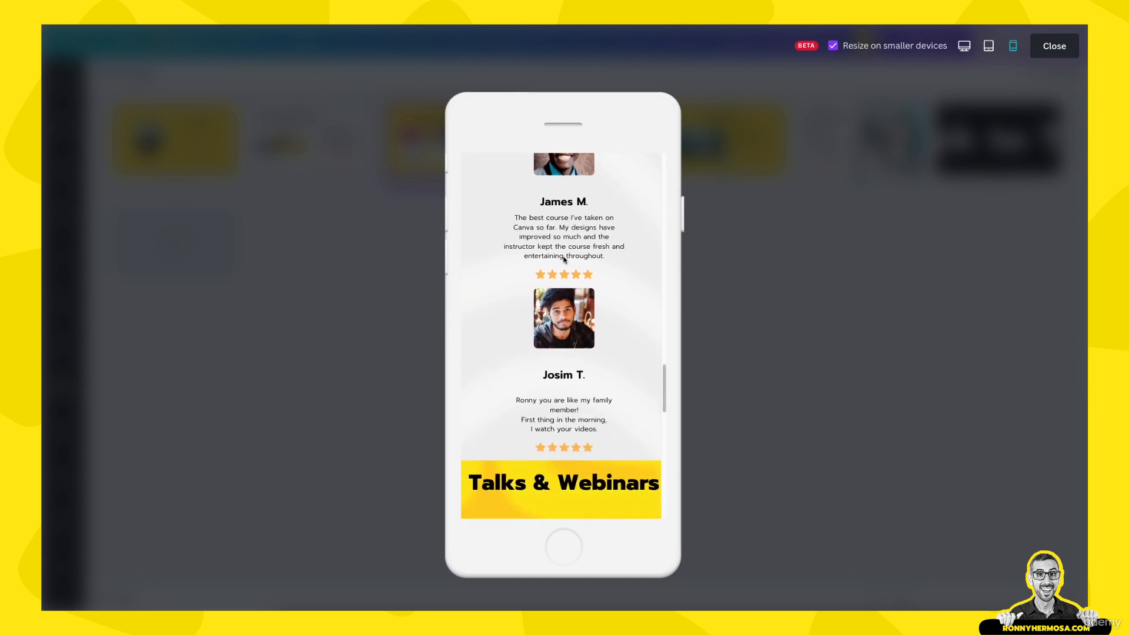
{"action": "scroll", "coordinate": [563, 260], "scroll_direction": "down", "scroll_amount": 4}
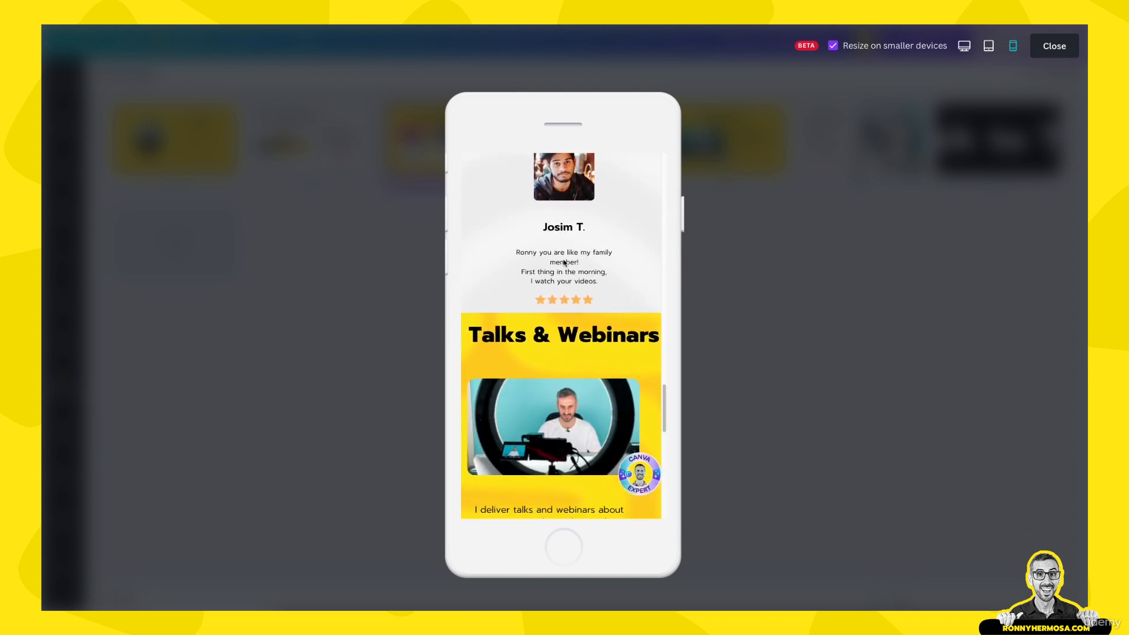
{"action": "scroll", "coordinate": [564, 268], "scroll_direction": "down", "scroll_amount": 1}
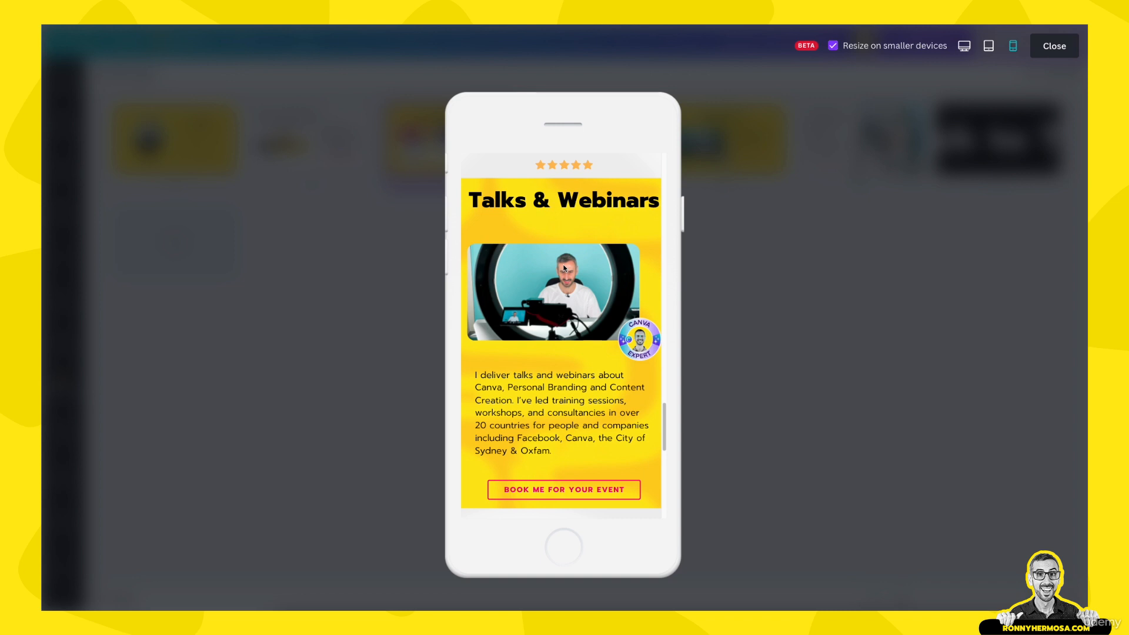
{"action": "scroll", "coordinate": [563, 268], "scroll_direction": "up", "scroll_amount": 10}
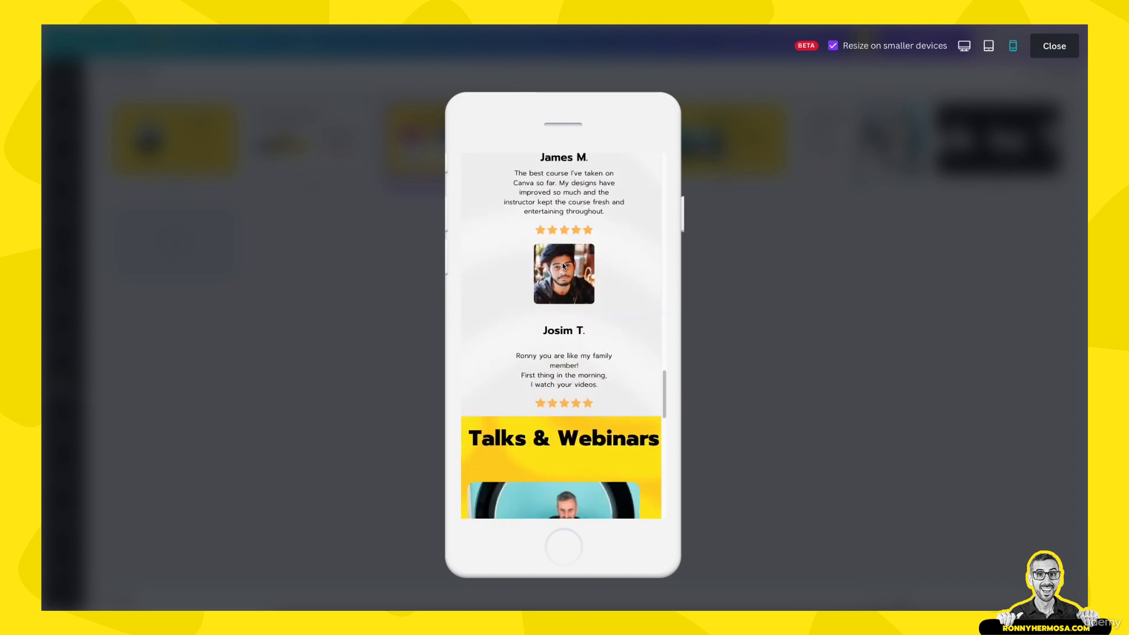
{"action": "scroll", "coordinate": [564, 266], "scroll_direction": "up", "scroll_amount": 10}
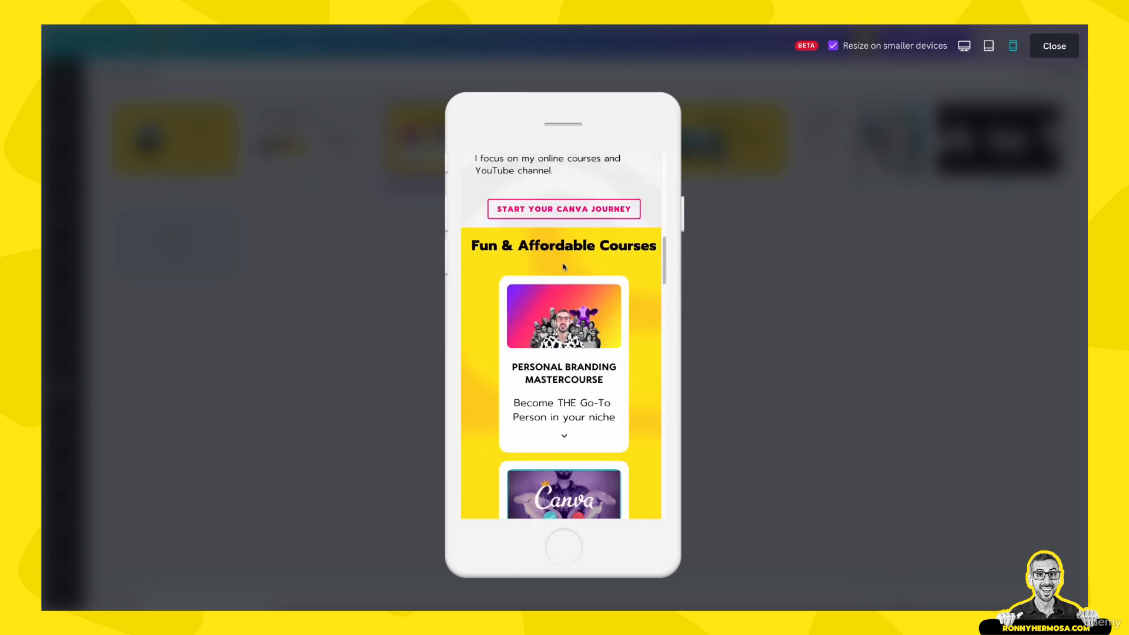
{"action": "scroll", "coordinate": [563, 267], "scroll_direction": "up", "scroll_amount": 5}
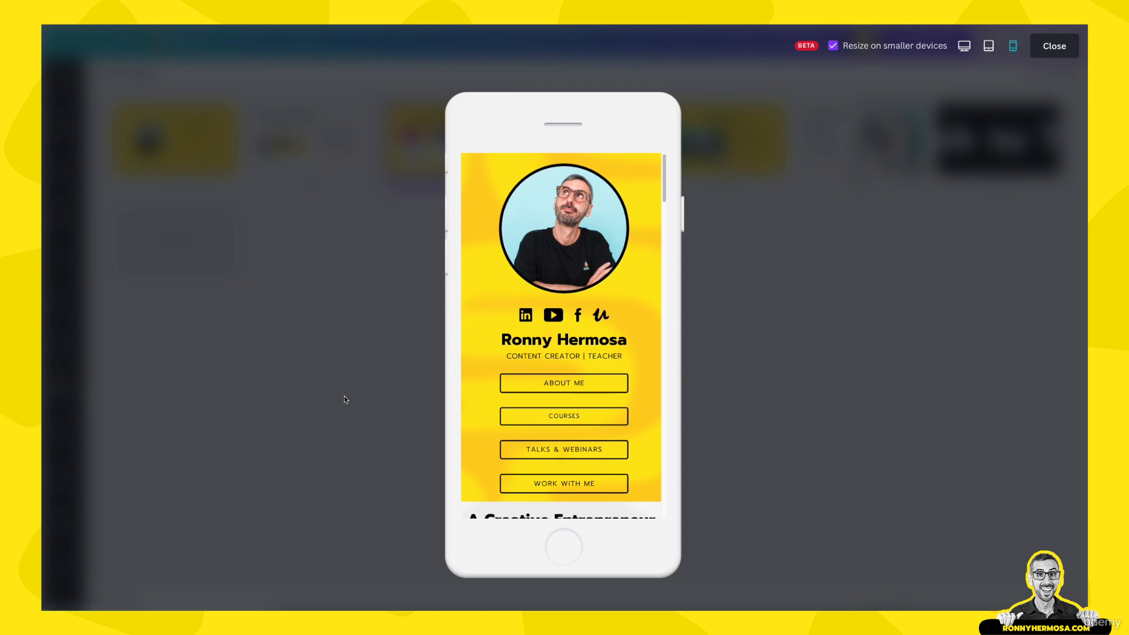
{"action": "scroll", "coordinate": [636, 317], "scroll_direction": "down", "scroll_amount": 1}
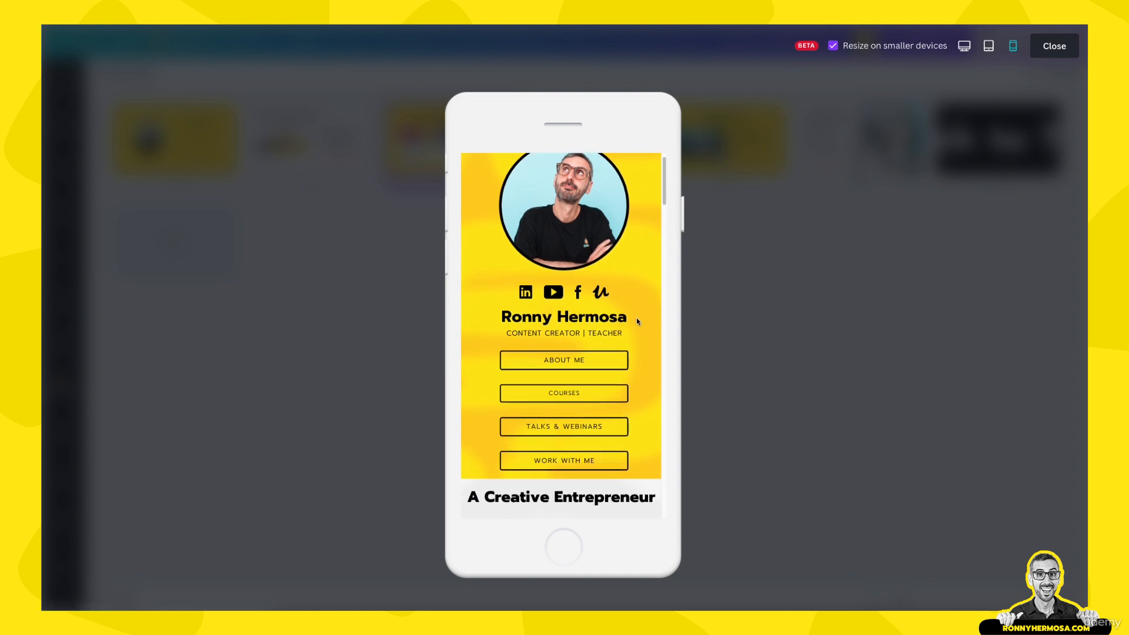
{"action": "scroll", "coordinate": [637, 319], "scroll_direction": "up", "scroll_amount": 1}
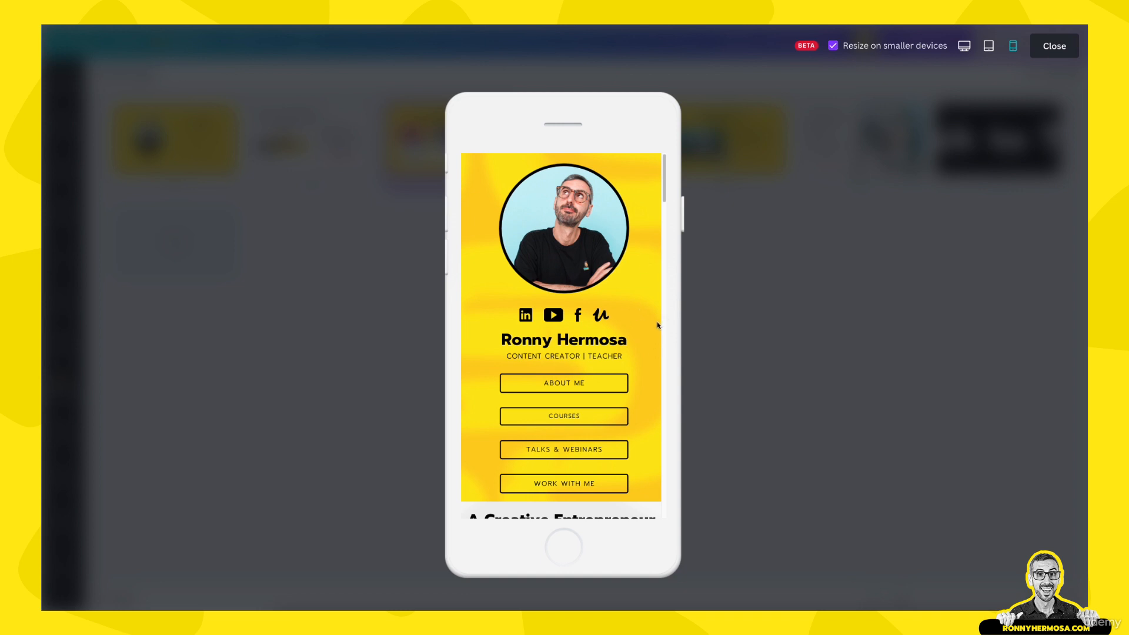
{"action": "scroll", "coordinate": [610, 346], "scroll_direction": "down", "scroll_amount": 6}
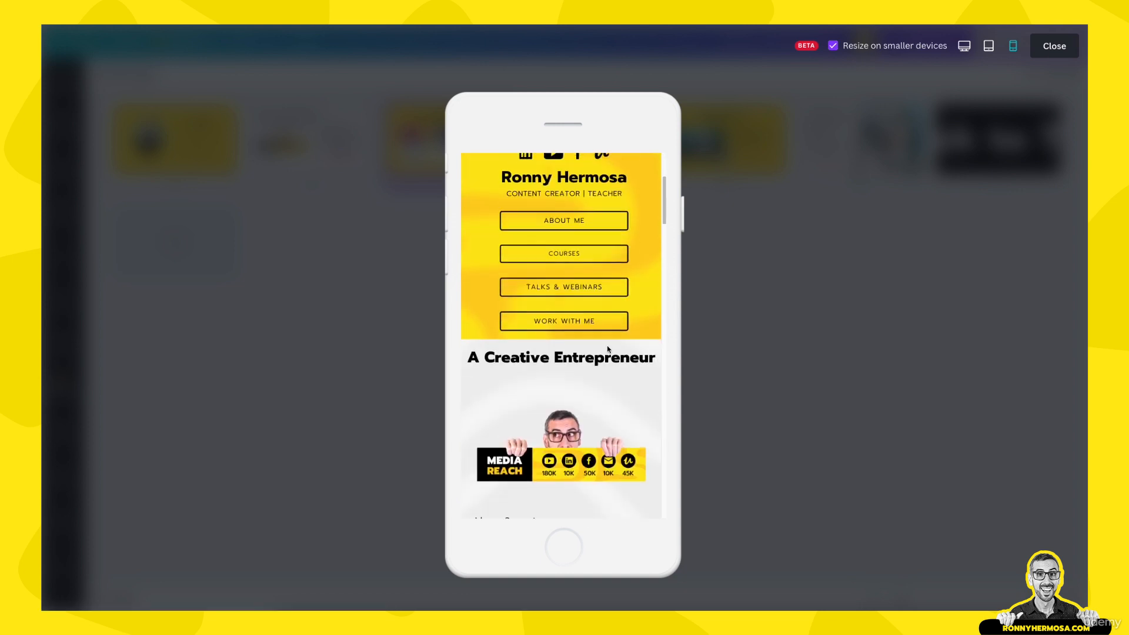
{"action": "scroll", "coordinate": [608, 350], "scroll_direction": "down", "scroll_amount": 9}
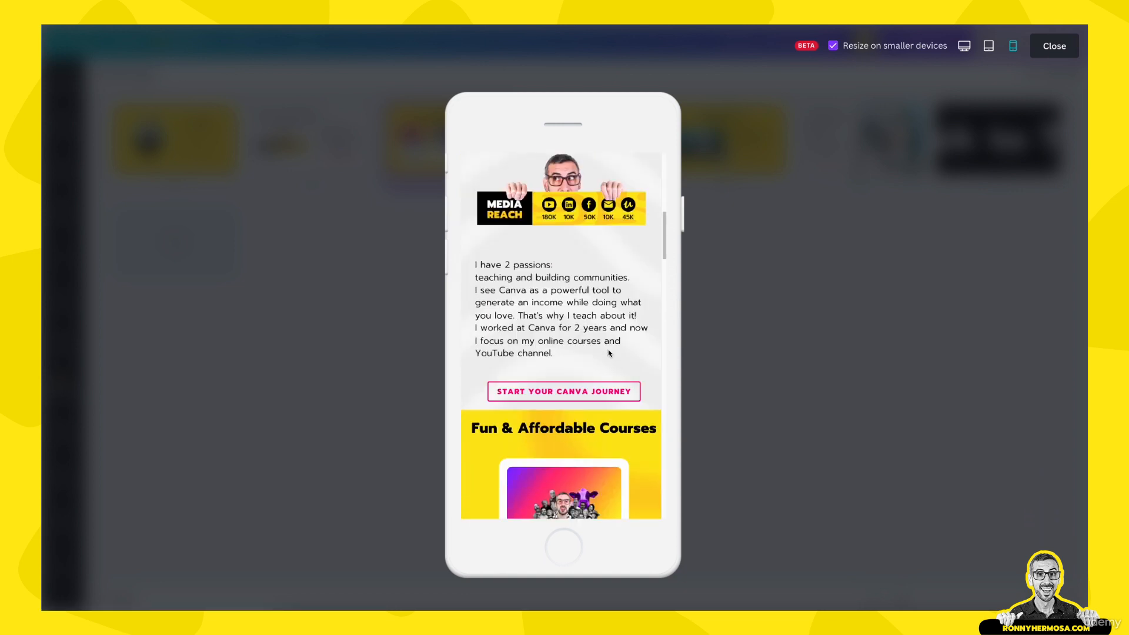
{"action": "scroll", "coordinate": [608, 353], "scroll_direction": "down", "scroll_amount": 18}
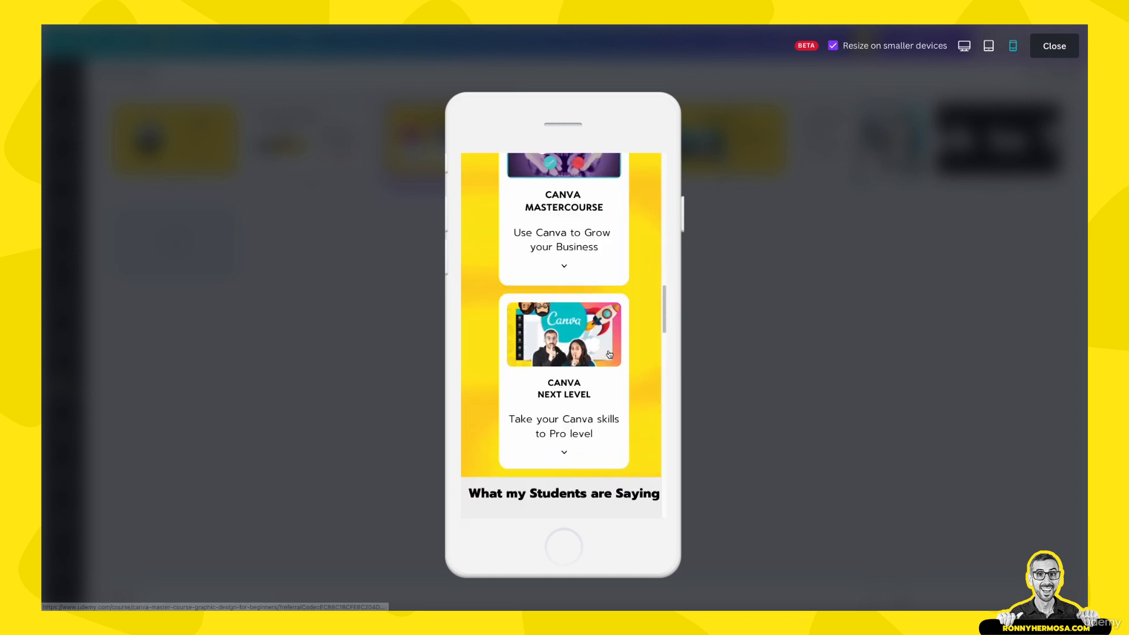
{"action": "scroll", "coordinate": [609, 353], "scroll_direction": "down", "scroll_amount": 10}
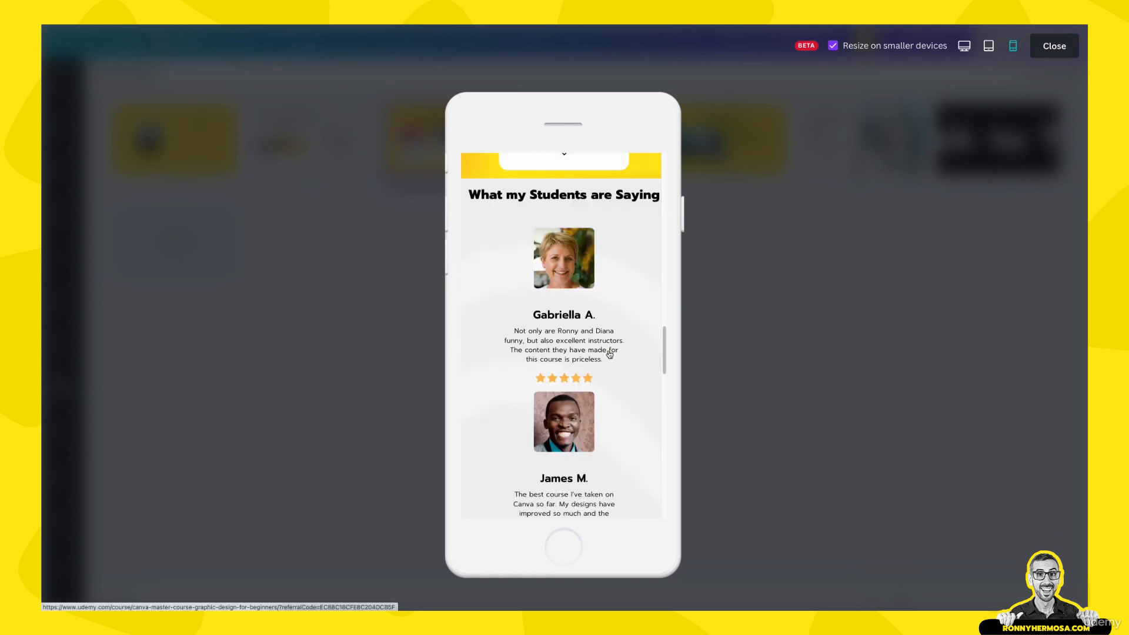
{"action": "scroll", "coordinate": [609, 354], "scroll_direction": "down", "scroll_amount": 7}
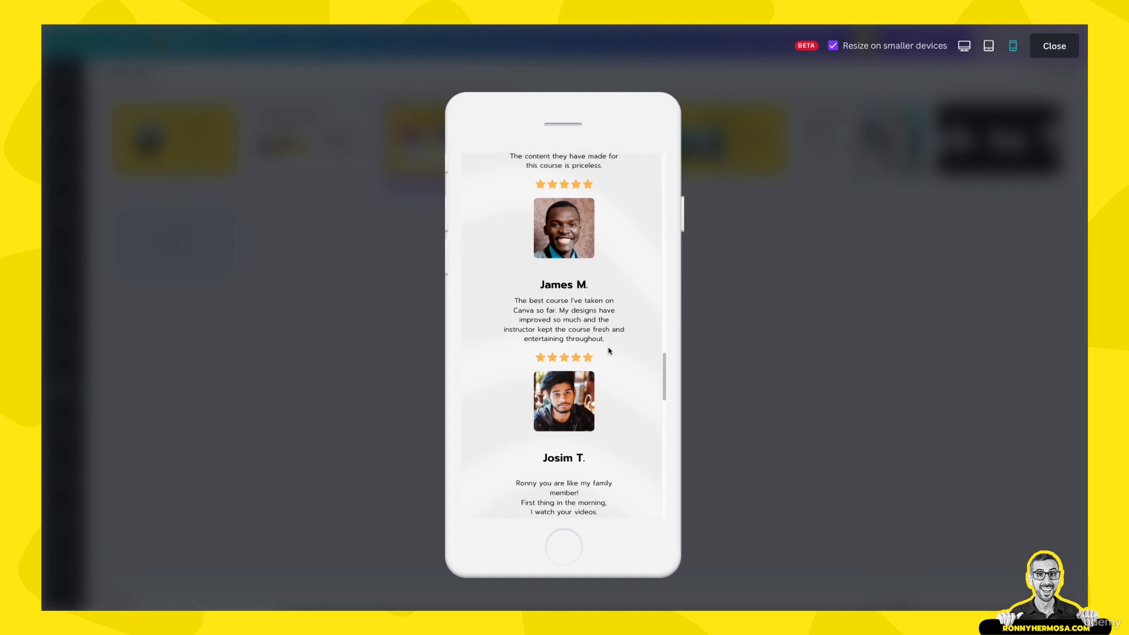
{"action": "scroll", "coordinate": [608, 351], "scroll_direction": "down", "scroll_amount": 12}
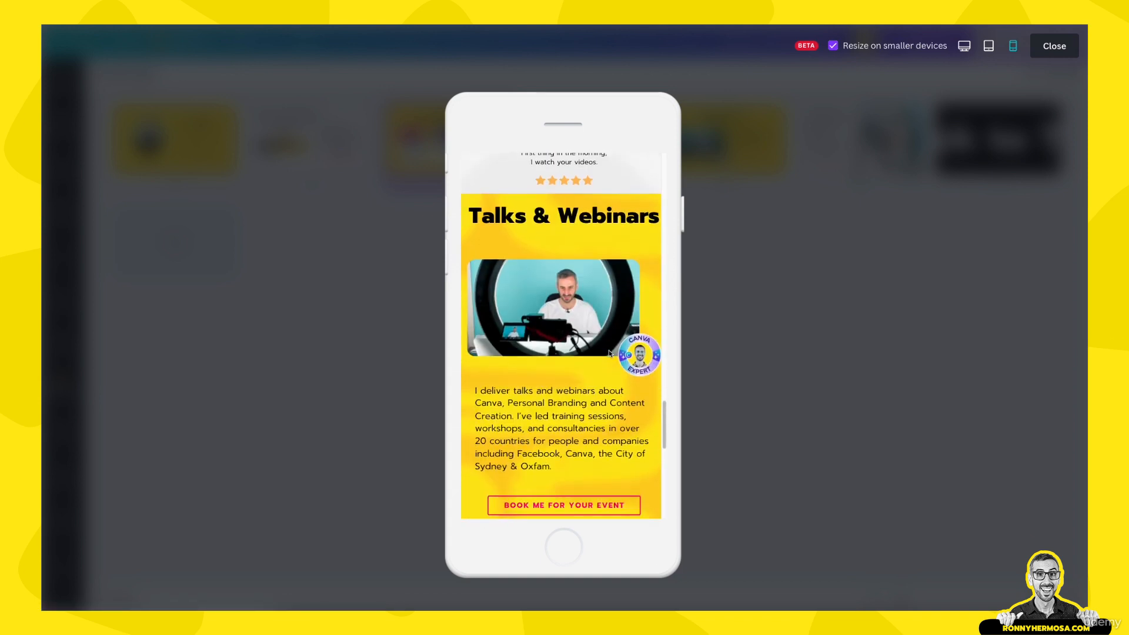
{"action": "scroll", "coordinate": [608, 351], "scroll_direction": "down", "scroll_amount": 4}
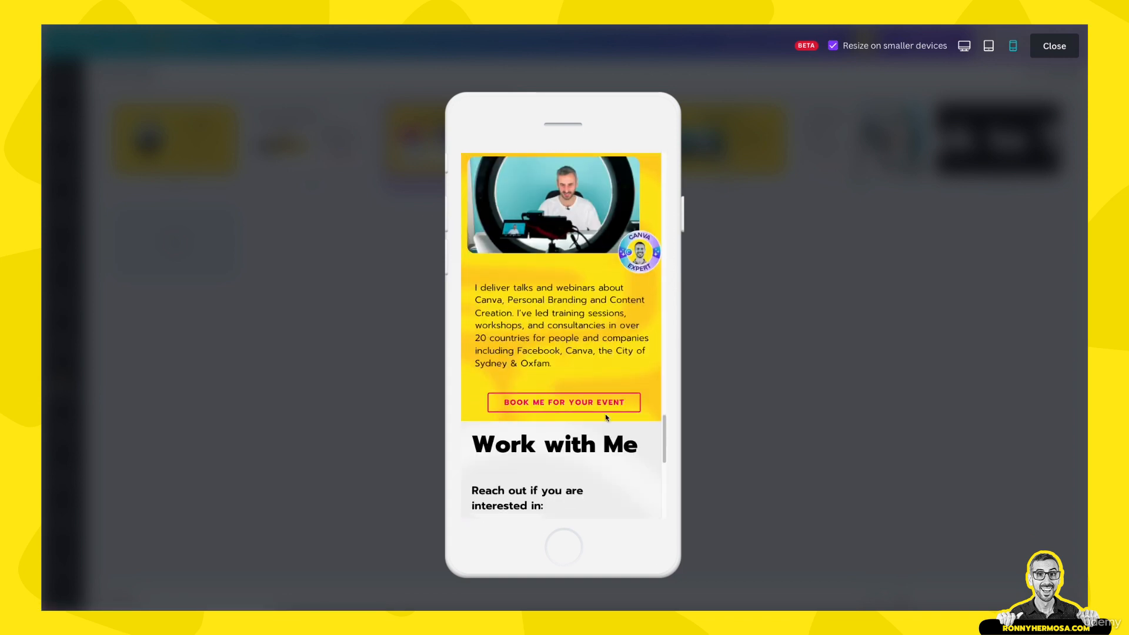
{"action": "scroll", "coordinate": [606, 417], "scroll_direction": "down", "scroll_amount": 17}
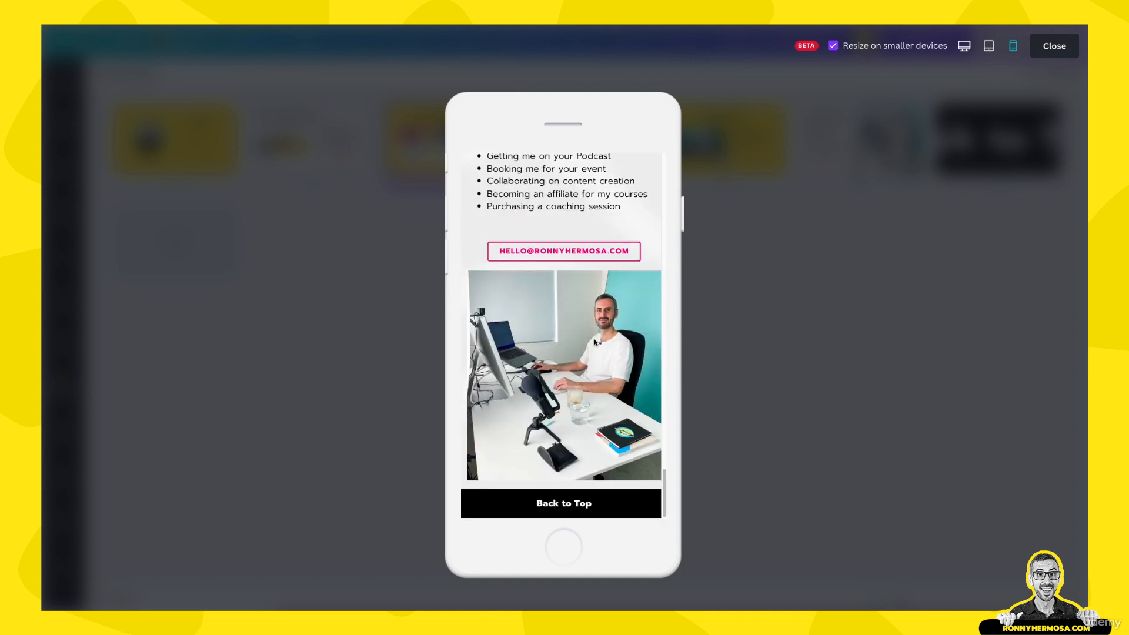
{"action": "scroll", "coordinate": [629, 387], "scroll_direction": "up", "scroll_amount": 20}
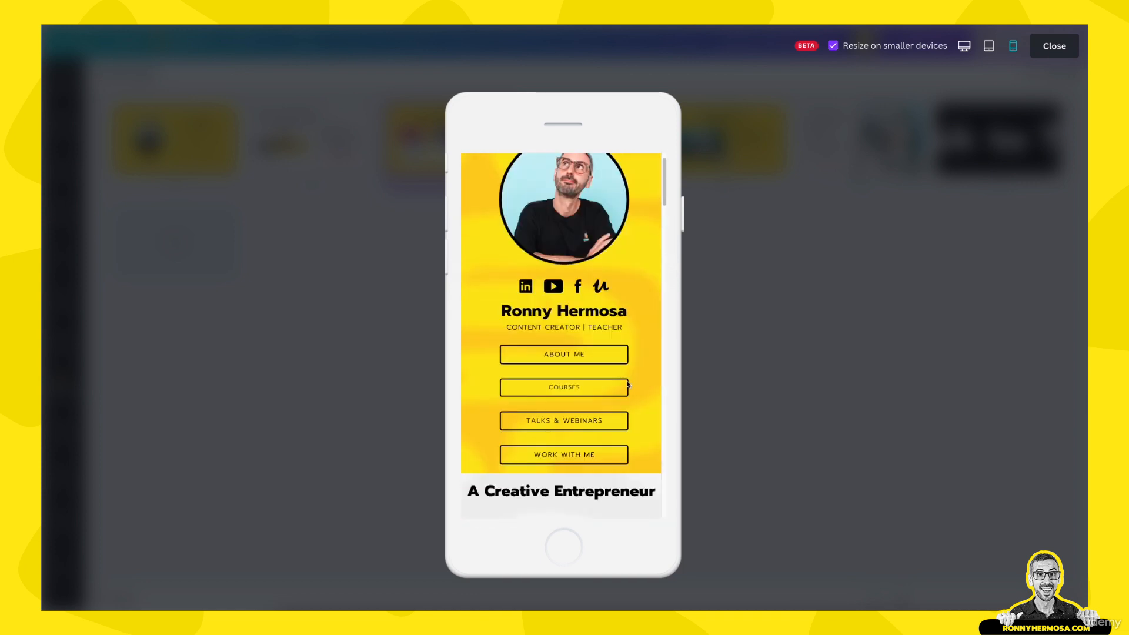